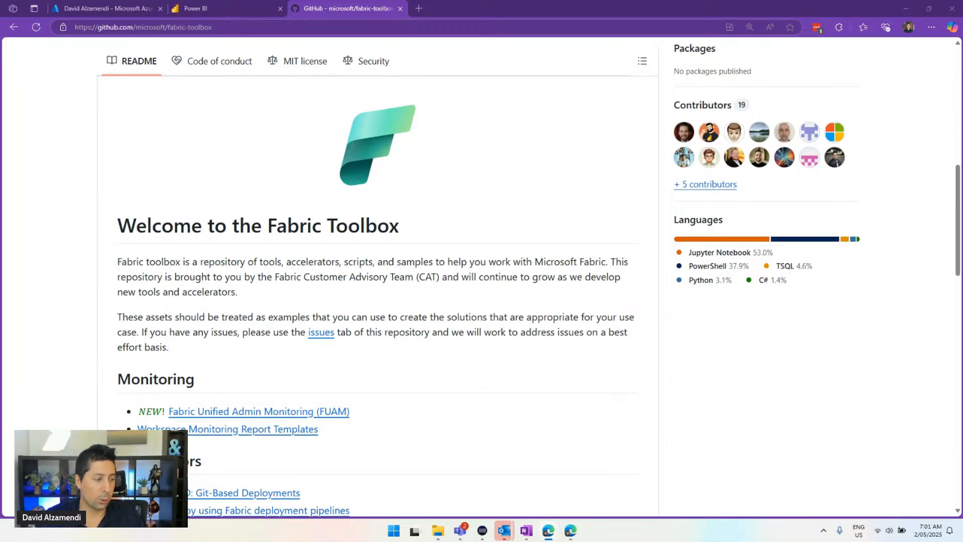
# Maximize the FUAM_Core_Report Edge window and switch it to full screen
pyautogui.hotkey('alt', 'Tab')
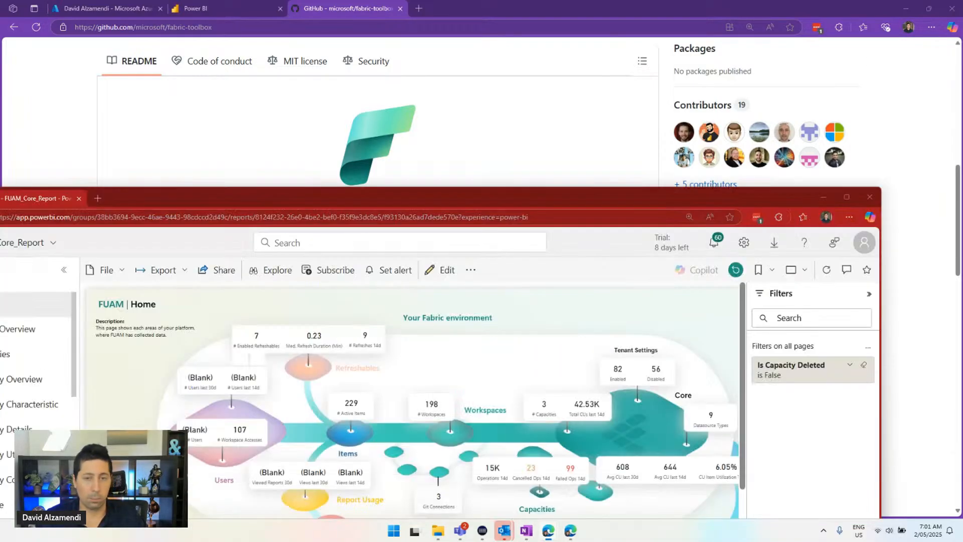
pyautogui.click(844, 198)
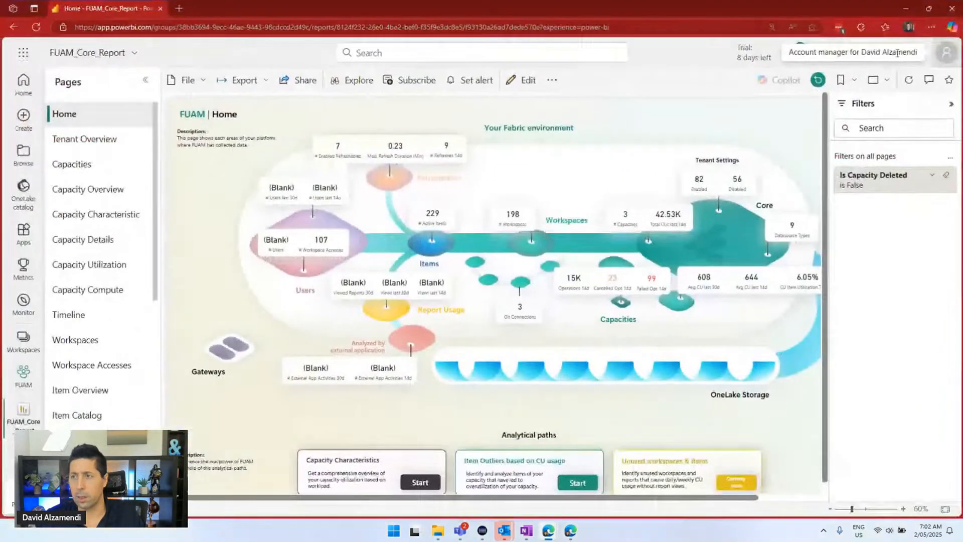
pyautogui.click(931, 33)
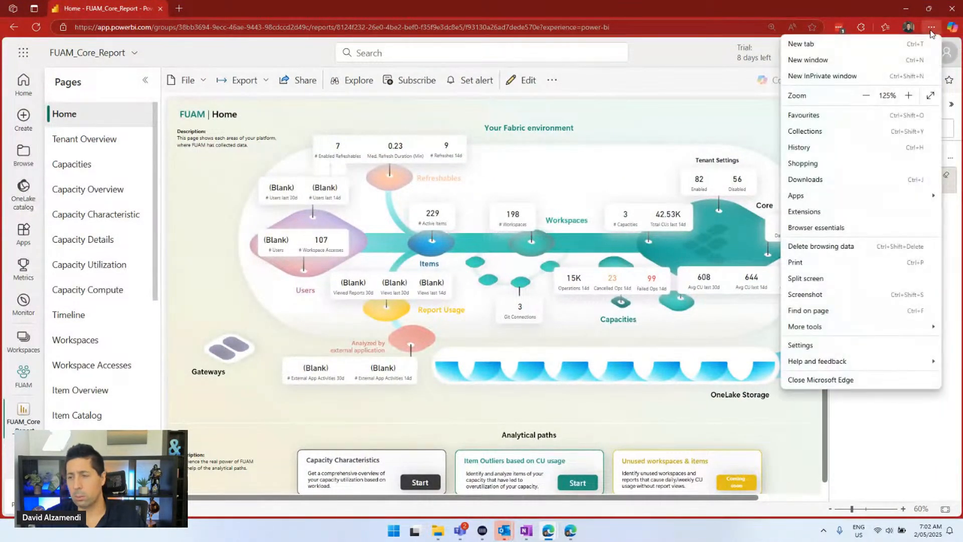
pyautogui.click(930, 96)
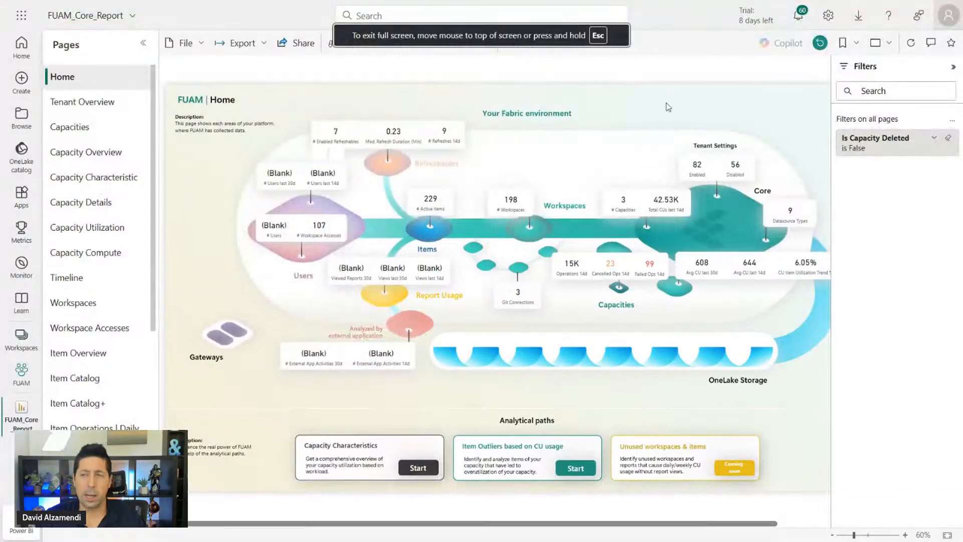
# Collapse the Filters pane and zoom in on the Home page diagram
pyautogui.click(952, 67)
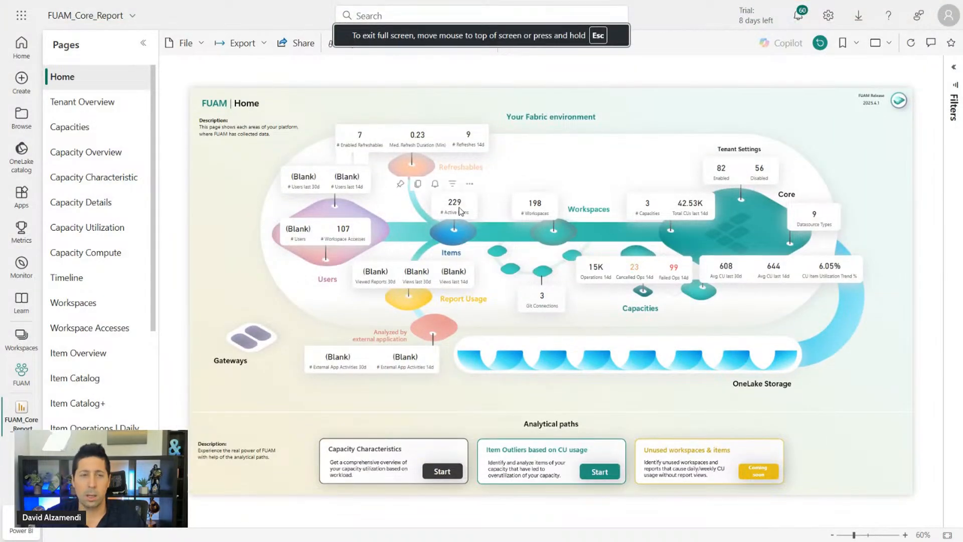
pyautogui.scroll(1, 567, 180)
pyautogui.scroll(1, 567, 181)
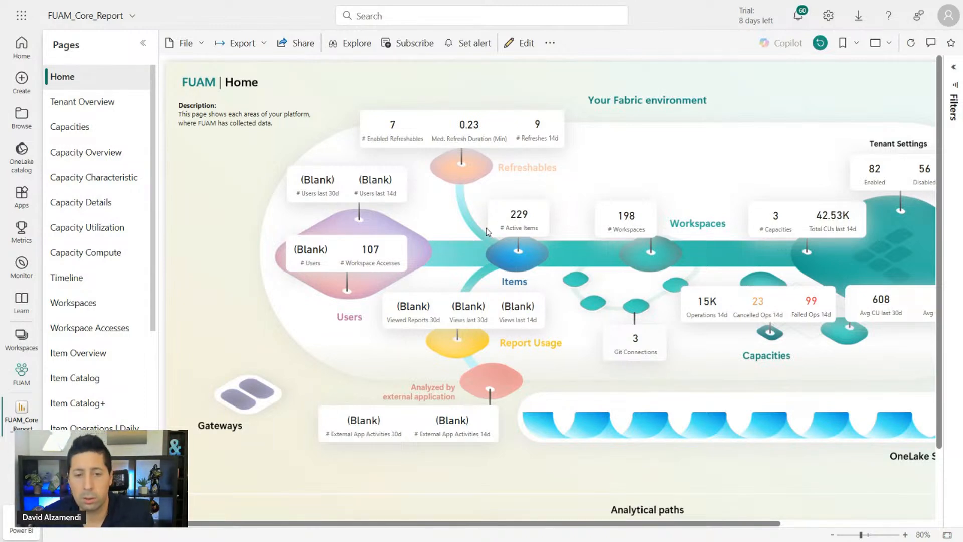
pyautogui.scroll(2, 486, 235)
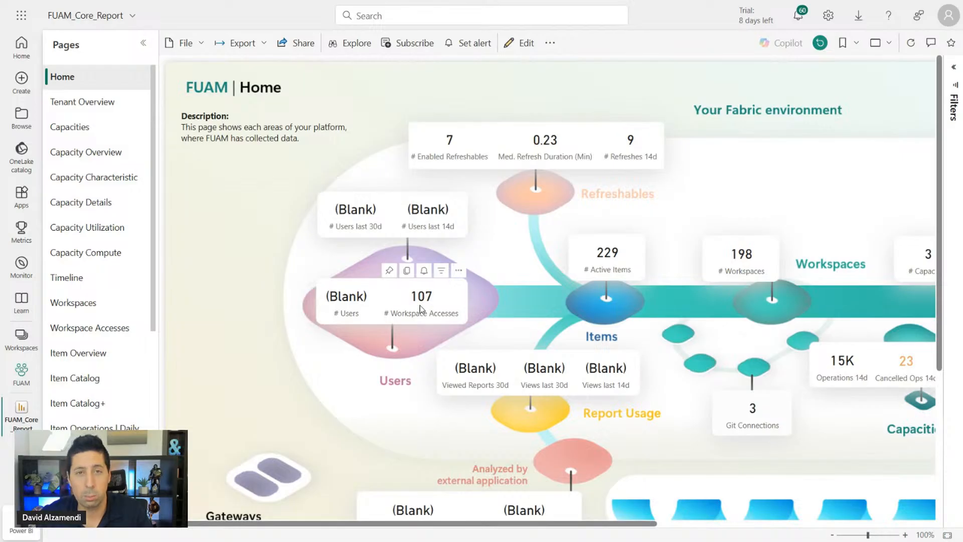
pyautogui.scroll(-1, 562, 331)
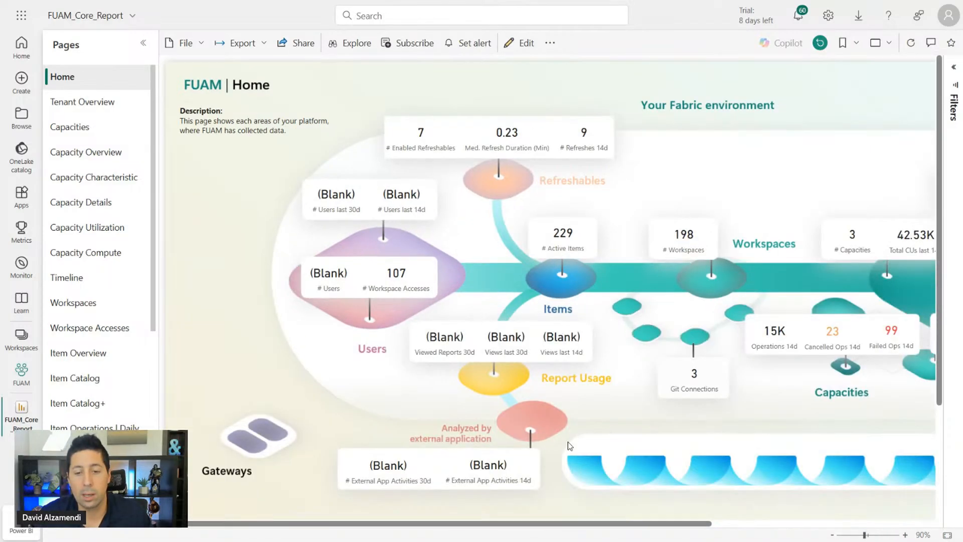
pyautogui.moveTo(679, 525); pyautogui.dragTo(847, 517)
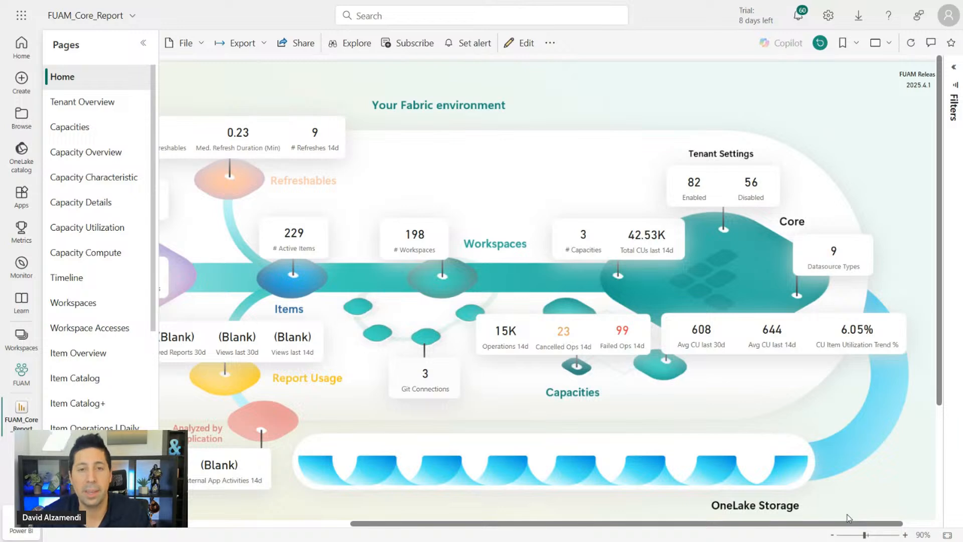
# Scroll through the FUAM Home page overview and the Pages list
pyautogui.scroll(-3, 599, 322)
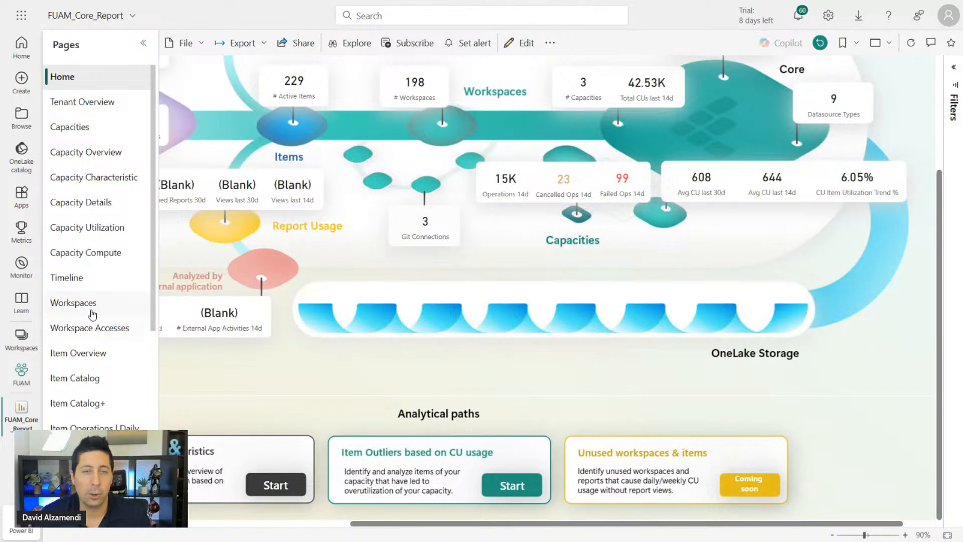
pyautogui.scroll(-5, 96, 308)
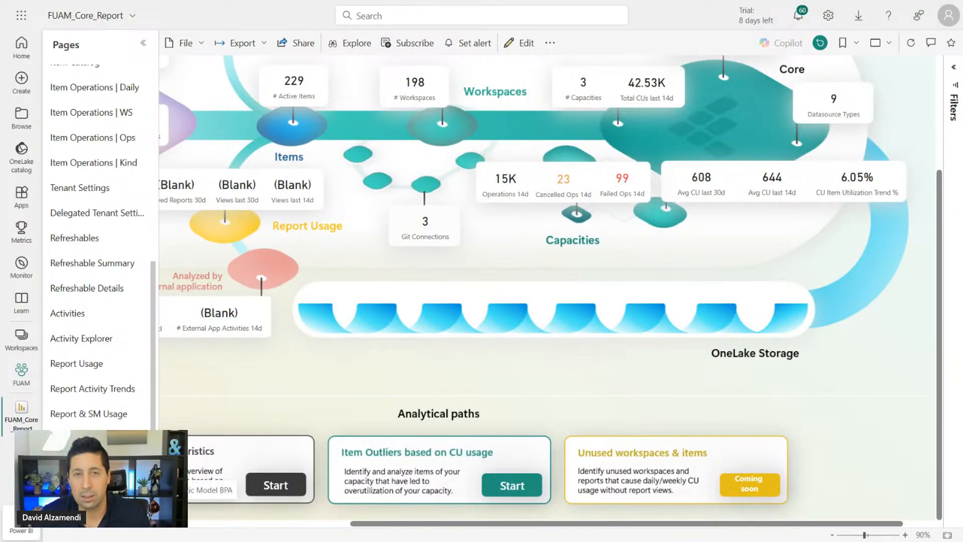
pyautogui.scroll(3, 385, 362)
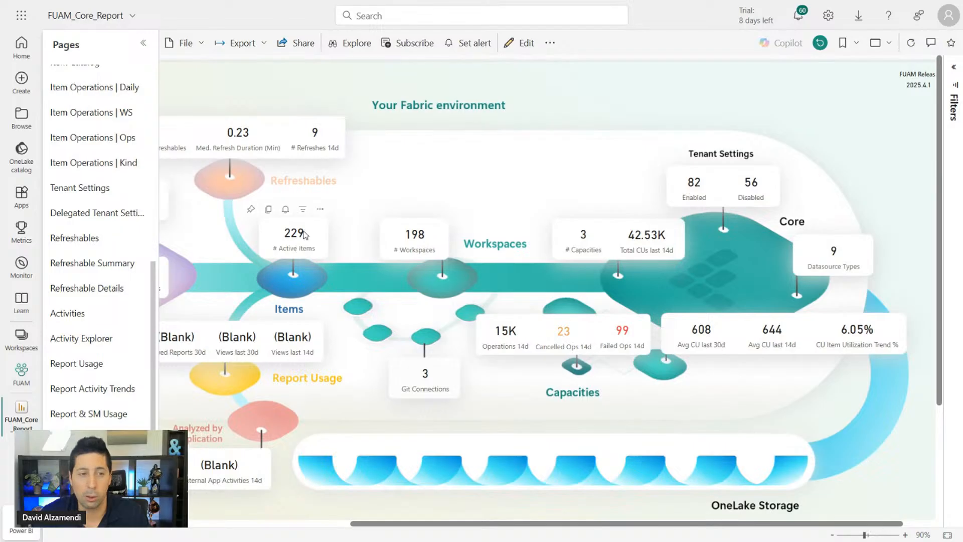
pyautogui.scroll(-2, 304, 232)
pyautogui.press('ctrl')
pyautogui.press('ctrl')
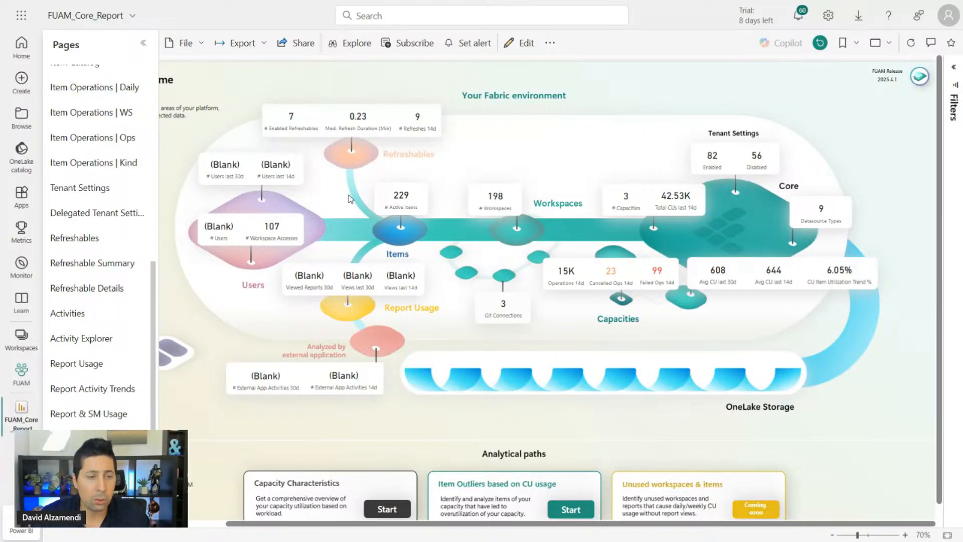
# Zoom the report back to 60% and minimize the full-screen Edge window
pyautogui.scroll(-1, 238, 149)
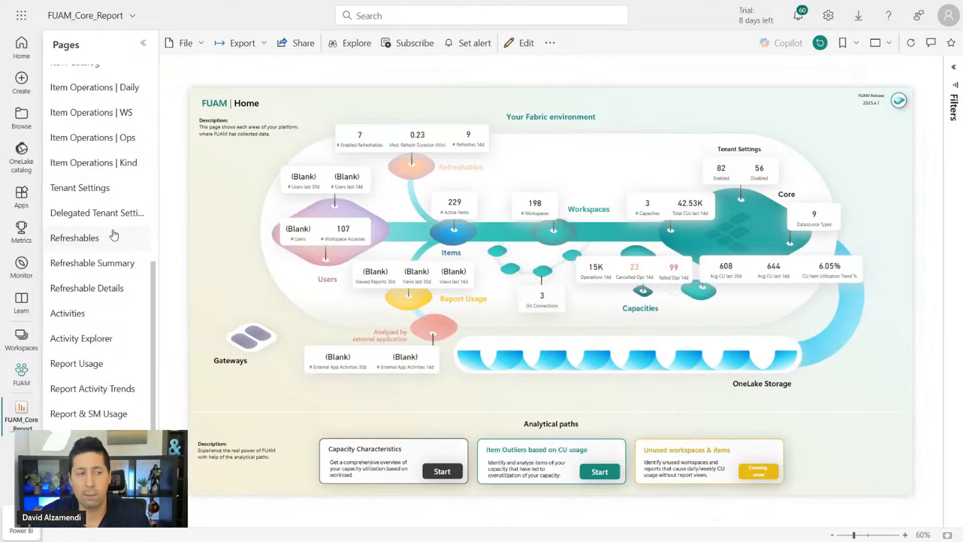
pyautogui.scroll(5, 112, 261)
pyautogui.scroll(-3, 112, 260)
pyautogui.scroll(2, 113, 261)
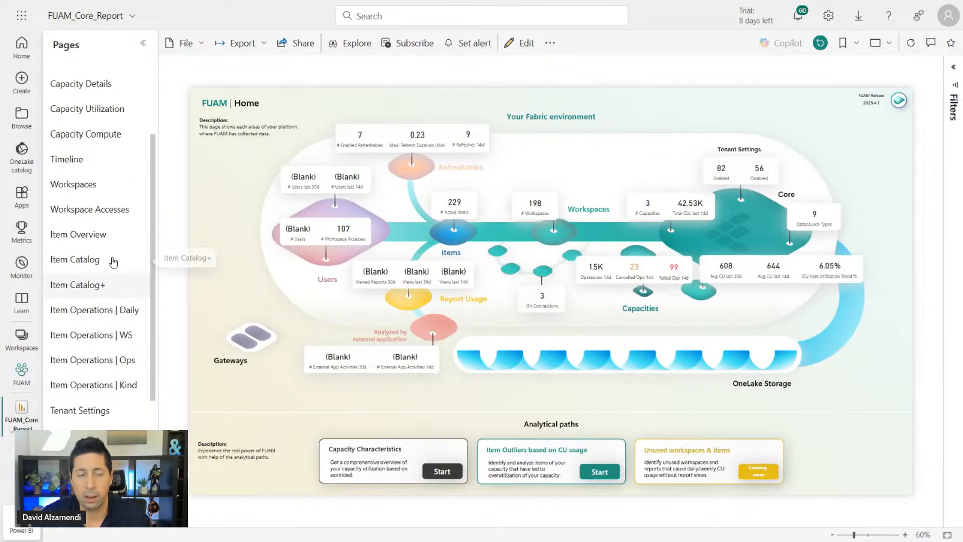
pyautogui.scroll(3, 113, 260)
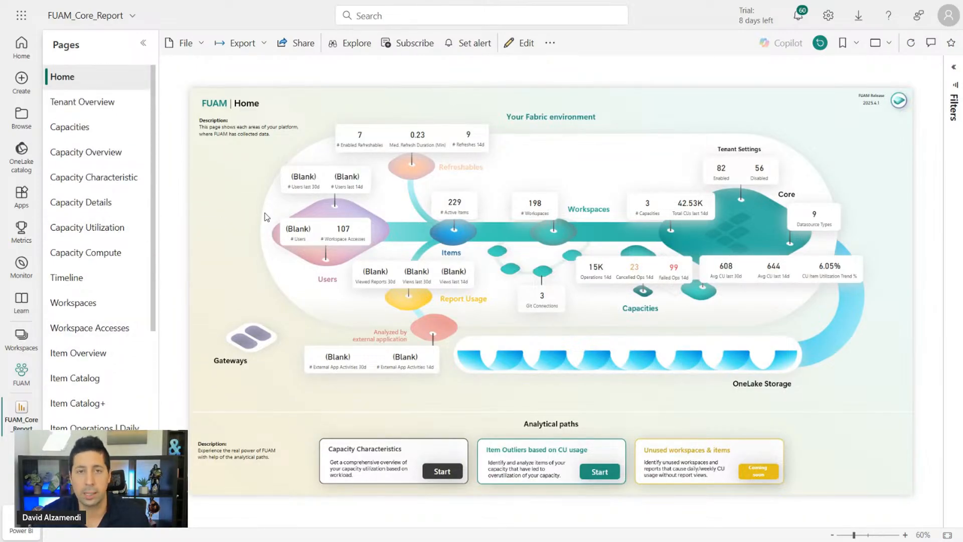
pyautogui.moveTo(246, 5)
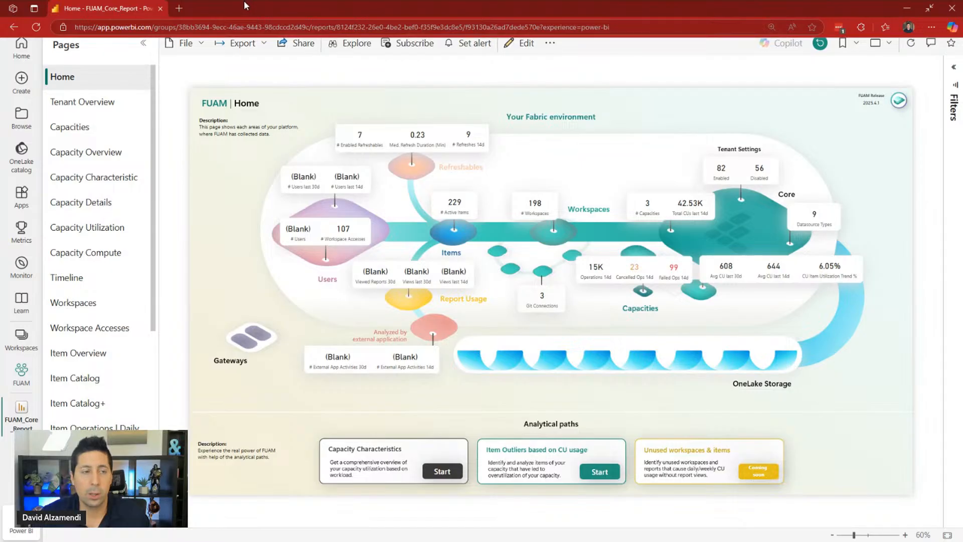
pyautogui.click(906, 8)
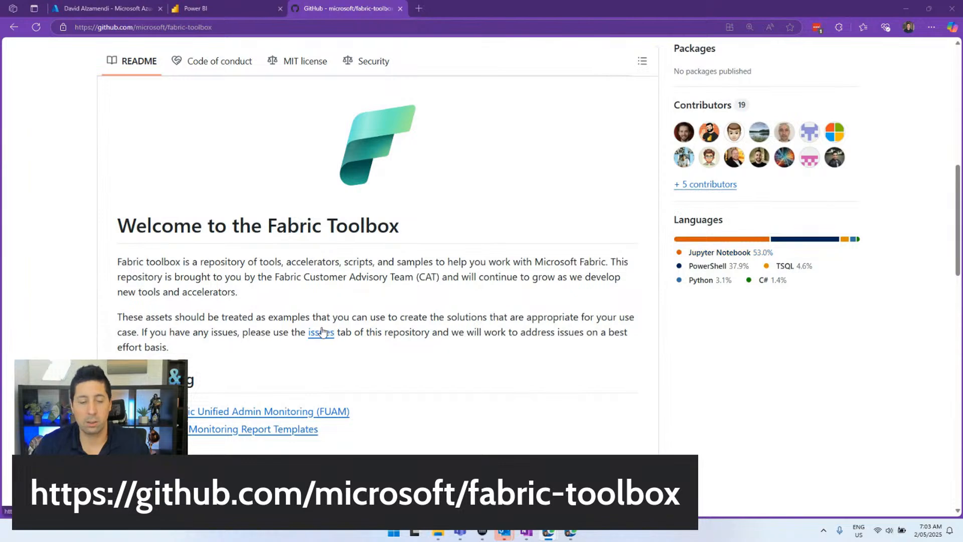
# Preview the Fabric Unified Admin Monitoring (FUAM) folder, then return to the fabric-toolbox README
pyautogui.scroll(-1, 315, 346)
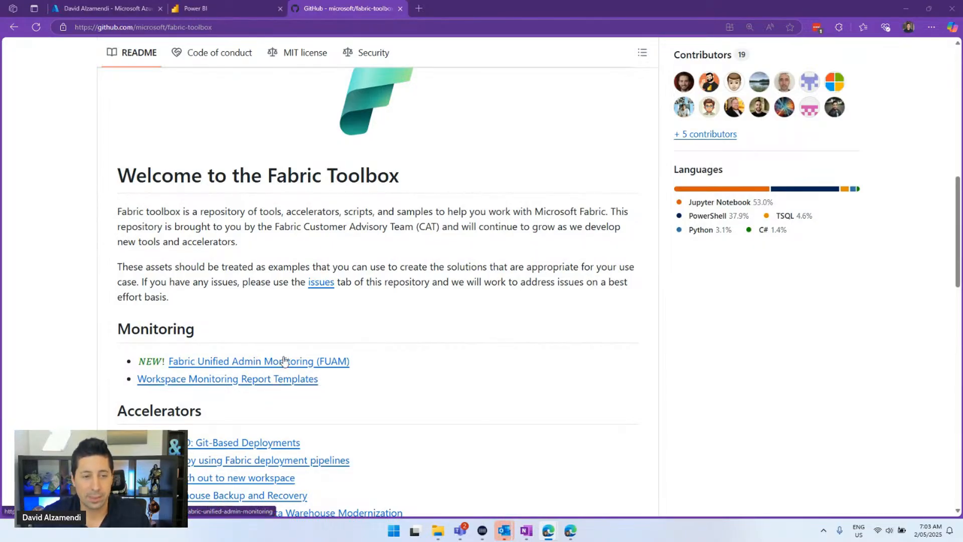
pyautogui.click(254, 366)
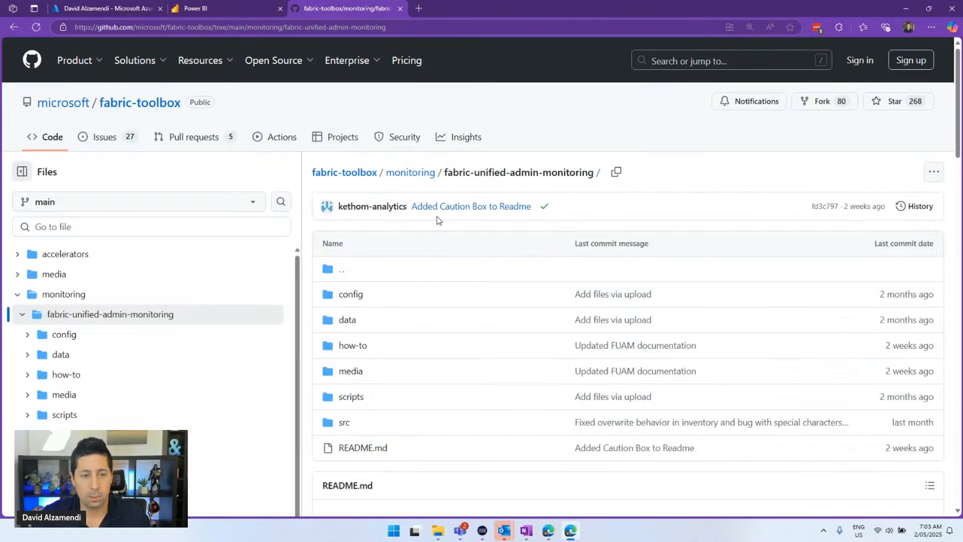
pyautogui.scroll(-2, 436, 249)
pyautogui.scroll(2, 438, 222)
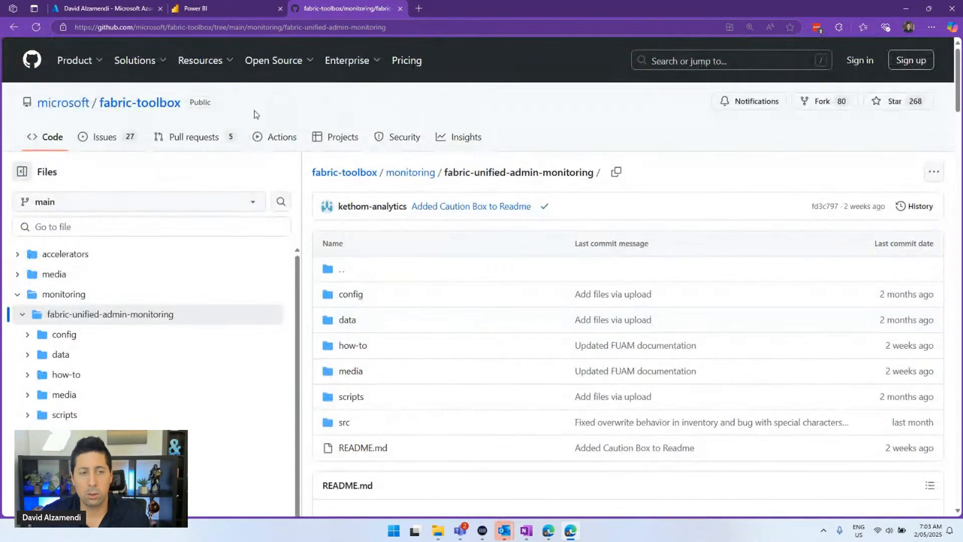
pyautogui.click(14, 28)
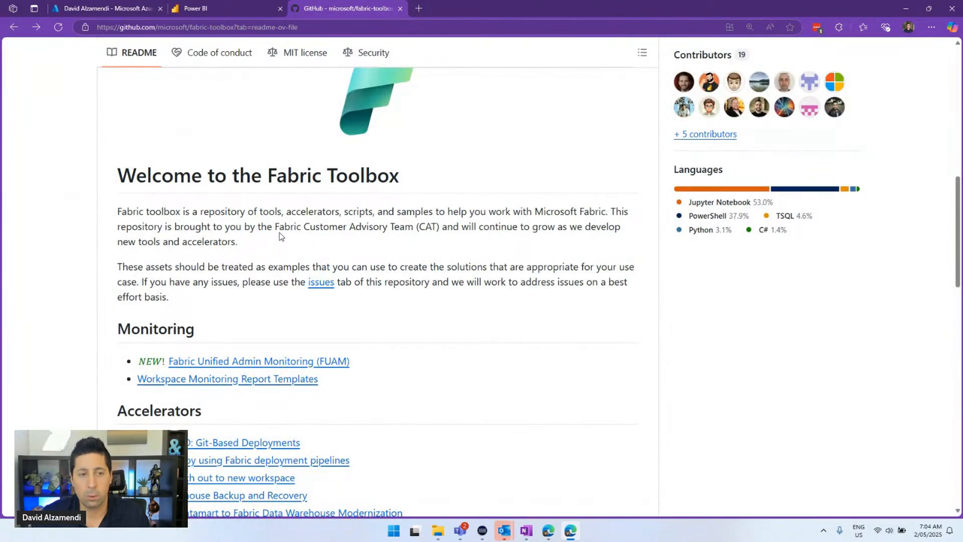
# Highlight the Fabric Customer Advisory Team phrase, then open the FUAM folder again
pyautogui.moveTo(277, 226); pyautogui.dragTo(419, 227)
pyautogui.click(420, 228)
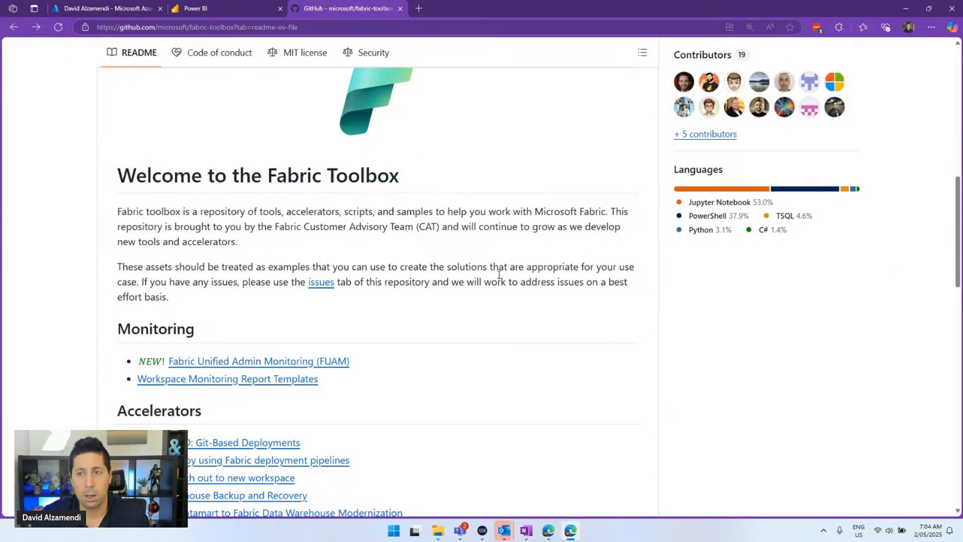
pyautogui.scroll(2, 523, 267)
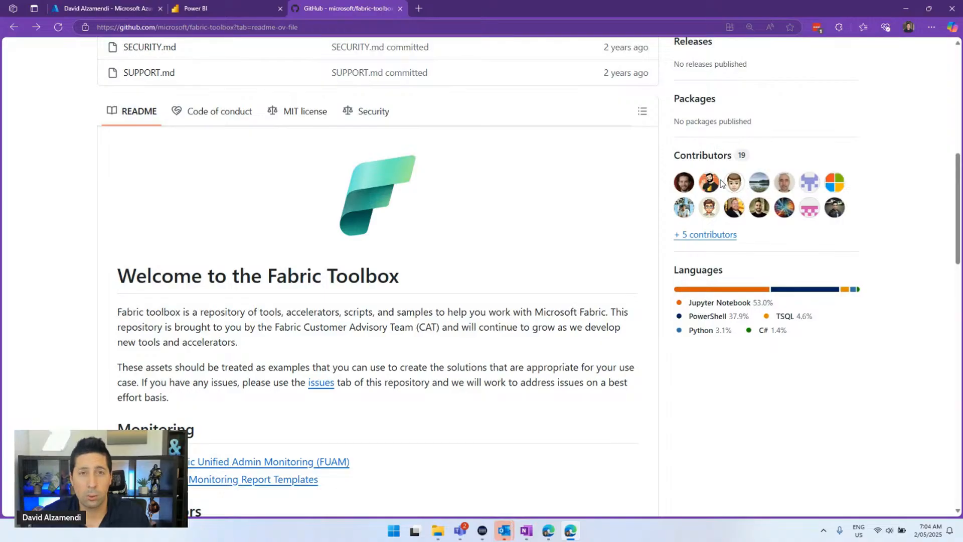
pyautogui.scroll(-2, 412, 353)
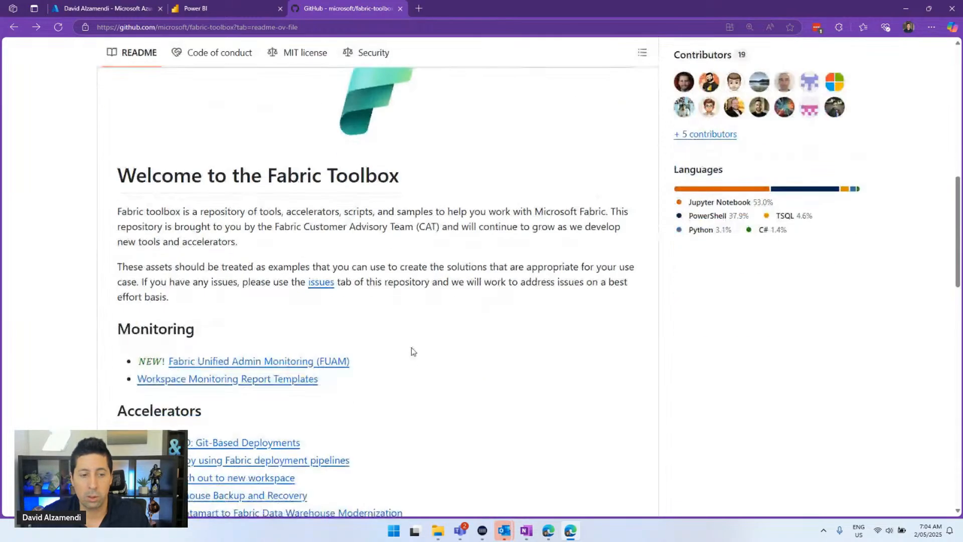
pyautogui.scroll(-3, 412, 351)
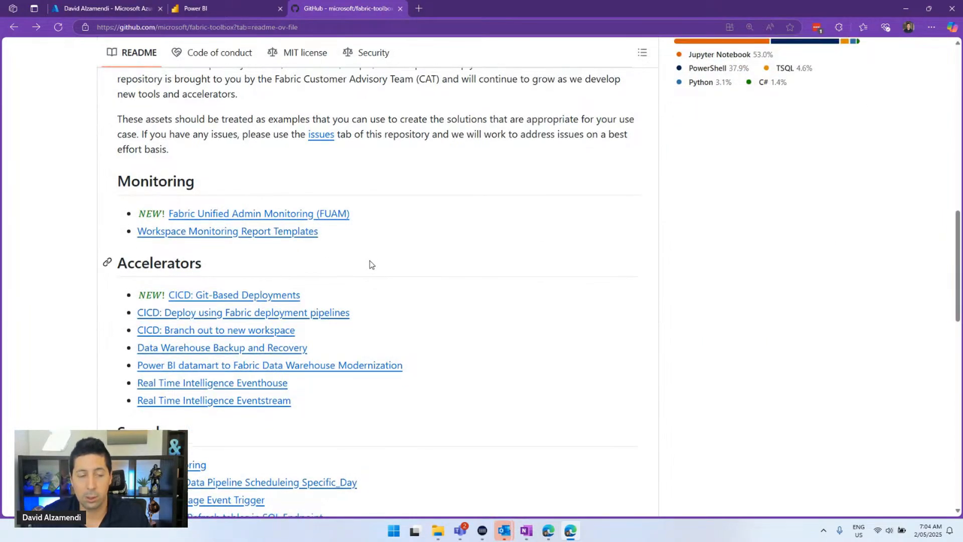
pyautogui.scroll(3, 370, 263)
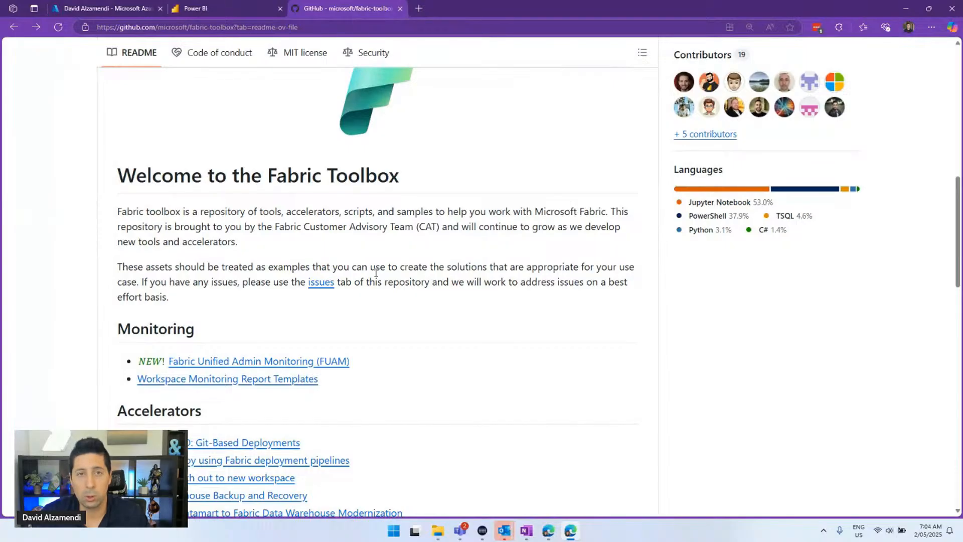
pyautogui.click(334, 361)
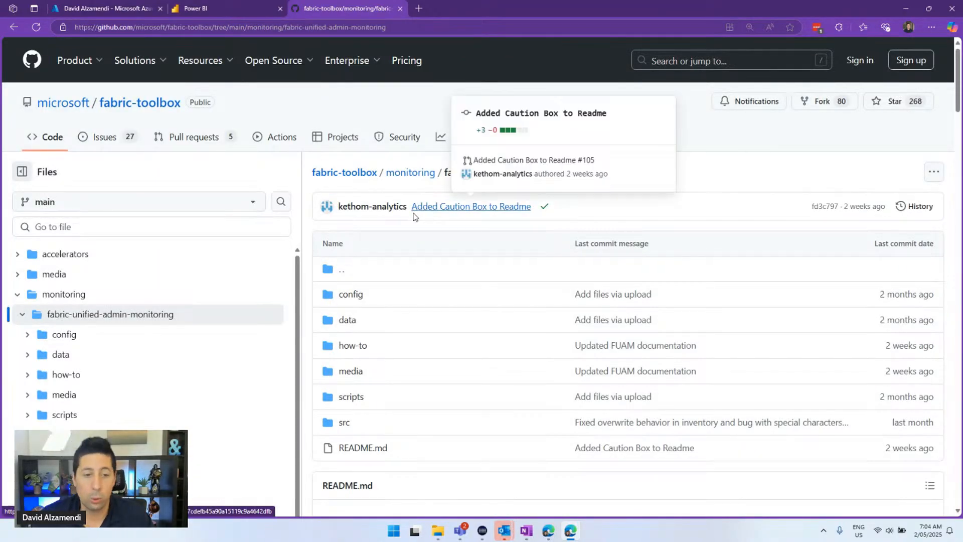
# Scroll the FUAM README to Setup and follow 'Click here to deploy FUAM'
pyautogui.scroll(-3, 409, 219)
pyautogui.scroll(-10, 409, 219)
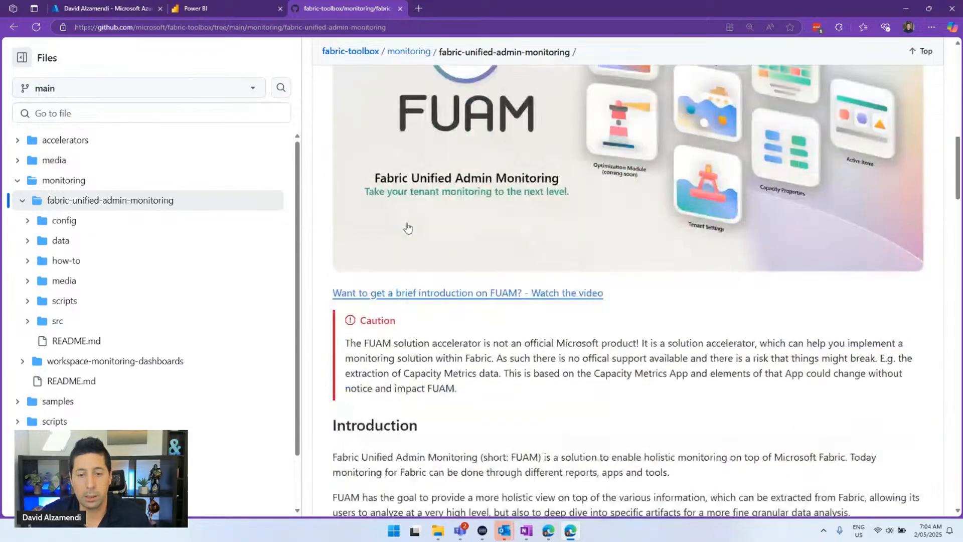
pyautogui.scroll(-15, 407, 231)
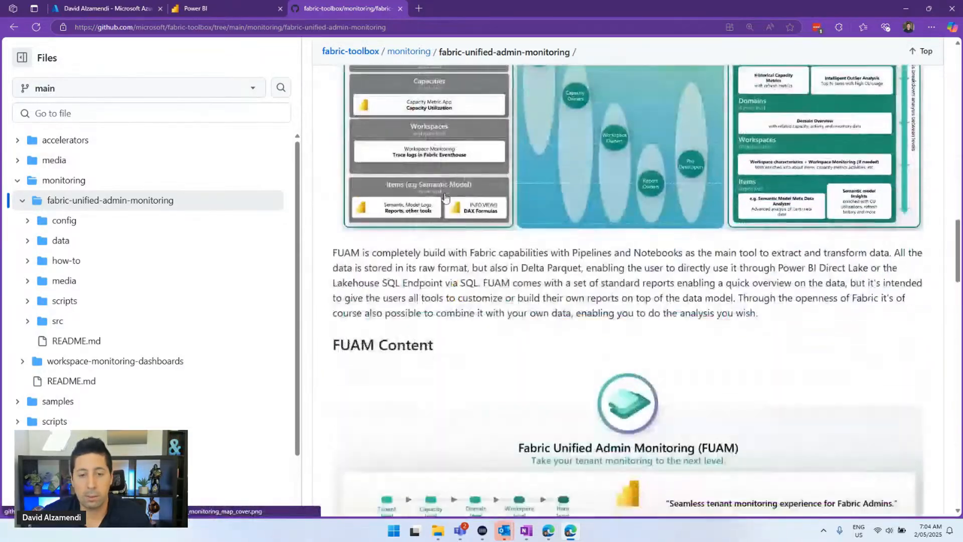
pyautogui.scroll(-15, 445, 201)
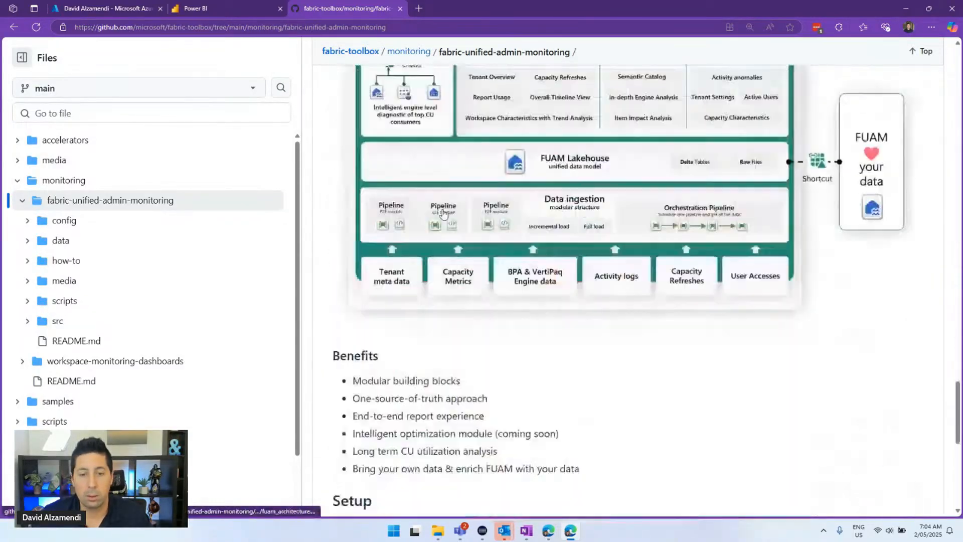
pyautogui.scroll(-6, 444, 215)
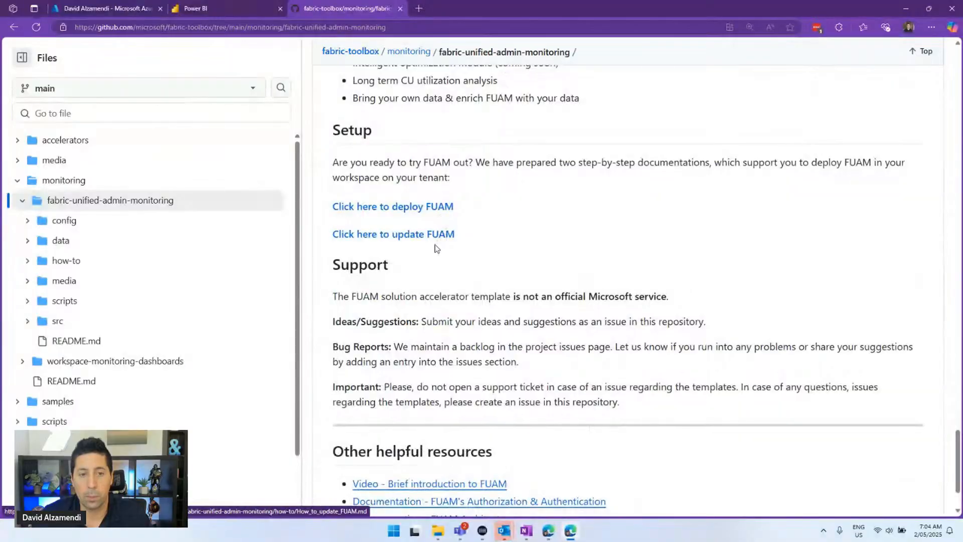
pyautogui.click(443, 207)
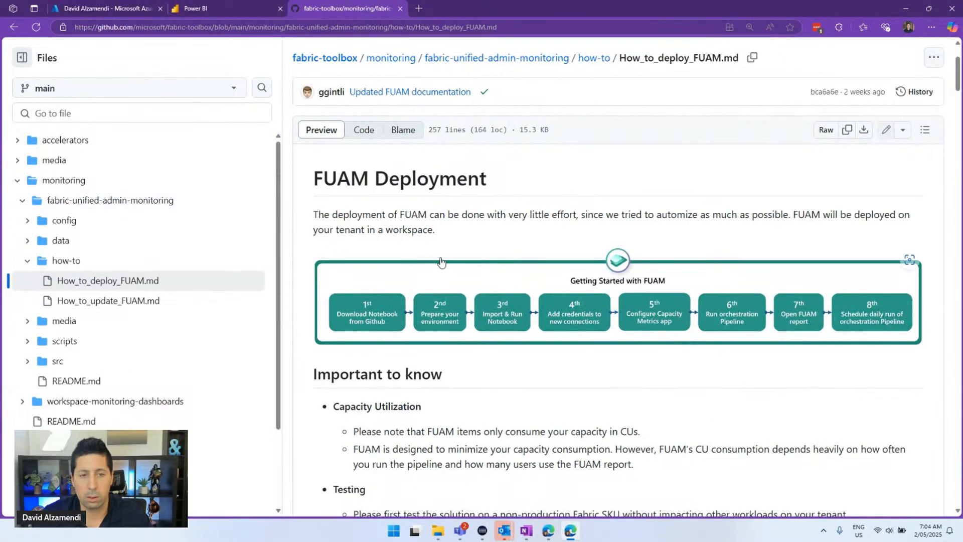
# Follow the Deploy_FUAM.ipynb link under Download Notebook in the deployment guide
pyautogui.scroll(-12, 441, 245)
pyautogui.scroll(1, 442, 249)
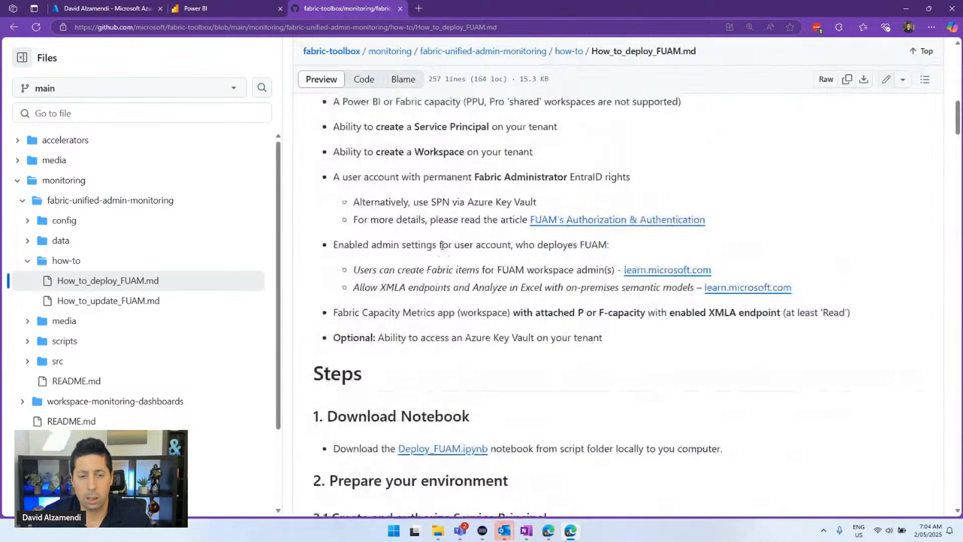
pyautogui.scroll(-5, 441, 243)
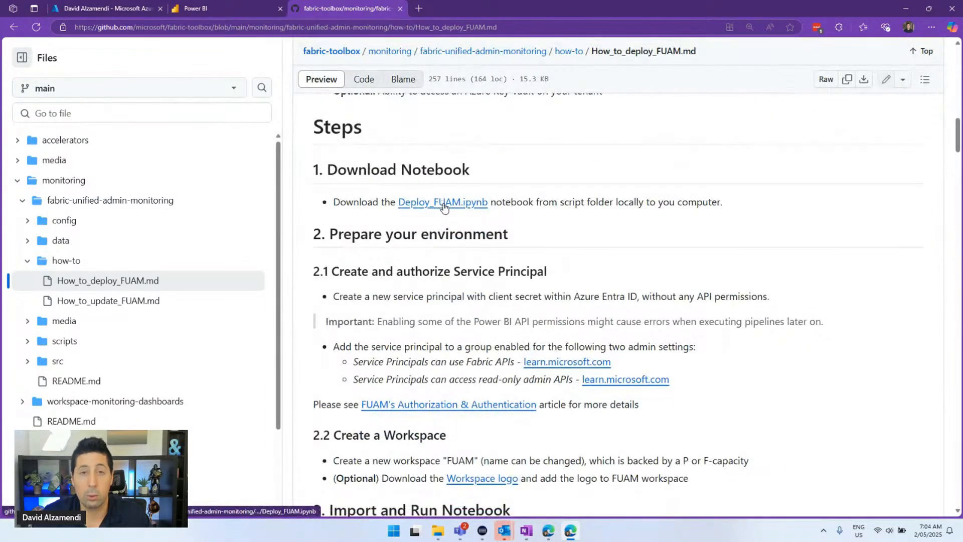
pyautogui.click(442, 203)
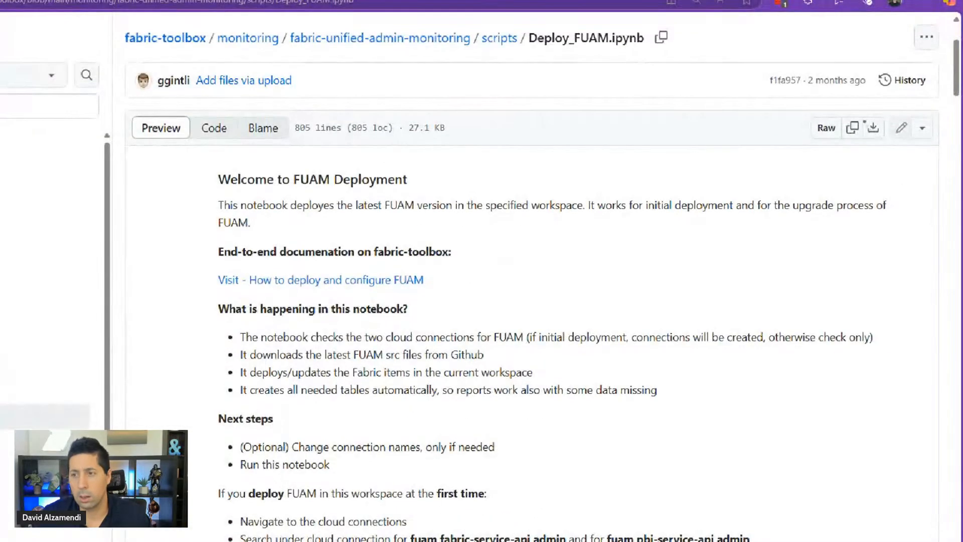
# Download the raw Deploy_FUAM.ipynb file and return to the Fabric admin portal tab
pyautogui.moveTo(847, 102); pyautogui.dragTo(890, 152)
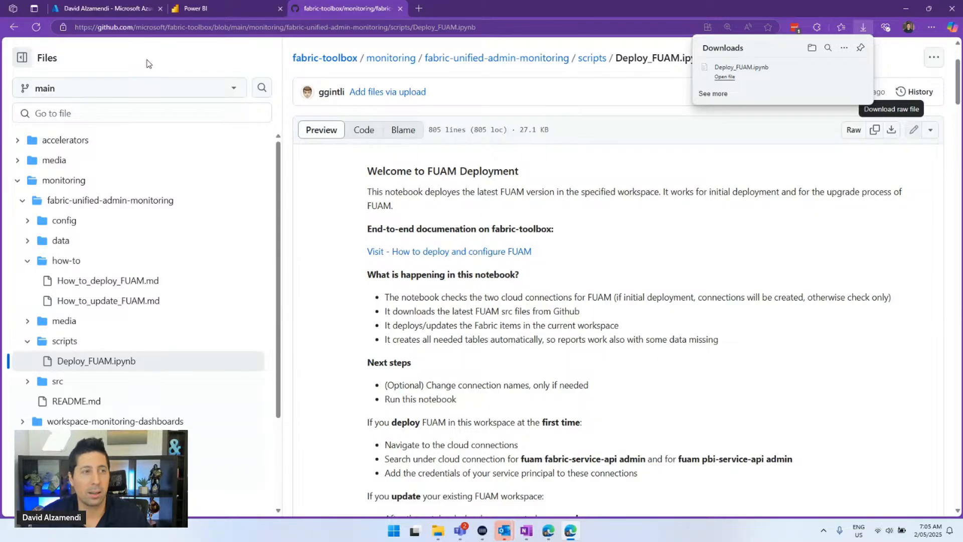
pyautogui.click(213, 6)
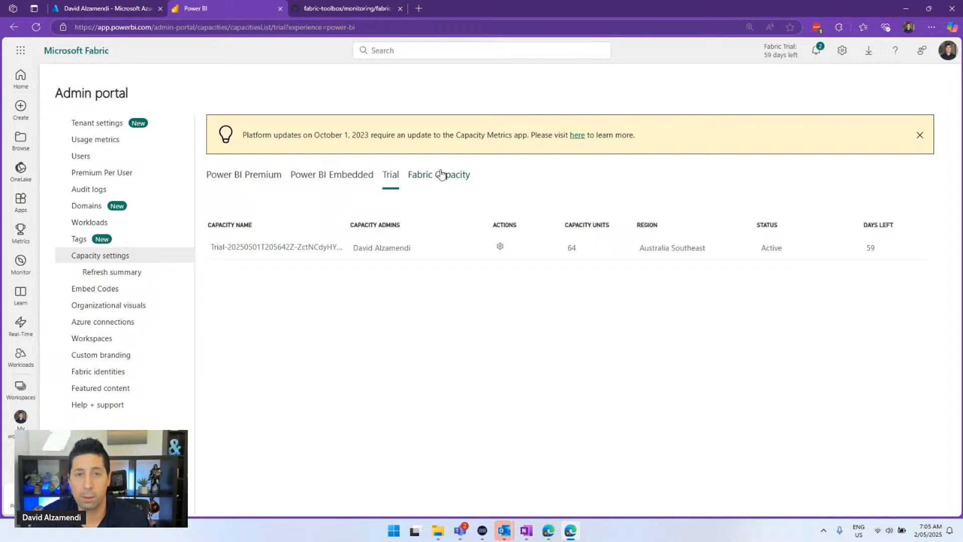
# From the Workspaces flyout, start creating a new workspace
pyautogui.click(32, 389)
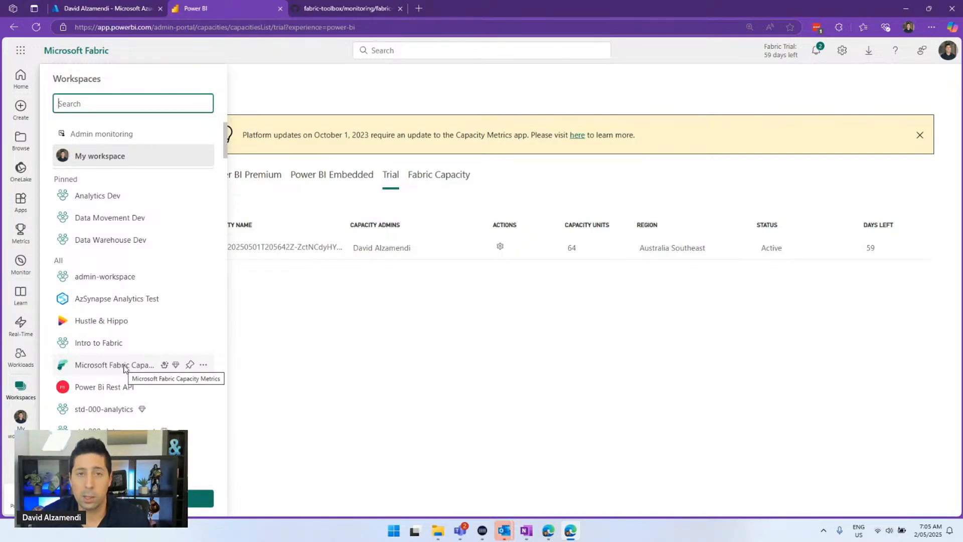
pyautogui.click(360, 369)
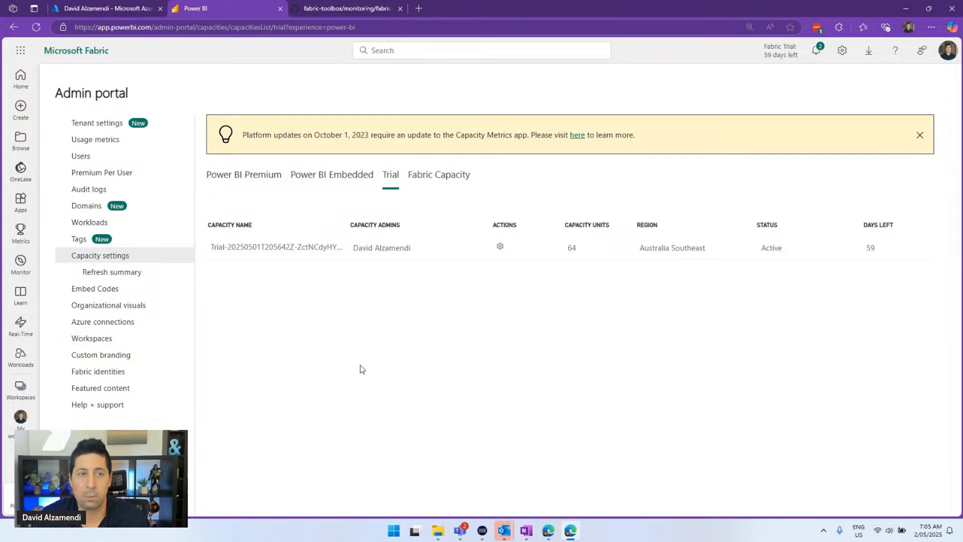
pyautogui.click(19, 388)
pyautogui.click(80, 132)
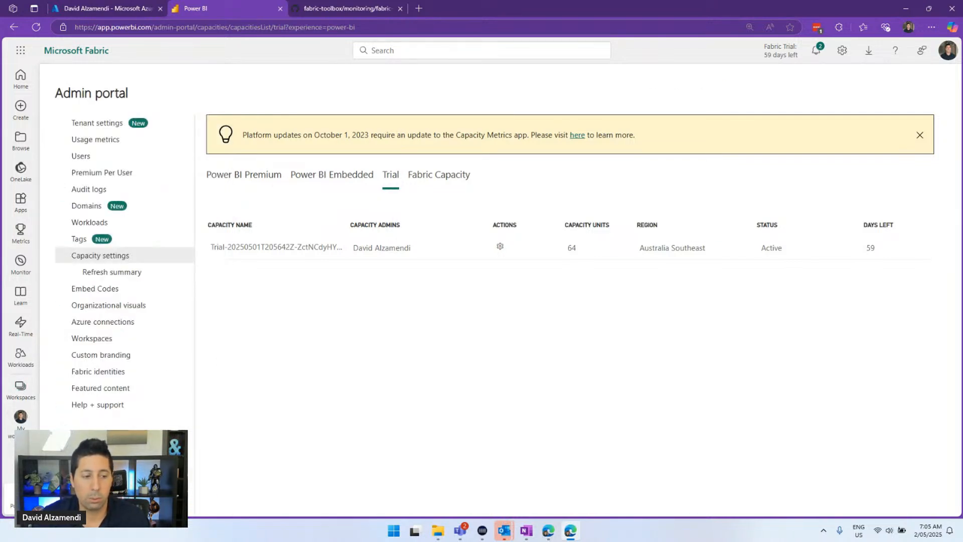
# Create a workspace named 'FUAM Monitoring' from the Create a workspace panel
pyautogui.click(689, 120)
pyautogui.write('F')
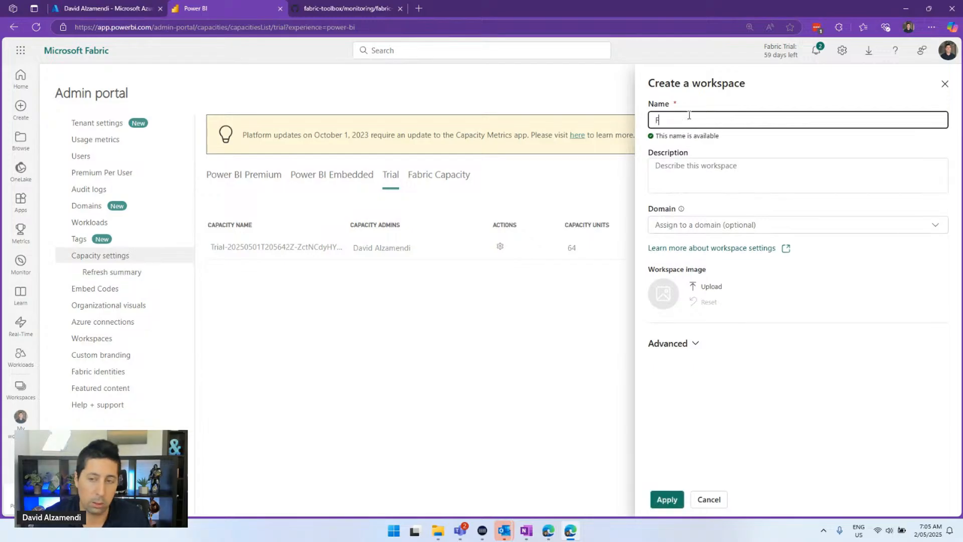
pyautogui.write('UAM M')
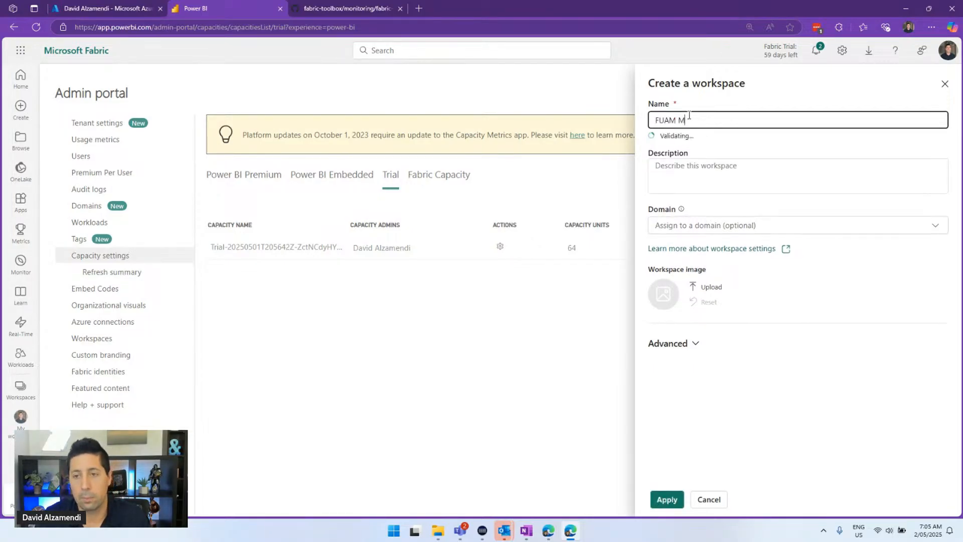
pyautogui.write('onitoring')
pyautogui.hotkey('ctrl', 'a')
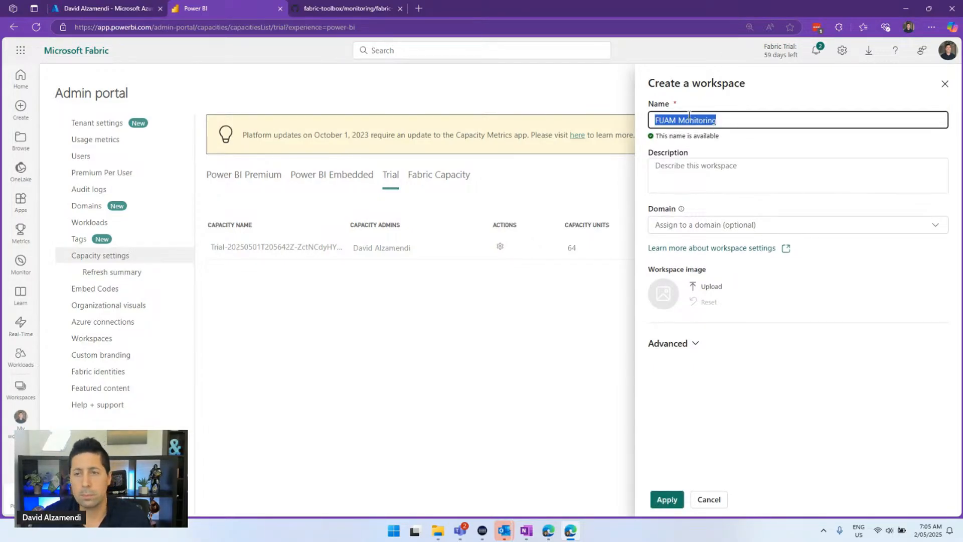
pyautogui.click(662, 498)
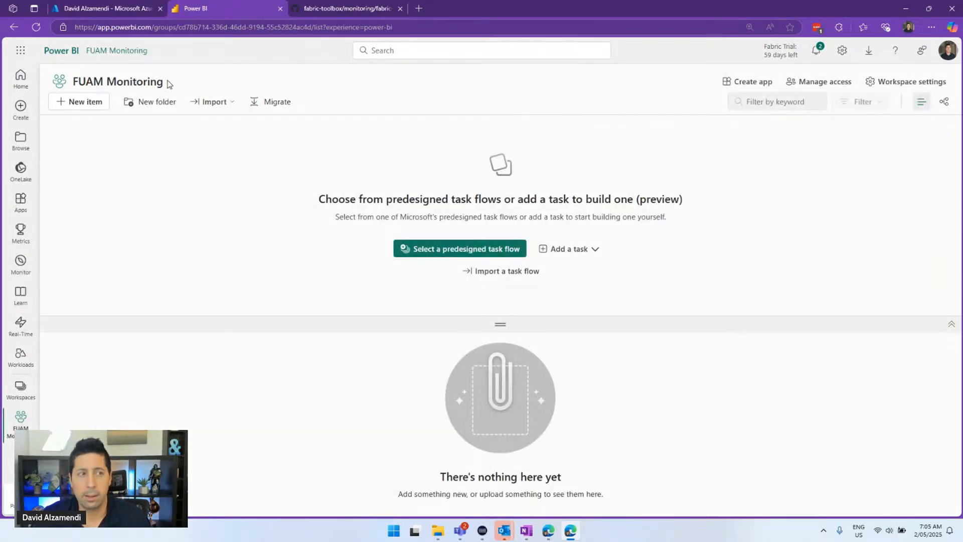
pyautogui.moveTo(167, 83); pyautogui.dragTo(72, 83)
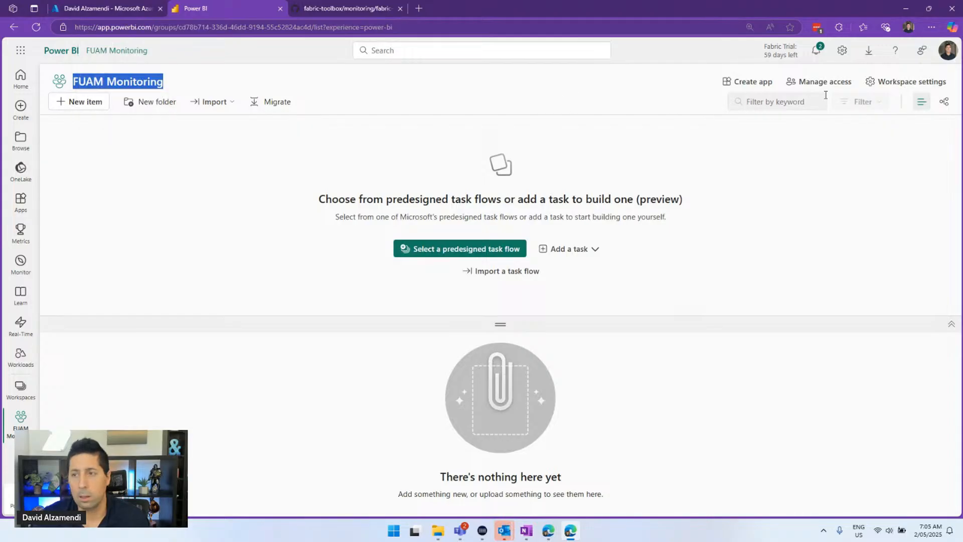
pyautogui.click(895, 82)
# Change the workspace license from Pro to Trial on the trial capacity
pyautogui.click(489, 133)
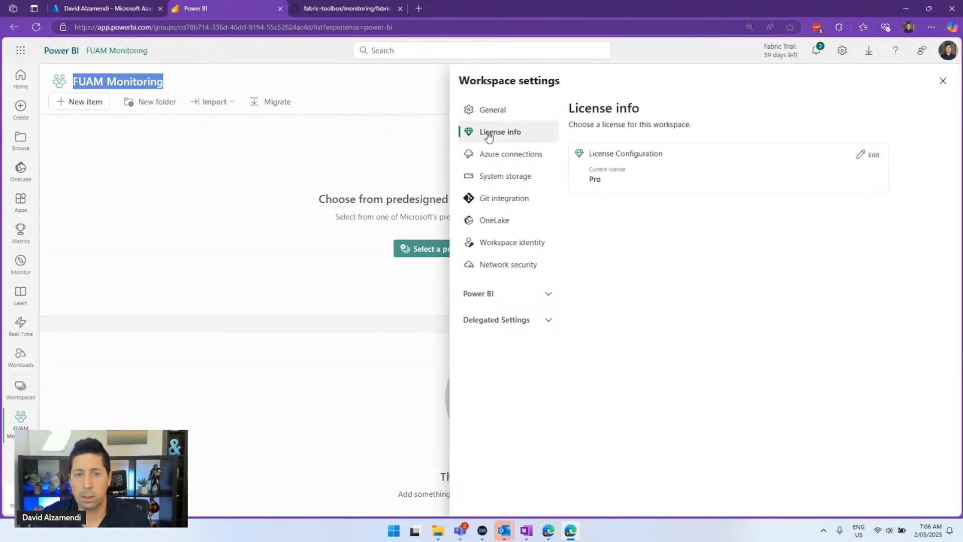
pyautogui.click(875, 159)
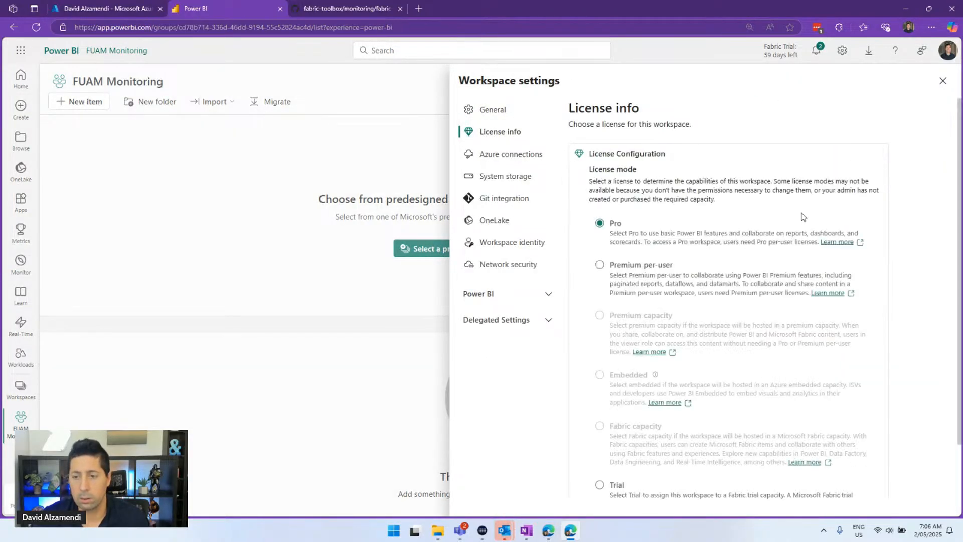
pyautogui.scroll(-2, 799, 215)
pyautogui.click(633, 434)
pyautogui.scroll(-3, 606, 382)
pyautogui.scroll(-1, 605, 383)
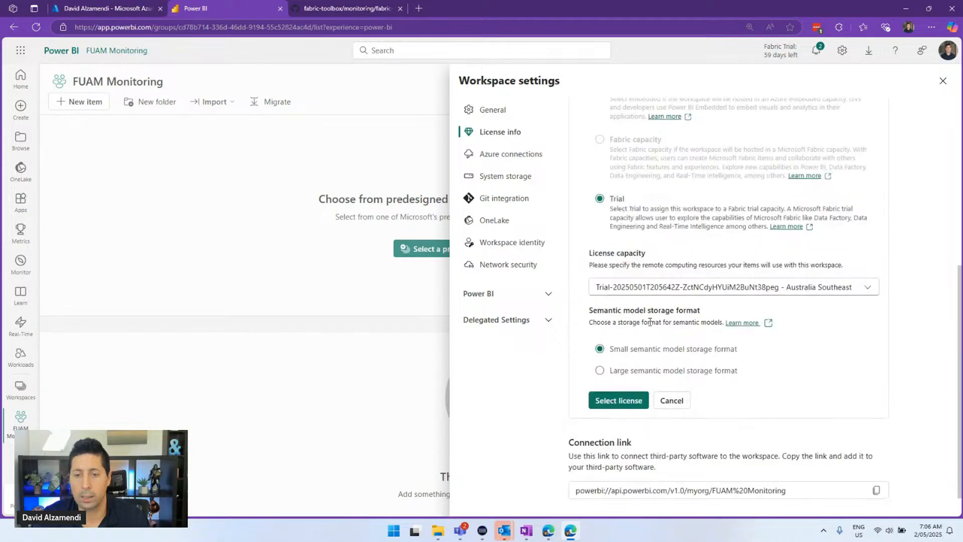
pyautogui.click(619, 400)
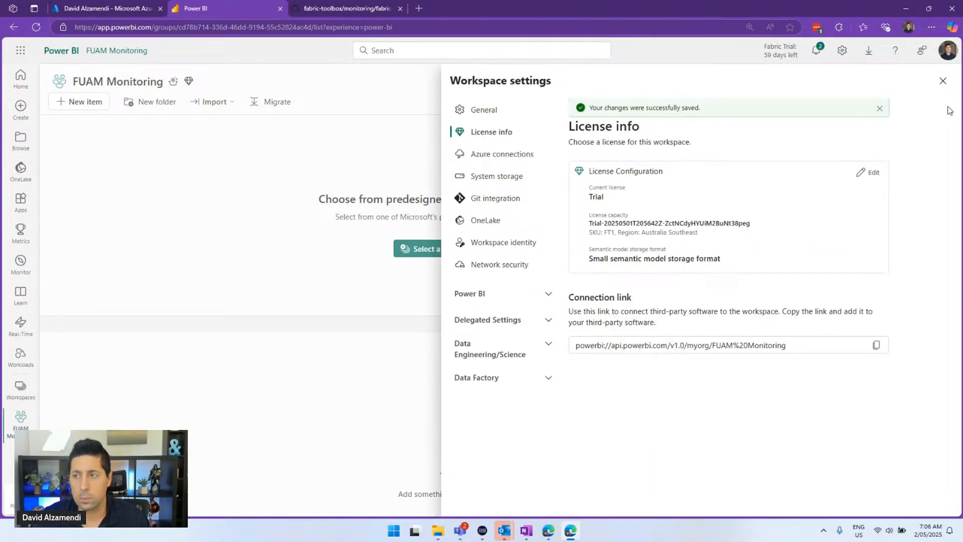
pyautogui.click(943, 82)
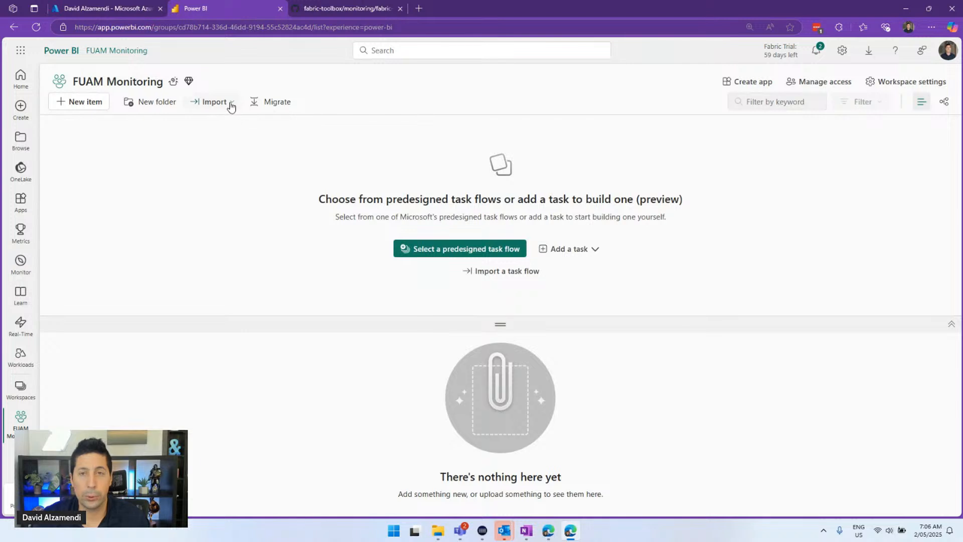
# Glance at the workspace Import options, then show the hidden system tray icons
pyautogui.click(231, 103)
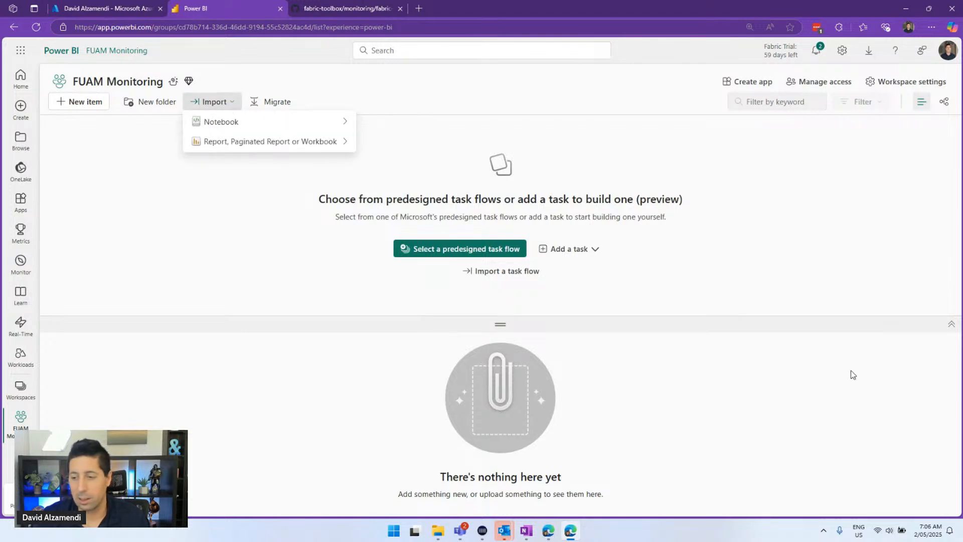
pyautogui.click(854, 389)
pyautogui.click(825, 530)
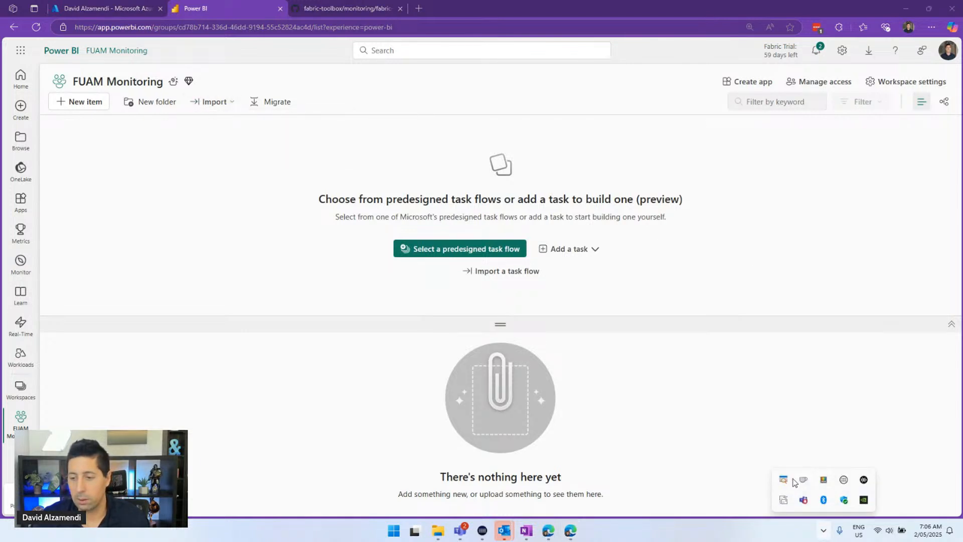
# Open ZoomIt settings from the tray and browse its LiveZoom, Draw and Type tabs
pyautogui.rightClick(794, 482)
pyautogui.click(827, 408)
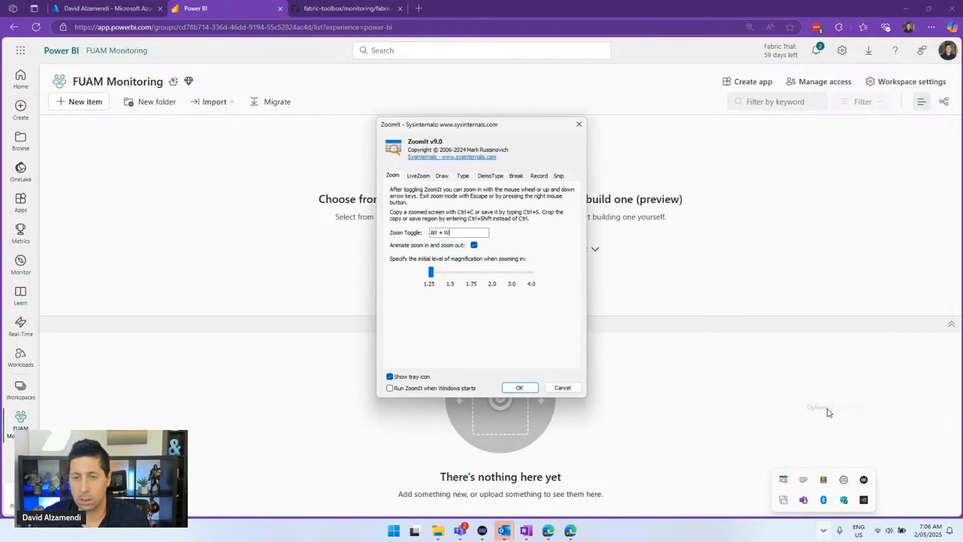
pyautogui.click(426, 178)
pyautogui.click(444, 177)
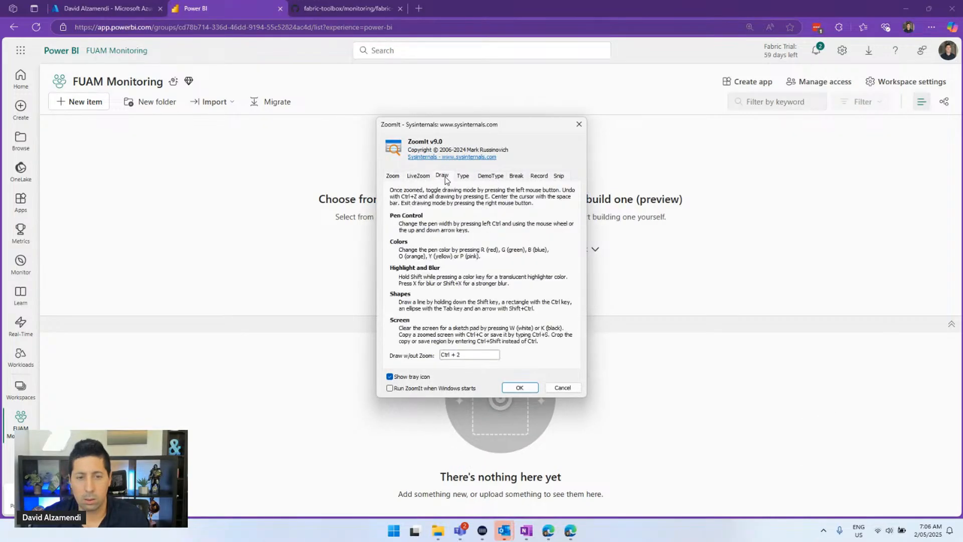
pyautogui.click(460, 177)
# Check the DemoType tab, close ZoomIt settings, and bring up the workspace Import menu
pyautogui.click(486, 178)
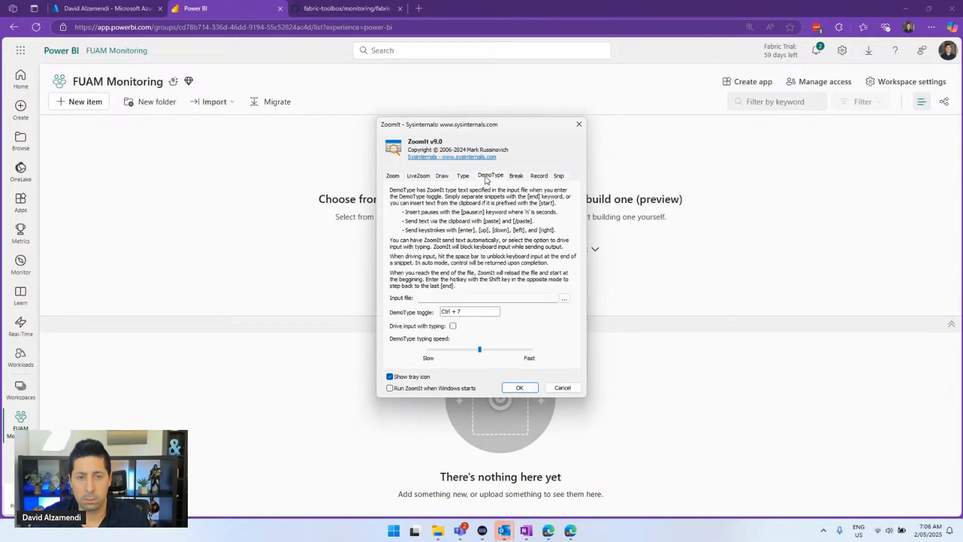
pyautogui.click(465, 177)
pyautogui.click(444, 178)
pyautogui.click(417, 178)
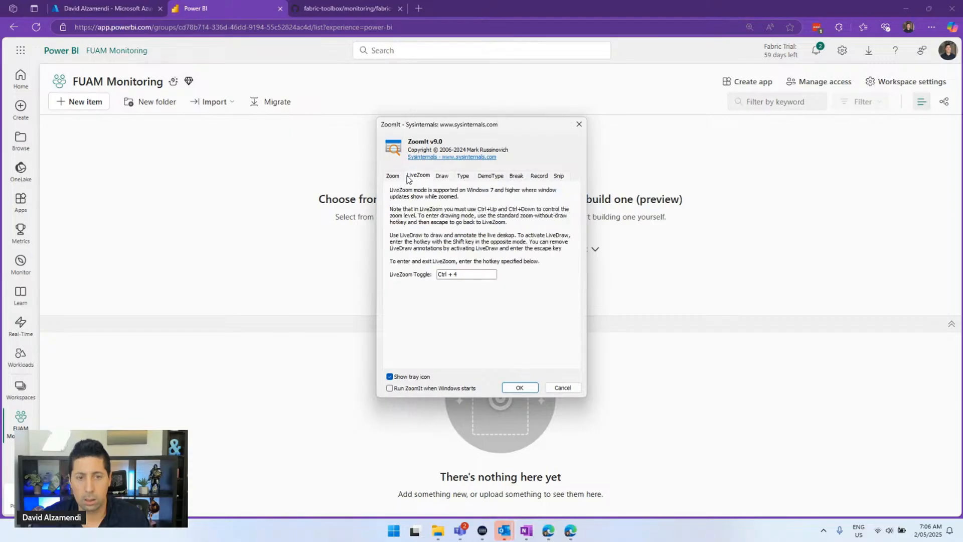
pyautogui.click(398, 176)
pyautogui.press('Escape')
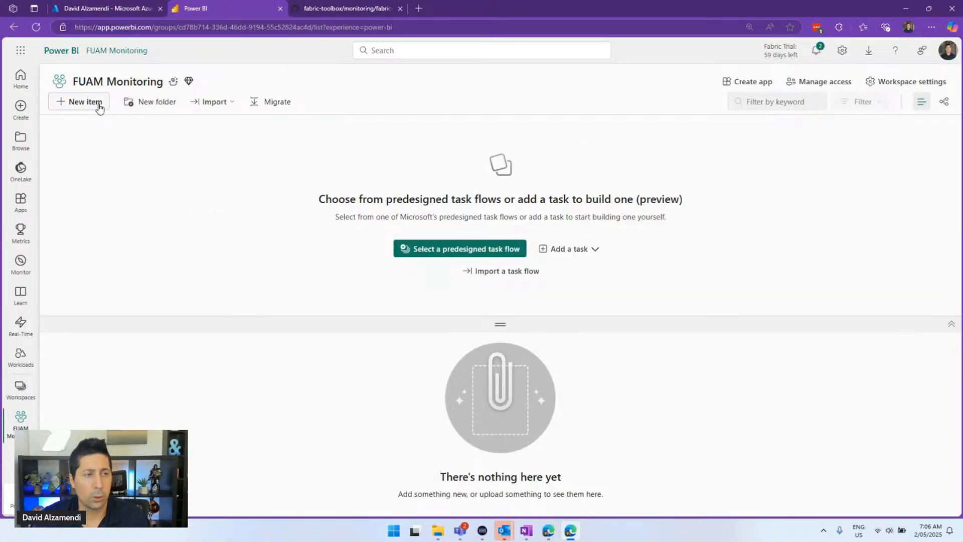
pyautogui.click(211, 102)
# Import Deploy_FUAM.ipynb from Downloads as a notebook and enlarge the workspace item list
pyautogui.moveTo(229, 123)
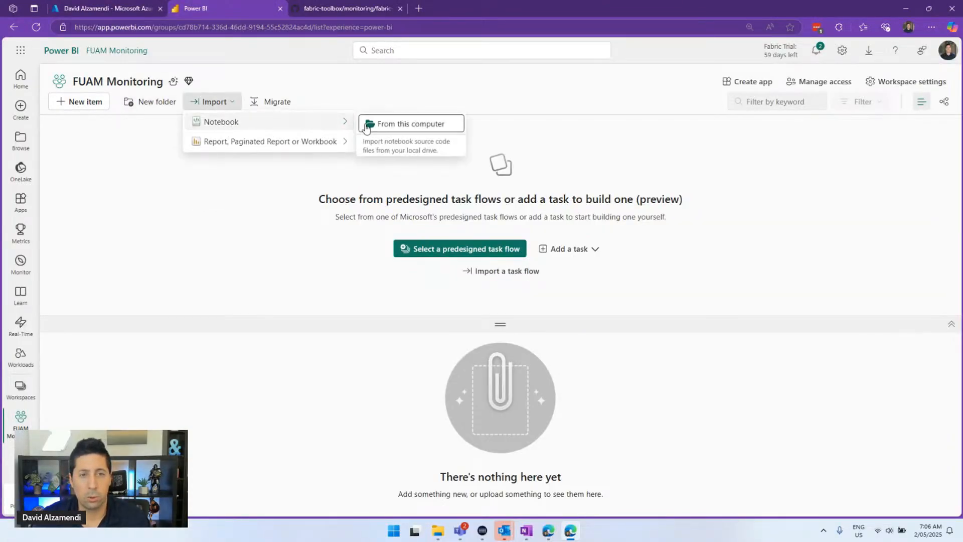
pyautogui.click(367, 126)
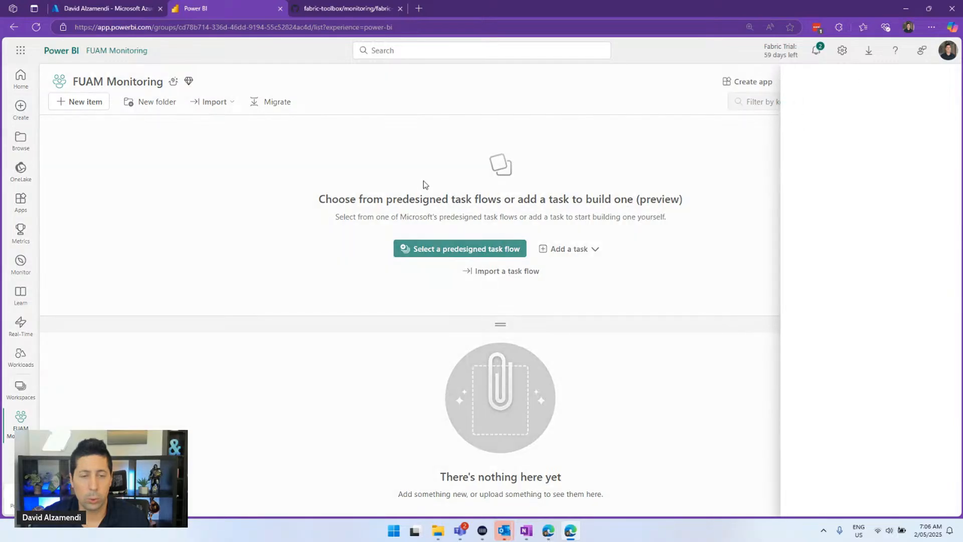
pyautogui.click(807, 156)
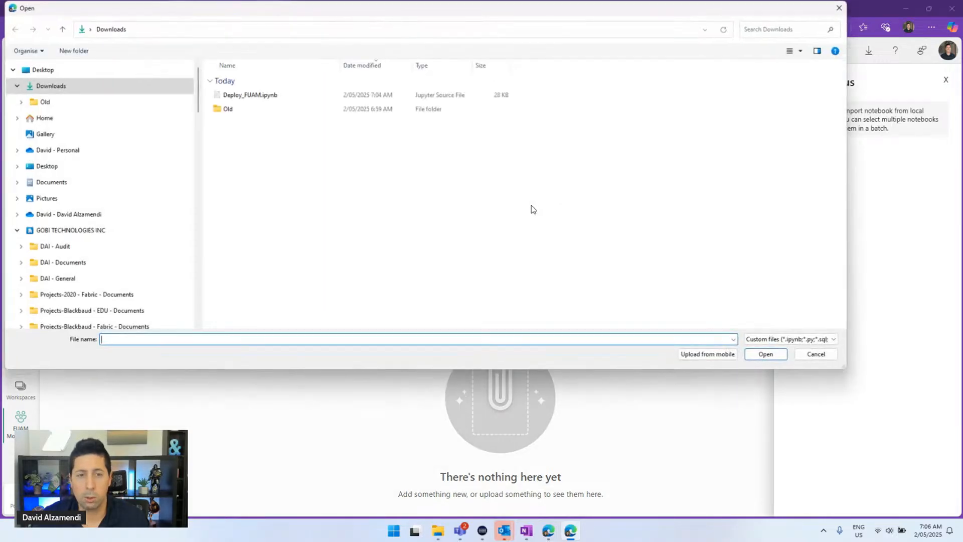
pyautogui.doubleClick(249, 96)
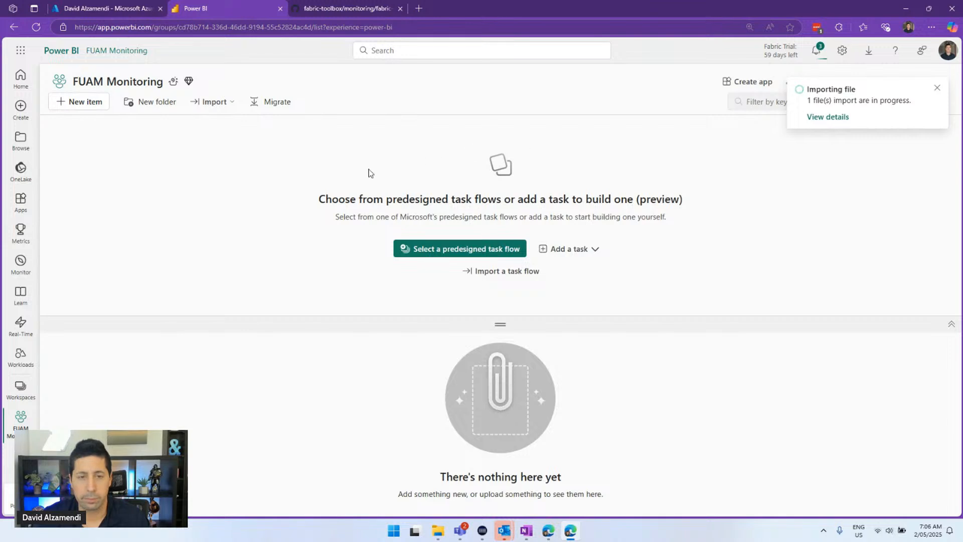
pyautogui.hotkey('ctrl', '+')
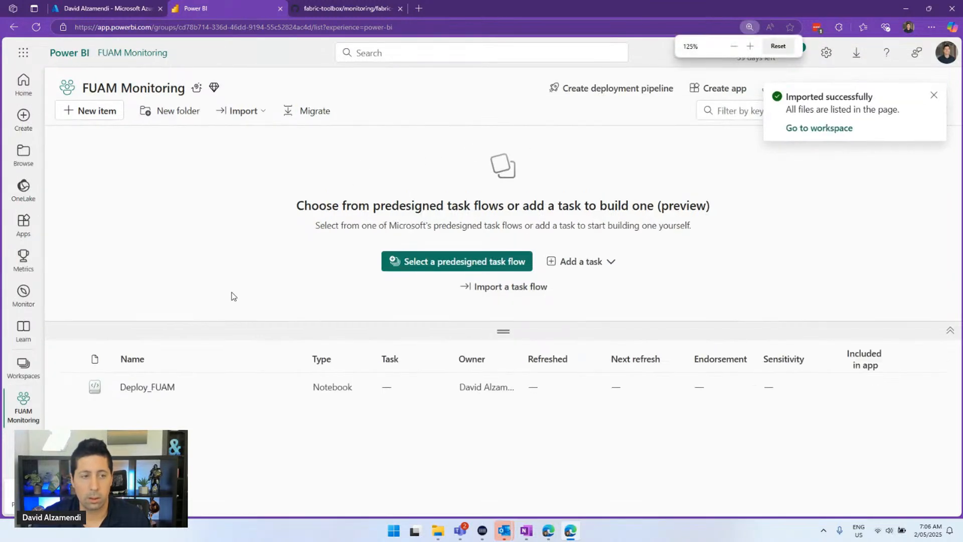
pyautogui.moveTo(233, 325); pyautogui.dragTo(254, 251)
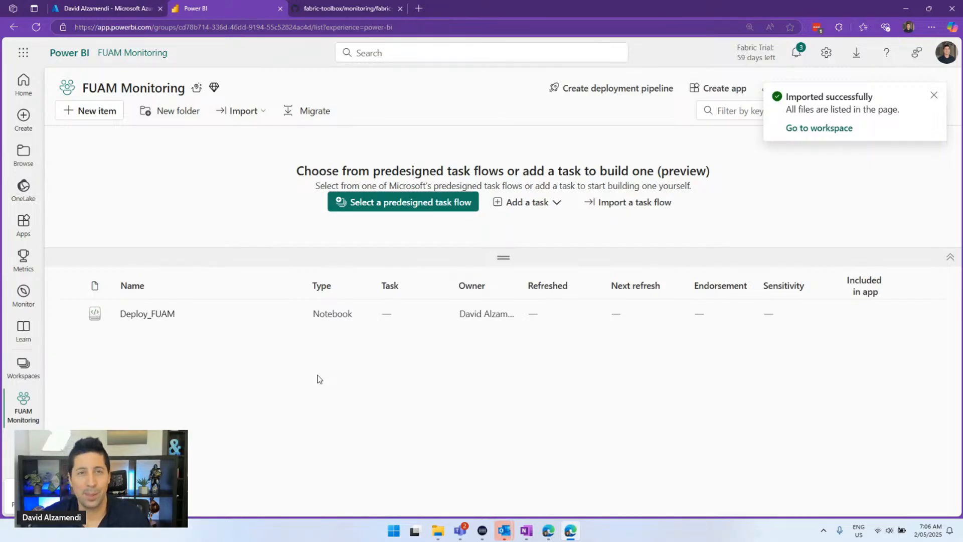
# Open the Deploy_FUAM notebook and look at its Run all options
pyautogui.click(155, 316)
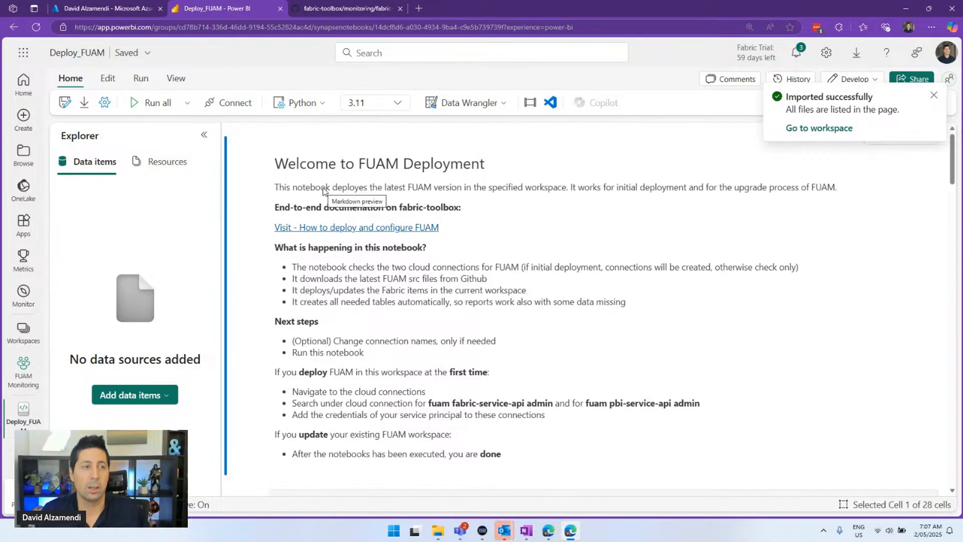
pyautogui.click(188, 103)
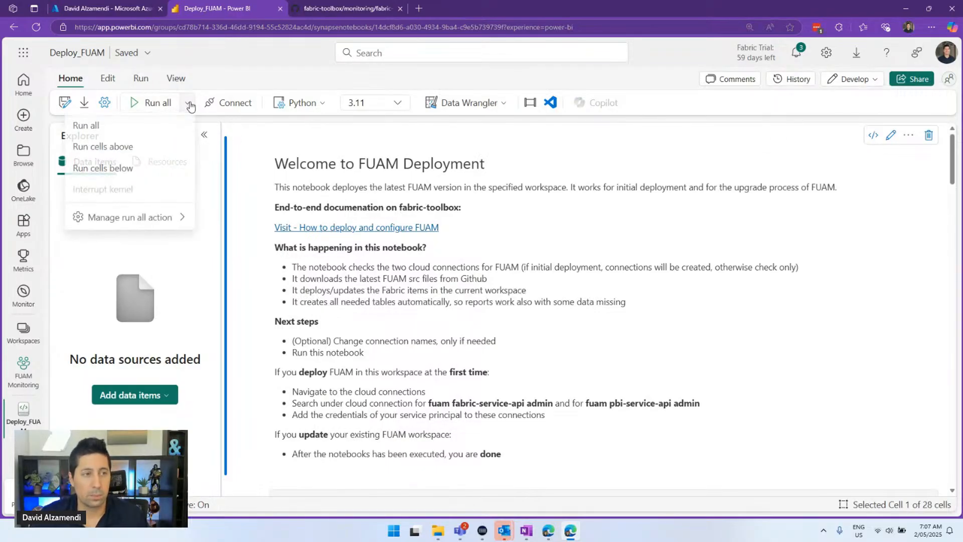
pyautogui.scroll(-7, 324, 185)
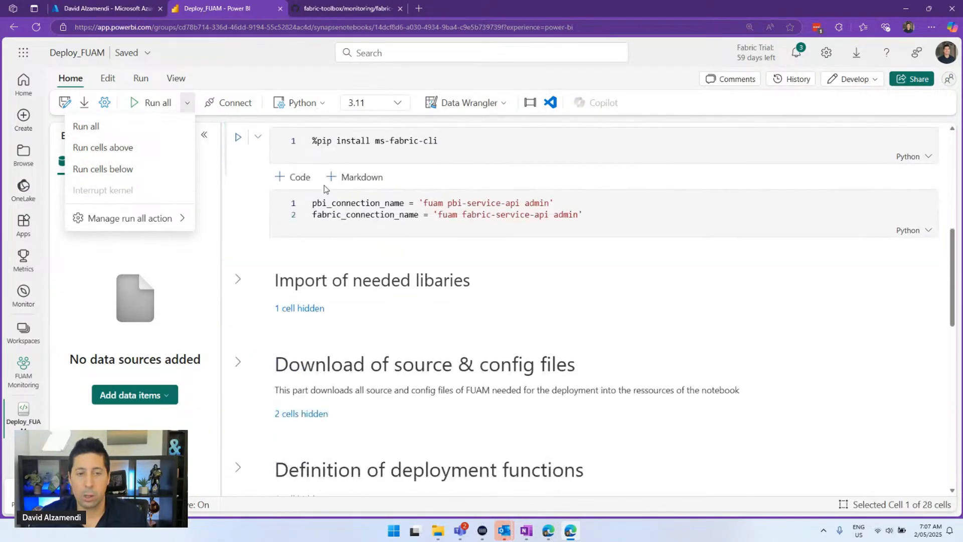
pyautogui.scroll(-4, 324, 185)
pyautogui.scroll(8, 324, 185)
# Highlight the pbi_connection_name and fabric_connection_name values in the notebook's settings cell
pyautogui.click(417, 347)
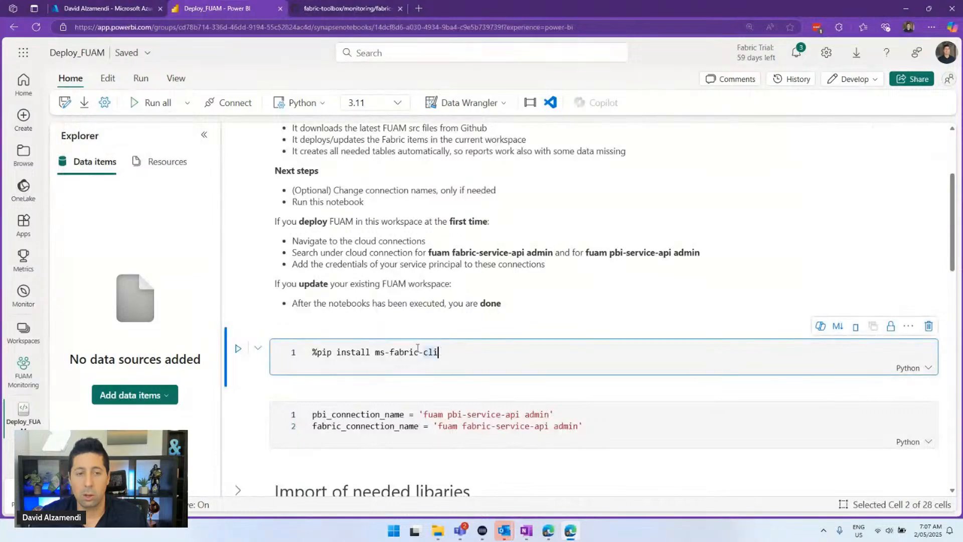
pyautogui.moveTo(418, 348); pyautogui.dragTo(275, 340)
pyautogui.scroll(-3, 337, 202)
pyautogui.scroll(-2, 338, 203)
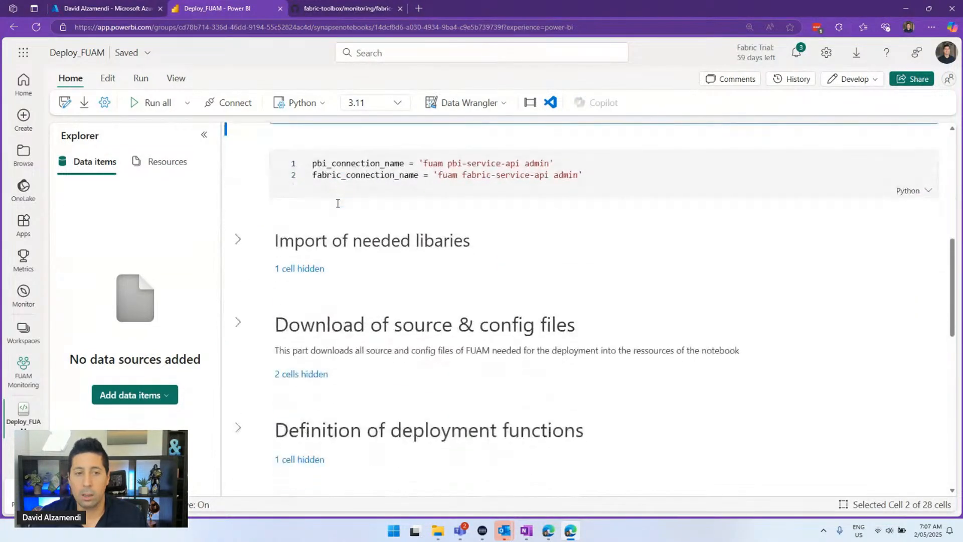
pyautogui.doubleClick(381, 164)
pyautogui.moveTo(479, 169); pyautogui.dragTo(486, 166)
pyautogui.click(423, 166)
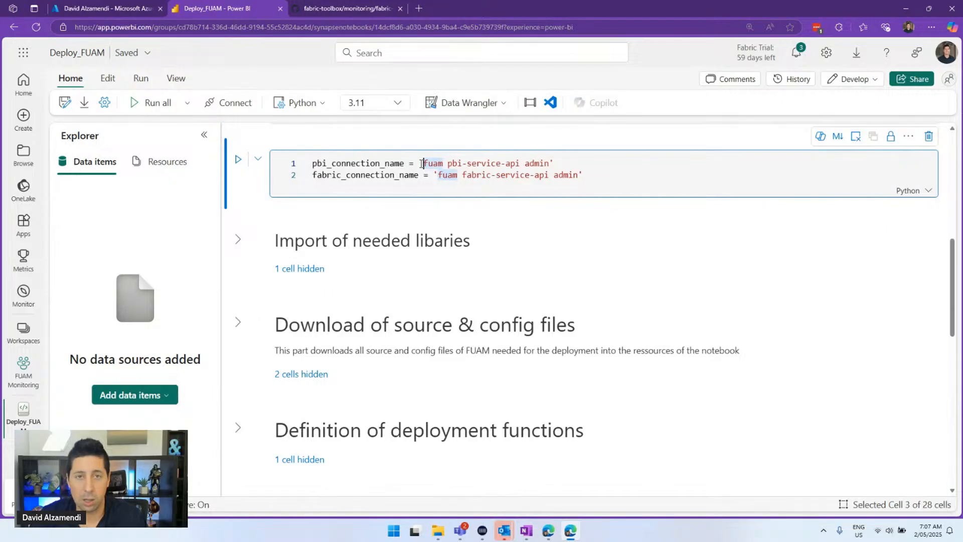
pyautogui.moveTo(401, 163); pyautogui.dragTo(608, 171)
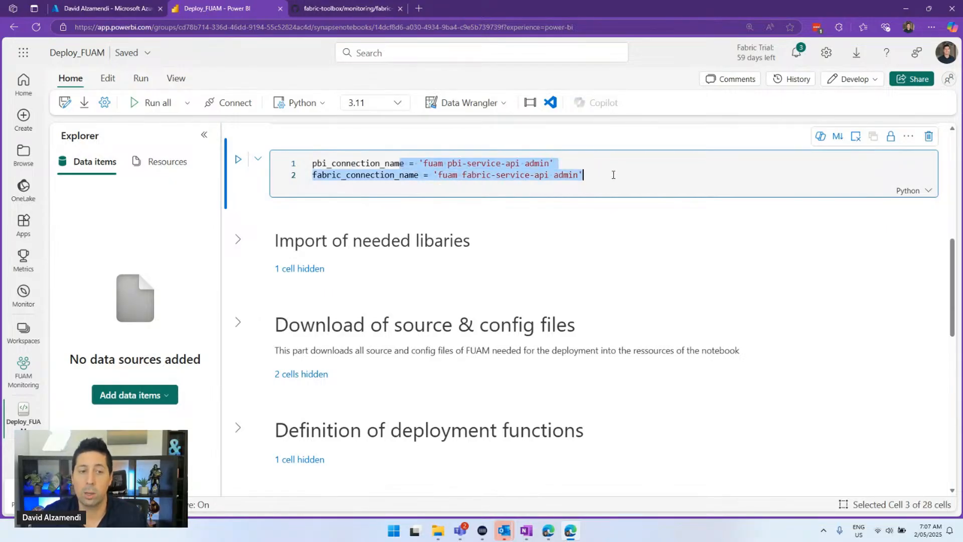
pyautogui.click(239, 242)
pyautogui.scroll(-2, 252, 260)
pyautogui.scroll(-2, 252, 261)
pyautogui.click(238, 221)
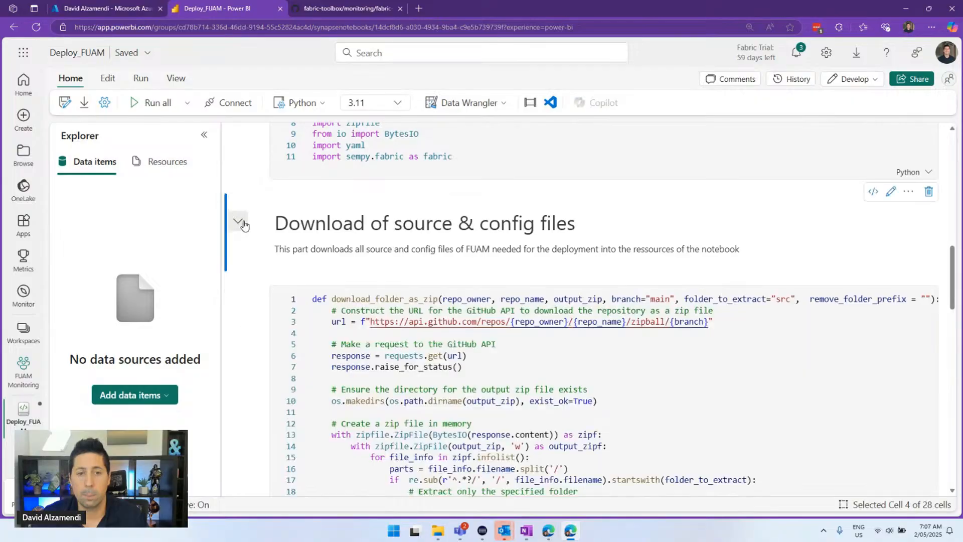
pyautogui.scroll(-2, 454, 255)
pyautogui.click(454, 255)
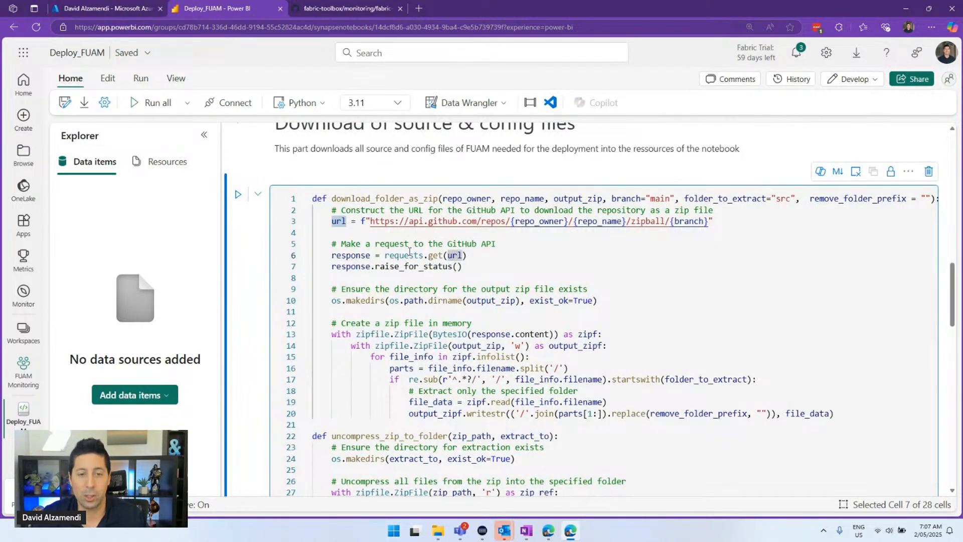
pyautogui.scroll(-10, 409, 251)
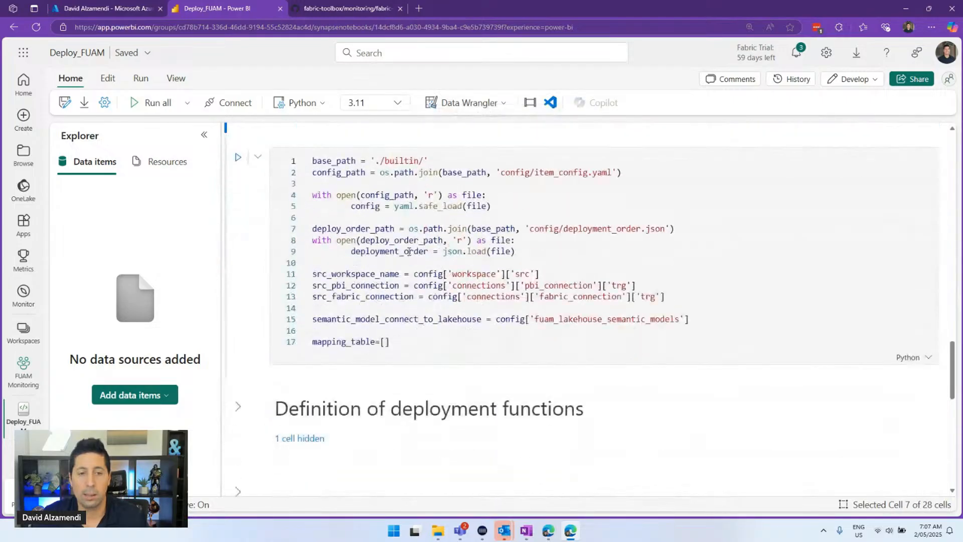
pyautogui.click(409, 251)
pyautogui.scroll(2, 410, 251)
pyautogui.scroll(-3, 267, 358)
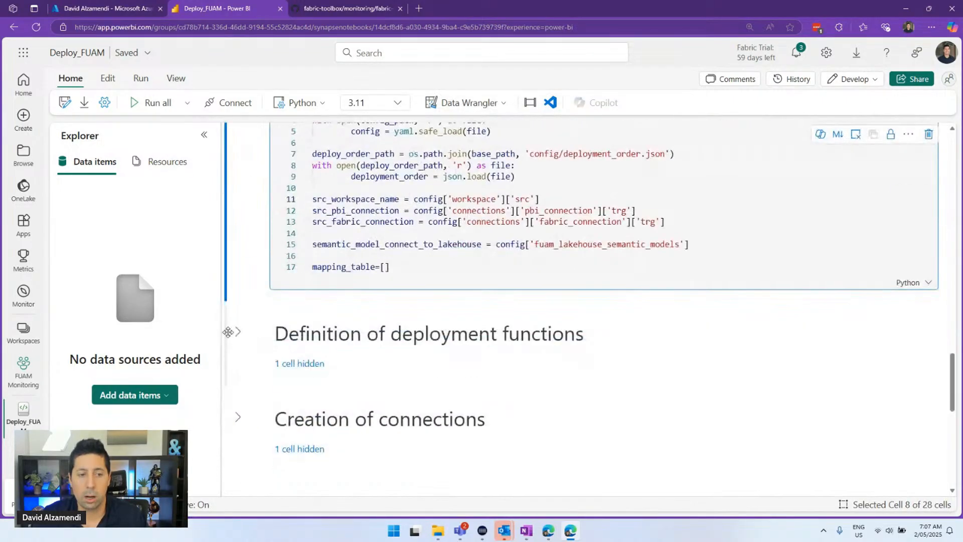
pyautogui.click(237, 332)
pyautogui.scroll(-8, 247, 346)
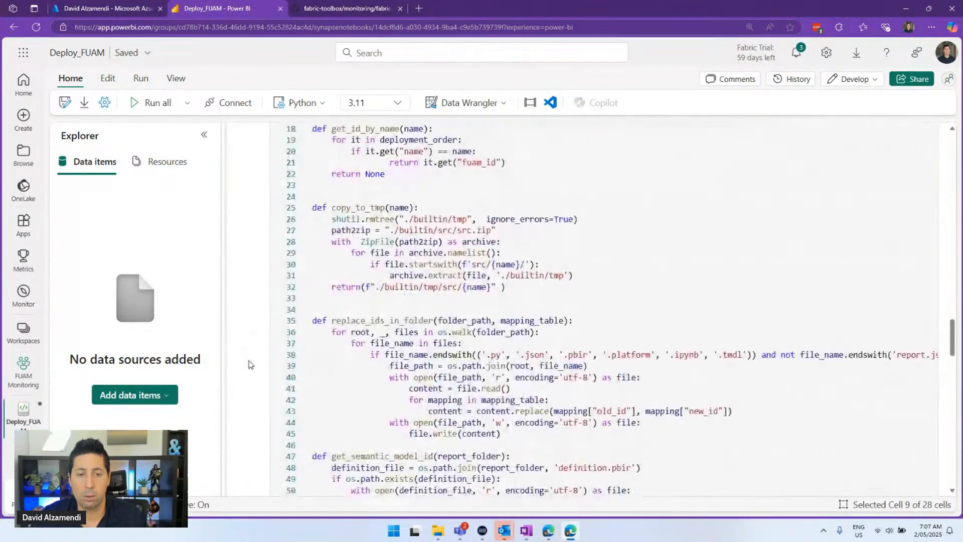
pyautogui.scroll(-15, 250, 365)
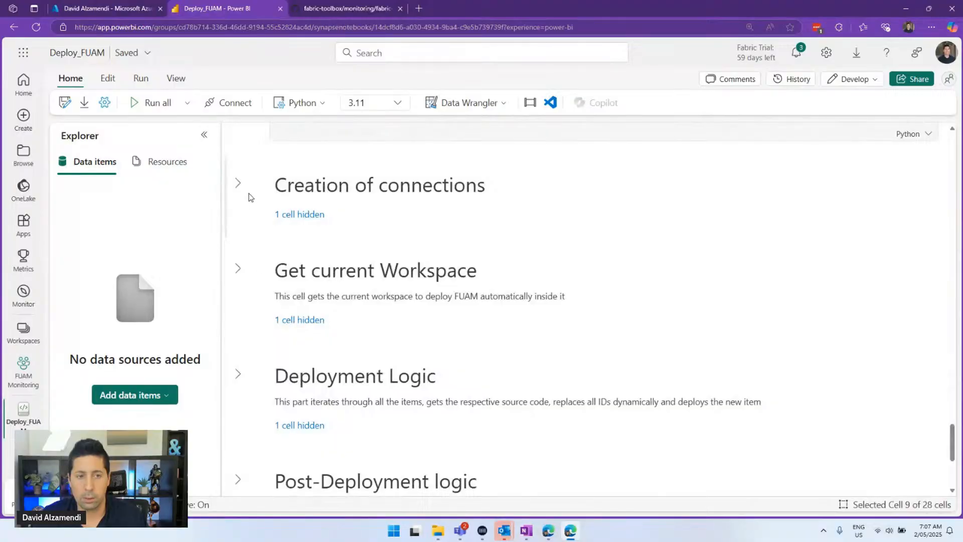
pyautogui.click(237, 183)
pyautogui.scroll(-6, 240, 322)
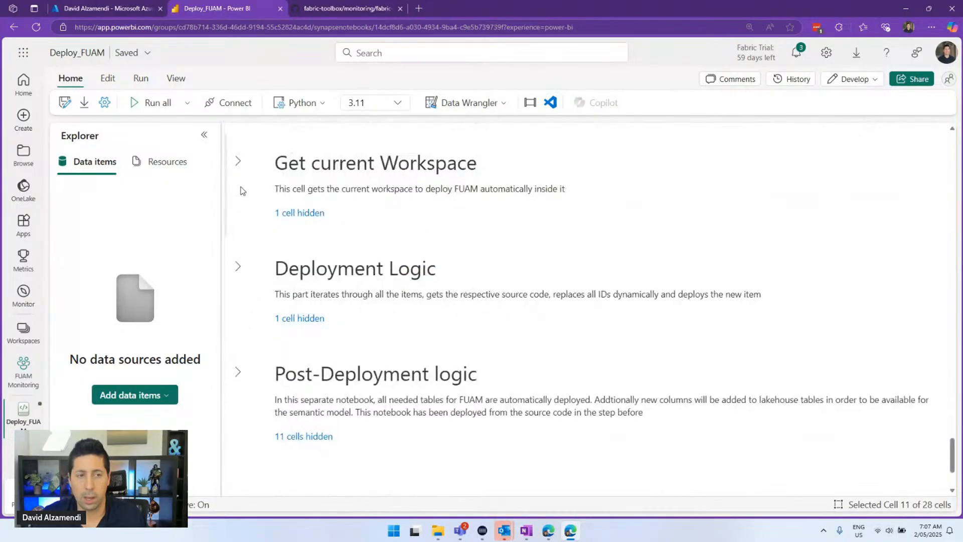
pyautogui.click(237, 161)
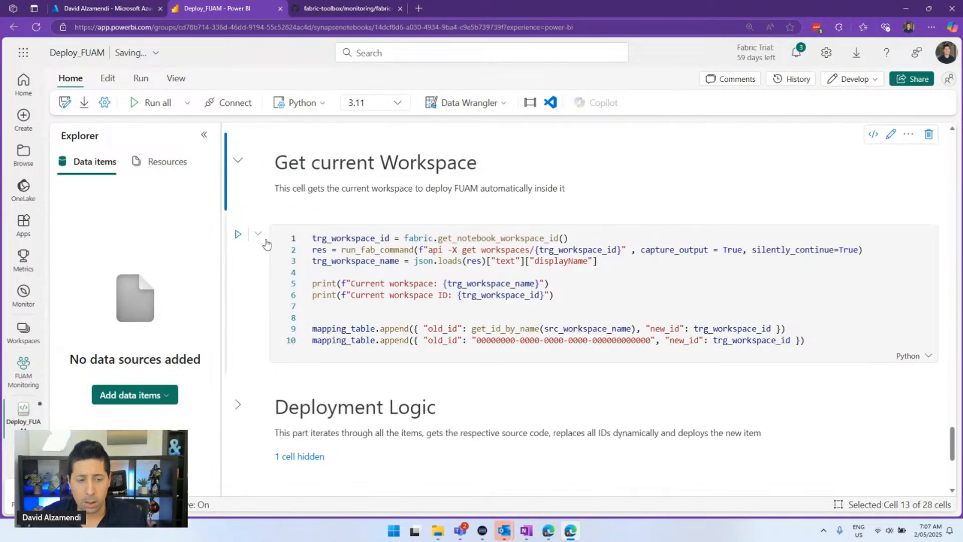
pyautogui.scroll(-5, 266, 243)
pyautogui.scroll(1, 251, 206)
pyautogui.click(238, 188)
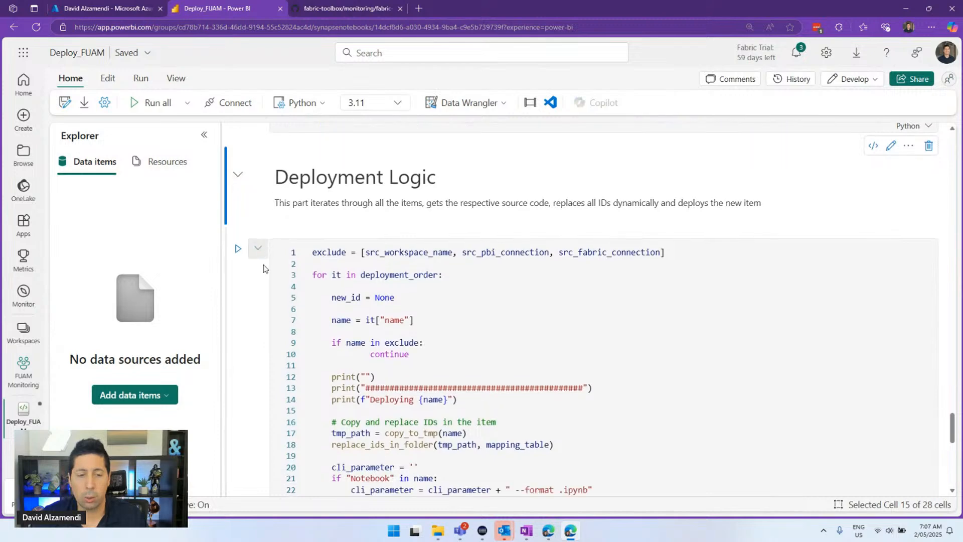
pyautogui.scroll(-8, 265, 268)
pyautogui.click(239, 240)
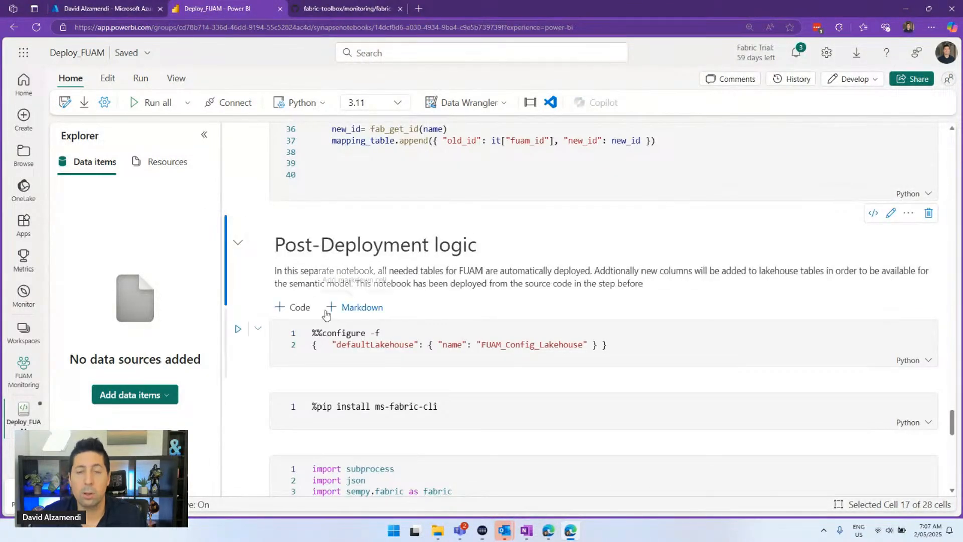
pyautogui.scroll(10, 414, 259)
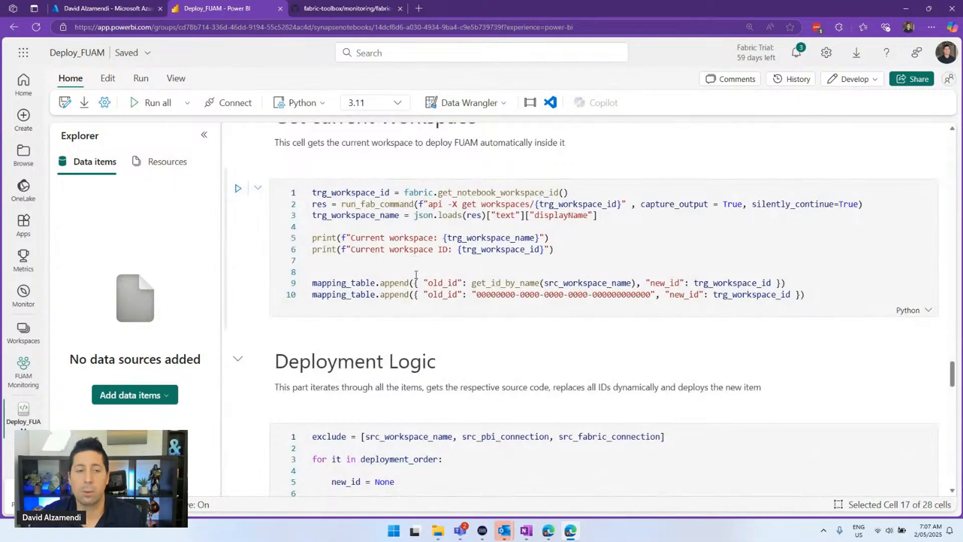
pyautogui.scroll(6, 414, 259)
pyautogui.scroll(5, 409, 279)
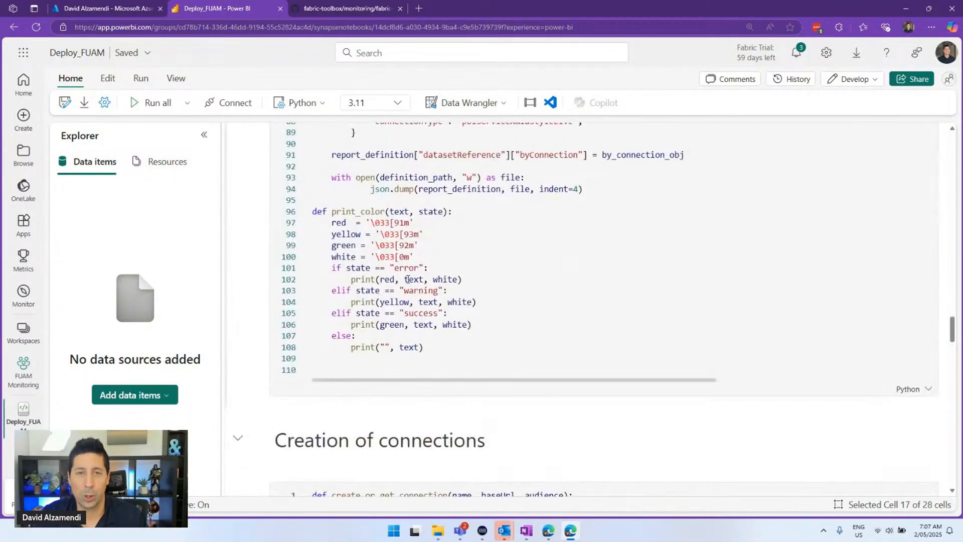
pyautogui.scroll(10, 447, 297)
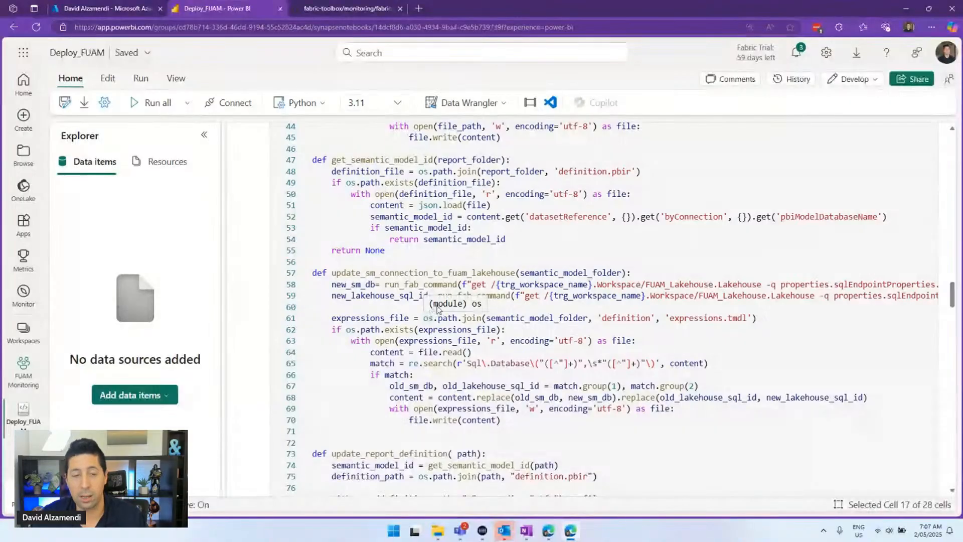
pyautogui.click(436, 313)
pyautogui.scroll(4, 440, 296)
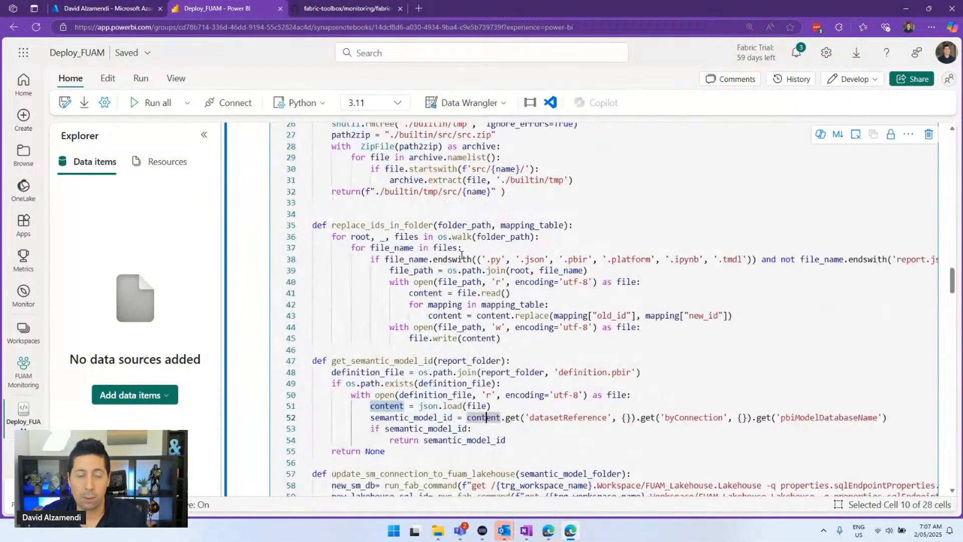
pyautogui.click(443, 279)
pyautogui.scroll(2, 443, 276)
pyautogui.moveTo(443, 279)
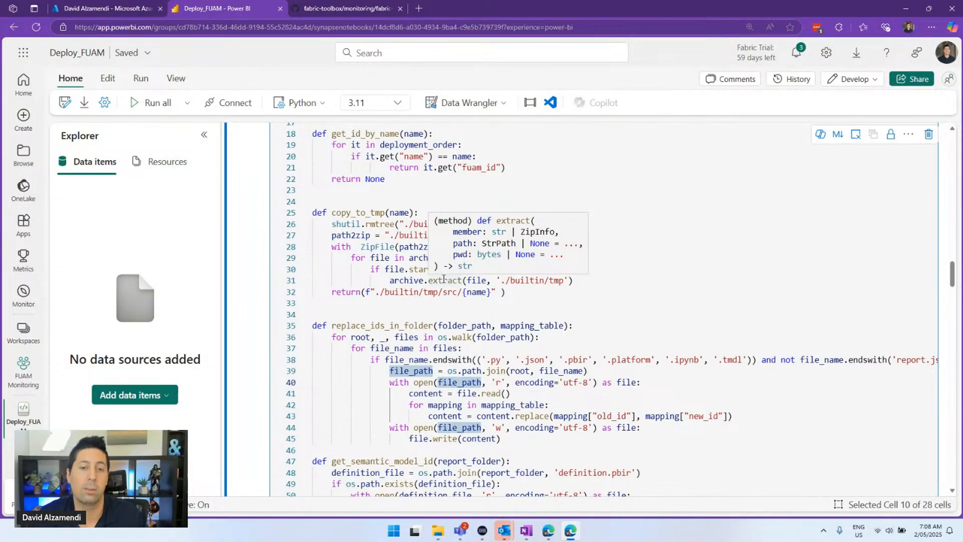
pyautogui.scroll(-10, 522, 266)
pyautogui.scroll(9, 554, 298)
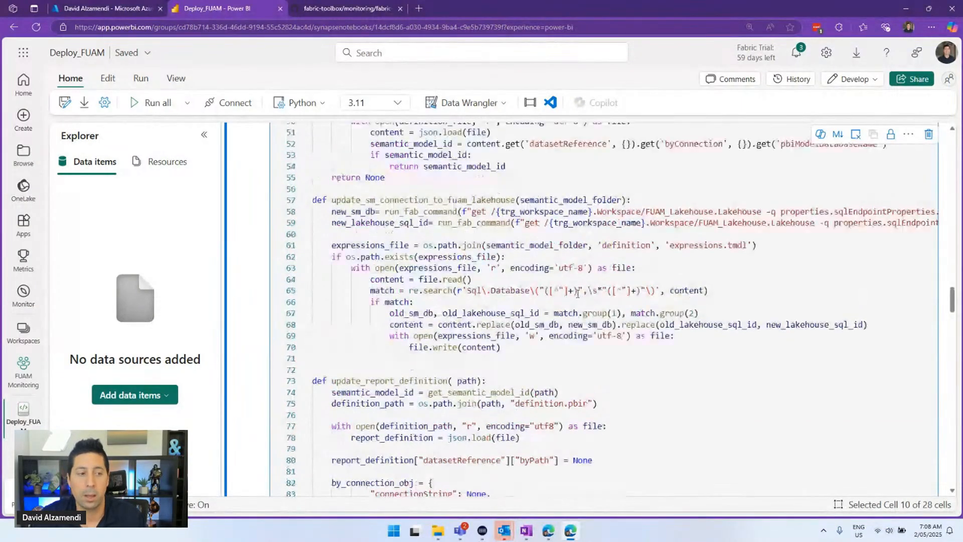
pyautogui.scroll(15, 554, 298)
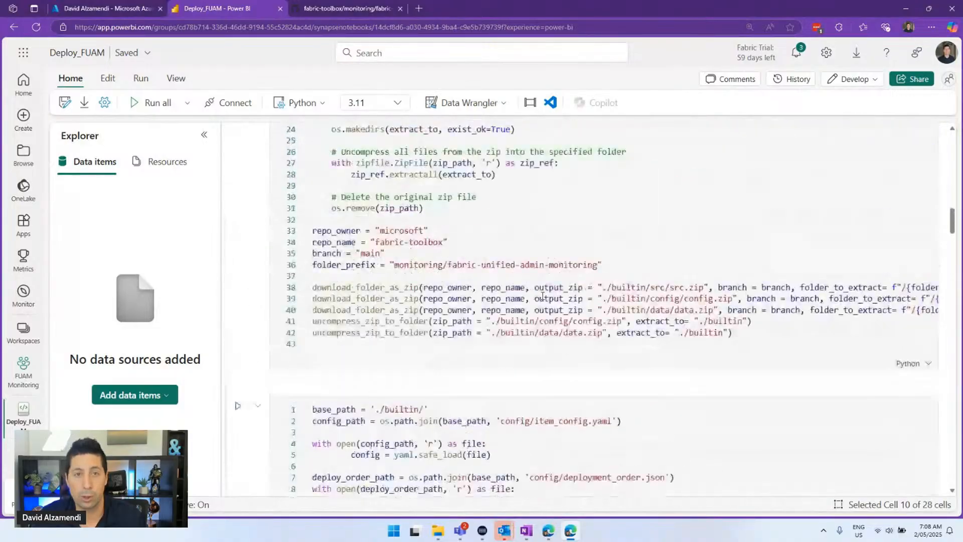
pyautogui.scroll(20, 496, 233)
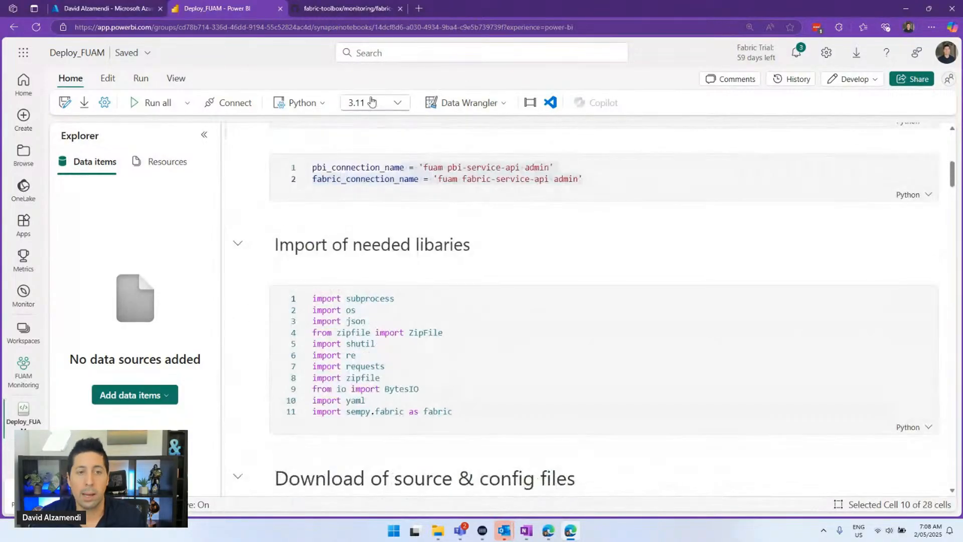
pyautogui.scroll(-4, 418, 182)
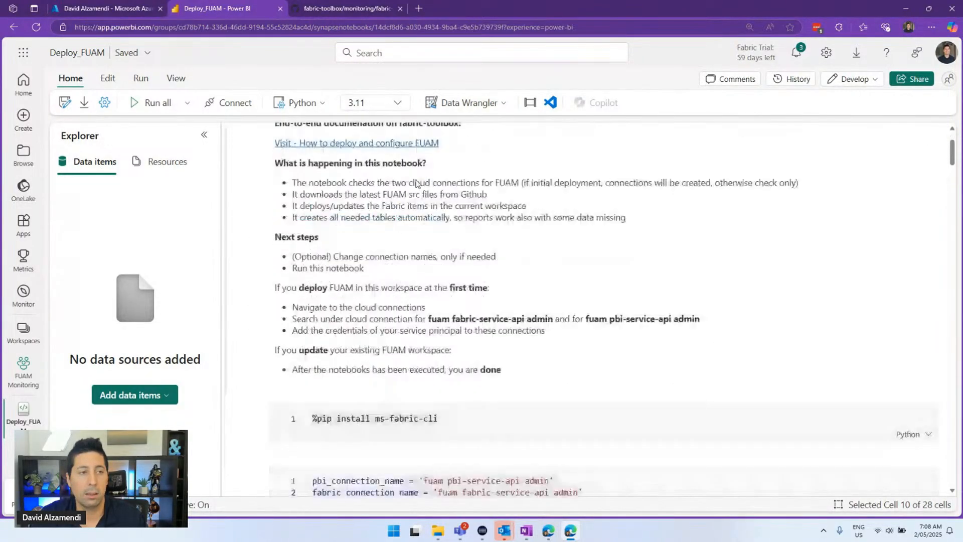
# Run all Deploy_FUAM cells and follow them as the session connects and the download cell executes
pyautogui.click(176, 104)
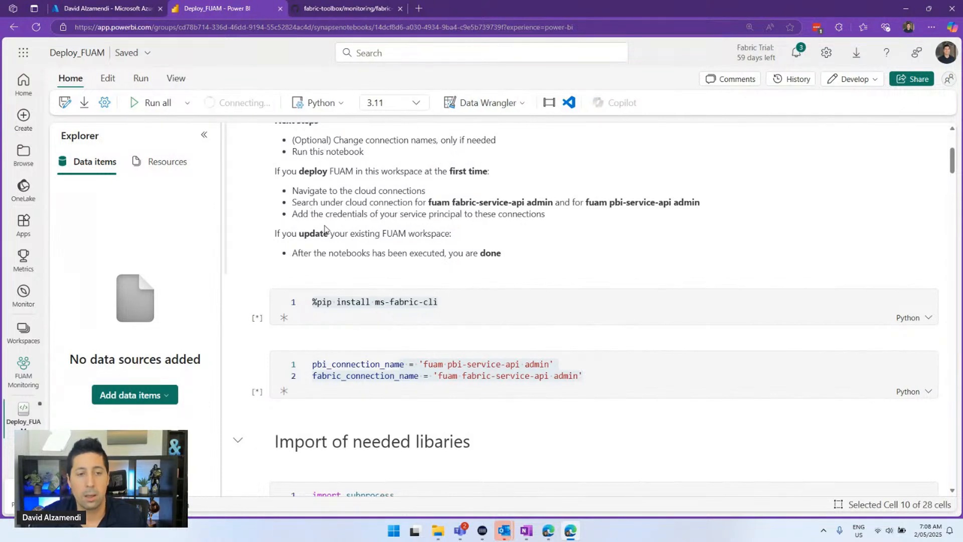
pyautogui.scroll(-2, 325, 228)
pyautogui.click(246, 300)
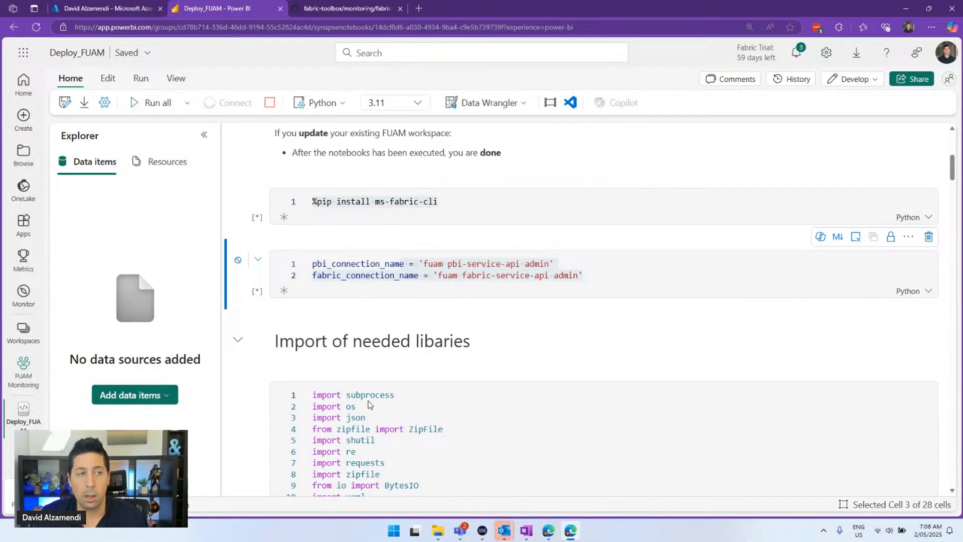
pyautogui.scroll(-6, 363, 405)
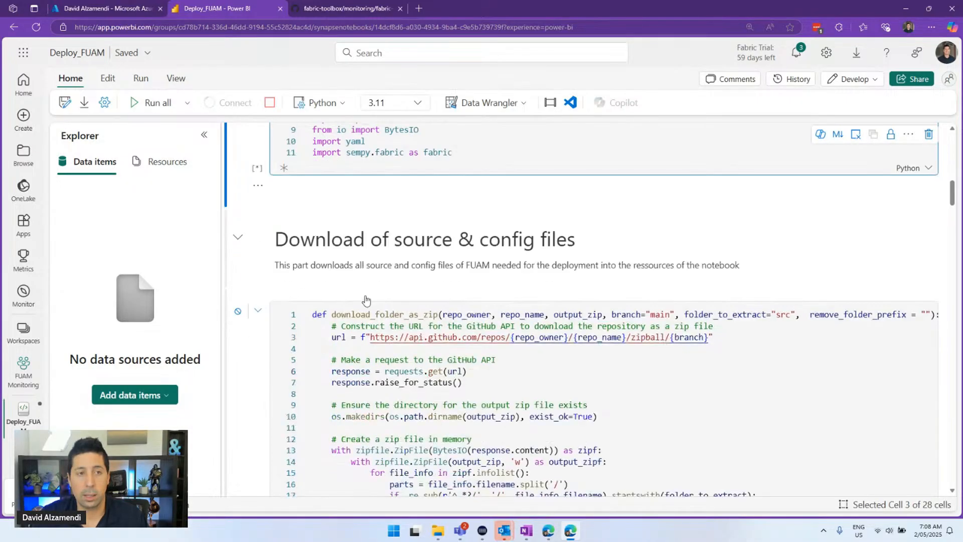
pyautogui.scroll(-2, 366, 295)
pyautogui.scroll(-6, 366, 295)
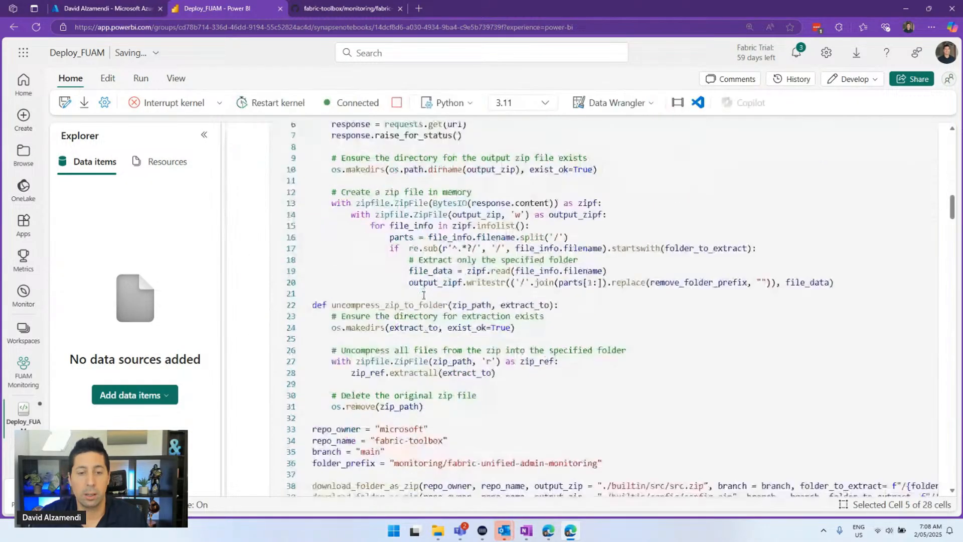
pyautogui.scroll(-10, 424, 295)
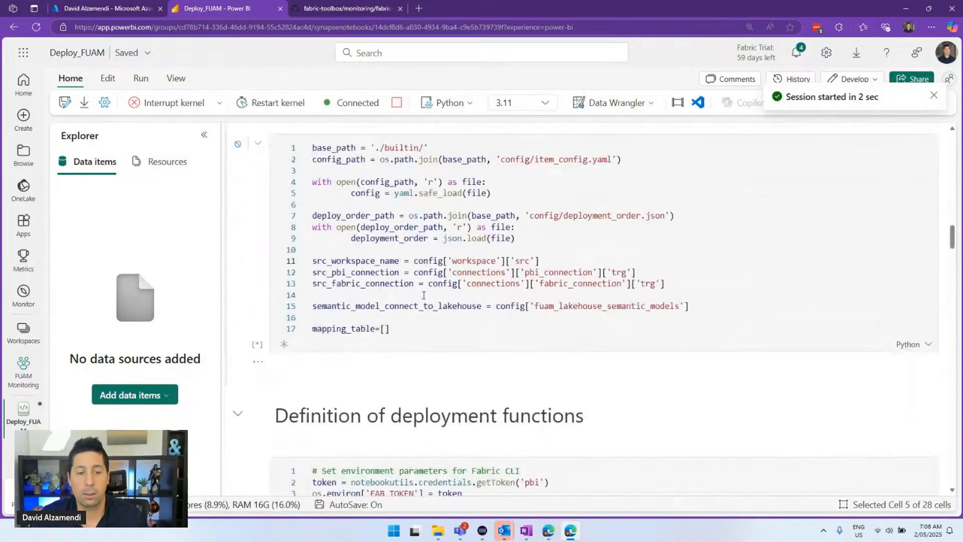
pyautogui.scroll(-7, 423, 295)
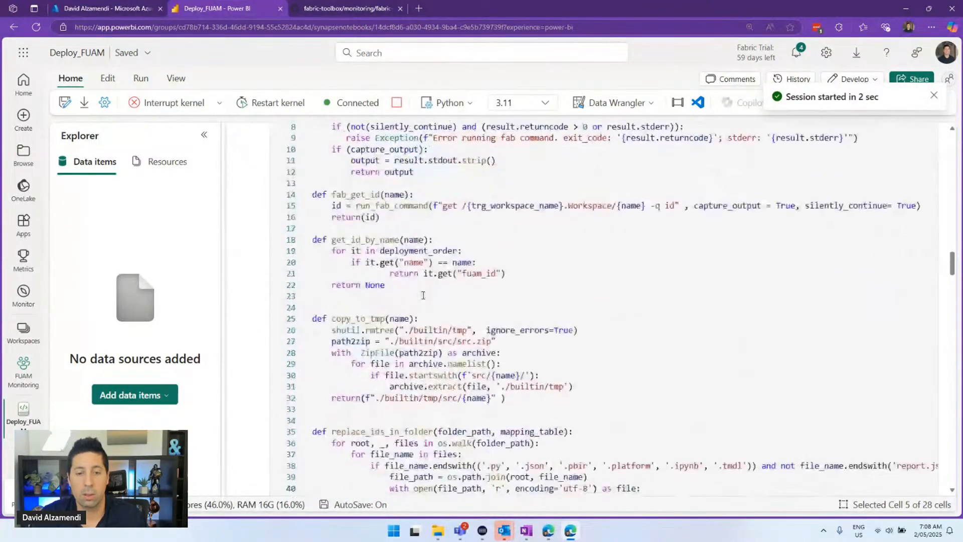
pyautogui.scroll(-7, 424, 295)
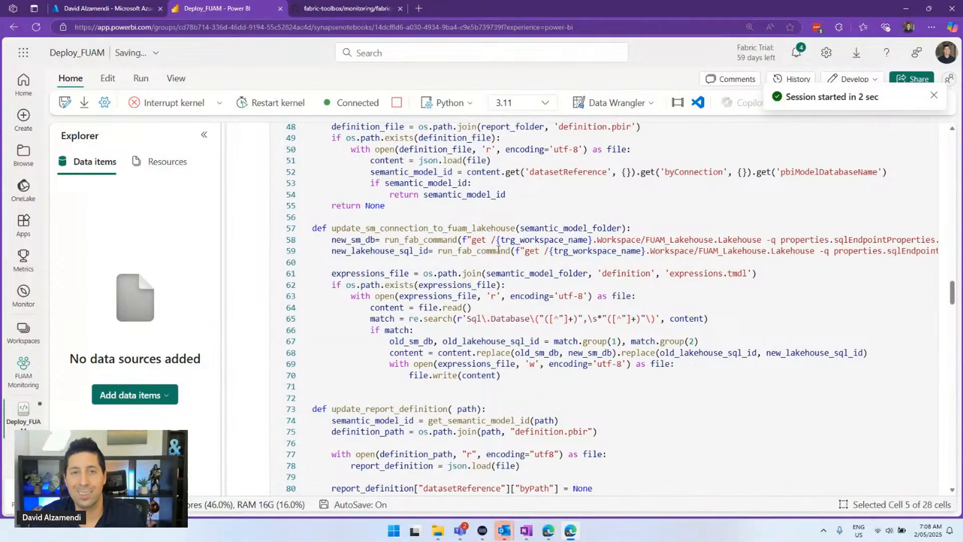
pyautogui.moveTo(489, 249)
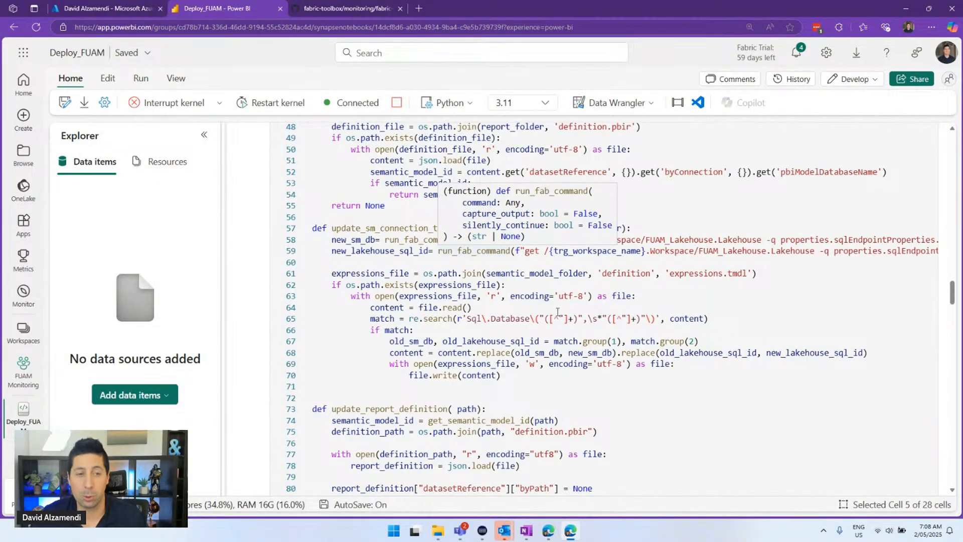
pyautogui.scroll(15, 382, 244)
pyautogui.scroll(9, 381, 244)
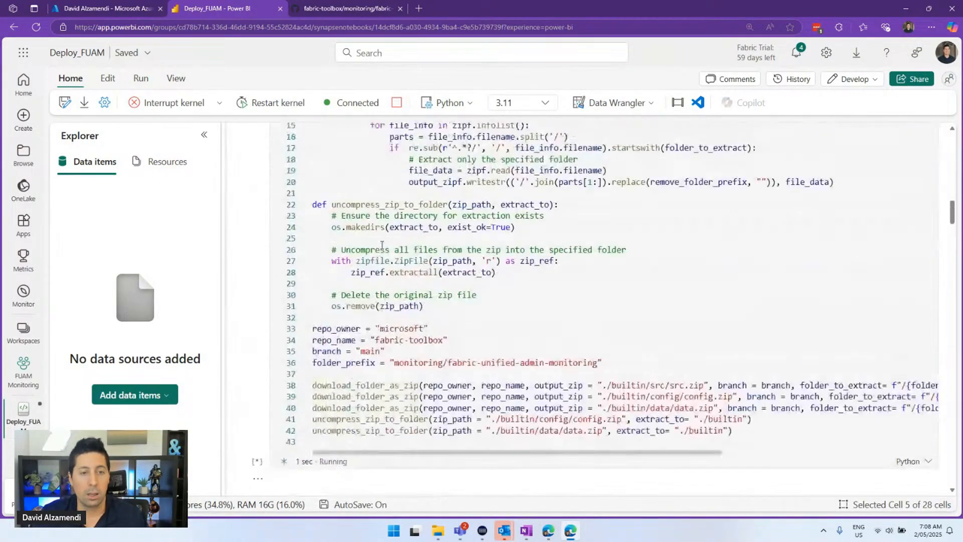
pyautogui.scroll(-6, 383, 244)
pyautogui.moveTo(384, 244)
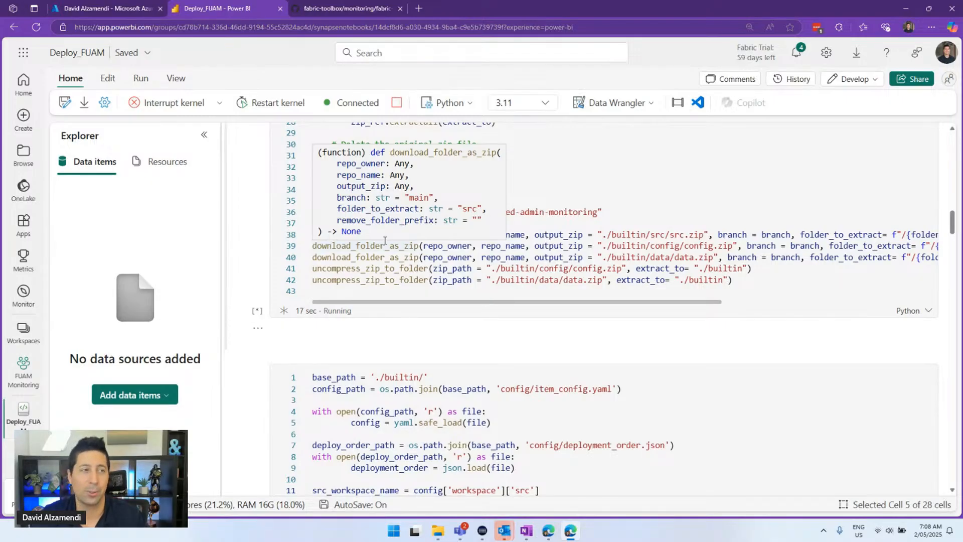
# Open Microsoft Entra ID's App registrations in the Azure portal and start a new registration
pyautogui.click(124, 10)
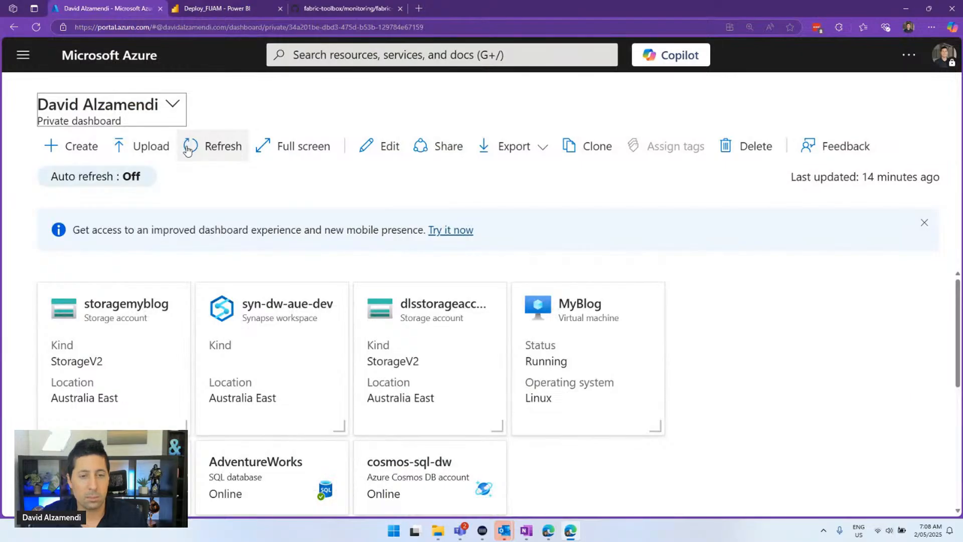
pyautogui.click(314, 57)
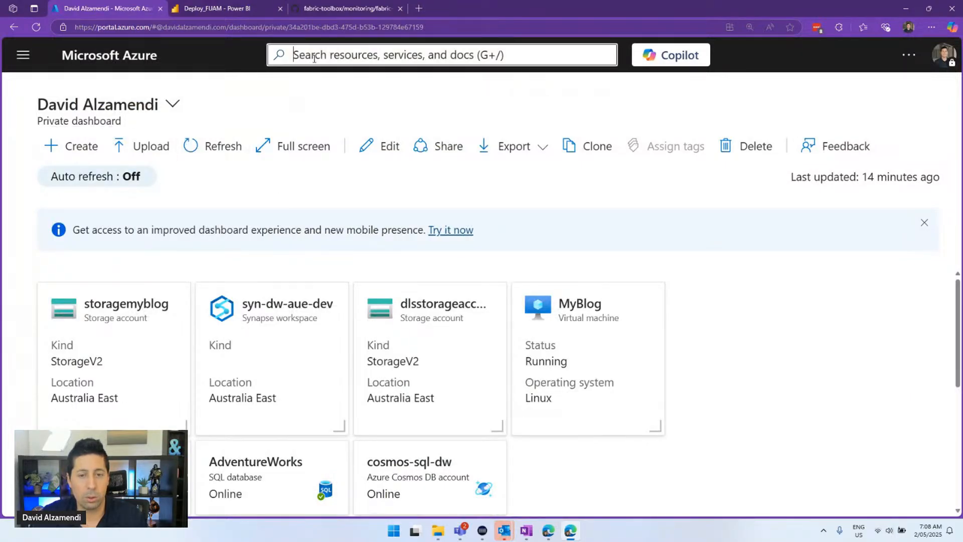
pyautogui.click(404, 317)
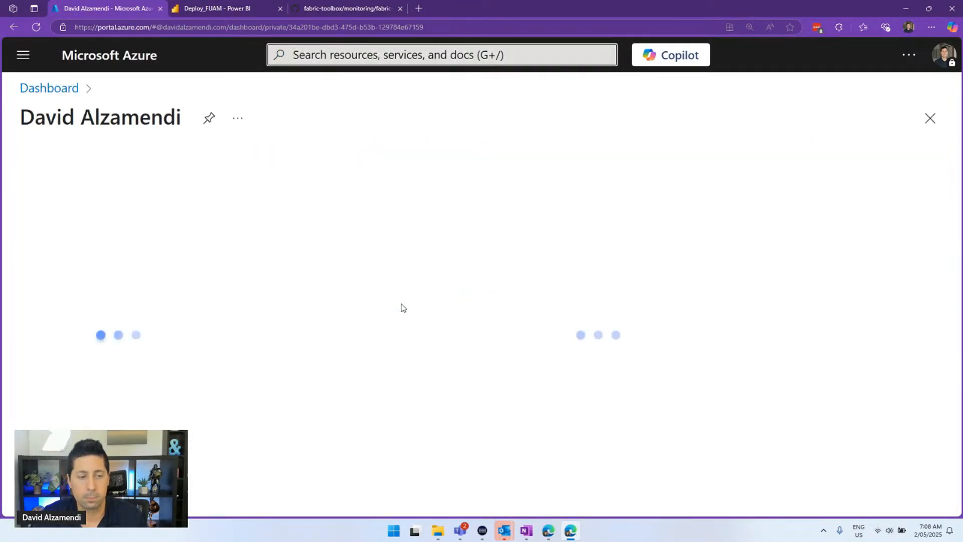
pyautogui.scroll(-3, 88, 240)
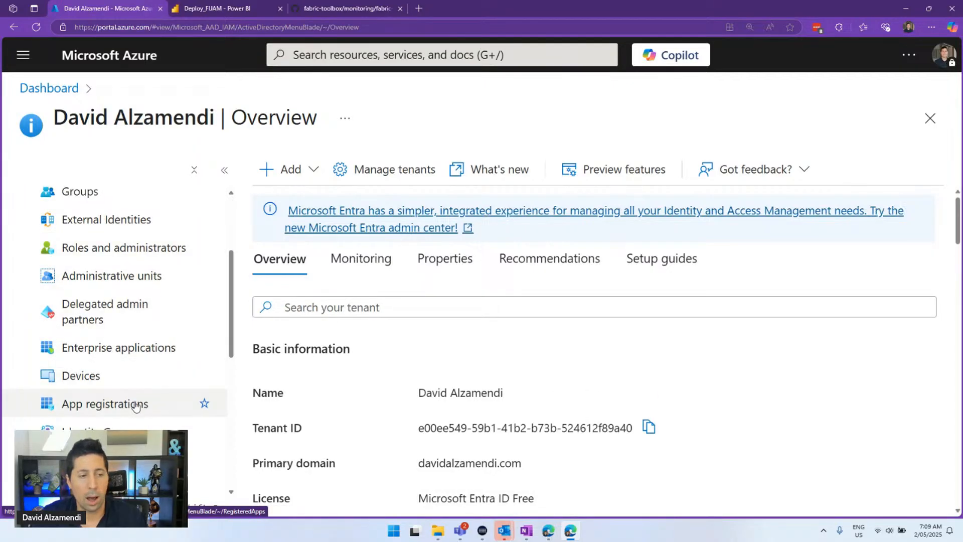
pyautogui.click(143, 404)
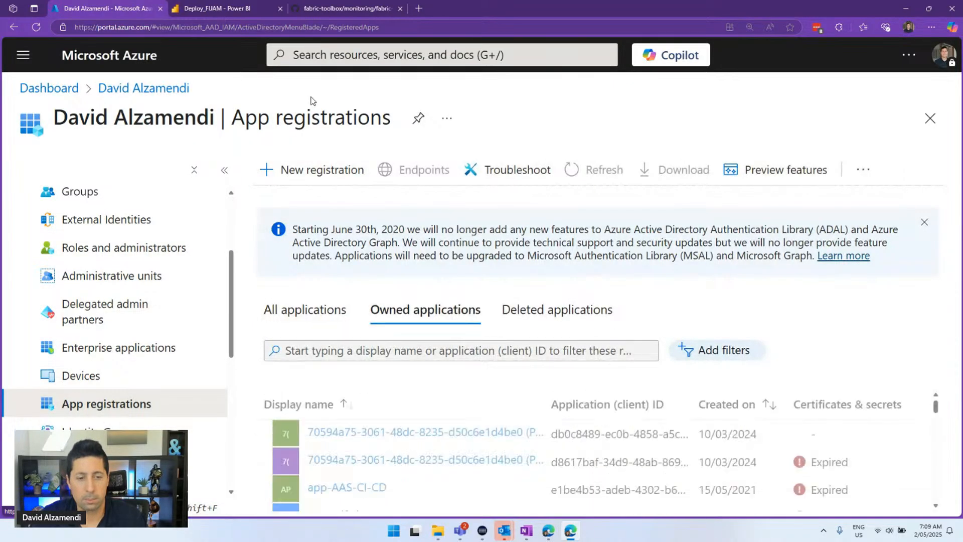
pyautogui.click(324, 169)
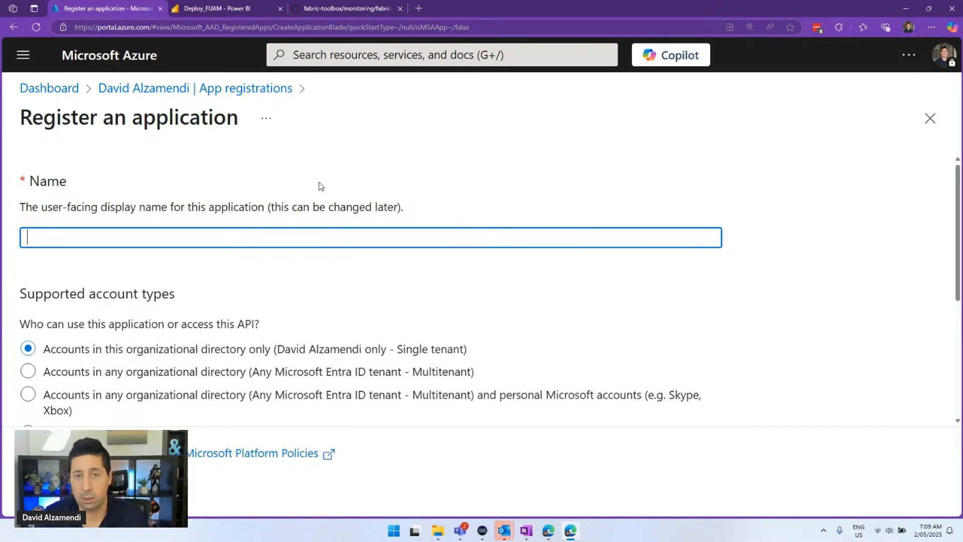
# Register a single-tenant application named App-MicrosoftFabric-FUAM
pyautogui.write('App-')
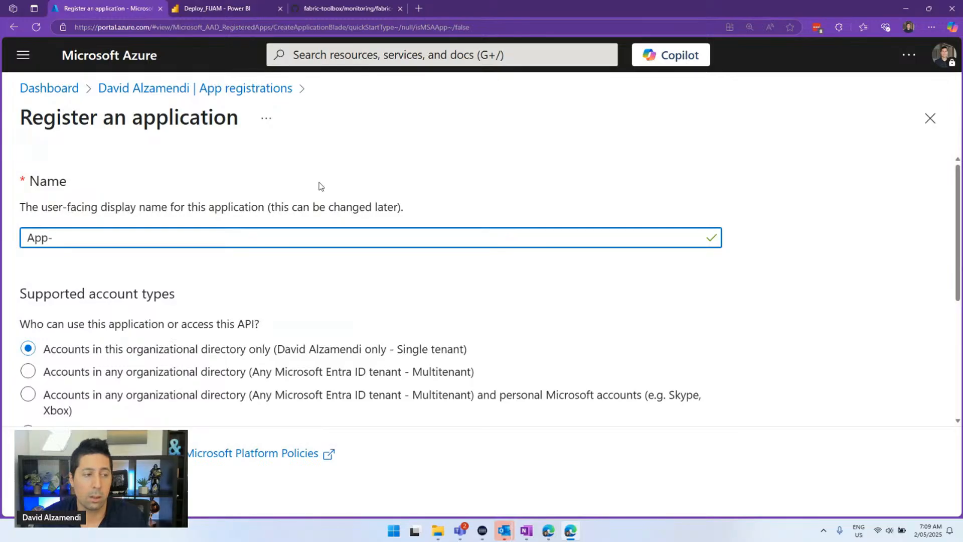
pyautogui.write('Microsoft')
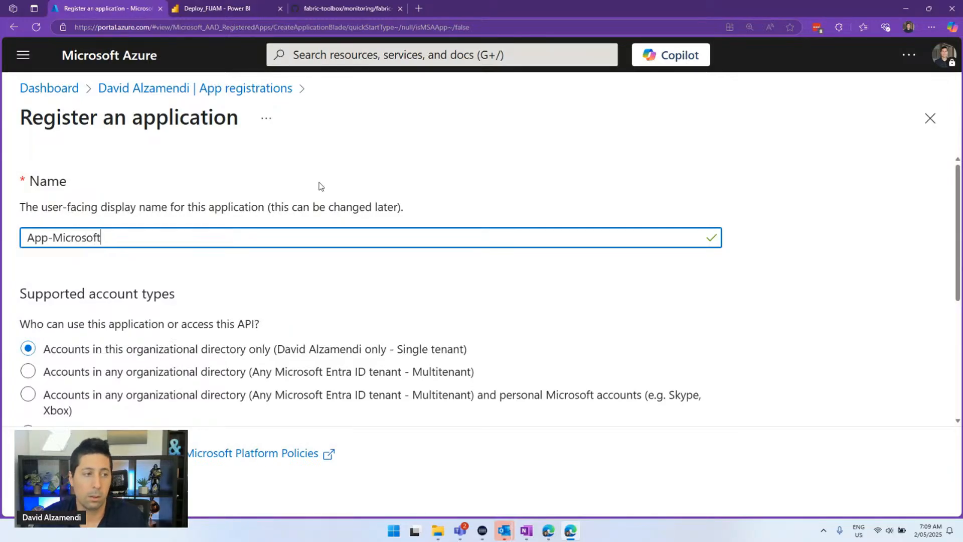
pyautogui.write('Fabric-FUAM')
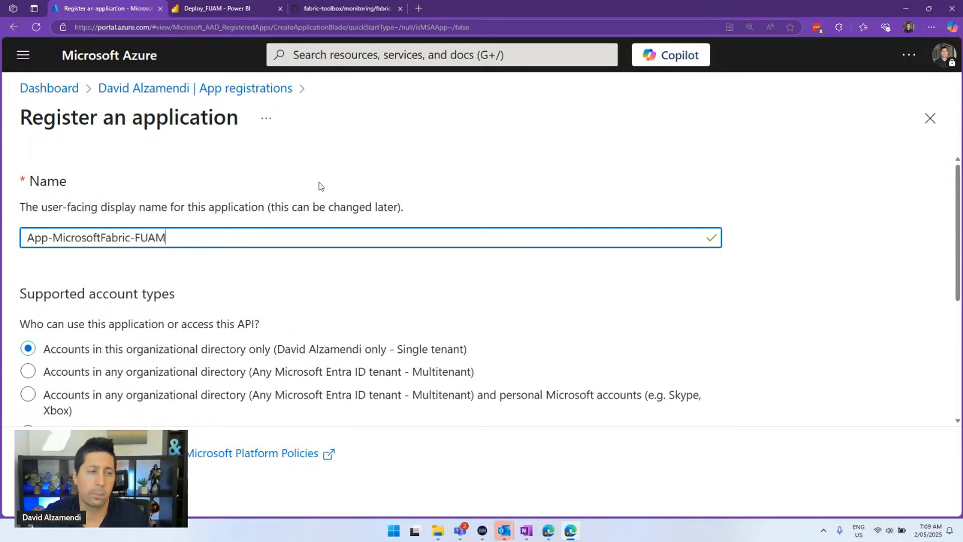
pyautogui.hotkey('ctrl', 'a')
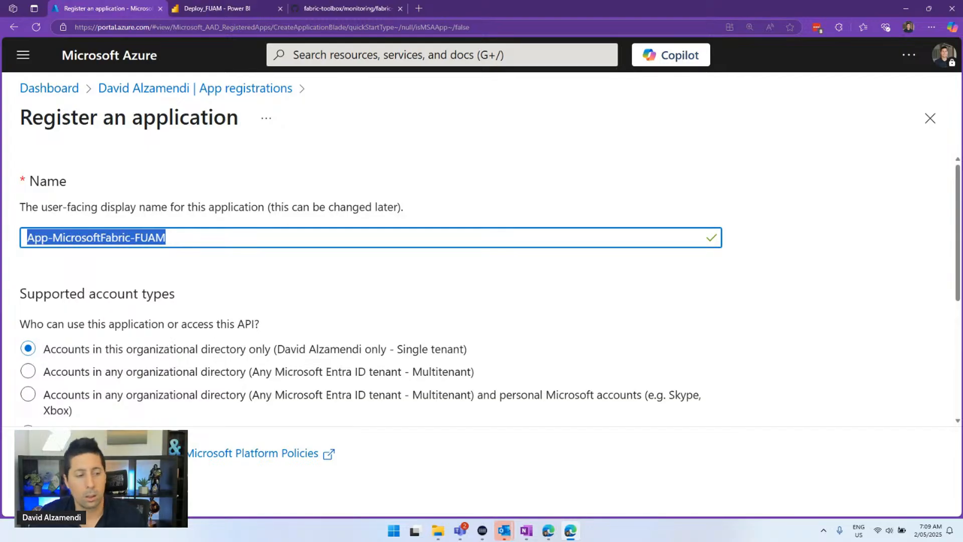
pyautogui.click(49, 489)
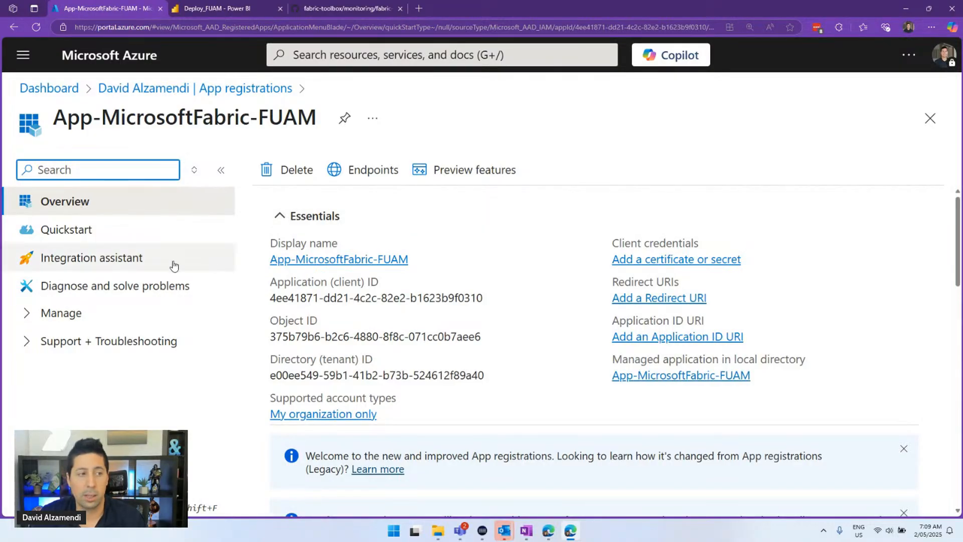
# Copy App-MicrosoftFabric-FUAM's client ID and directory (tenant) ID into notes for later use
pyautogui.click(31, 313)
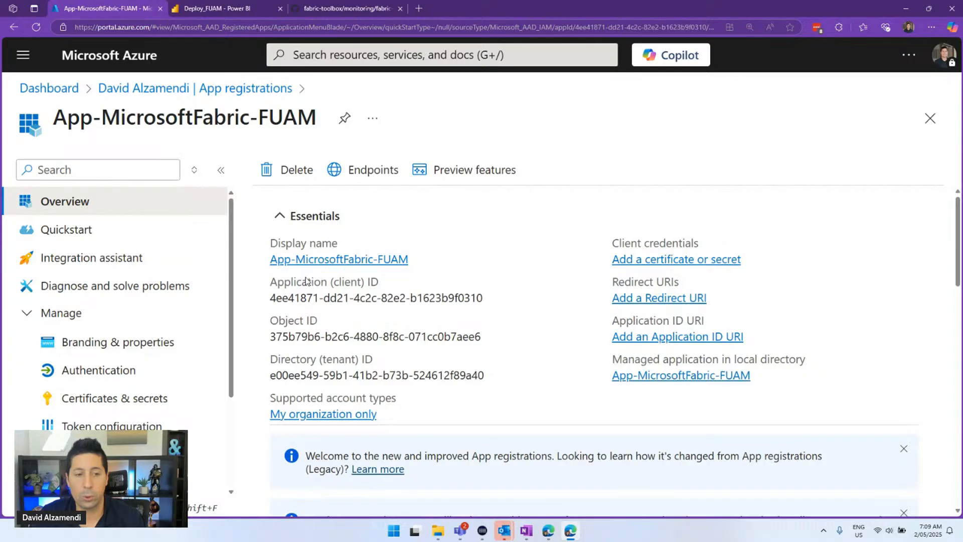
pyautogui.click(495, 299)
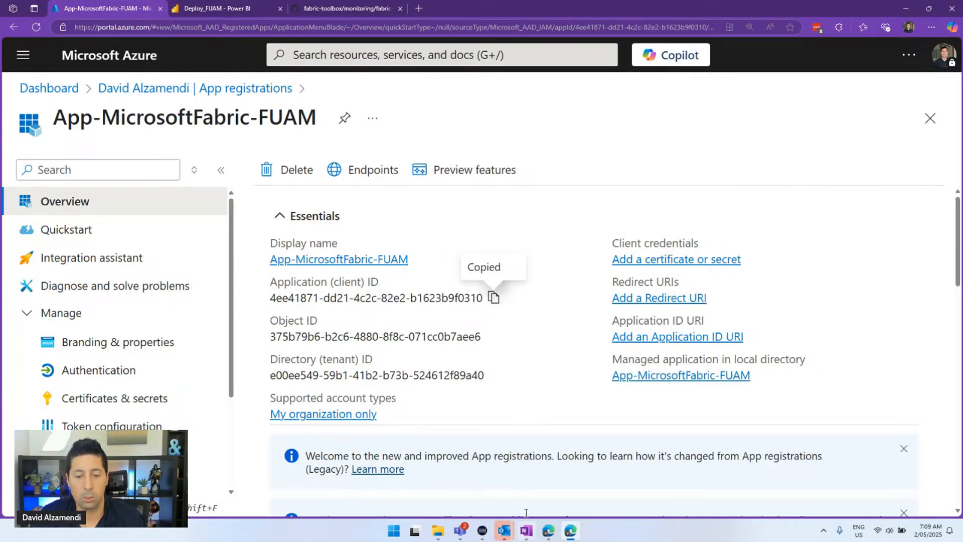
pyautogui.moveTo(531, 524)
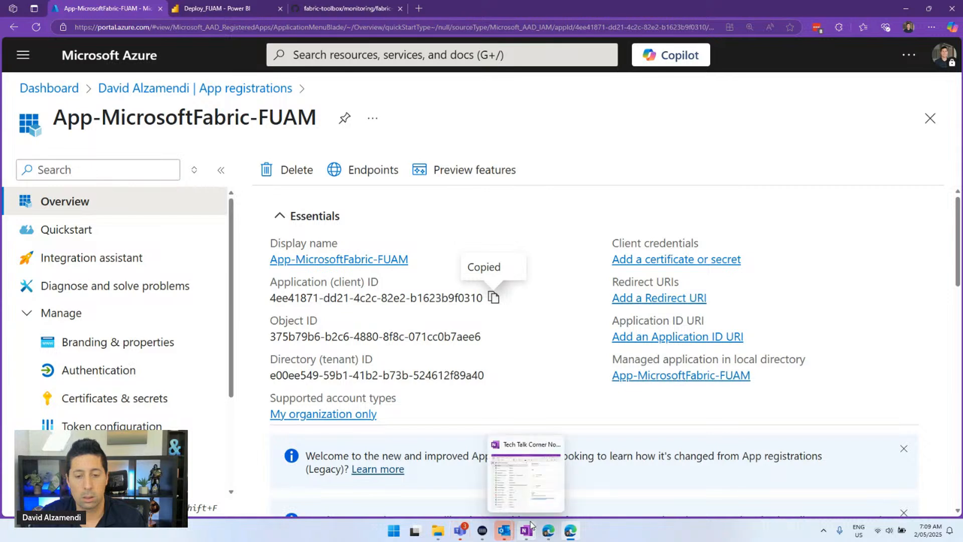
pyautogui.click(539, 489)
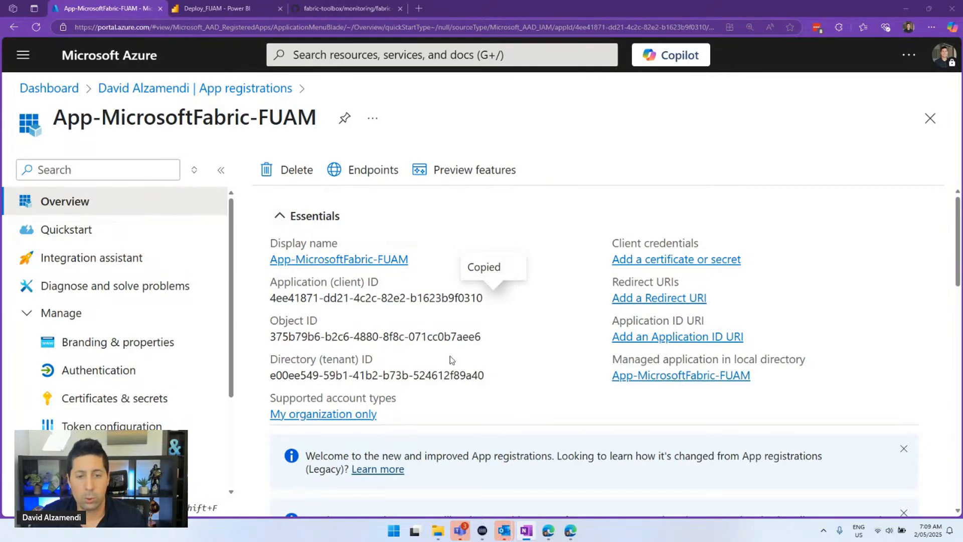
pyautogui.click(494, 376)
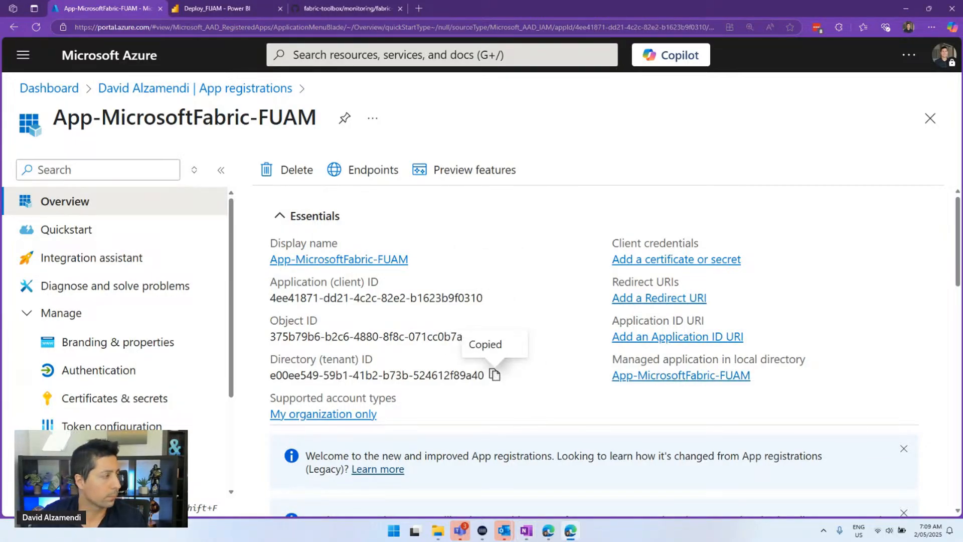
pyautogui.hotkey('alt', 'Tab')
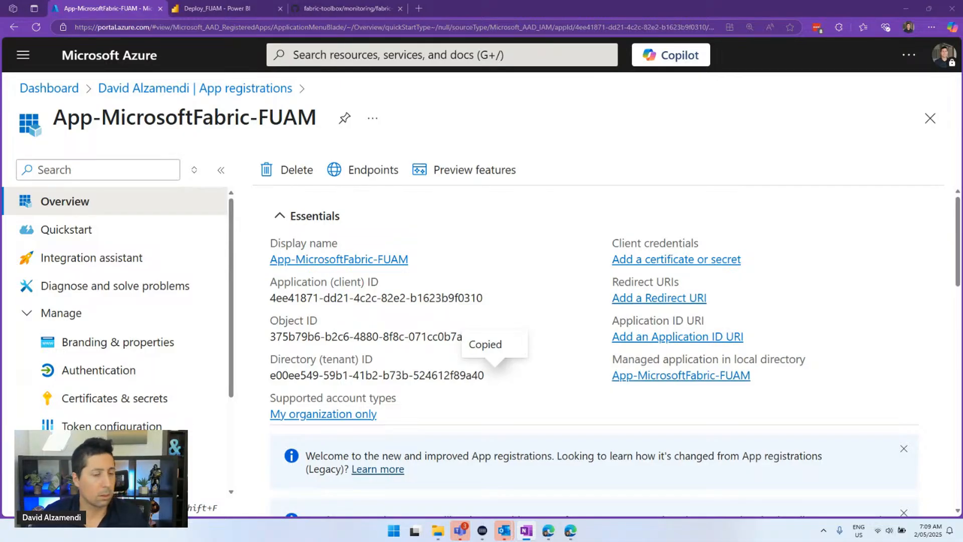
pyautogui.scroll(-3, 200, 344)
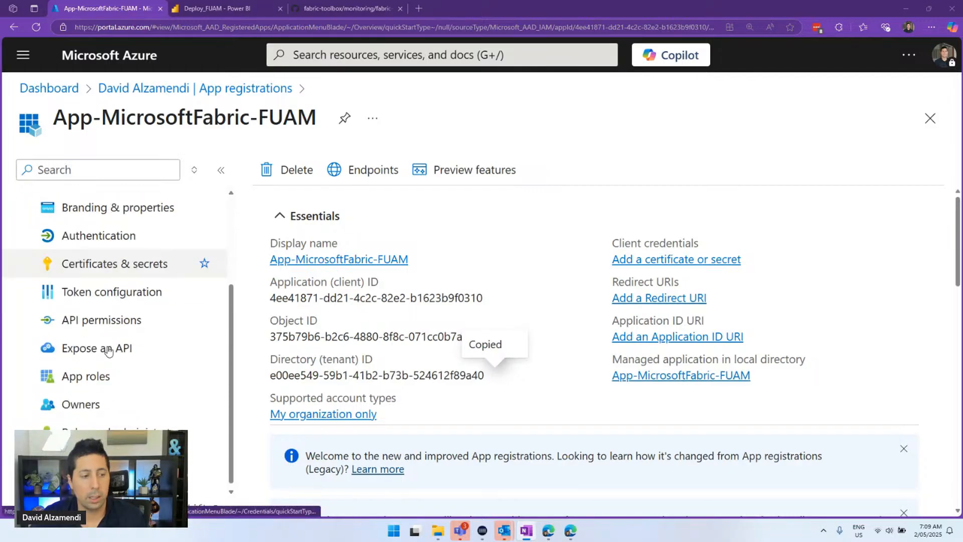
pyautogui.scroll(1, 110, 357)
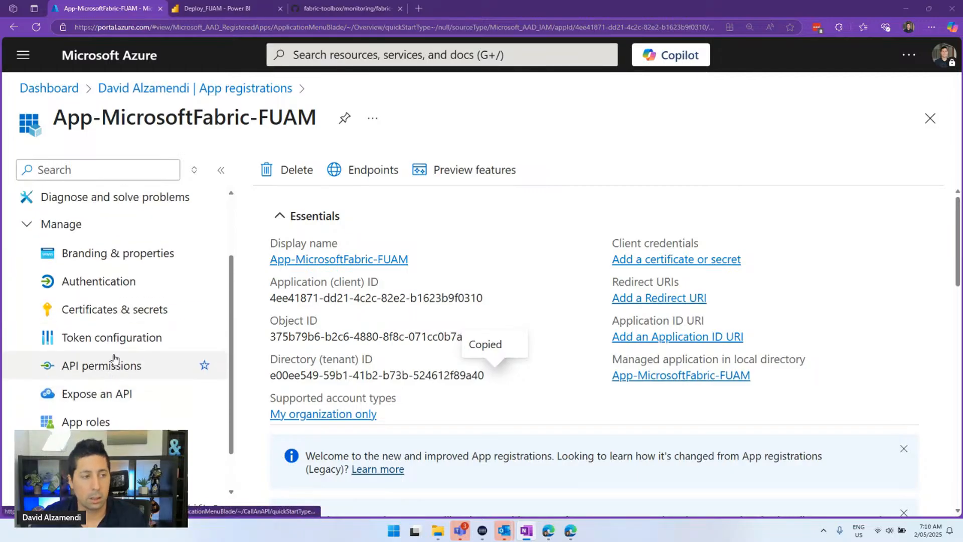
# Draft a client secret described 'Test' expiring in 90 days, then check the Deploy_FUAM notebook
pyautogui.click(133, 310)
pyautogui.scroll(-2, 361, 338)
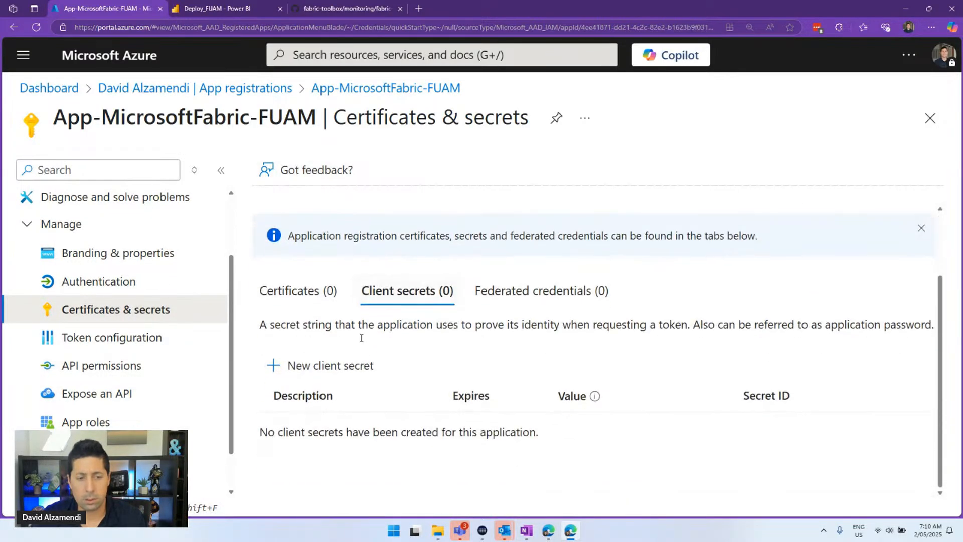
pyautogui.click(361, 373)
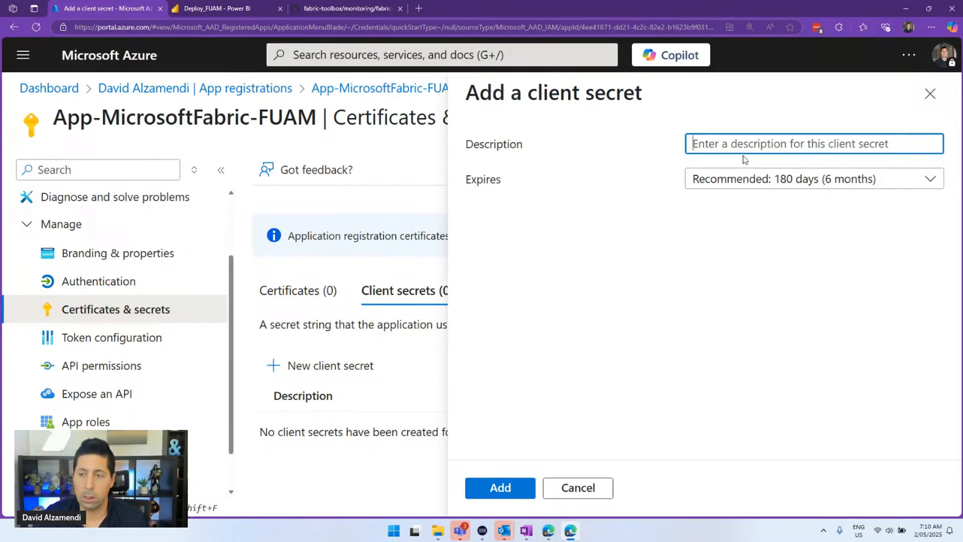
pyautogui.click(743, 179)
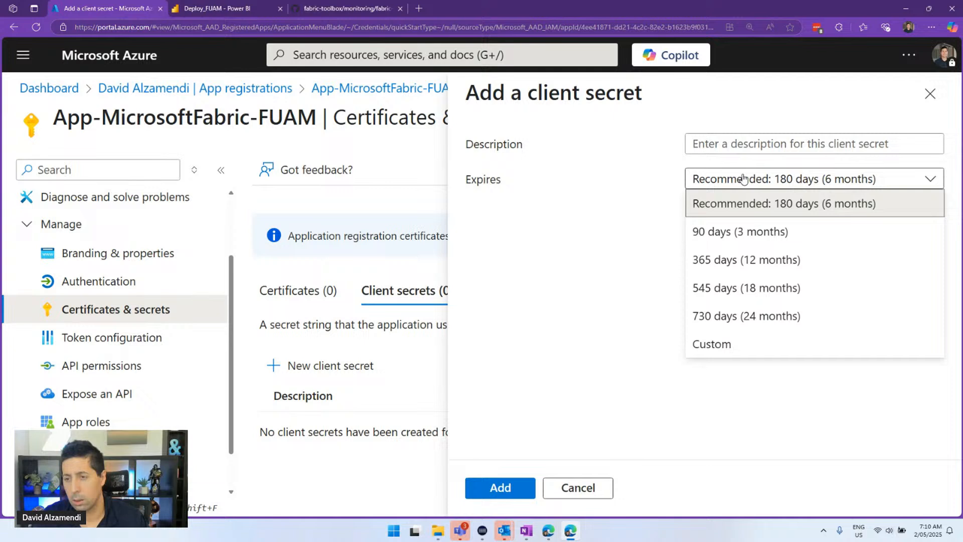
pyautogui.click(757, 231)
pyautogui.click(748, 145)
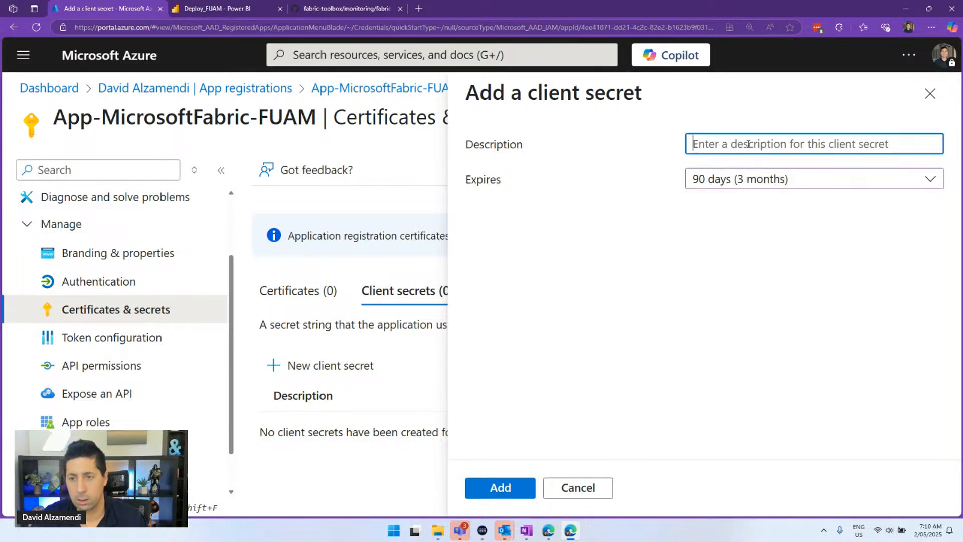
pyautogui.write('Test')
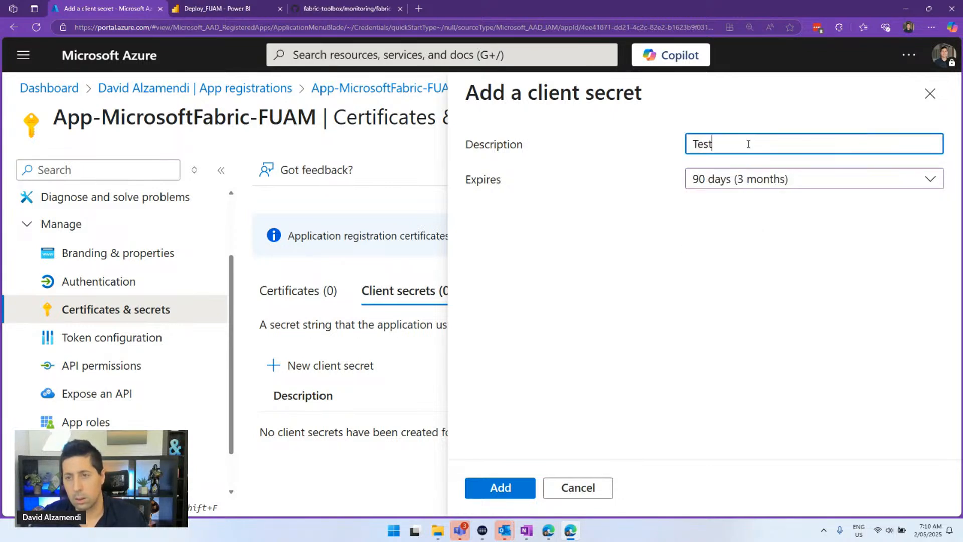
pyautogui.moveTo(615, 10); pyautogui.dragTo(634, 105)
pyautogui.click(223, 102)
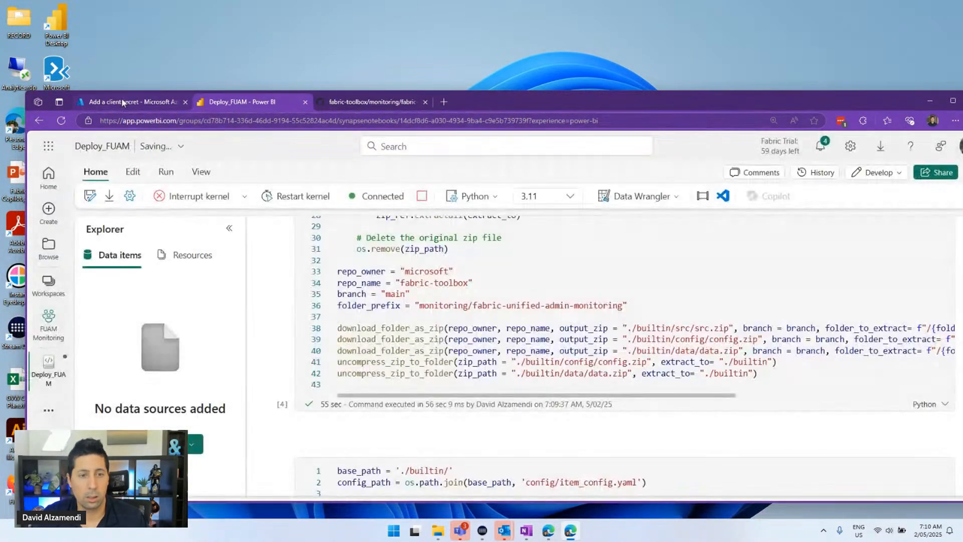
# Move the Azure secrets tab into its own window and maximize it
pyautogui.moveTo(126, 101); pyautogui.dragTo(962, 138)
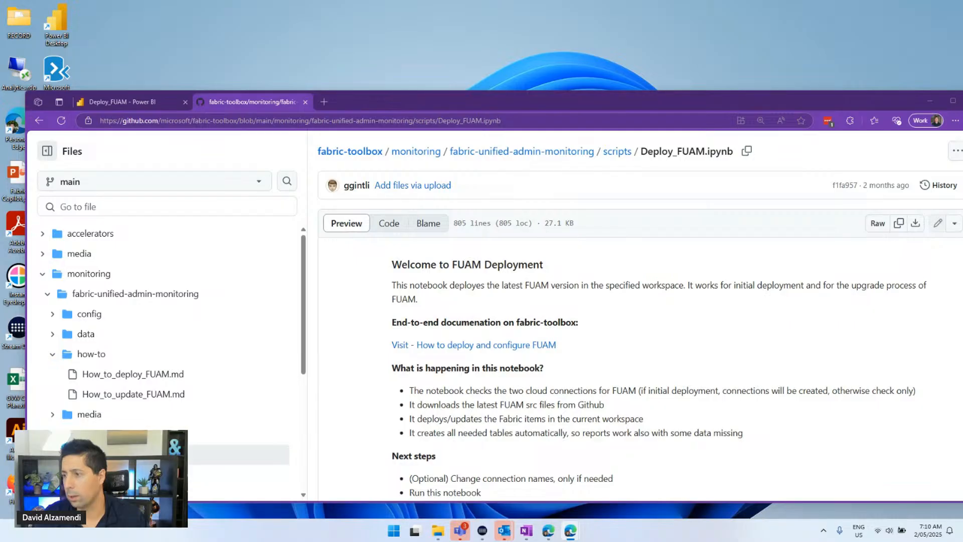
pyautogui.moveTo(962, 108); pyautogui.dragTo(332, 51)
pyautogui.doubleClick(332, 51)
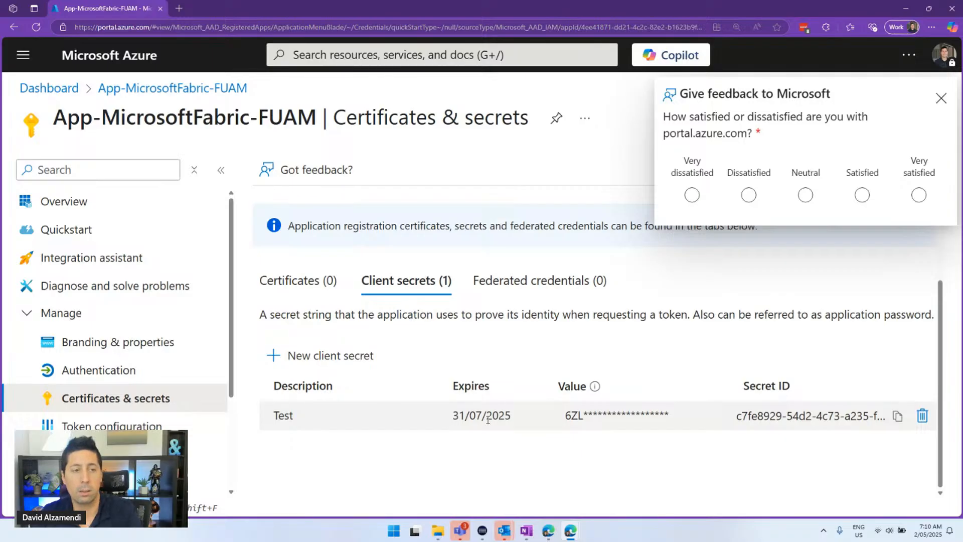
# Zoom the Certificates & secrets page to 200% and close the Give feedback survey
pyautogui.hotkey('ctrl', '-')
pyautogui.hotkey('ctrl', '-')
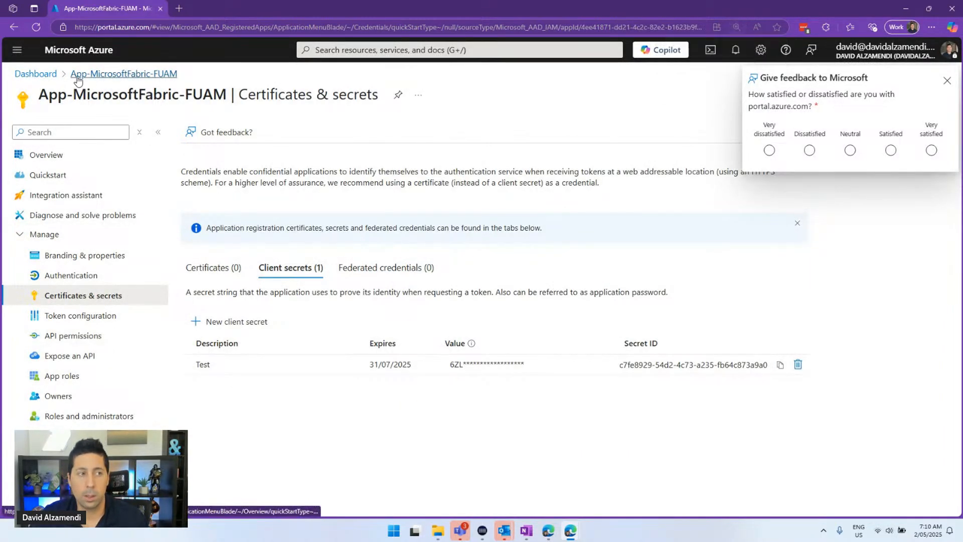
pyautogui.hotkey('ctrl', '+')
pyautogui.hotkey('ctrl', '+')
pyautogui.hotkey('ctrl', '+')
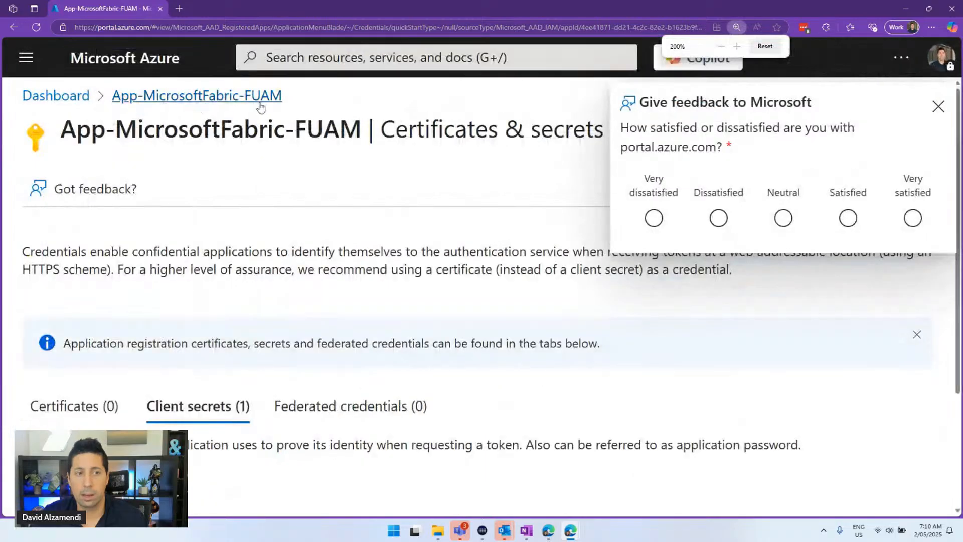
pyautogui.moveTo(365, 132); pyautogui.dragTo(68, 136)
pyautogui.hotkey('ctrl', 'c')
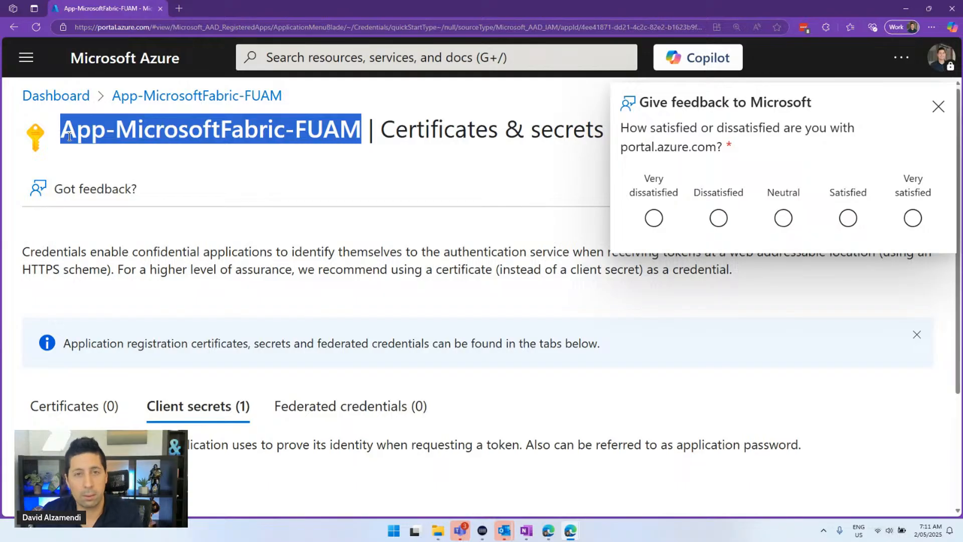
pyautogui.click(936, 108)
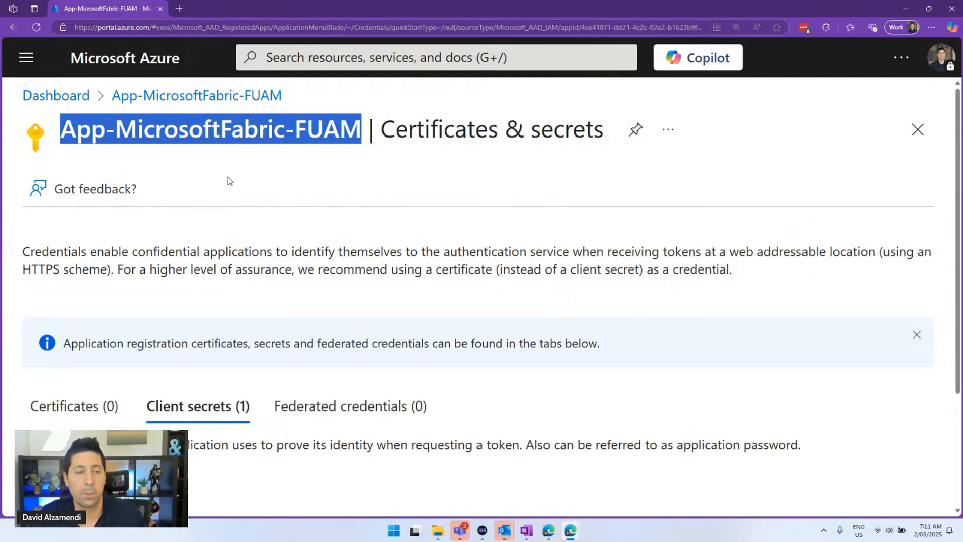
# Open Microsoft Entra ID from the dashboard at 175% zoom and go to its Groups
pyautogui.click(62, 104)
pyautogui.click(305, 59)
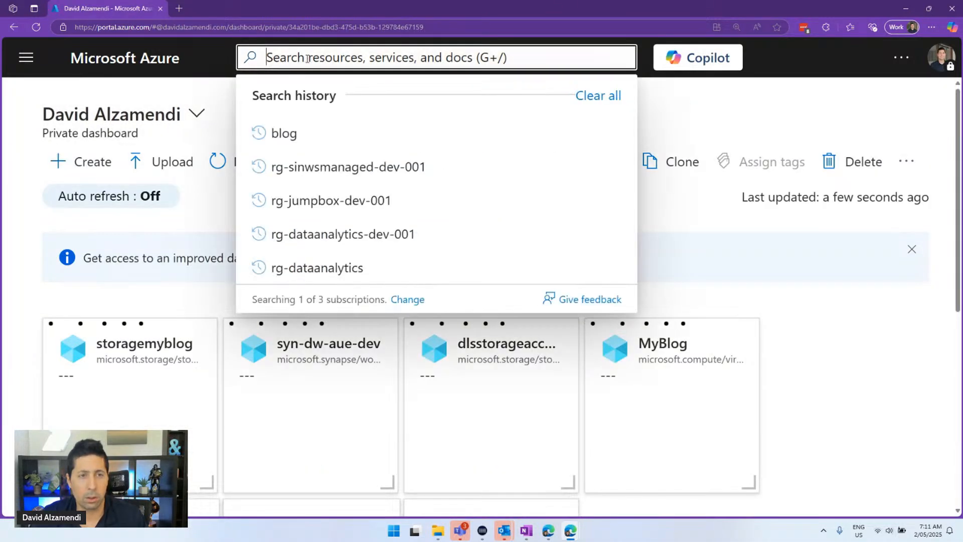
pyautogui.click(296, 351)
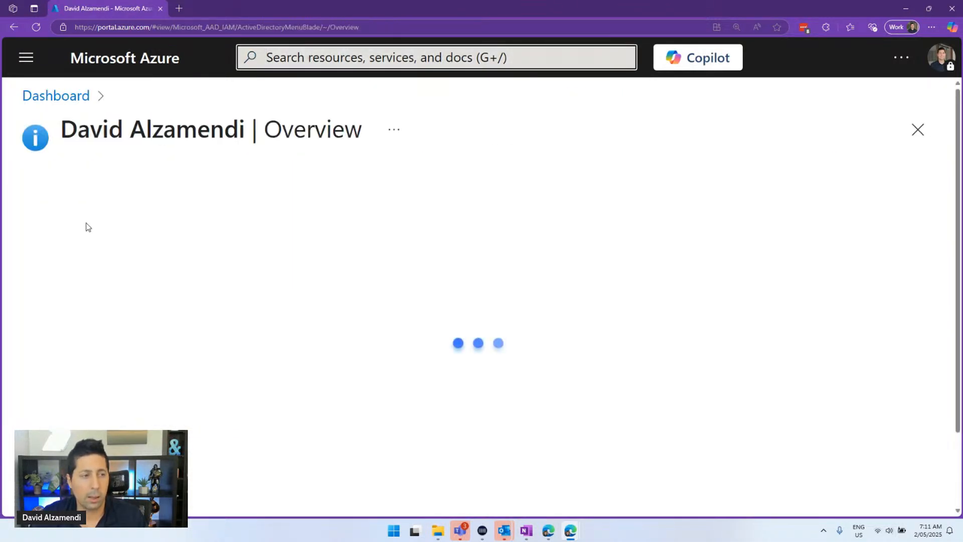
pyautogui.scroll(3, 120, 299)
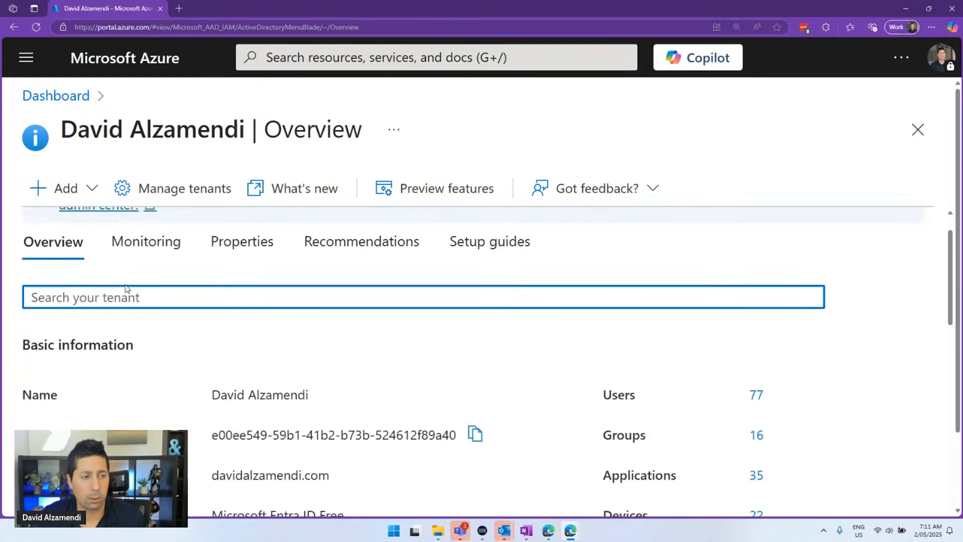
pyautogui.hotkey('ctrl', '-')
pyautogui.click(100, 340)
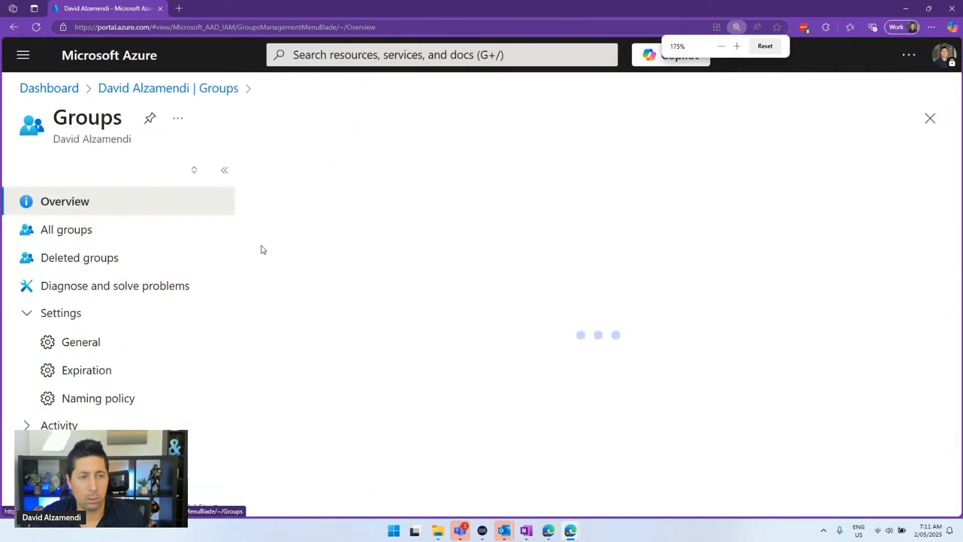
pyautogui.click(223, 167)
# Filter All groups by 'api' and open the PBI Rest APIs group
pyautogui.click(189, 267)
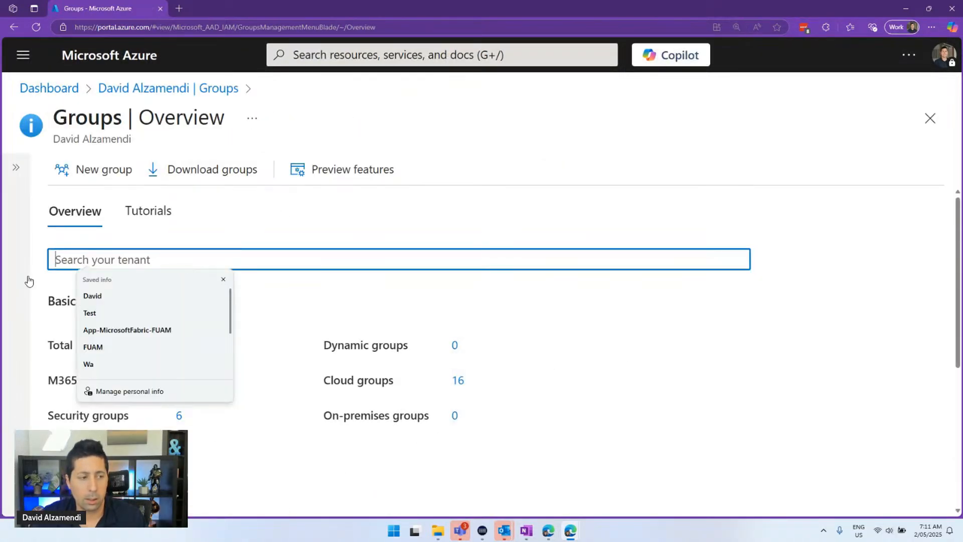
pyautogui.click(28, 279)
pyautogui.click(388, 345)
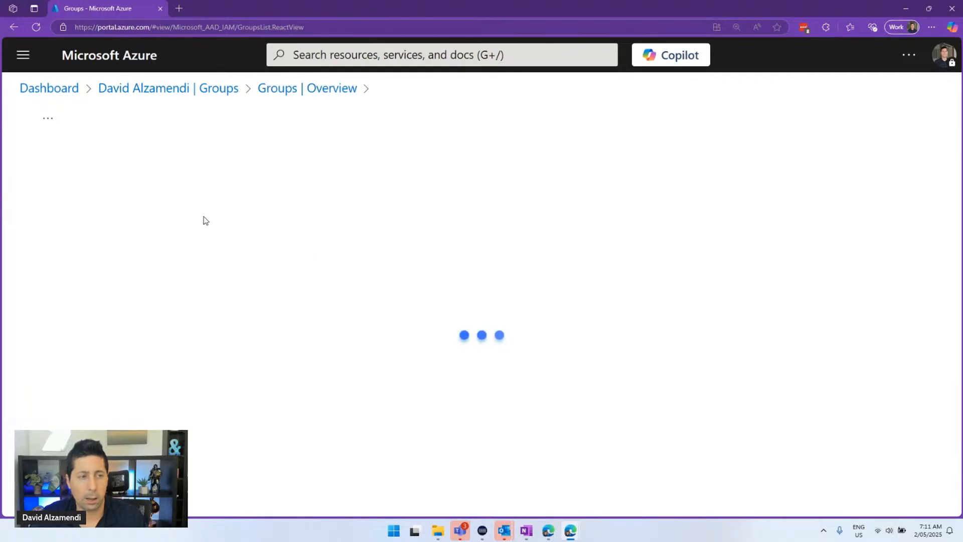
pyautogui.click(174, 247)
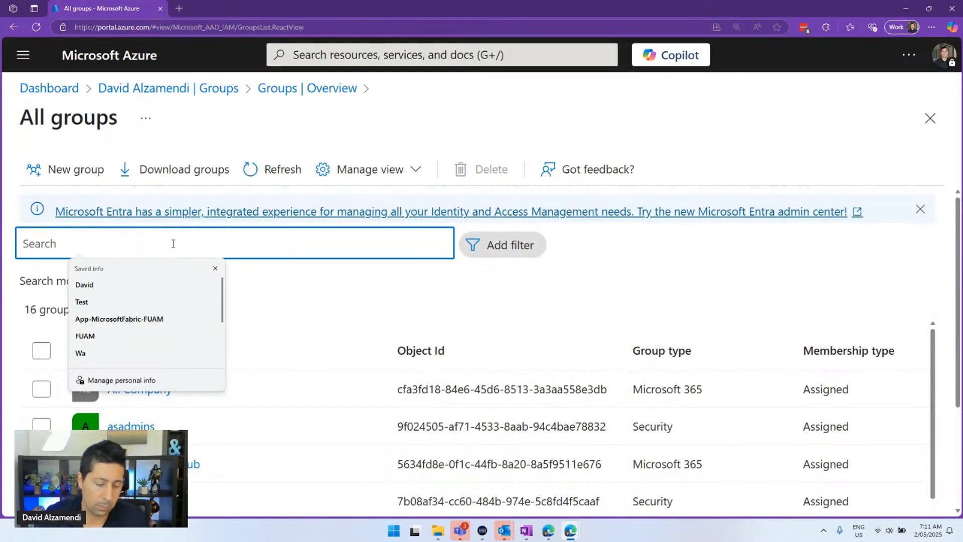
pyautogui.write('api')
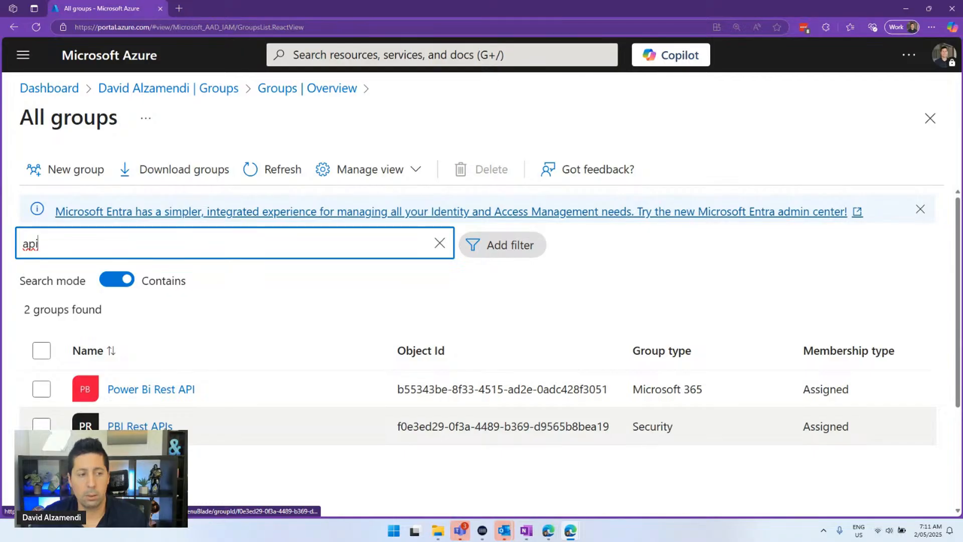
pyautogui.click(139, 426)
pyautogui.click(29, 257)
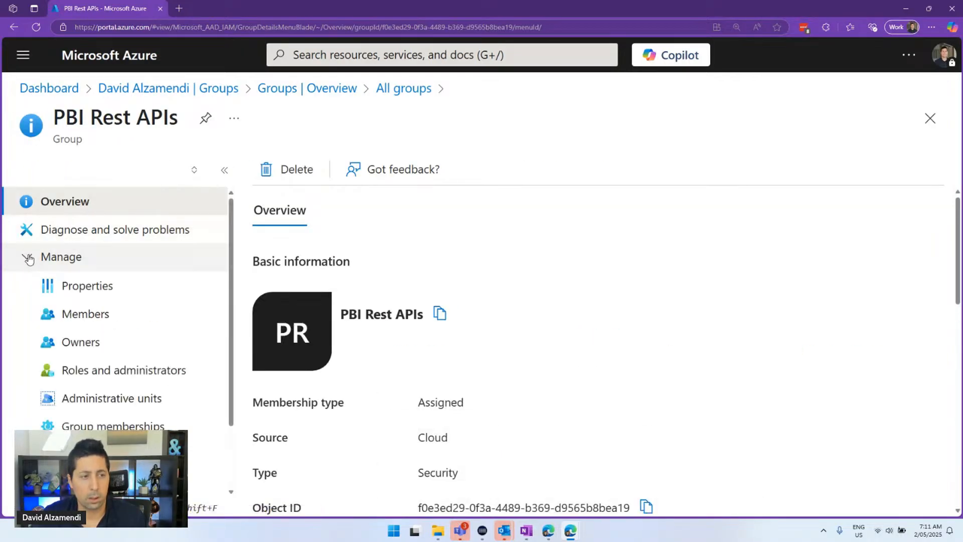
# In the group's Members, paste-search, select and add App-MicrosoftFabric-FUAM
pyautogui.click(108, 313)
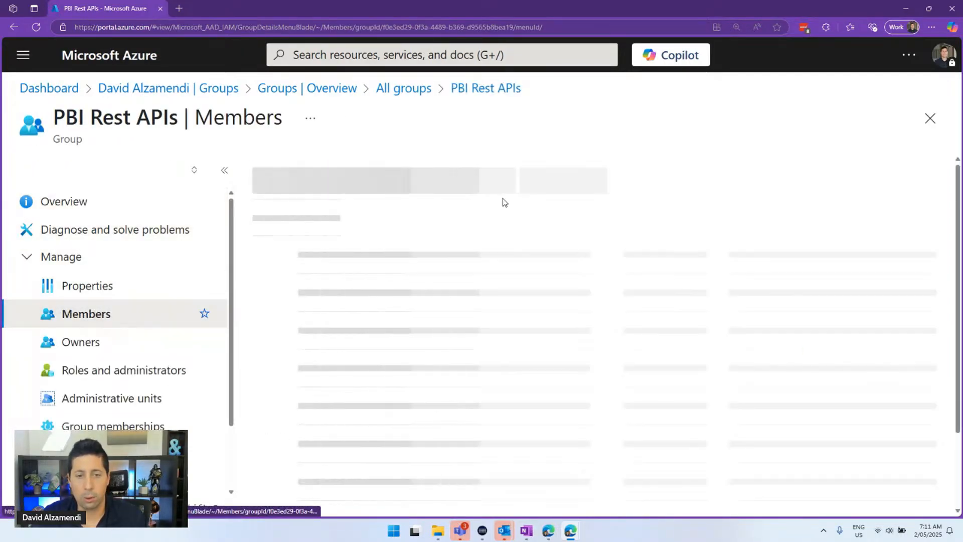
pyautogui.scroll(-3, 684, 431)
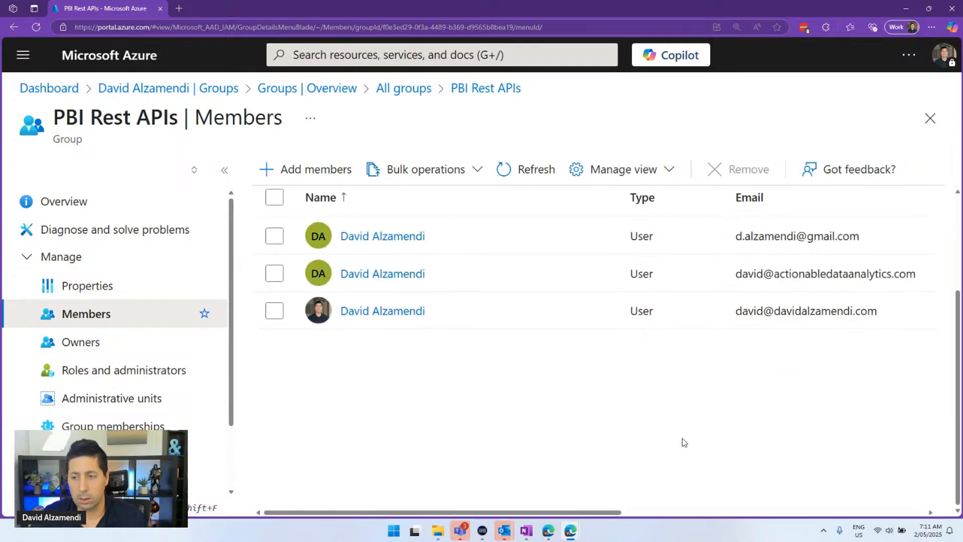
pyautogui.scroll(3, 684, 441)
pyautogui.click(337, 178)
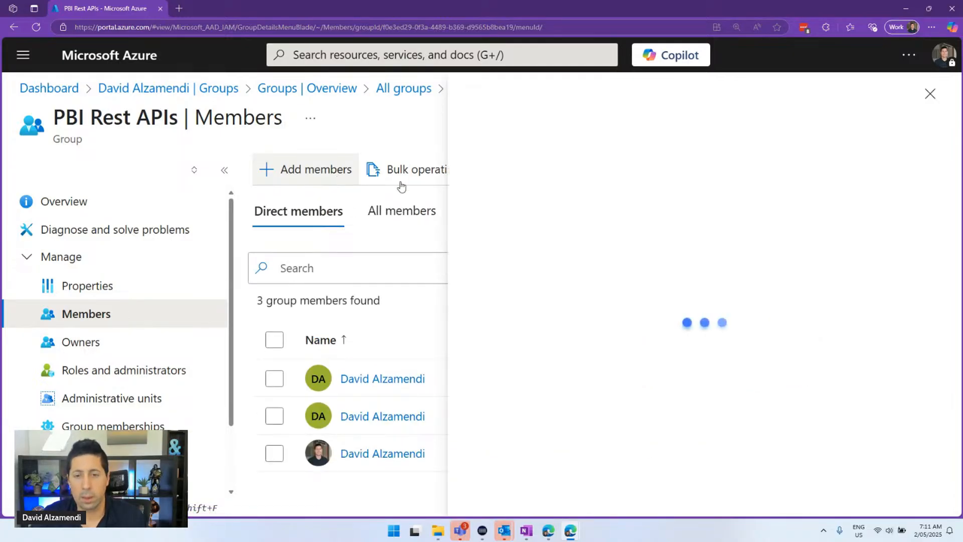
pyautogui.click(174, 227)
pyautogui.hotkey('ctrl', 'v')
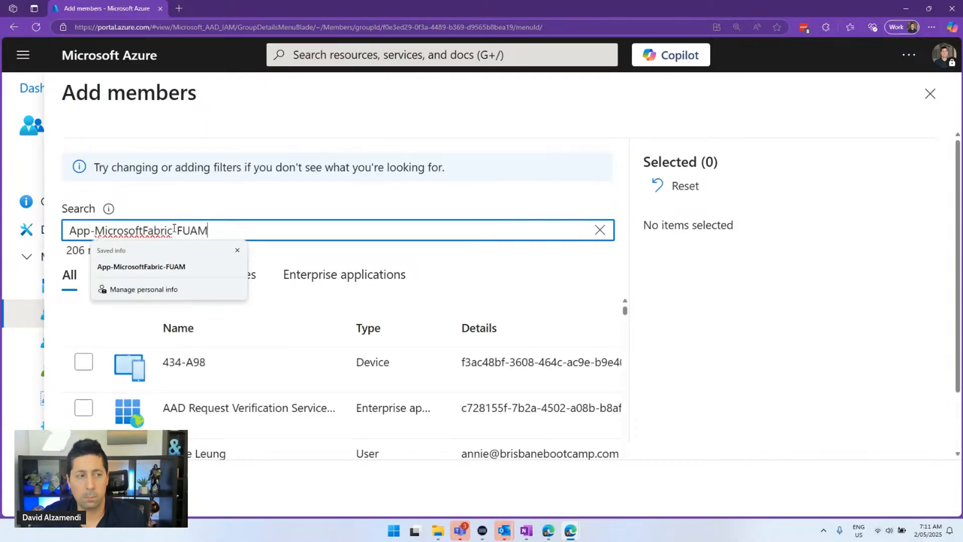
pyautogui.click(85, 366)
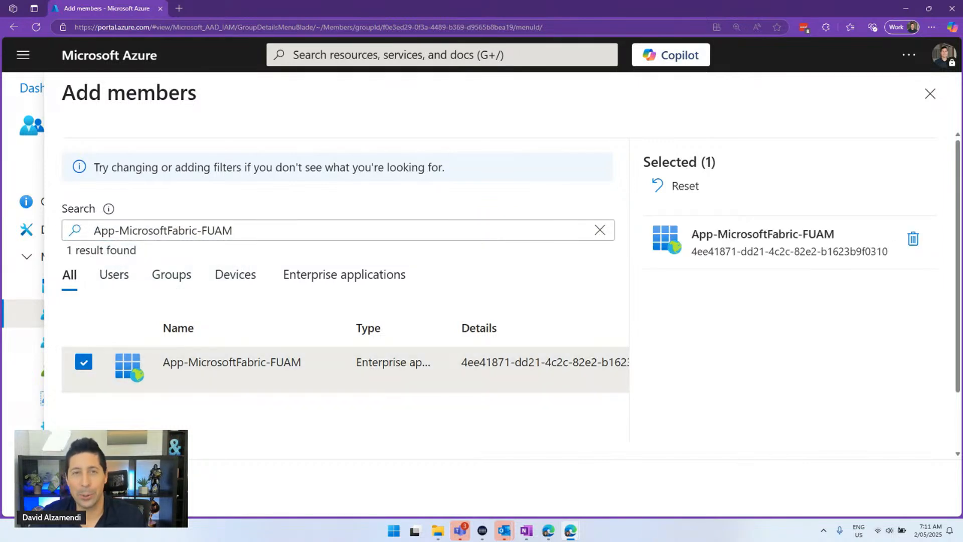
pyautogui.click(92, 486)
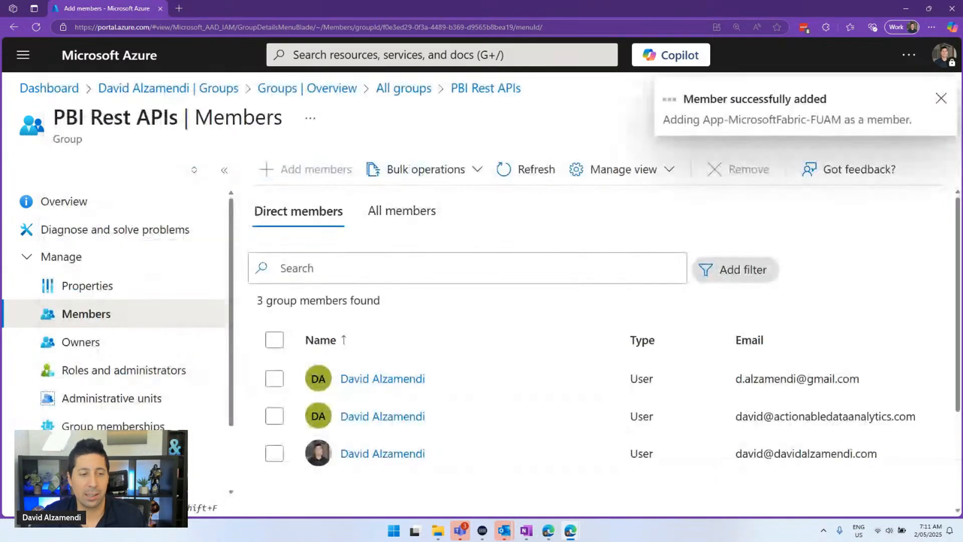
pyautogui.scroll(-2, 390, 351)
pyautogui.scroll(2, 389, 345)
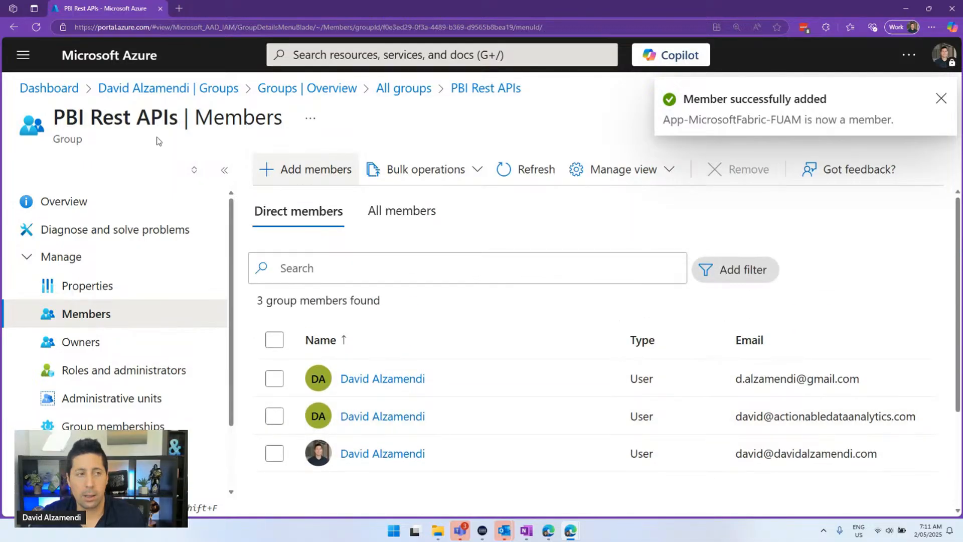
# Step back through group, directory and dashboard pages to App-MicrosoftFabric-FUAM Certificates & secrets, then switch to GitHub
pyautogui.click(13, 27)
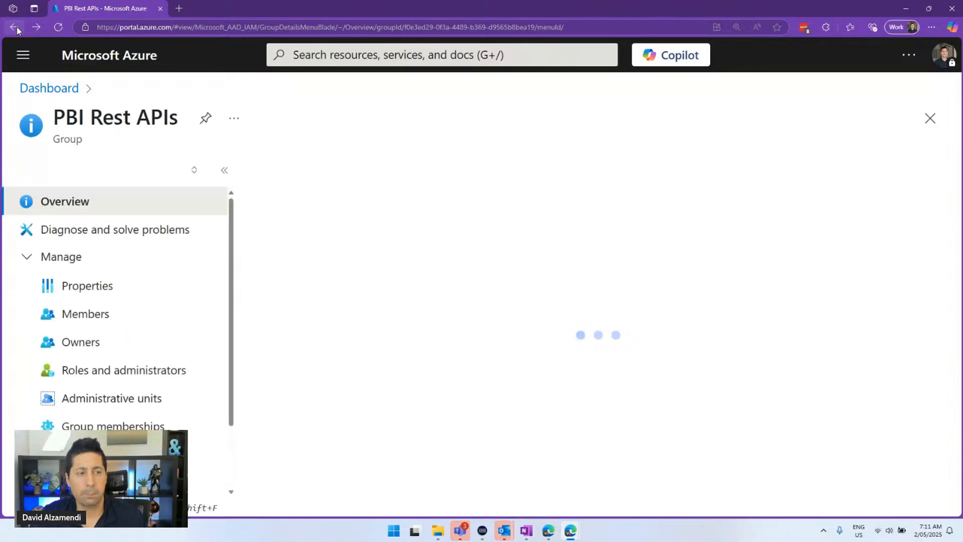
pyautogui.click(15, 29)
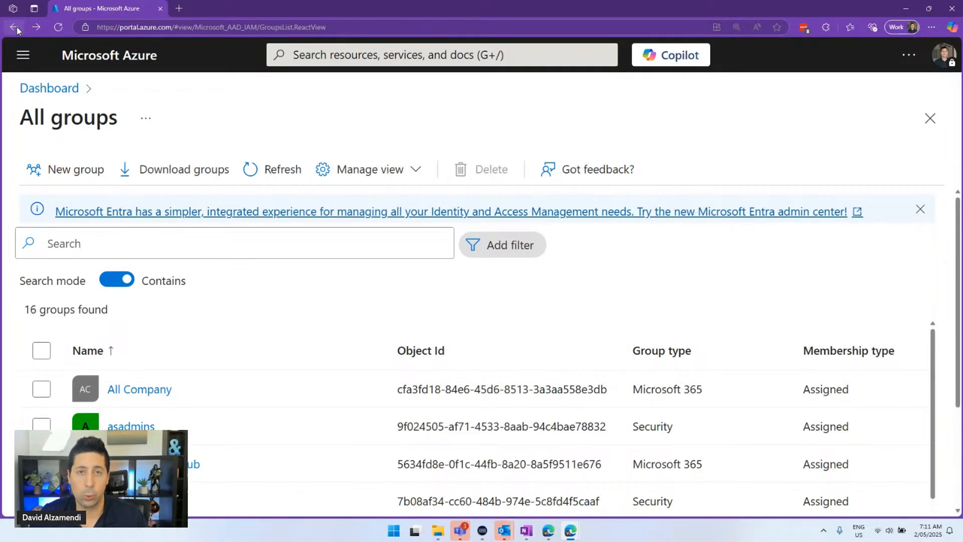
pyautogui.click(14, 27)
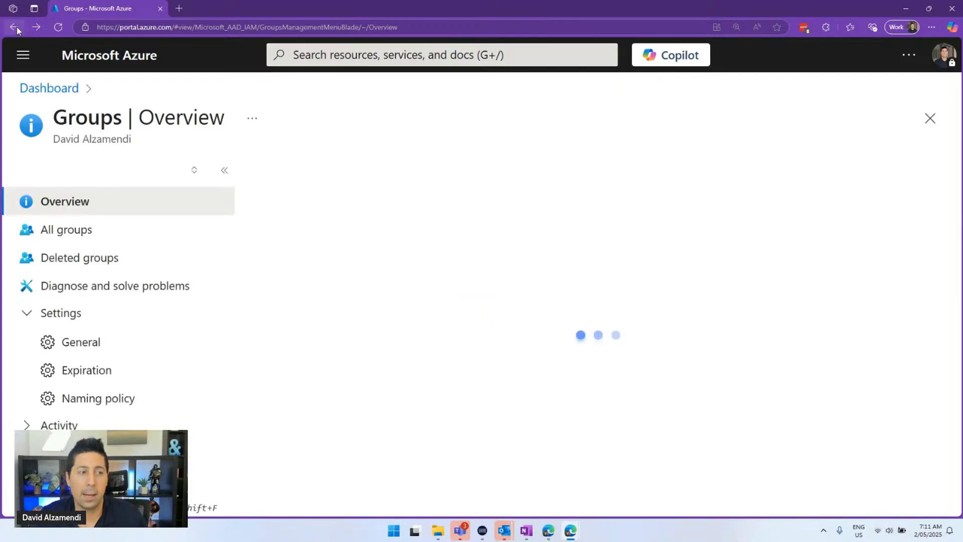
pyautogui.click(14, 27)
pyautogui.click(14, 27)
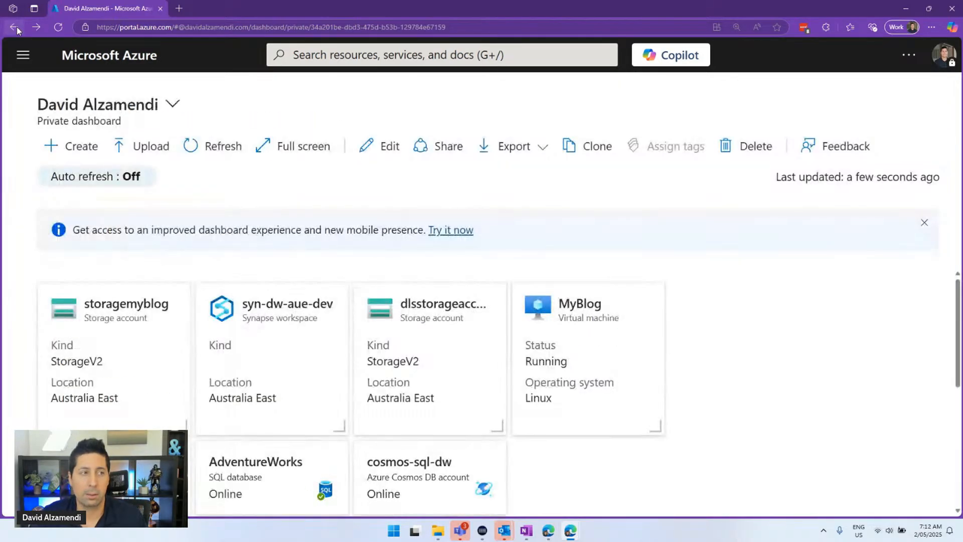
pyautogui.click(14, 27)
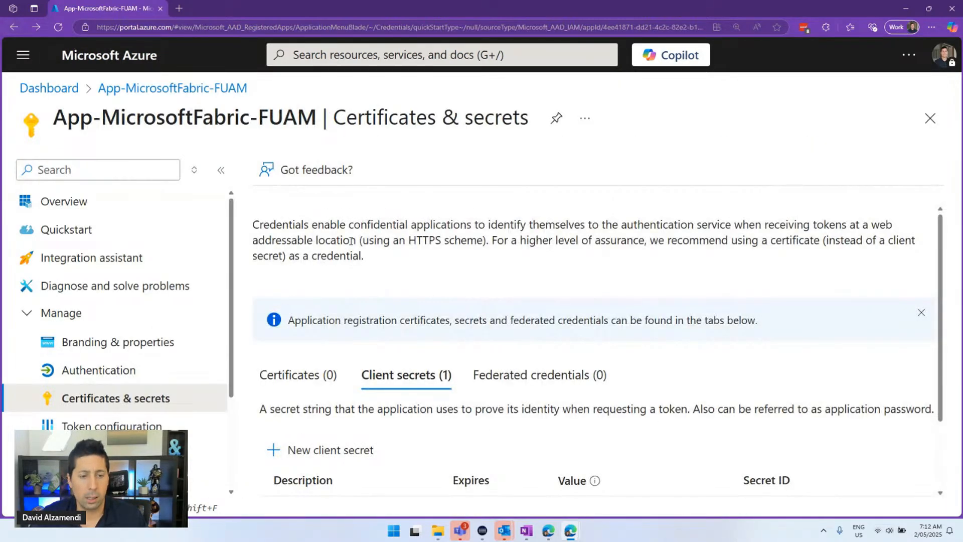
pyautogui.hotkey('ctrl', '-')
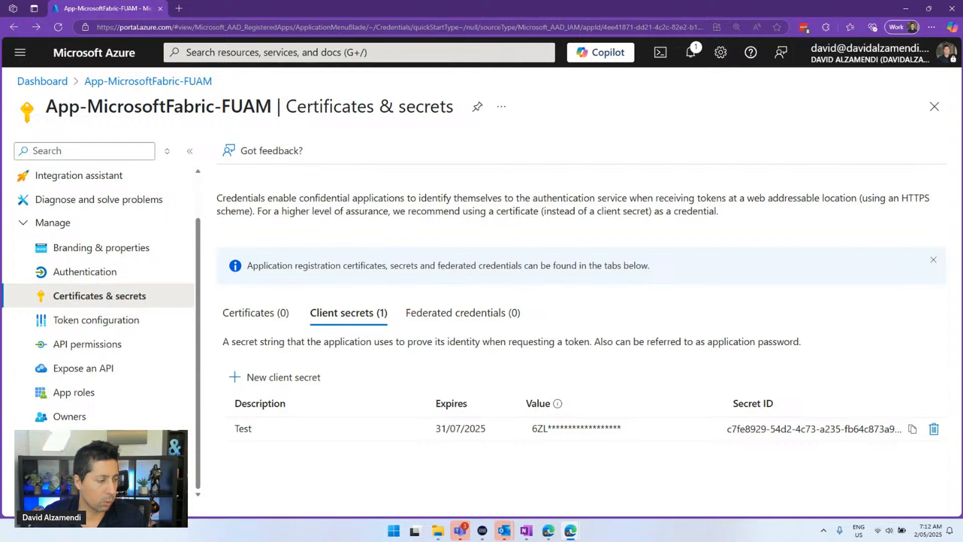
pyautogui.hotkey('alt', 'Tab')
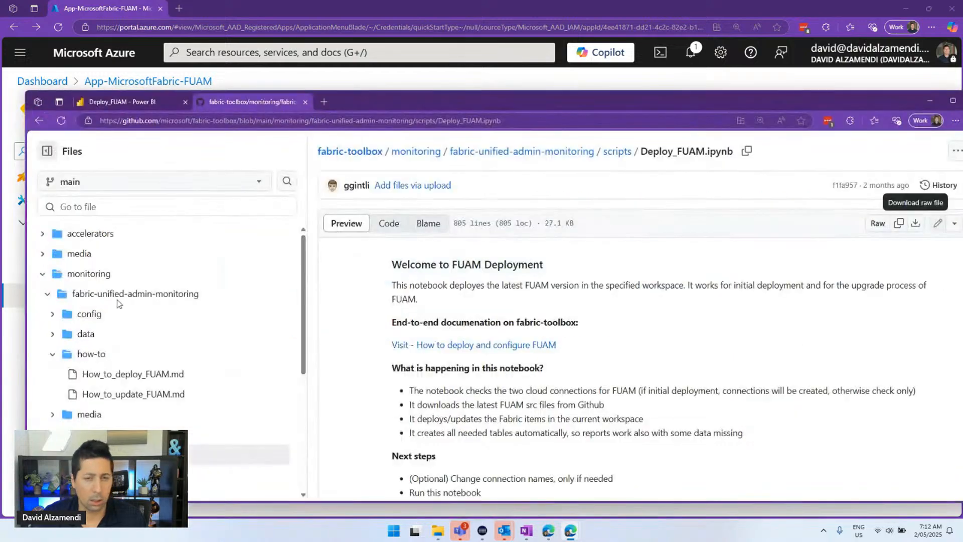
# Maximize and zoom the GitHub window, then go back to the fabric-unified-admin-monitoring folder listing
pyautogui.doubleClick(715, 103)
pyautogui.hotkey('ctrl', '+')
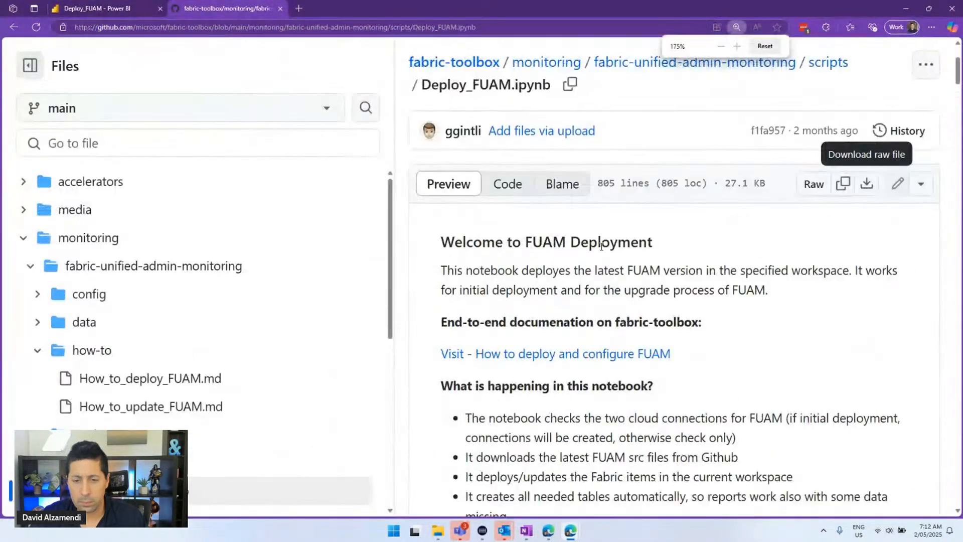
pyautogui.scroll(-3, 599, 251)
pyautogui.scroll(5, 599, 251)
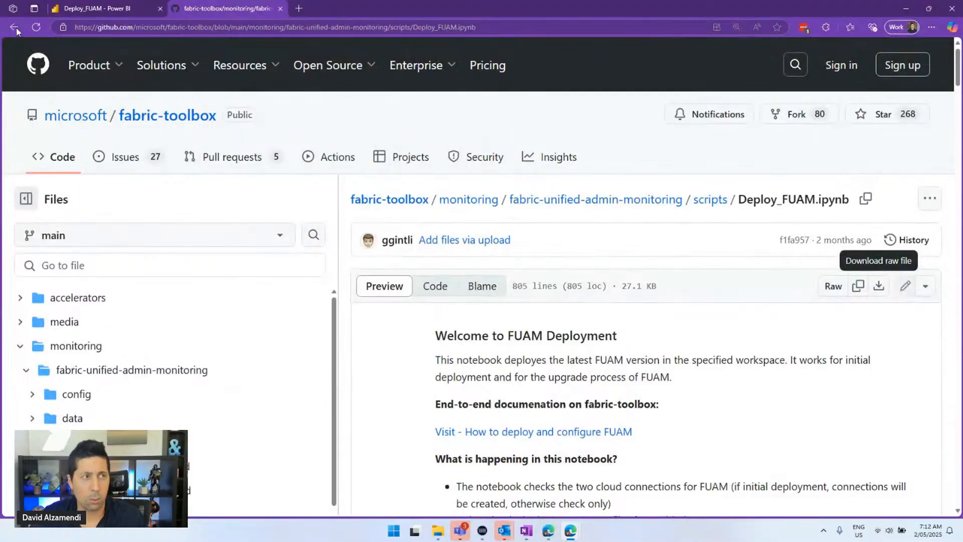
pyautogui.click(15, 28)
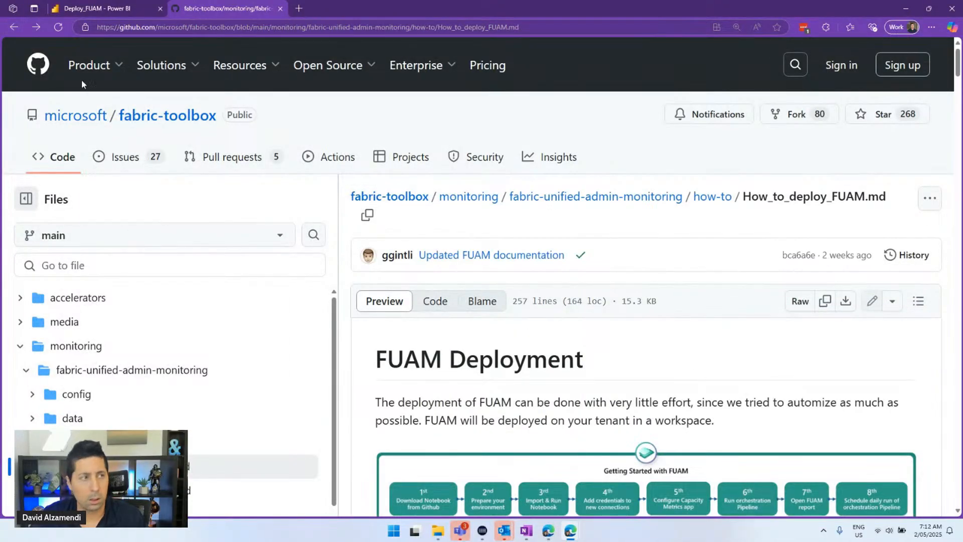
pyautogui.click(14, 28)
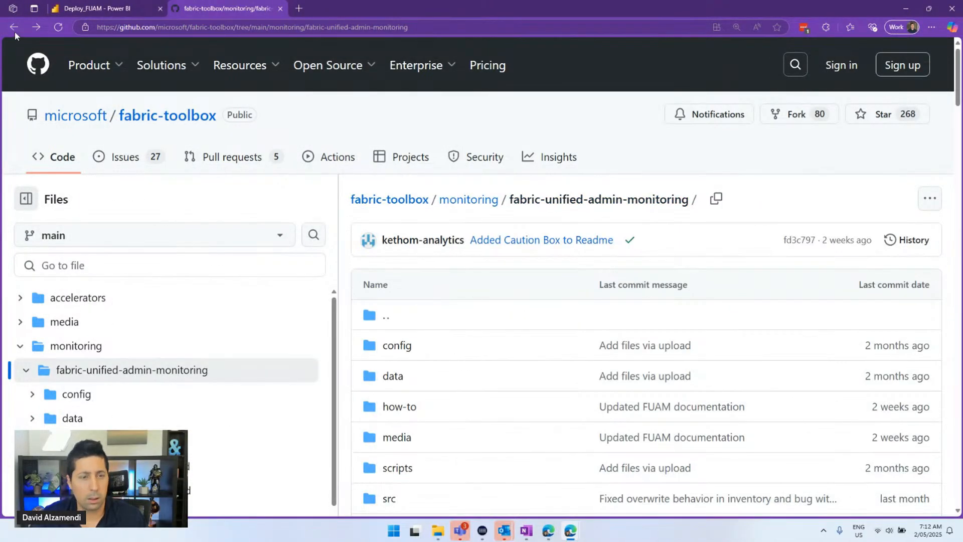
# Scroll the README to Setup and open the 'Click here to deploy FUAM' guide
pyautogui.scroll(-15, 712, 350)
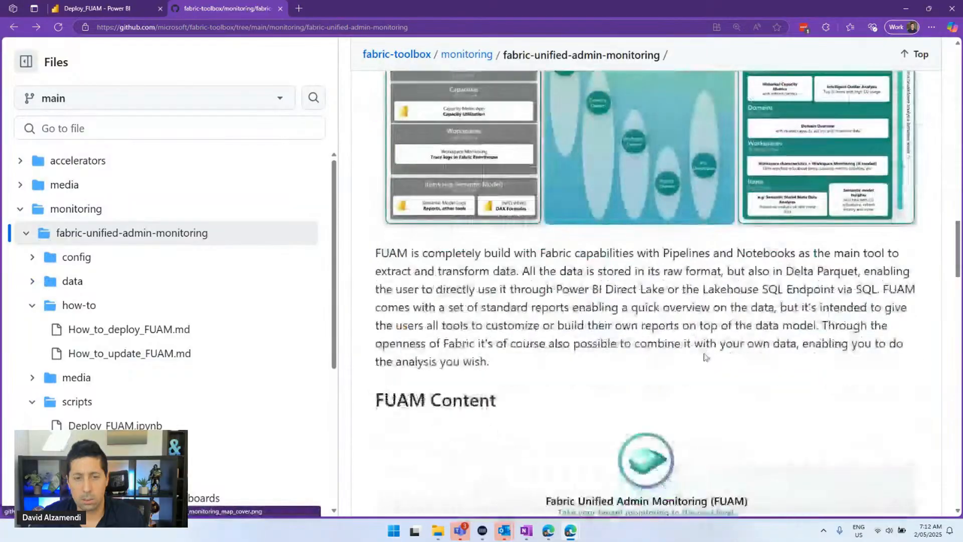
pyautogui.scroll(-15, 704, 357)
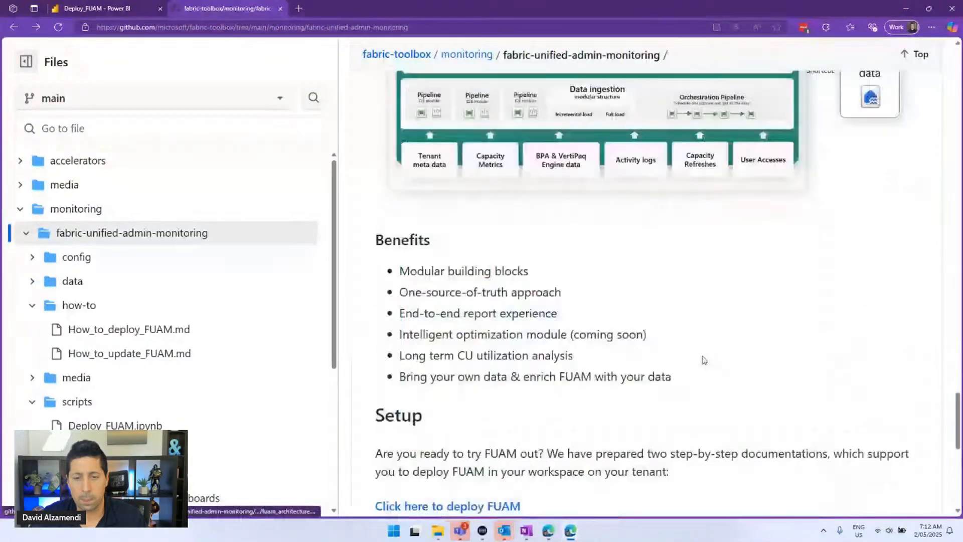
pyautogui.scroll(-4, 704, 360)
pyautogui.click(490, 306)
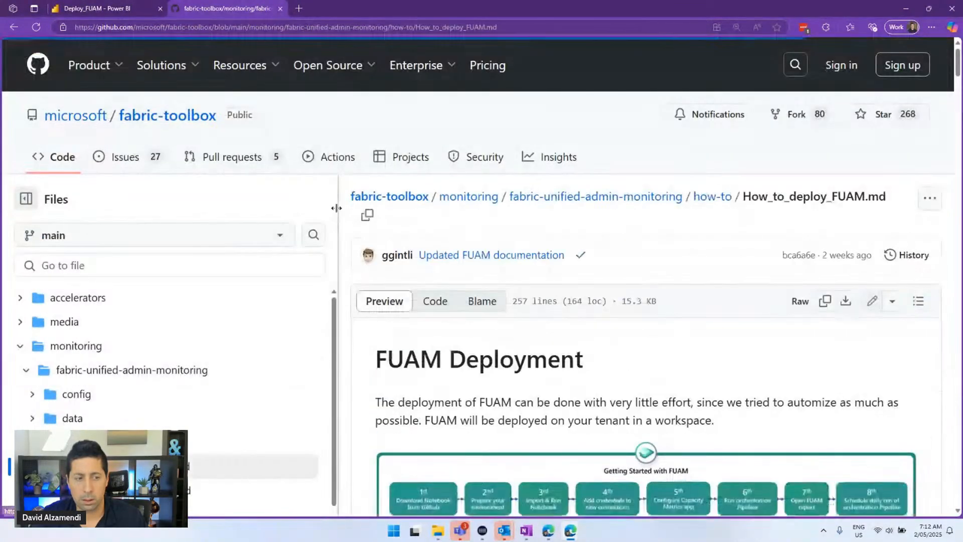
pyautogui.moveTo(339, 232); pyautogui.dragTo(162, 233)
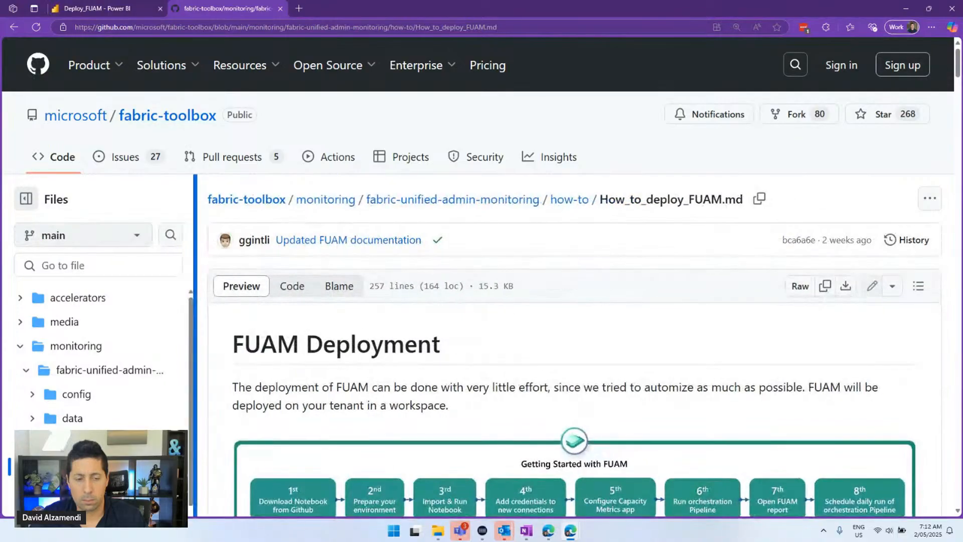
pyautogui.scroll(-5, 494, 263)
pyautogui.scroll(-10, 494, 263)
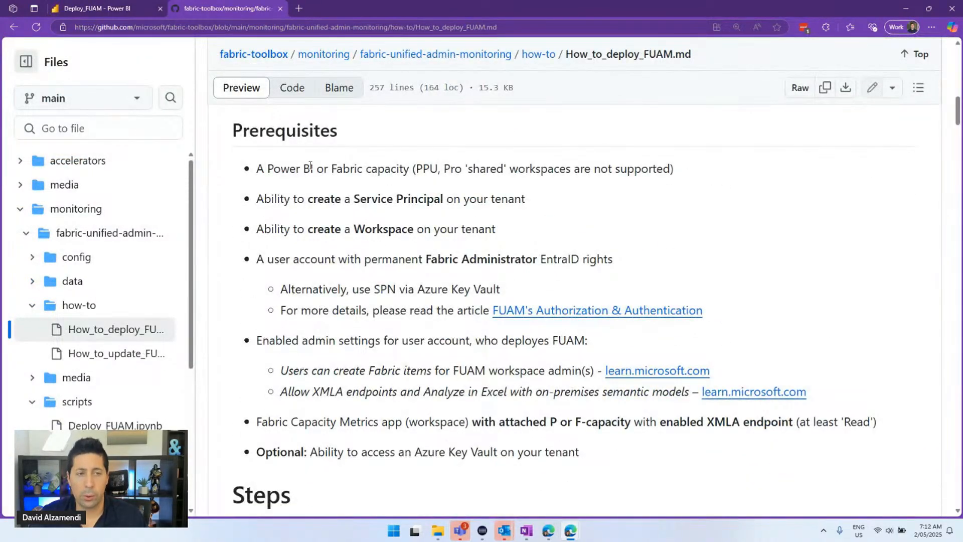
pyautogui.moveTo(255, 169); pyautogui.dragTo(710, 174)
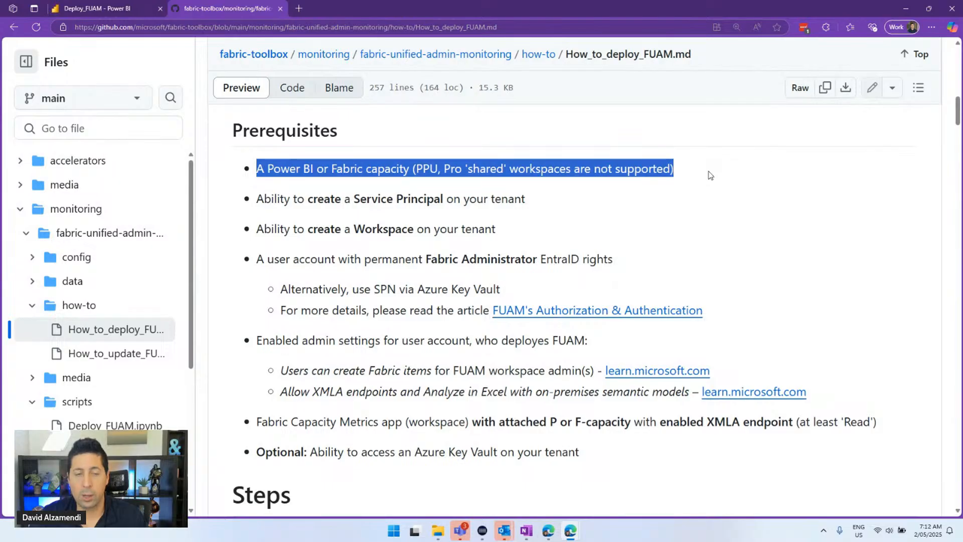
pyautogui.click(546, 220)
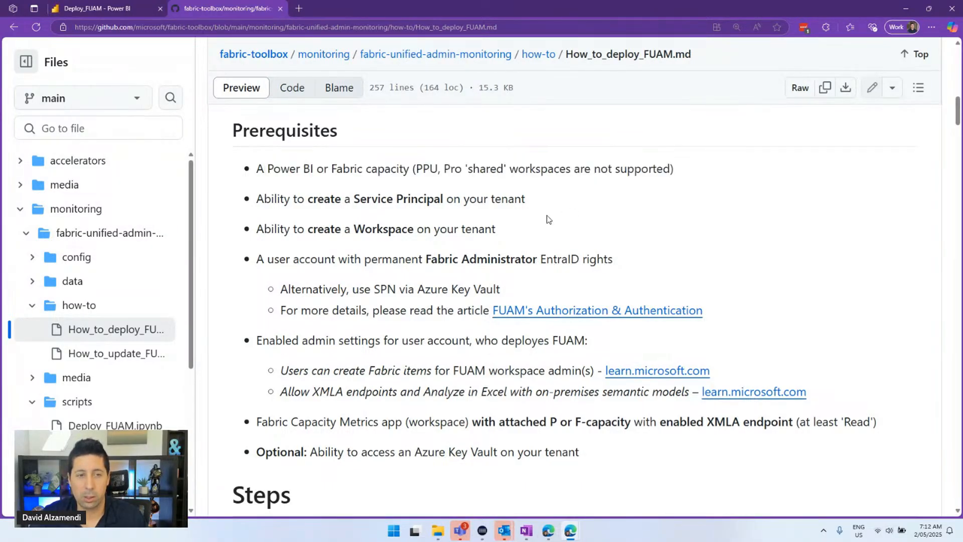
pyautogui.moveTo(296, 202); pyautogui.dragTo(532, 207)
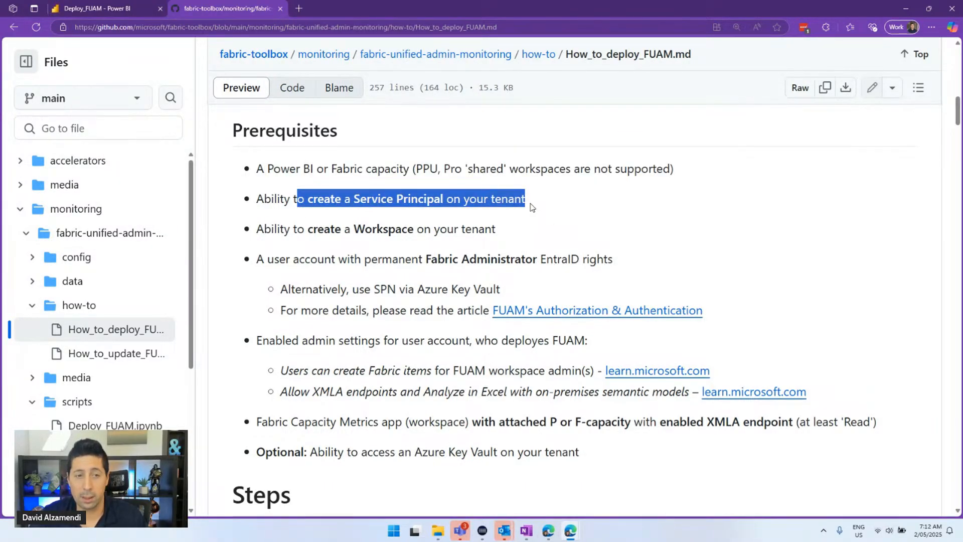
pyautogui.click(420, 234)
pyautogui.scroll(-1, 422, 234)
pyautogui.moveTo(261, 178); pyautogui.dragTo(493, 179)
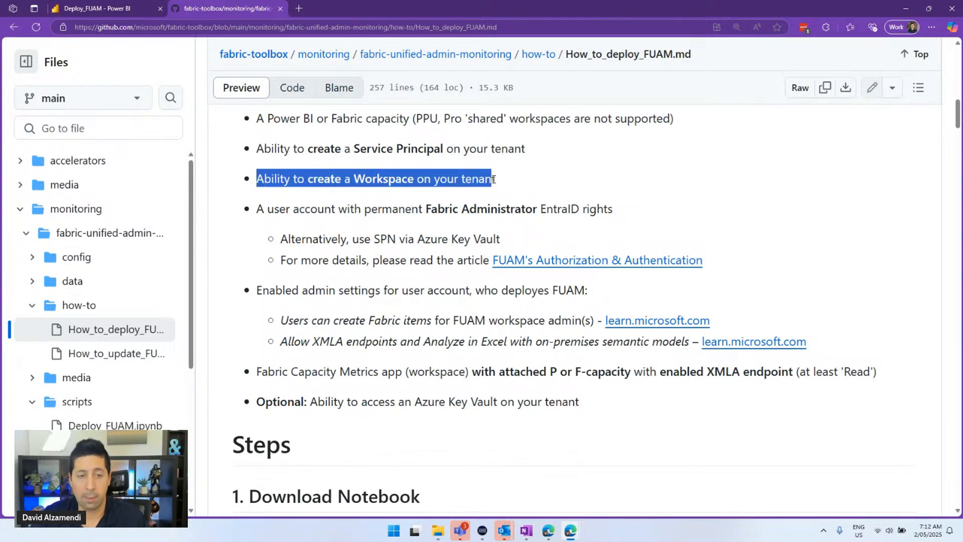
pyautogui.click(334, 224)
pyautogui.scroll(-1, 335, 224)
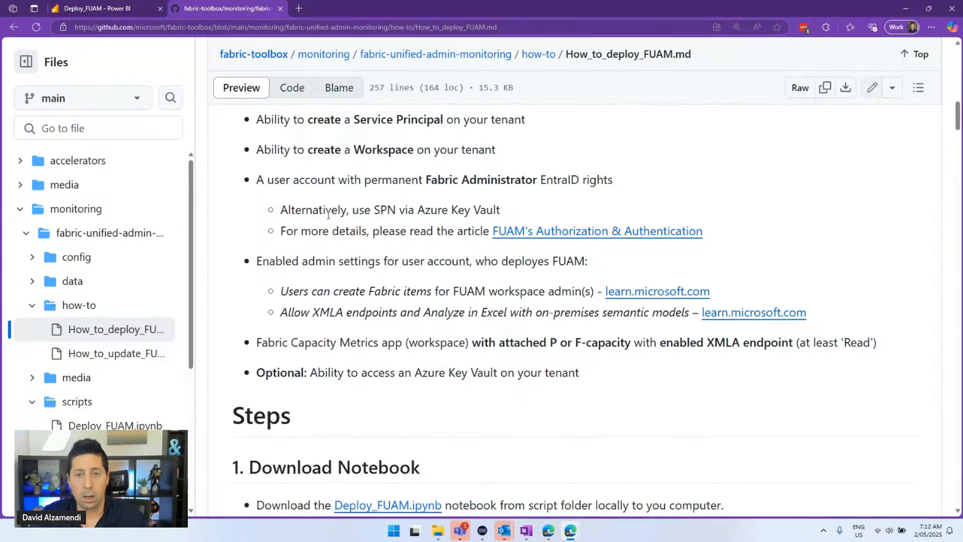
pyautogui.moveTo(310, 159); pyautogui.dragTo(620, 165)
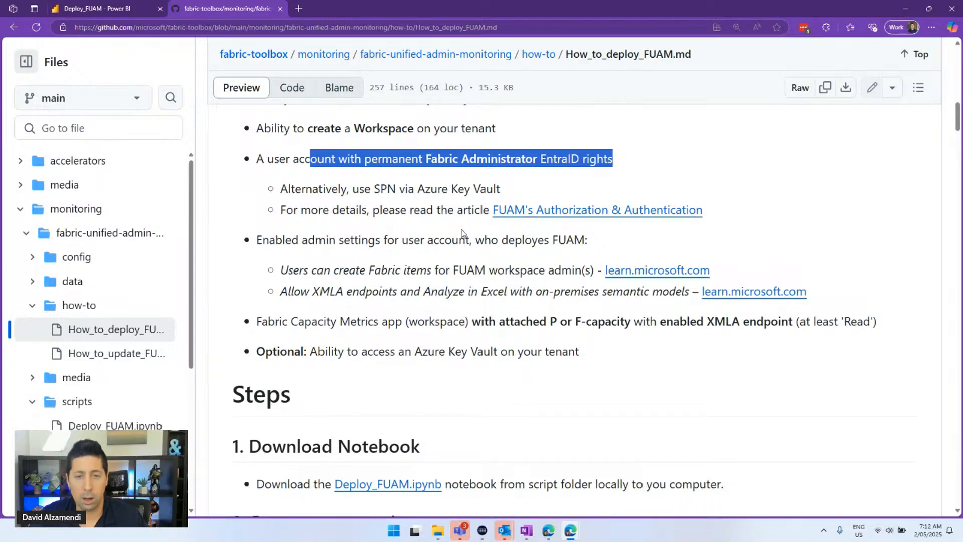
pyautogui.click(443, 240)
pyautogui.scroll(-1, 448, 241)
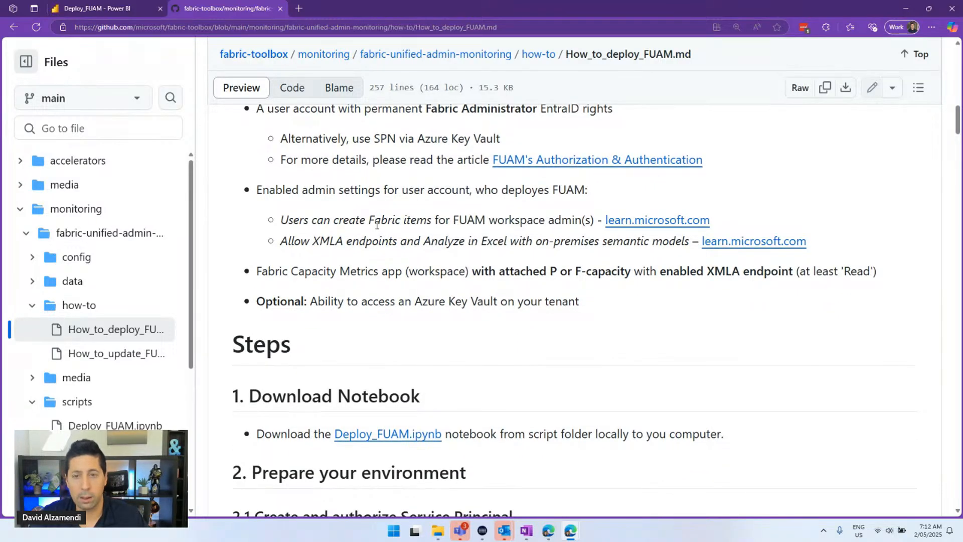
pyautogui.moveTo(282, 219); pyautogui.dragTo(825, 245)
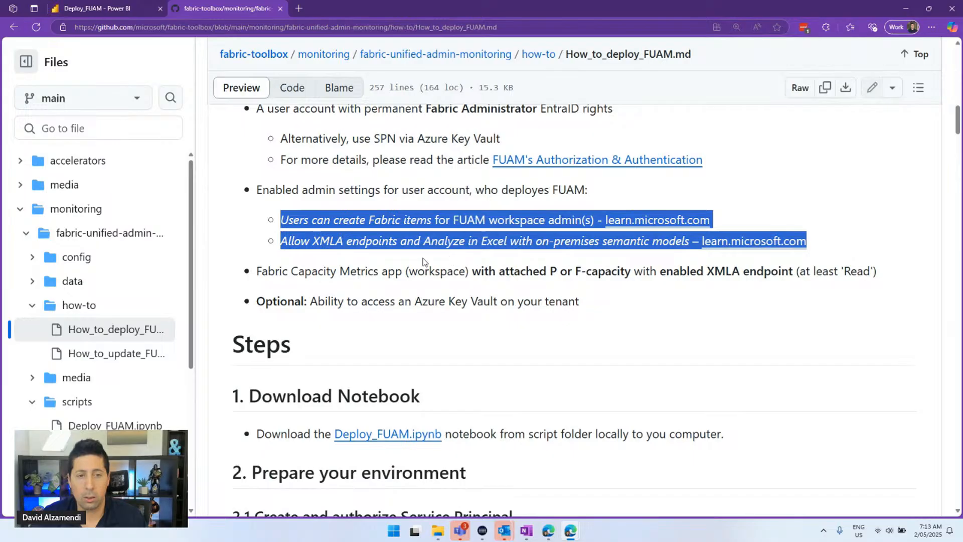
pyautogui.click(476, 253)
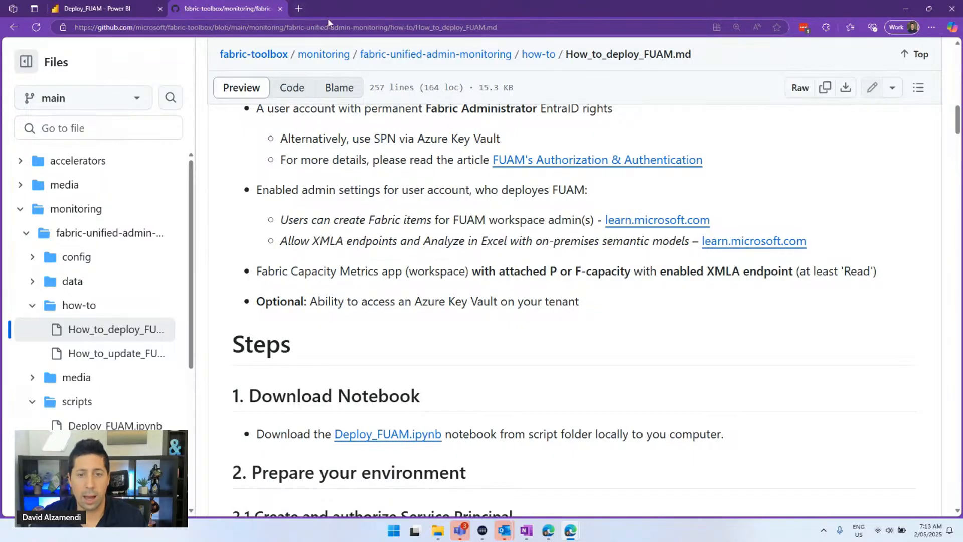
# Open app.powerbi.com in a new tab and go to the Admin portal tenant settings
pyautogui.click(302, 11)
pyautogui.write('app')
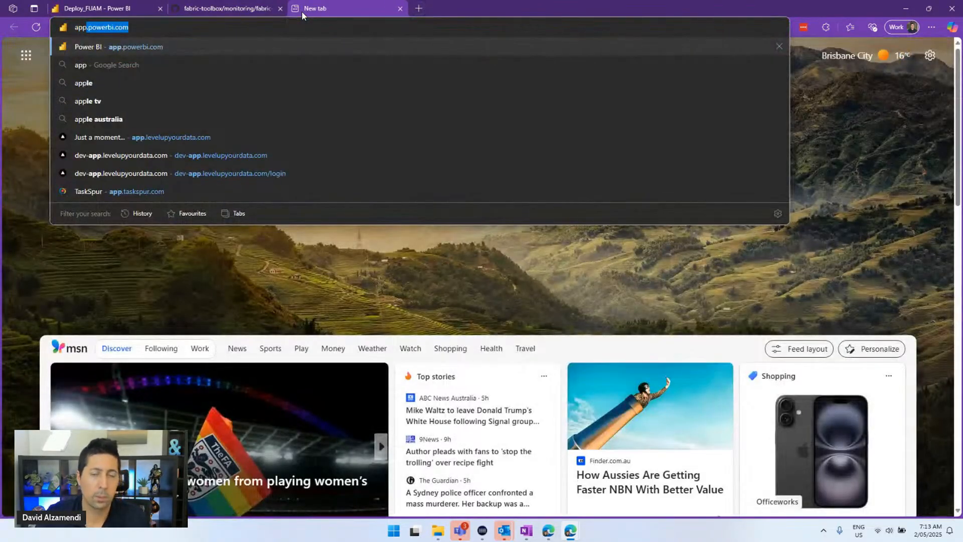
pyautogui.press('Return')
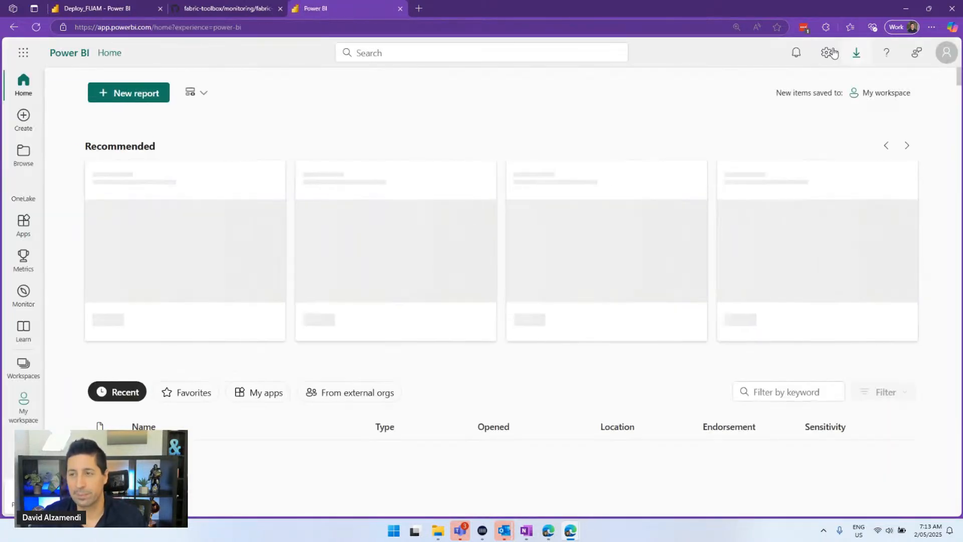
pyautogui.click(826, 52)
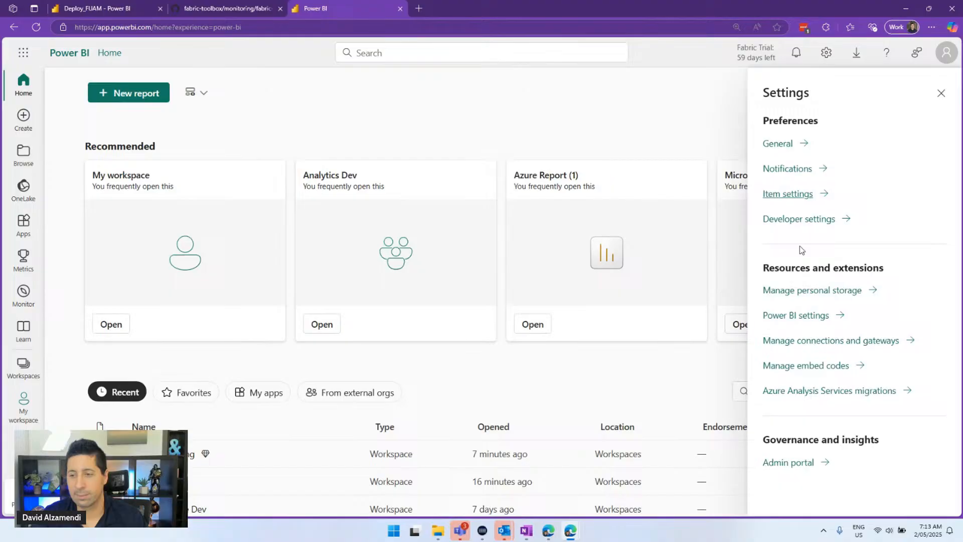
pyautogui.click(802, 462)
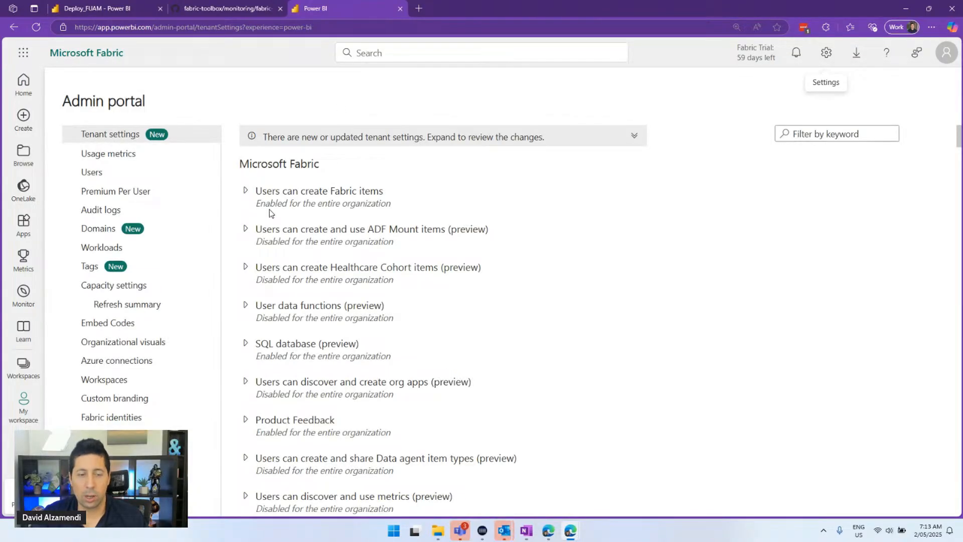
pyautogui.hotkey('ctrl', '+')
# Review the 'Users can create Fabric items' setting, then filter tenant settings by 'xml'
pyautogui.click(333, 224)
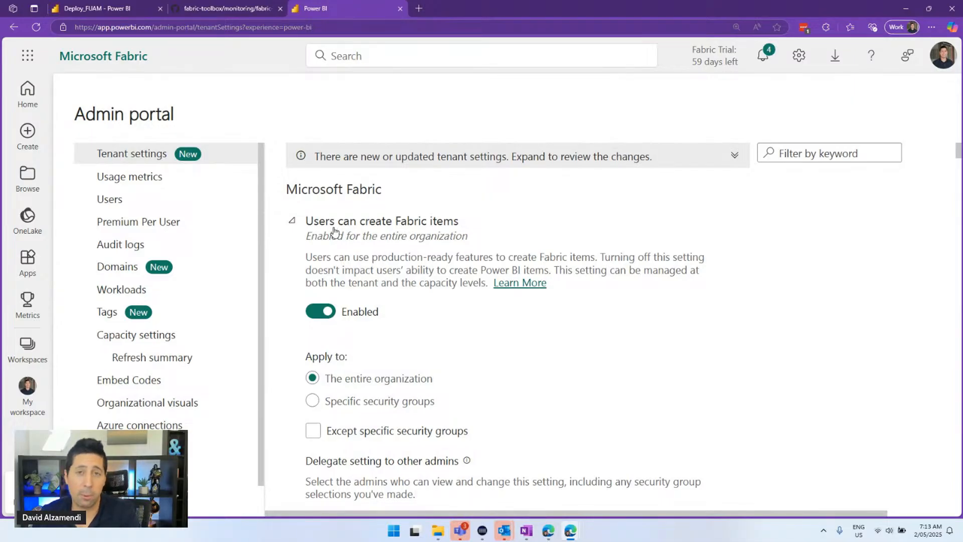
pyautogui.scroll(-2, 335, 232)
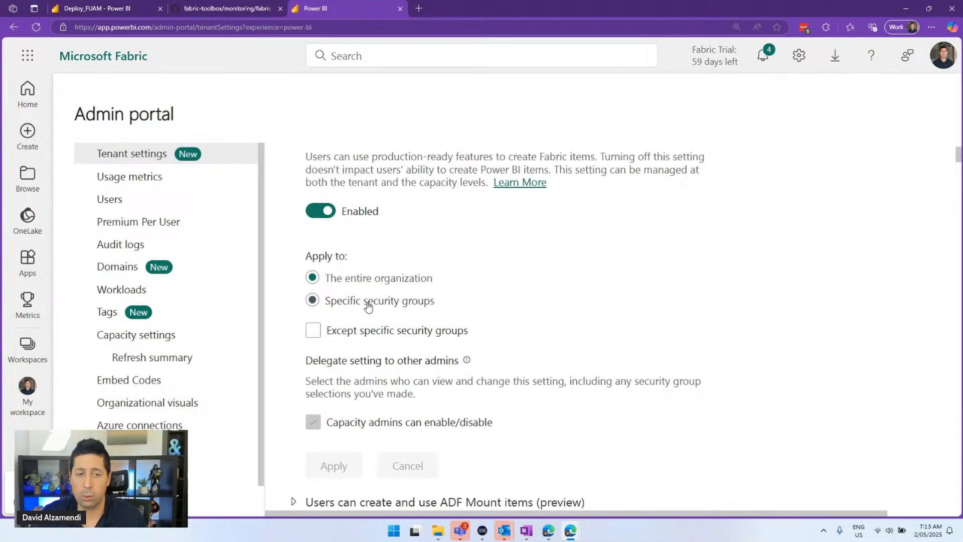
pyautogui.click(375, 302)
pyautogui.scroll(1, 368, 314)
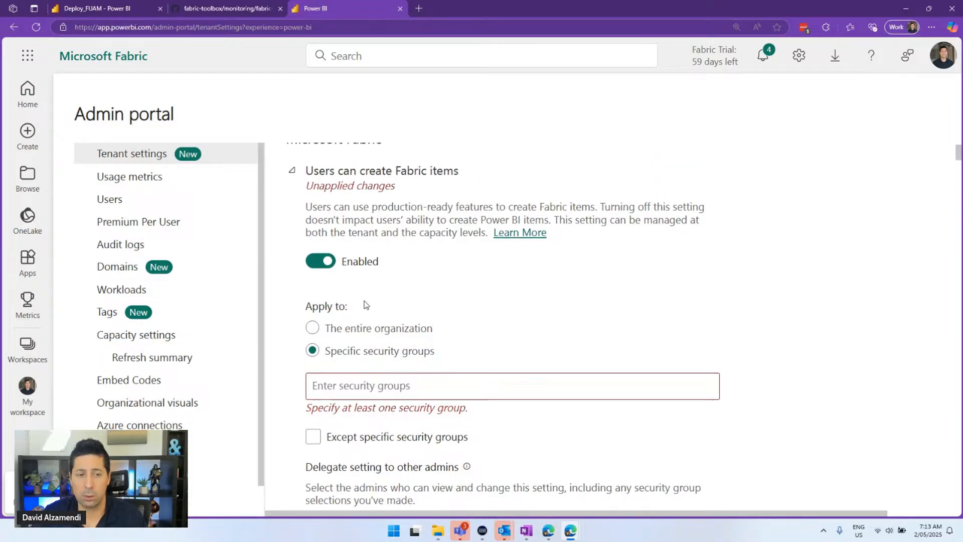
pyautogui.scroll(-1, 411, 255)
pyautogui.scroll(2, 293, 224)
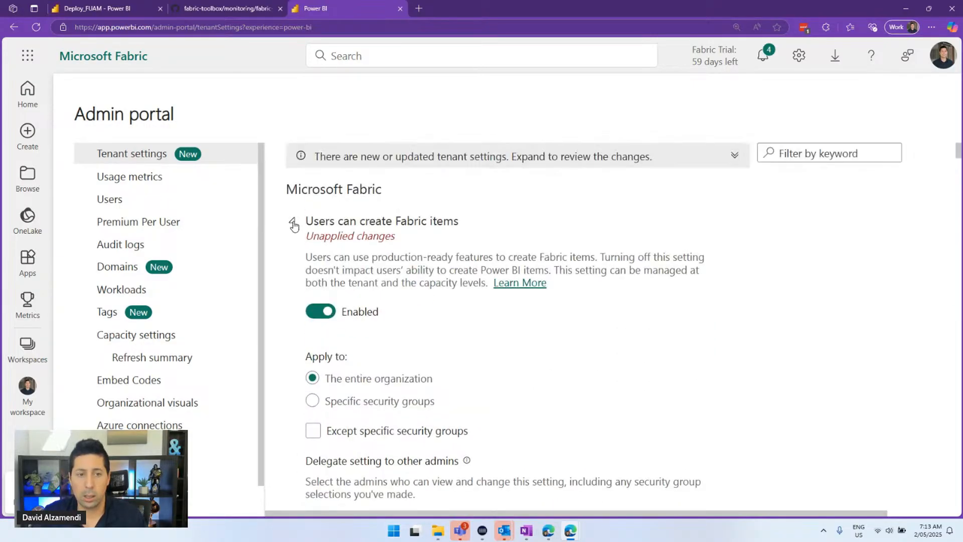
pyautogui.click(294, 221)
pyautogui.scroll(-1, 351, 231)
pyautogui.scroll(1, 429, 239)
pyautogui.click(783, 154)
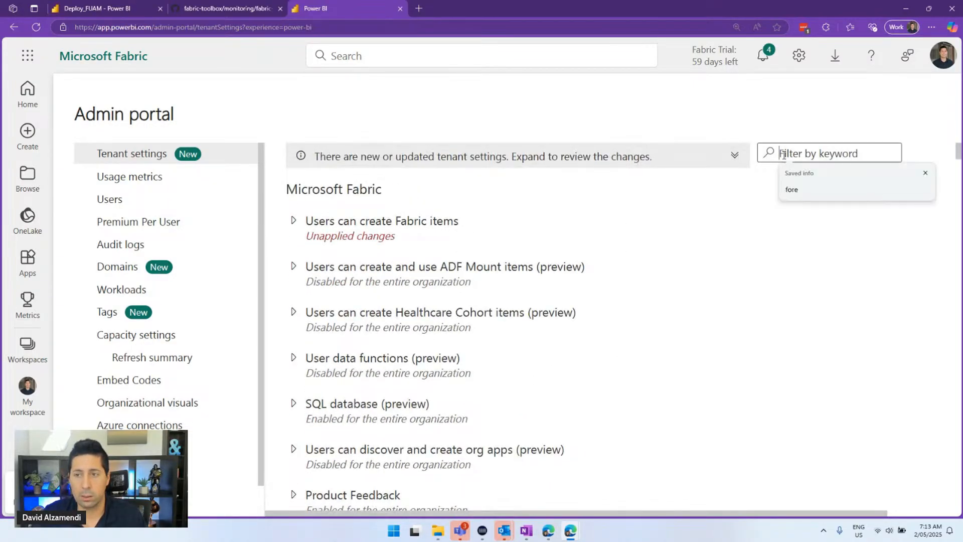
pyautogui.write('xml')
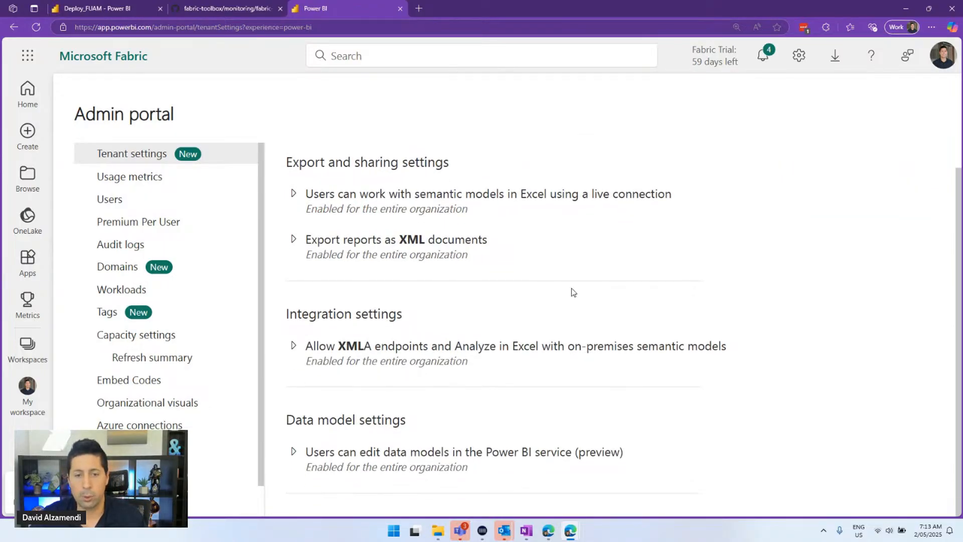
# Set 'Allow XMLA endpoints' to Specific security groups and pick PowerBI-Integration
pyautogui.click(394, 347)
pyautogui.scroll(-3, 407, 311)
pyautogui.click(376, 363)
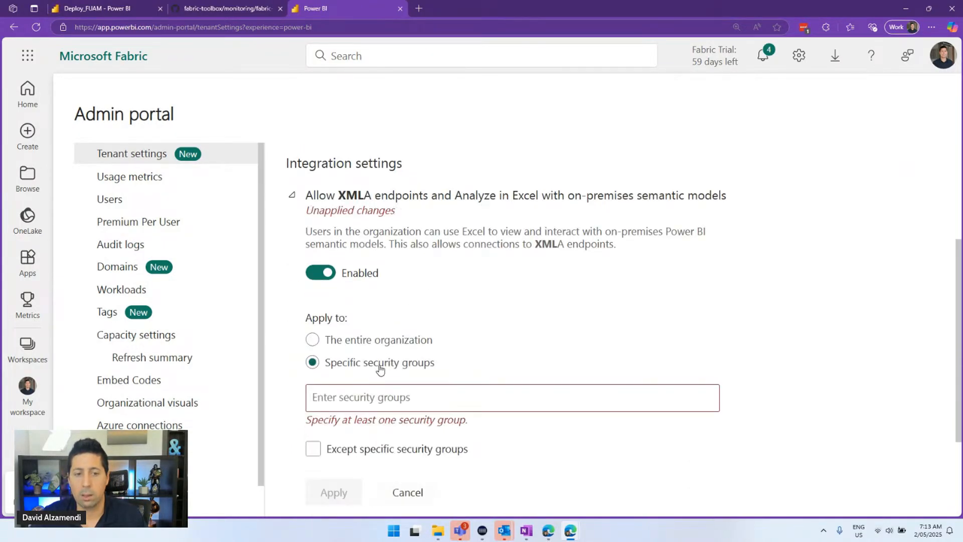
pyautogui.click(365, 401)
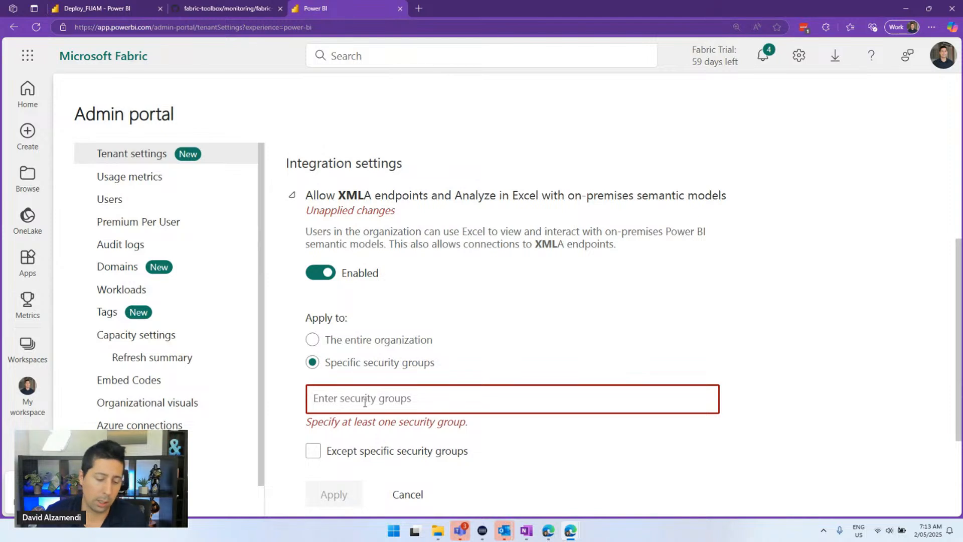
pyautogui.write('rest')
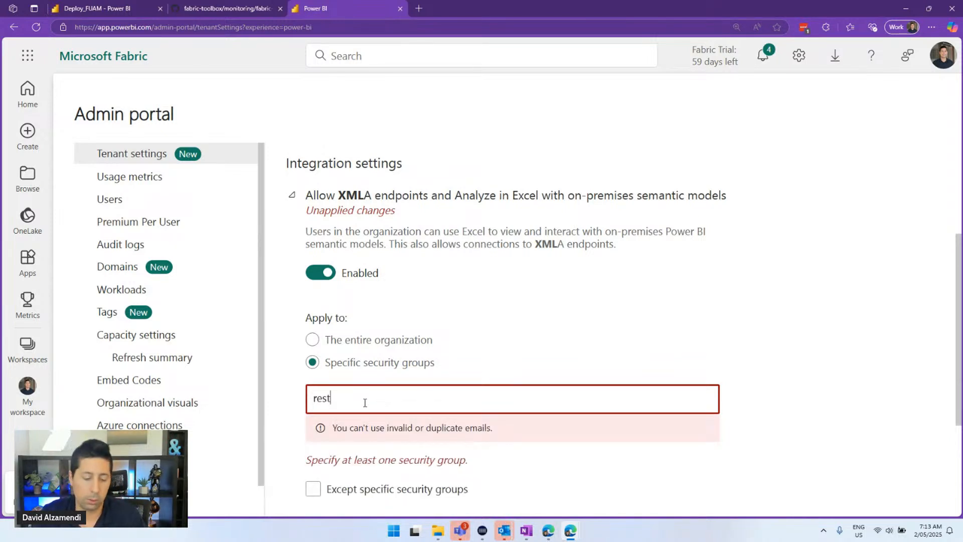
pyautogui.press('BackSpace')
pyautogui.press('BackSpace')
pyautogui.press('BackSpace')
pyautogui.press('BackSpace')
pyautogui.write('powerbi')
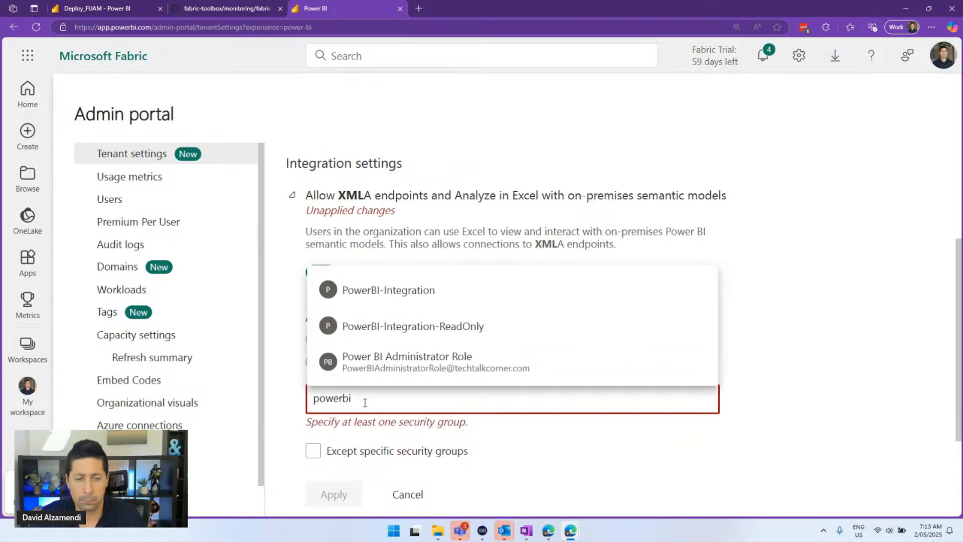
pyautogui.click(384, 291)
# Merge the Azure portal window into the main browser window and add a new tab
pyautogui.hotkey('alt', 'Tab')
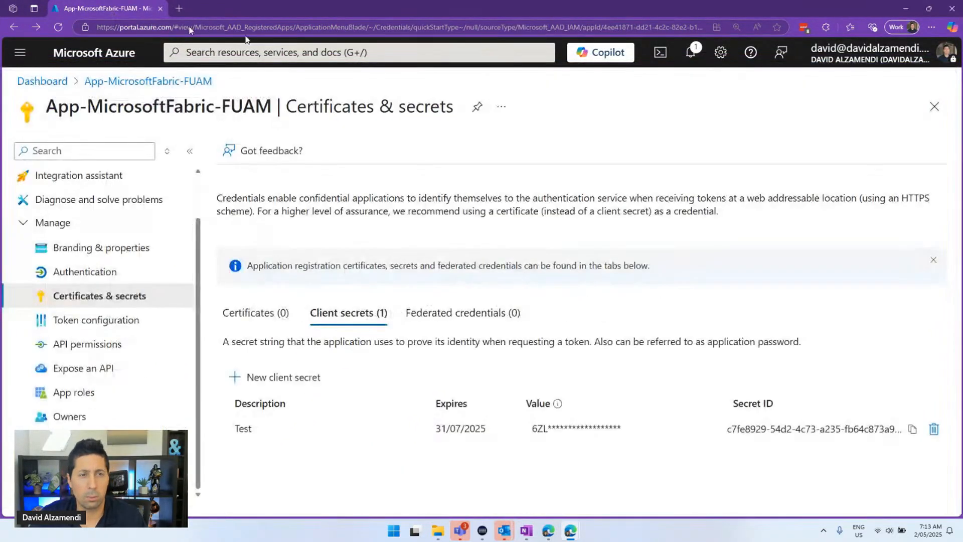
pyautogui.moveTo(113, 9); pyautogui.dragTo(404, 92)
pyautogui.click(570, 81)
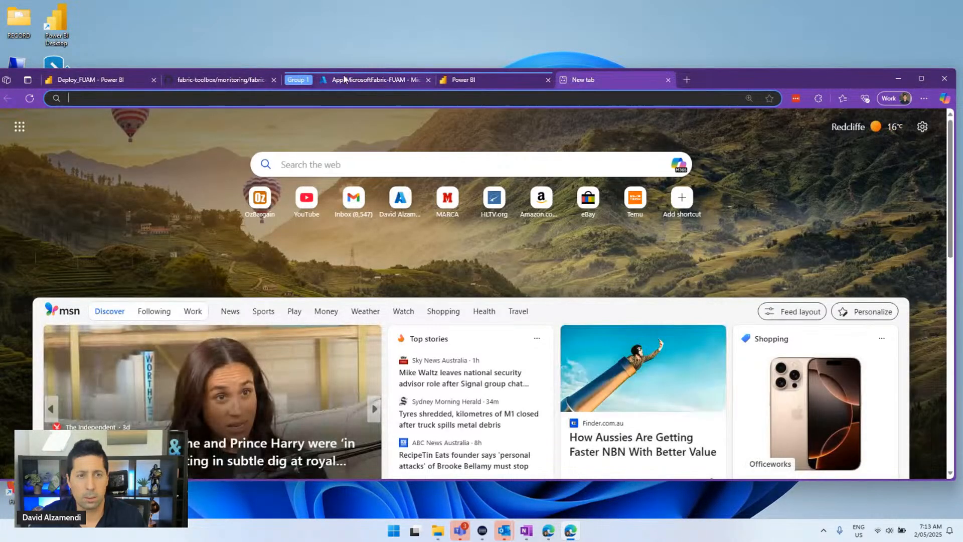
# Copy the App-MicrosoftFabric-FUAM name from its Azure page and go to Microsoft Entra ID
pyautogui.click(376, 80)
pyautogui.doubleClick(709, 76)
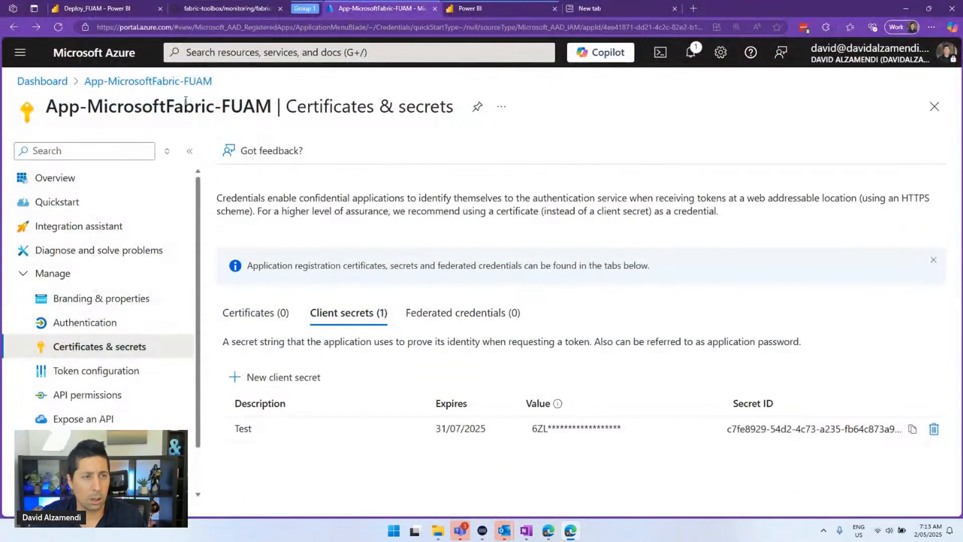
pyautogui.moveTo(275, 100); pyautogui.dragTo(46, 108)
pyautogui.hotkey('ctrl', 'c')
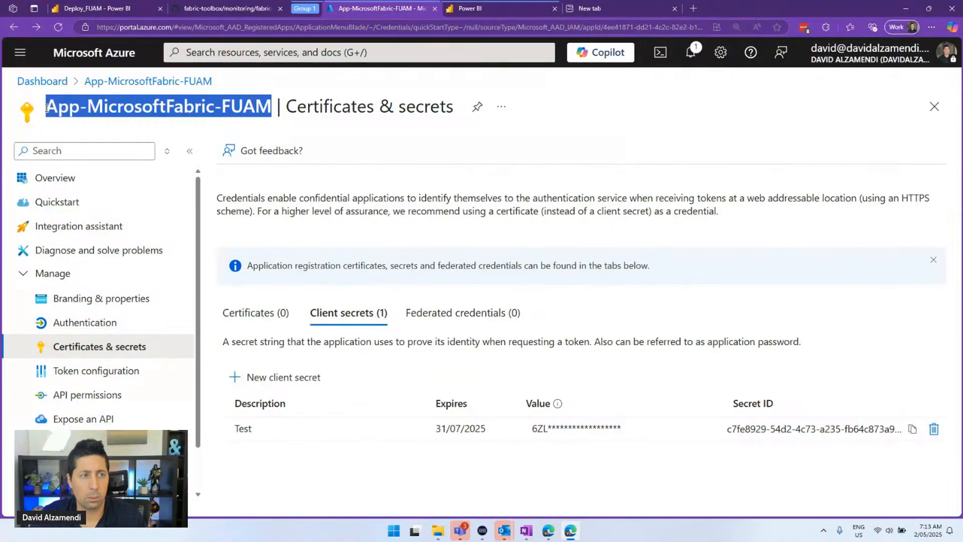
pyautogui.click(228, 52)
pyautogui.click(210, 271)
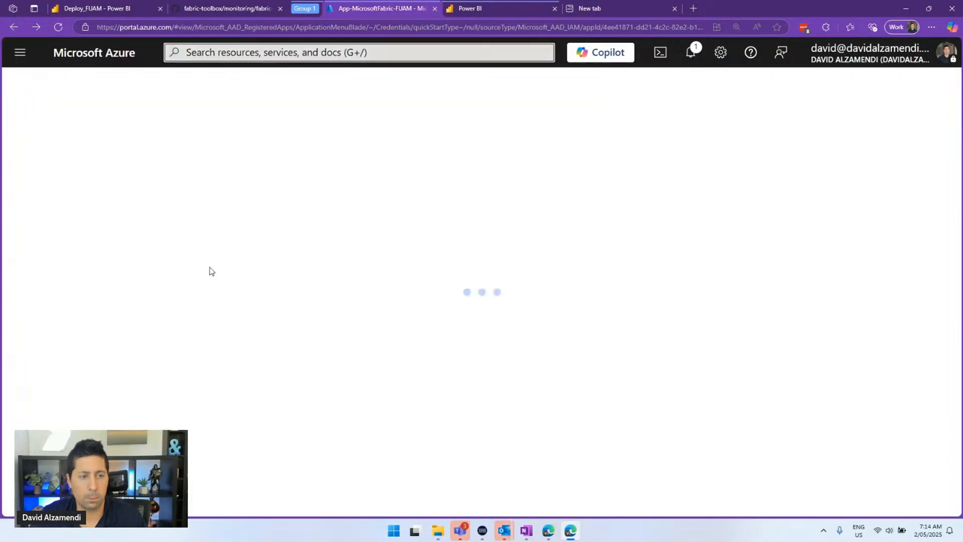
# Find the PowerBI-Integration group by searching 'integ' under All groups and view its members
pyautogui.click(82, 297)
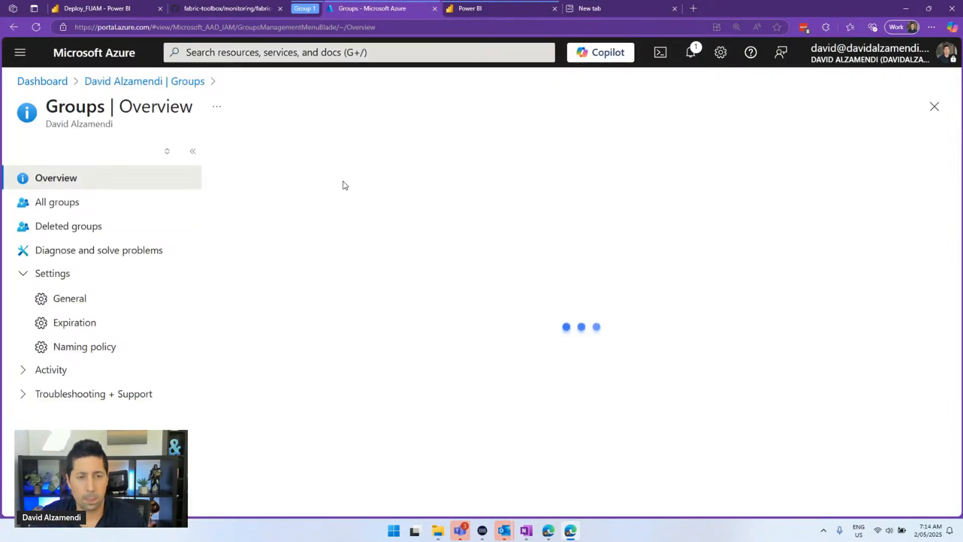
pyautogui.click(331, 301)
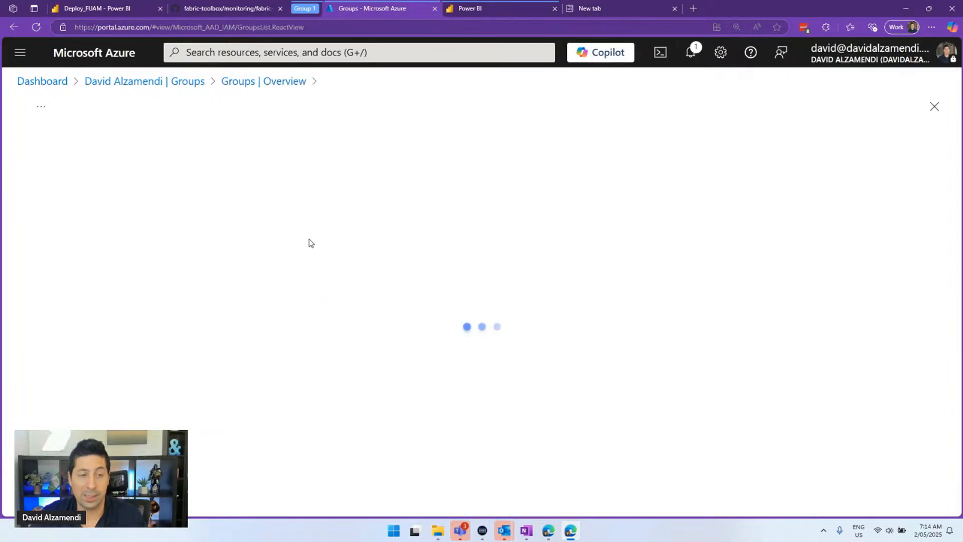
pyautogui.click(210, 218)
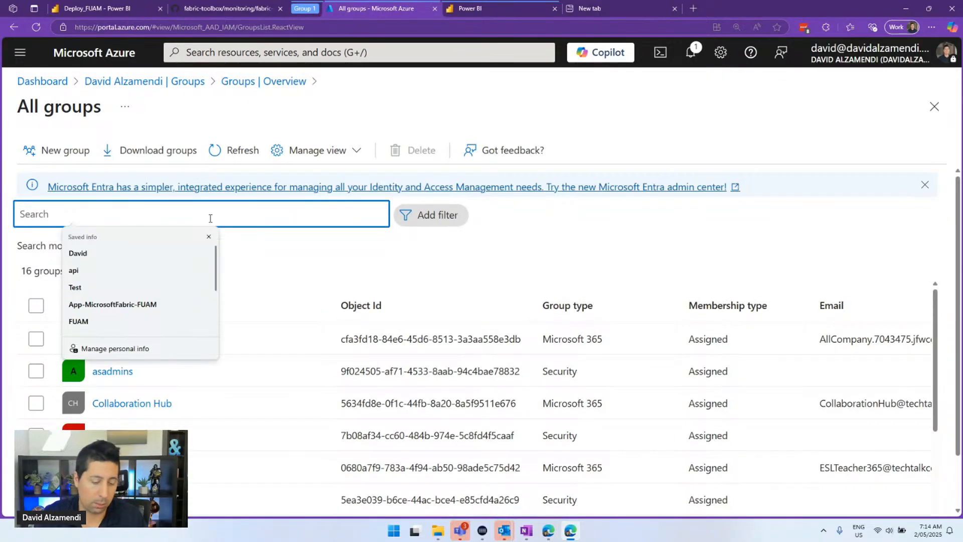
pyautogui.write('integra')
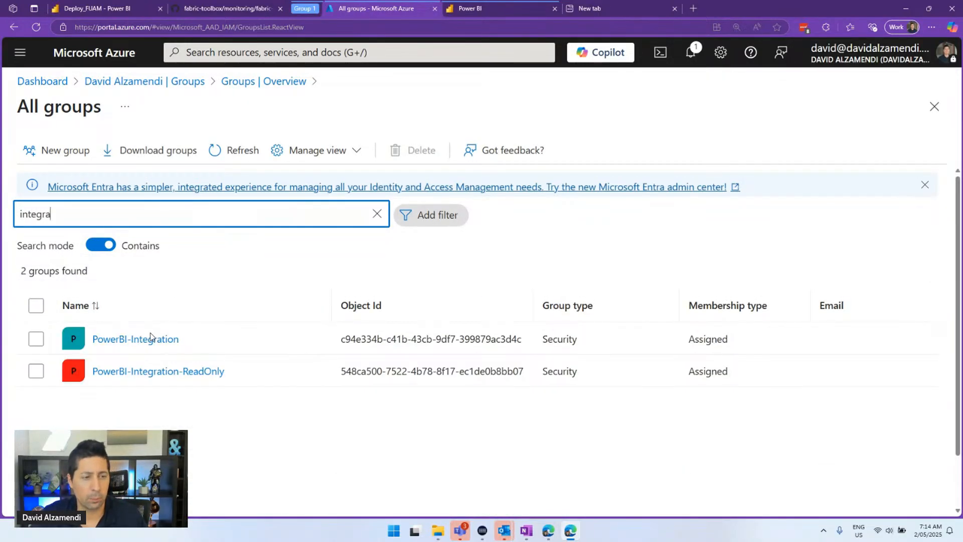
pyautogui.click(150, 337)
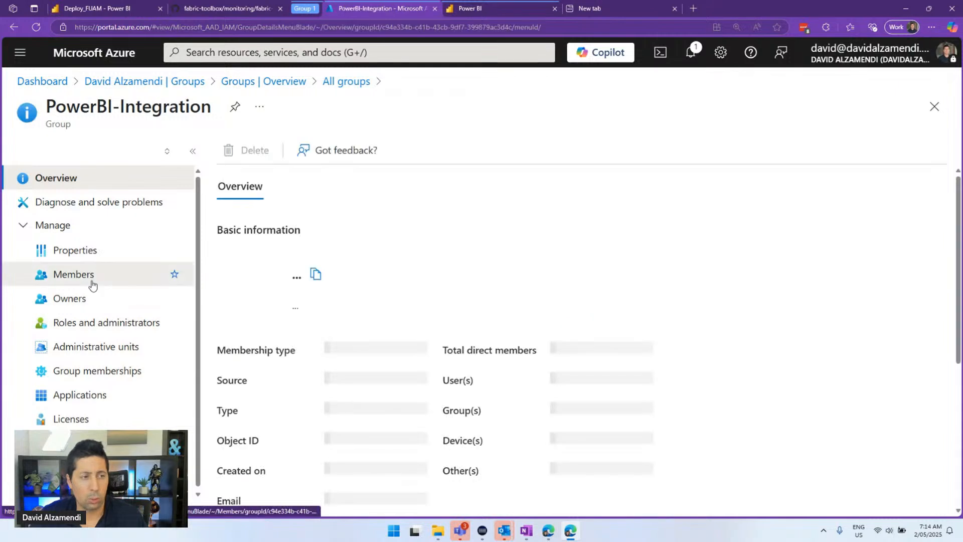
pyautogui.click(92, 284)
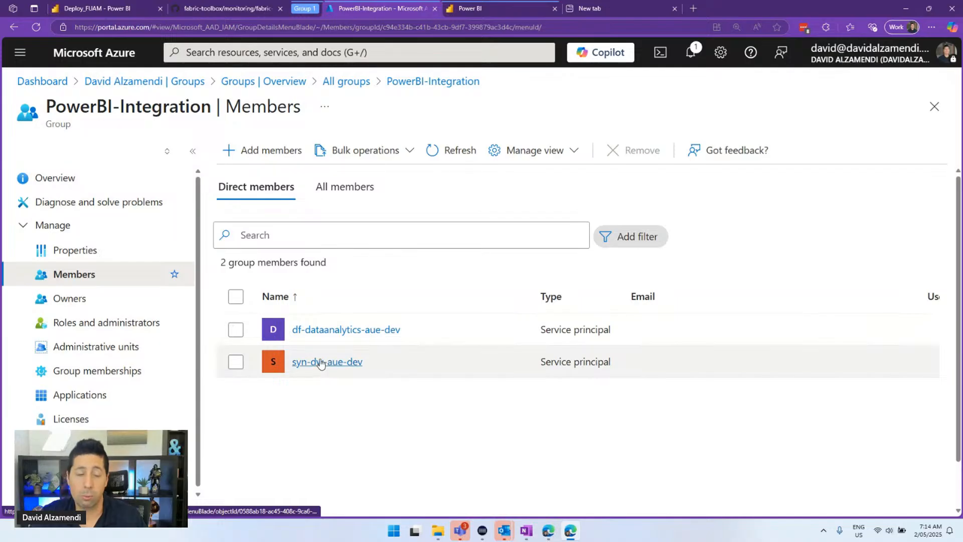
# Add App-MicrosoftFabric-FUAM as a member of PowerBI-Integration
pyautogui.click(228, 149)
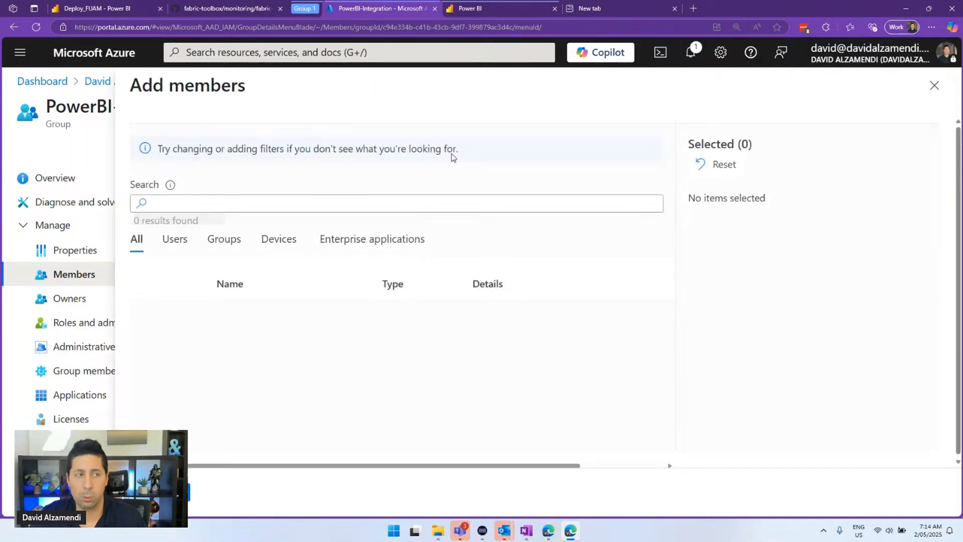
pyautogui.click(233, 205)
pyautogui.hotkey('ctrl', 'v')
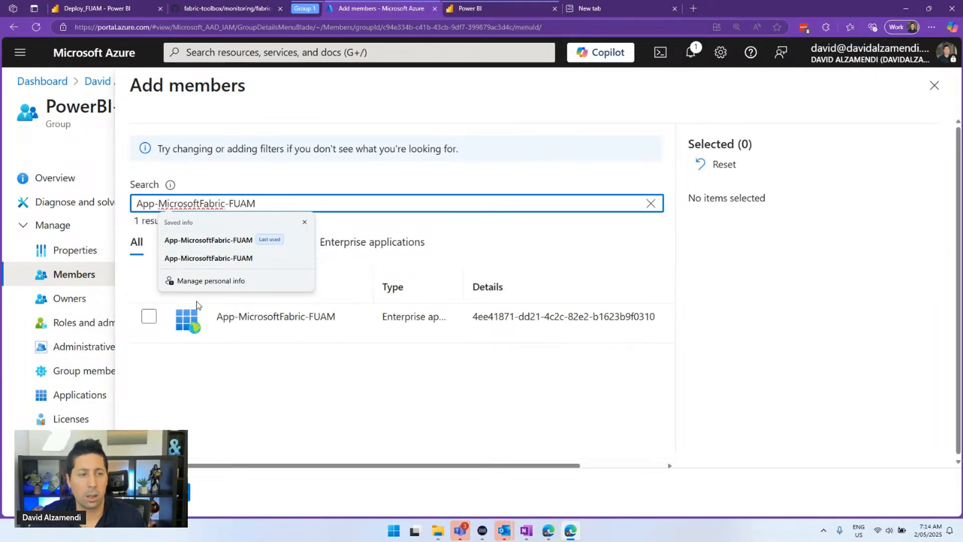
pyautogui.click(149, 315)
pyautogui.click(165, 491)
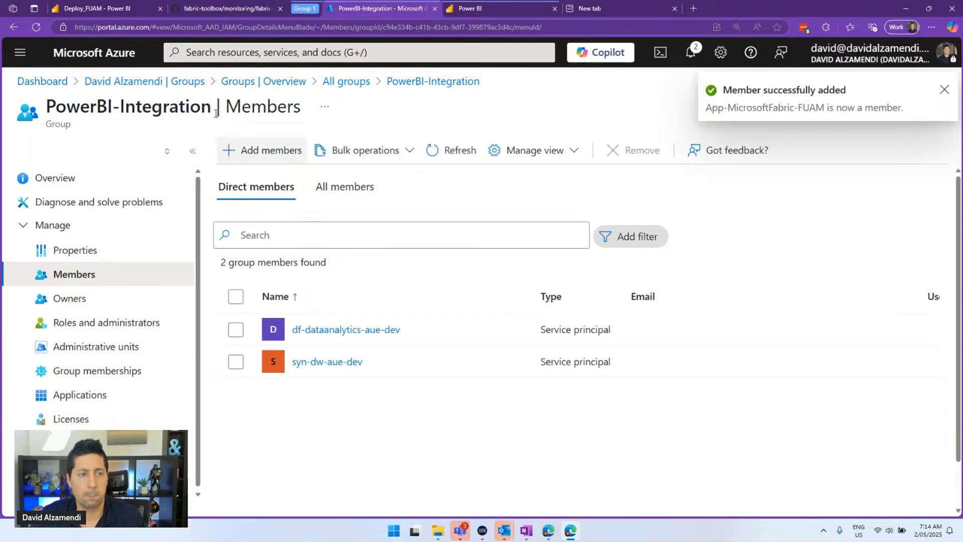
pyautogui.moveTo(217, 112); pyautogui.dragTo(49, 112)
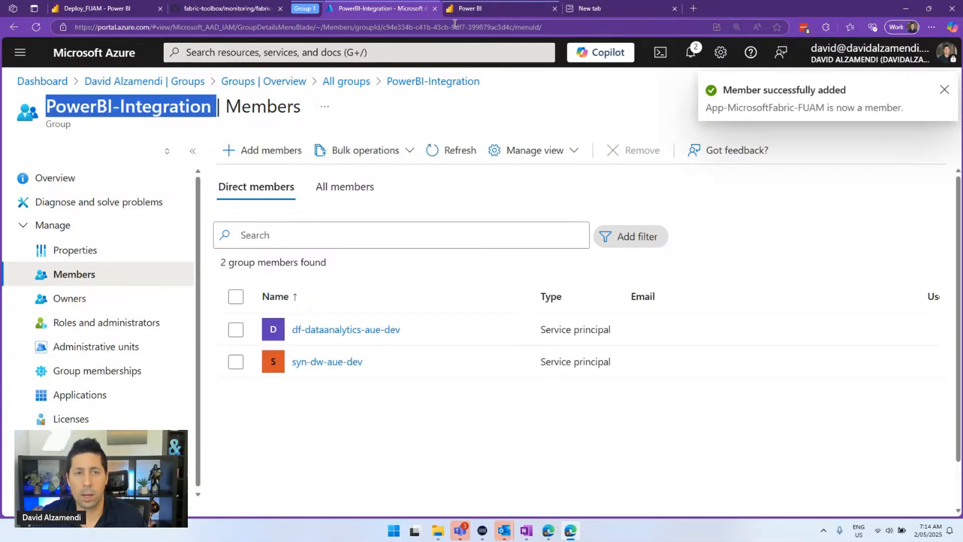
pyautogui.click(475, 11)
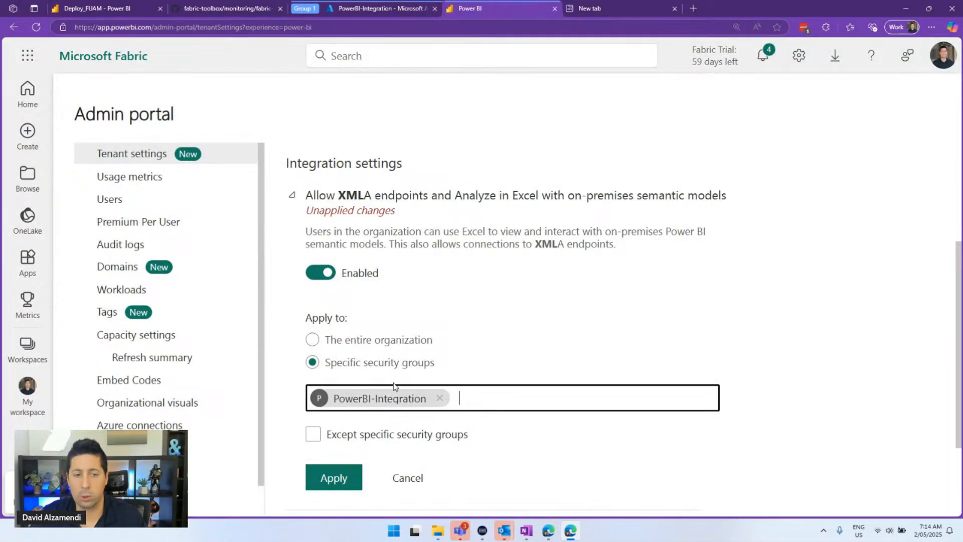
# Apply the XMLA endpoints setting for the PowerBI-Integration group and collapse it
pyautogui.click(337, 479)
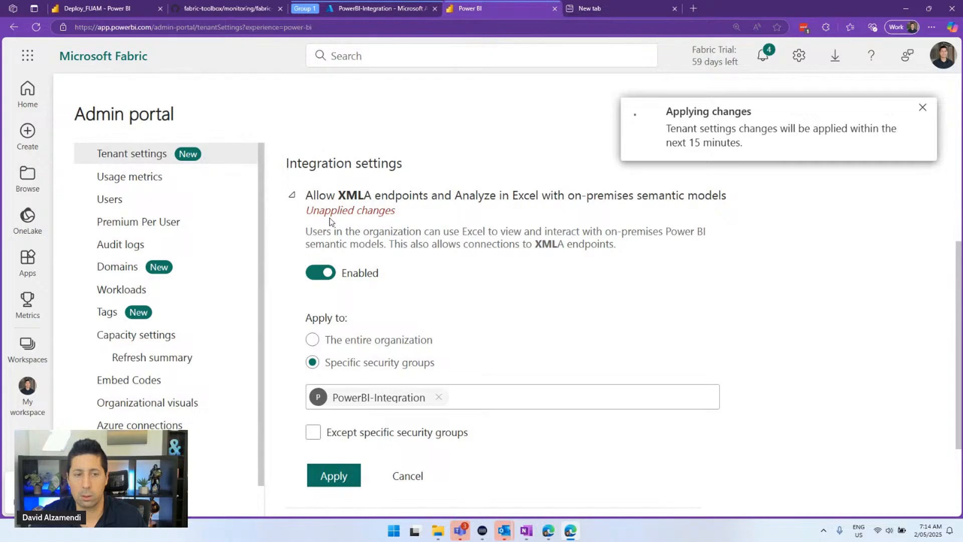
pyautogui.click(296, 197)
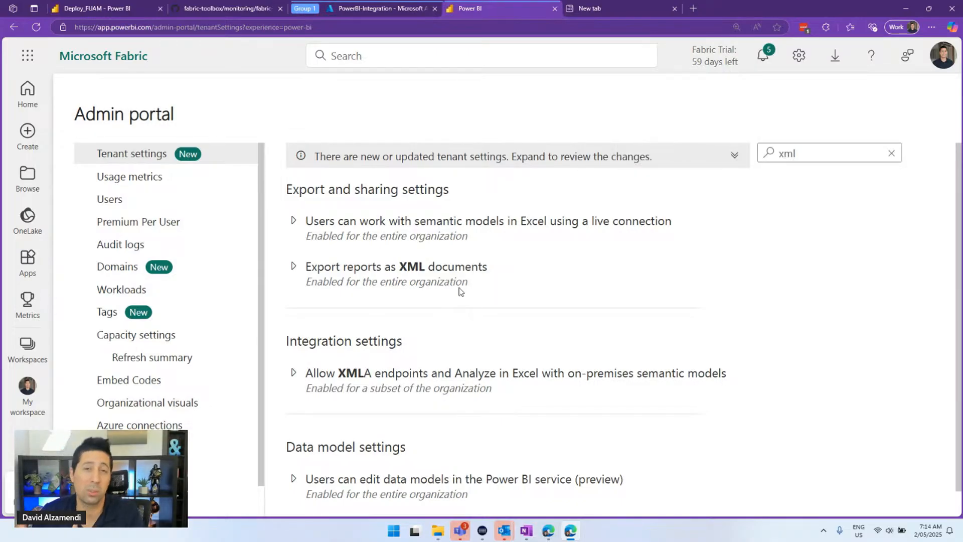
# Filter tenant settings by 'api' and review the read-only admin APIs setting
pyautogui.moveTo(815, 153); pyautogui.dragTo(750, 151)
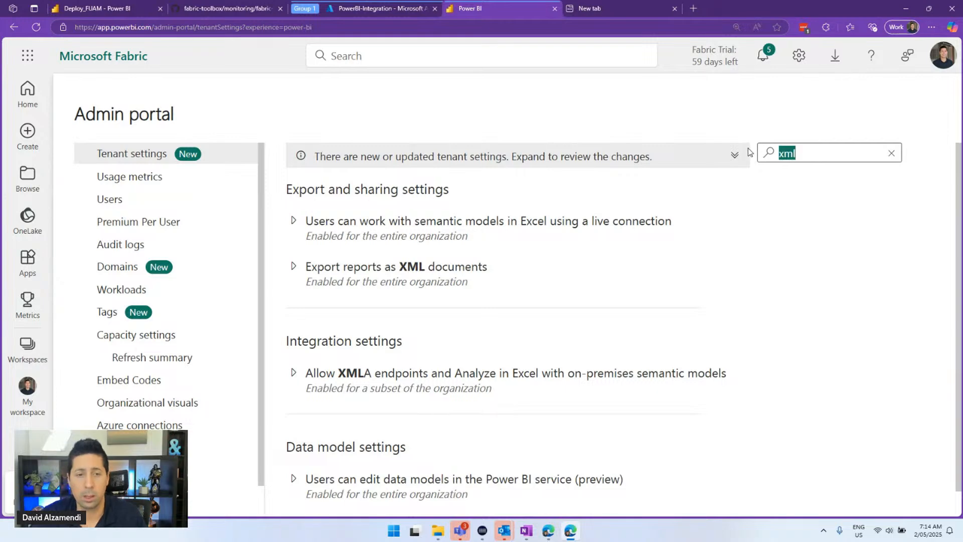
pyautogui.write('api')
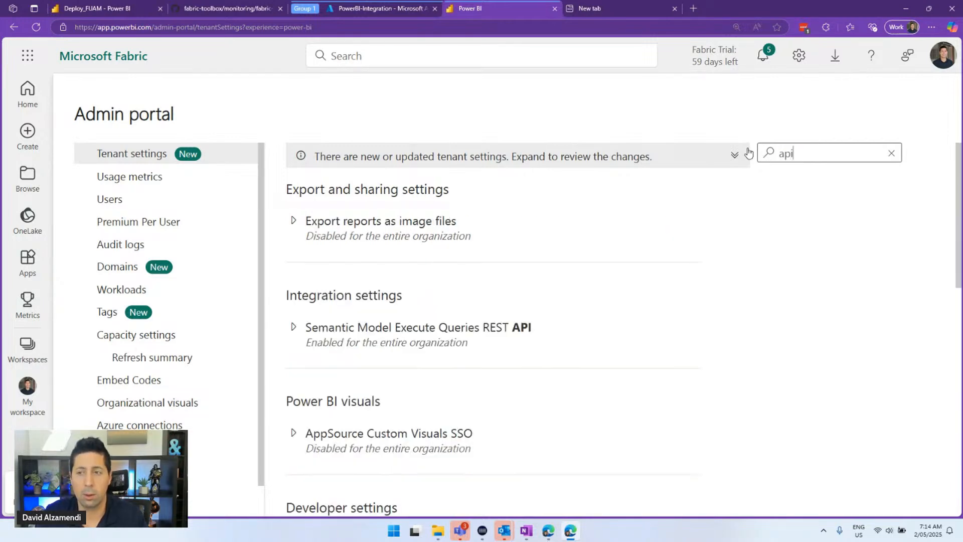
pyautogui.scroll(-5, 557, 266)
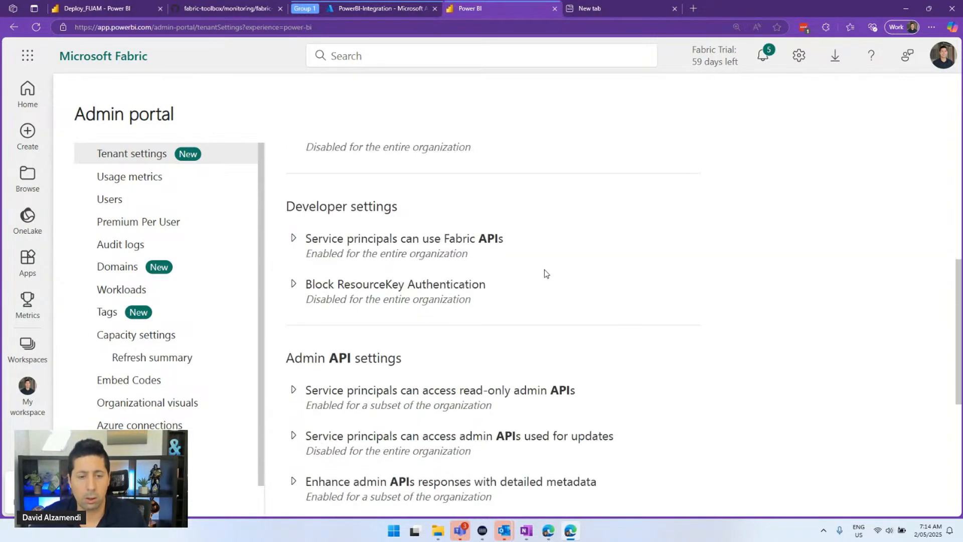
pyautogui.scroll(-3, 544, 273)
pyautogui.click(407, 239)
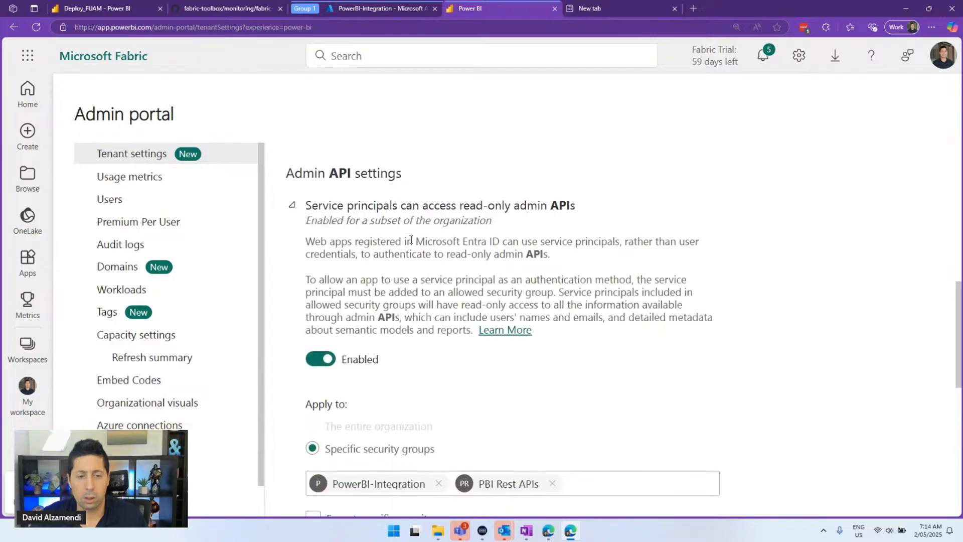
pyautogui.scroll(-2, 441, 369)
pyautogui.scroll(1, 360, 266)
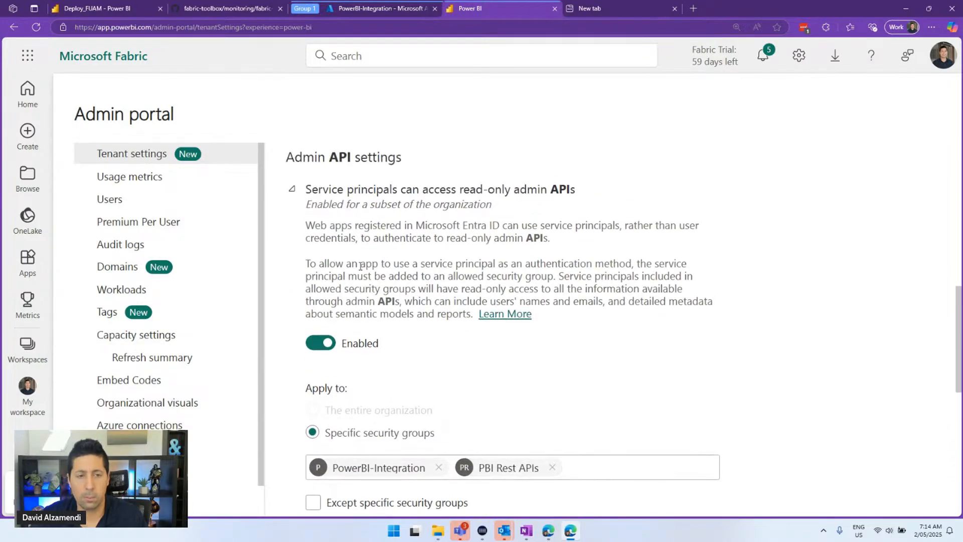
pyautogui.click(346, 197)
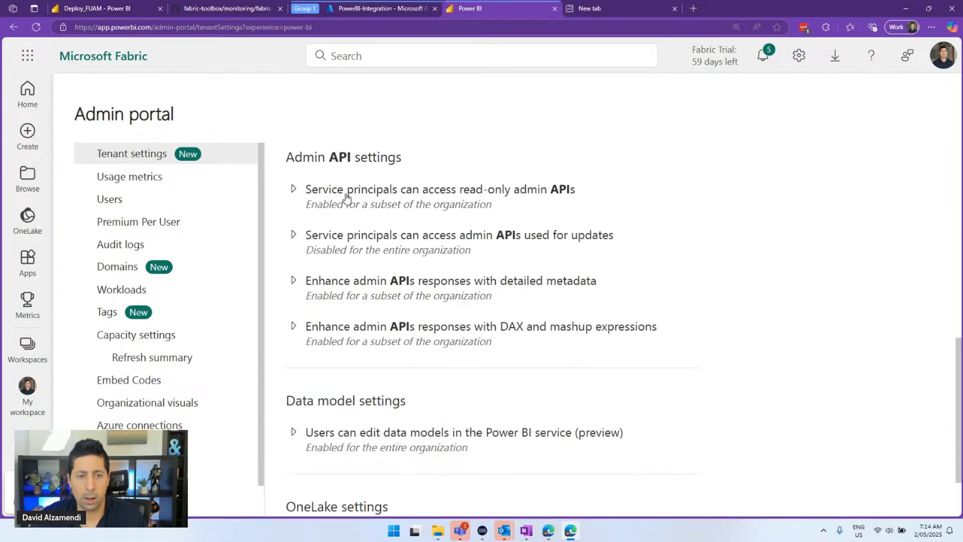
# Review the admin APIs used for updates setting
pyautogui.click(374, 250)
pyautogui.scroll(-5, 381, 253)
pyautogui.scroll(3, 382, 258)
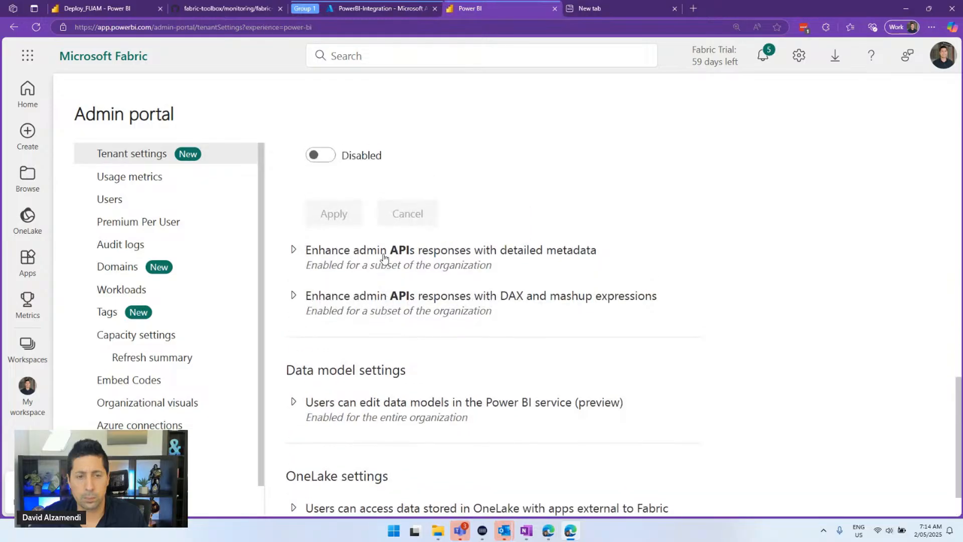
pyautogui.scroll(-1, 416, 300)
pyautogui.scroll(2, 462, 291)
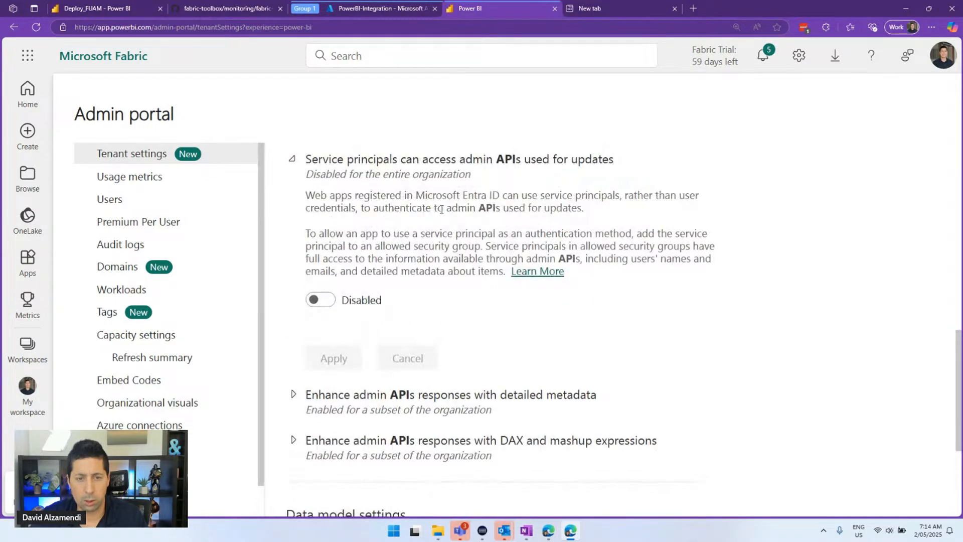
pyautogui.click(456, 165)
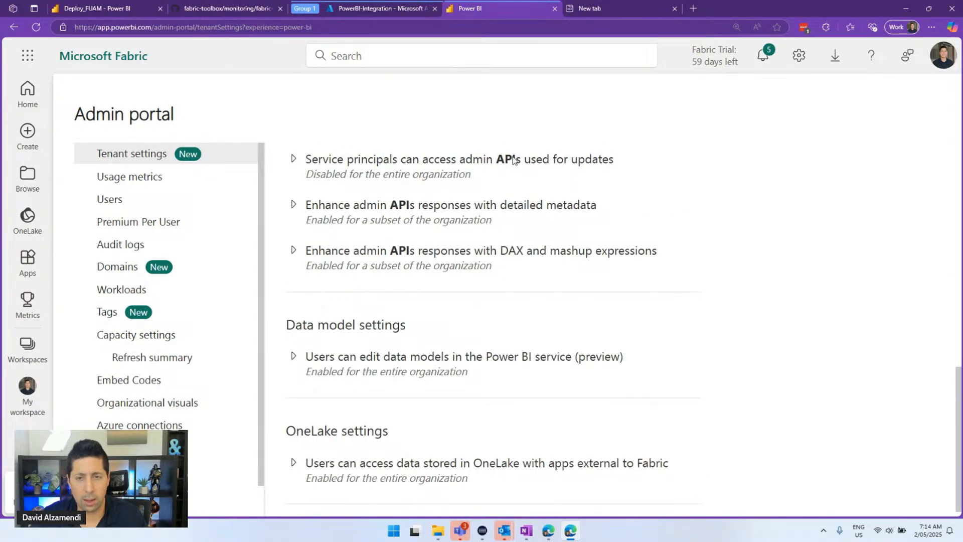
# Review the 'Enhance admin APIs responses with detailed metadata' setting, then return to Deploy_FUAM
pyautogui.click(490, 205)
pyautogui.scroll(-3, 490, 205)
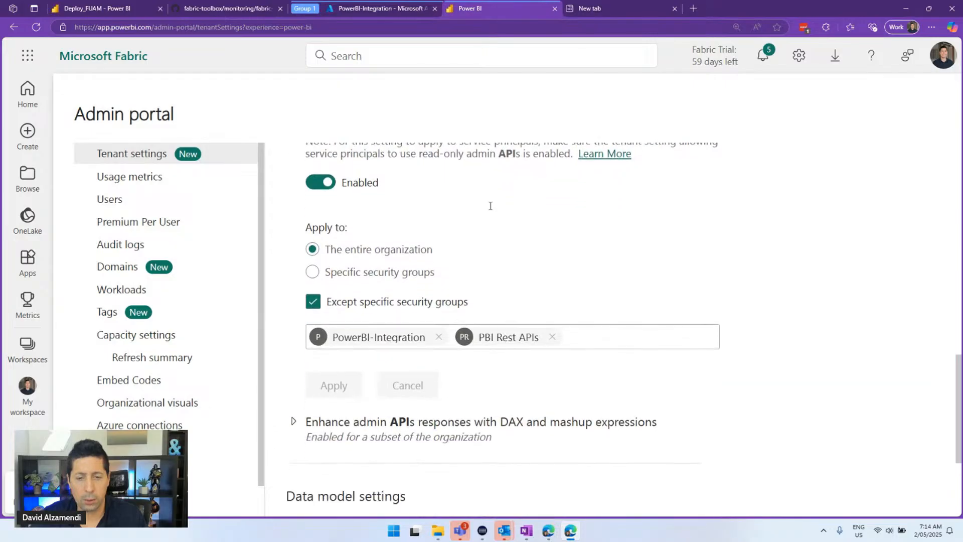
pyautogui.scroll(3, 483, 327)
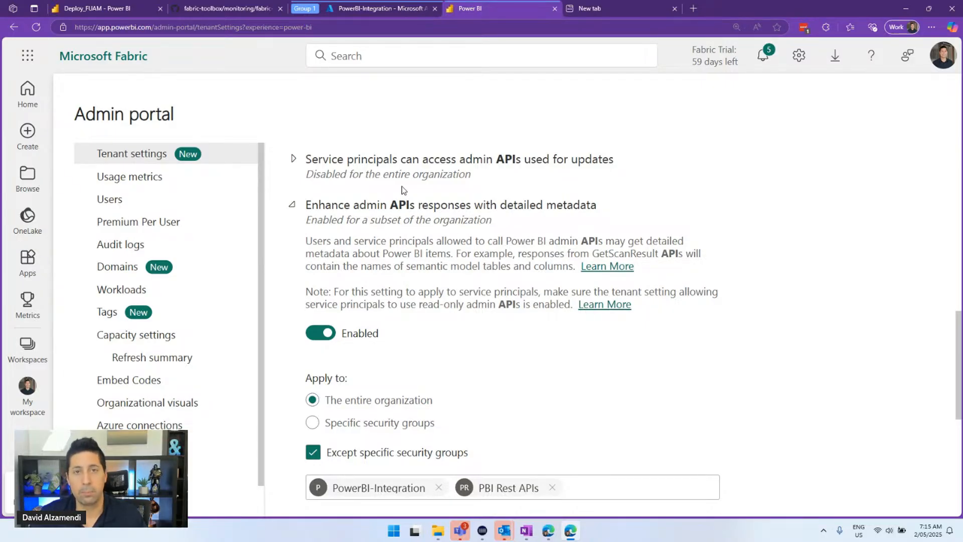
pyautogui.scroll(-2, 409, 402)
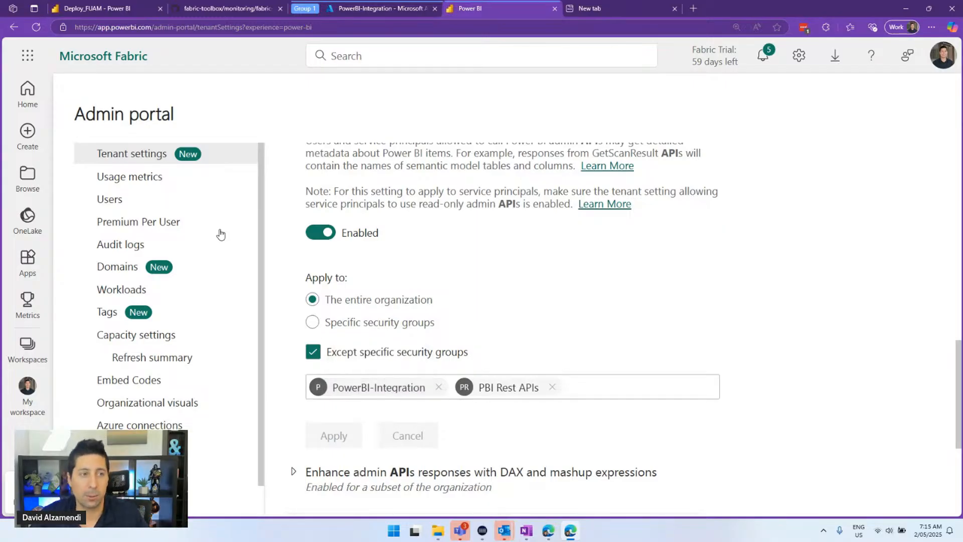
pyautogui.click(95, 9)
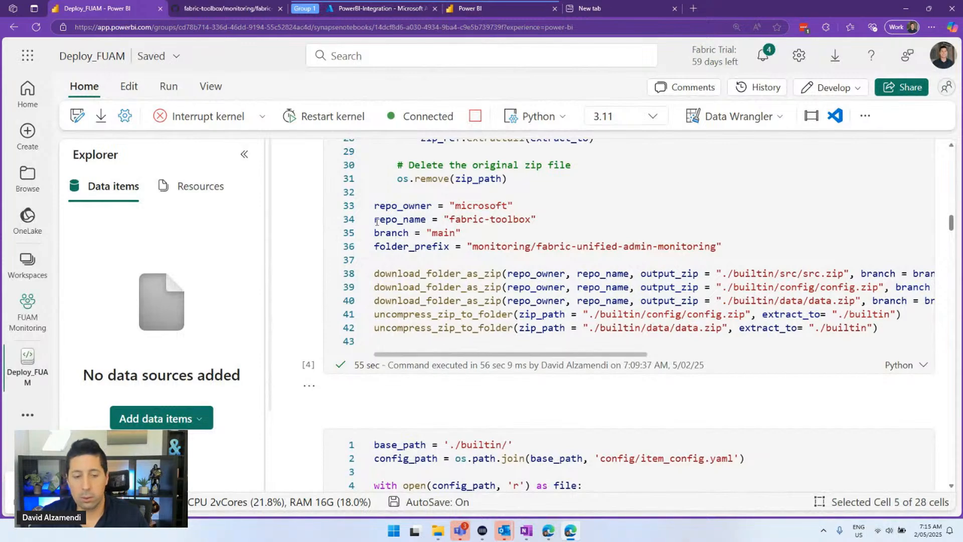
# Read the Deploy_FUAM log of items like FUAM_Core_SM imported into FUAM Monitoring, then show Resources
pyautogui.scroll(-2, 353, 219)
pyautogui.scroll(-8, 389, 255)
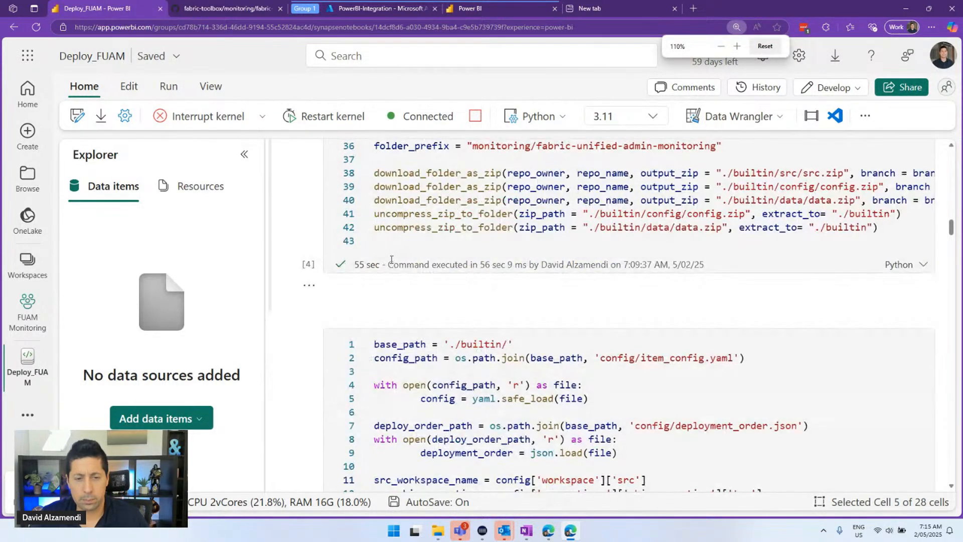
pyautogui.scroll(-4, 238, 262)
pyautogui.scroll(-15, 237, 265)
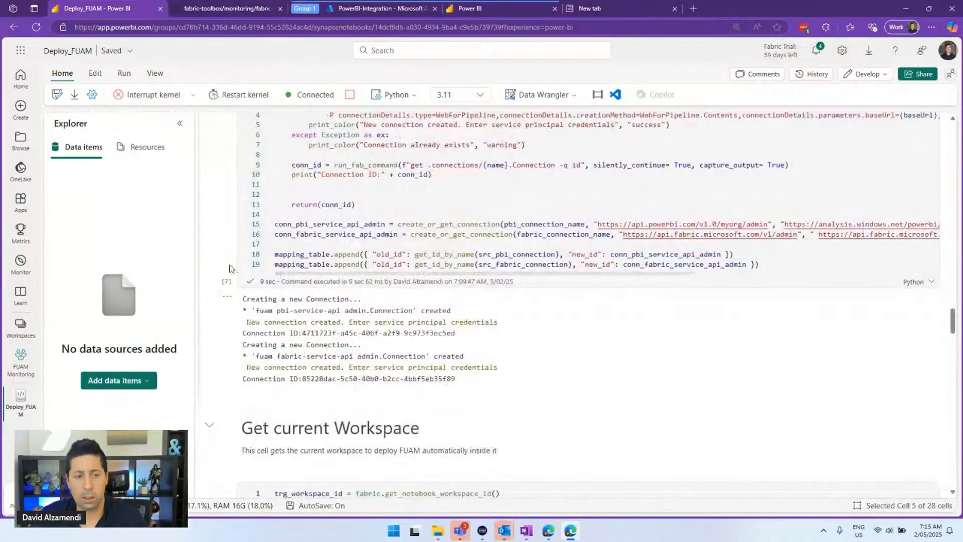
pyautogui.scroll(-3, 225, 261)
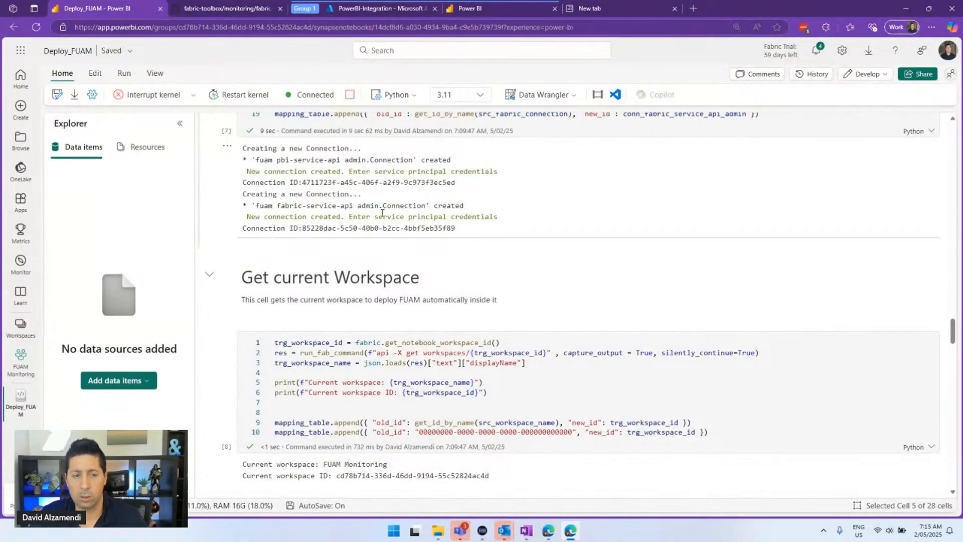
pyautogui.scroll(-10, 382, 212)
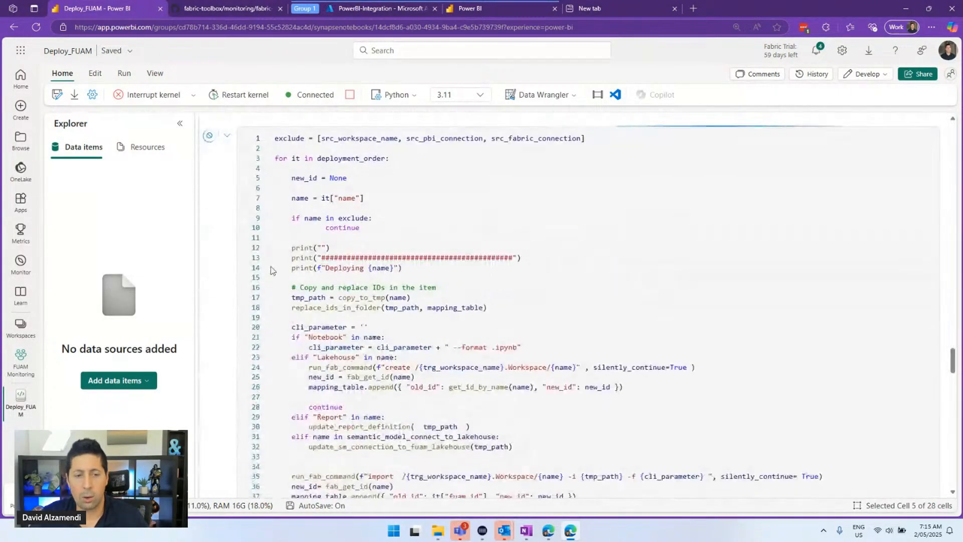
pyautogui.scroll(-7, 271, 271)
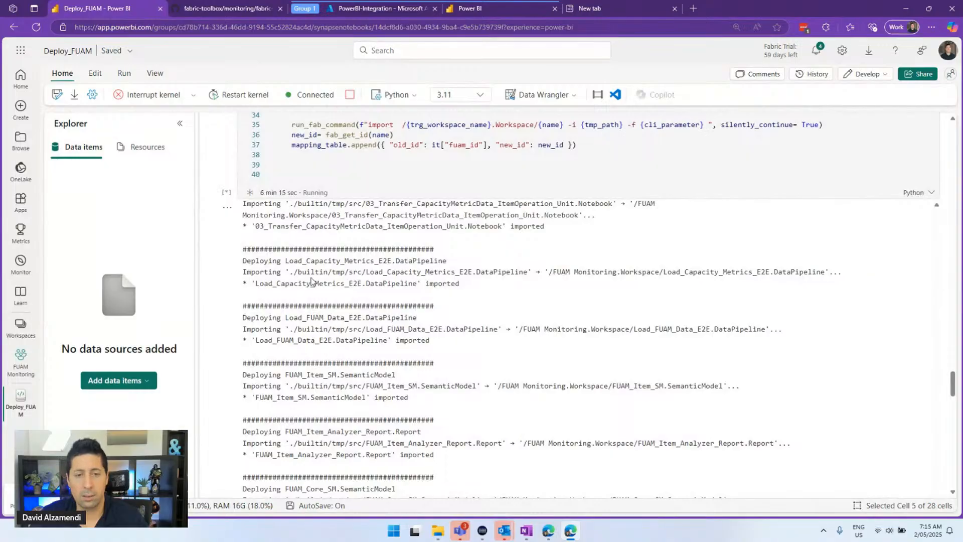
pyautogui.scroll(-10, 367, 279)
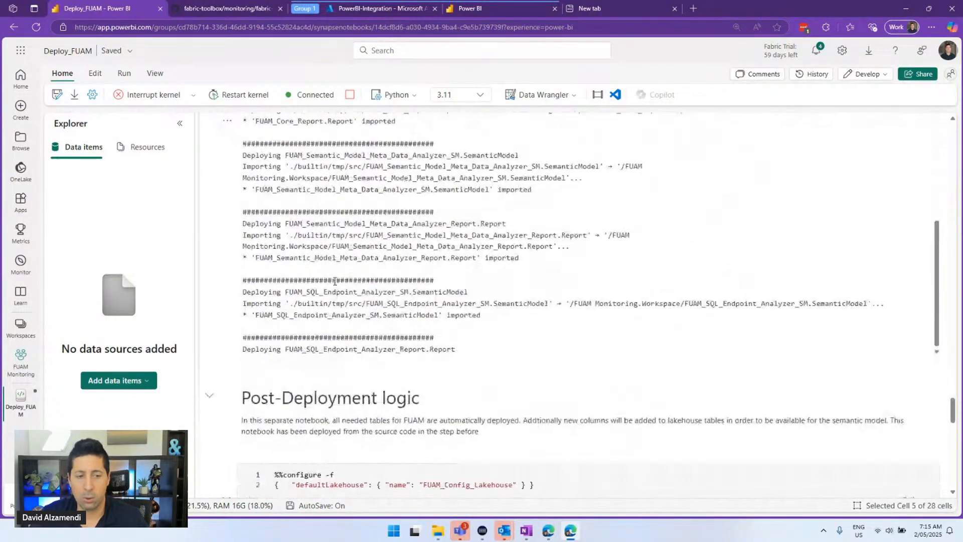
pyautogui.scroll(20, 335, 288)
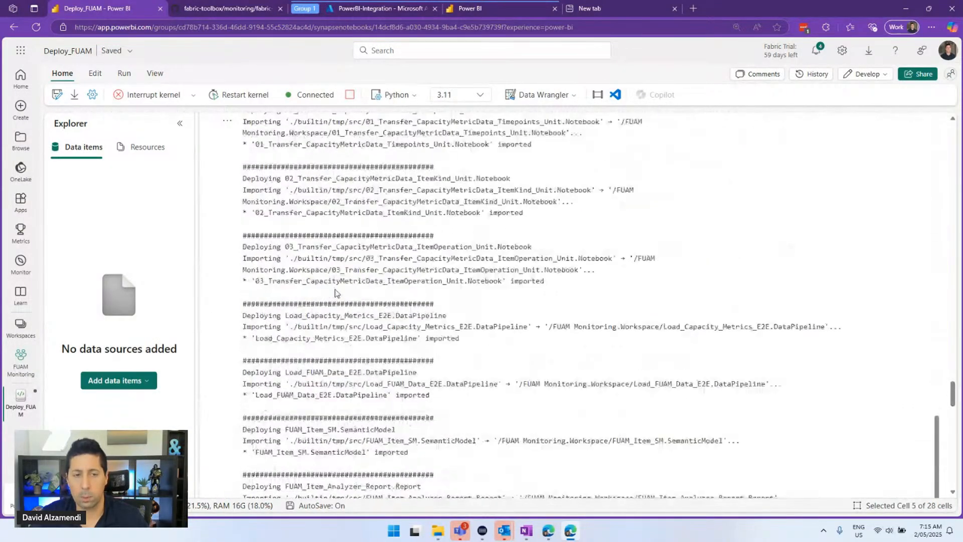
pyautogui.scroll(15, 351, 289)
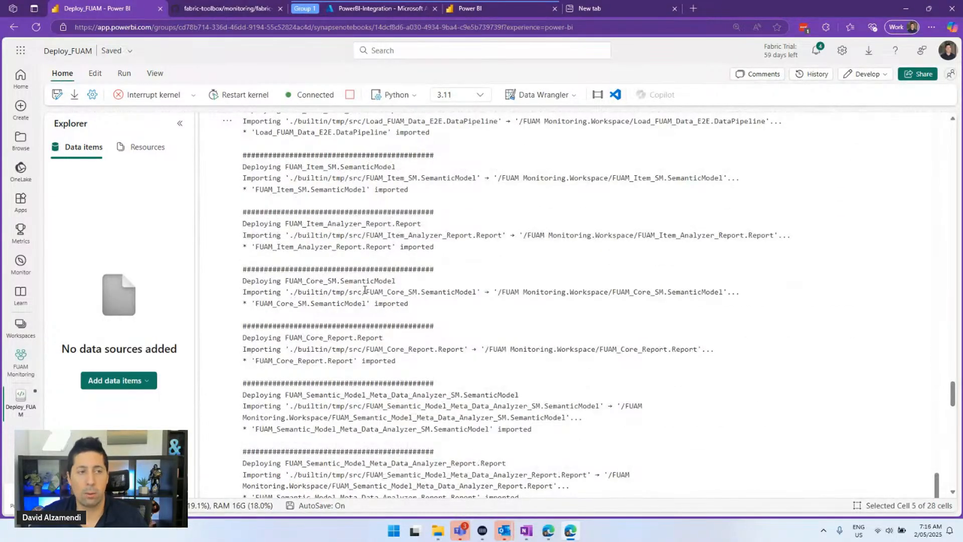
pyautogui.scroll(3, 401, 275)
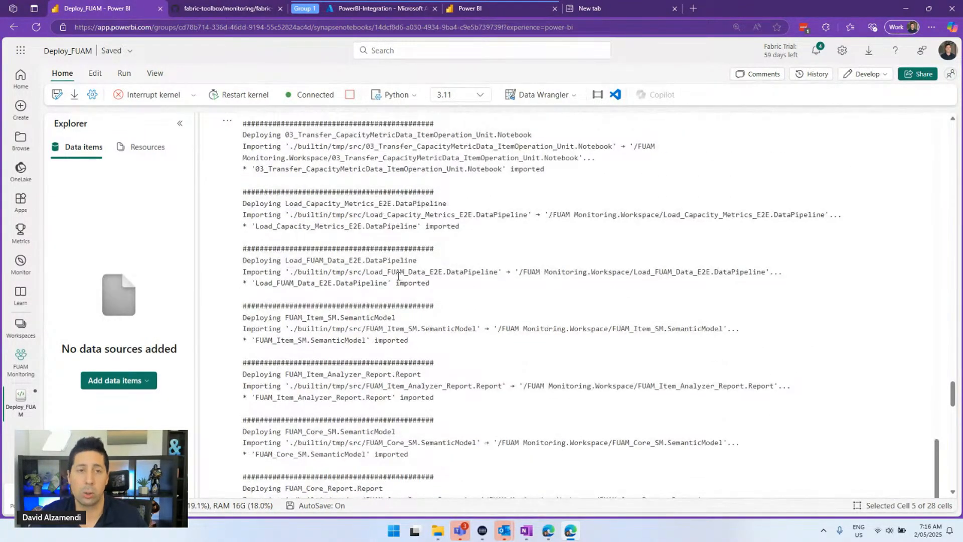
pyautogui.click(141, 147)
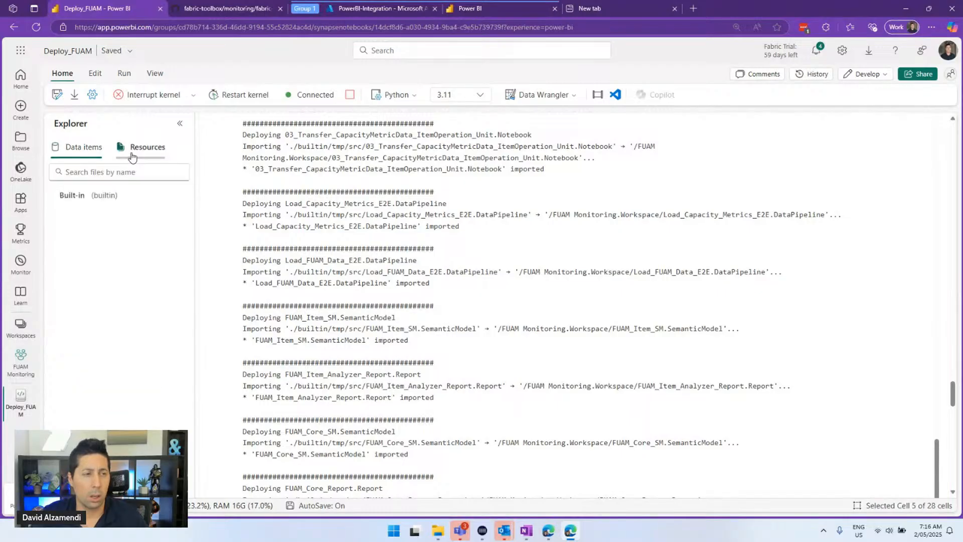
# Expand the Built-in resources and its config, data and src folders
pyautogui.click(57, 196)
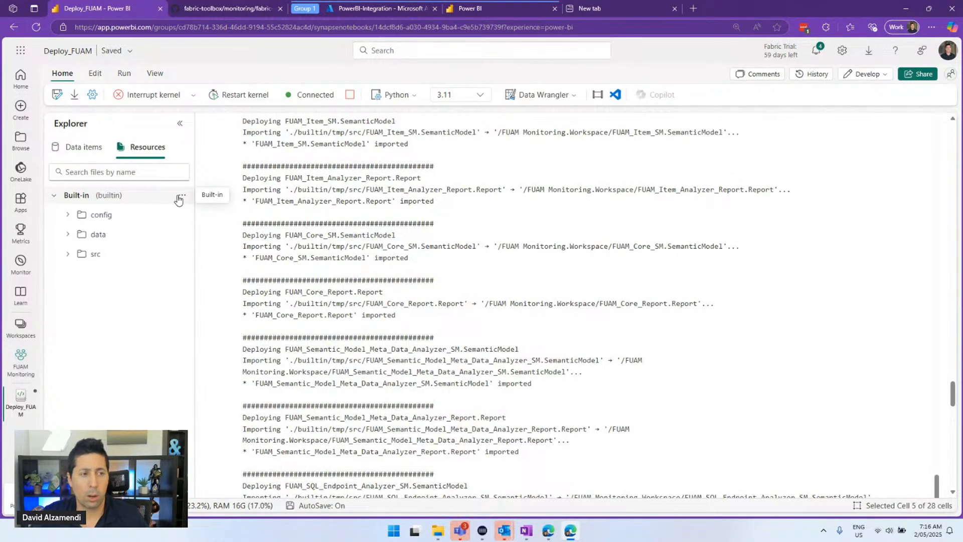
pyautogui.click(69, 215)
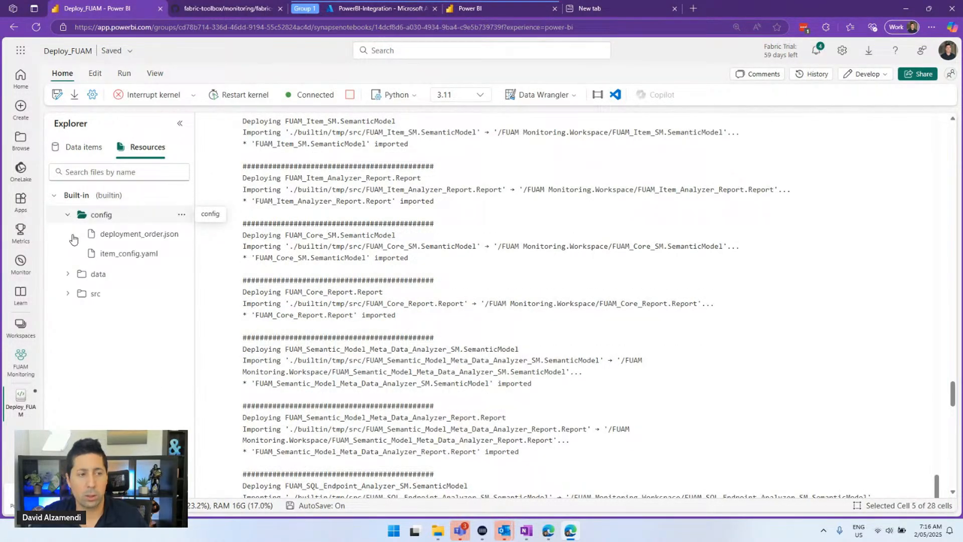
pyautogui.click(69, 274)
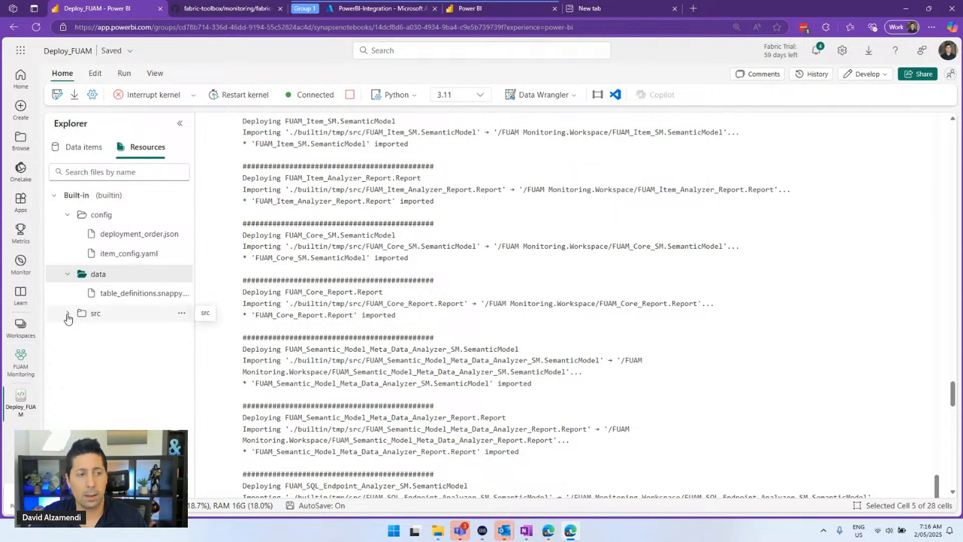
pyautogui.click(68, 313)
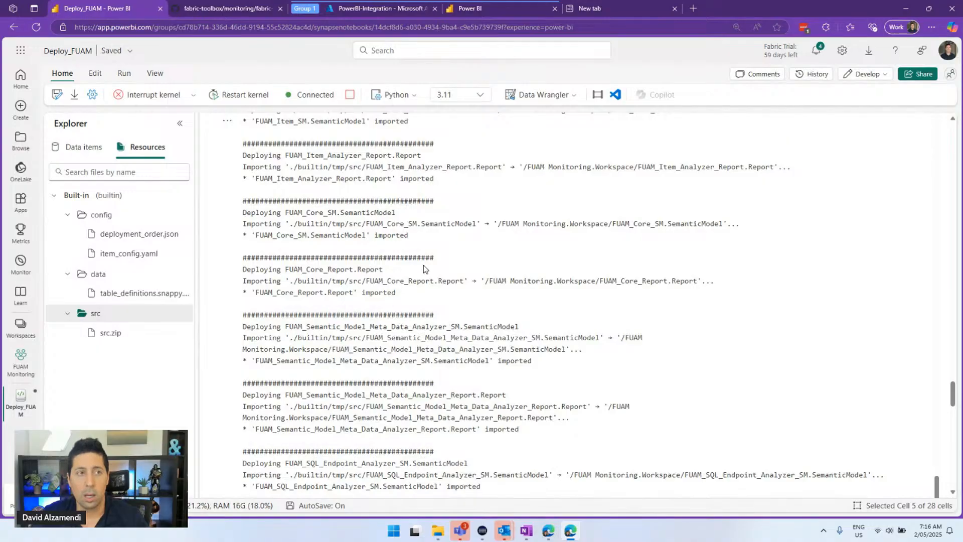
pyautogui.click(220, 8)
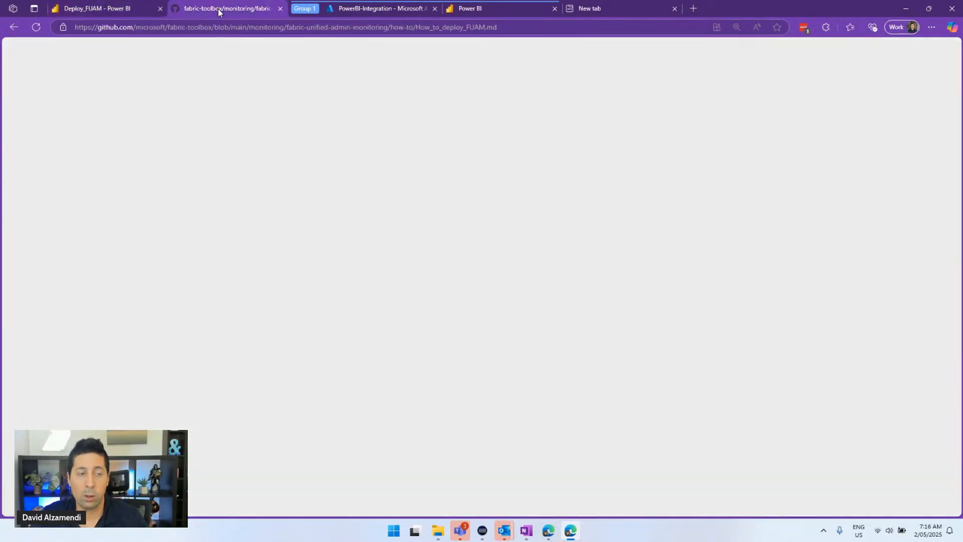
# Zoom out the guide and browse fabric-toolbox Issues: 27 open, 16 closed
pyautogui.hotkey('ctrl', '-')
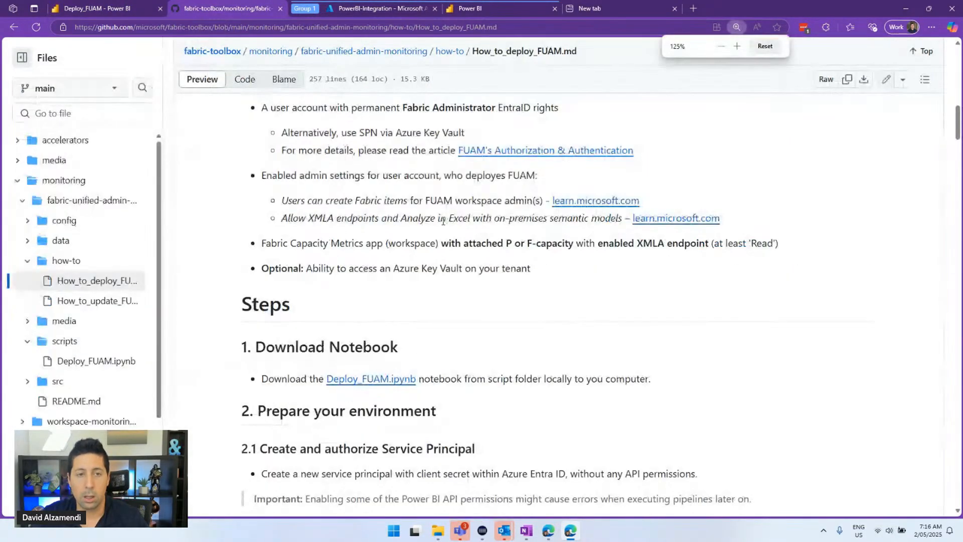
pyautogui.scroll(15, 421, 230)
pyautogui.scroll(1, 403, 246)
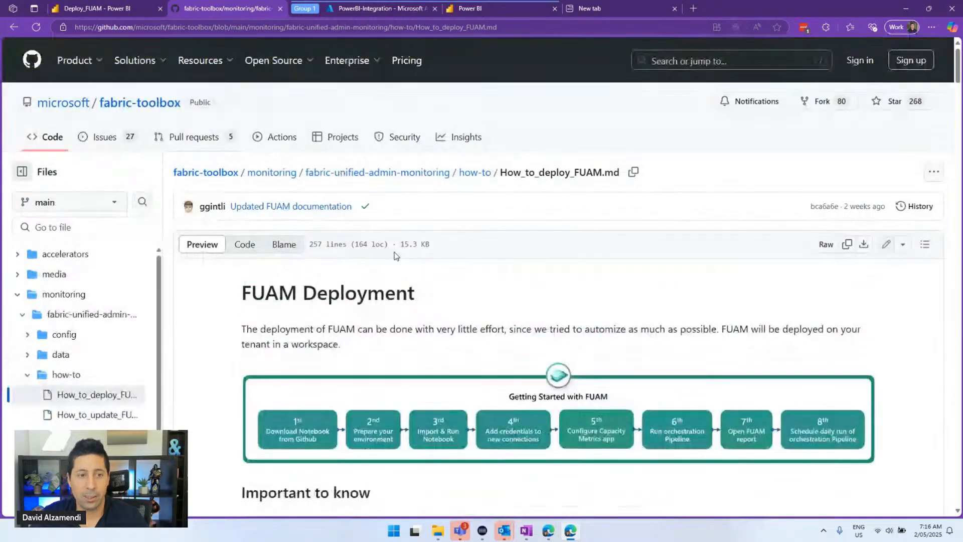
pyautogui.click(111, 139)
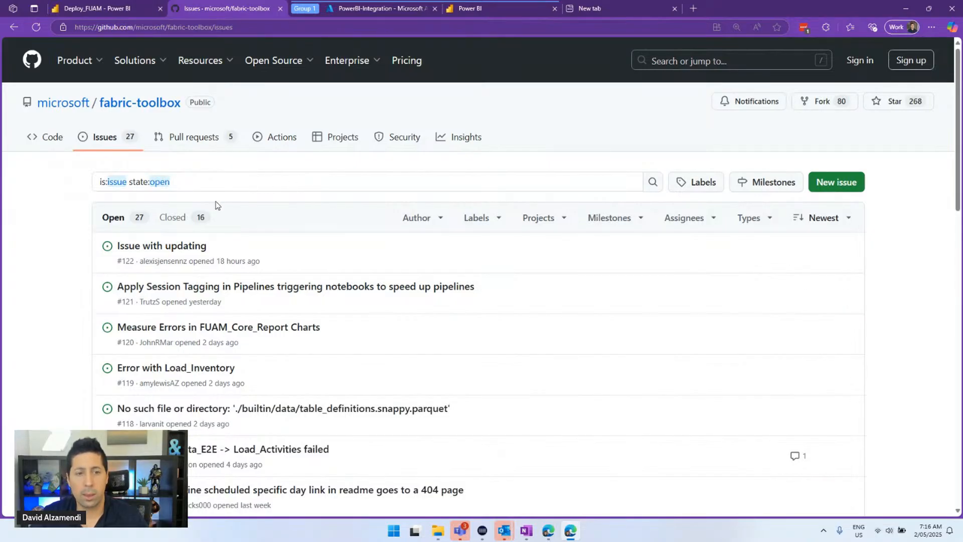
pyautogui.scroll(-20, 232, 209)
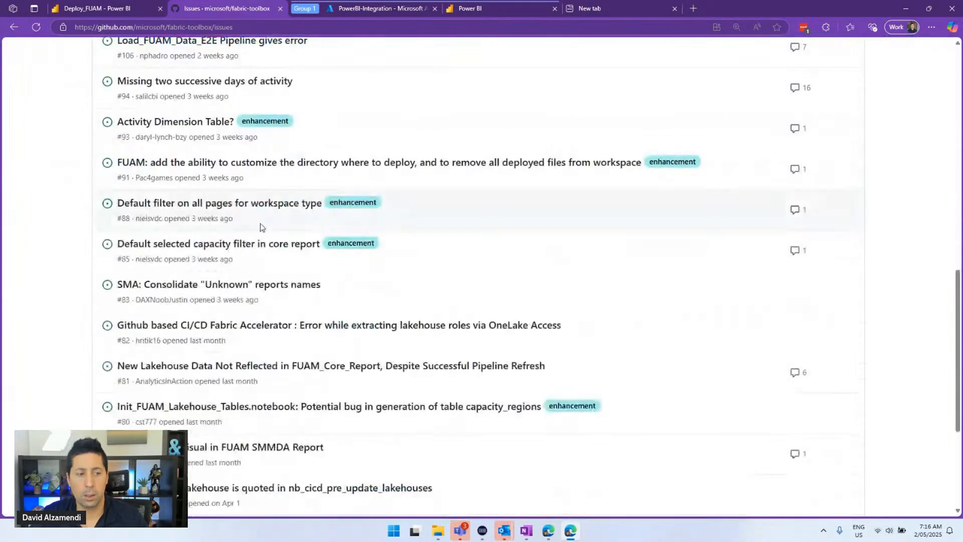
pyautogui.scroll(20, 256, 230)
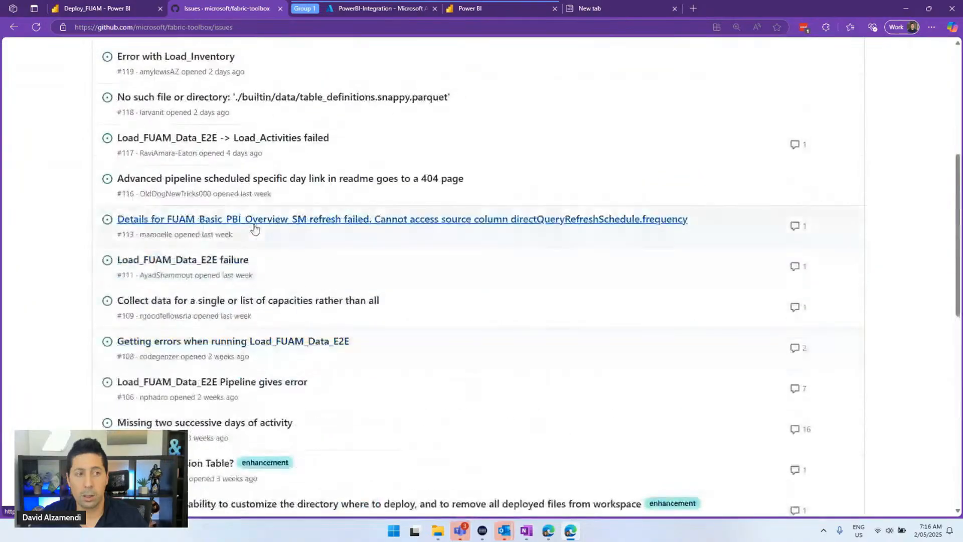
pyautogui.scroll(2, 255, 229)
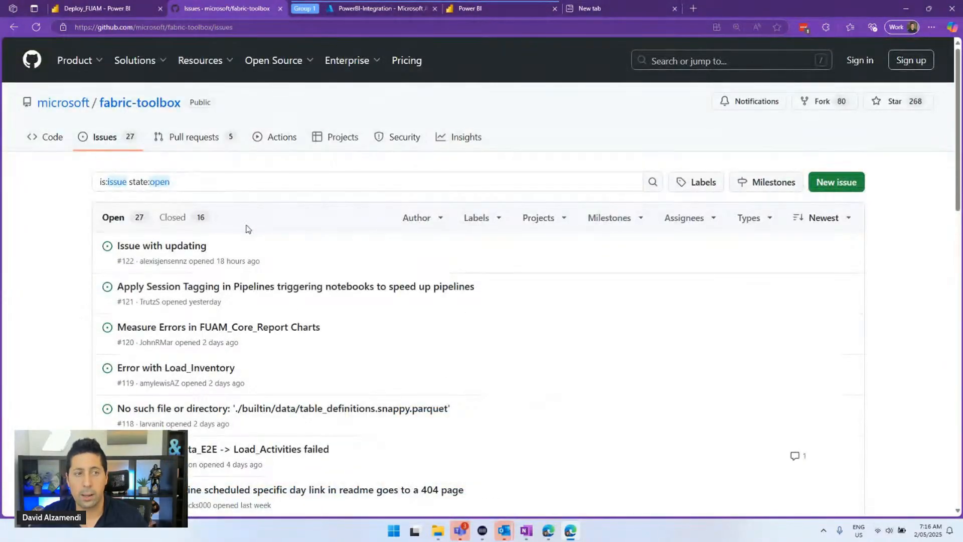
# Filter fabric-toolbox to its 16 closed issues and open issue #92 (missing table_definitions.snappy.parquet) in a new tab
pyautogui.click(174, 220)
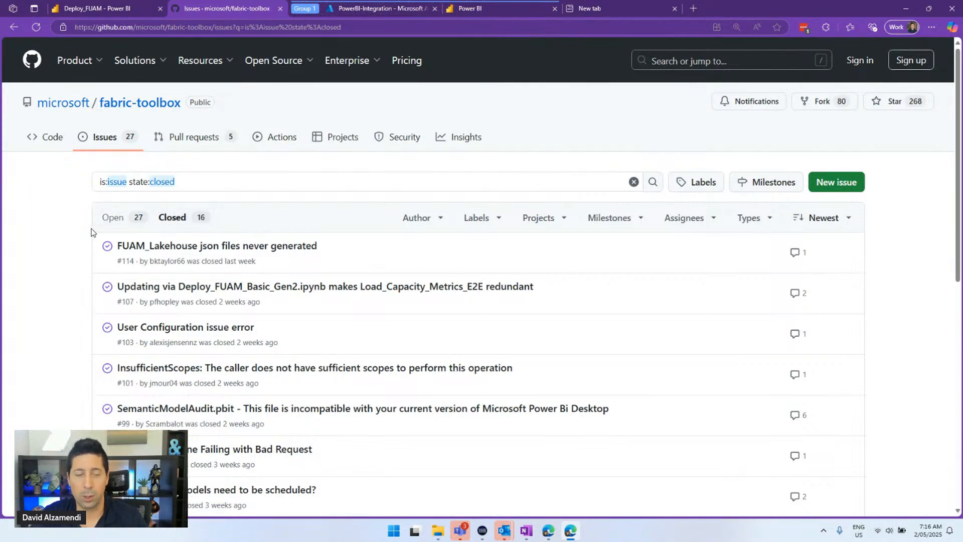
pyautogui.scroll(-6, 148, 205)
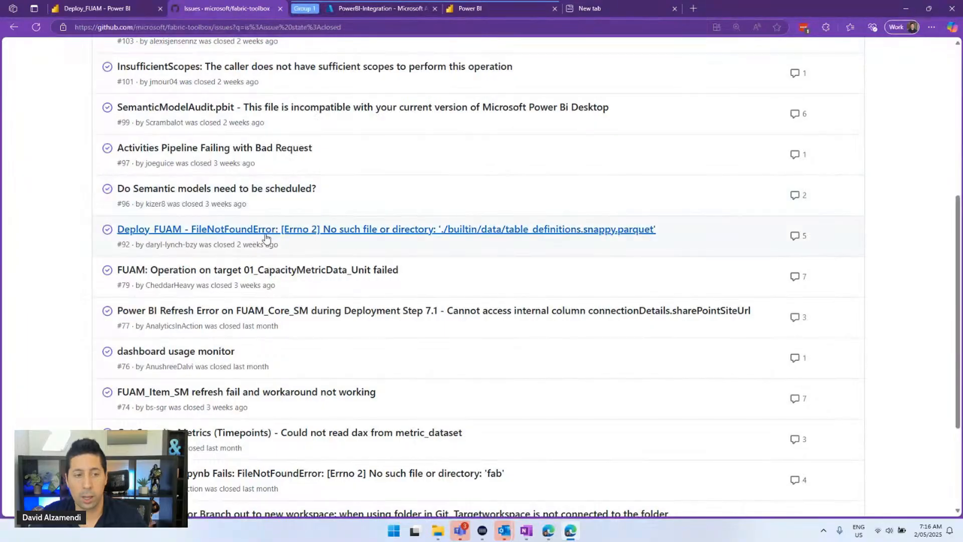
pyautogui.middleClick(641, 235)
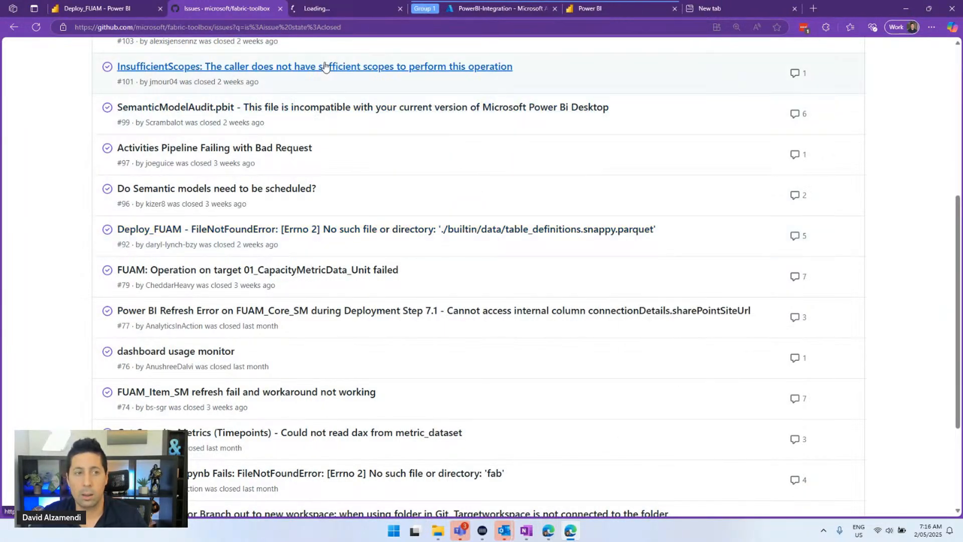
pyautogui.click(321, 10)
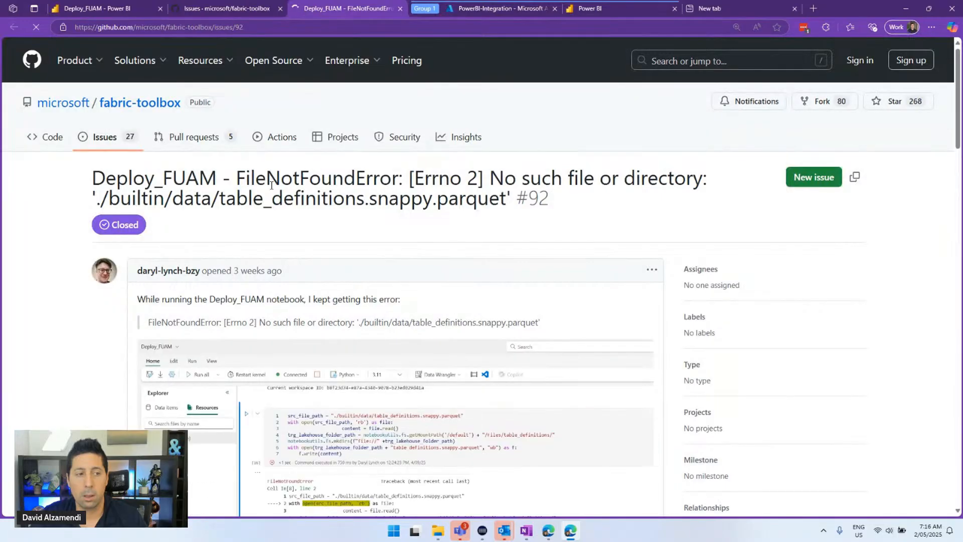
pyautogui.scroll(-6, 166, 199)
pyautogui.scroll(-4, 165, 198)
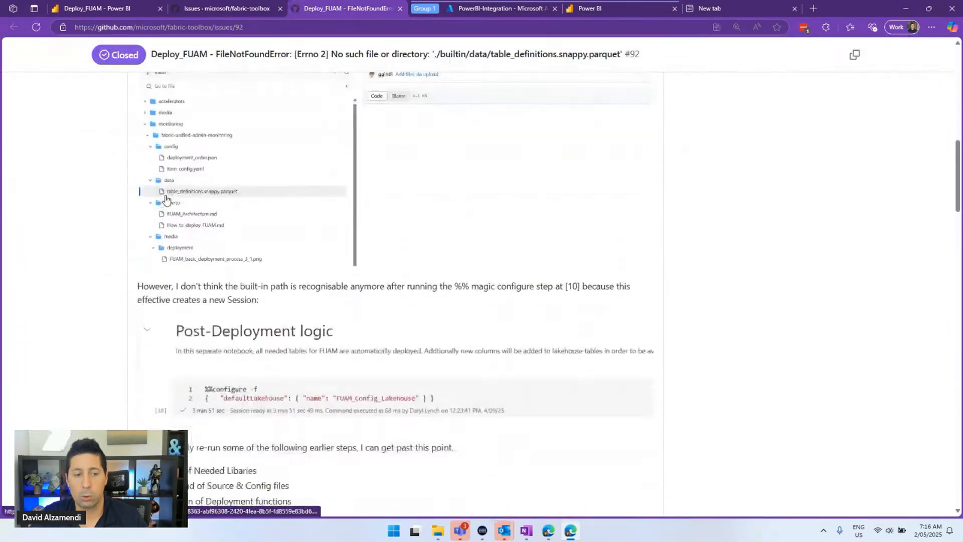
pyautogui.scroll(10, 166, 198)
pyautogui.scroll(-10, 318, 187)
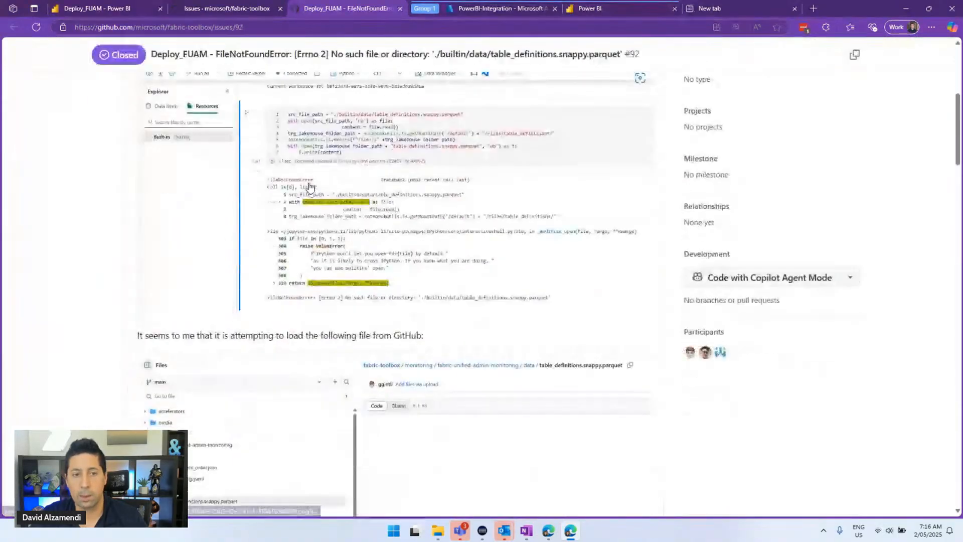
pyautogui.scroll(-8, 369, 217)
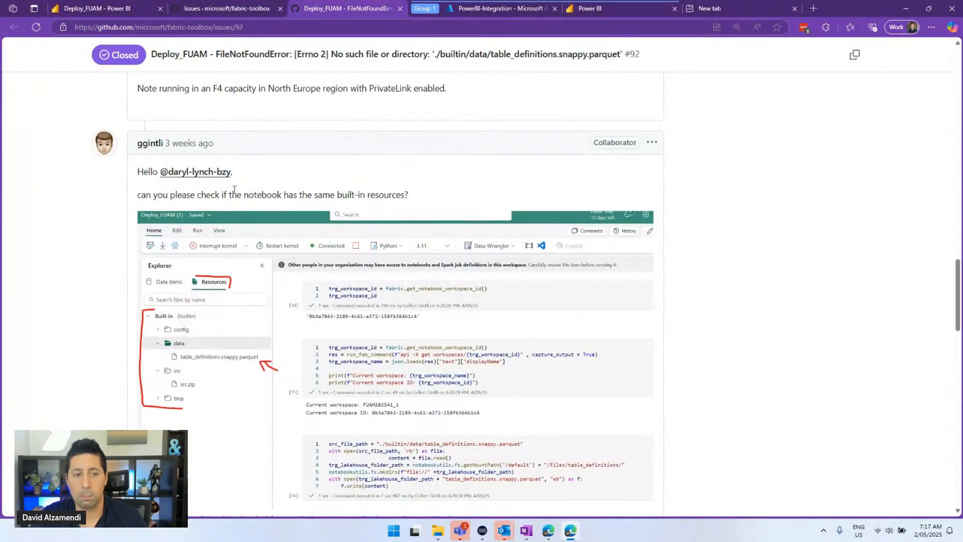
pyautogui.scroll(-4, 195, 168)
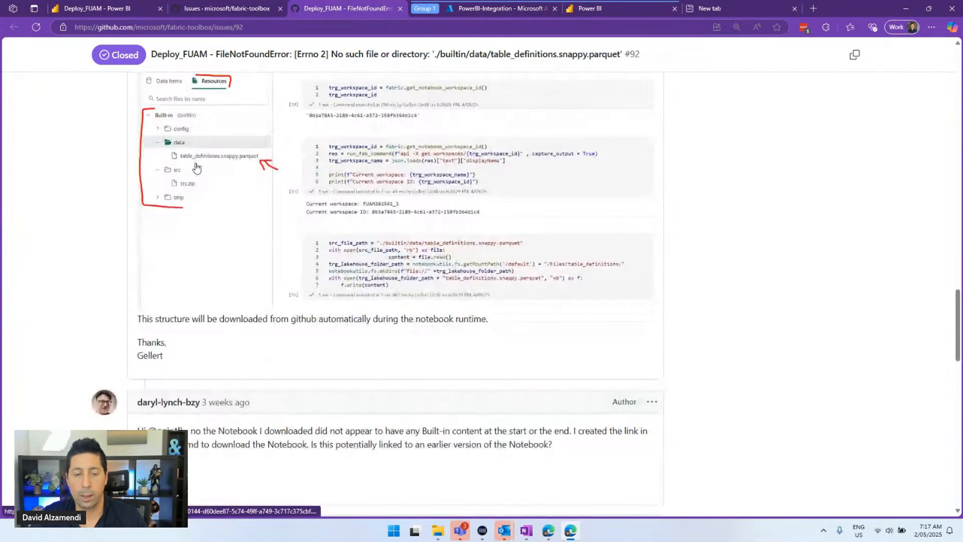
pyautogui.scroll(-2, 222, 179)
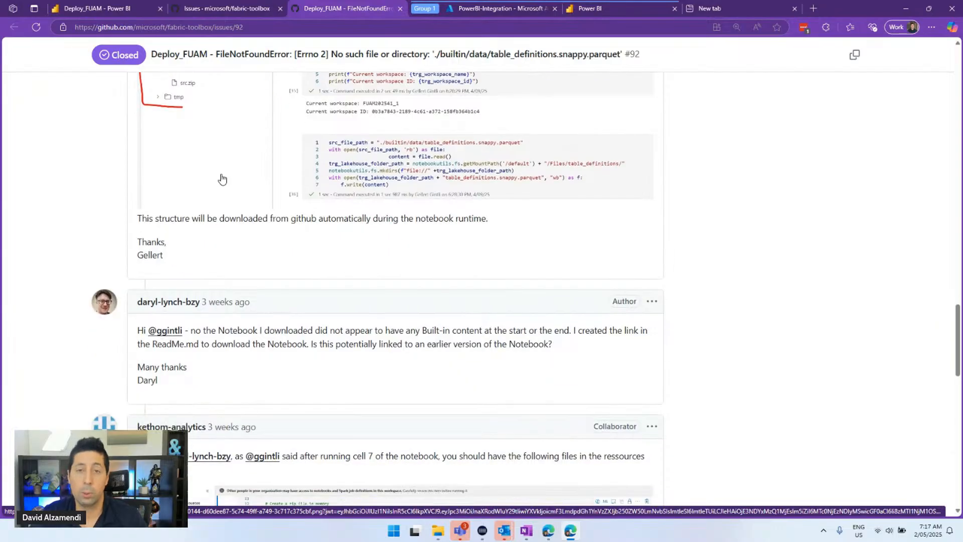
pyautogui.scroll(-5, 408, 243)
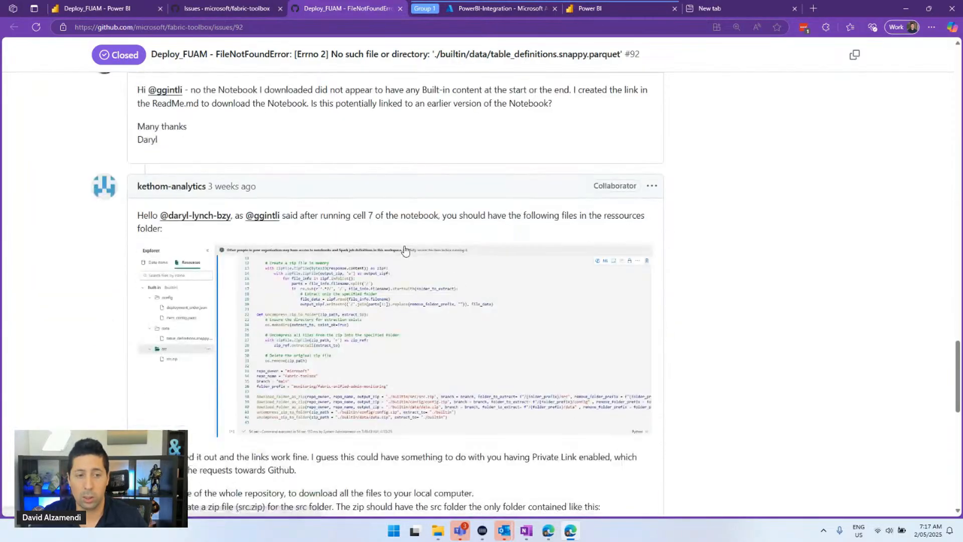
pyautogui.scroll(-12, 405, 249)
pyautogui.scroll(10, 393, 269)
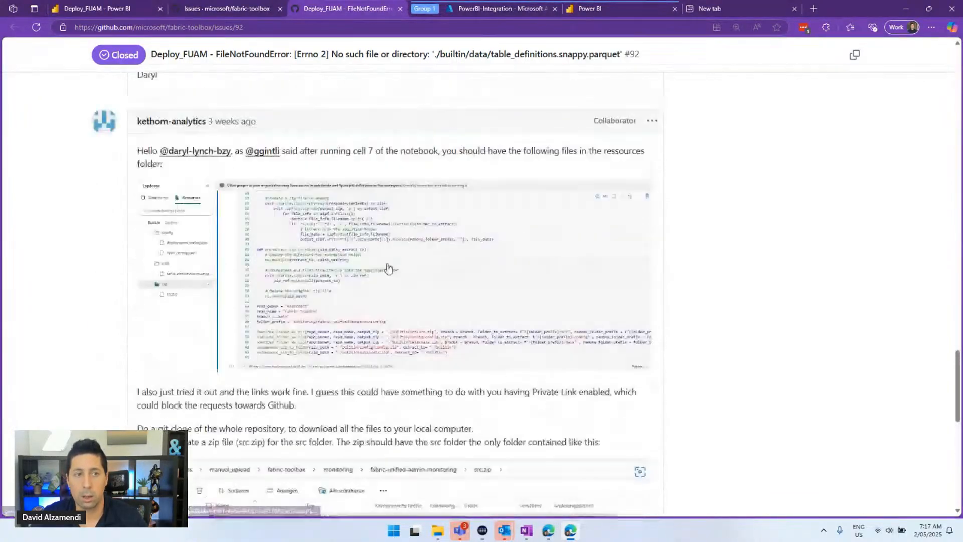
pyautogui.scroll(20, 387, 268)
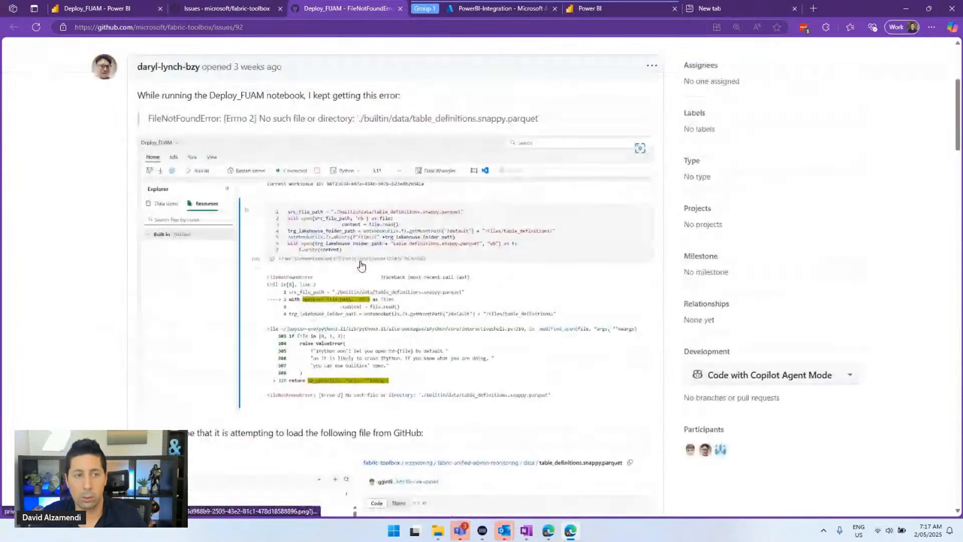
pyautogui.scroll(5, 361, 265)
pyautogui.click(218, 8)
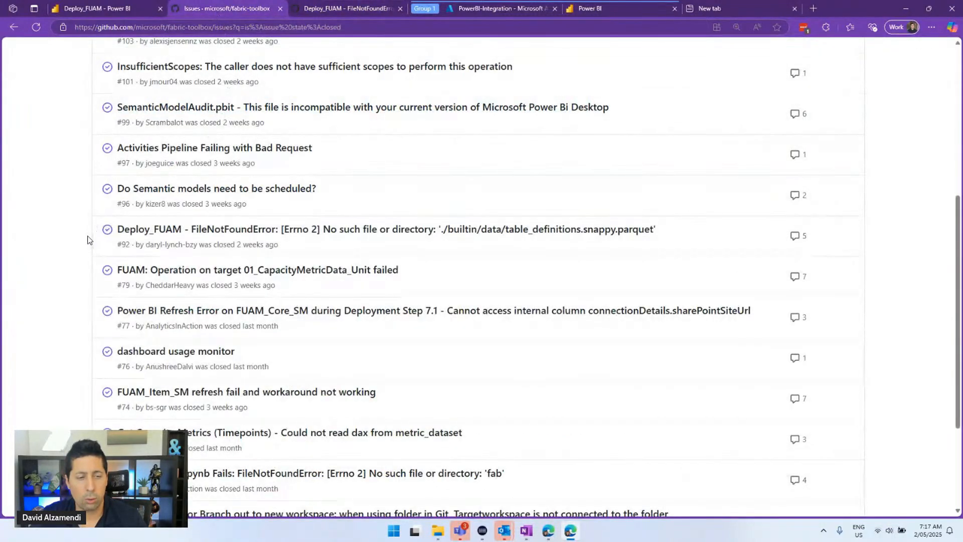
# Look through the closed issues list, then return to the Deploy_FUAM notebook showing the FUAM_SQL_Endpoint_Analyzer_Report import
pyautogui.scroll(-2, 90, 238)
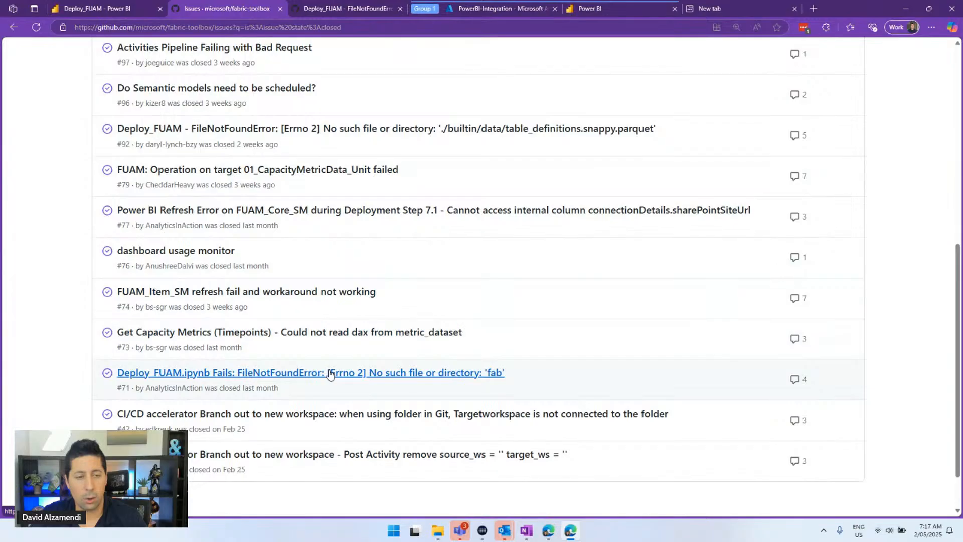
pyautogui.moveTo(318, 377)
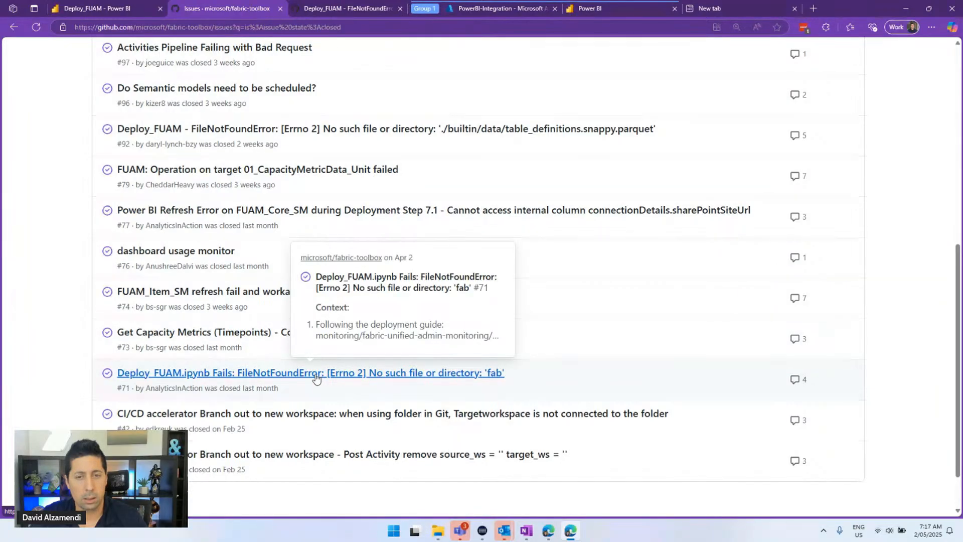
pyautogui.scroll(3, 590, 371)
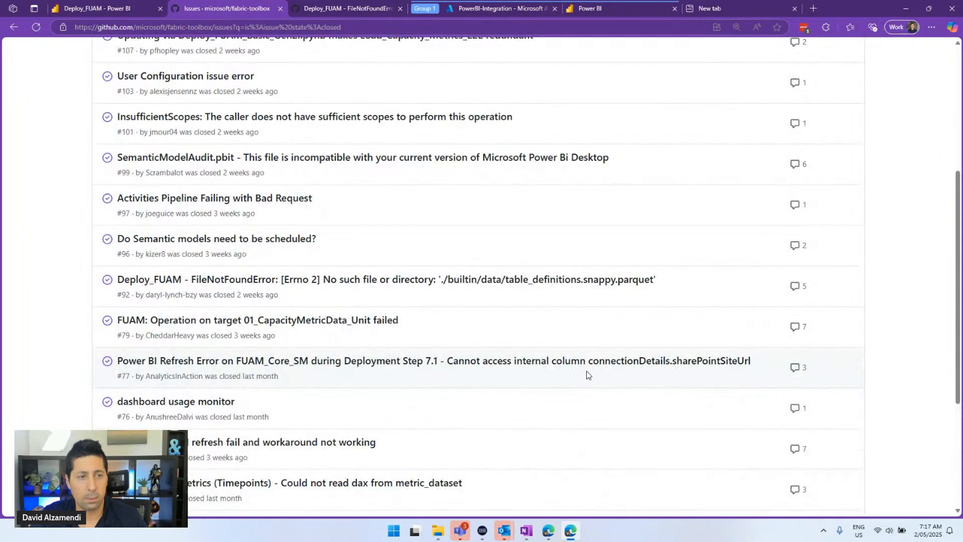
pyautogui.scroll(2, 586, 371)
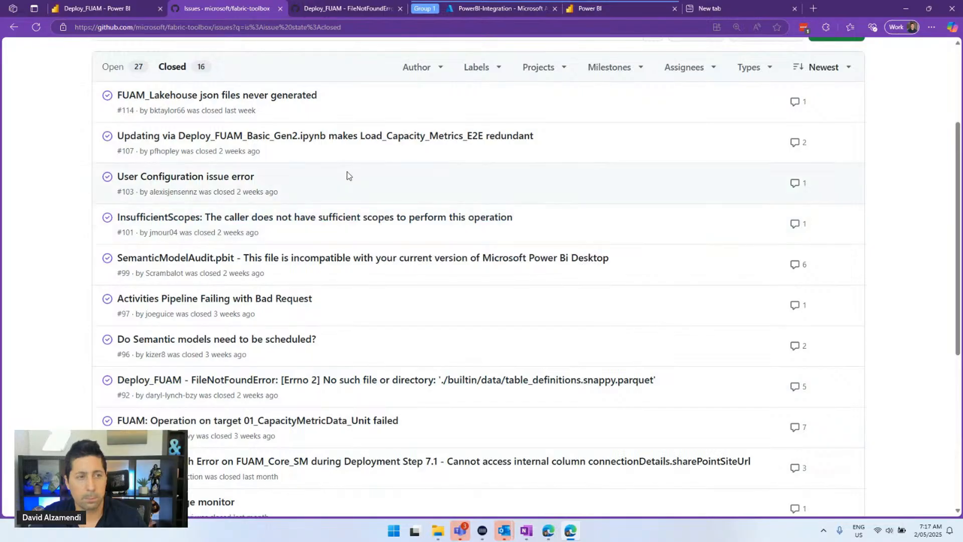
pyautogui.scroll(1, 350, 176)
pyautogui.scroll(-1, 350, 176)
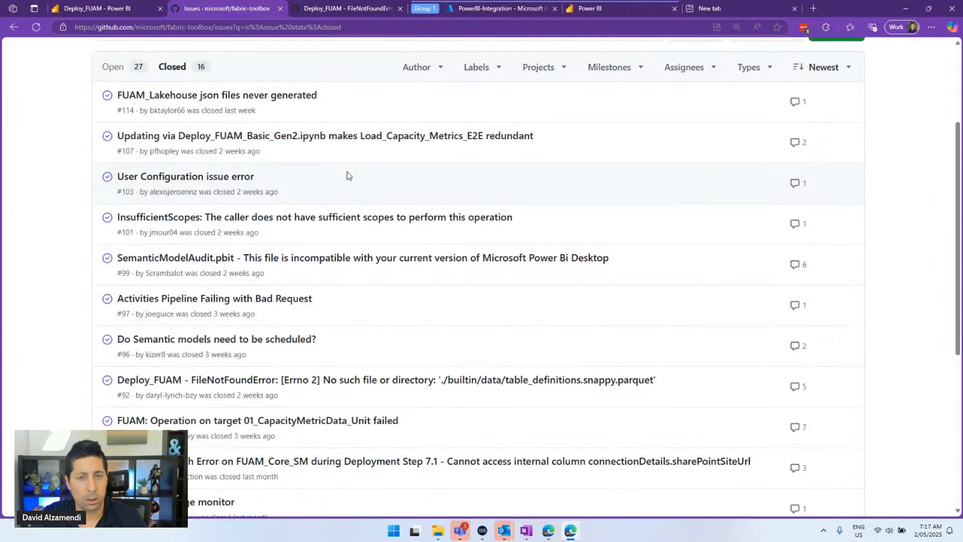
pyautogui.scroll(-1, 349, 180)
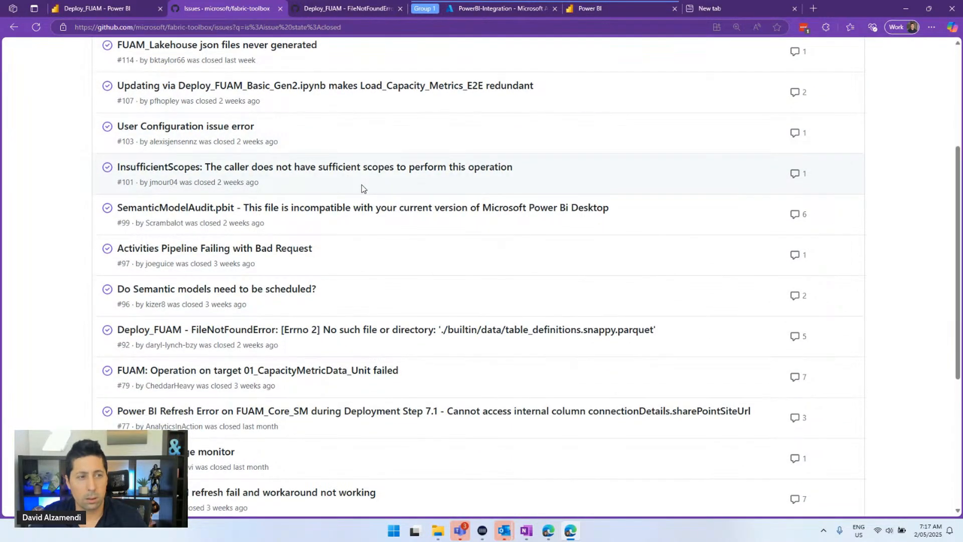
pyautogui.scroll(-1, 362, 189)
pyautogui.scroll(-1, 359, 189)
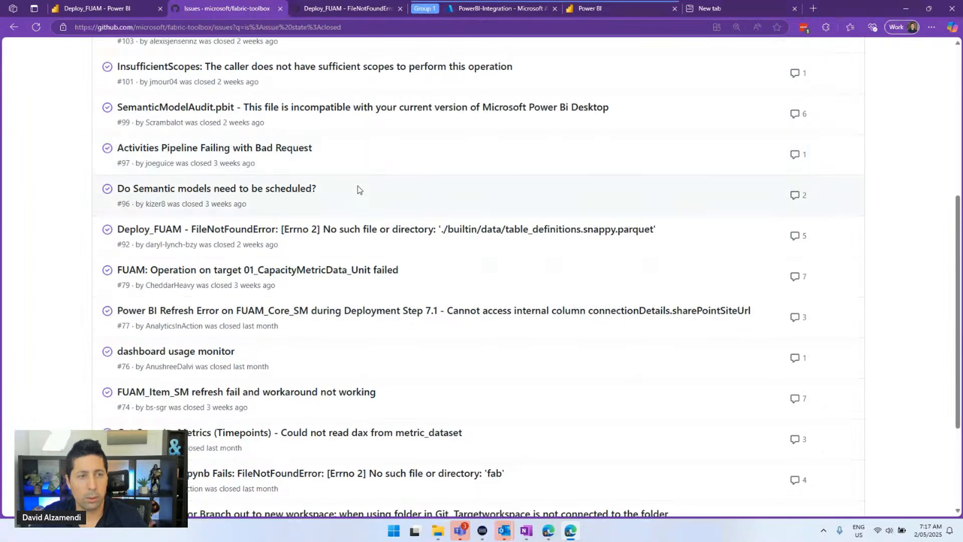
pyautogui.scroll(-2, 357, 190)
pyautogui.scroll(-1, 383, 183)
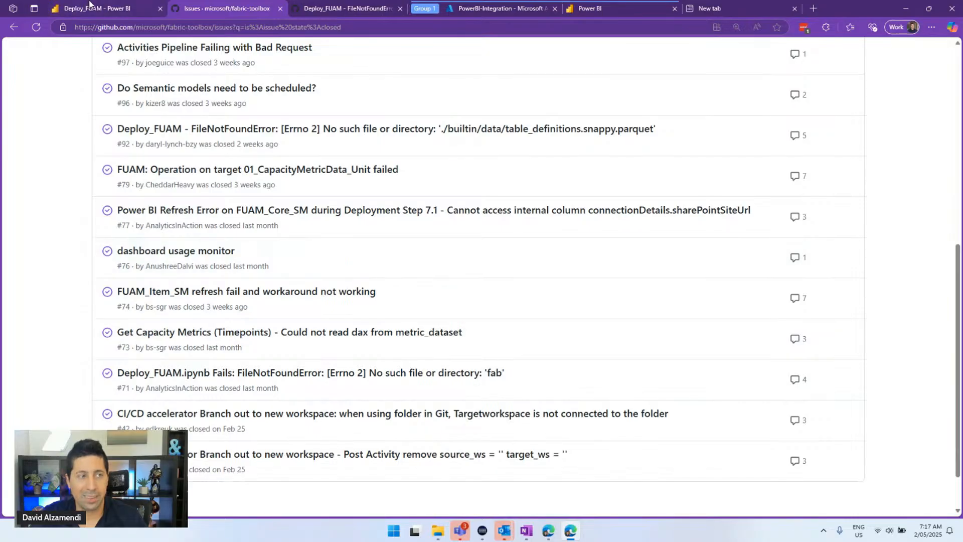
pyautogui.click(97, 7)
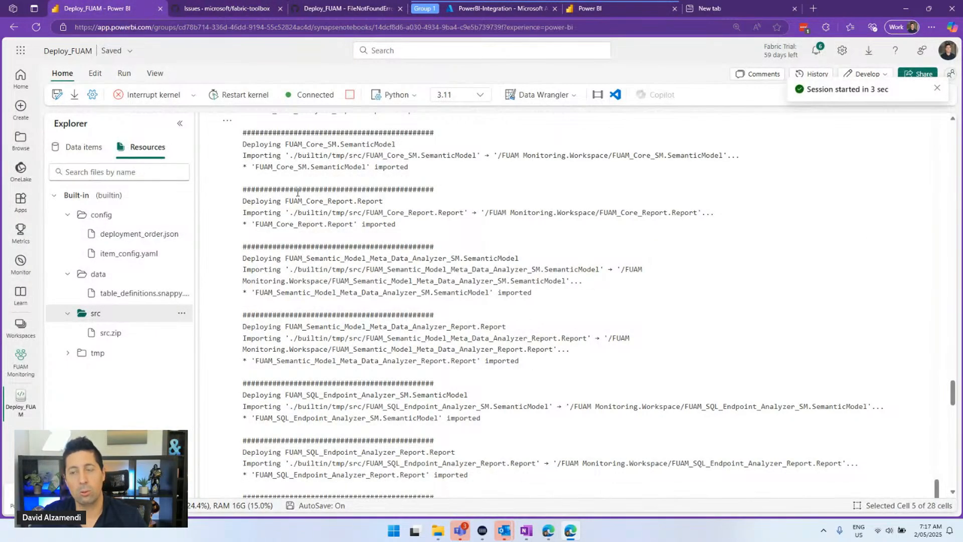
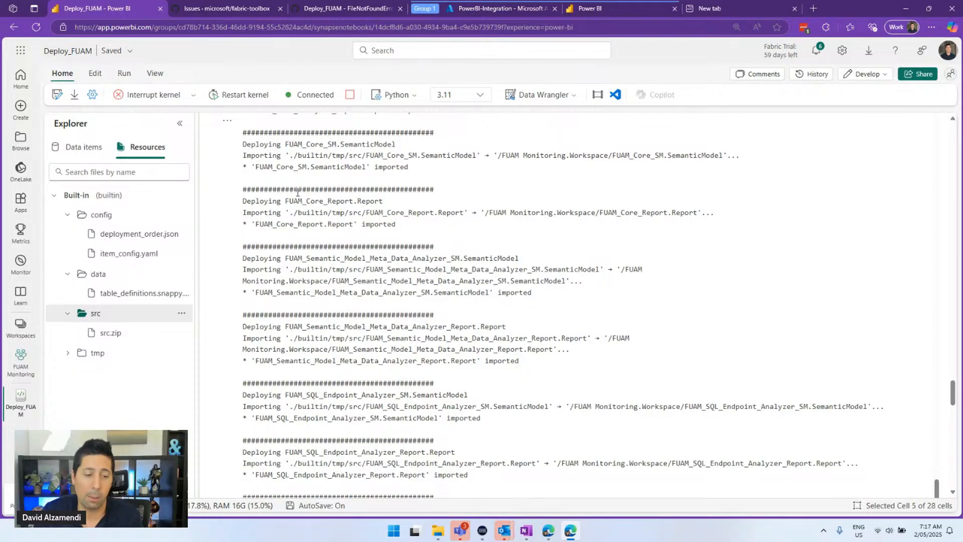
# Filter the fabric-toolbox issues to the 16 closed ones and scroll through the list
pyautogui.click(229, 8)
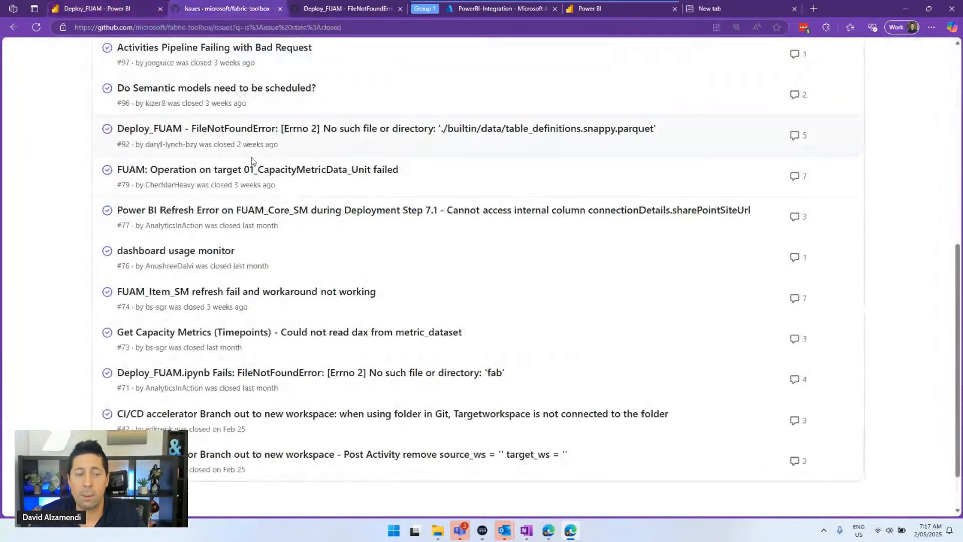
pyautogui.scroll(8, 241, 180)
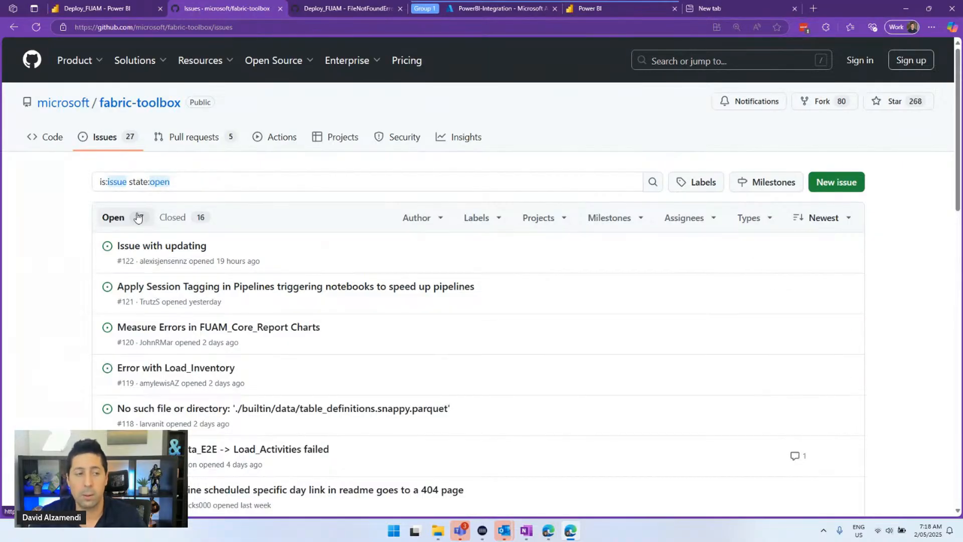
pyautogui.click(170, 218)
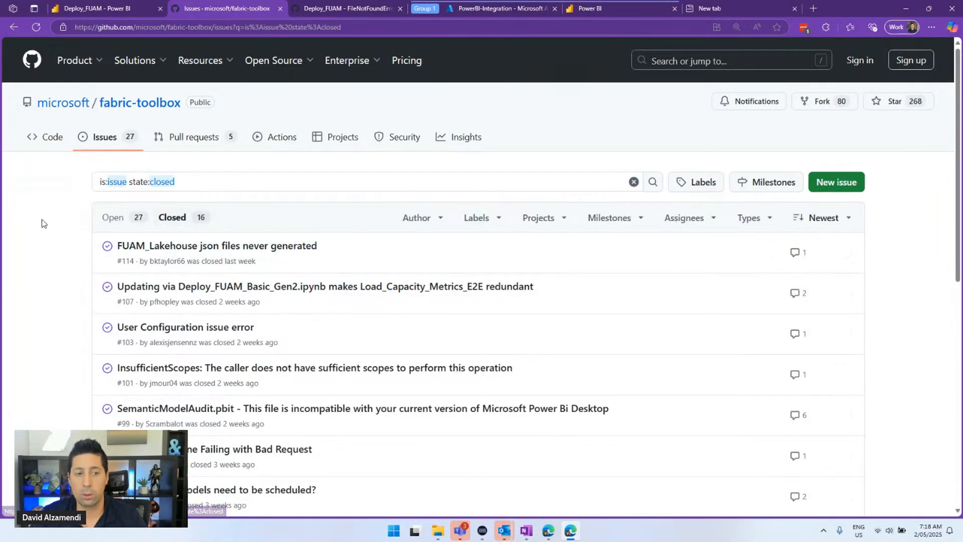
pyautogui.scroll(-8, 42, 217)
pyautogui.scroll(-2, 41, 217)
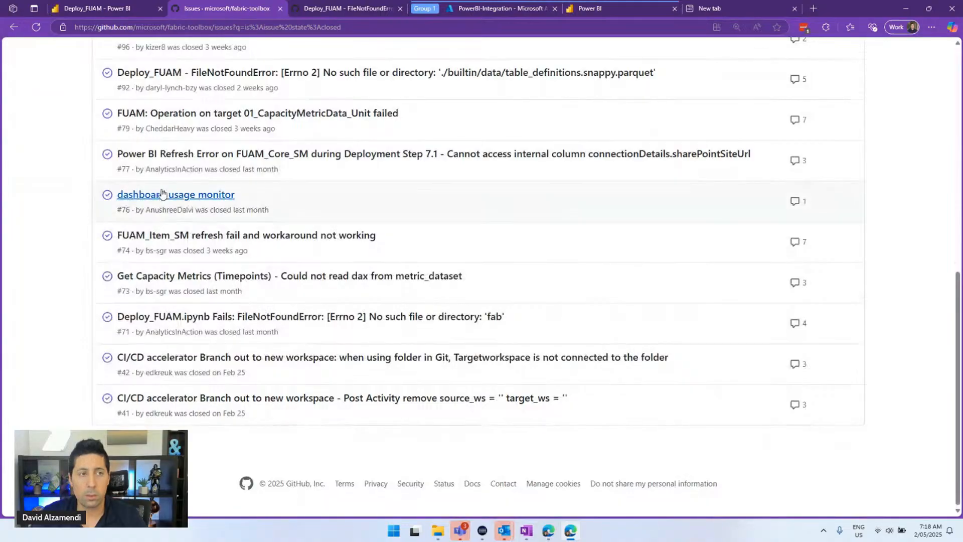
# Scroll Deploy_FUAM down to the running time.sleep and Refresh Semantic Models cells
pyautogui.click(116, 7)
pyautogui.scroll(-5, 250, 294)
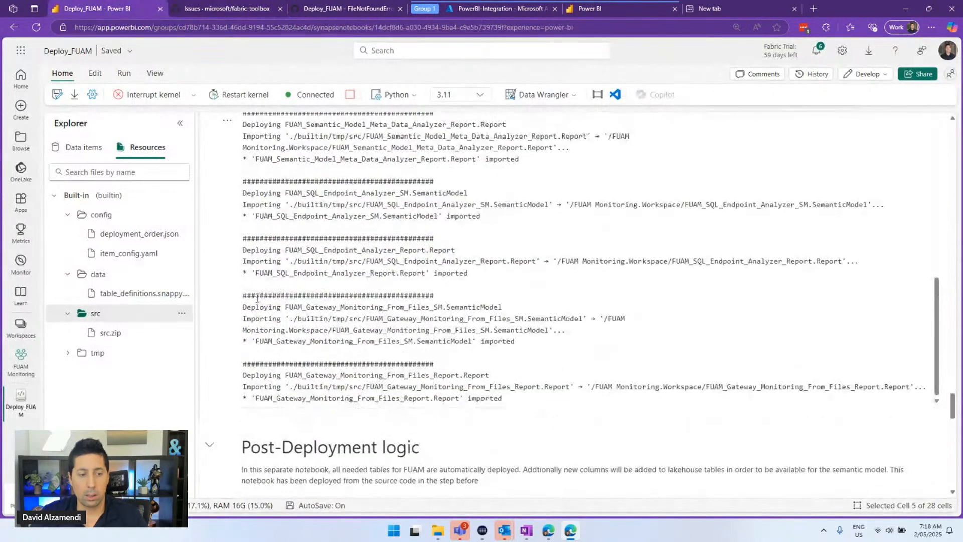
pyautogui.scroll(-10, 271, 182)
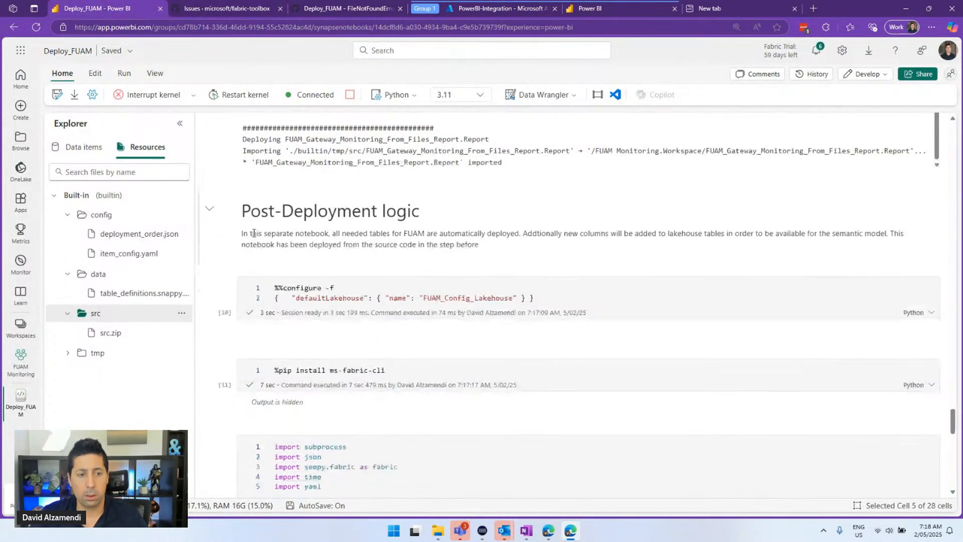
pyautogui.scroll(-10, 259, 216)
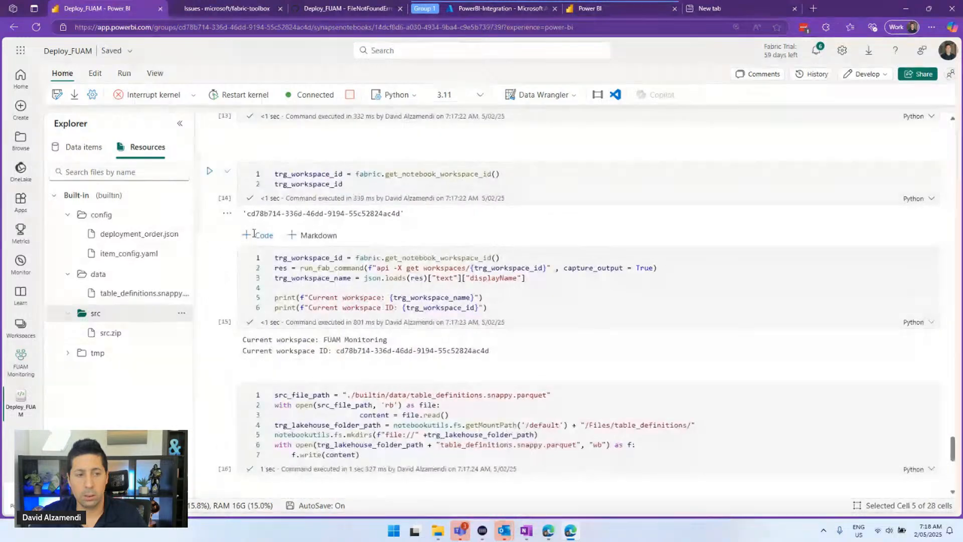
pyautogui.scroll(-3, 266, 197)
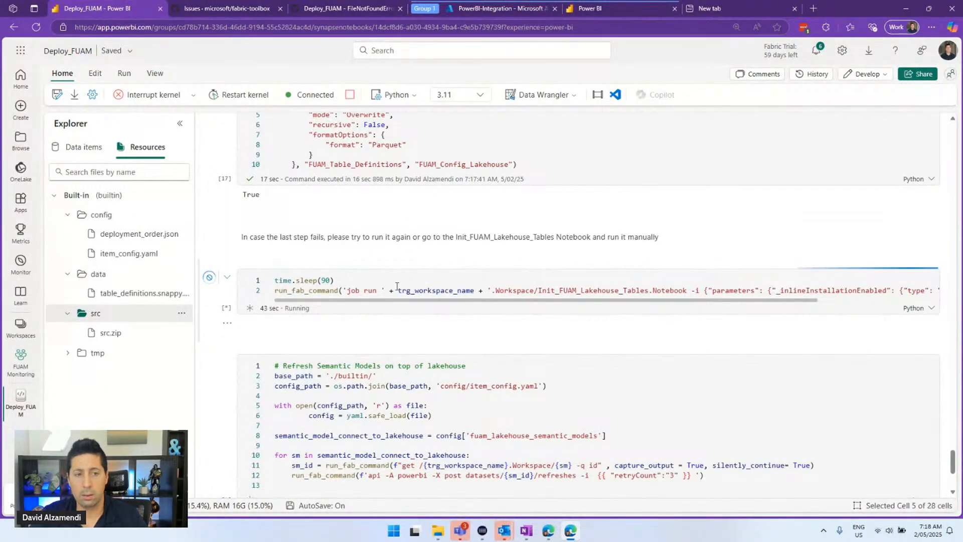
pyautogui.scroll(-1, 399, 273)
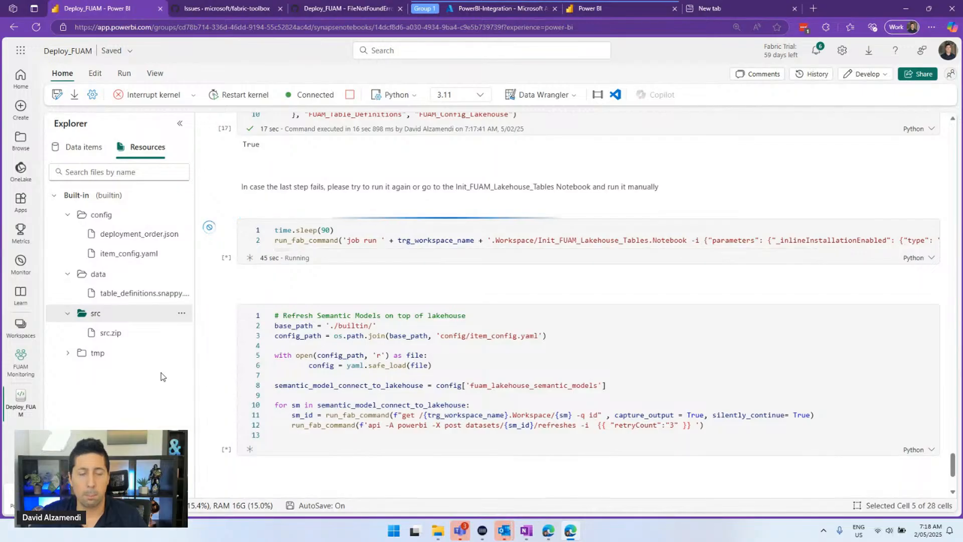
# Browse the FUAM Monitoring workspace's deployed notebooks, lakehouses, semantic models and pipelines, then return to Deploy_FUAM
pyautogui.click(26, 374)
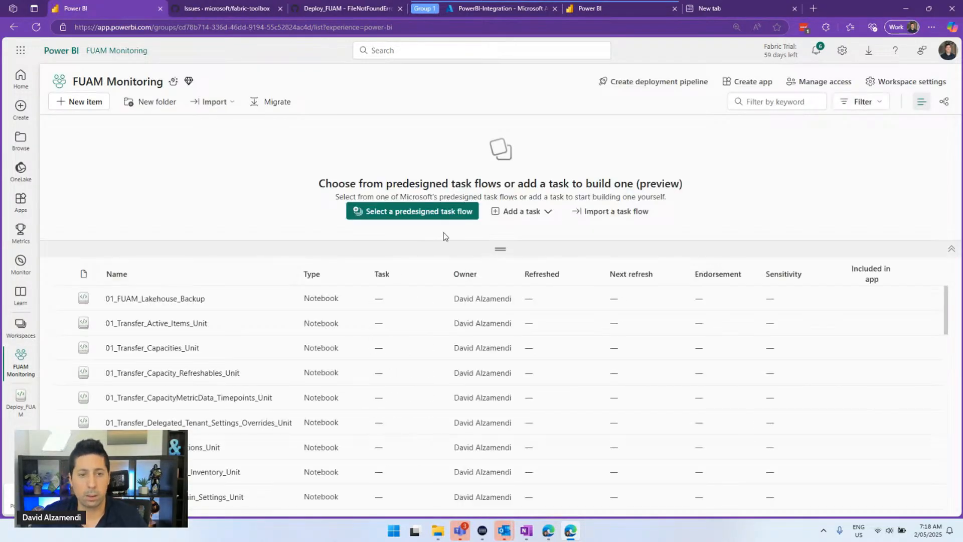
pyautogui.moveTo(451, 246); pyautogui.dragTo(452, 140)
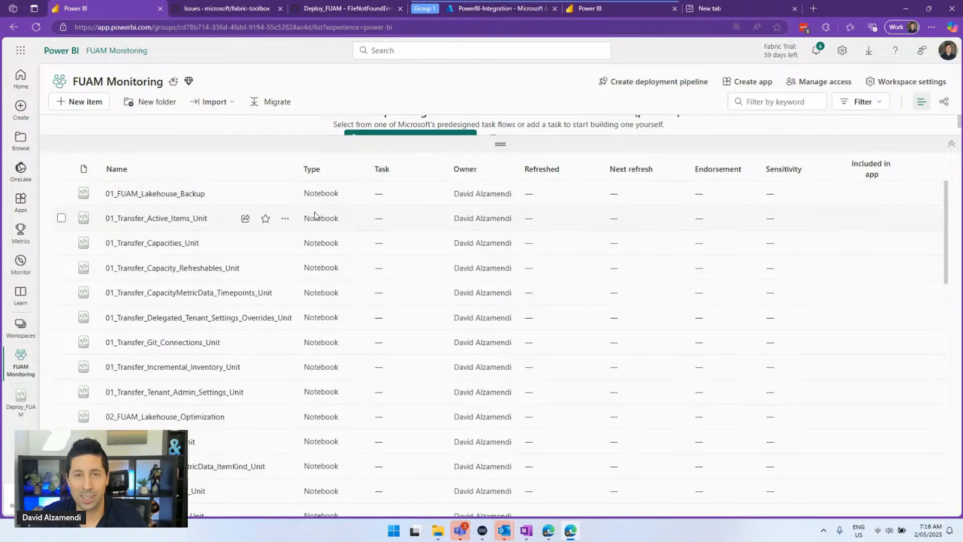
pyautogui.scroll(-10, 328, 249)
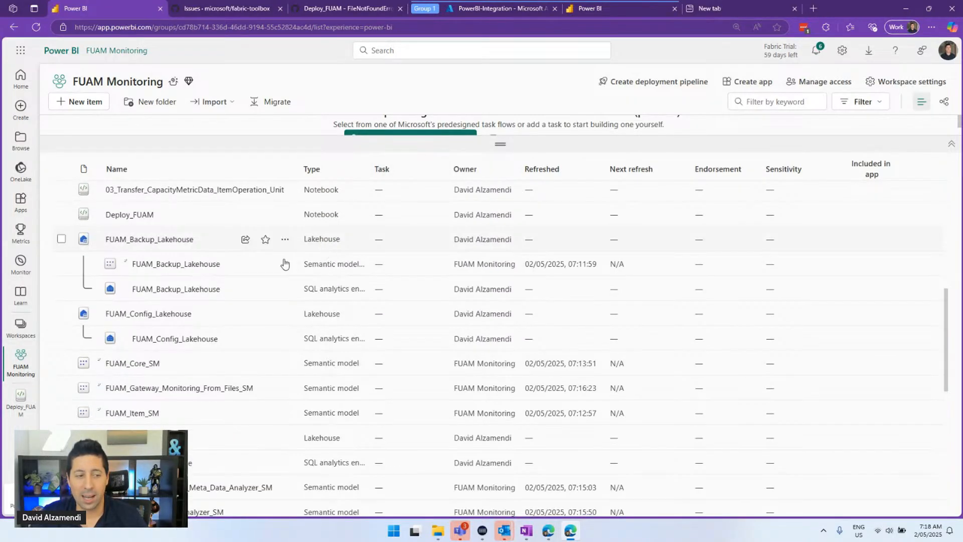
pyautogui.scroll(-10, 254, 269)
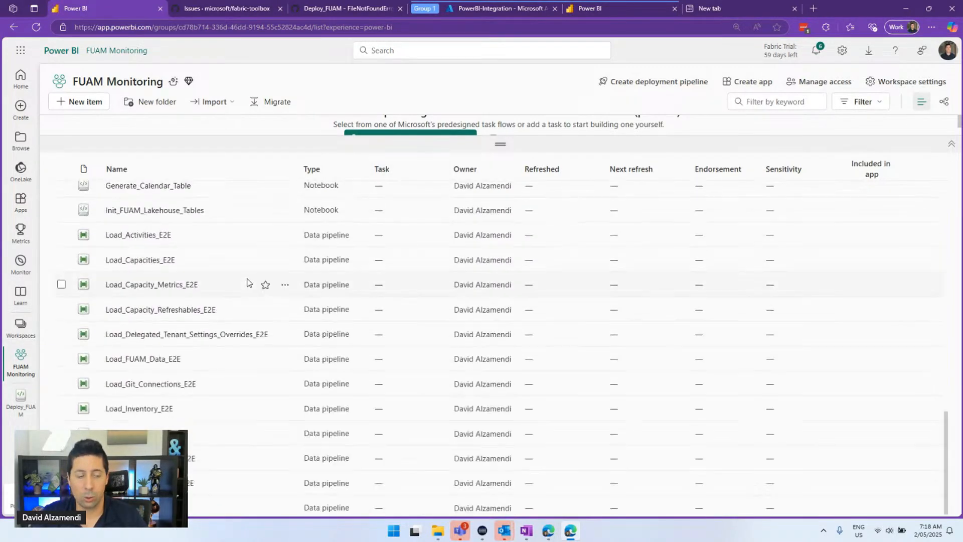
pyautogui.scroll(15, 222, 430)
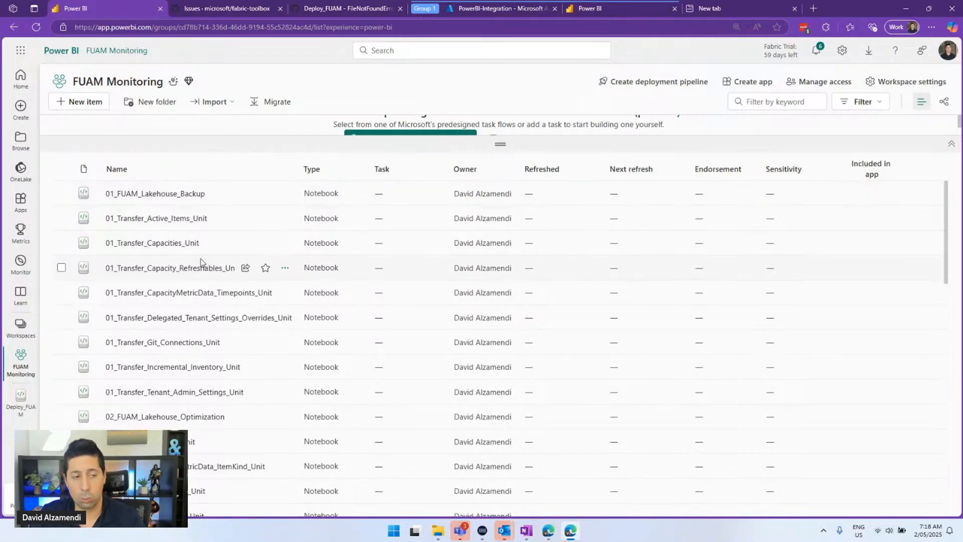
pyautogui.scroll(-10, 195, 276)
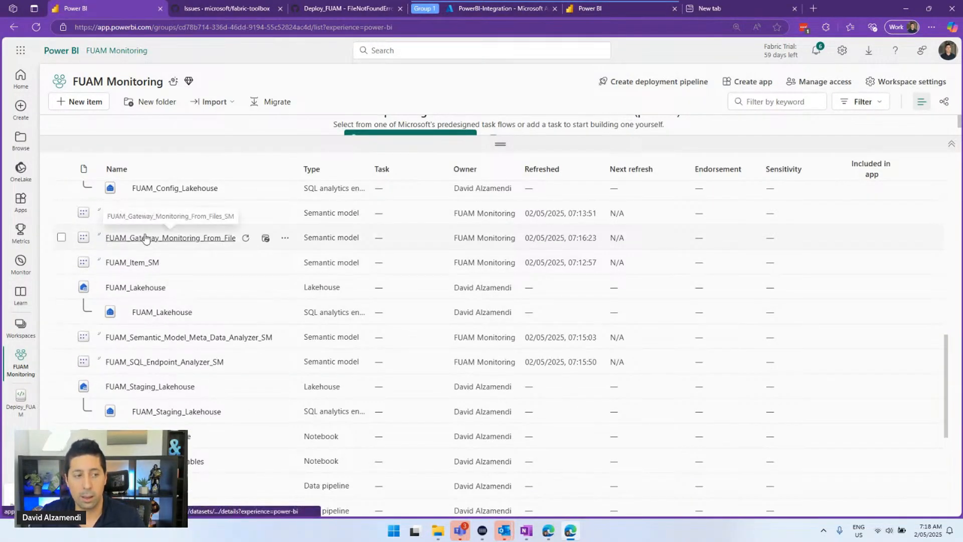
pyautogui.scroll(-3, 224, 401)
pyautogui.moveTo(218, 364)
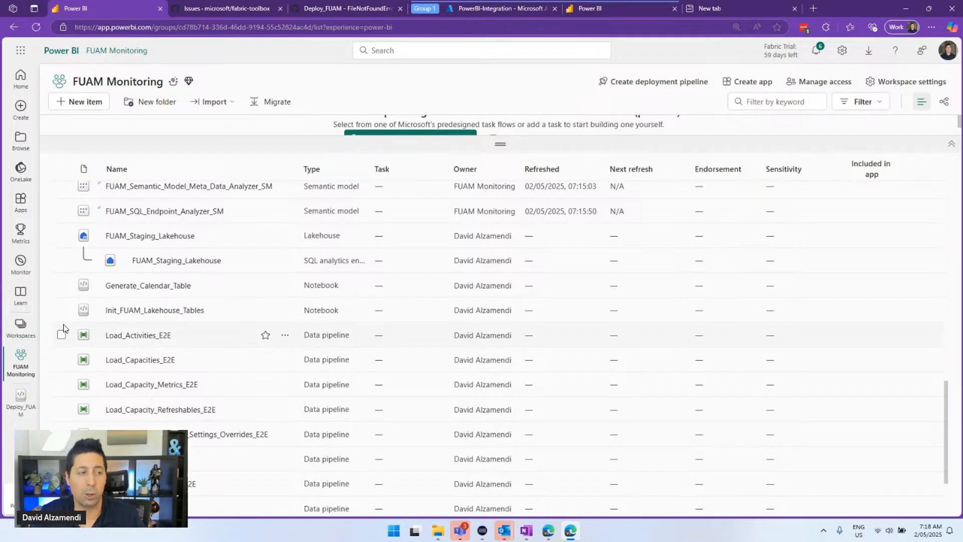
pyautogui.click(21, 400)
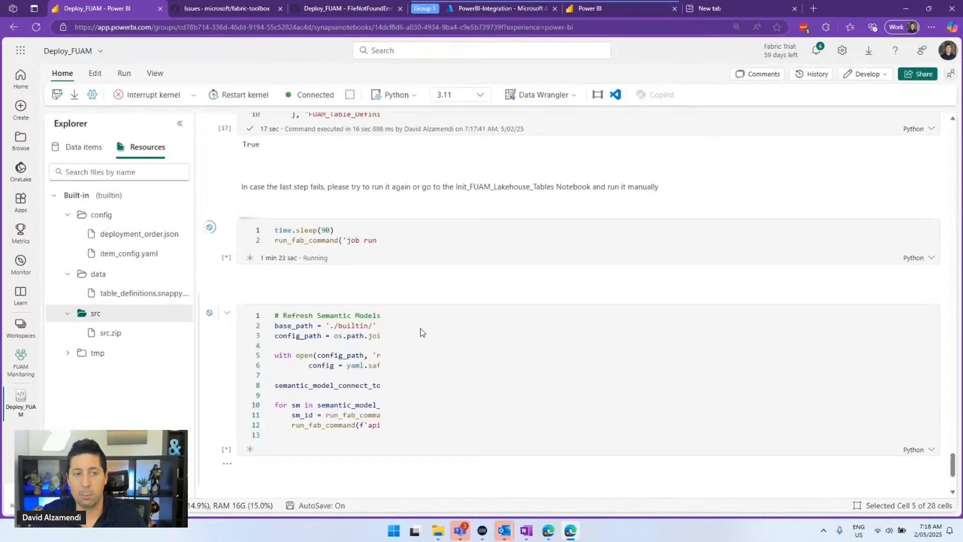
# Find the pbi-service-api admin connection name in the create_or_get_connection output and open Settings
pyautogui.scroll(20, 420, 328)
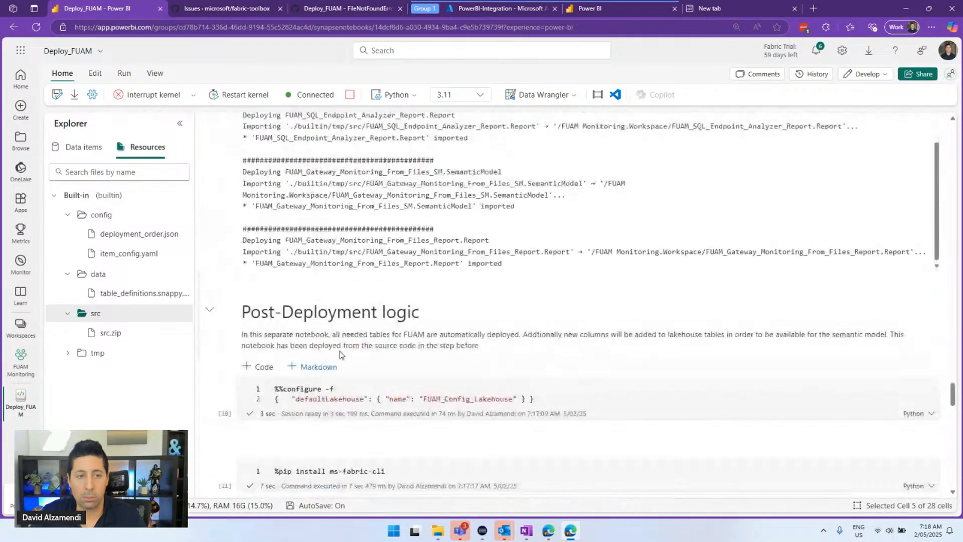
pyautogui.scroll(15, 334, 357)
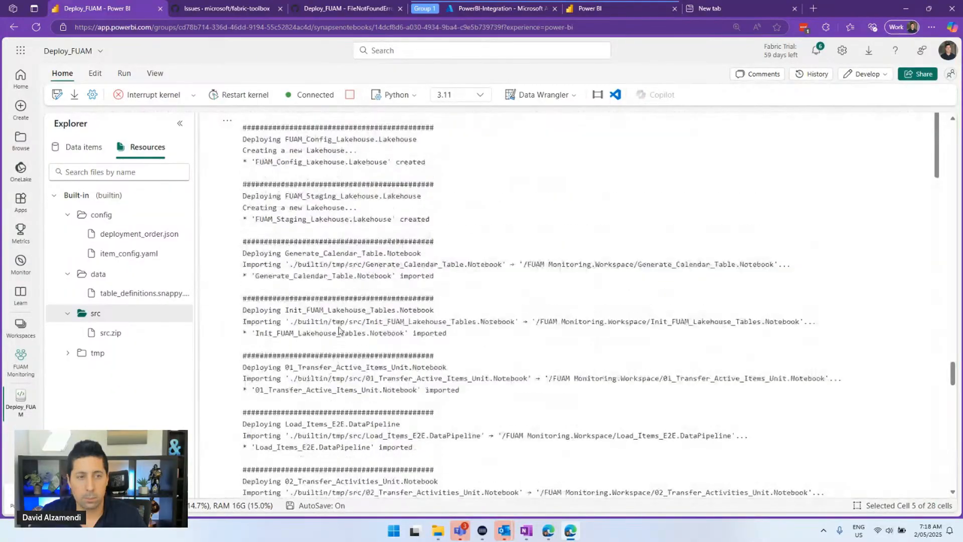
pyautogui.scroll(10, 310, 220)
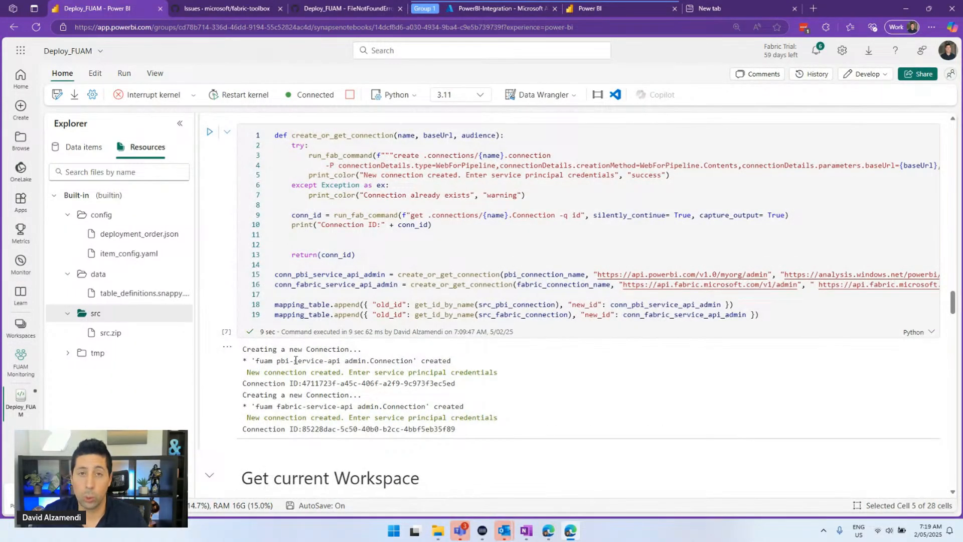
pyautogui.moveTo(413, 362); pyautogui.dragTo(325, 362)
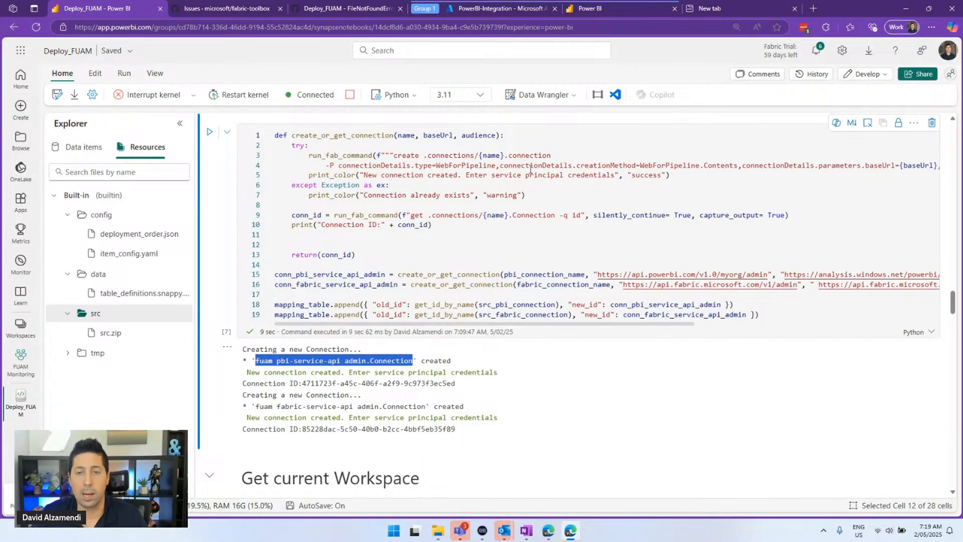
pyautogui.click(845, 51)
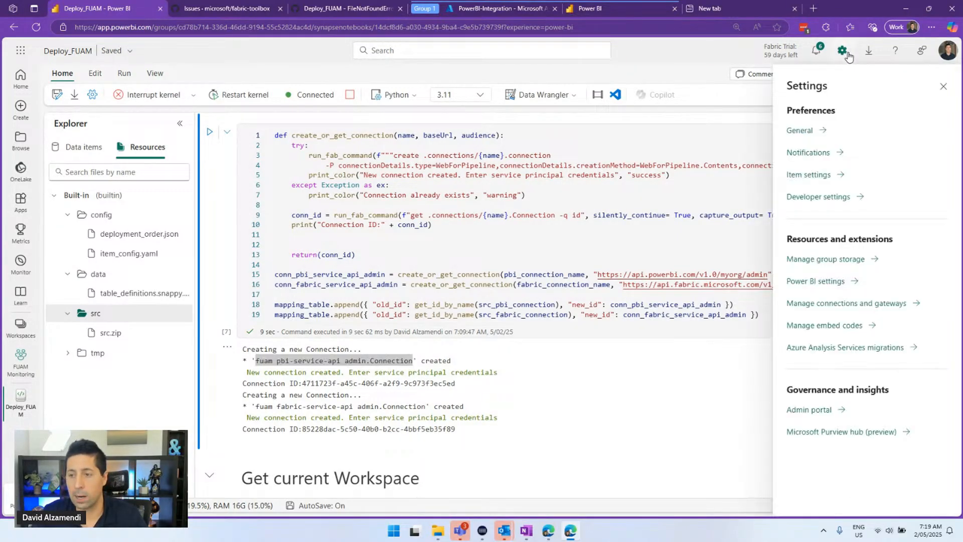
# Open Manage Connections and Gateways and filter the connections list by 'fuam'
pyautogui.click(853, 302)
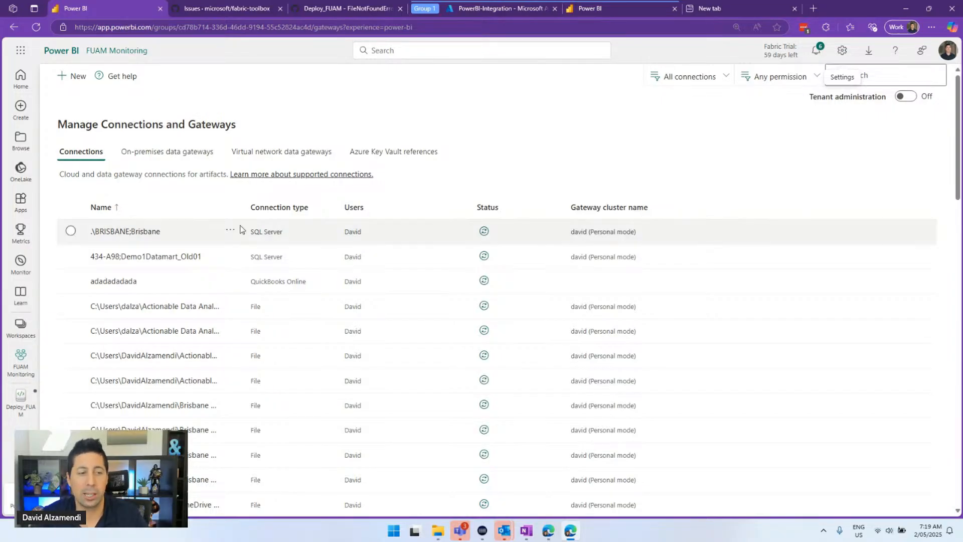
pyautogui.scroll(-4, 232, 246)
pyautogui.scroll(-4, 231, 258)
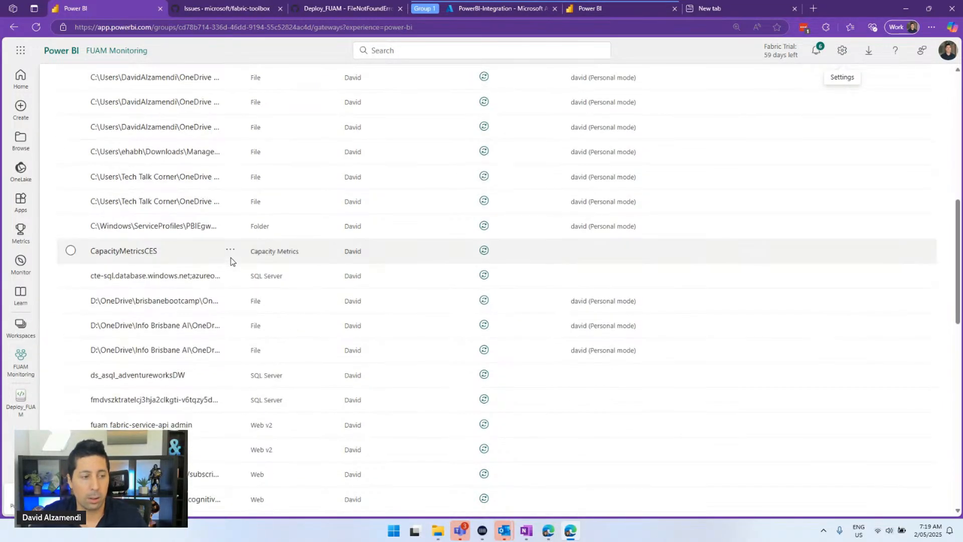
pyautogui.scroll(12, 235, 266)
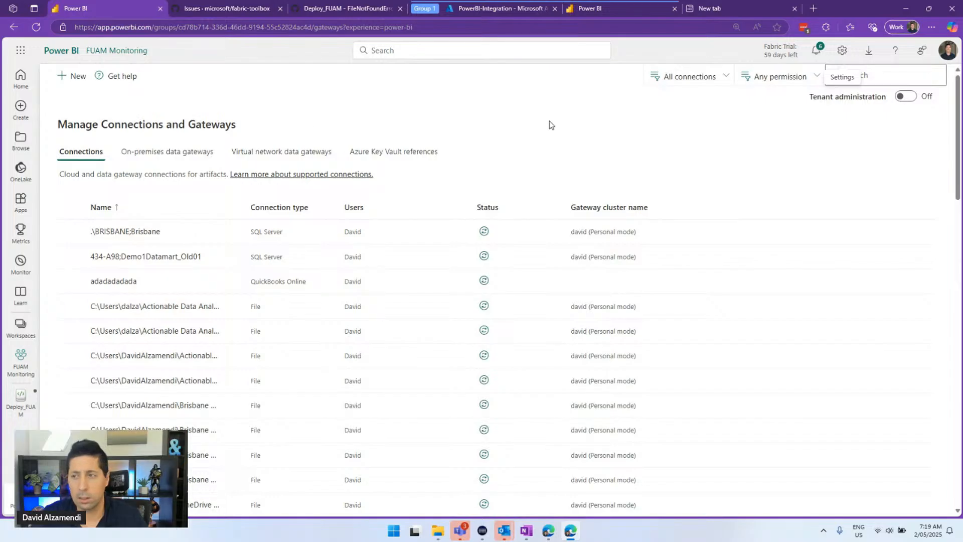
pyautogui.click(851, 76)
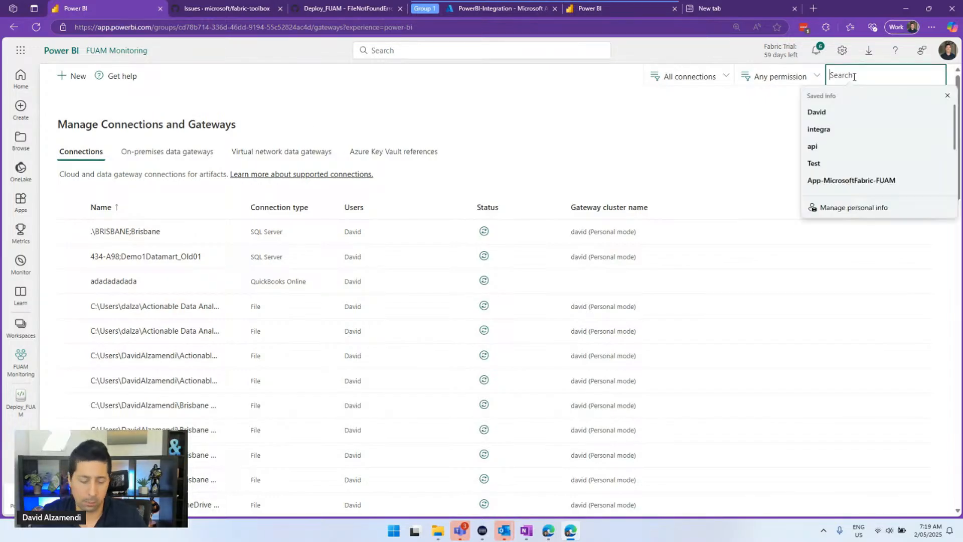
pyautogui.write('fuam')
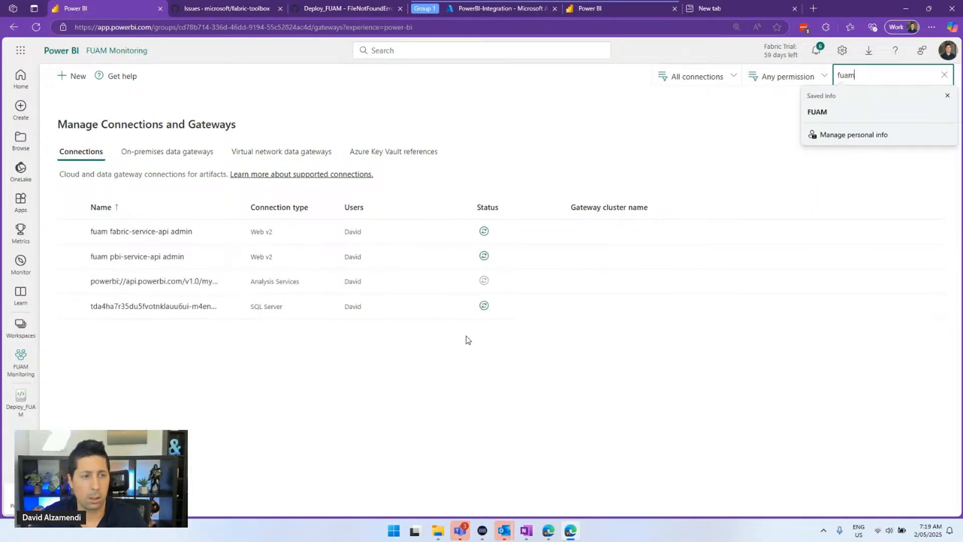
# Set the fuam fabric-service-api admin connection's authentication method to Service Principal
pyautogui.click(230, 232)
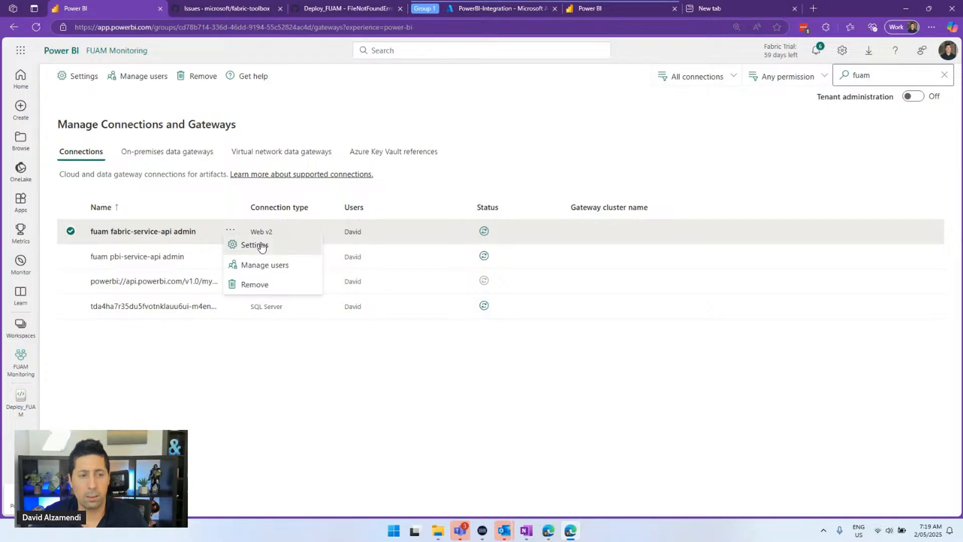
pyautogui.click(261, 246)
pyautogui.scroll(-1, 772, 296)
pyautogui.click(777, 327)
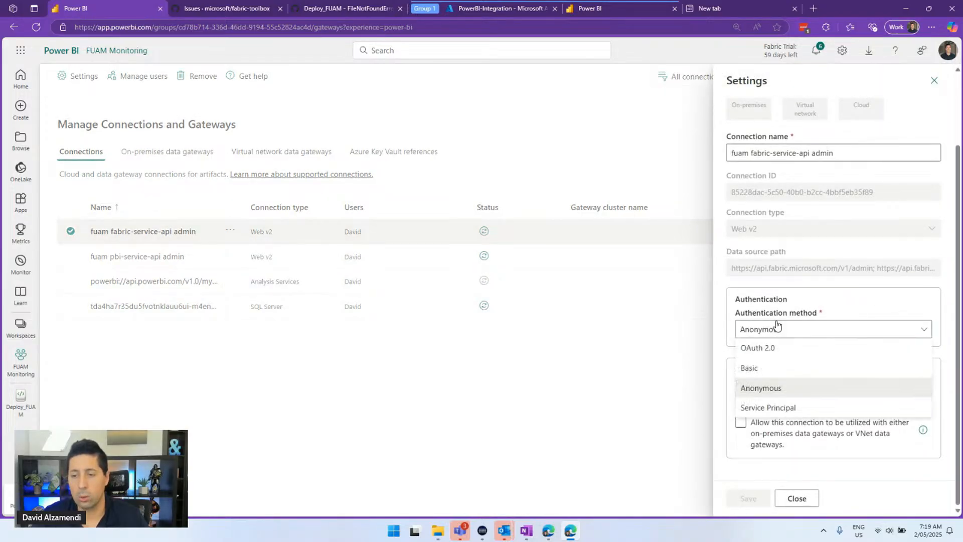
pyautogui.click(787, 407)
pyautogui.scroll(-2, 799, 339)
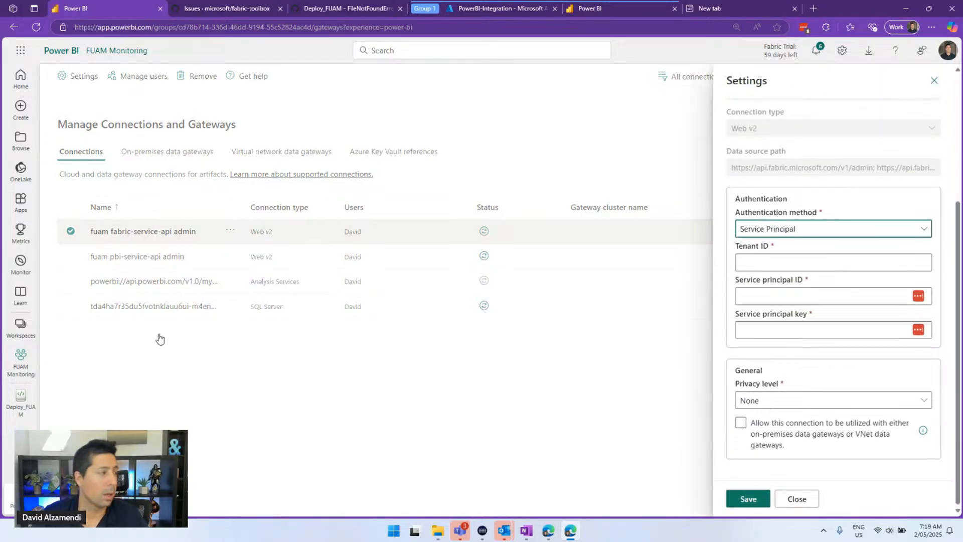
# Paste the Tenant ID, Service principal ID and Service principal key into the connection settings
pyautogui.hotkey('alt', 'Tab')
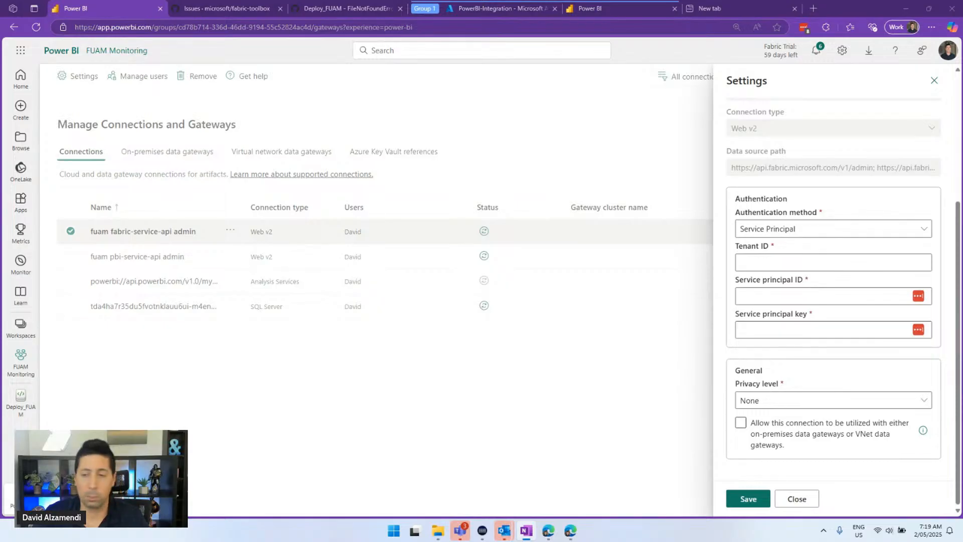
pyautogui.click(804, 257)
pyautogui.write('e00ee549-59b1-41b2-b73b-524612f89a40')
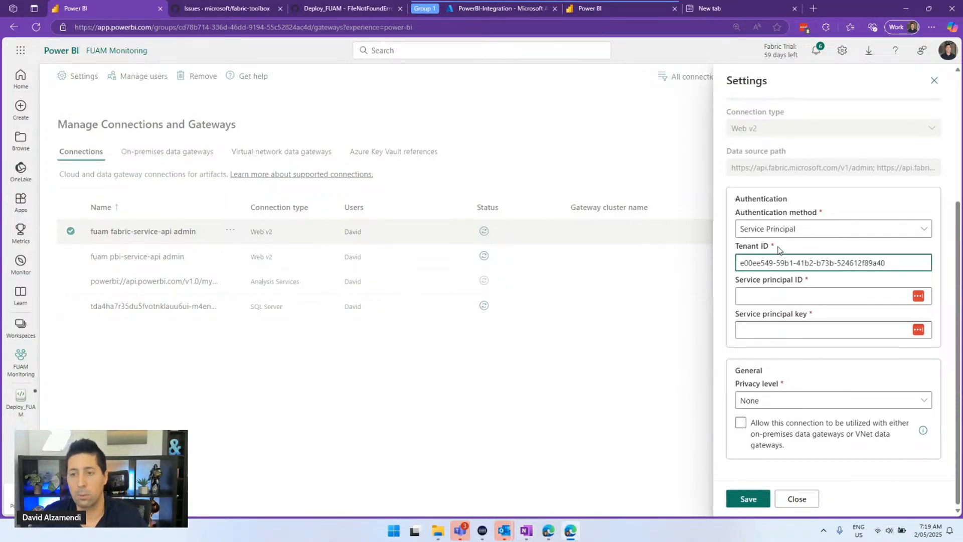
pyautogui.hotkey('alt', 'Tab')
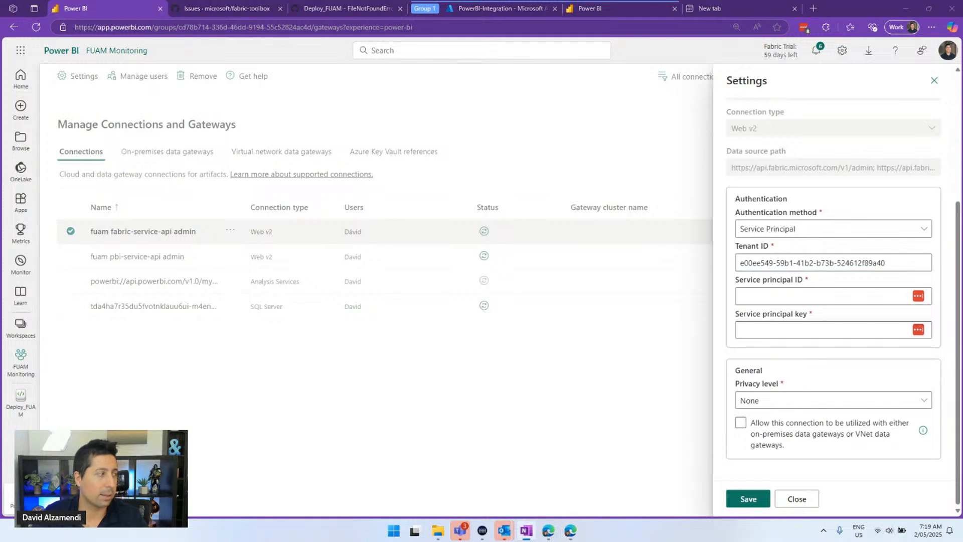
pyautogui.click(774, 297)
pyautogui.write('4ee41871-1d21-4c2c-82e2-b1623b9f0310')
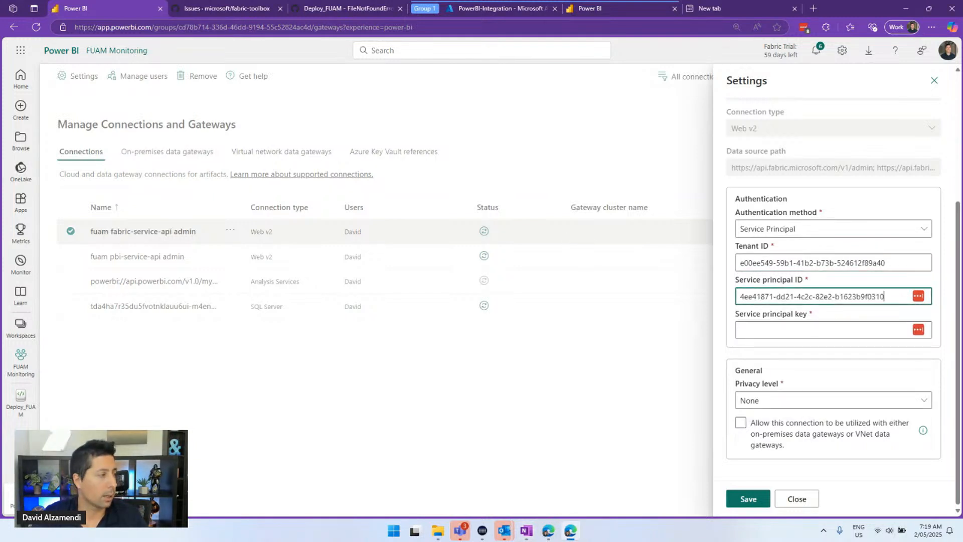
pyautogui.hotkey('alt', 'Tab')
pyautogui.click(790, 329)
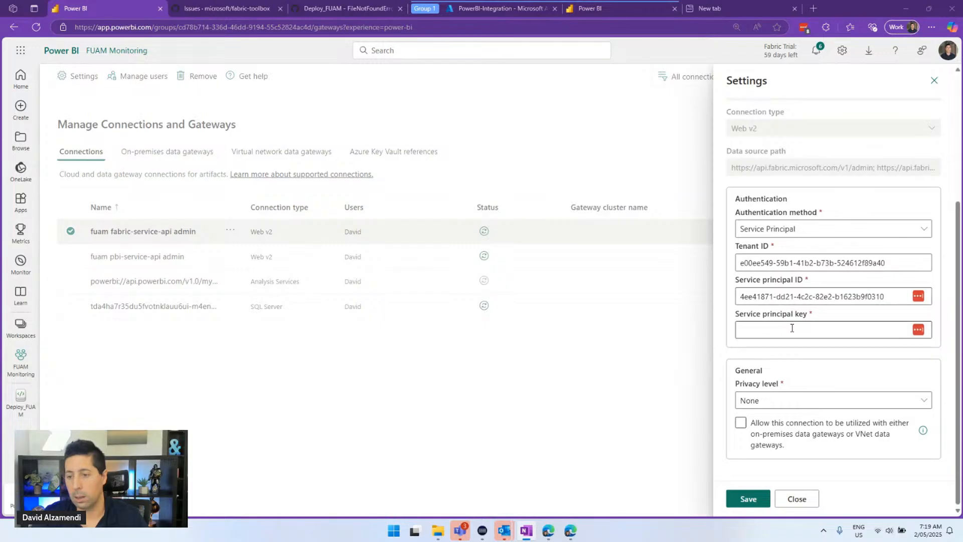
pyautogui.hotkey('ctrl', 'v')
# Save the new credentials and close the settings, declining the browser and LastPass password prompts
pyautogui.click(764, 497)
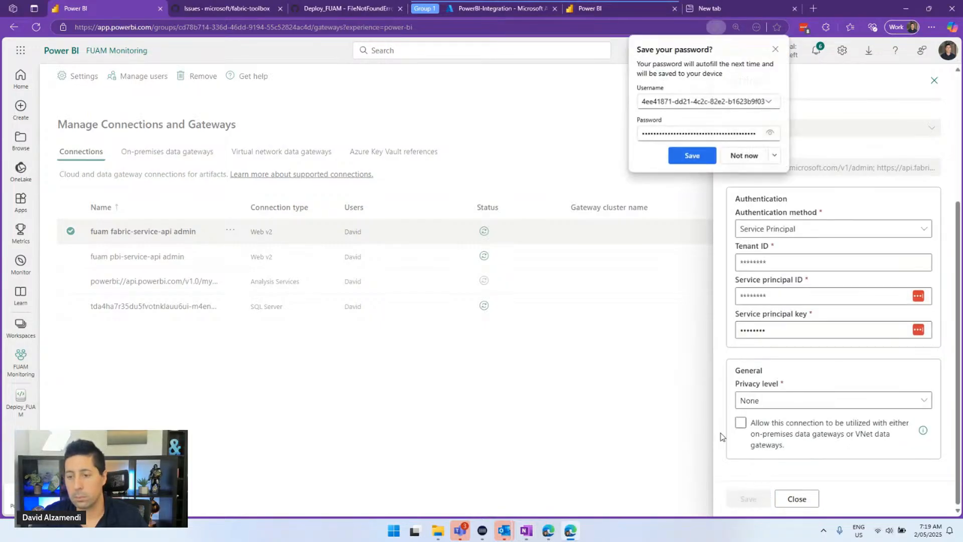
pyautogui.click(744, 156)
pyautogui.click(799, 497)
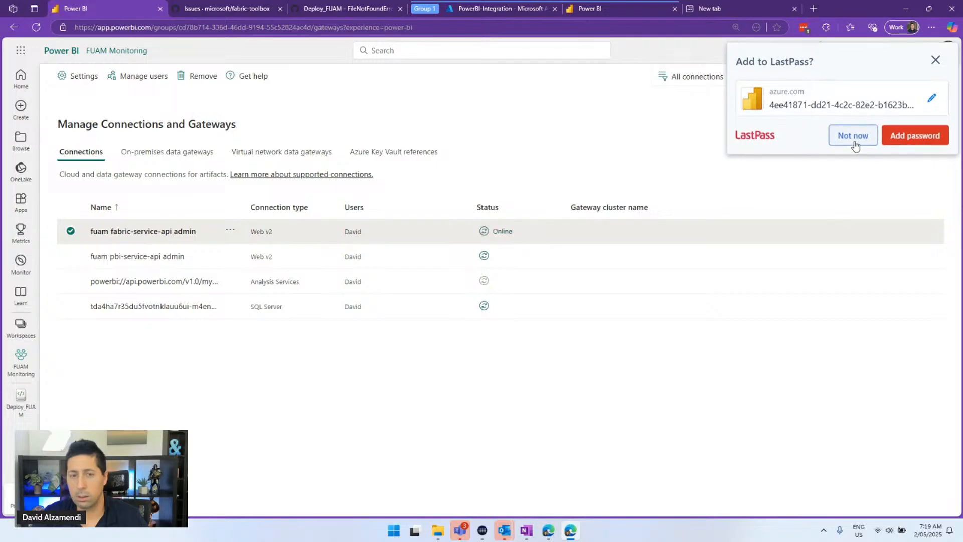
pyautogui.click(853, 141)
pyautogui.click(230, 255)
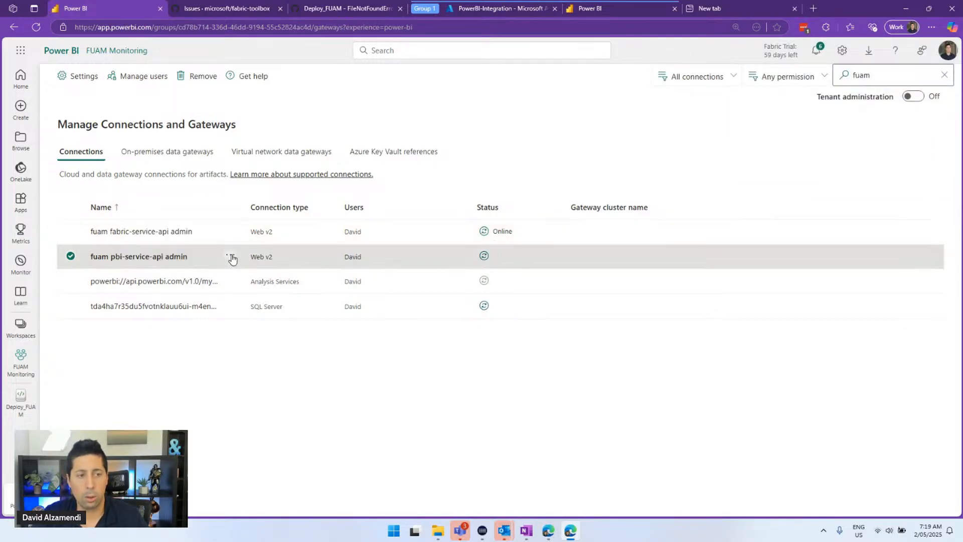
# Set the fuam pbi-service-api admin connection's authentication method to Service Principal
pyautogui.click(261, 270)
pyautogui.scroll(-3, 829, 275)
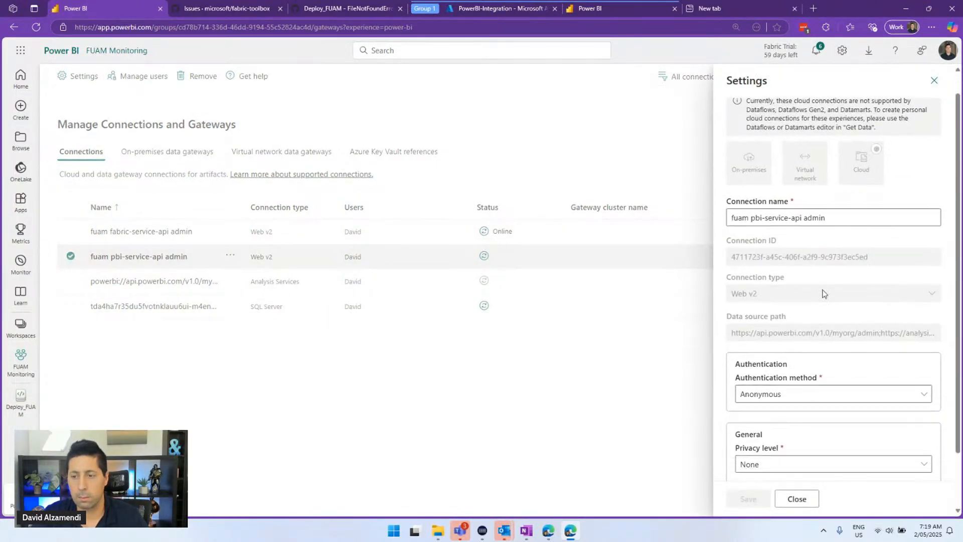
pyautogui.click(806, 330)
pyautogui.click(796, 402)
# Paste the Service principal key, Tenant ID and Service principal ID into the connection settings
pyautogui.scroll(-1, 796, 401)
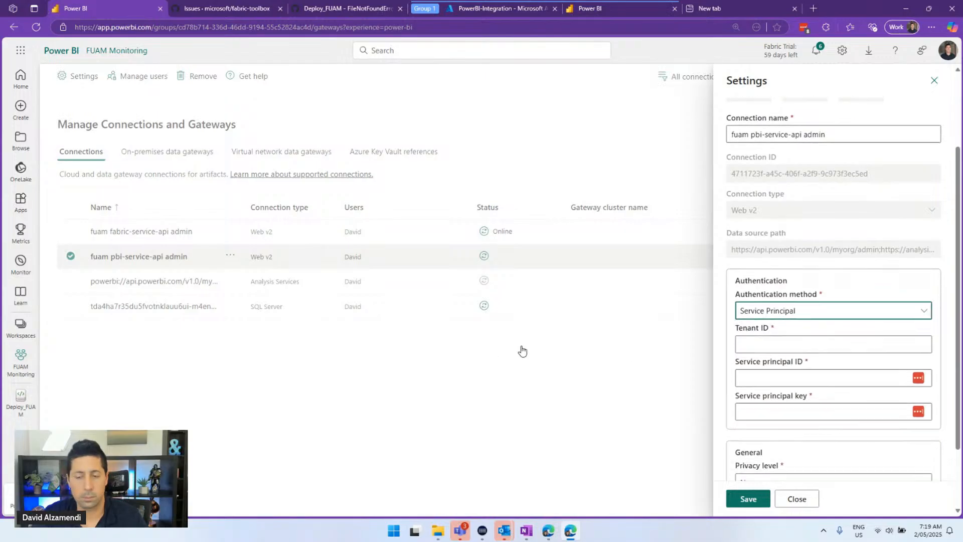
pyautogui.click(746, 379)
pyautogui.hotkey('ctrl', 'v')
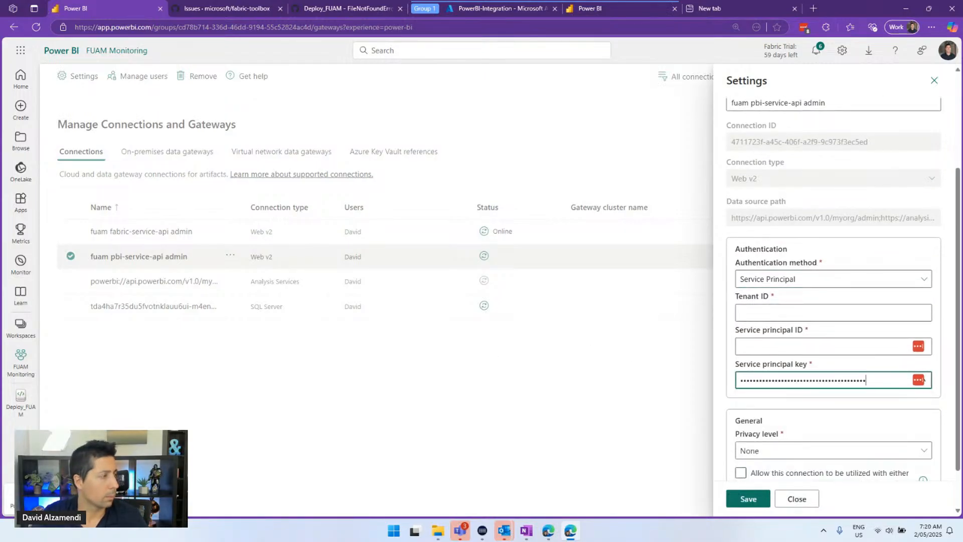
pyautogui.hotkey('alt', 'Tab')
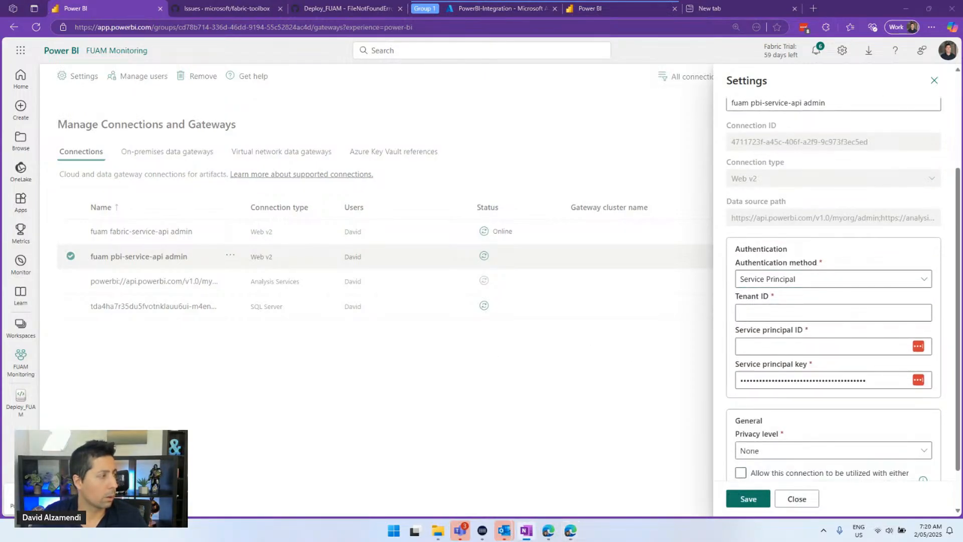
pyautogui.click(785, 314)
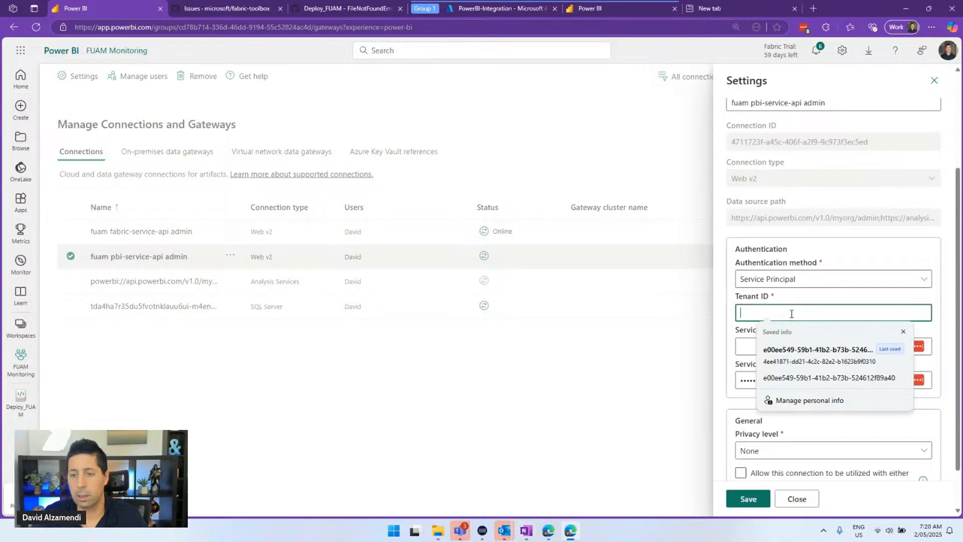
pyautogui.write('e00ee549-59e1-41b2-b73b-524612f89a40')
pyautogui.hotkey('alt', 'Tab')
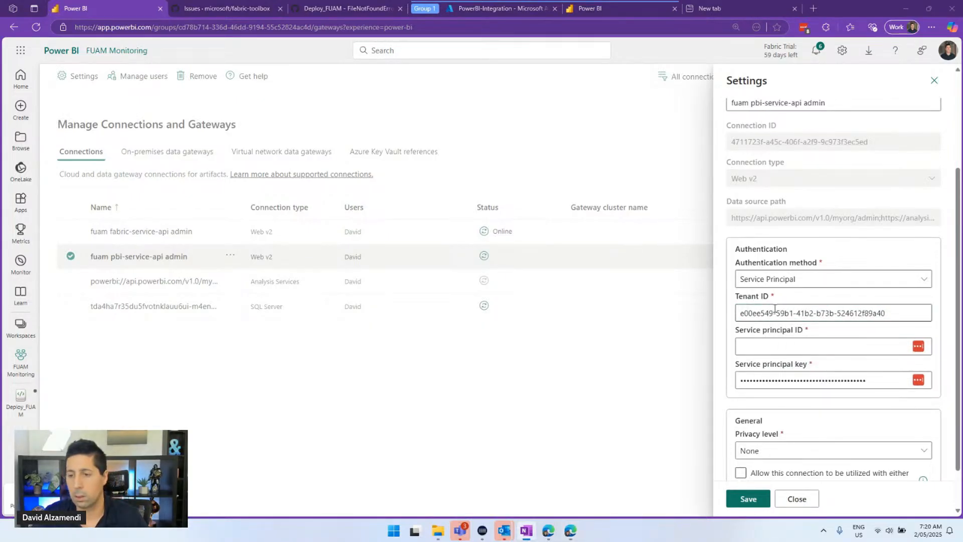
pyautogui.click(782, 346)
pyautogui.hotkey('ctrl', 'v')
# Save the credentials, remove LastPass from the toolbar, dismiss password prompts and close the settings
pyautogui.click(748, 499)
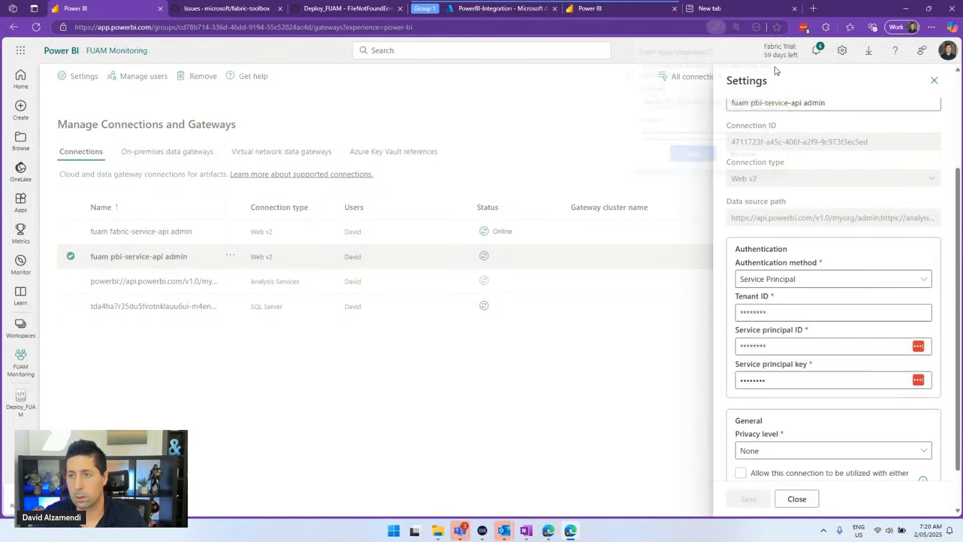
pyautogui.rightClick(803, 27)
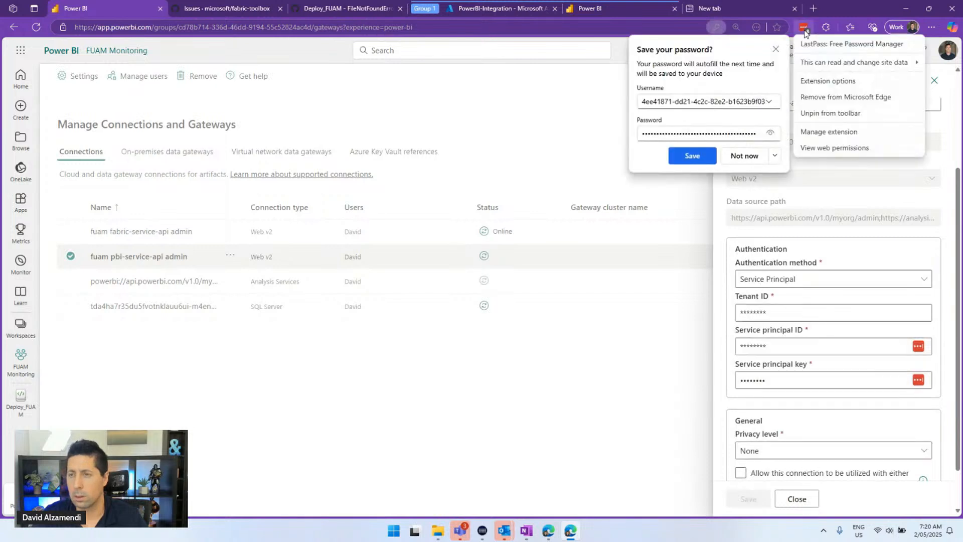
pyautogui.click(834, 113)
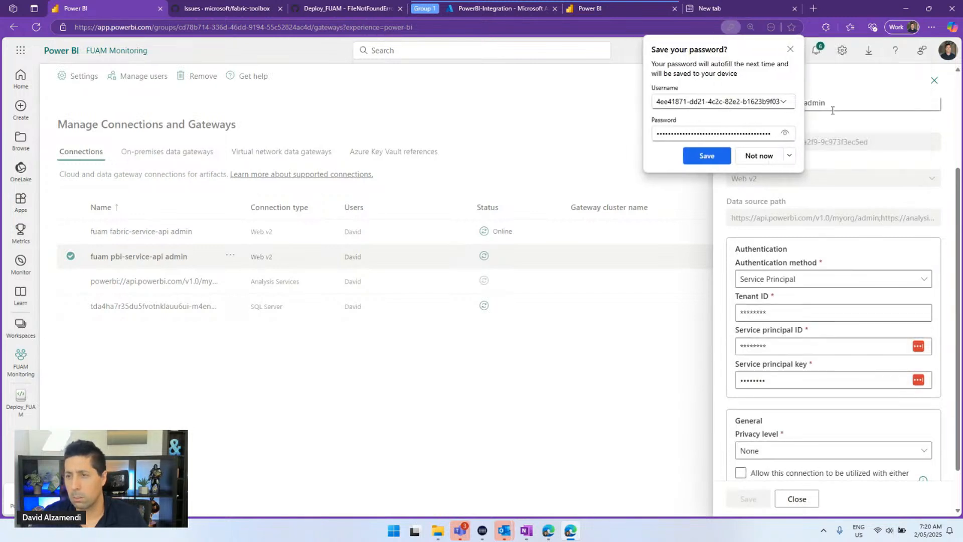
pyautogui.click(799, 56)
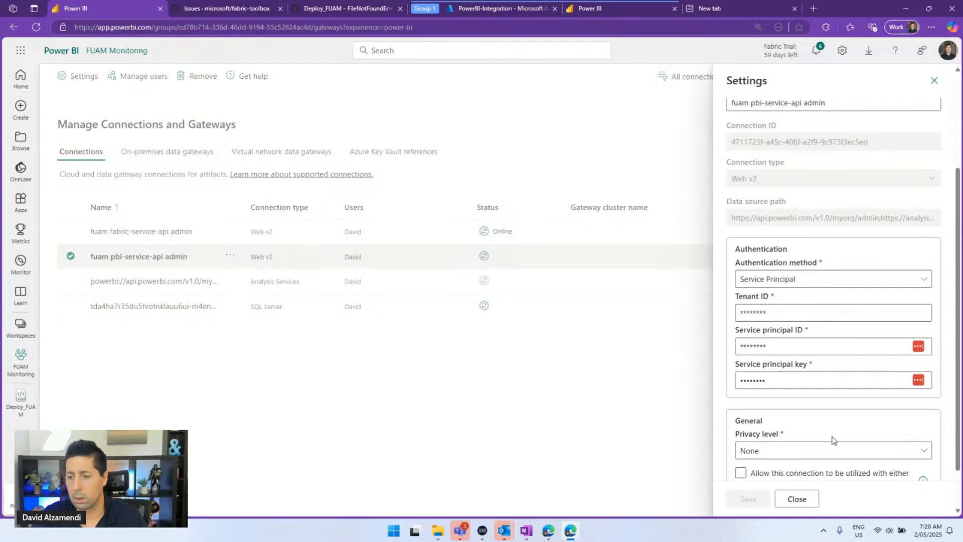
pyautogui.click(801, 498)
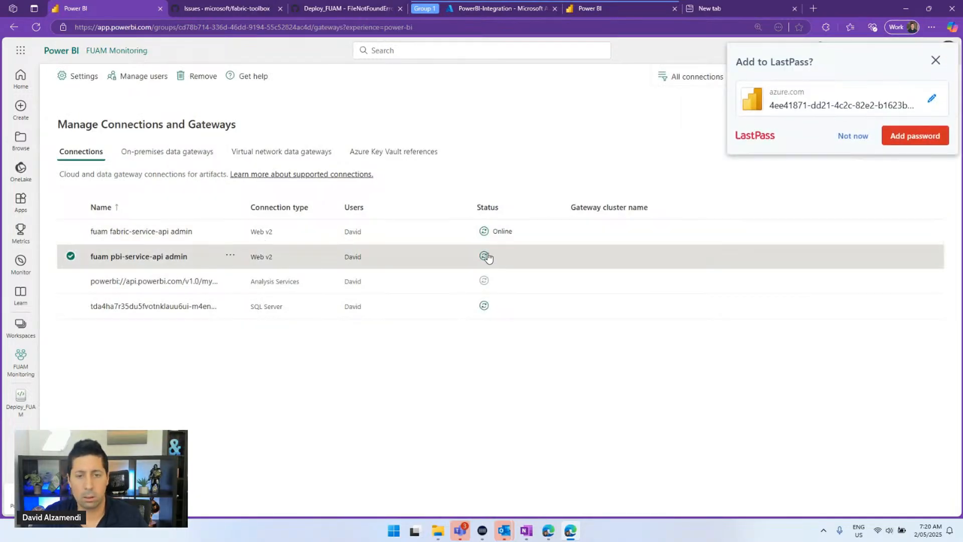
pyautogui.click(852, 135)
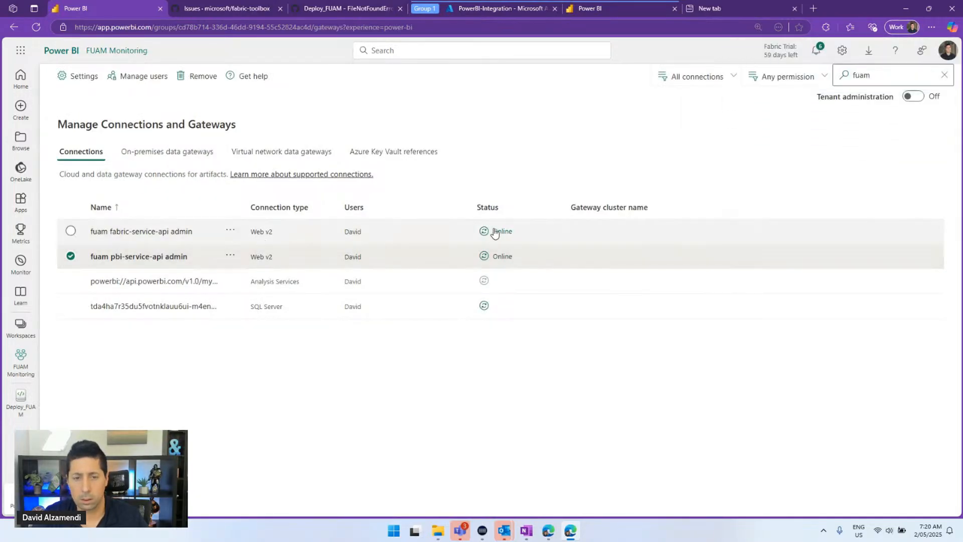
pyautogui.click(140, 381)
# Reopen Deploy_FUAM and scroll to the Init_FUAM_Lakehouse_Tables job cell, InProgress at 3 min 13 sec
pyautogui.click(21, 401)
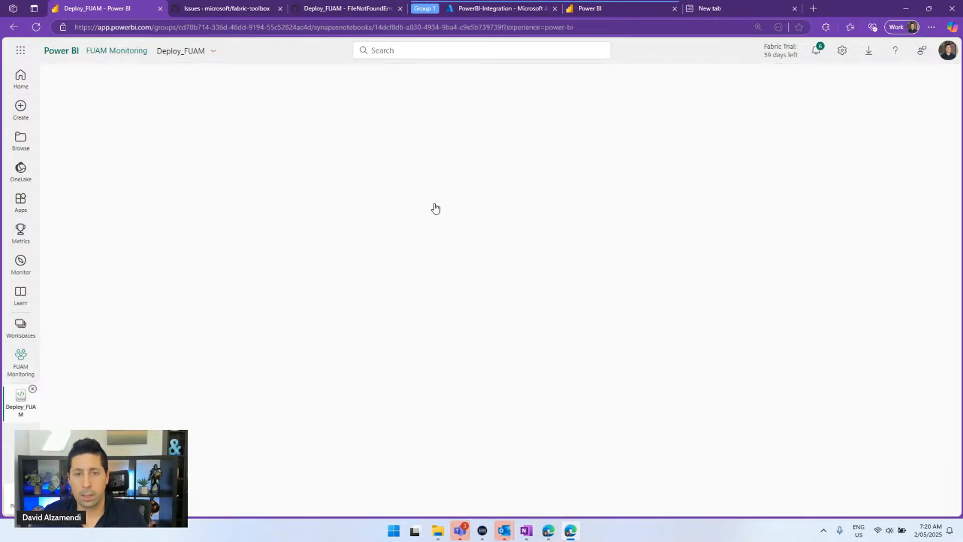
pyautogui.scroll(-10, 437, 183)
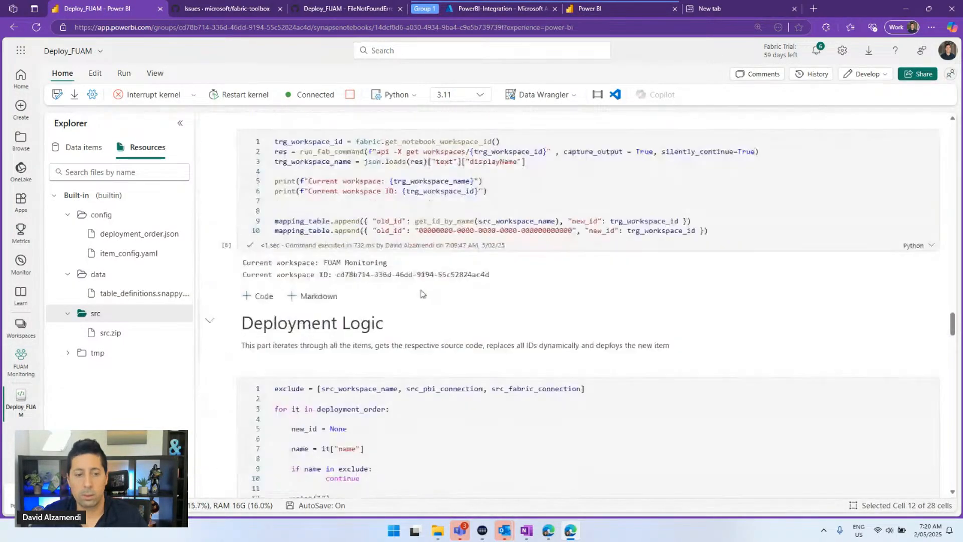
pyautogui.scroll(-15, 427, 267)
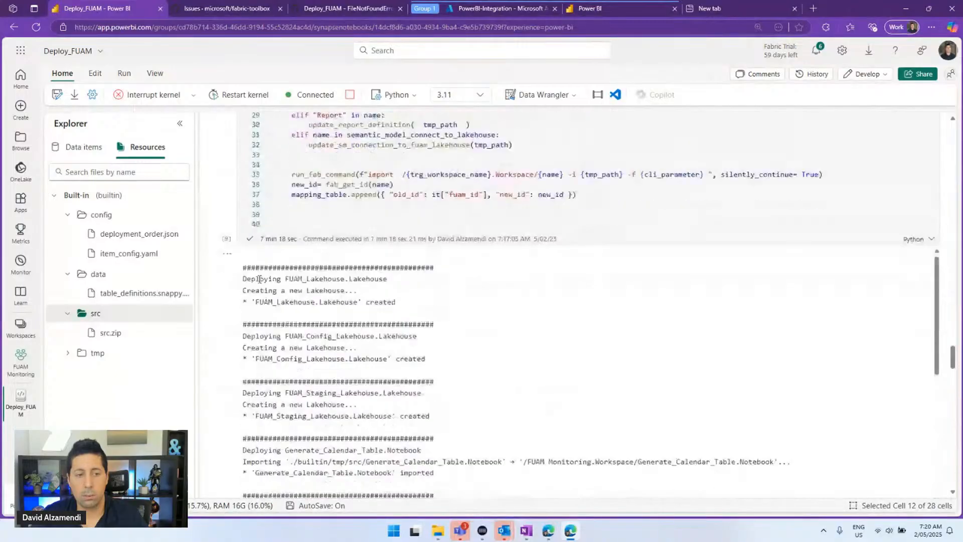
pyautogui.scroll(-20, 232, 306)
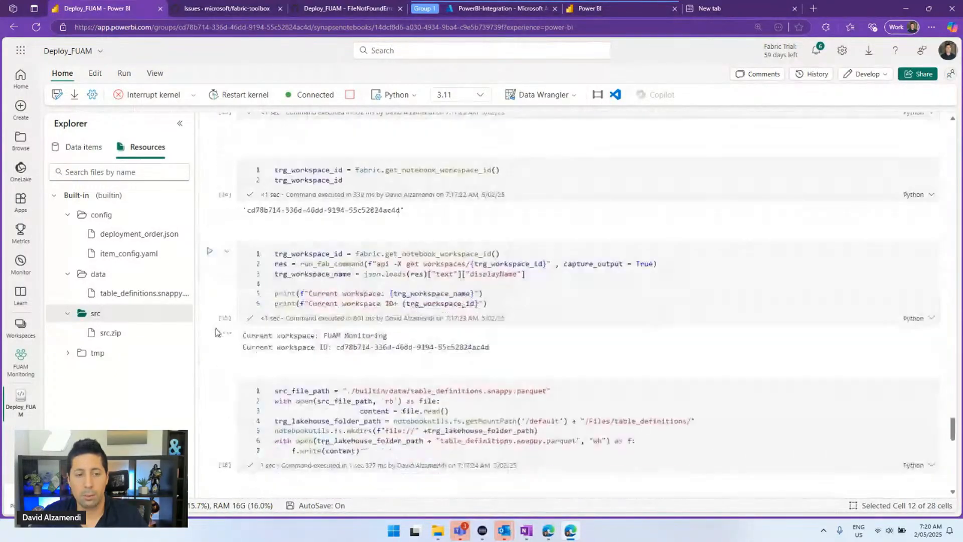
pyautogui.scroll(-7, 216, 333)
pyautogui.scroll(2, 216, 332)
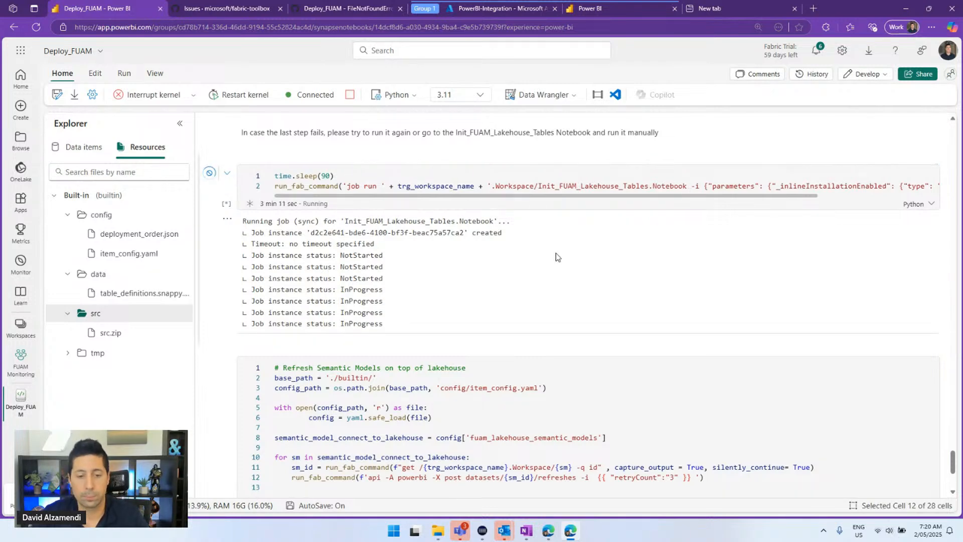
pyautogui.scroll(-3, 547, 263)
pyautogui.scroll(4, 391, 251)
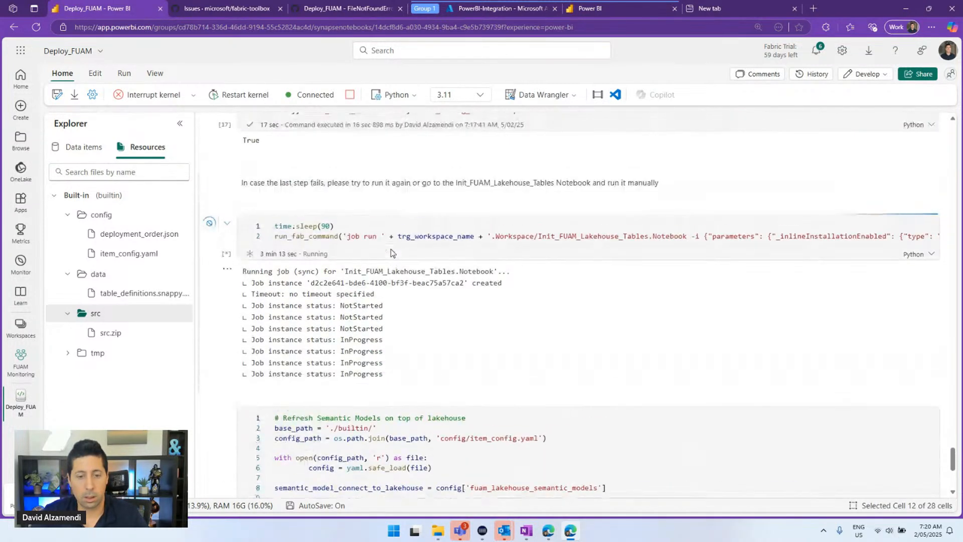
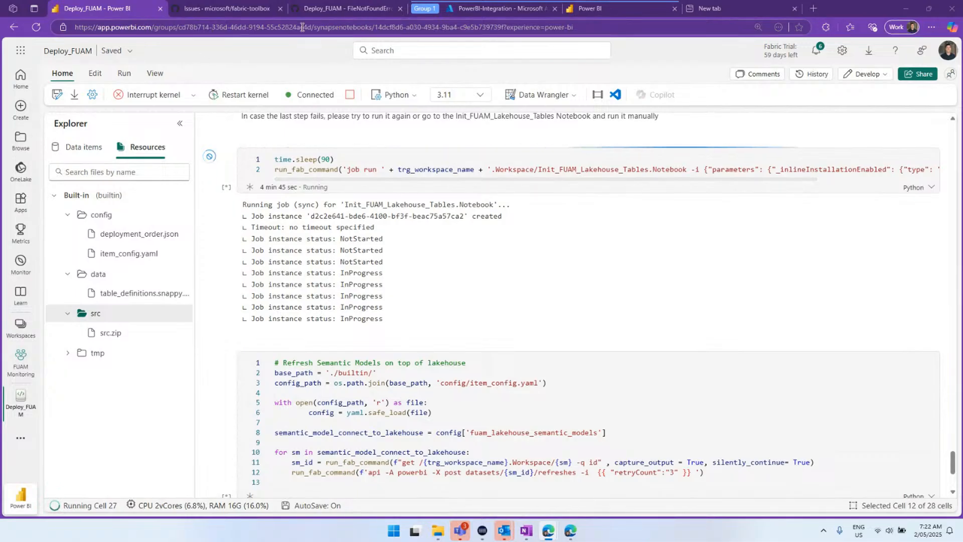
# Switch to GitHub issue #92 about the missing table_definitions.snappy.parquet file
pyautogui.click(323, 7)
pyautogui.scroll(2, 184, 89)
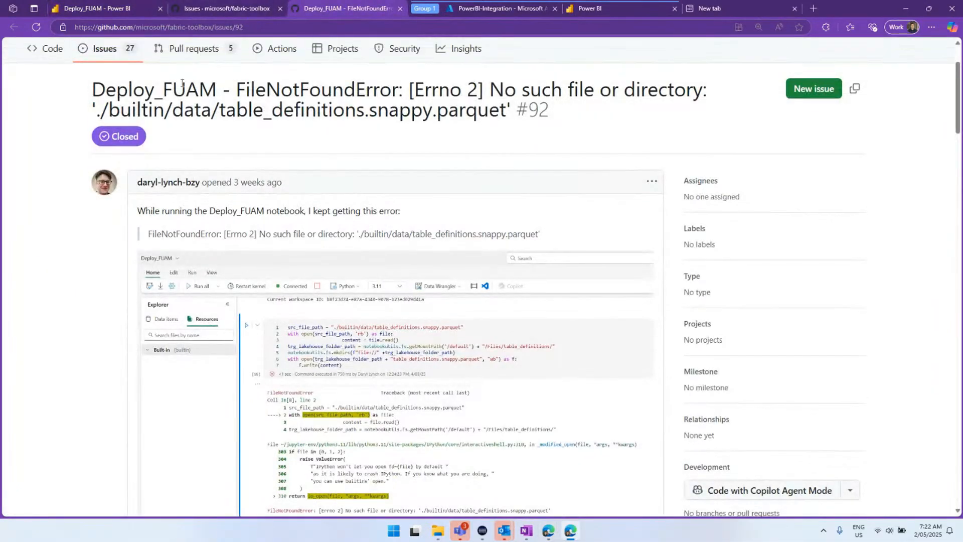
# Go from the closed issues list back to the How_to_deploy_FUAM.md deployment guide
pyautogui.click(221, 9)
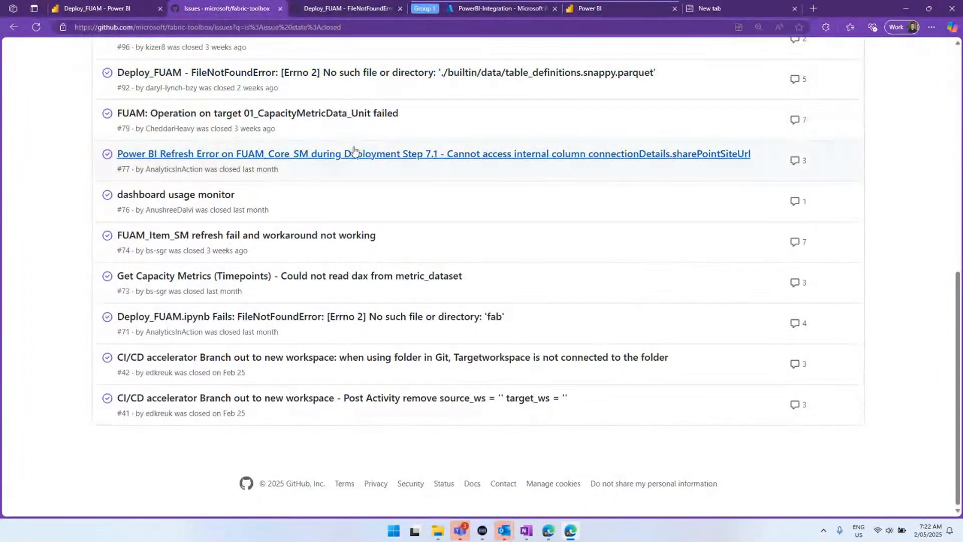
pyautogui.scroll(10, 301, 161)
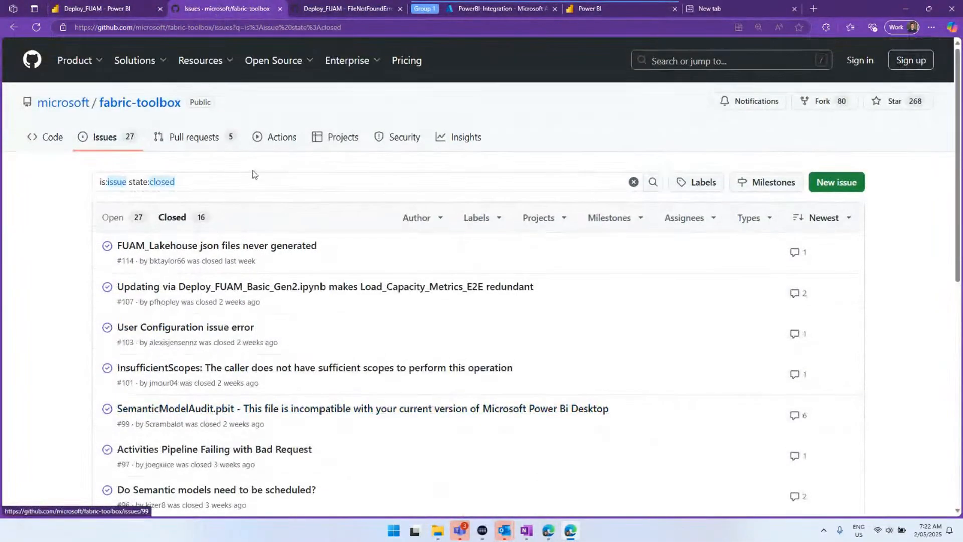
pyautogui.click(13, 29)
pyautogui.click(14, 31)
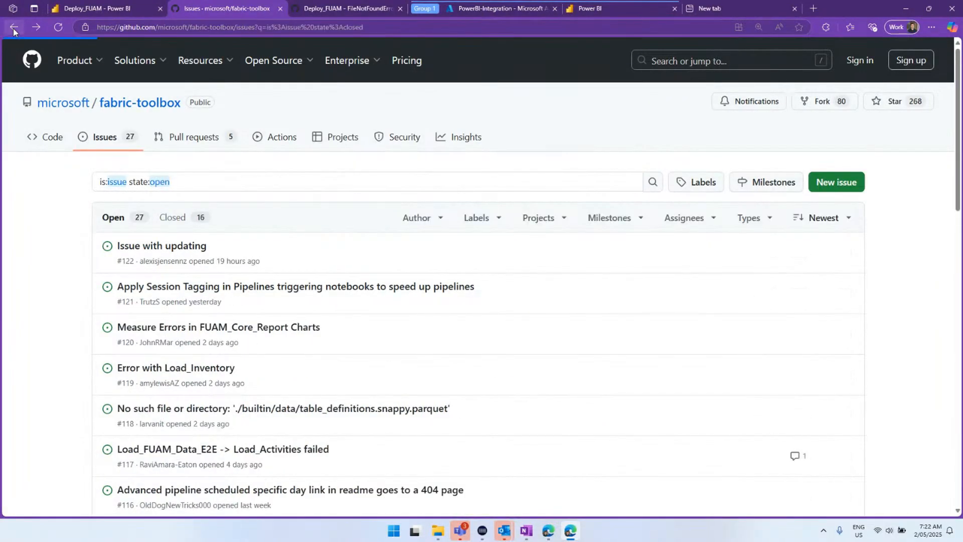
pyautogui.click(13, 31)
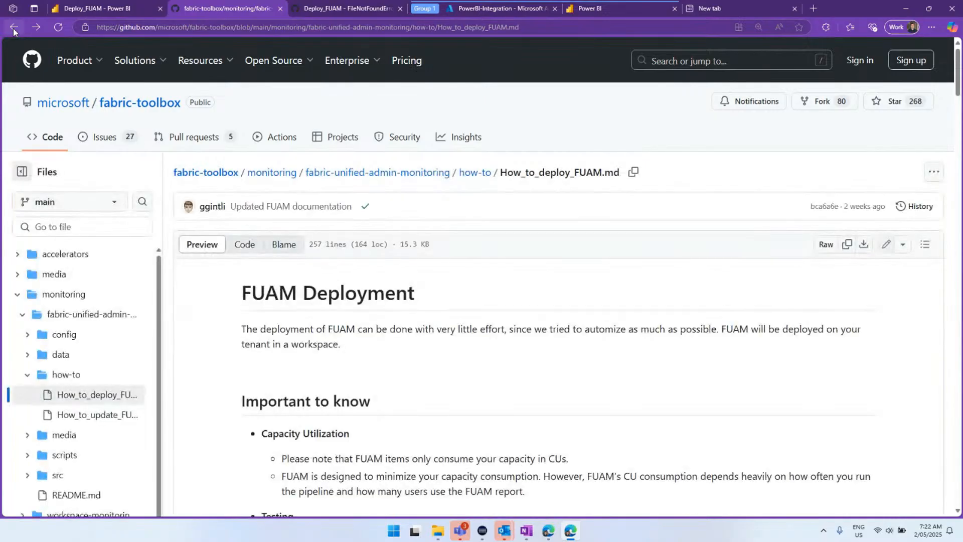
# Scroll the deployment guide down to section 5, Configure Capacity Metrics App
pyautogui.scroll(-7, 426, 267)
pyautogui.scroll(-5, 379, 213)
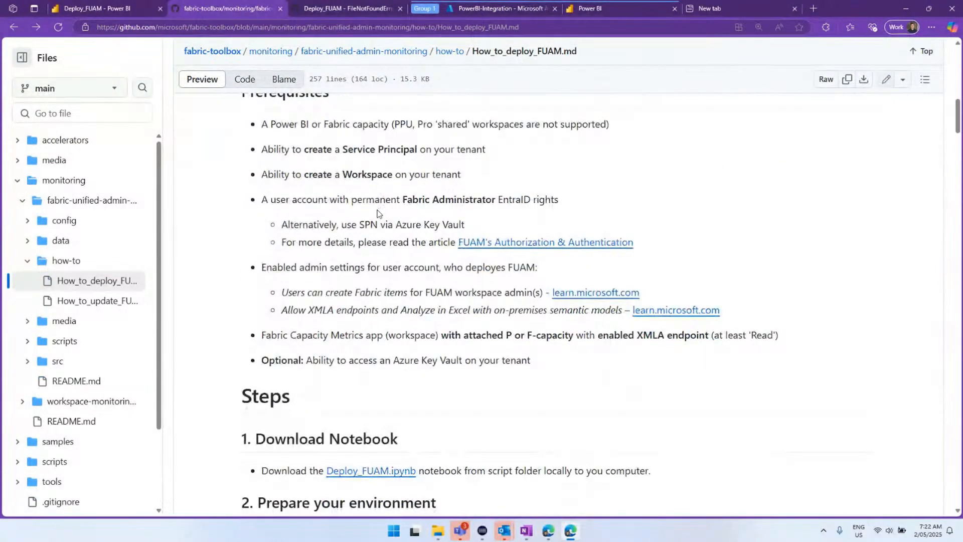
pyautogui.scroll(-1, 322, 238)
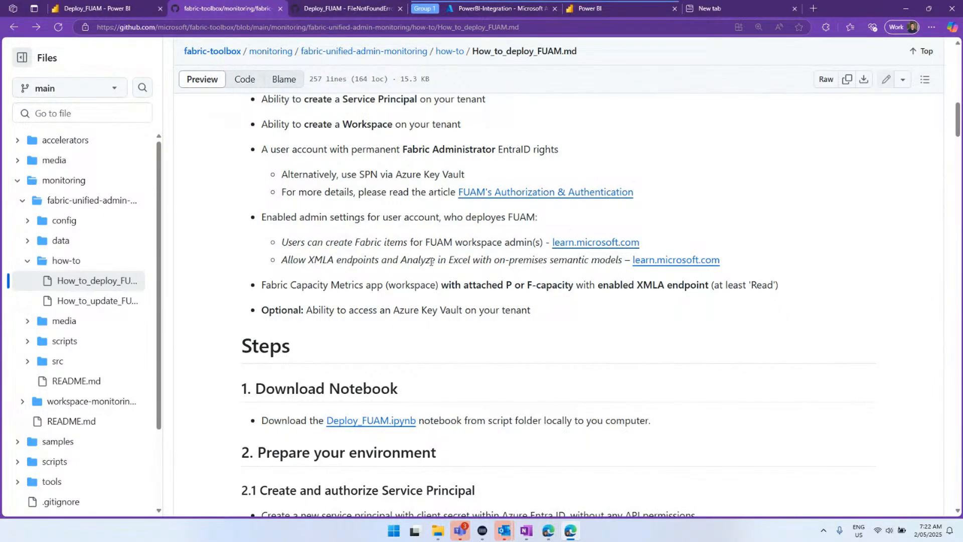
pyautogui.scroll(3, 431, 261)
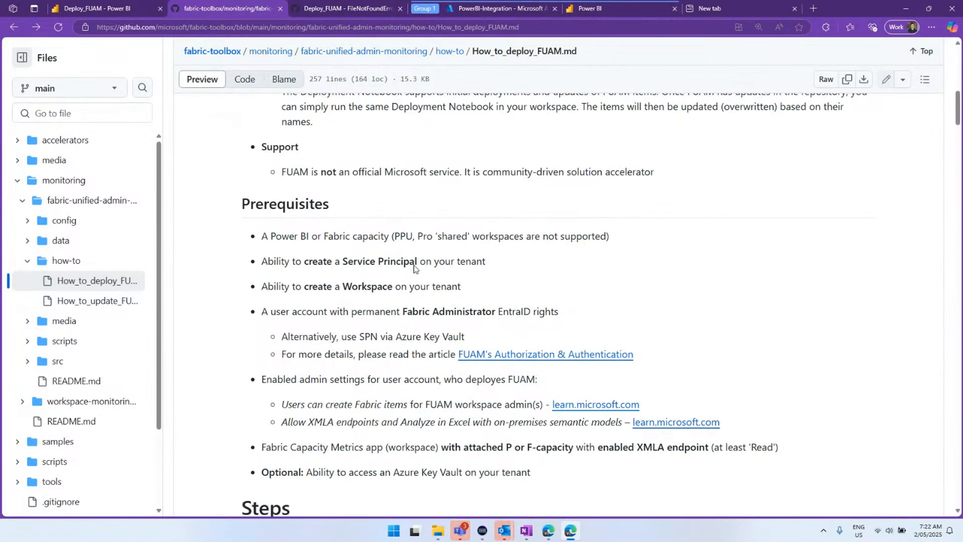
pyautogui.scroll(-1, 414, 268)
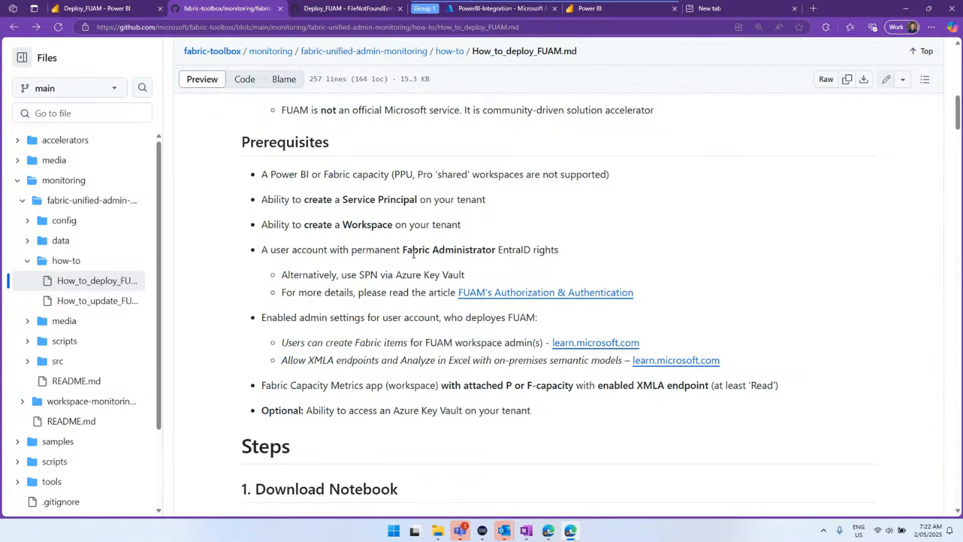
pyautogui.scroll(-3, 414, 253)
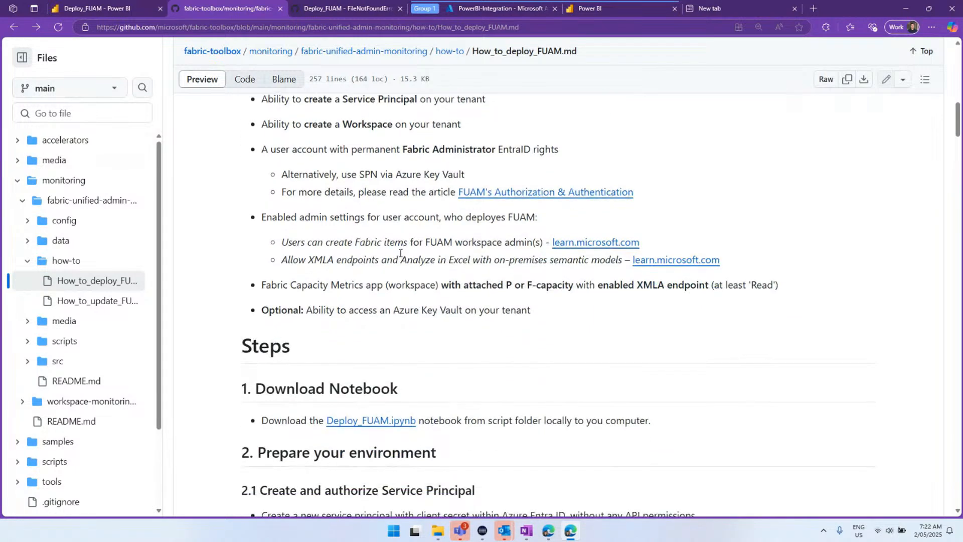
pyautogui.scroll(2, 397, 260)
pyautogui.scroll(-2, 388, 258)
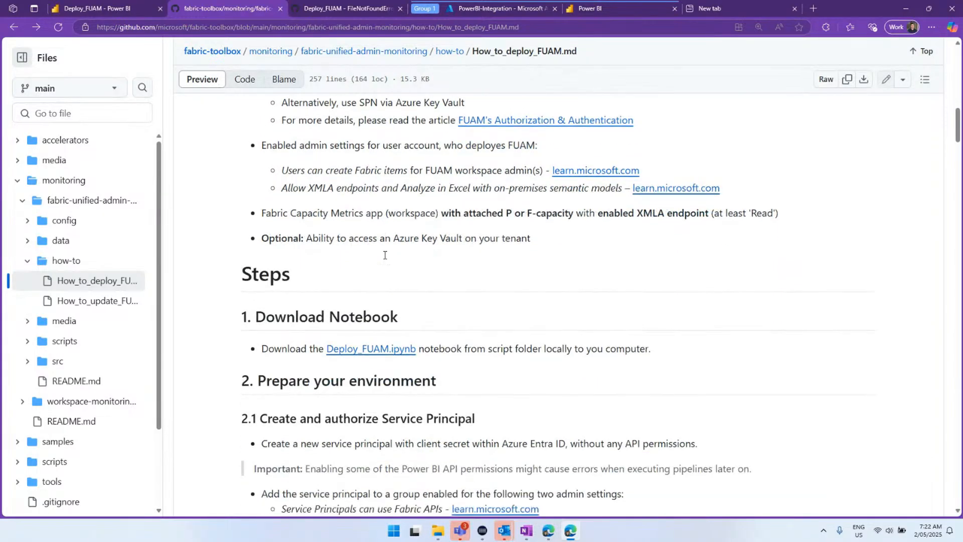
pyautogui.scroll(1, 378, 257)
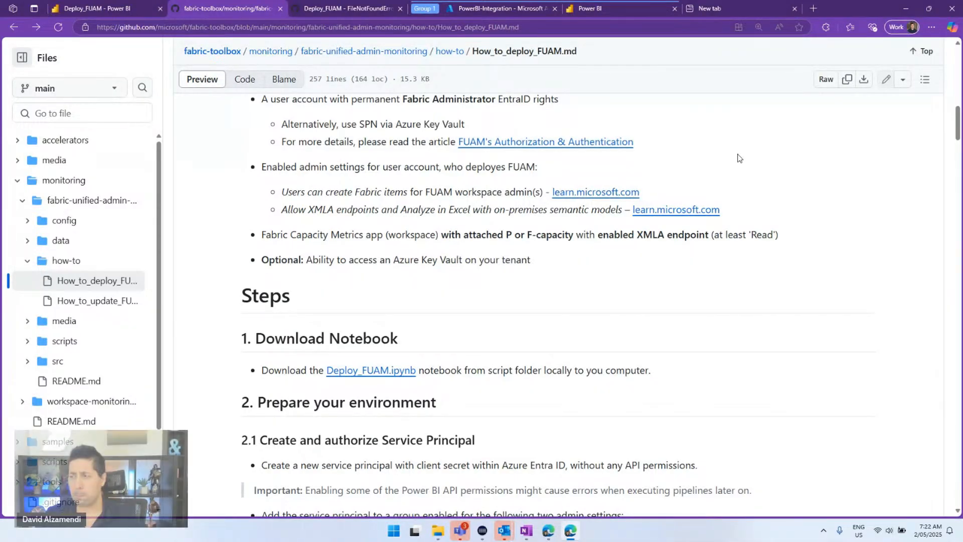
pyautogui.scroll(-3, 319, 202)
pyautogui.scroll(-2, 319, 200)
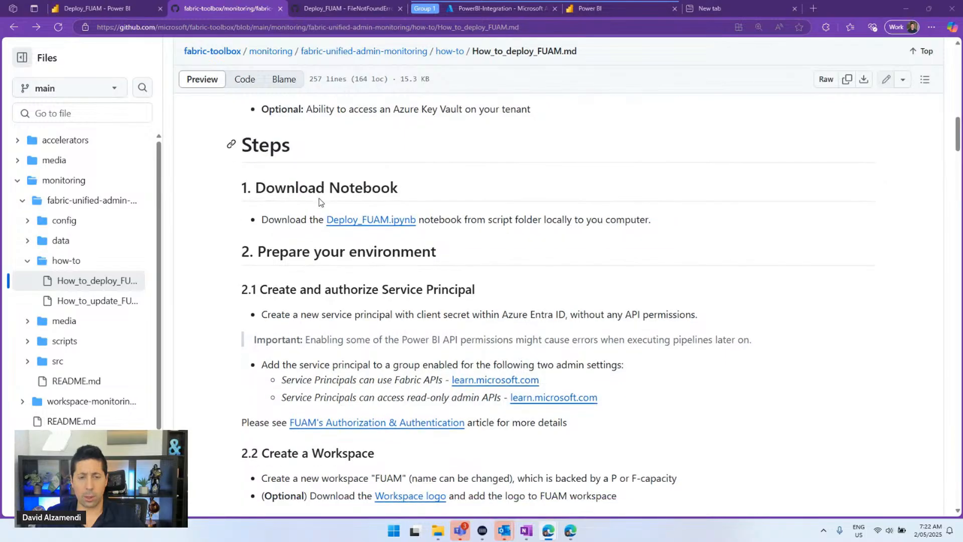
pyautogui.scroll(-5, 387, 231)
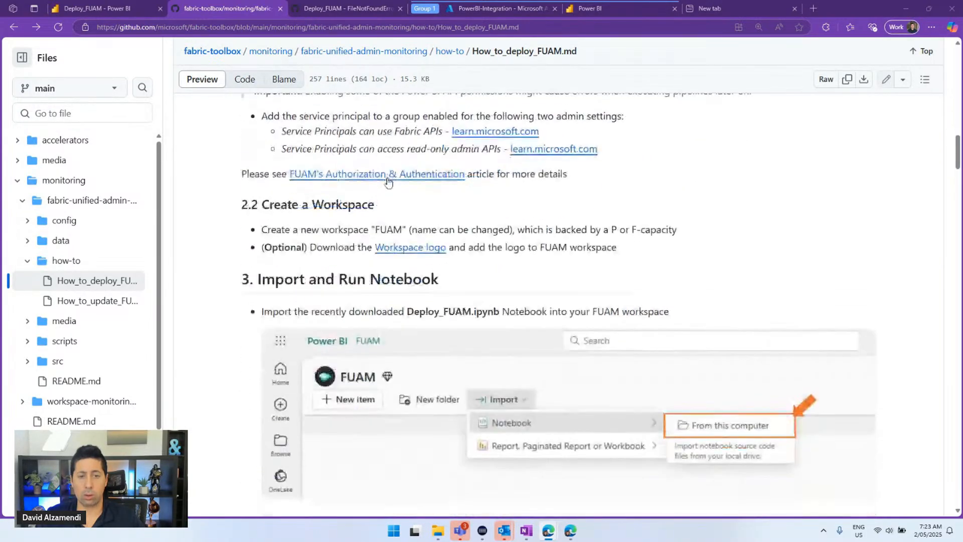
pyautogui.scroll(-1, 503, 177)
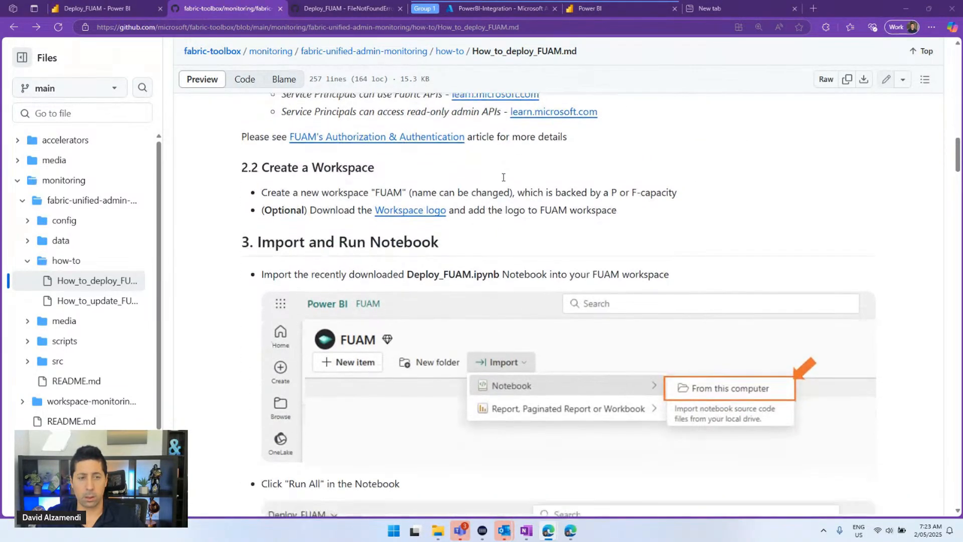
pyautogui.scroll(-7, 510, 189)
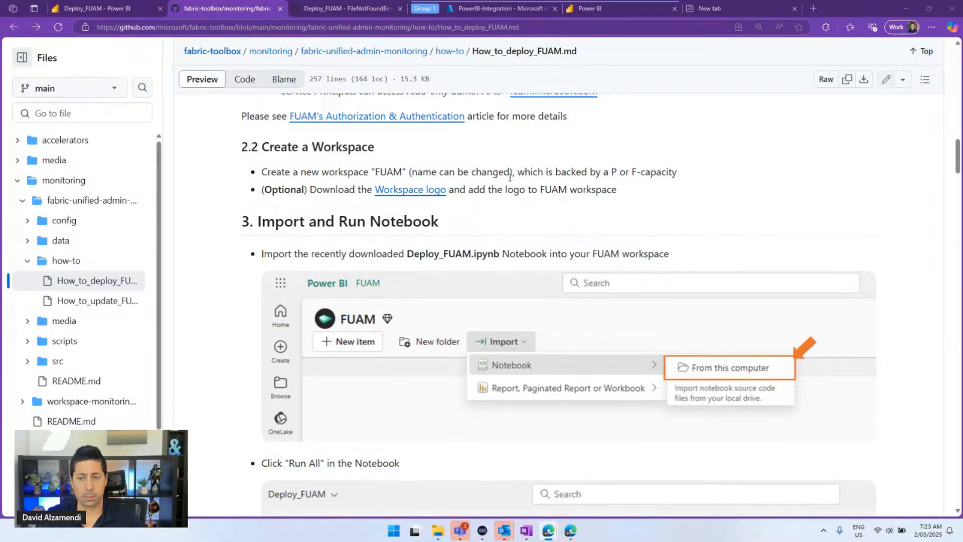
pyautogui.scroll(-4, 508, 182)
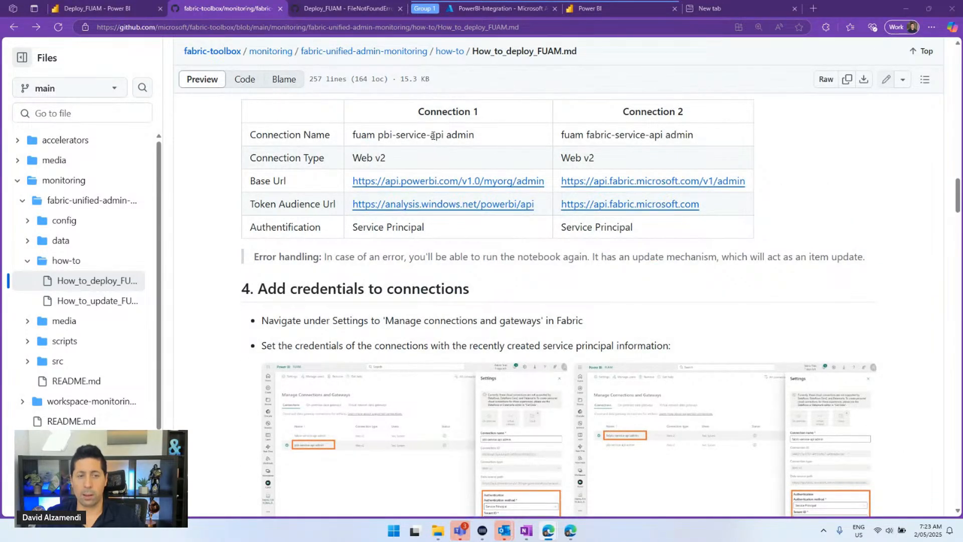
pyautogui.scroll(-8, 454, 149)
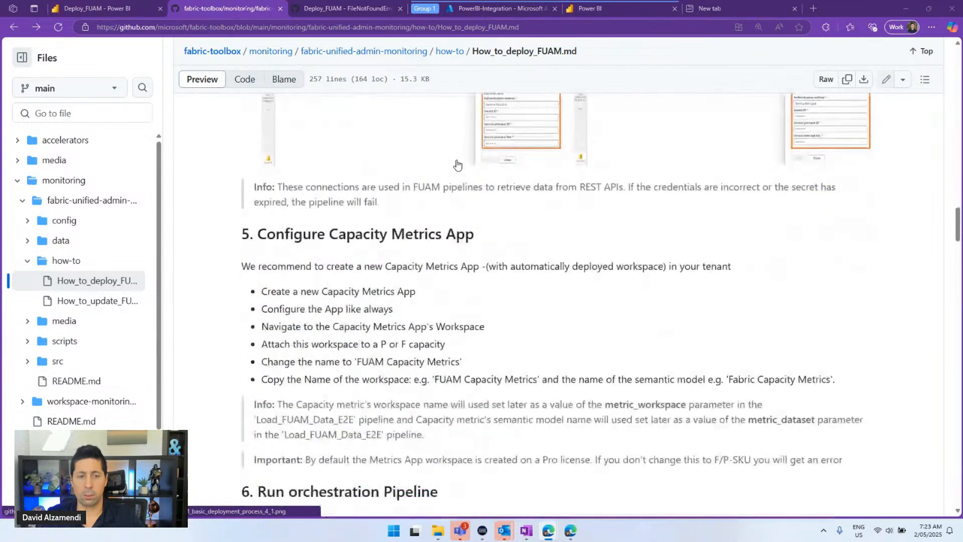
pyautogui.scroll(-2, 454, 155)
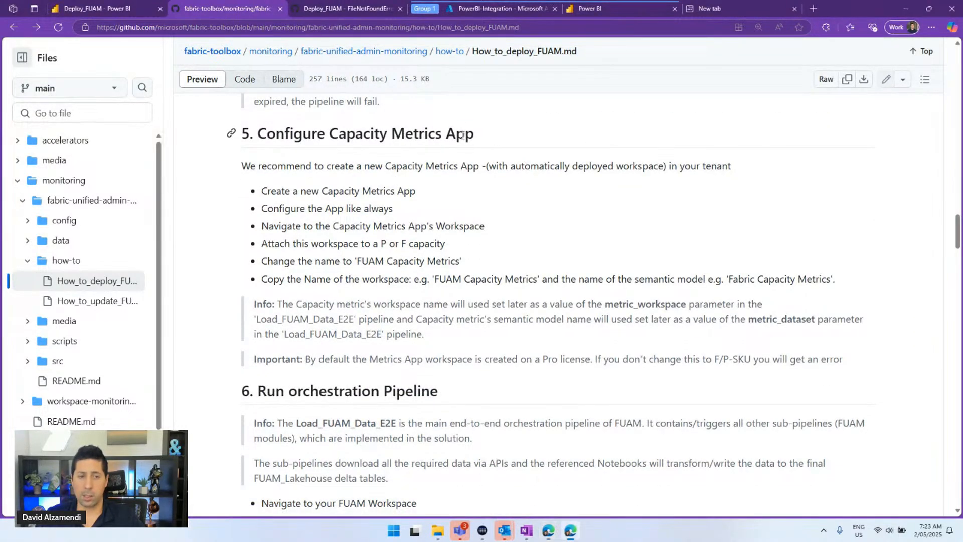
# Highlight the 'Capacity Metrics App' heading, then return to the Deploy_FUAM notebook
pyautogui.moveTo(499, 135); pyautogui.dragTo(346, 119)
pyautogui.scroll(-1, 338, 147)
pyautogui.scroll(1, 373, 175)
pyautogui.click(386, 200)
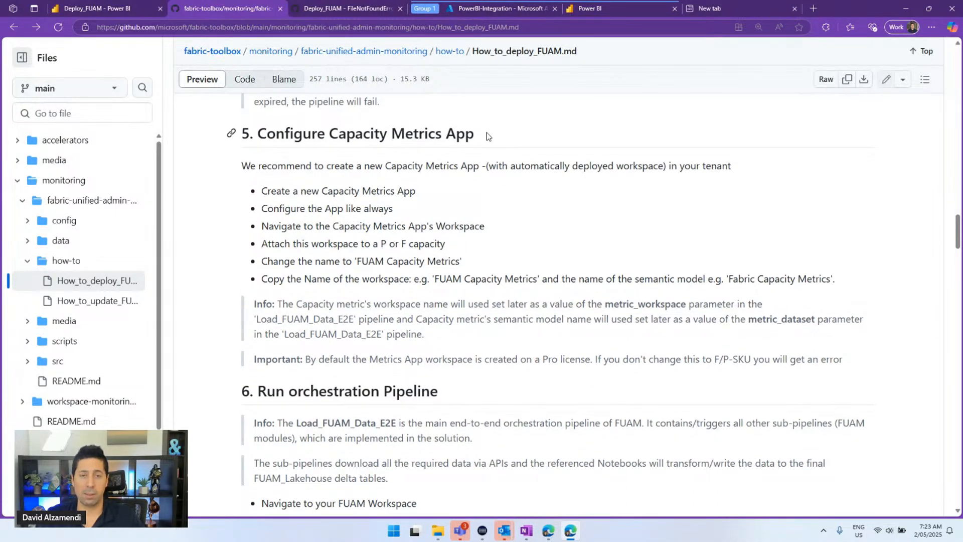
pyautogui.moveTo(487, 136); pyautogui.dragTo(331, 132)
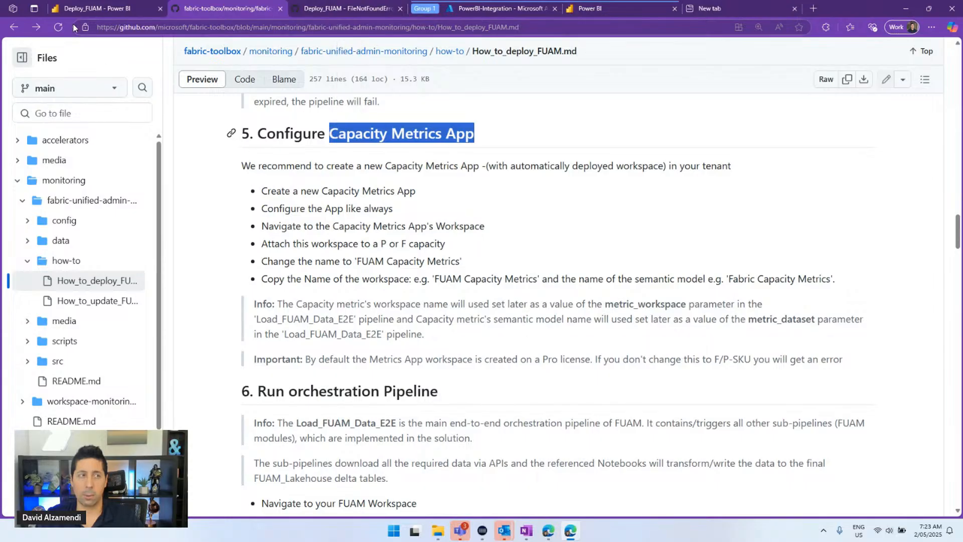
pyautogui.click(86, 10)
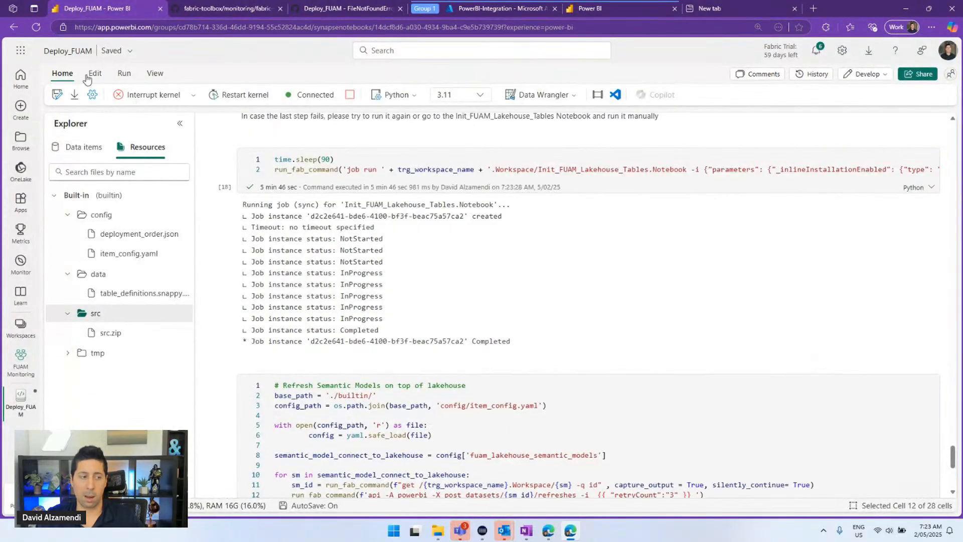
# Check the Microsoft Fabric Capacity Metrics workspace name in its Workspace settings
pyautogui.click(22, 327)
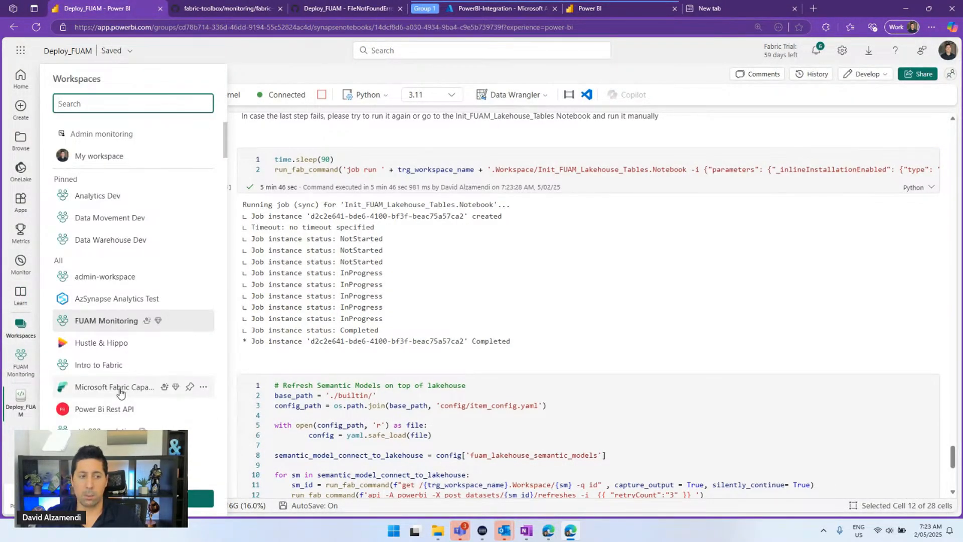
pyautogui.click(204, 386)
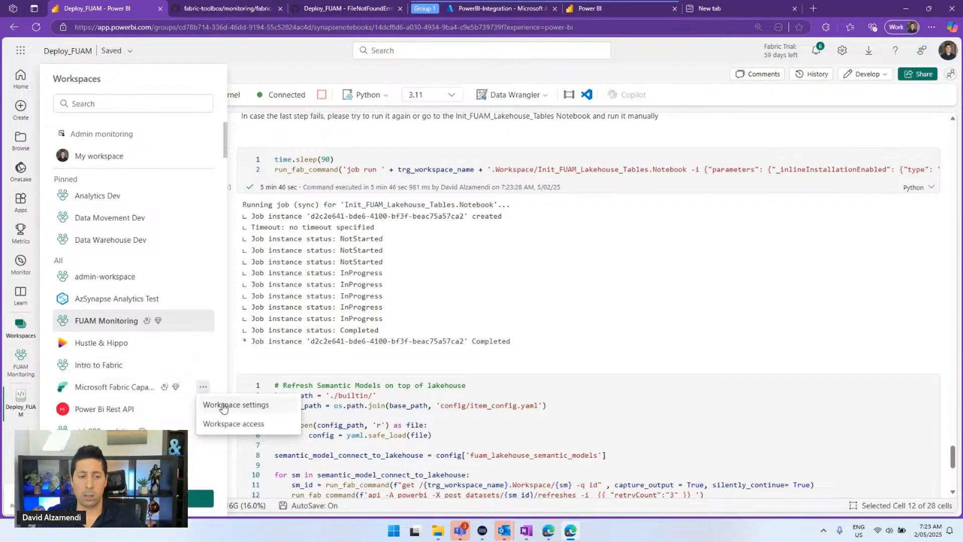
pyautogui.click(221, 402)
pyautogui.tripleClick(650, 261)
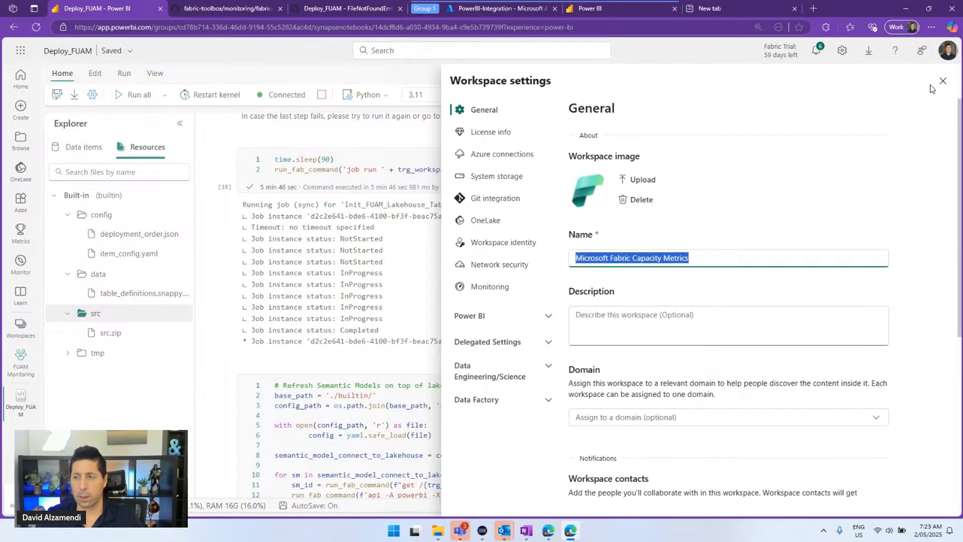
pyautogui.click(942, 80)
# Confirm the Capacity Metrics app under Apps and Get apps, then return to Deploy_FUAM
pyautogui.click(20, 203)
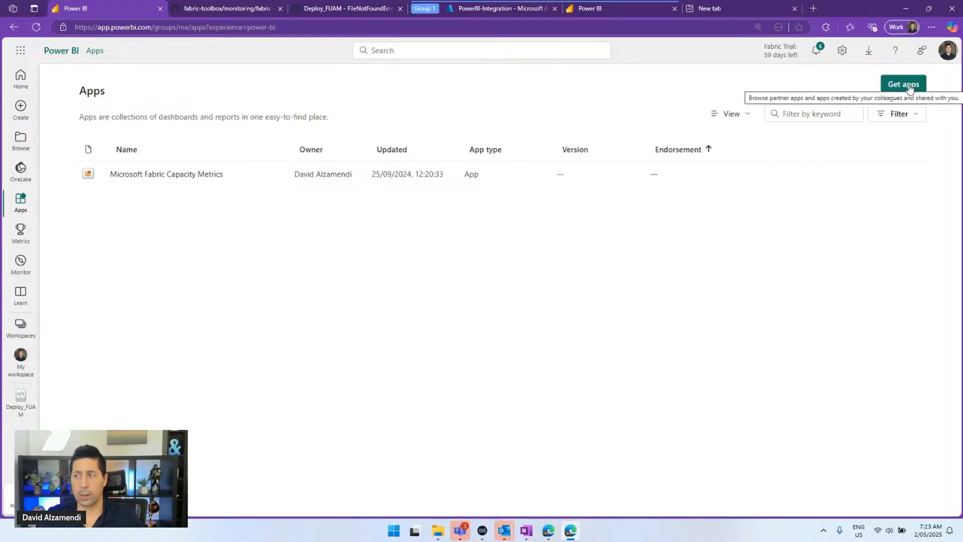
pyautogui.click(909, 85)
pyautogui.hotkey('ctrl', '+')
pyautogui.hotkey('ctrl', '+')
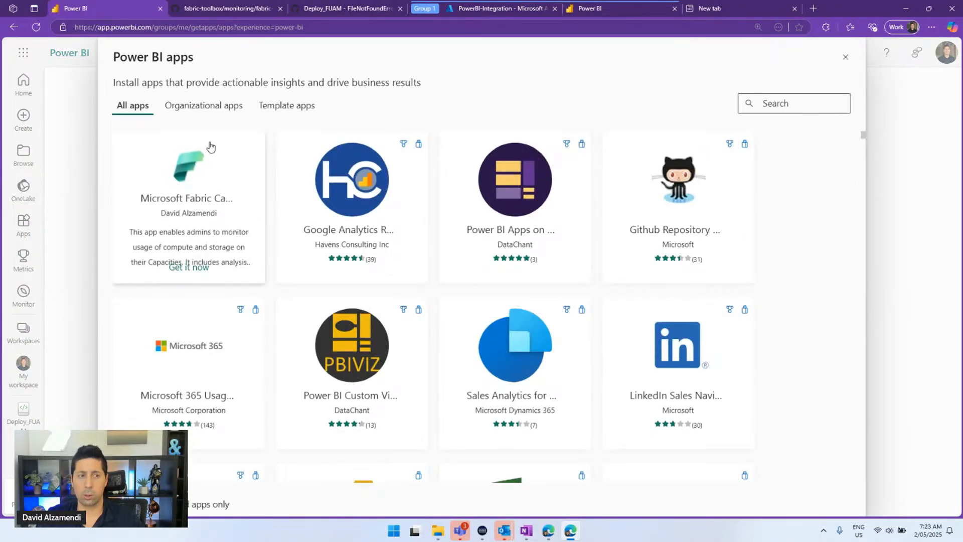
pyautogui.click(845, 58)
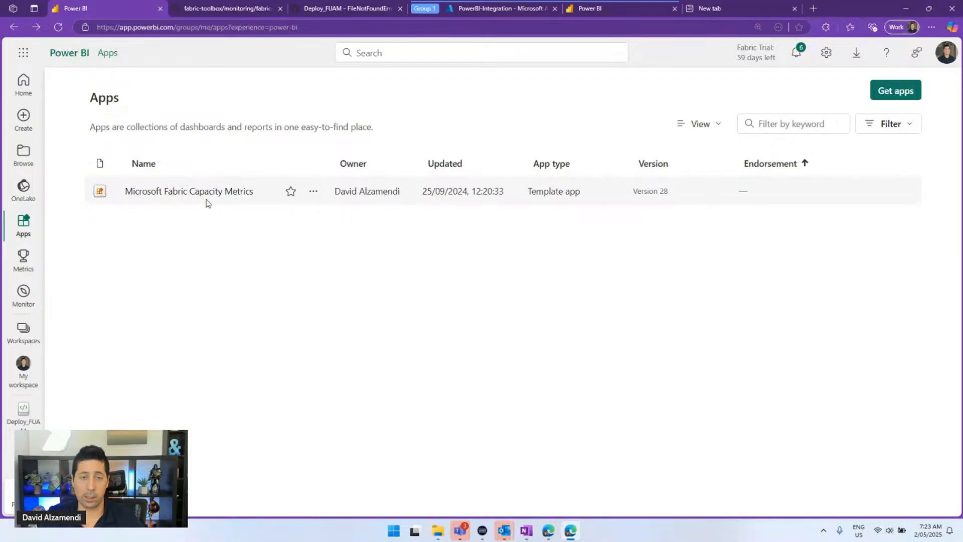
pyautogui.click(23, 413)
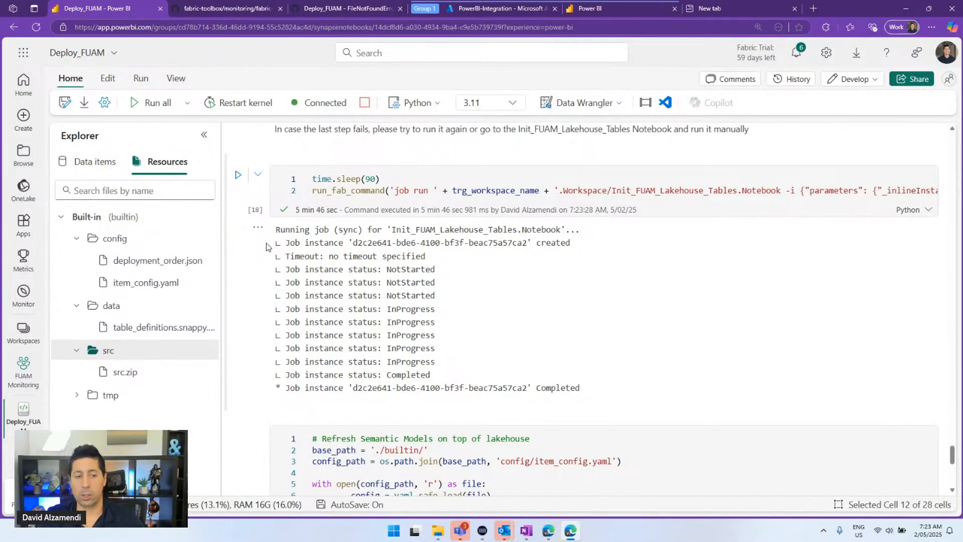
# Open FUAM Monitoring and scroll its items down to the Load_*_E2E data pipelines
pyautogui.scroll(-5, 466, 297)
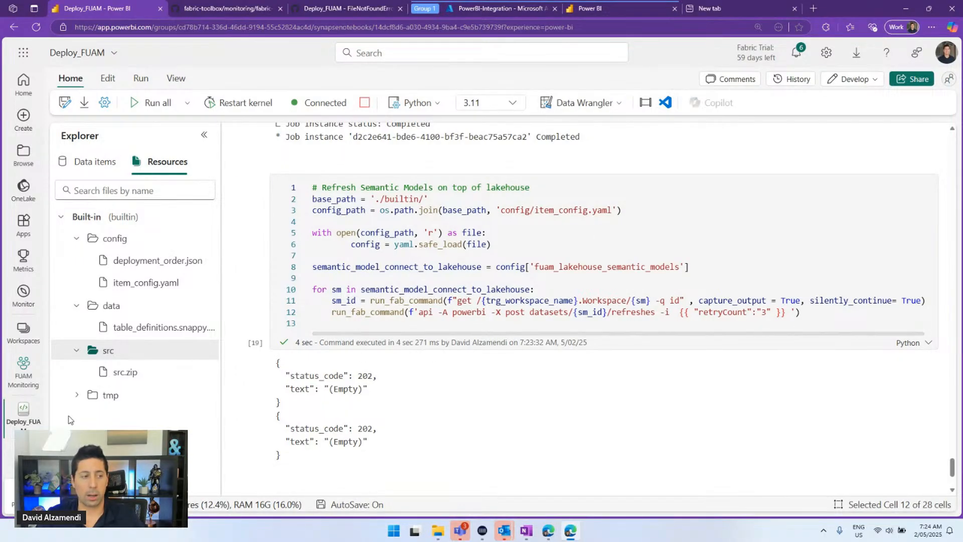
pyautogui.click(23, 377)
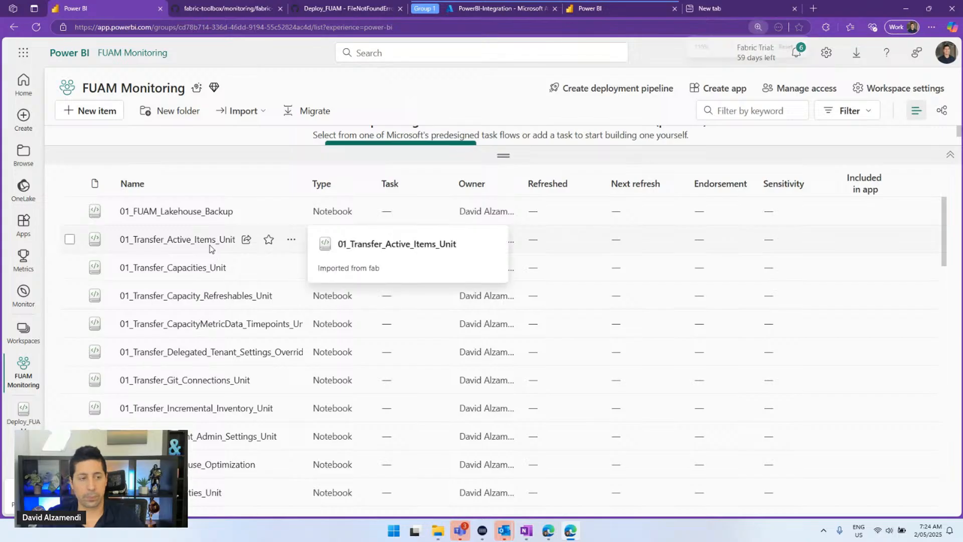
pyautogui.hotkey('ctrl', '-')
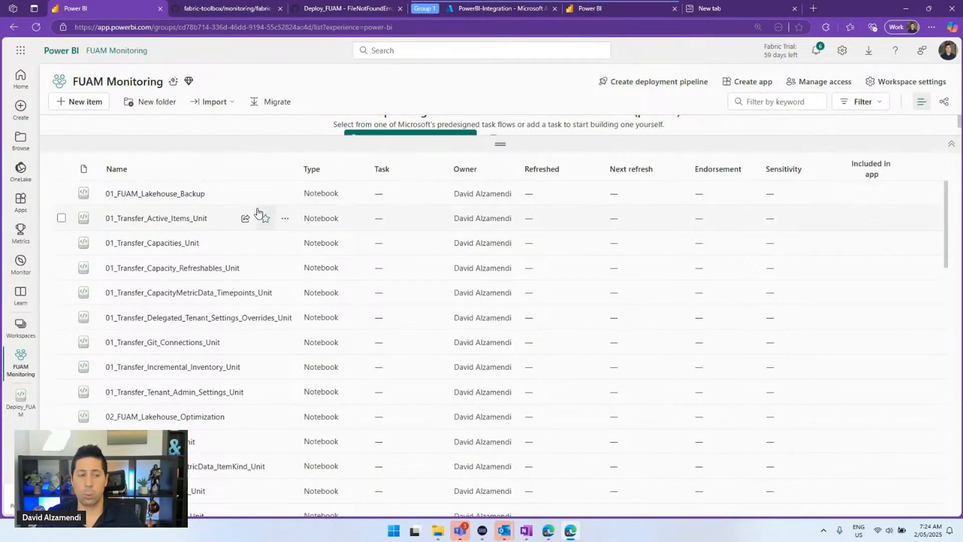
pyautogui.scroll(-4, 258, 214)
pyautogui.scroll(-2, 259, 210)
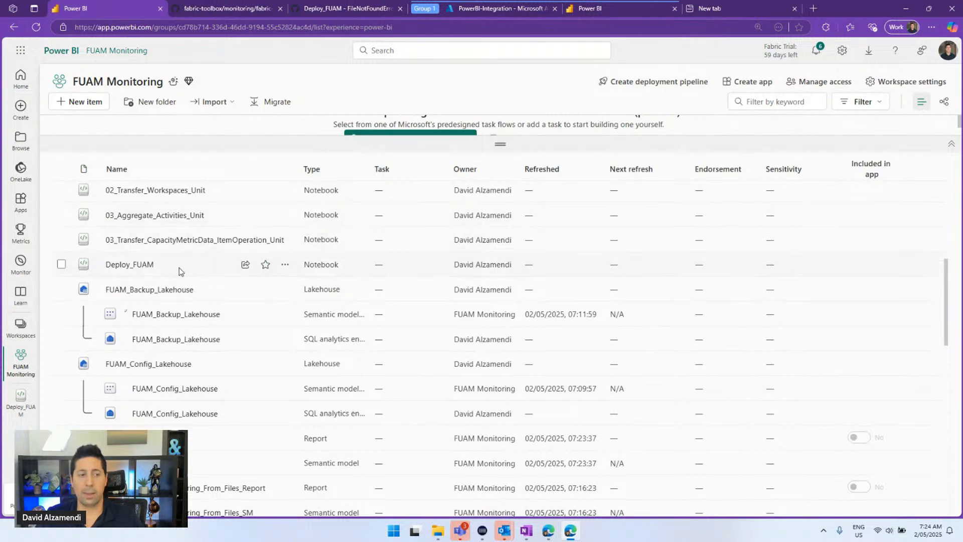
pyautogui.scroll(-2, 180, 273)
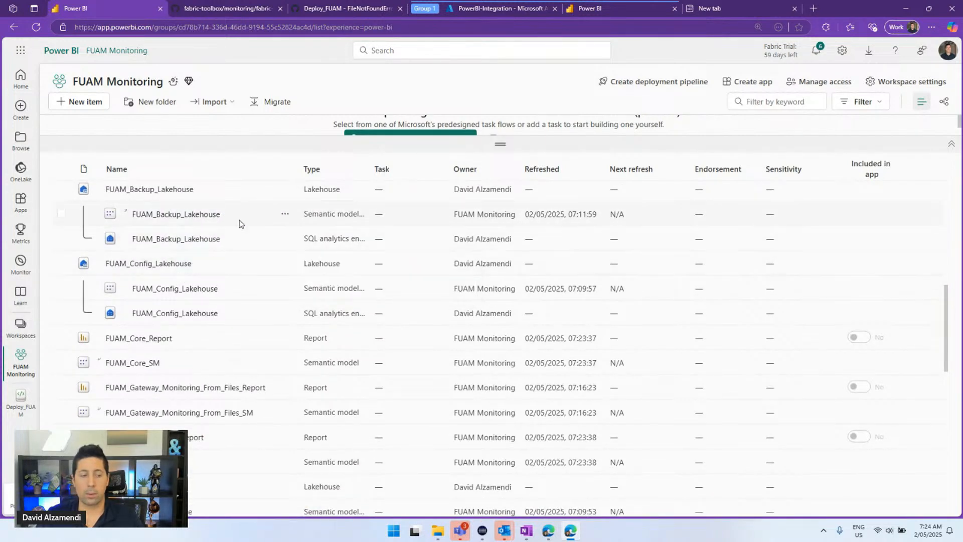
pyautogui.scroll(2, 241, 223)
pyautogui.scroll(-2, 241, 231)
pyautogui.scroll(-7, 241, 234)
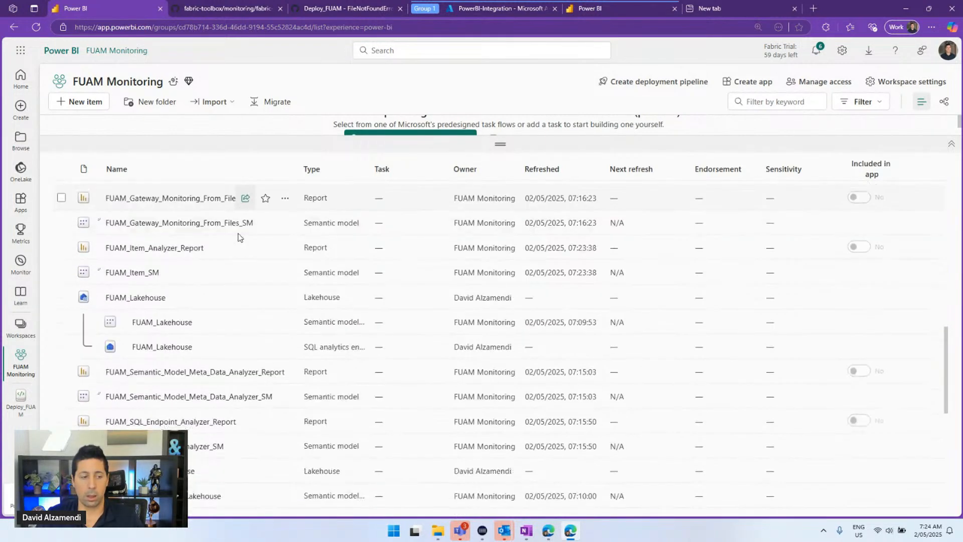
pyautogui.scroll(-4, 239, 238)
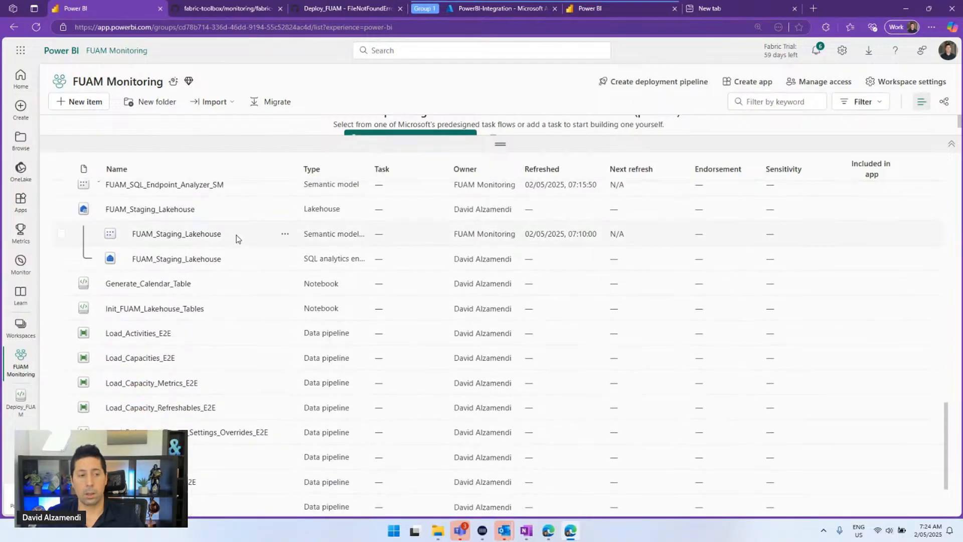
pyautogui.hotkey('ctrl', '+')
pyautogui.hotkey('ctrl', '+')
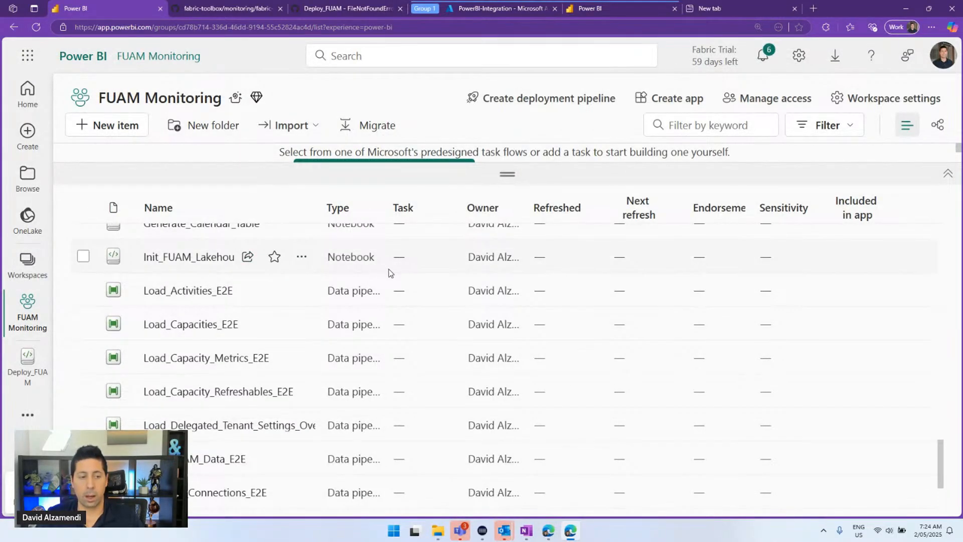
pyautogui.scroll(-1, 390, 272)
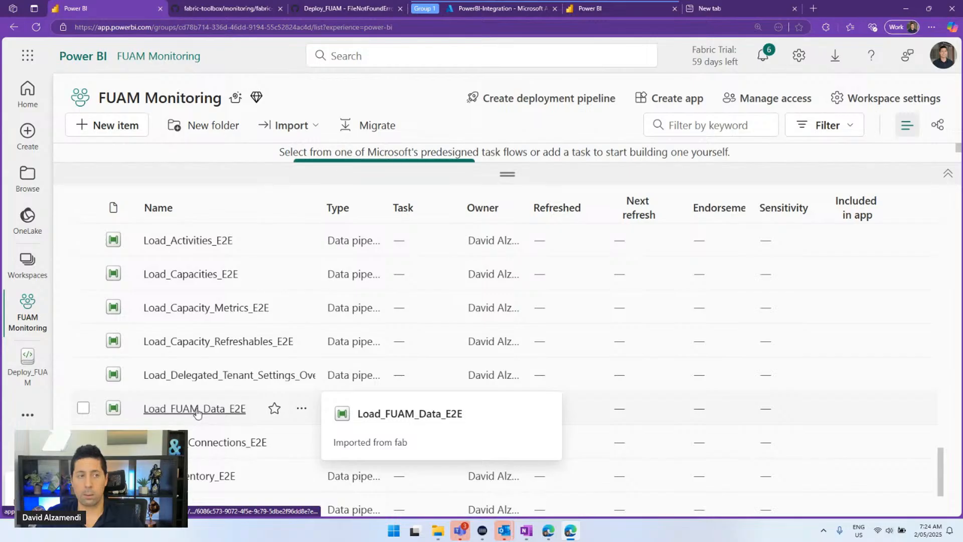
# Open Load_FUAM_Data_E2E and preview its run parameters without starting a run
pyautogui.click(226, 410)
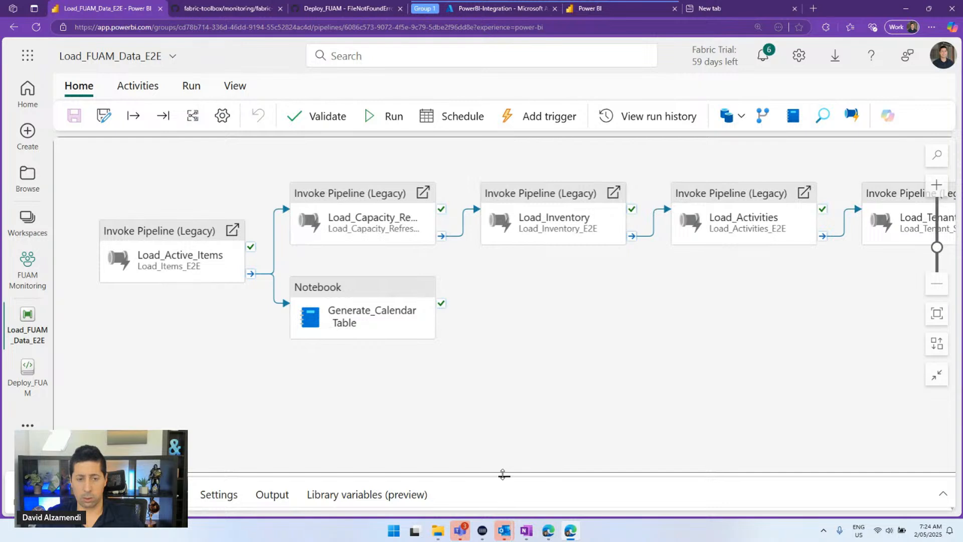
pyautogui.moveTo(502, 474); pyautogui.dragTo(504, 434)
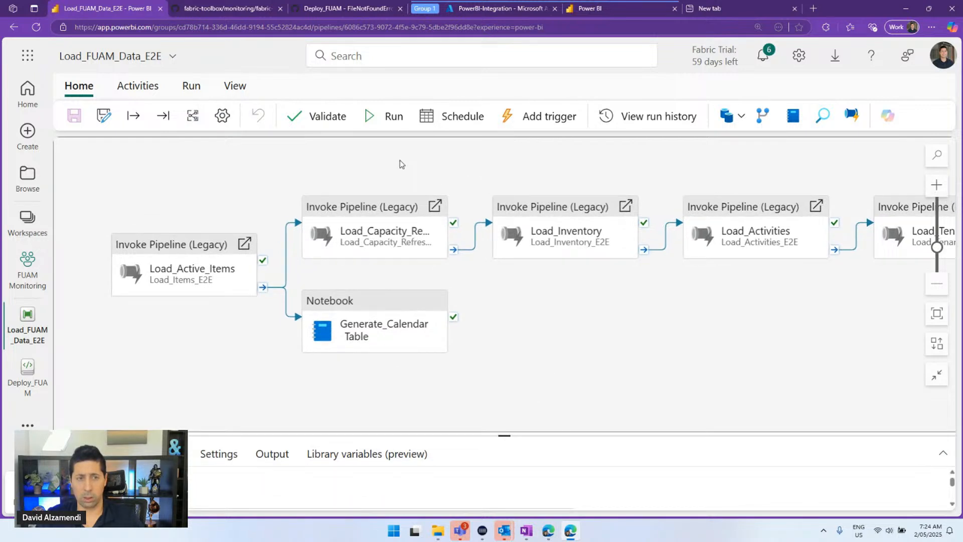
pyautogui.click(381, 116)
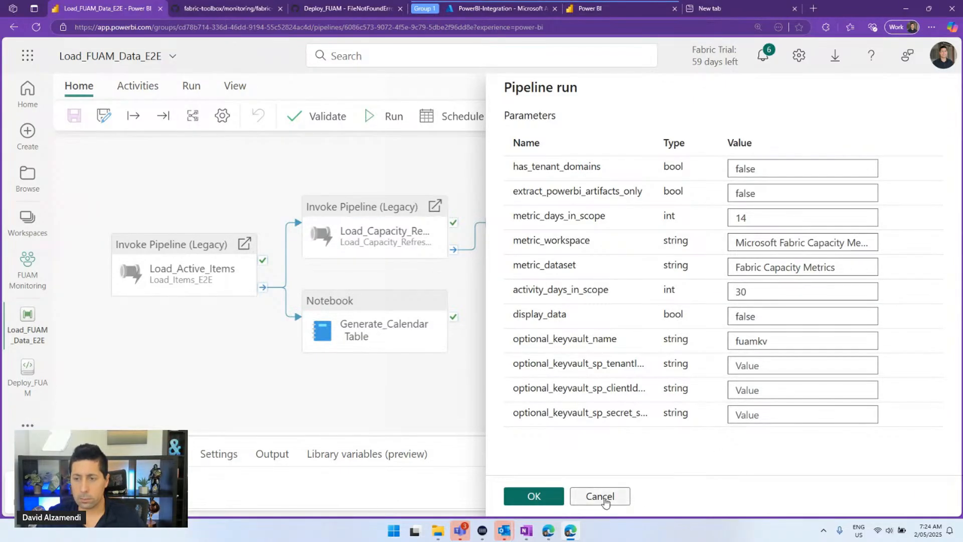
pyautogui.click(604, 498)
# Expand the bottom panel to show the Parameters tab with metric_workspace's default value
pyautogui.moveTo(456, 434); pyautogui.dragTo(456, 228)
pyautogui.scroll(-2, 381, 297)
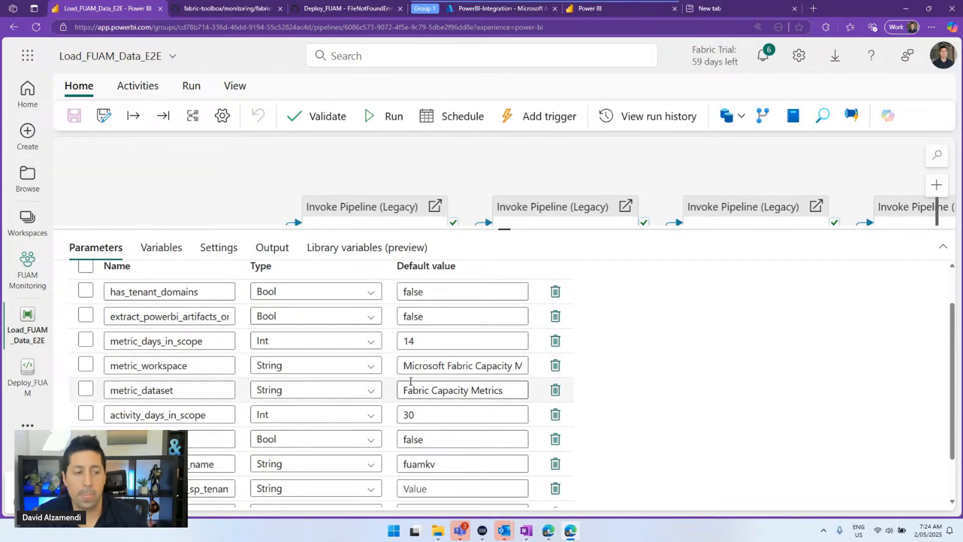
pyautogui.moveTo(426, 365); pyautogui.dragTo(519, 364)
# Copy the exact Microsoft Fabric Capacity Metrics workspace name from its Workspace settings
pyautogui.click(495, 368)
pyautogui.hotkey('ctrl', 'a')
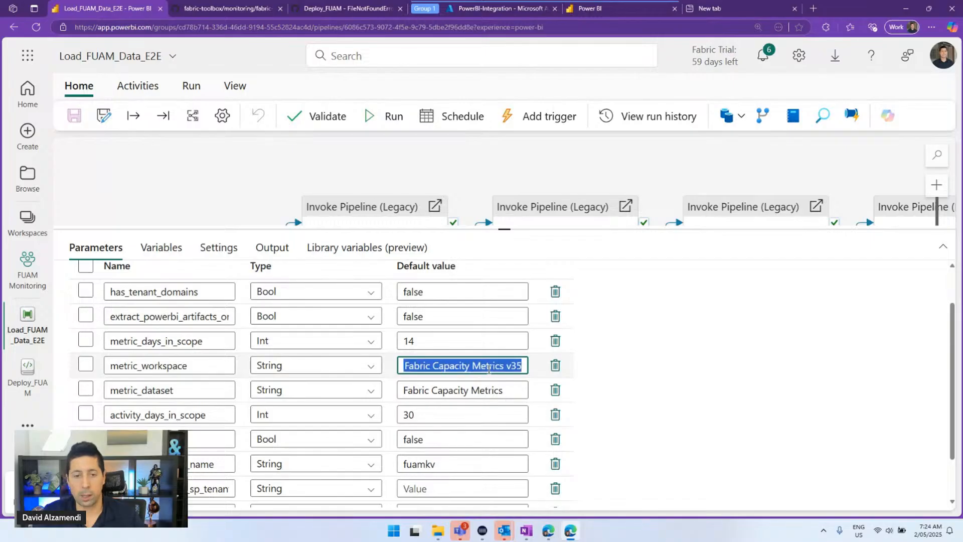
pyautogui.hotkey('ctrl', 'v')
pyautogui.click(13, 221)
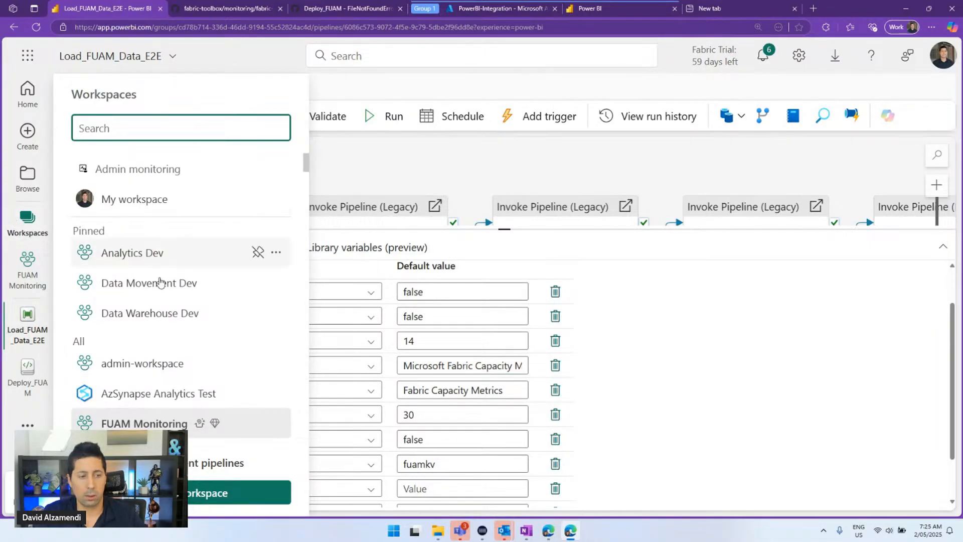
pyautogui.scroll(-4, 160, 235)
pyautogui.click(274, 312)
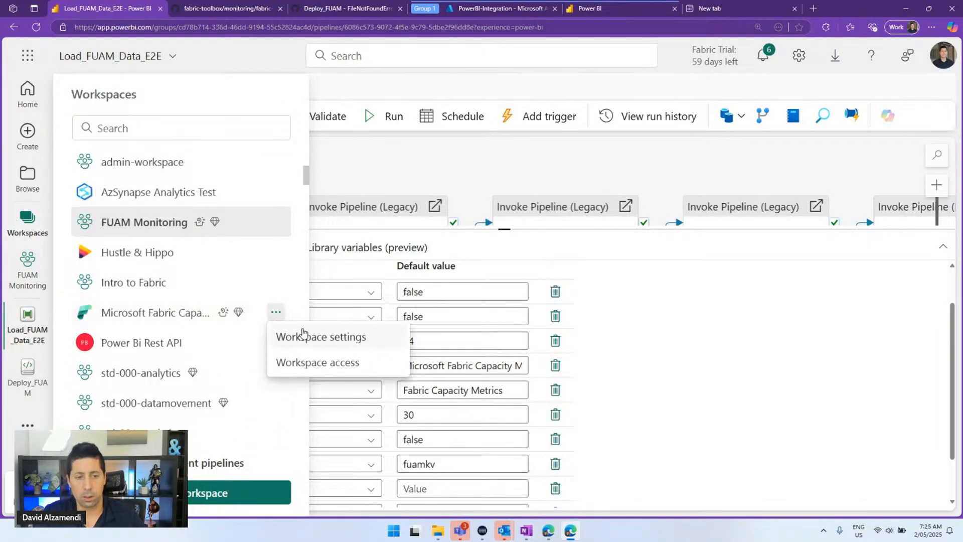
pyautogui.click(281, 336)
pyautogui.doubleClick(582, 338)
pyautogui.hotkey('ctrl', 'a')
pyautogui.hotkey('ctrl', 'c')
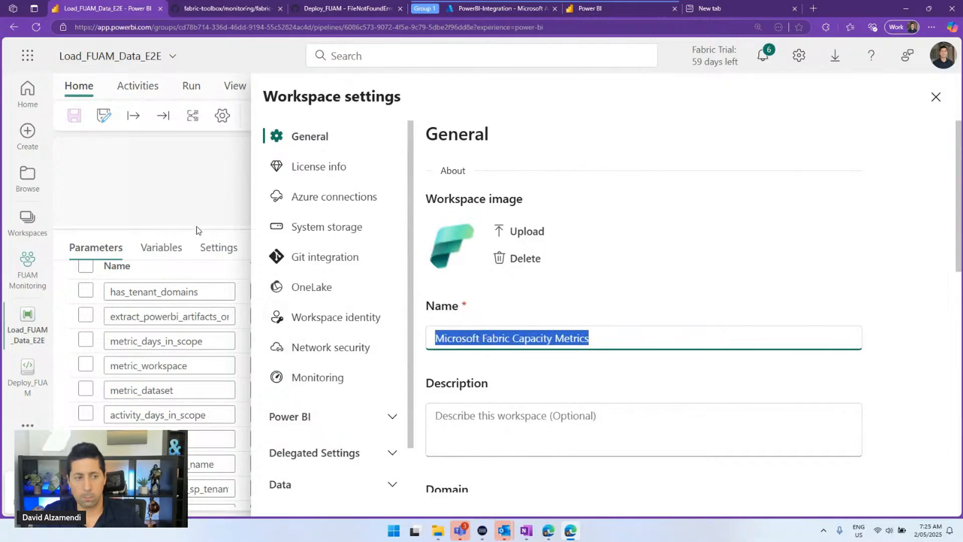
pyautogui.click(204, 249)
# Paste 'Microsoft Fabric Capacity Metrics' as the metric_workspace default value
pyautogui.click(490, 370)
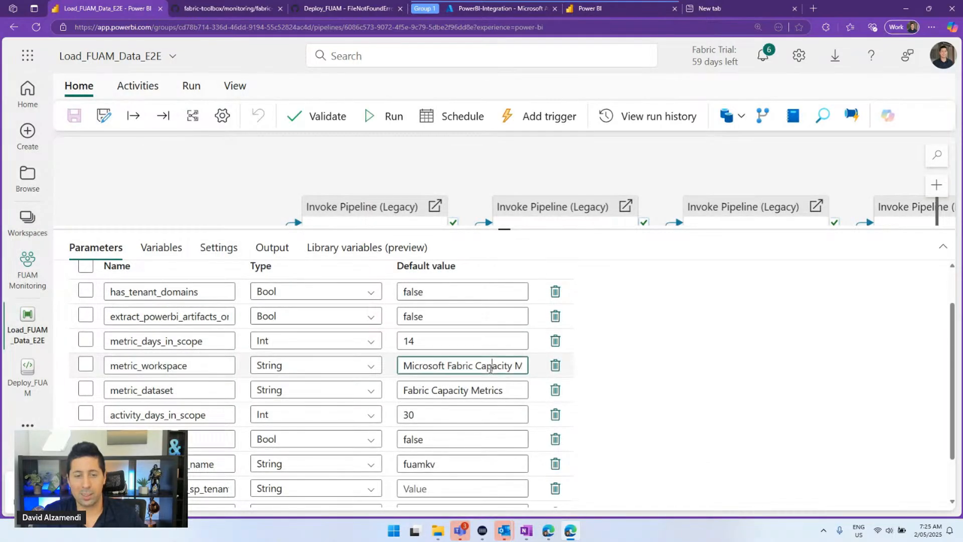
pyautogui.hotkey('ctrl', 'a')
pyautogui.hotkey('ctrl', 'v')
pyautogui.moveTo(506, 393); pyautogui.dragTo(391, 395)
pyautogui.hotkey('ctrl', 'c')
# Search the Capacity Metrics workspace for 'Fabric Capacity Metrics', then reopen the pipeline
pyautogui.click(26, 282)
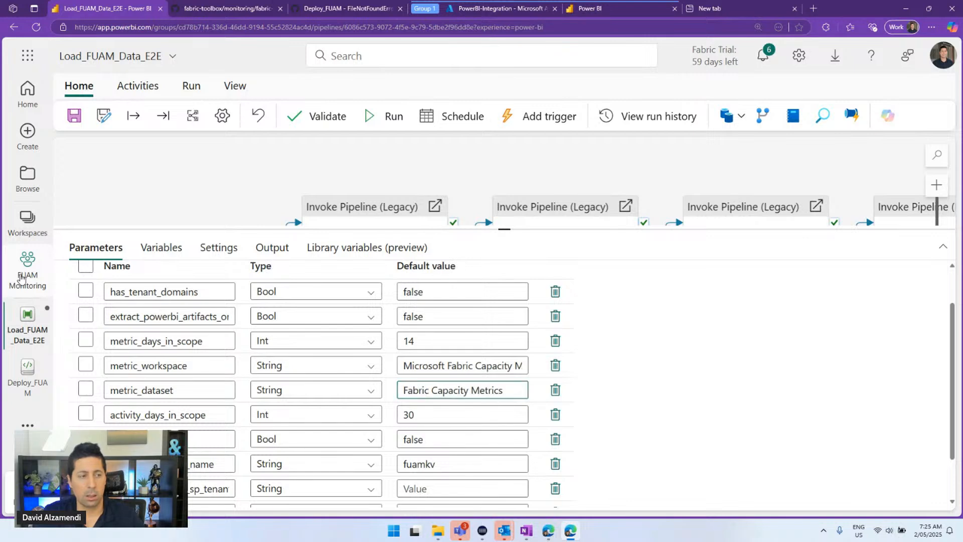
pyautogui.click(28, 235)
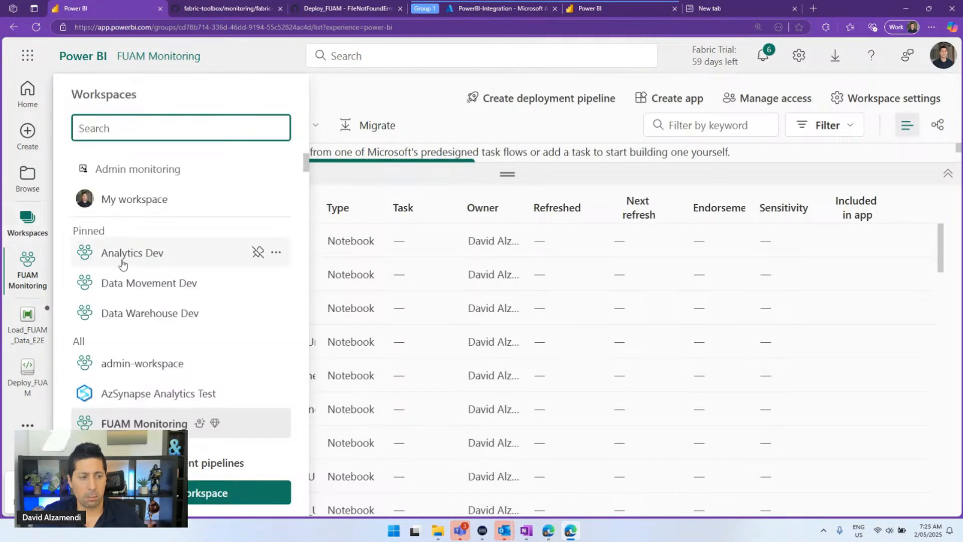
pyautogui.scroll(-2, 151, 321)
pyautogui.scroll(-1, 157, 314)
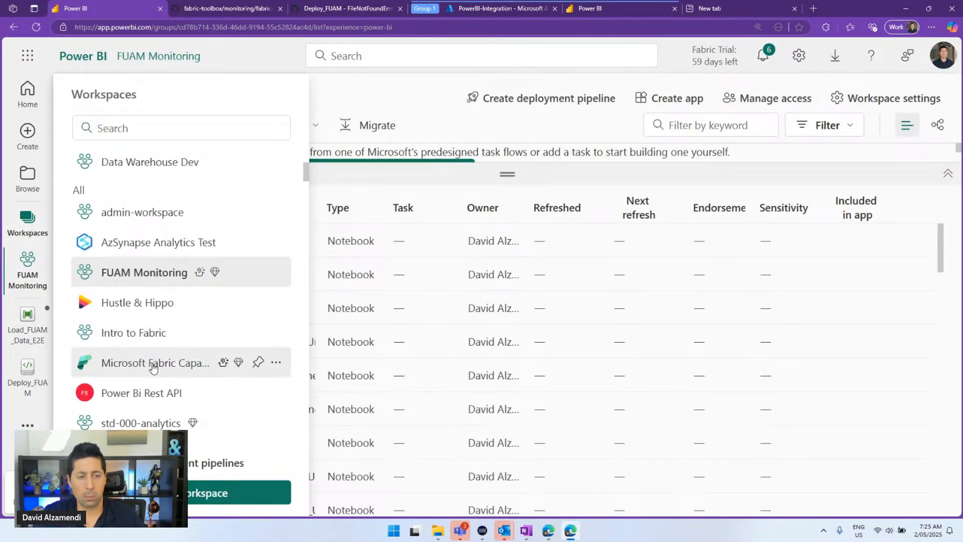
pyautogui.click(153, 362)
pyautogui.hotkey('ctrl', 'f')
pyautogui.hotkey('ctrl', 'v')
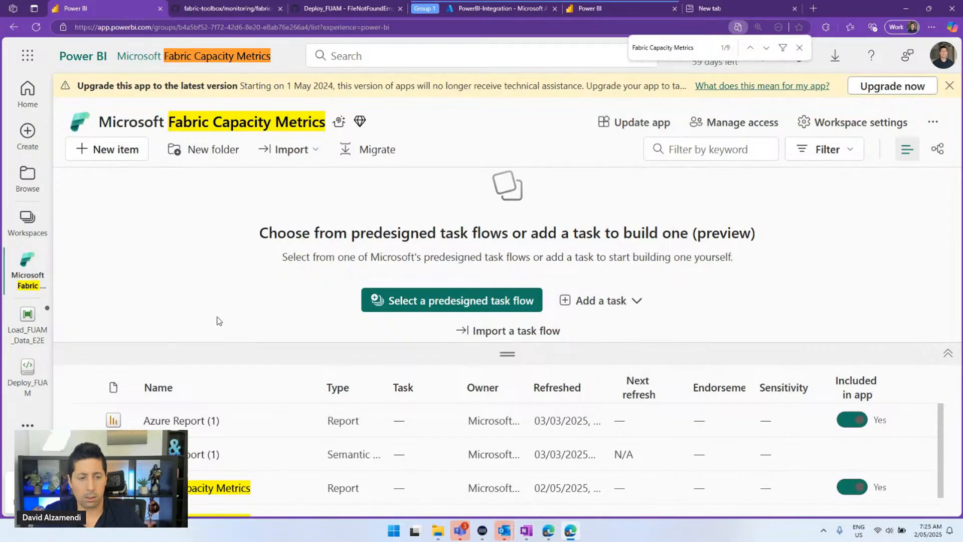
pyautogui.click(27, 324)
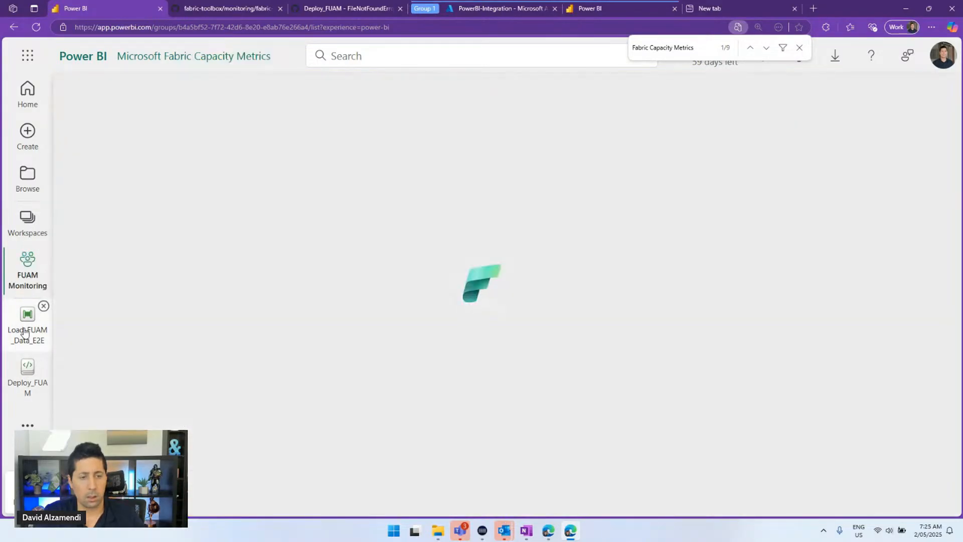
pyautogui.scroll(-1, 504, 325)
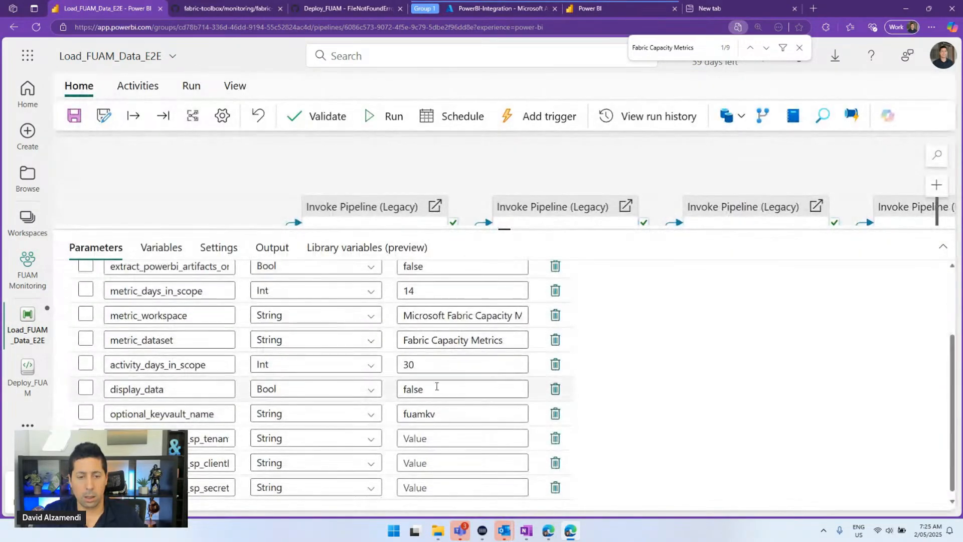
pyautogui.scroll(2, 416, 381)
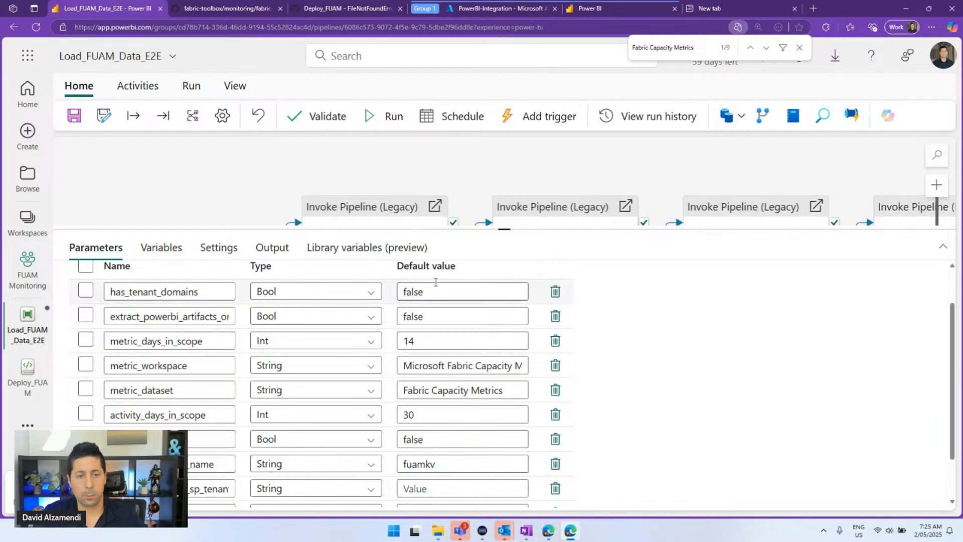
pyautogui.moveTo(441, 229); pyautogui.dragTo(448, 178)
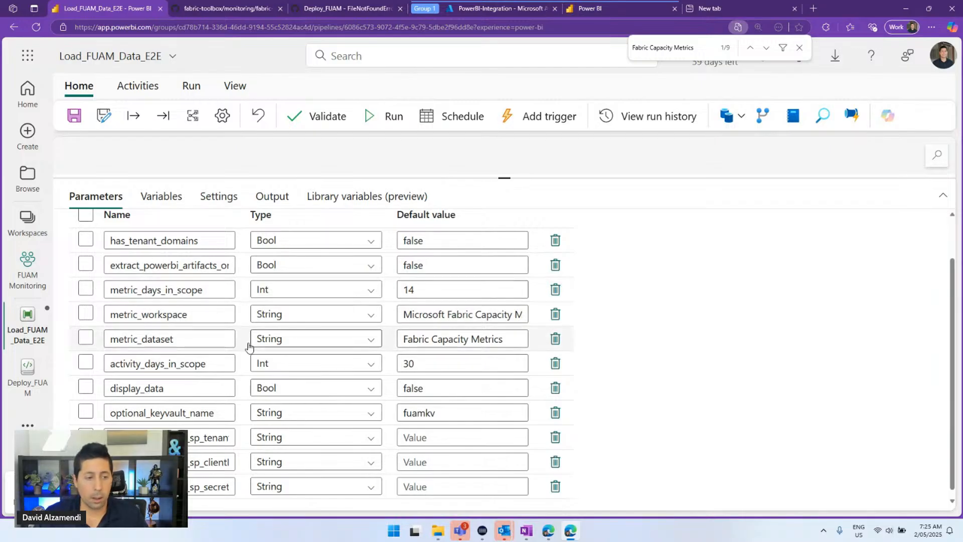
pyautogui.doubleClick(436, 363)
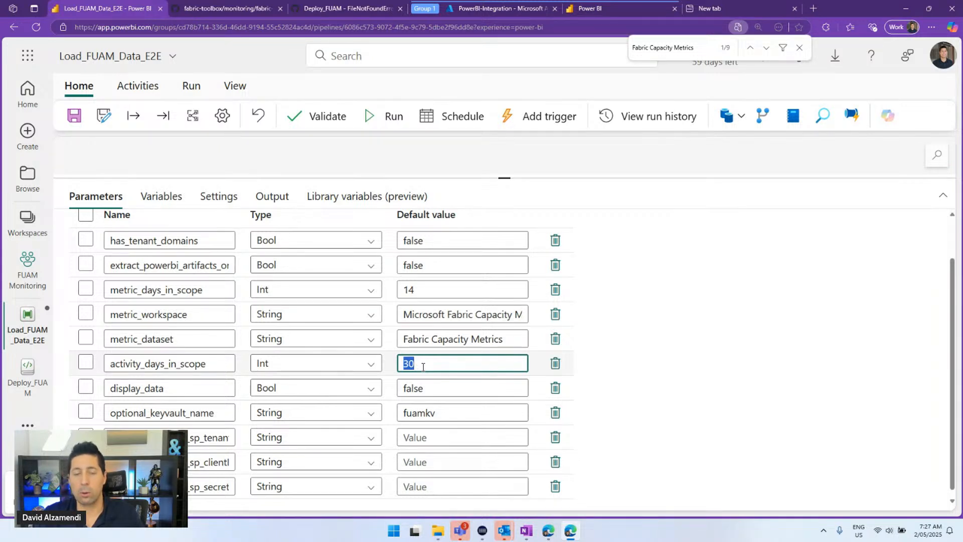
pyautogui.write('29')
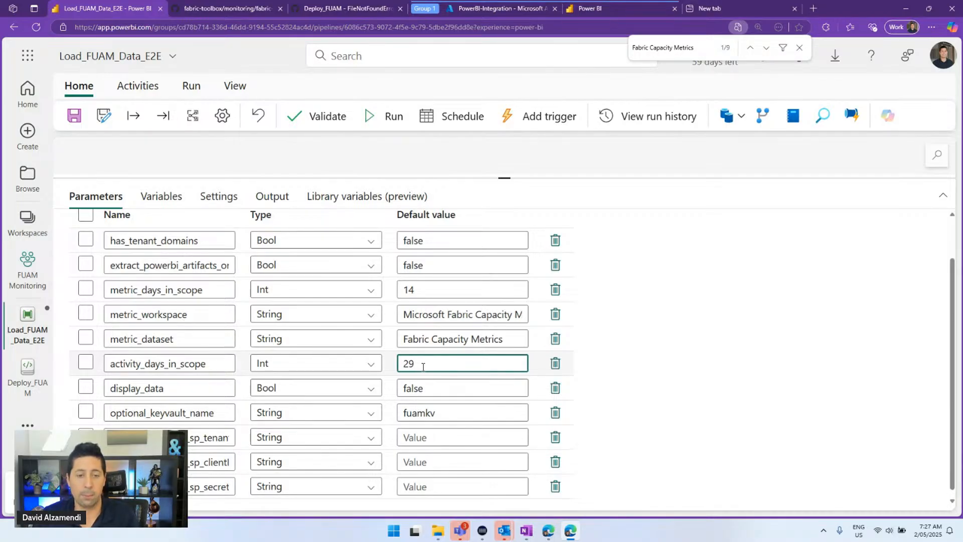
pyautogui.press('BackSpace')
pyautogui.press('BackSpace')
pyautogui.write('30')
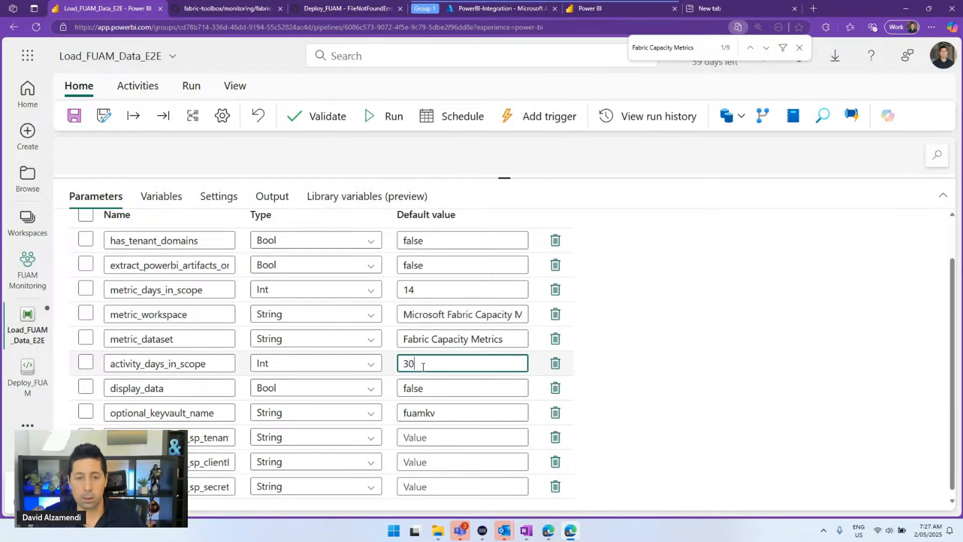
pyautogui.click(693, 273)
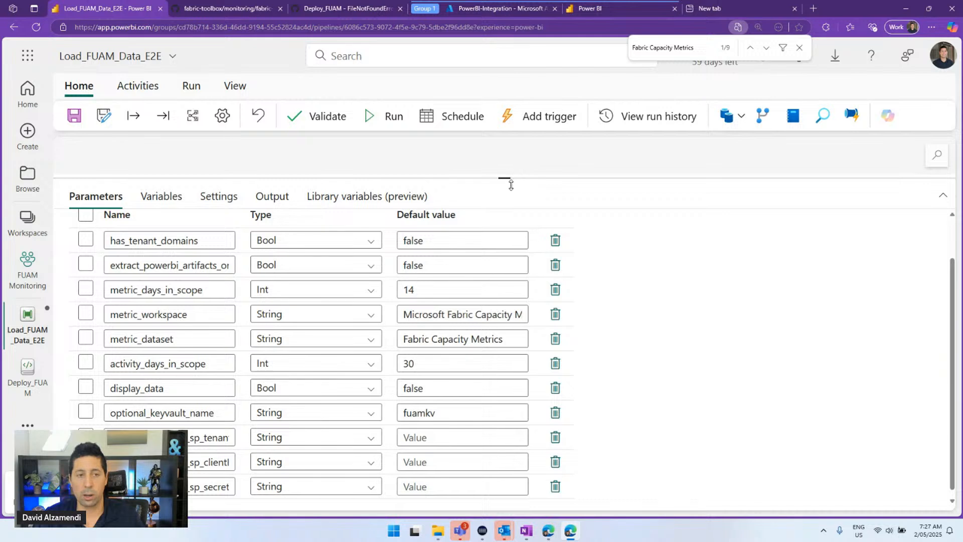
pyautogui.moveTo(510, 185); pyautogui.dragTo(511, 199)
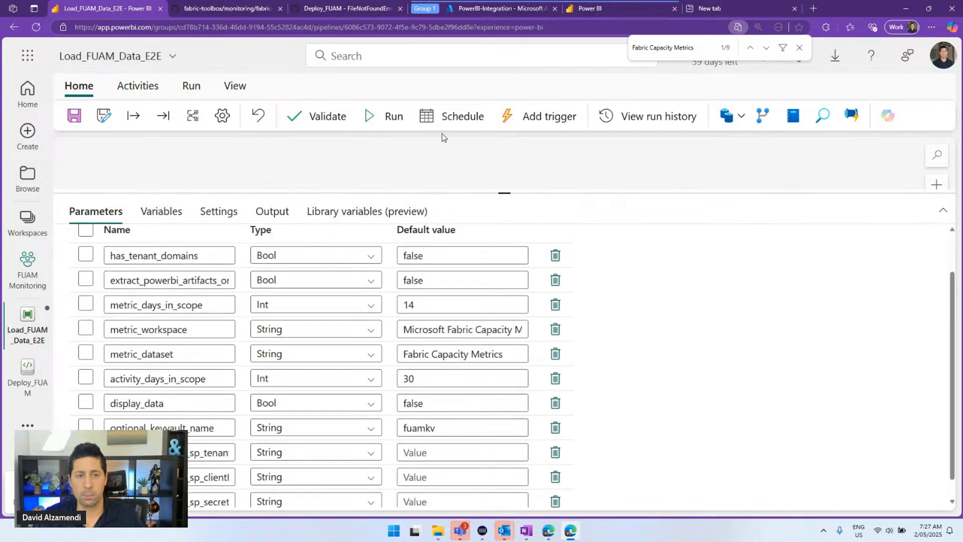
# Save Load_FUAM_Data_E2E and run it, accepting the default parameter values
pyautogui.click(74, 116)
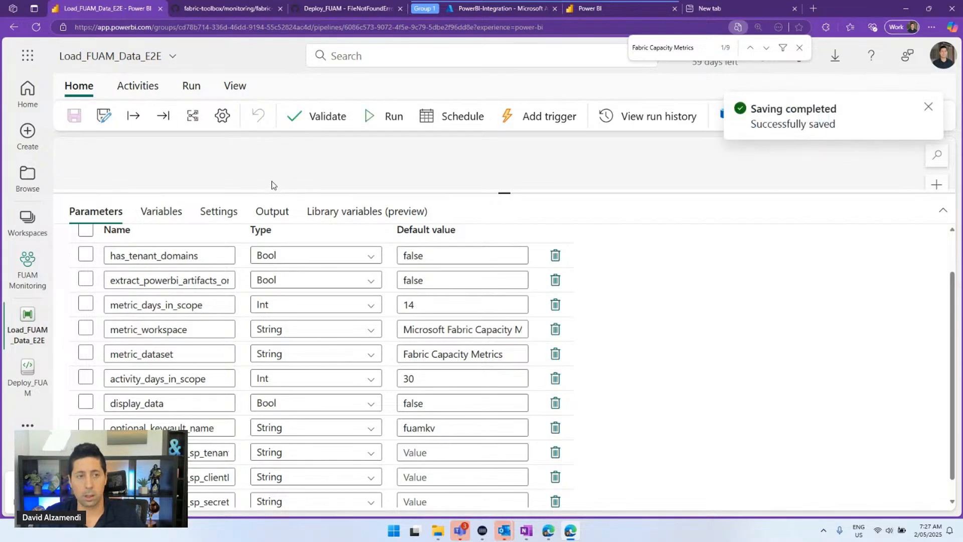
pyautogui.click(391, 117)
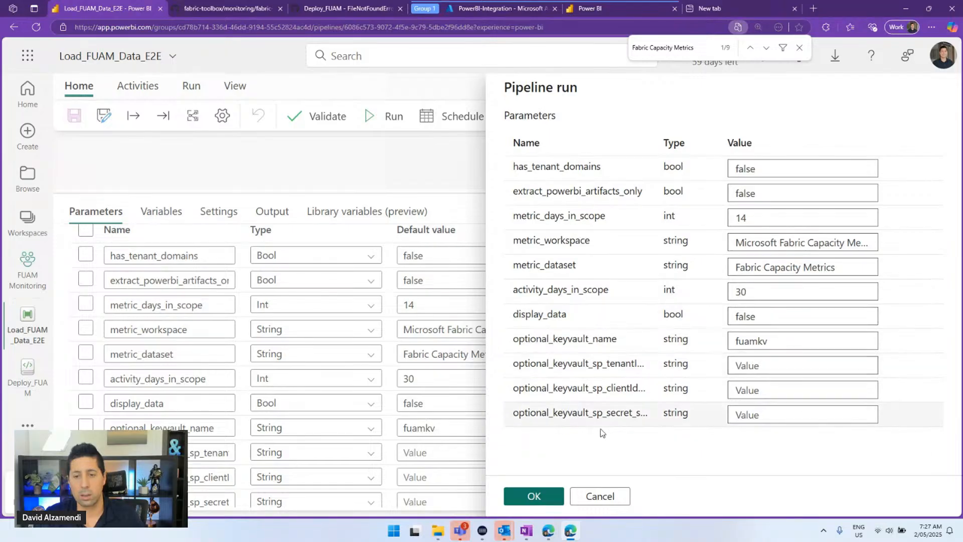
pyautogui.click(525, 490)
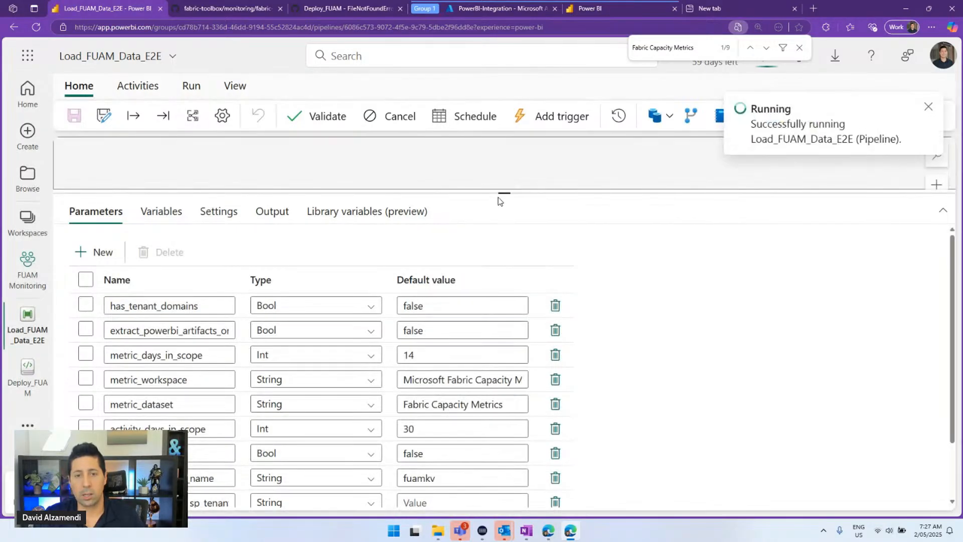
pyautogui.moveTo(501, 197); pyautogui.dragTo(506, 404)
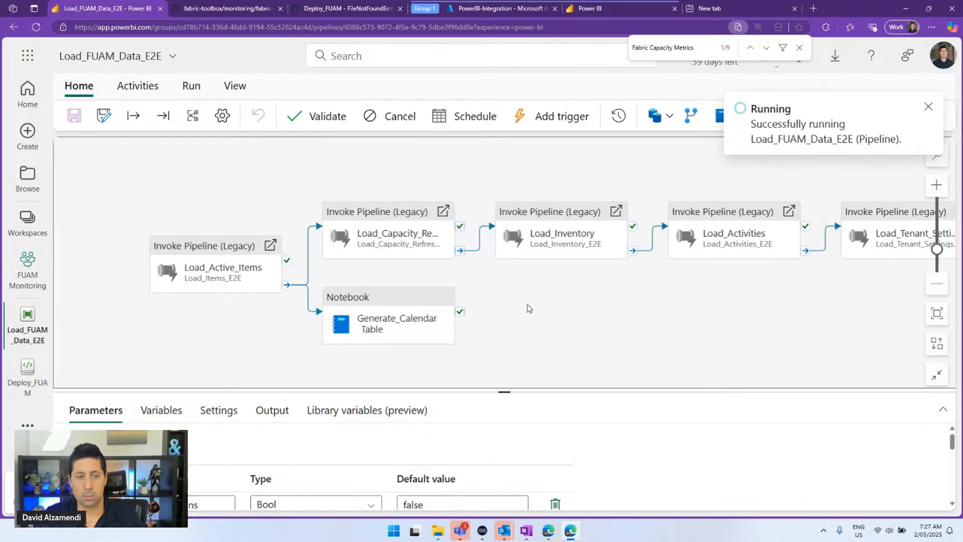
# Follow the run's progress in the output pane and pipeline diagram
pyautogui.moveTo(528, 304); pyautogui.dragTo(532, 273)
pyautogui.moveTo(504, 392); pyautogui.dragTo(500, 290)
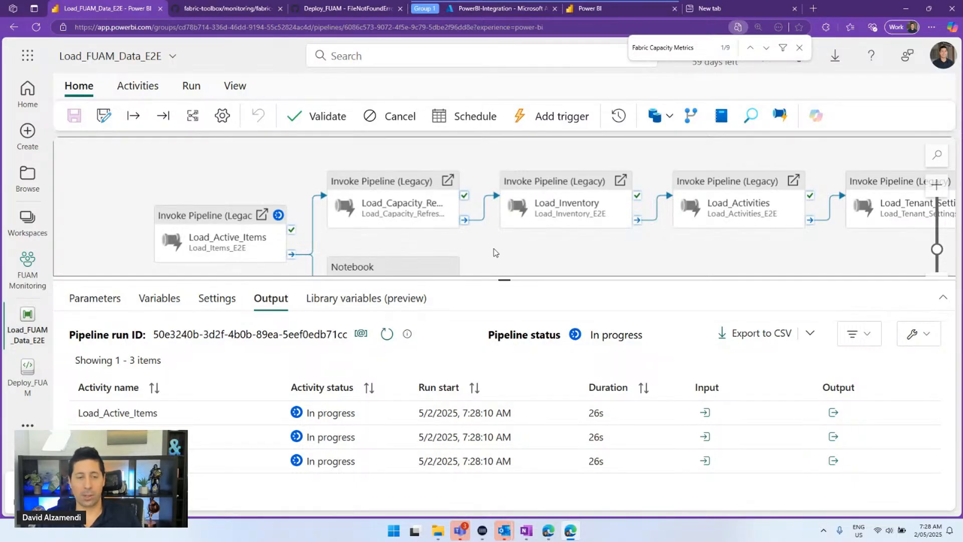
pyautogui.moveTo(487, 279); pyautogui.dragTo(504, 407)
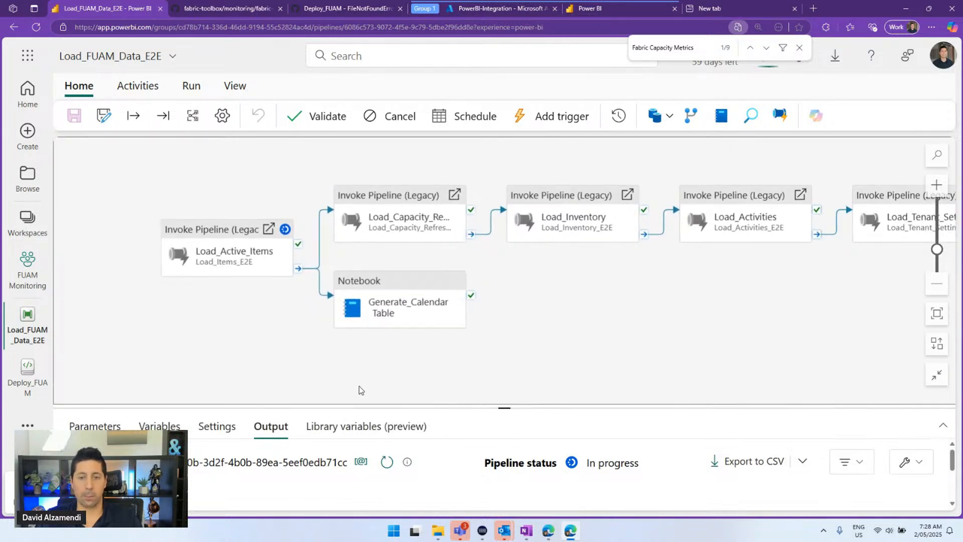
pyautogui.moveTo(682, 355); pyautogui.dragTo(576, 364)
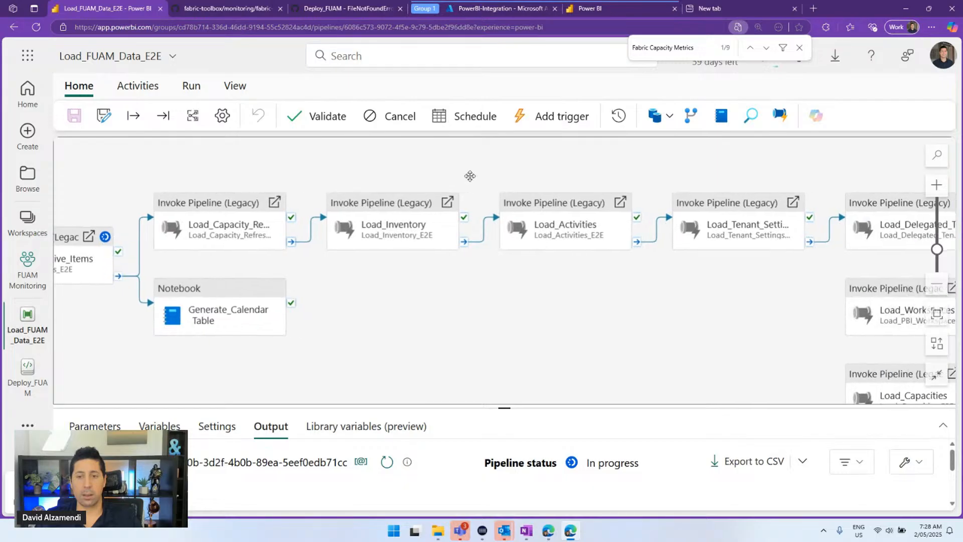
# Inspect Load_Activities' invoke settings, including fromDateDayAgo, and open Load_Activities_E2E
pyautogui.click(524, 232)
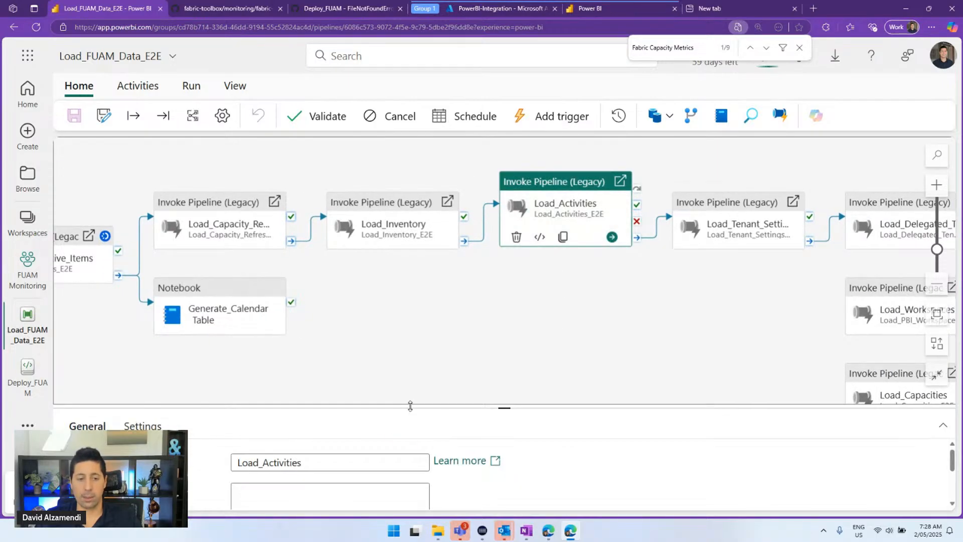
pyautogui.moveTo(411, 407); pyautogui.dragTo(421, 248)
pyautogui.click(127, 269)
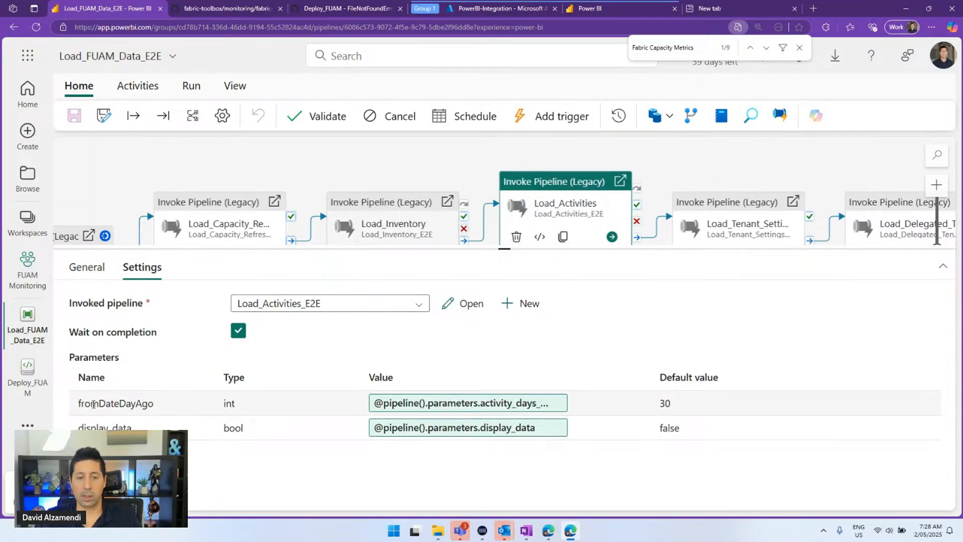
pyautogui.moveTo(80, 404); pyautogui.dragTo(155, 405)
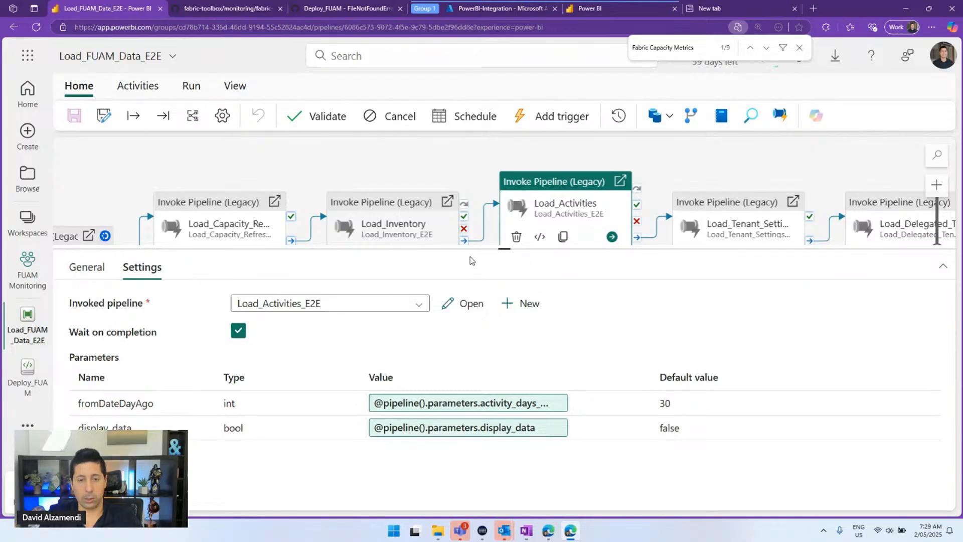
pyautogui.click(460, 303)
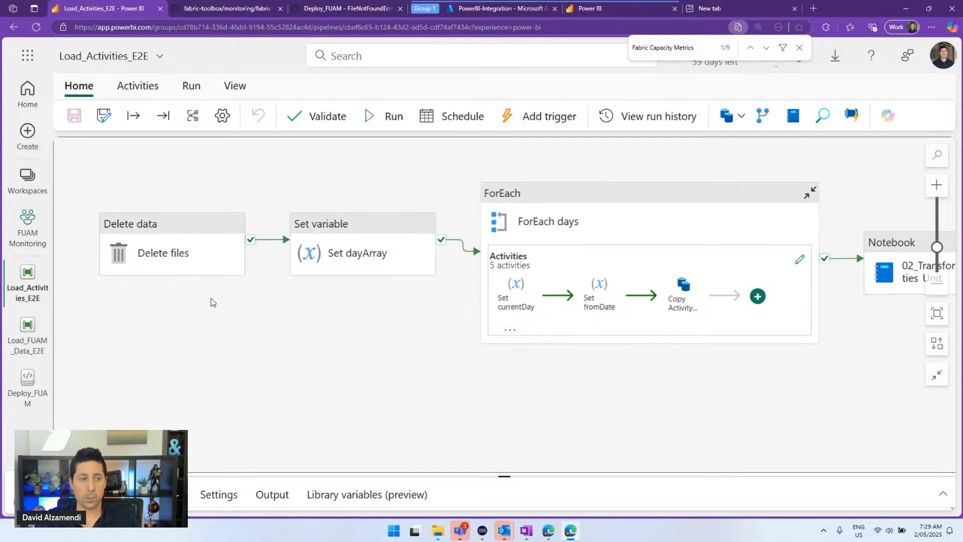
pyautogui.click(199, 259)
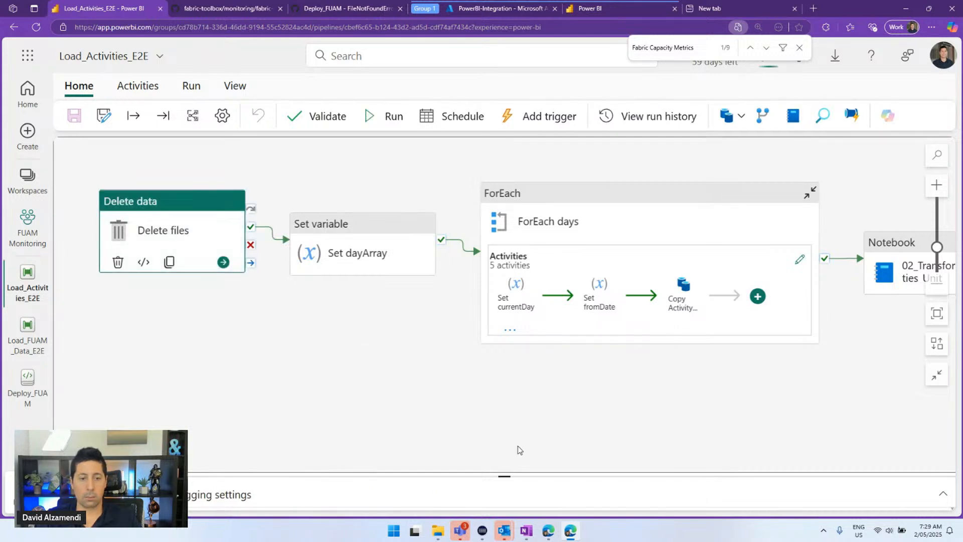
pyautogui.moveTo(505, 475); pyautogui.dragTo(504, 392)
pyautogui.click(145, 409)
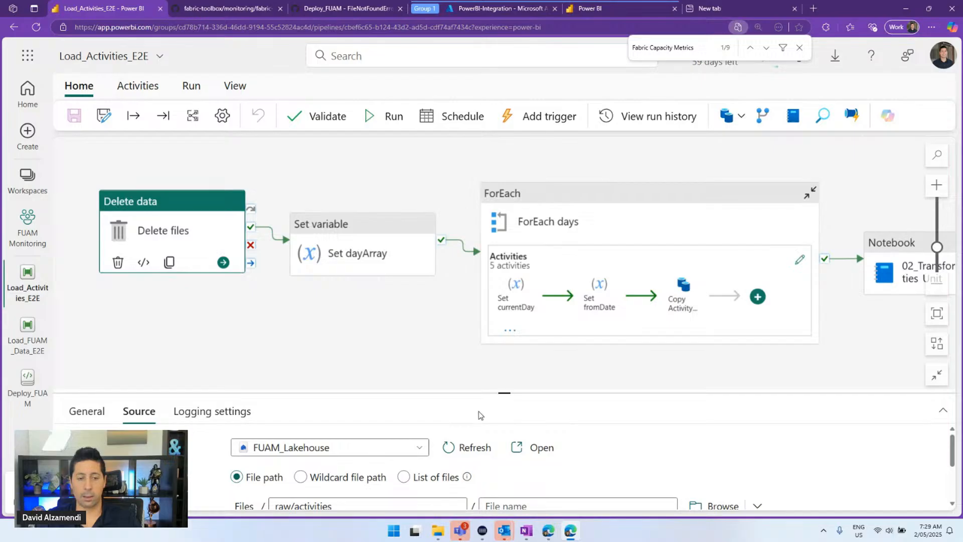
pyautogui.moveTo(496, 393); pyautogui.dragTo(497, 317)
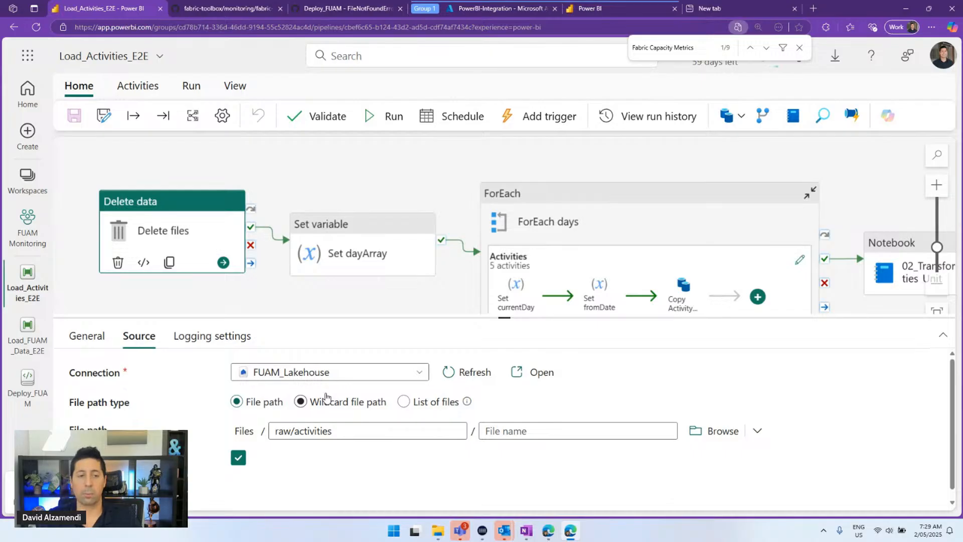
pyautogui.click(359, 253)
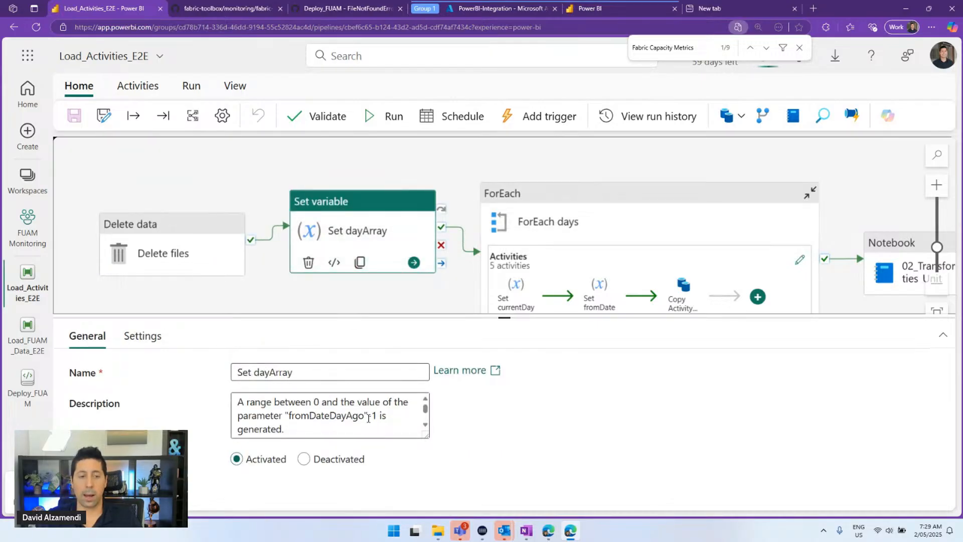
pyautogui.click(369, 404)
pyautogui.scroll(-2, 369, 404)
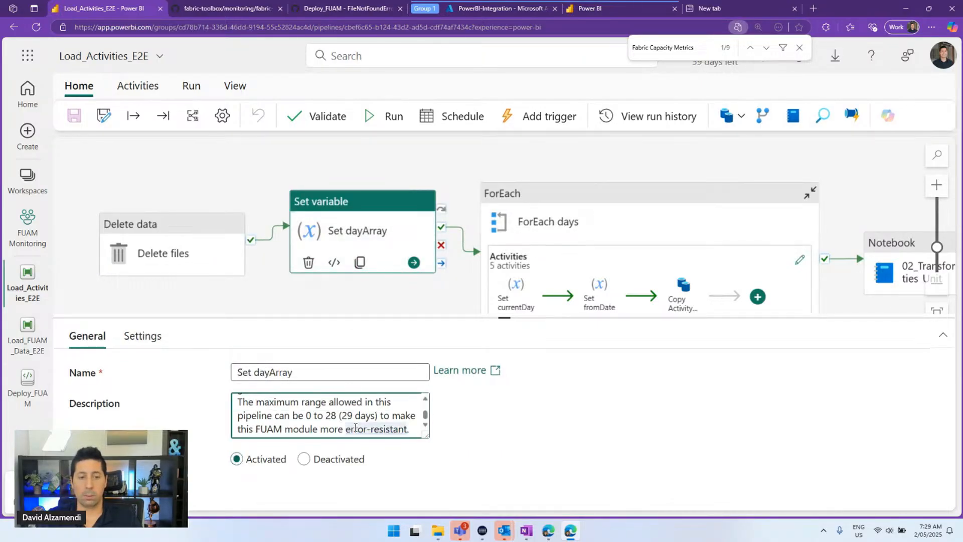
pyautogui.moveTo(354, 415); pyautogui.dragTo(240, 403)
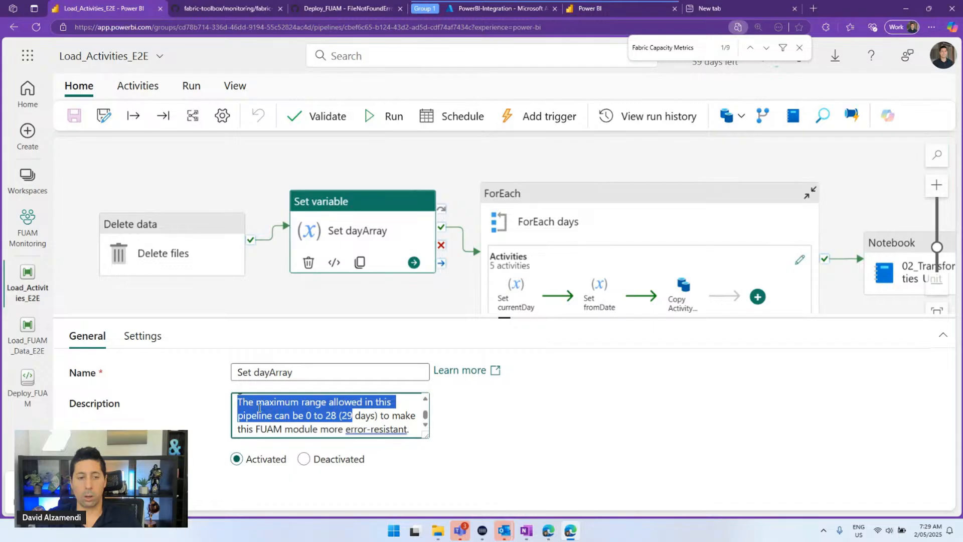
pyautogui.click(260, 408)
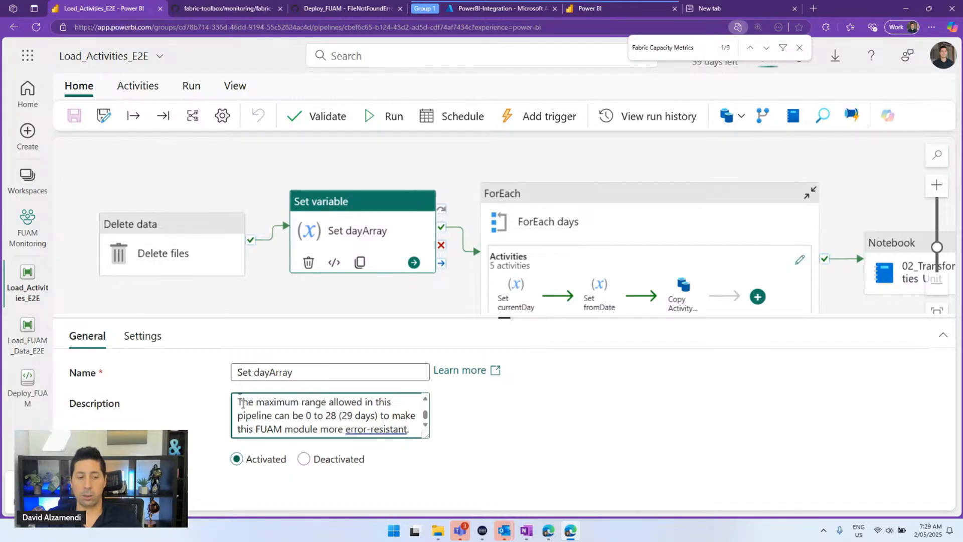
pyautogui.moveTo(242, 404); pyautogui.dragTo(352, 408)
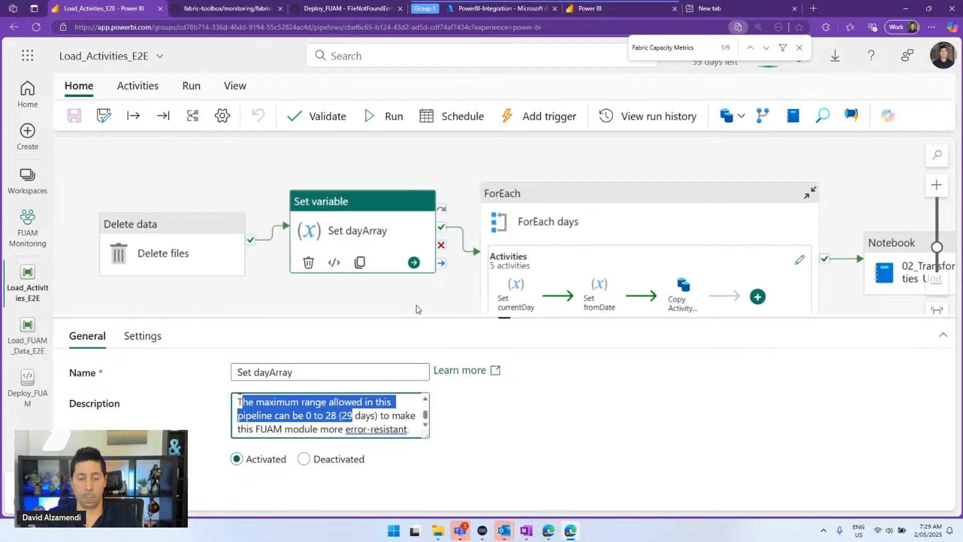
pyautogui.moveTo(416, 309); pyautogui.dragTo(276, 274)
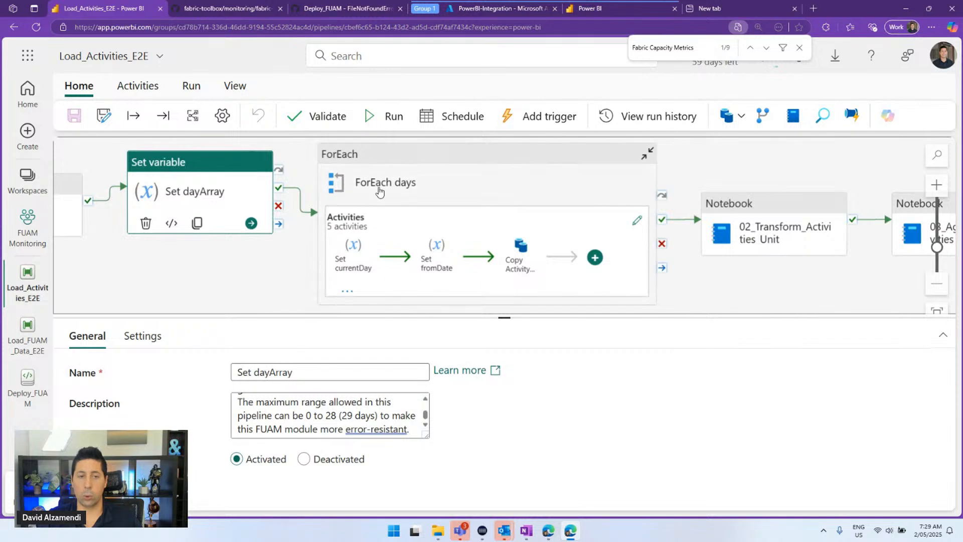
pyautogui.click(379, 191)
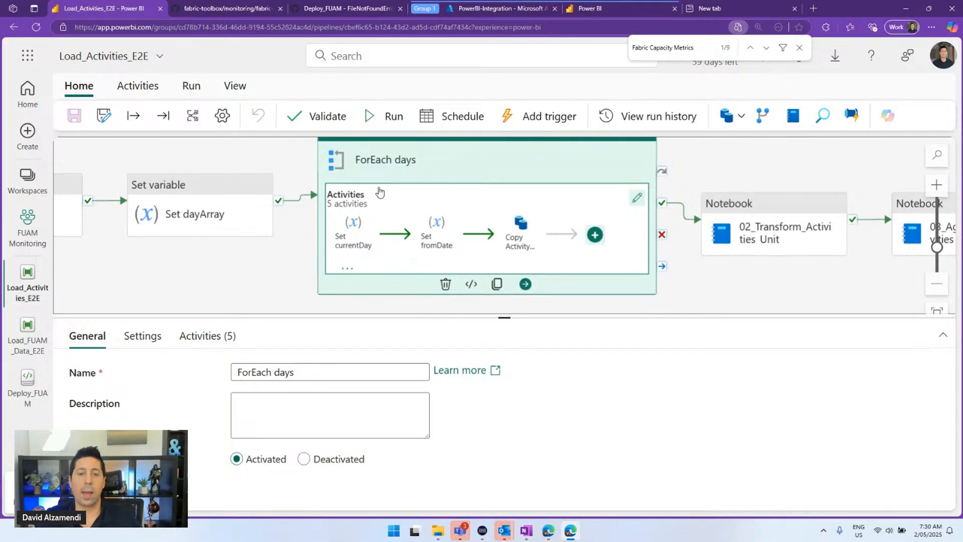
# Show the Source settings of Copy Activity Log to Files inside ForEach days
pyautogui.click(637, 198)
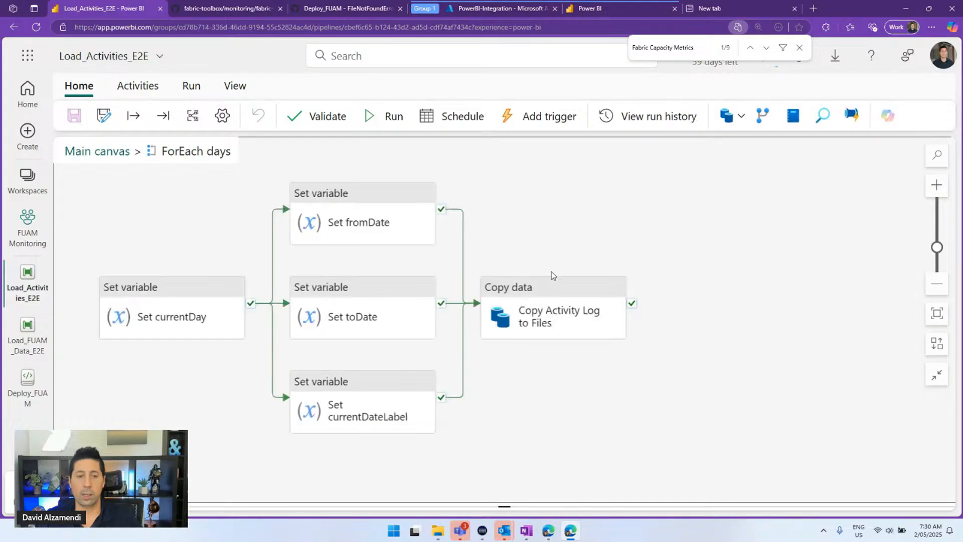
pyautogui.click(544, 303)
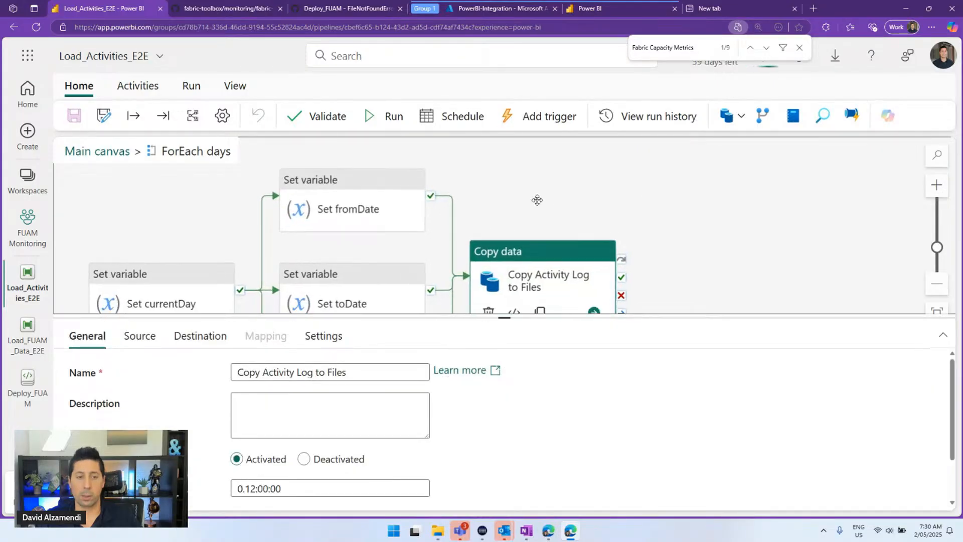
pyautogui.moveTo(537, 200); pyautogui.dragTo(473, 176)
pyautogui.click(139, 336)
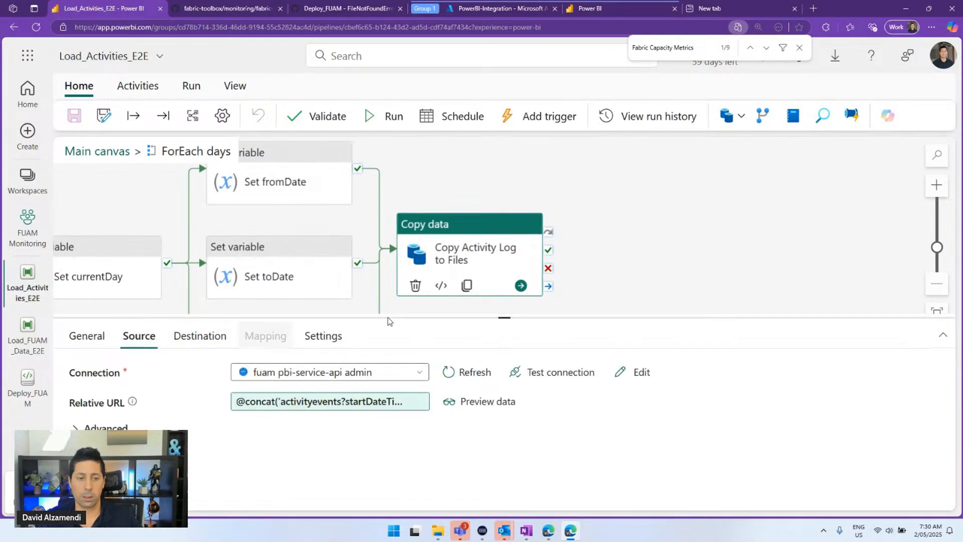
pyautogui.moveTo(496, 319); pyautogui.dragTo(483, 241)
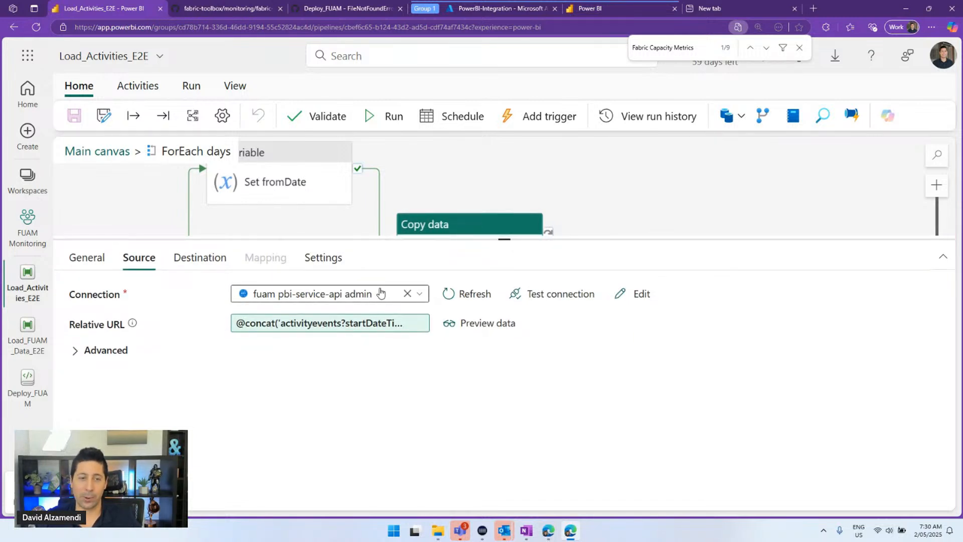
# Review the Relative URL's activityevents endpoint and begin a 'power bi rest api' web search
pyautogui.click(370, 325)
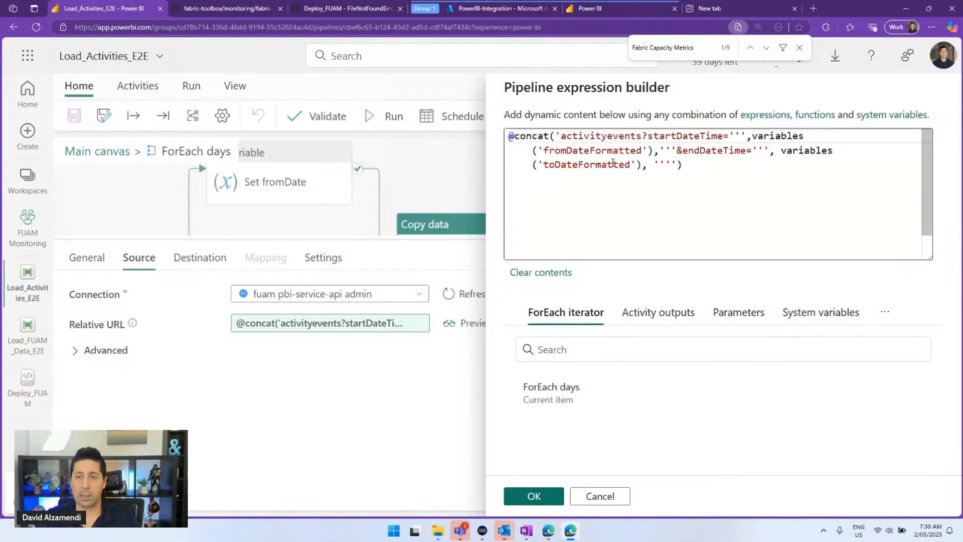
pyautogui.click(691, 152)
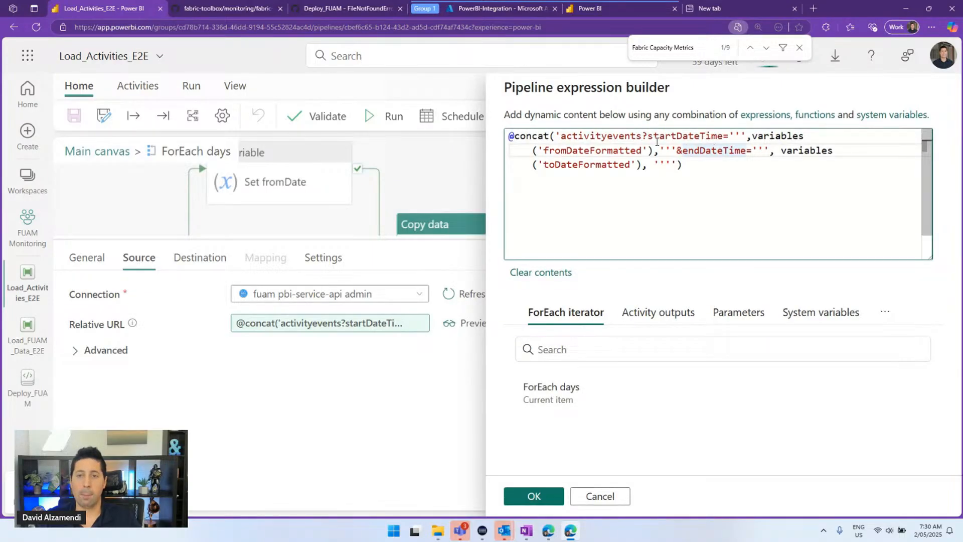
pyautogui.moveTo(643, 137); pyautogui.dragTo(561, 136)
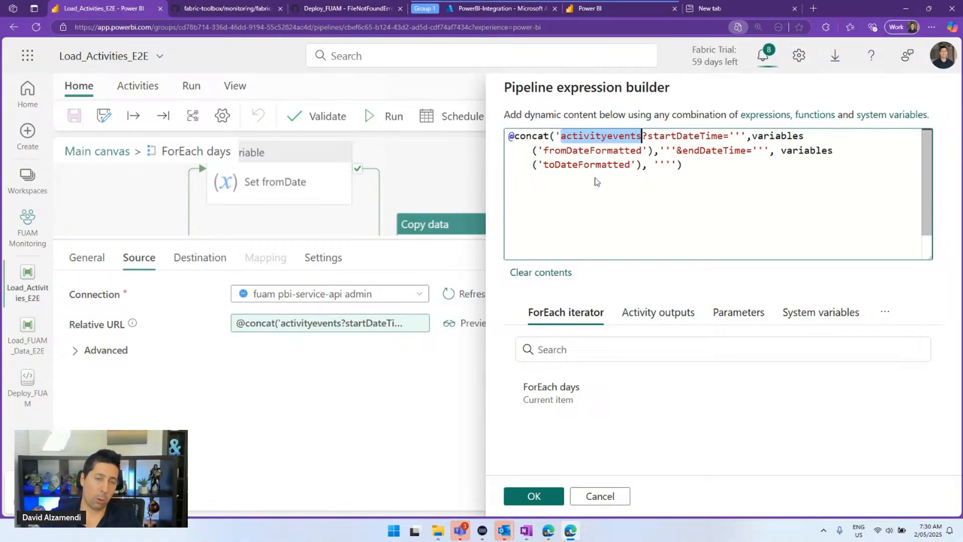
pyautogui.hotkey('ctrl', 't')
pyautogui.write('power bi rest api')
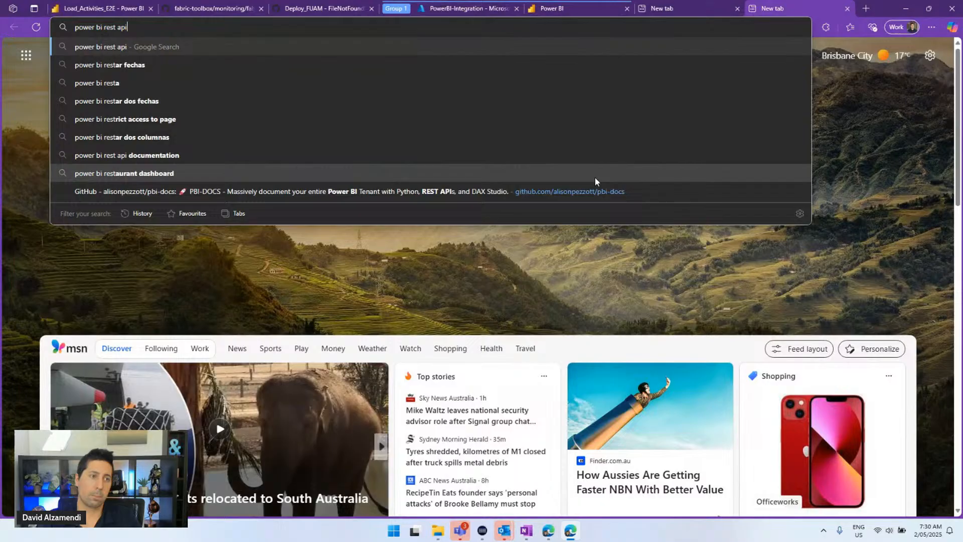
# Search for the activityevents API and open the Admin - Get Activity Events reference
pyautogui.hotkey('ctrl', 'v')
pyautogui.press('Return')
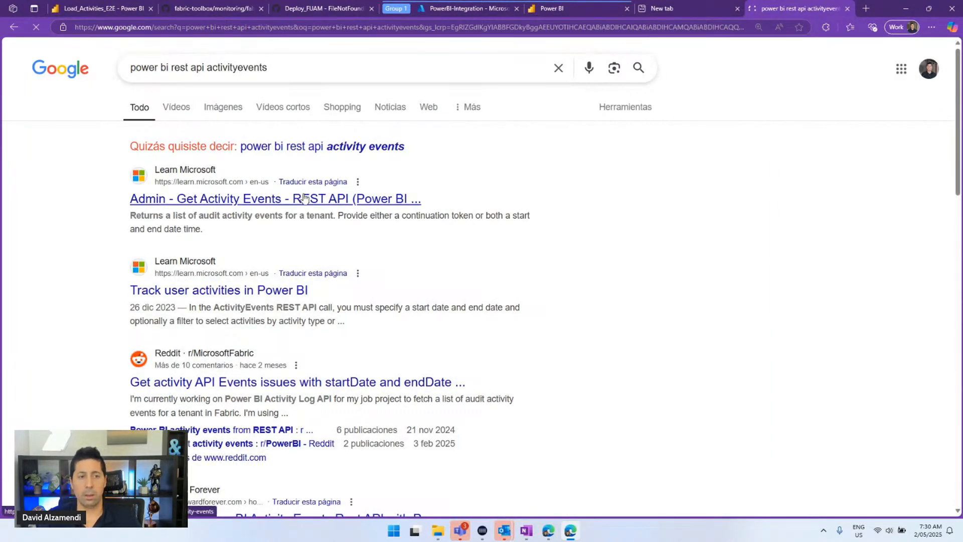
pyautogui.click(303, 197)
# Scroll through the API page's permissions and limitations sections
pyautogui.scroll(-8, 351, 201)
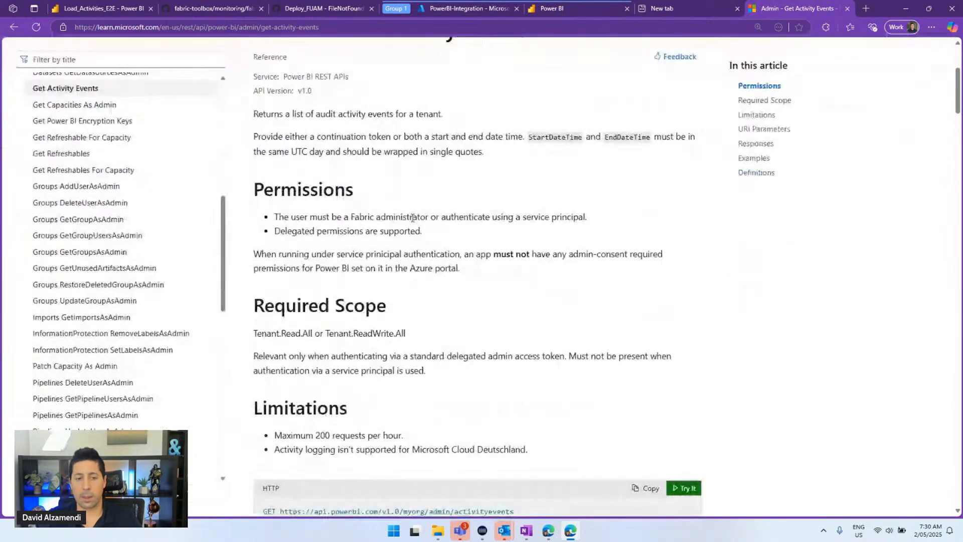
pyautogui.scroll(-1, 413, 250)
pyautogui.keyDown('ctrl'); pyautogui.scroll(3, 461, 267); pyautogui.keyUp('ctrl')
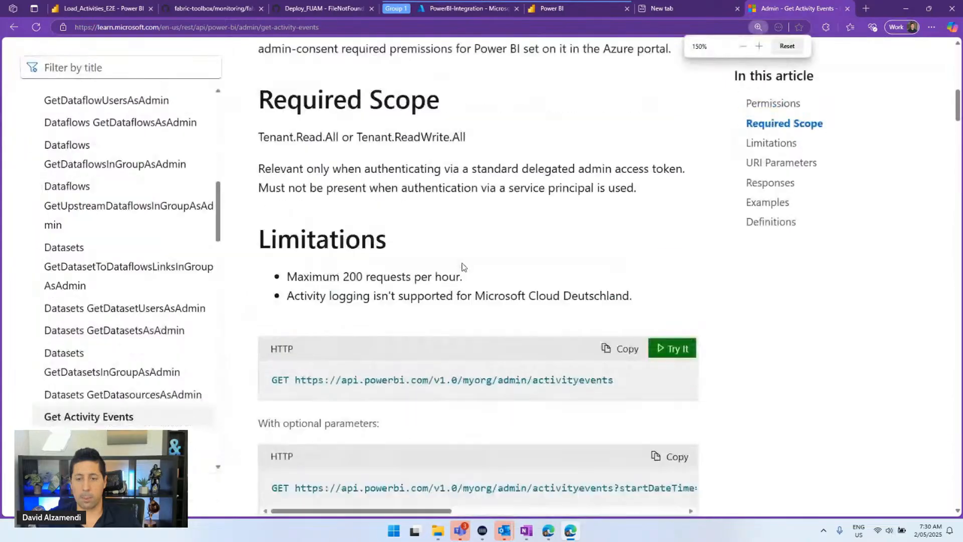
pyautogui.scroll(-3, 470, 278)
pyautogui.scroll(6, 468, 268)
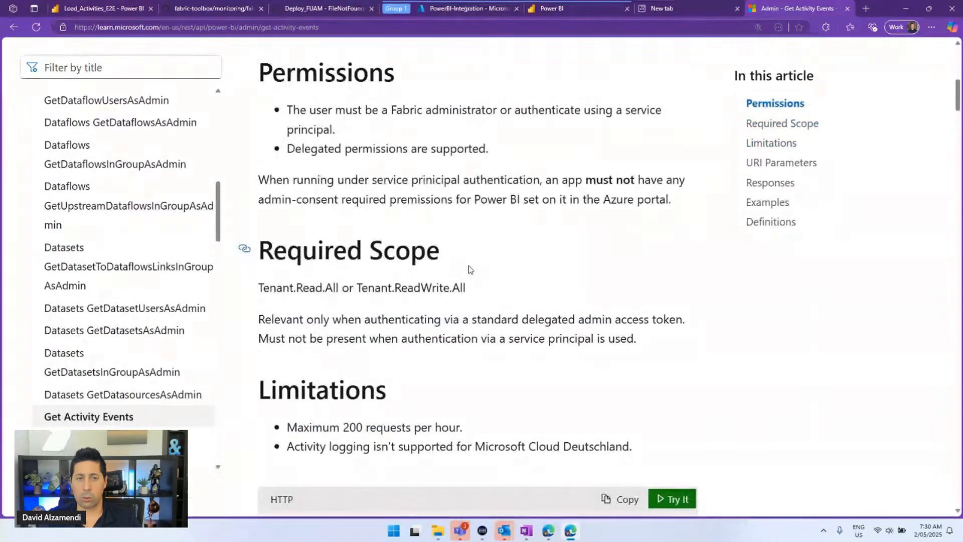
pyautogui.scroll(-5, 444, 234)
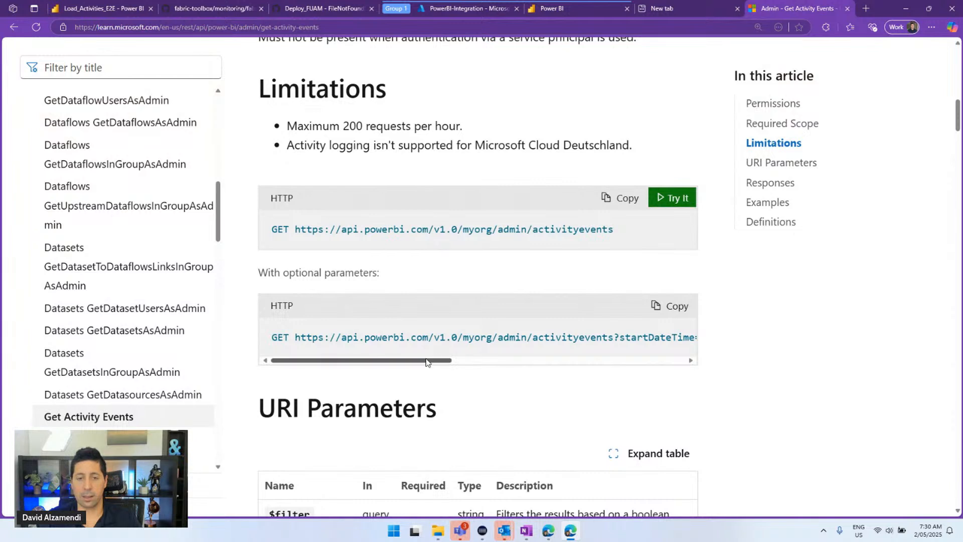
pyautogui.moveTo(426, 362); pyautogui.dragTo(356, 332)
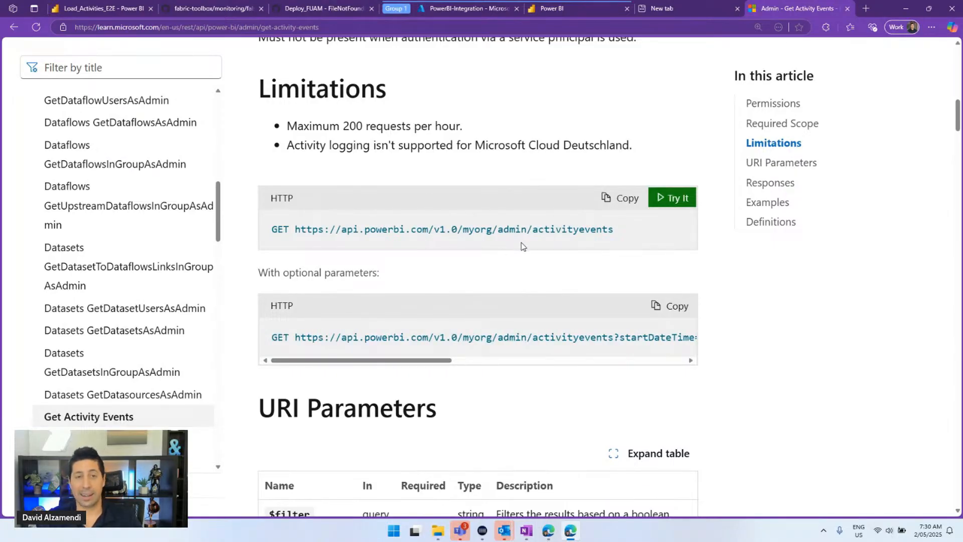
pyautogui.scroll(6, 521, 246)
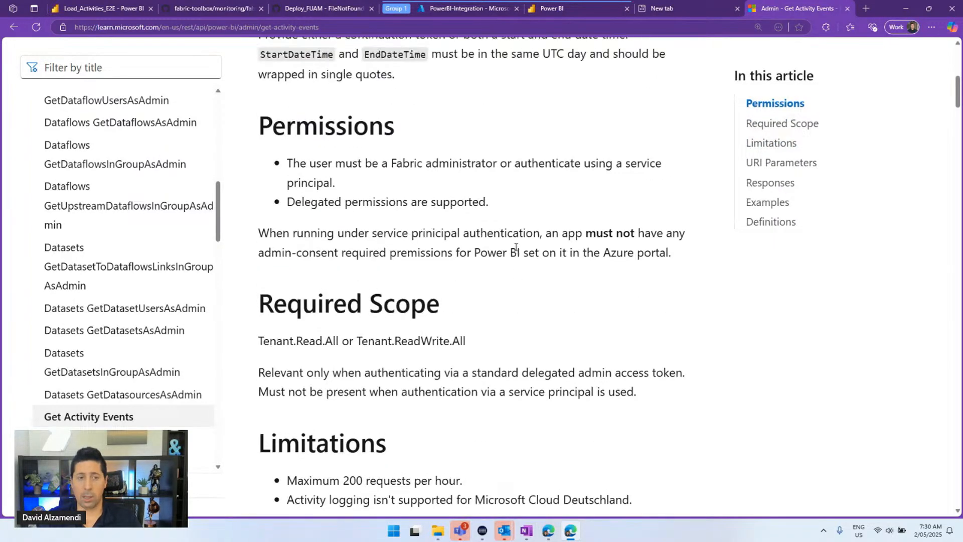
pyautogui.scroll(3, 515, 247)
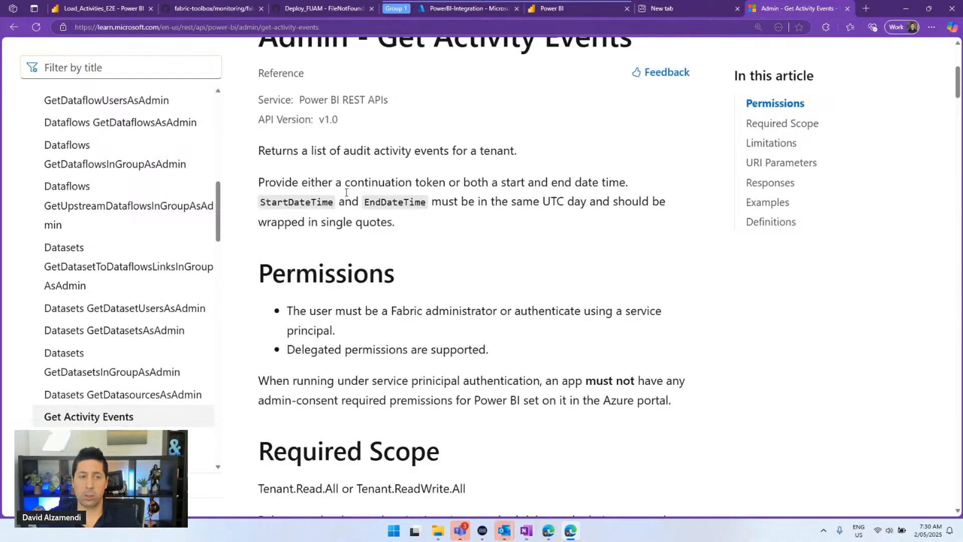
# Read the endpoint description and Tenant.Read.All Required Scope, then return to the pipeline
pyautogui.moveTo(261, 147); pyautogui.dragTo(461, 252)
pyautogui.click(463, 253)
pyautogui.scroll(-4, 463, 254)
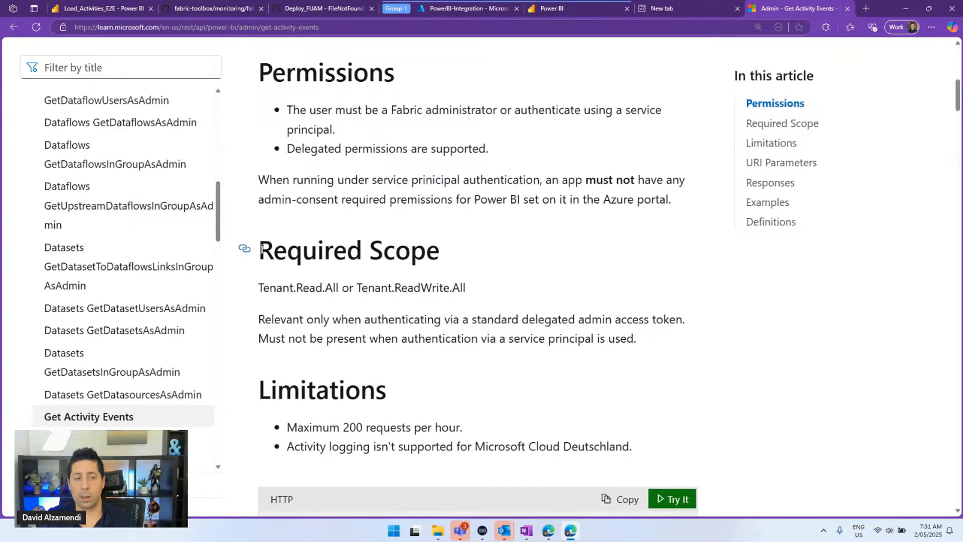
pyautogui.moveTo(262, 249); pyautogui.dragTo(653, 336)
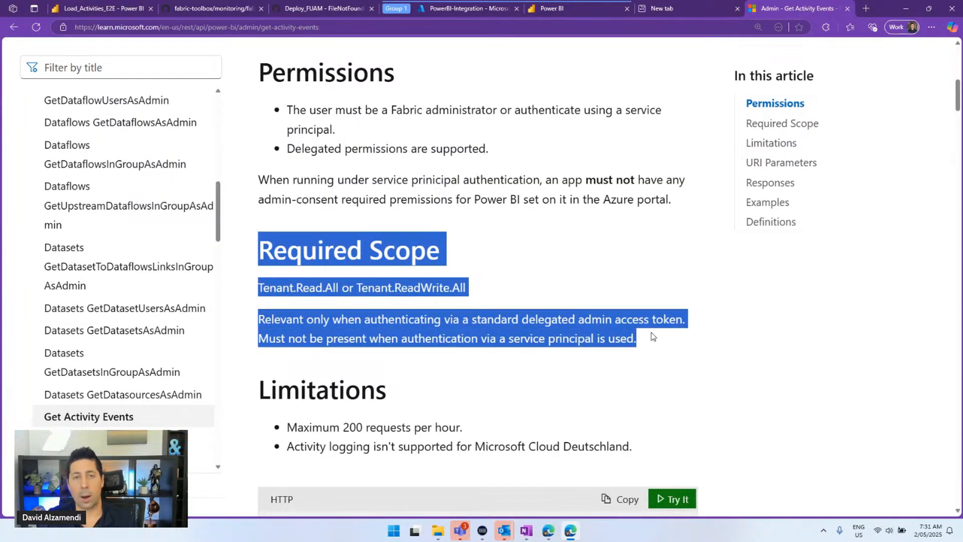
pyautogui.click(600, 332)
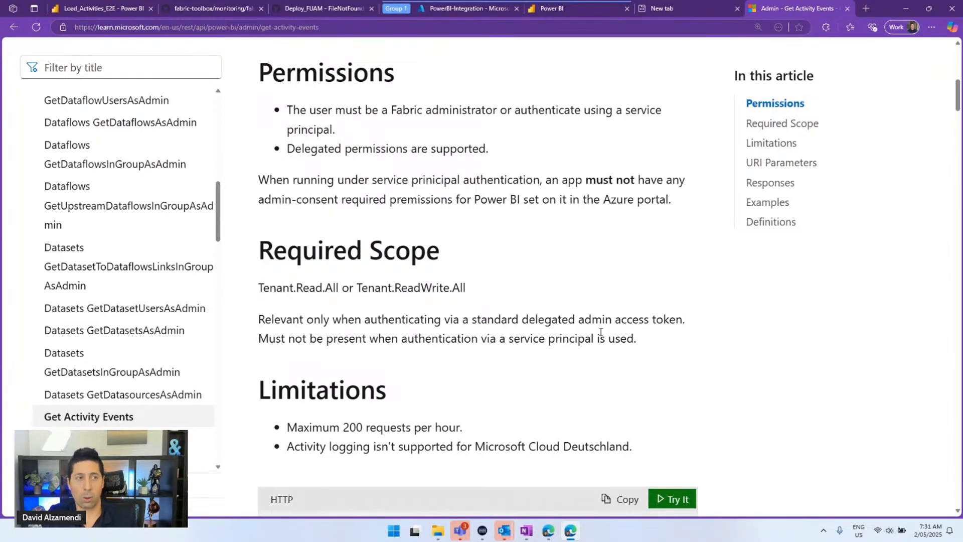
pyautogui.click(100, 8)
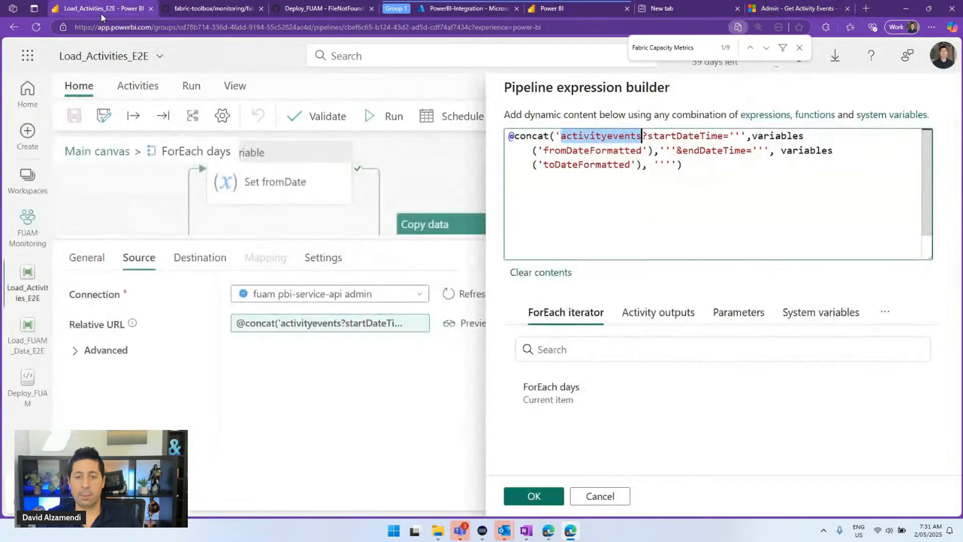
# Show the Copy Activity Log to Files destination: JSON files in FUAM_Lakehouse raw/activities, named activities.json
pyautogui.click(599, 495)
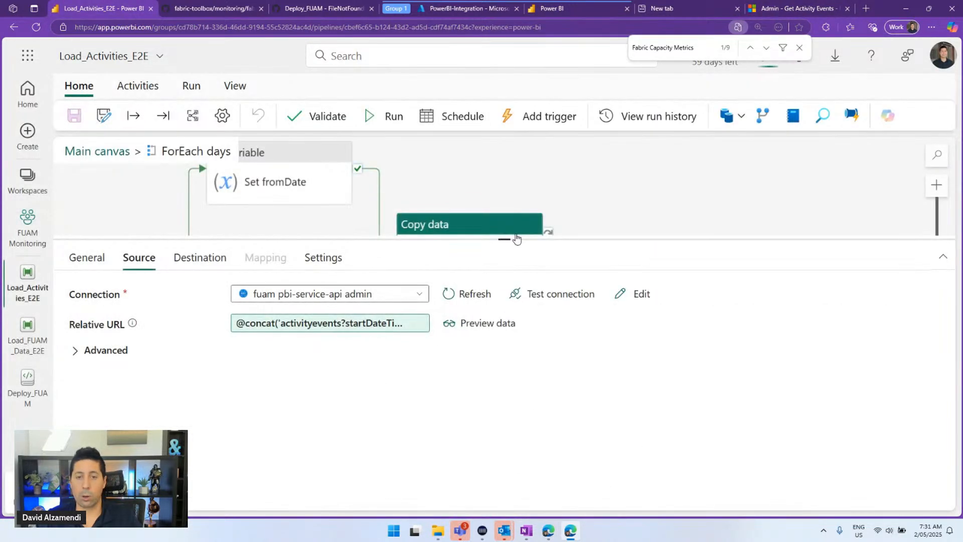
pyautogui.moveTo(514, 241); pyautogui.dragTo(518, 369)
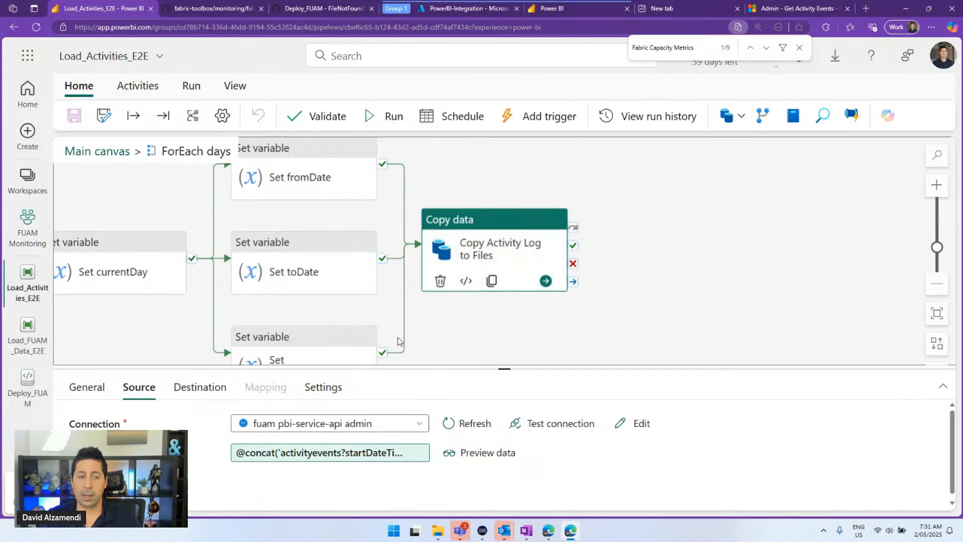
pyautogui.click(198, 389)
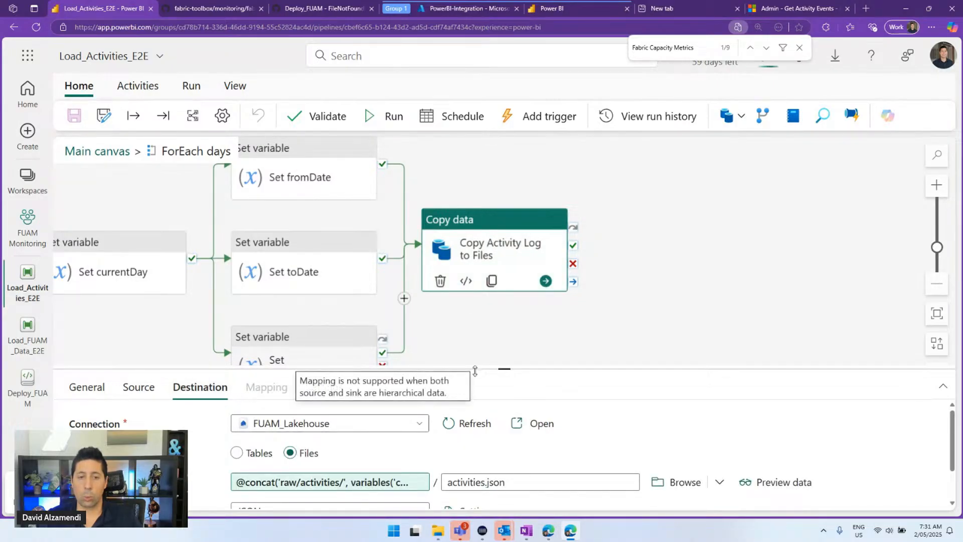
pyautogui.moveTo(478, 364); pyautogui.dragTo(459, 223)
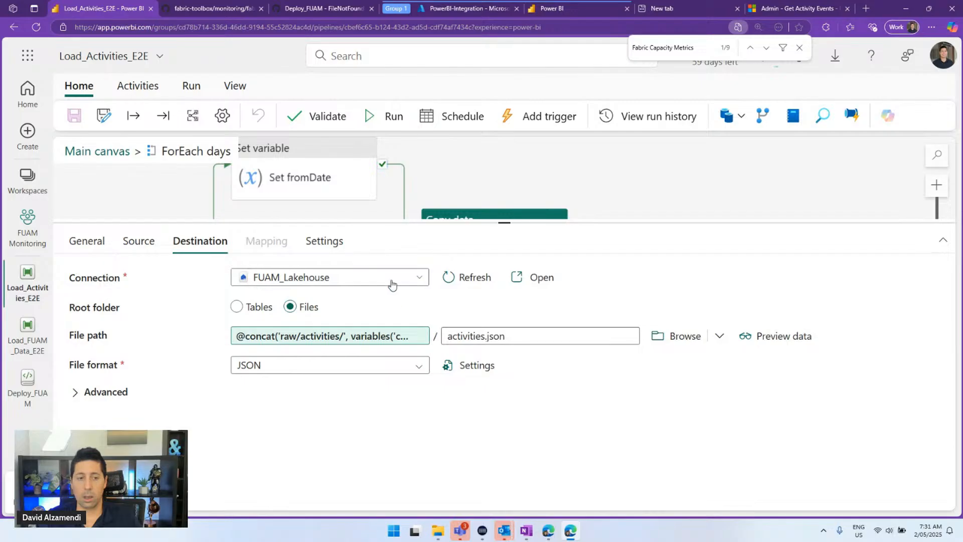
# Inspect the destination file path concat expression ending in currentDateLabel, then cancel without changes
pyautogui.click(368, 341)
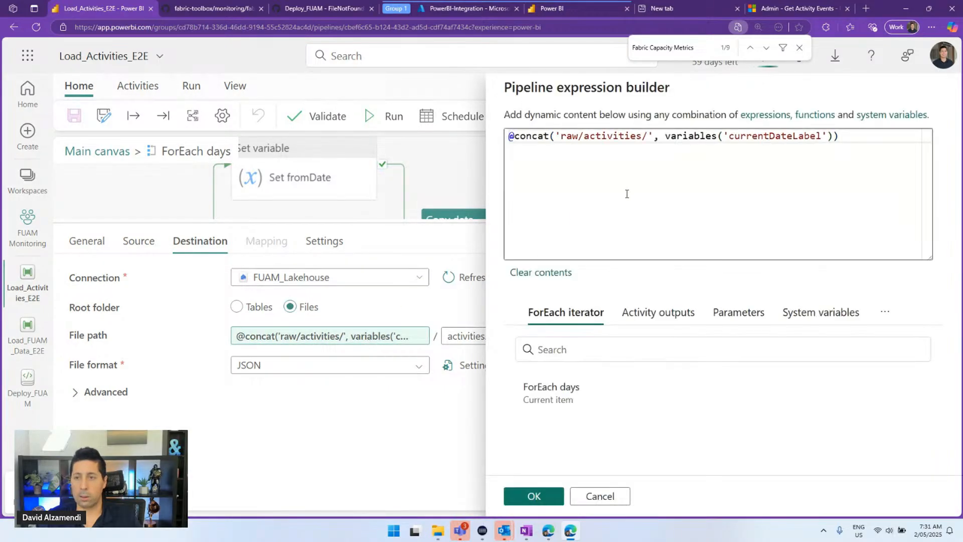
pyautogui.click(677, 186)
pyautogui.moveTo(860, 150); pyautogui.dragTo(651, 143)
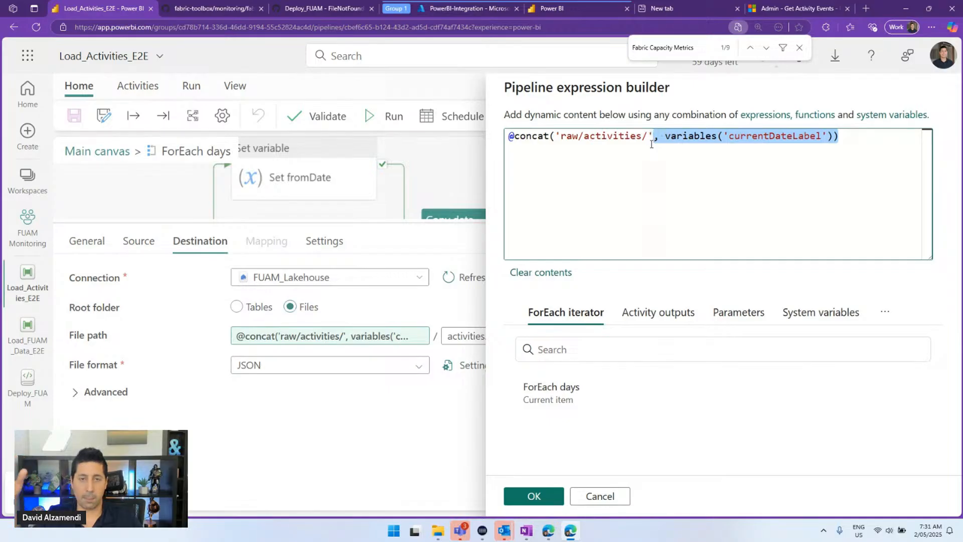
pyautogui.click(597, 497)
pyautogui.moveTo(258, 225); pyautogui.dragTo(258, 262)
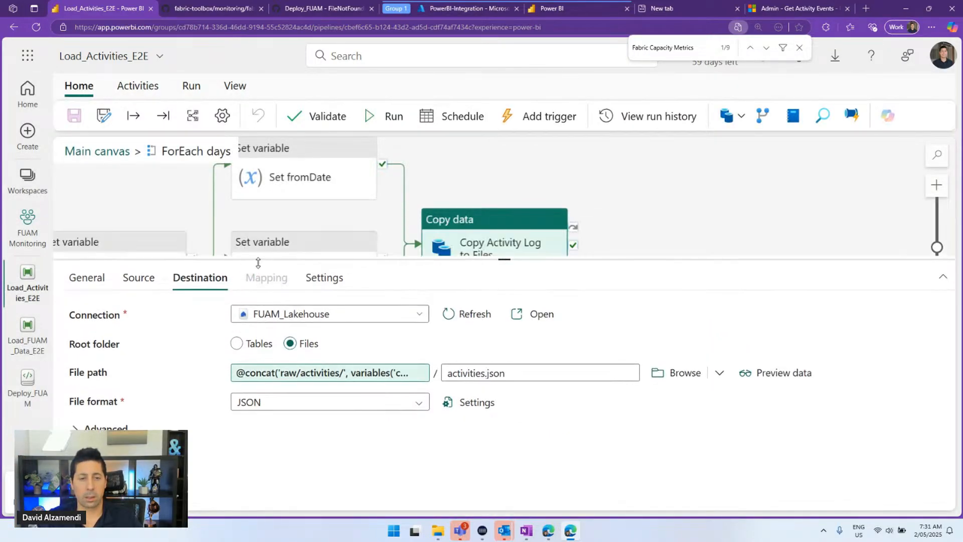
# Open FUAM_Lakehouse, dismiss the T-SQL tip and browse its tables with widened names
pyautogui.click(522, 314)
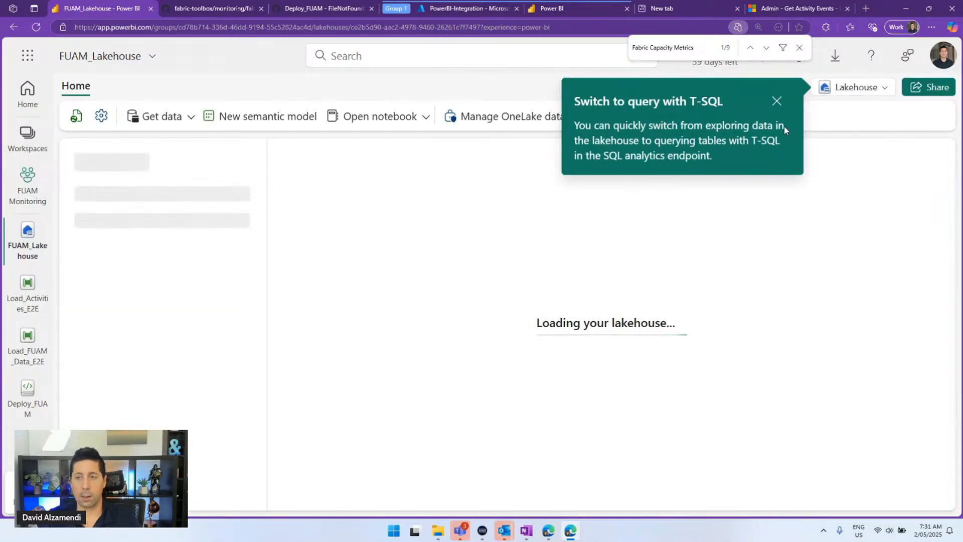
pyautogui.click(776, 102)
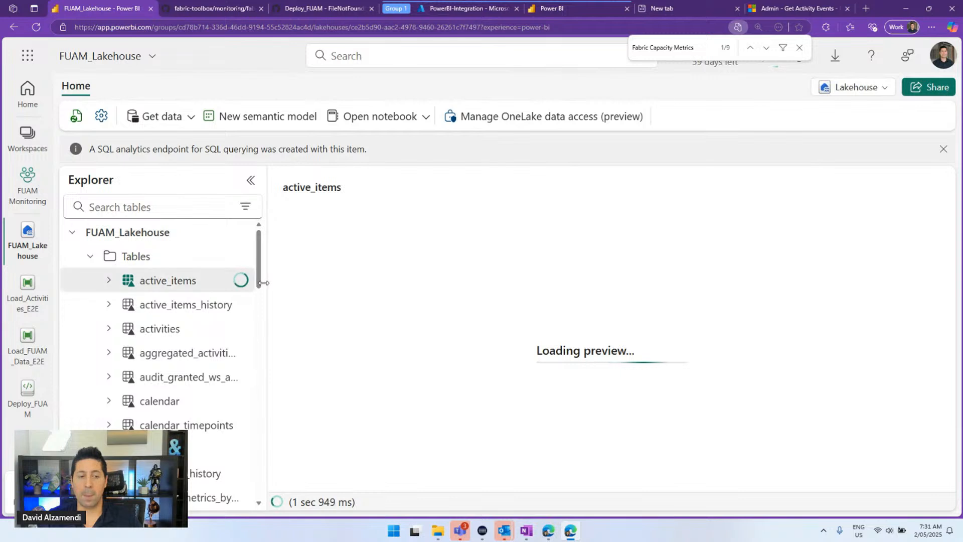
pyautogui.moveTo(263, 283); pyautogui.dragTo(324, 283)
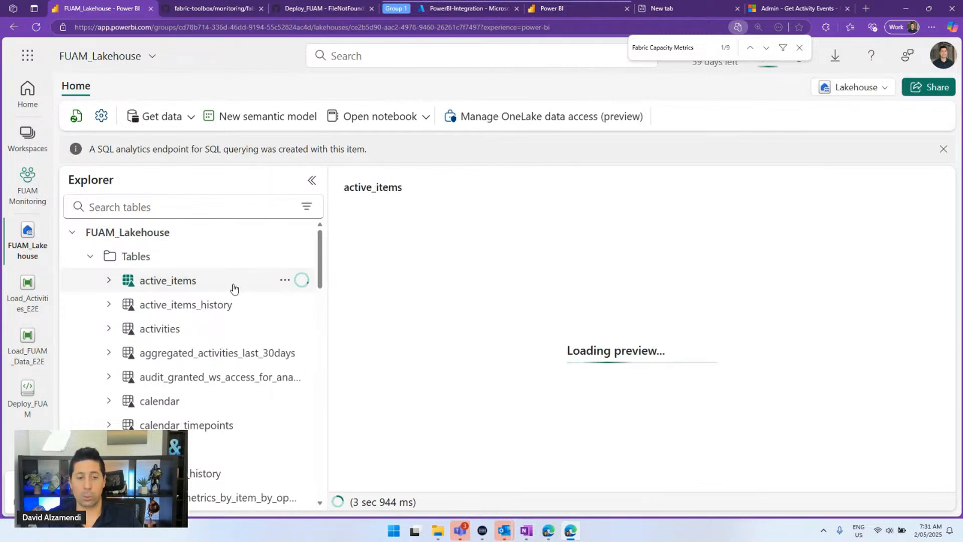
pyautogui.scroll(-1, 210, 300)
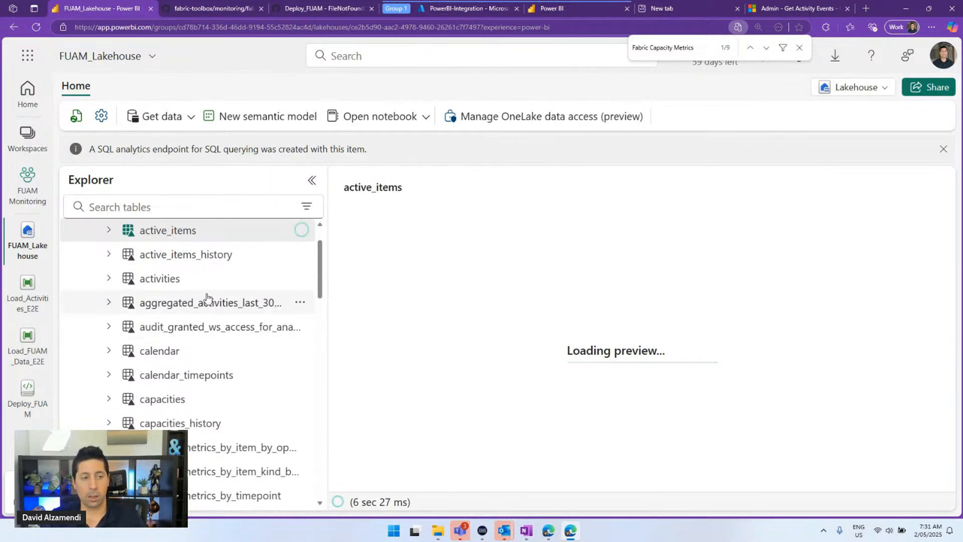
pyautogui.scroll(-20, 207, 297)
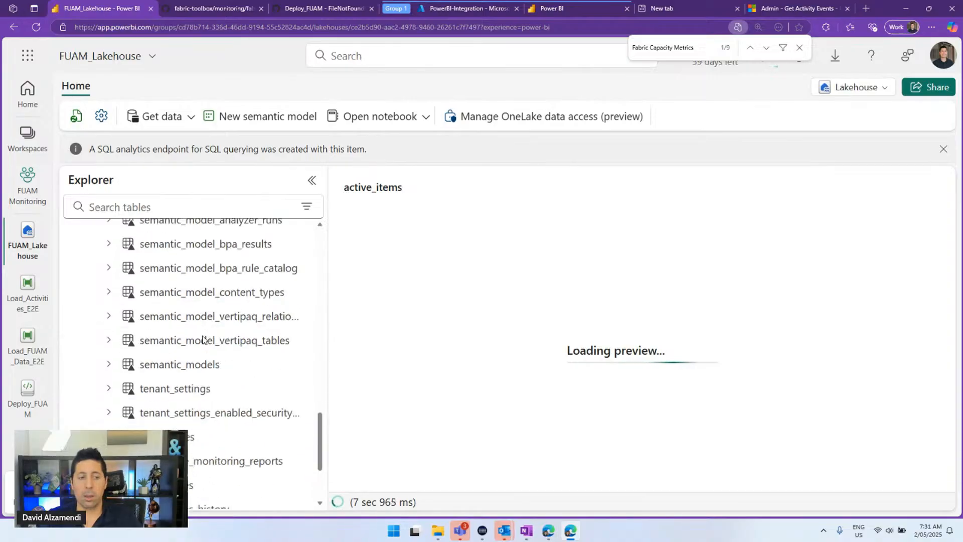
pyautogui.scroll(-1, 203, 340)
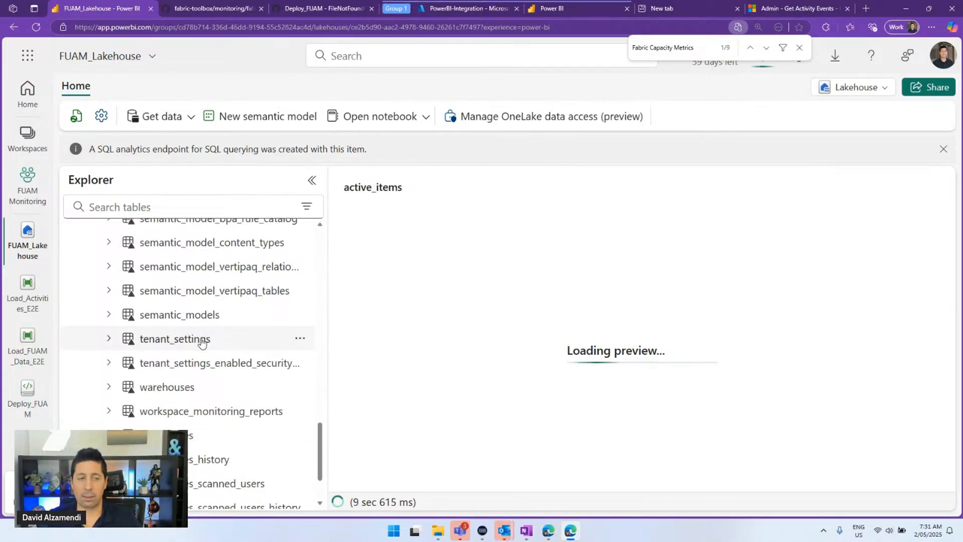
pyautogui.scroll(-2, 204, 337)
pyautogui.scroll(3, 221, 376)
pyautogui.scroll(20, 219, 380)
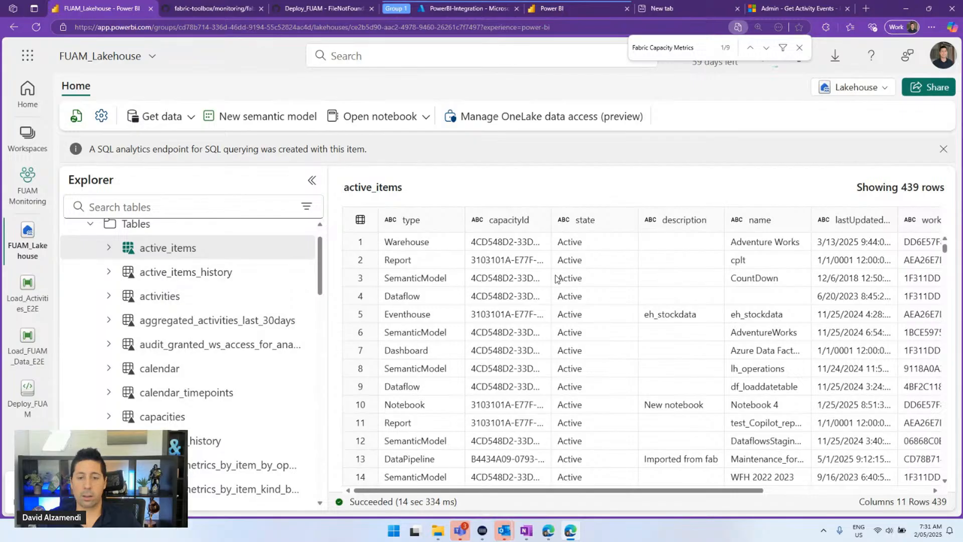
pyautogui.scroll(-5, 554, 285)
pyautogui.scroll(2, 552, 306)
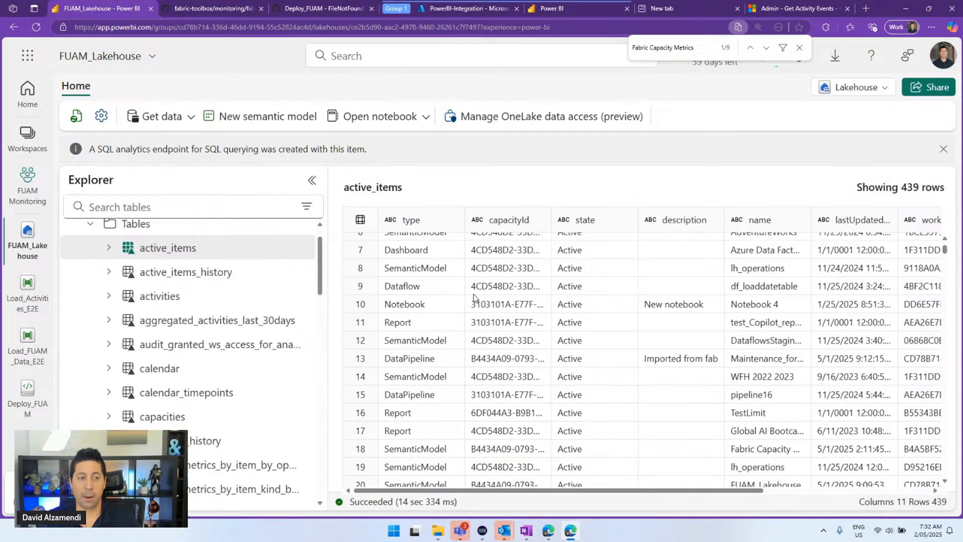
pyautogui.scroll(-5, 230, 307)
pyautogui.scroll(-5, 230, 311)
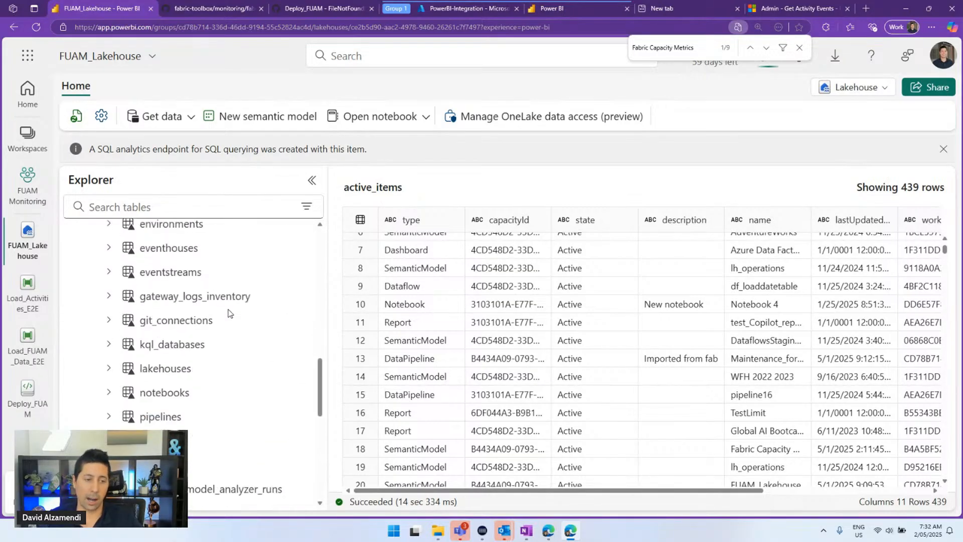
pyautogui.scroll(-10, 230, 313)
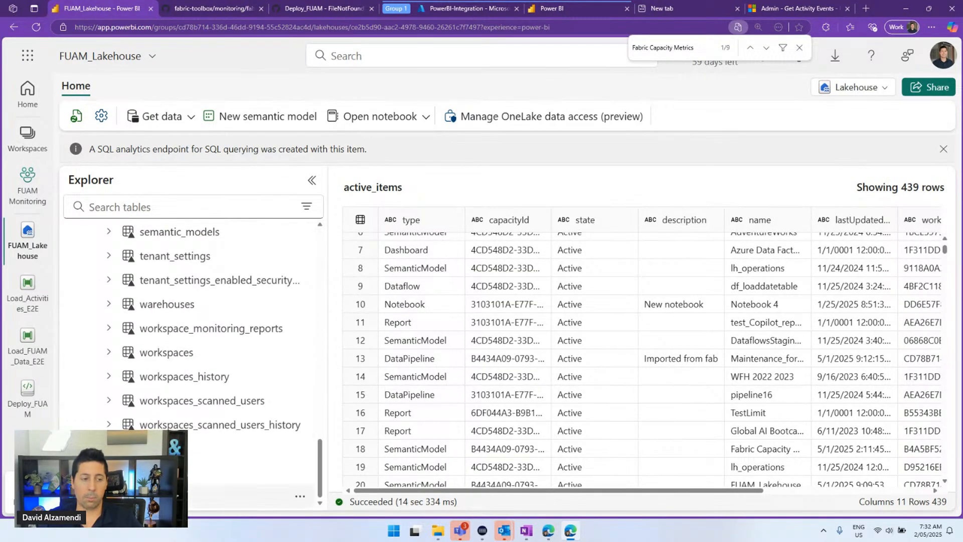
# Check the raw active_items, capacities and workspaces files, then return to Load_Activities_E2E
pyautogui.click(108, 497)
pyautogui.scroll(-2, 181, 385)
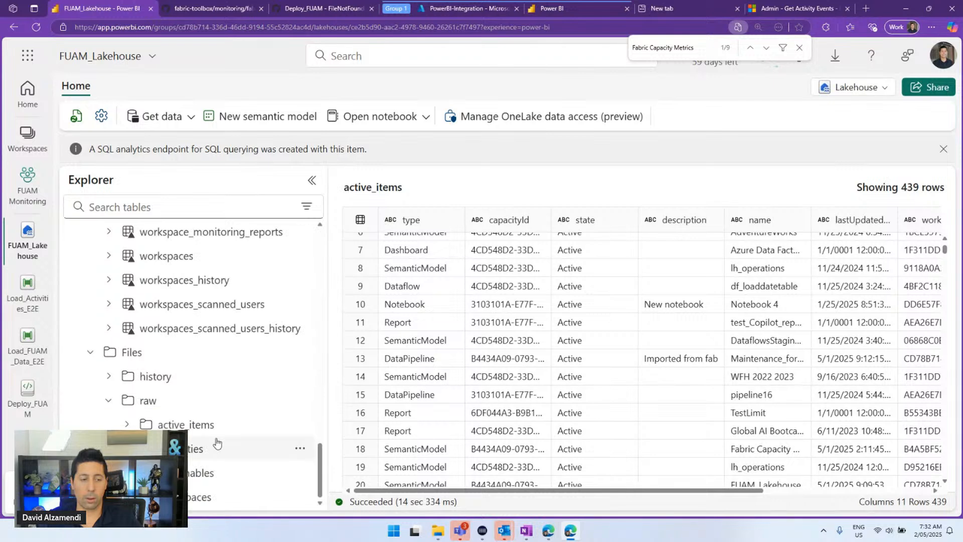
pyautogui.click(143, 424)
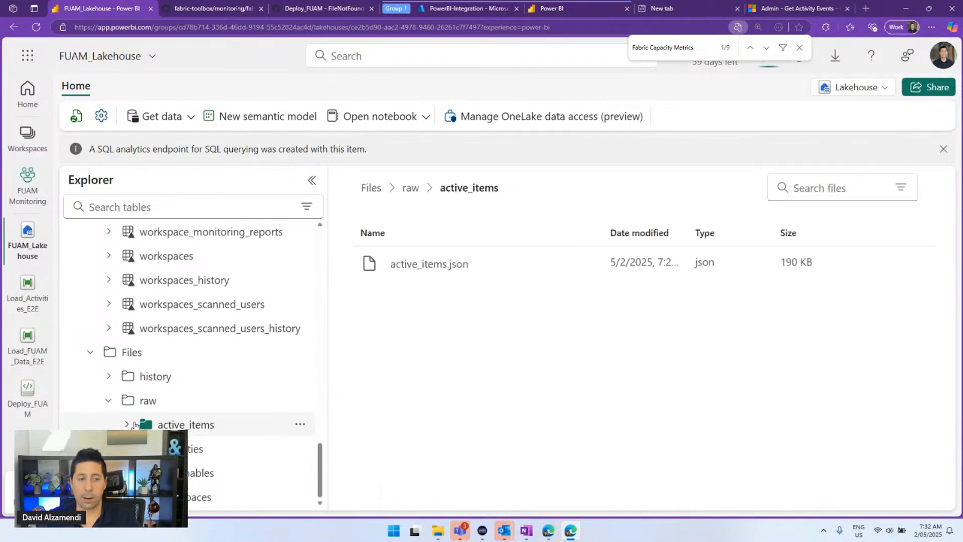
pyautogui.click(165, 449)
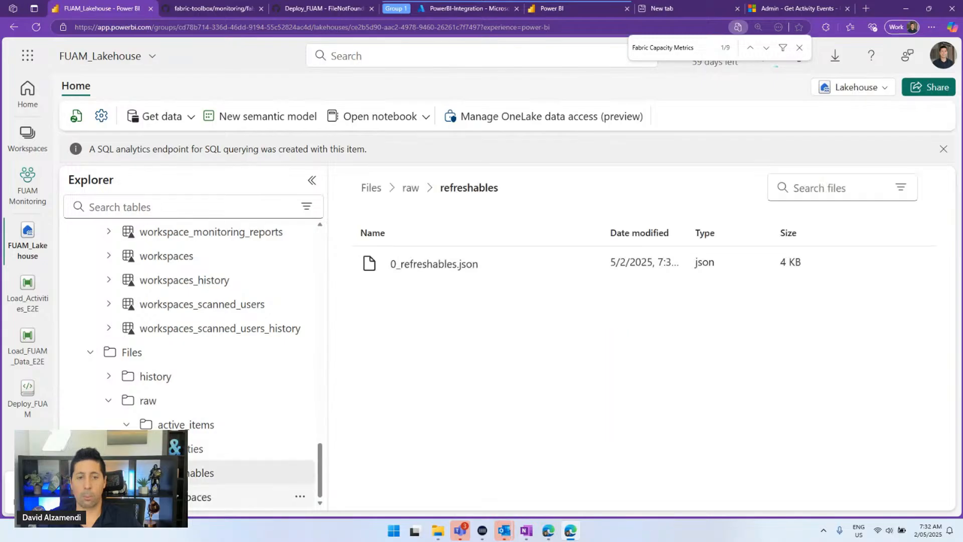
pyautogui.click(200, 496)
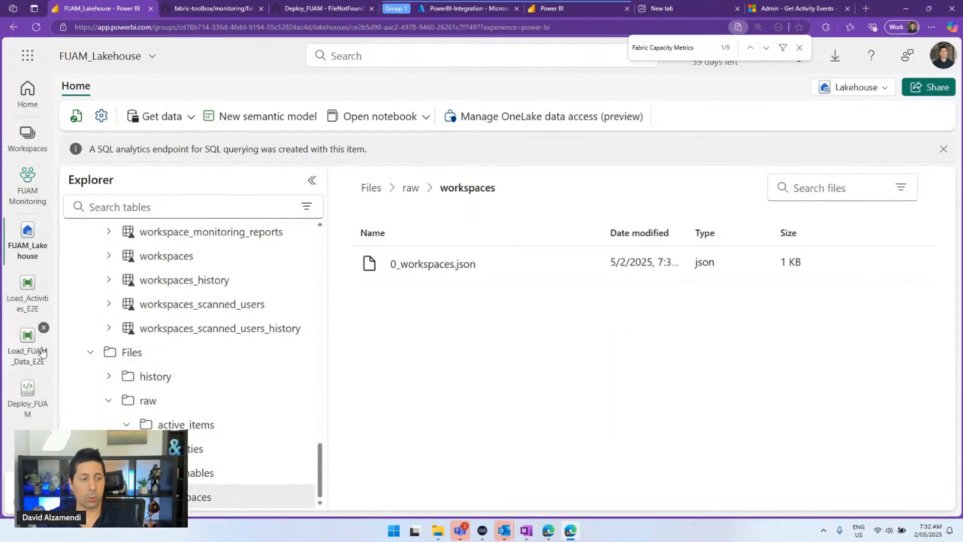
pyautogui.click(28, 285)
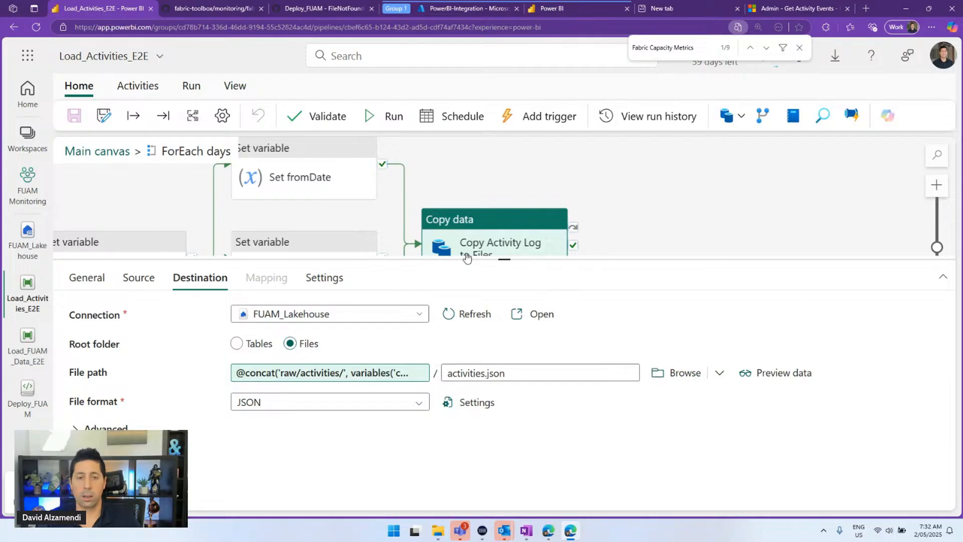
# From the main canvas, open the 02_Transfer_Activities_Unit notebook run by the transform activity
pyautogui.moveTo(485, 256)
pyautogui.mouseDown()
pyautogui.moveTo(486, 270)
pyautogui.moveTo(490, 255)
pyautogui.mouseUp()
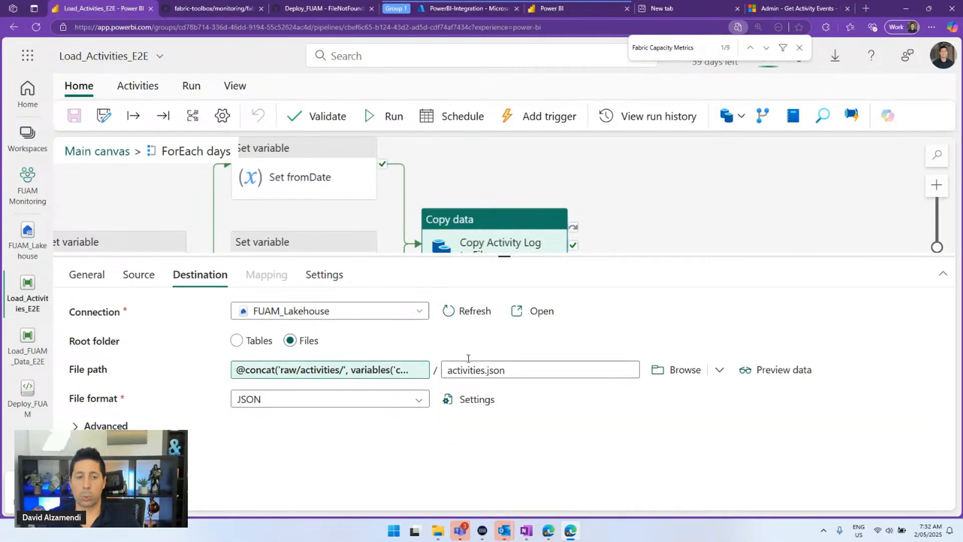
pyautogui.click(94, 151)
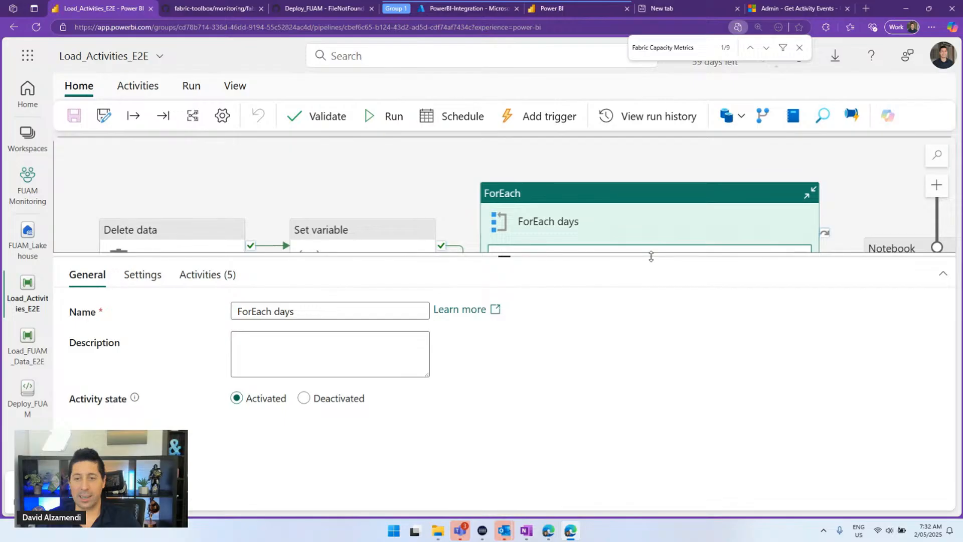
pyautogui.moveTo(650, 257); pyautogui.dragTo(647, 393)
pyautogui.moveTo(828, 346); pyautogui.dragTo(364, 290)
pyautogui.click(429, 227)
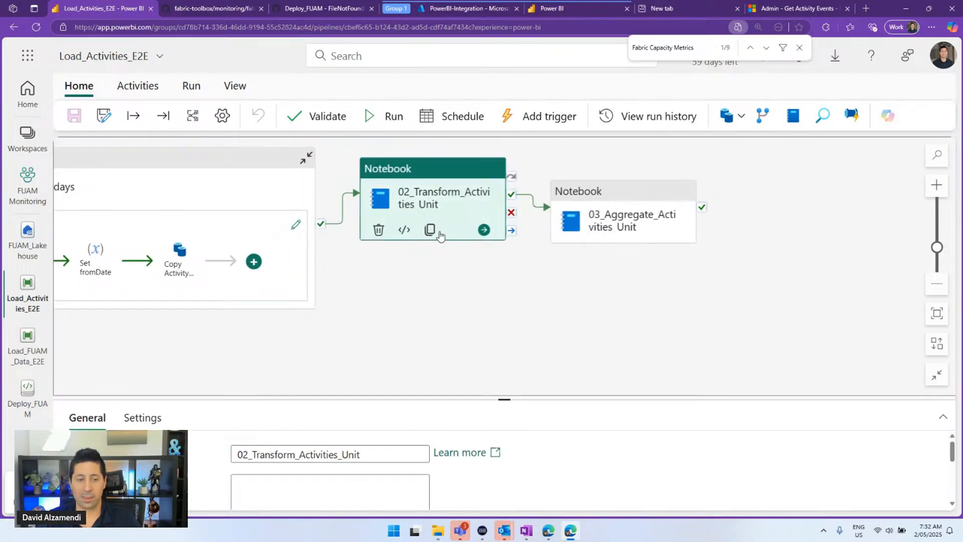
pyautogui.click(145, 415)
pyautogui.moveTo(430, 401); pyautogui.dragTo(432, 260)
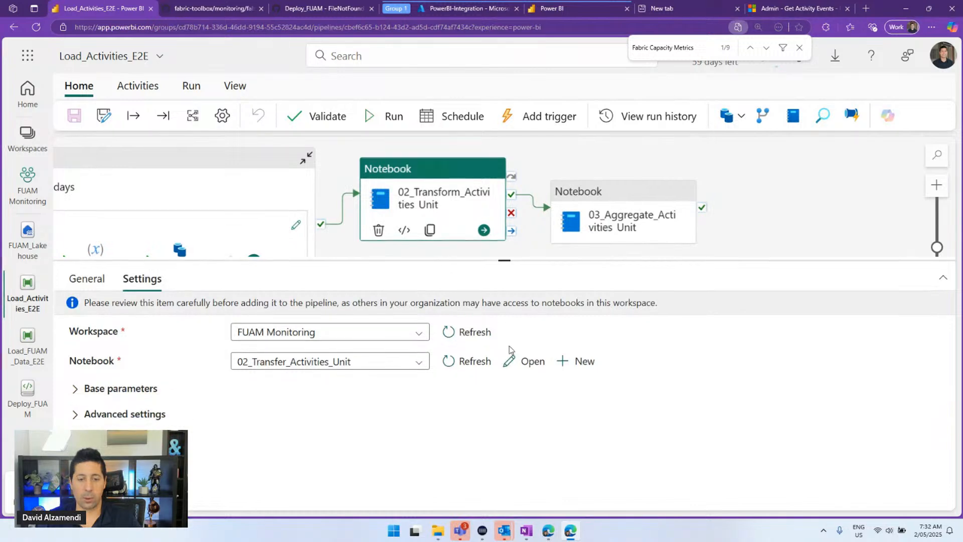
pyautogui.click(528, 362)
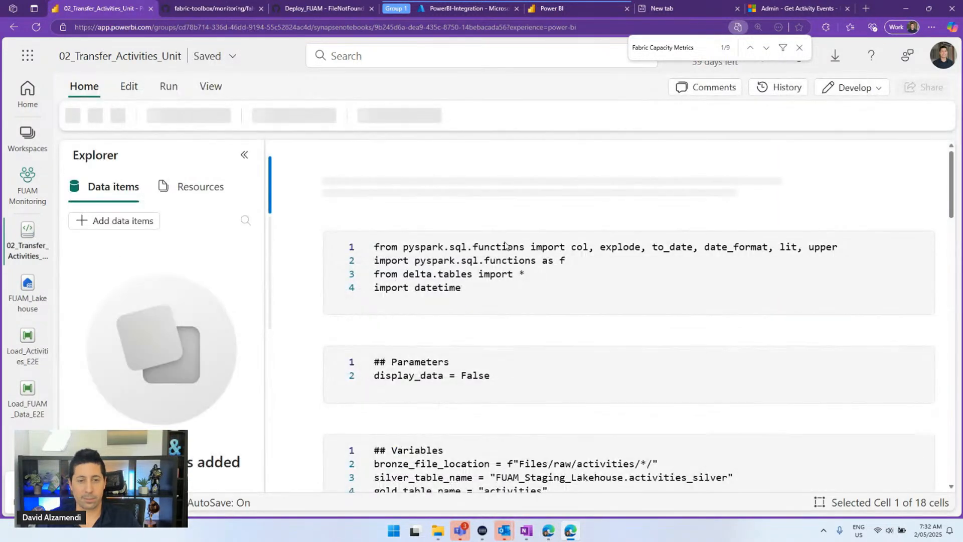
# Review the bronze file path and FUAM_Staging_Lakehouse.activities_silver variables and code, then return to the pipeline
pyautogui.scroll(-3, 471, 301)
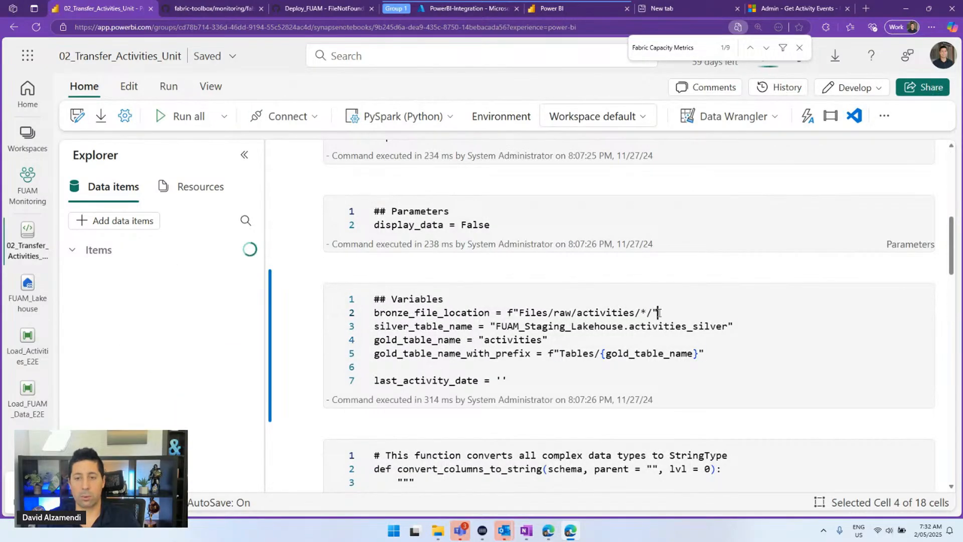
pyautogui.moveTo(658, 312); pyautogui.dragTo(428, 315)
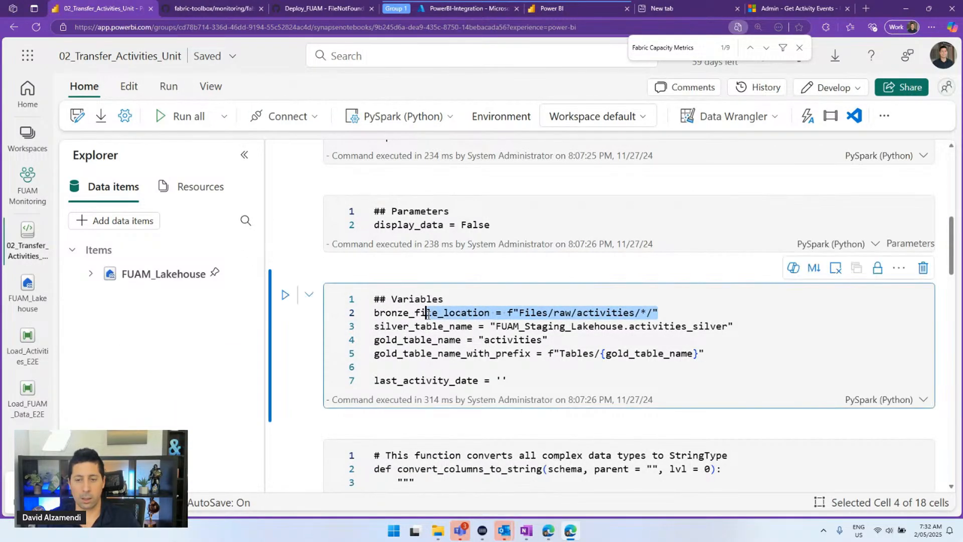
pyautogui.click(577, 329)
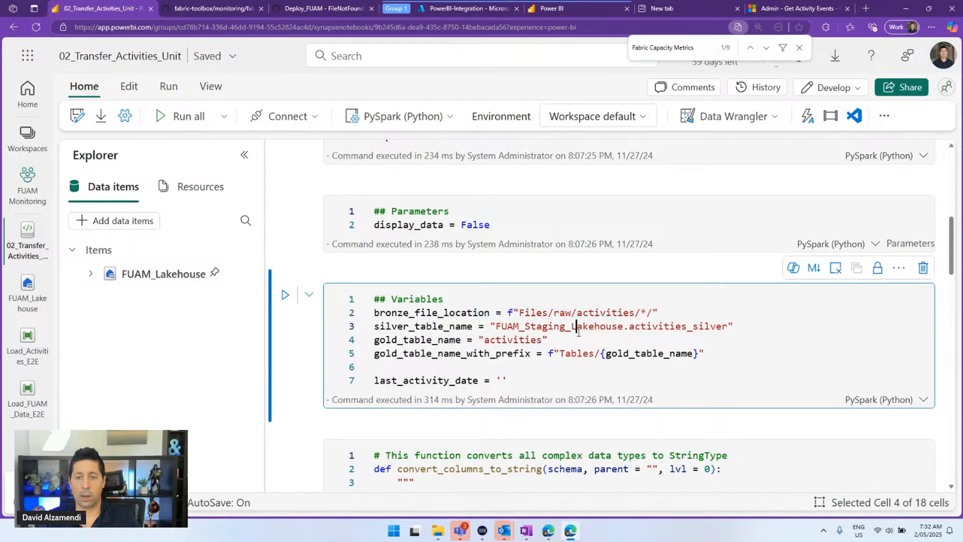
pyautogui.moveTo(770, 331); pyautogui.dragTo(513, 329)
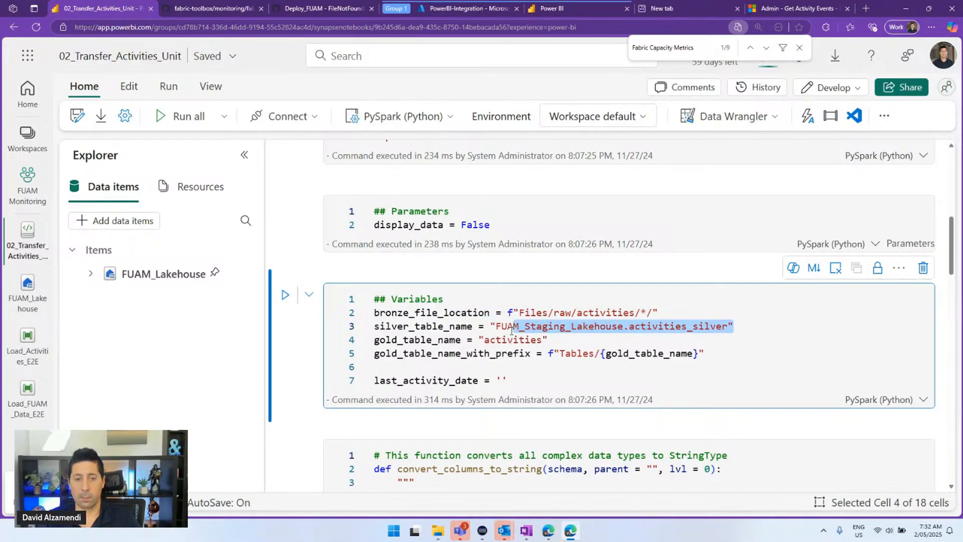
pyautogui.scroll(-1, 487, 331)
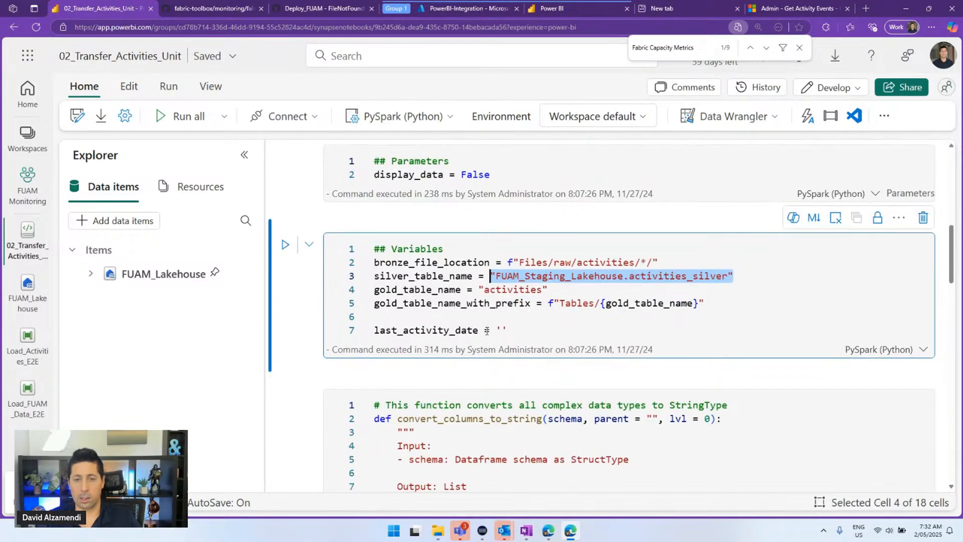
pyautogui.scroll(-1, 460, 241)
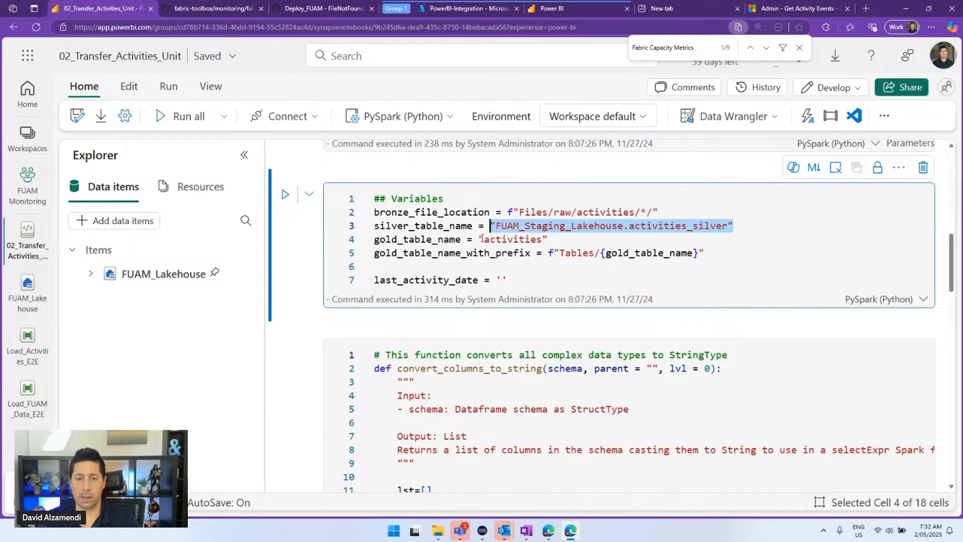
pyautogui.scroll(-1, 482, 238)
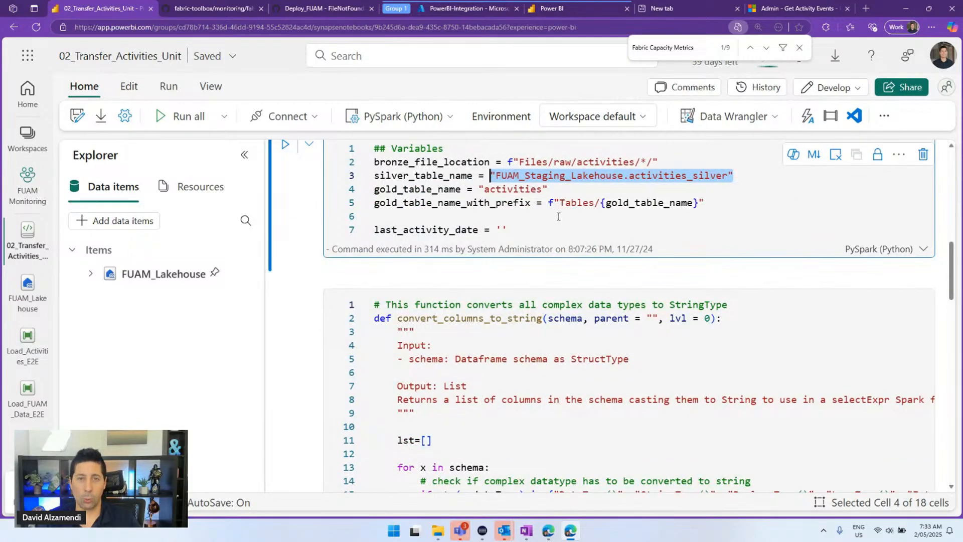
pyautogui.scroll(-5, 557, 216)
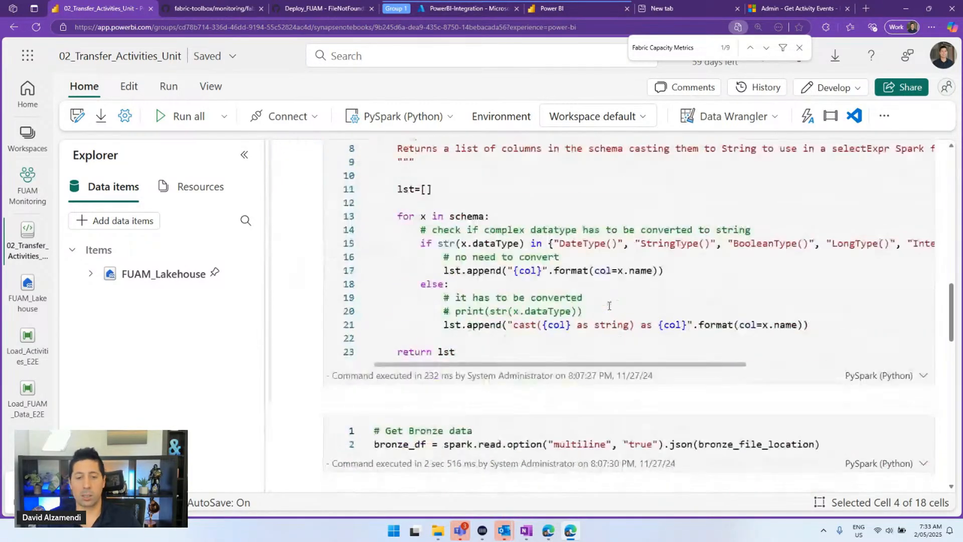
pyautogui.scroll(-12, 597, 230)
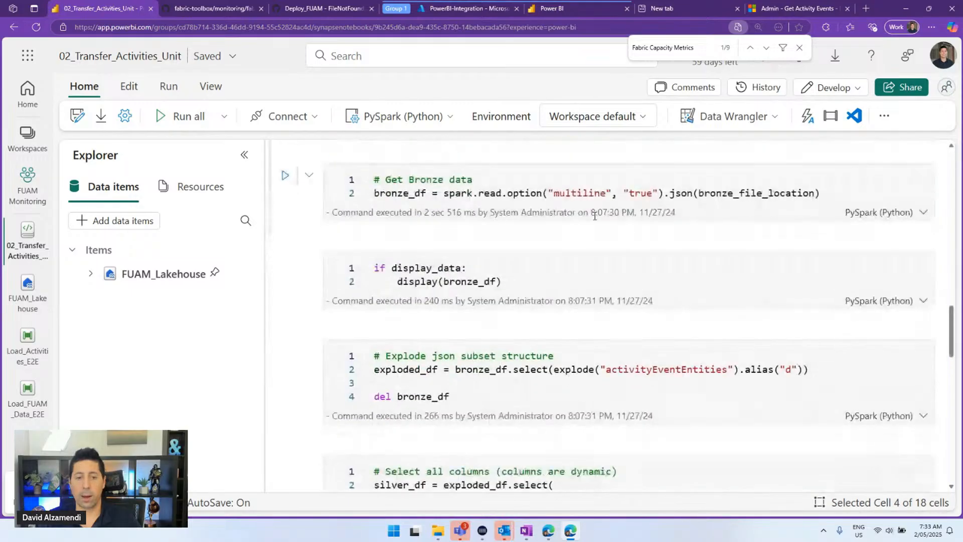
pyautogui.scroll(-10, 584, 223)
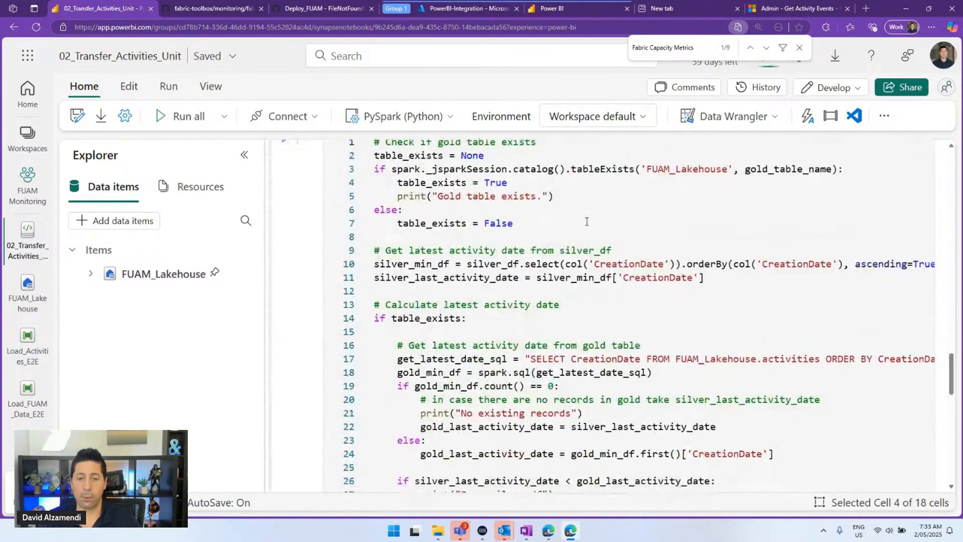
pyautogui.scroll(-7, 577, 228)
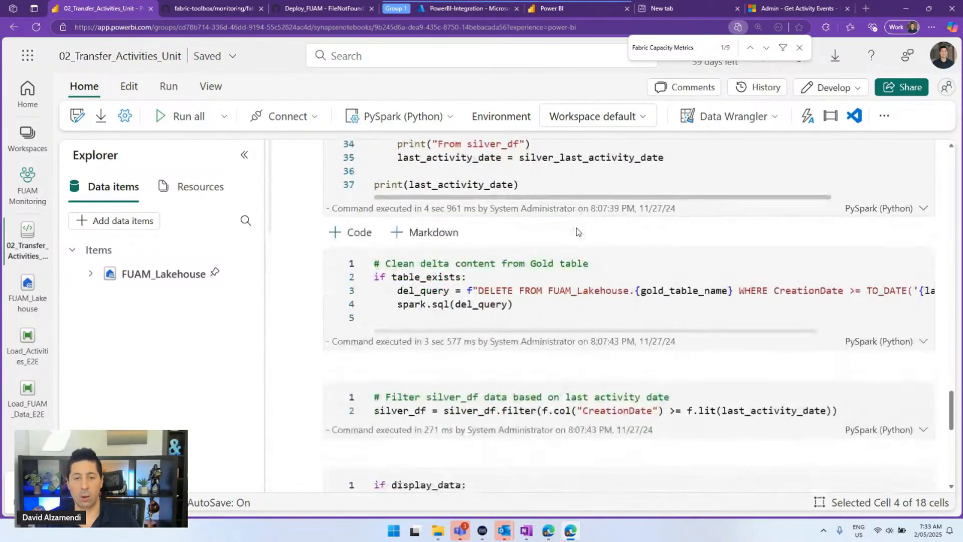
pyautogui.scroll(-3, 567, 243)
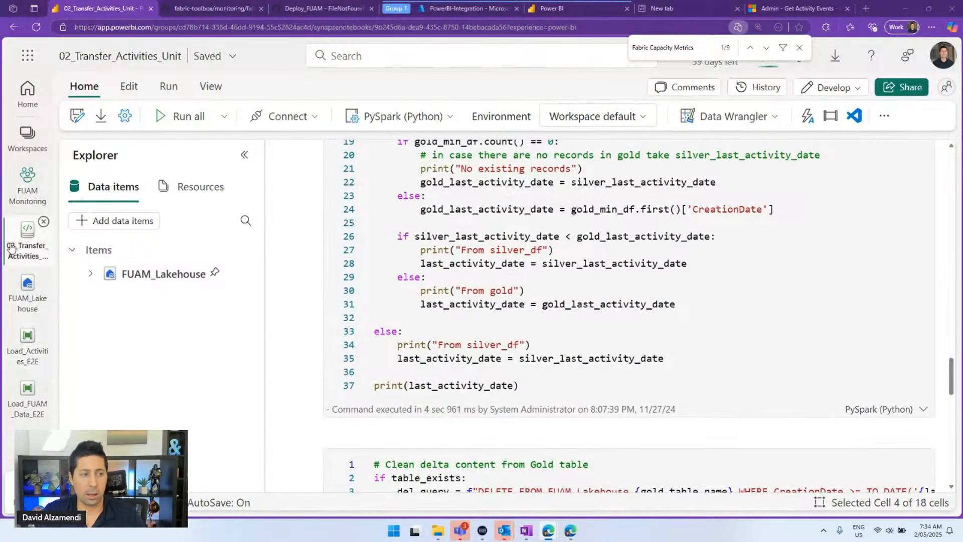
pyautogui.click(26, 354)
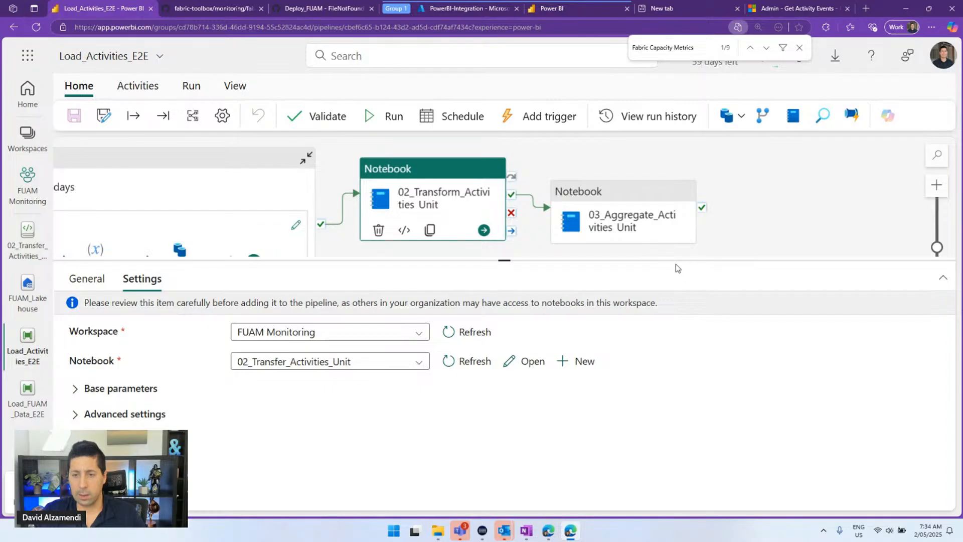
# Open the 03_Aggregate_Activities_Unit notebook from the aggregate activity's settings
pyautogui.moveTo(676, 264); pyautogui.dragTo(666, 348)
pyautogui.click(596, 255)
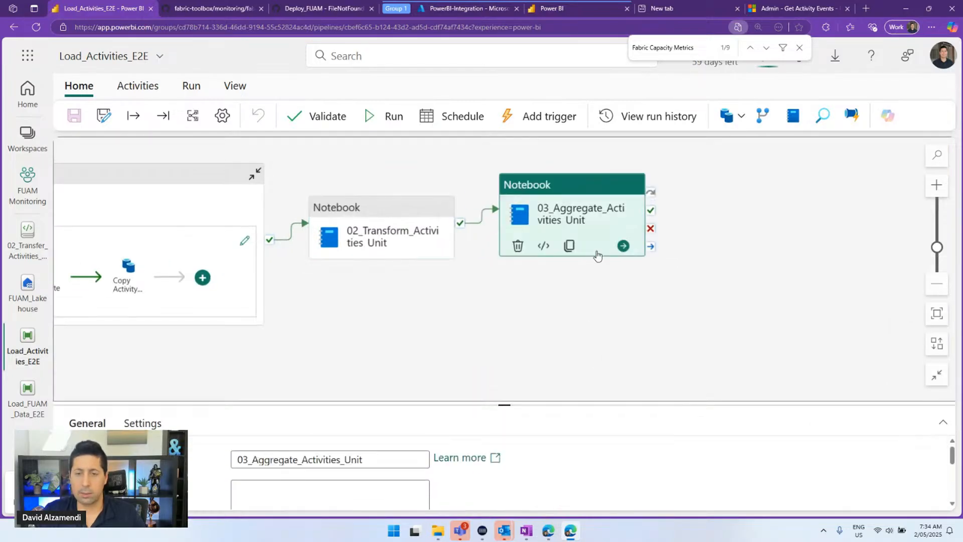
pyautogui.moveTo(503, 405); pyautogui.dragTo(504, 245)
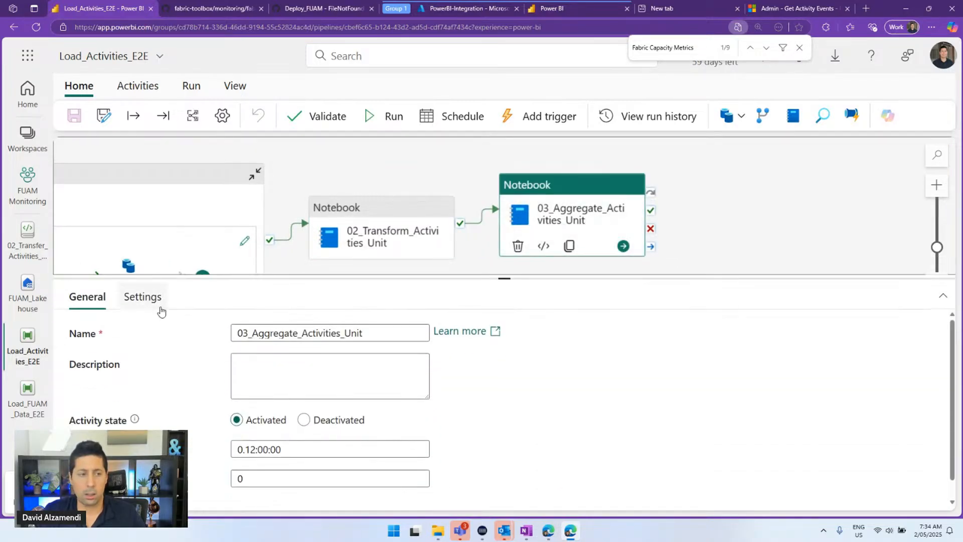
pyautogui.click(146, 299)
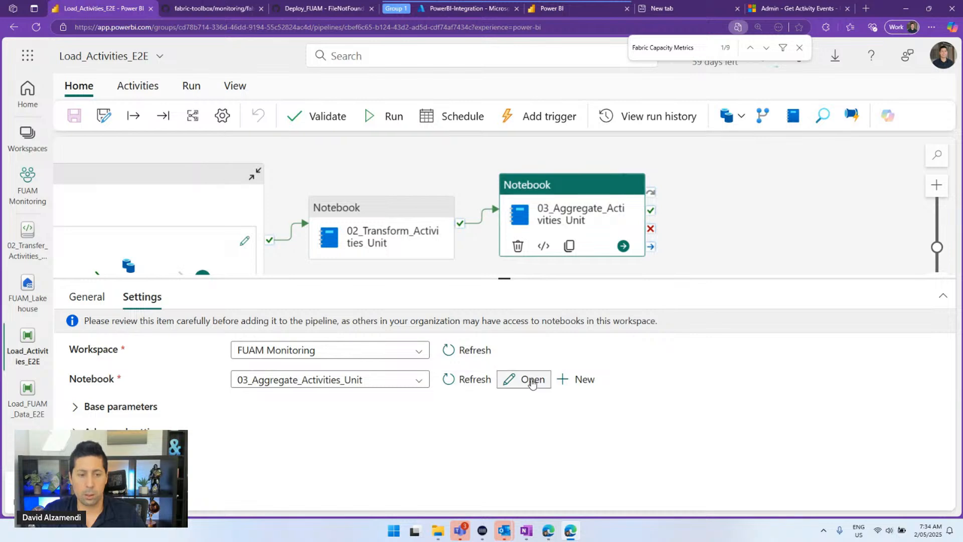
pyautogui.click(529, 380)
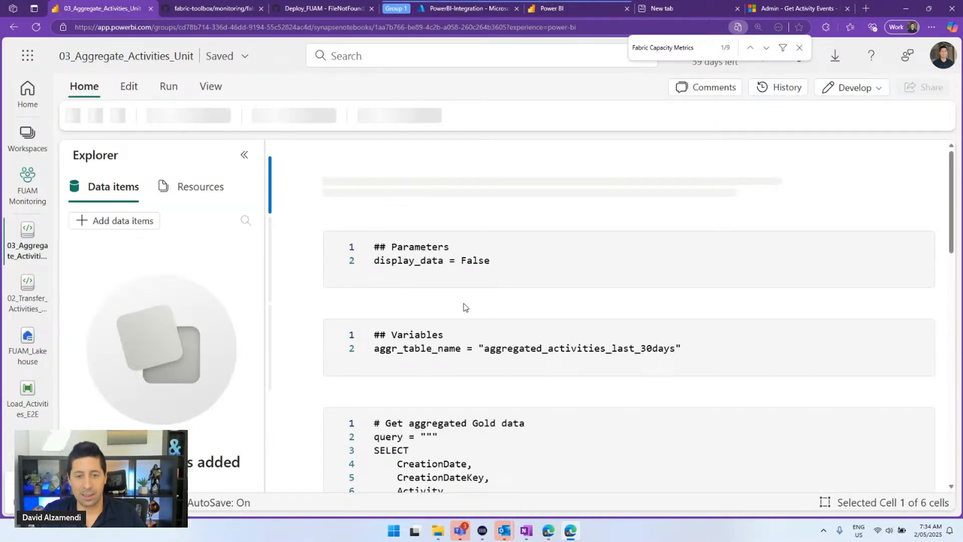
# Read the aggregated_activities_last_30days query, then go to FUAM_Lakehouse
pyautogui.scroll(-5, 511, 311)
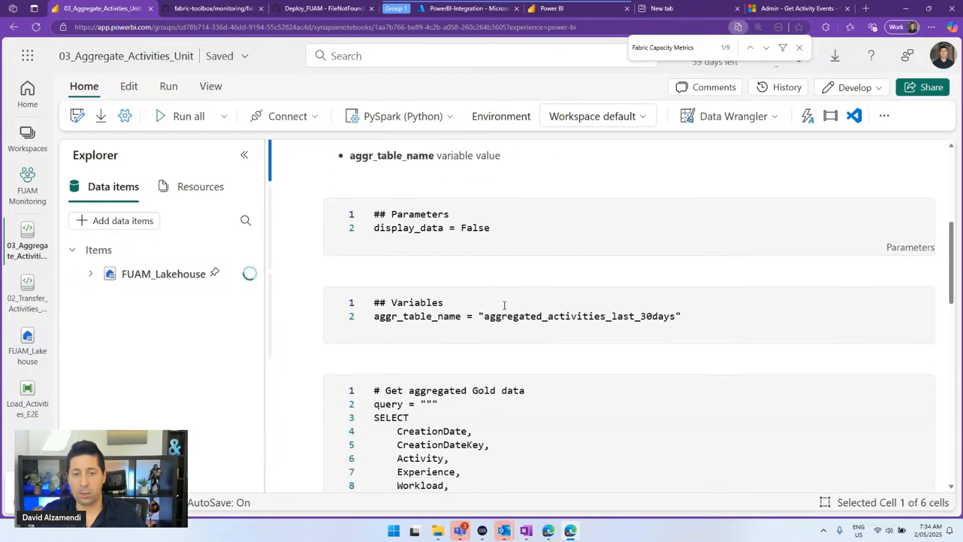
pyautogui.scroll(-10, 494, 313)
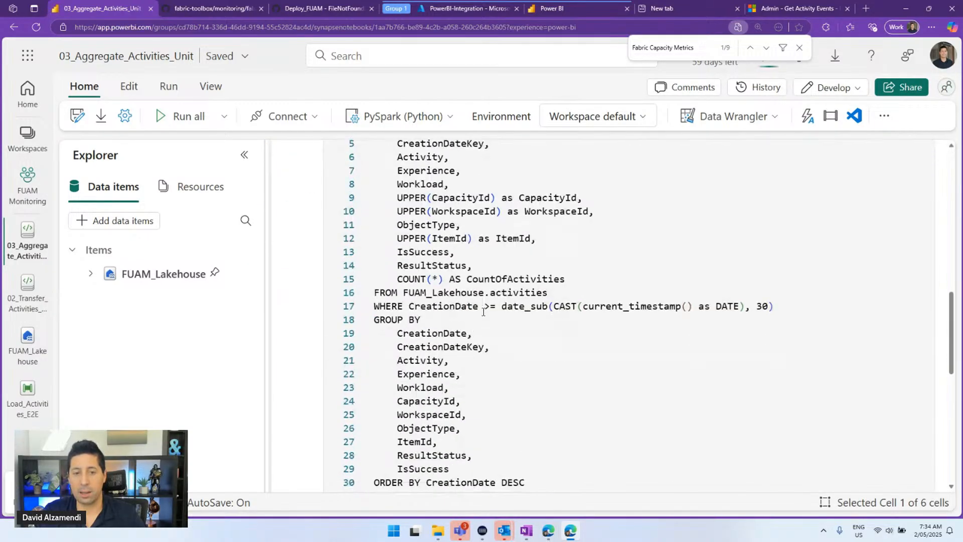
pyautogui.scroll(-5, 483, 324)
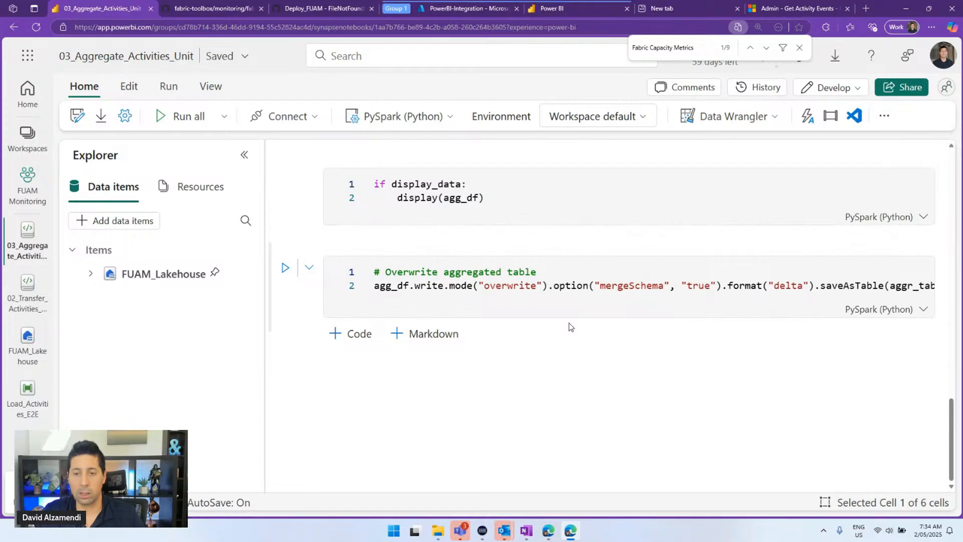
pyautogui.scroll(5, 569, 325)
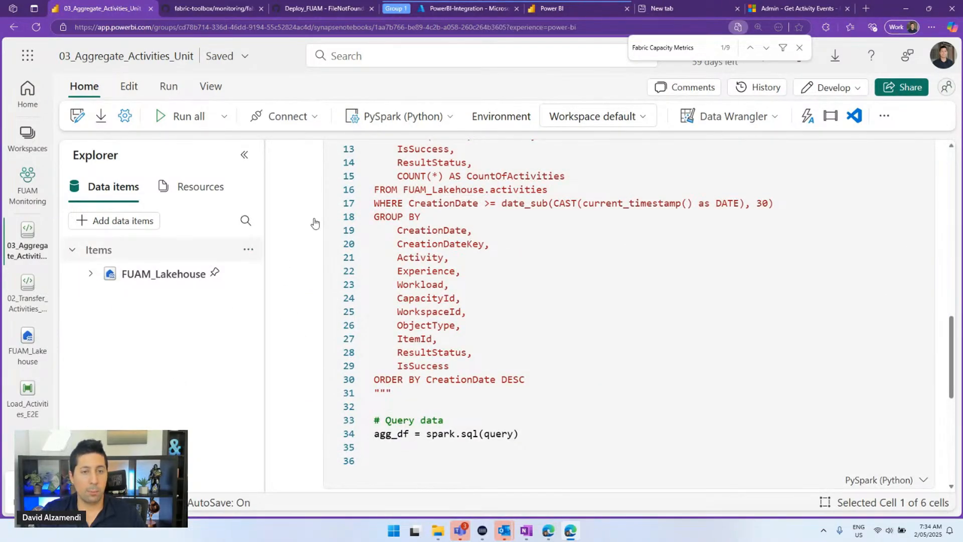
pyautogui.click(28, 343)
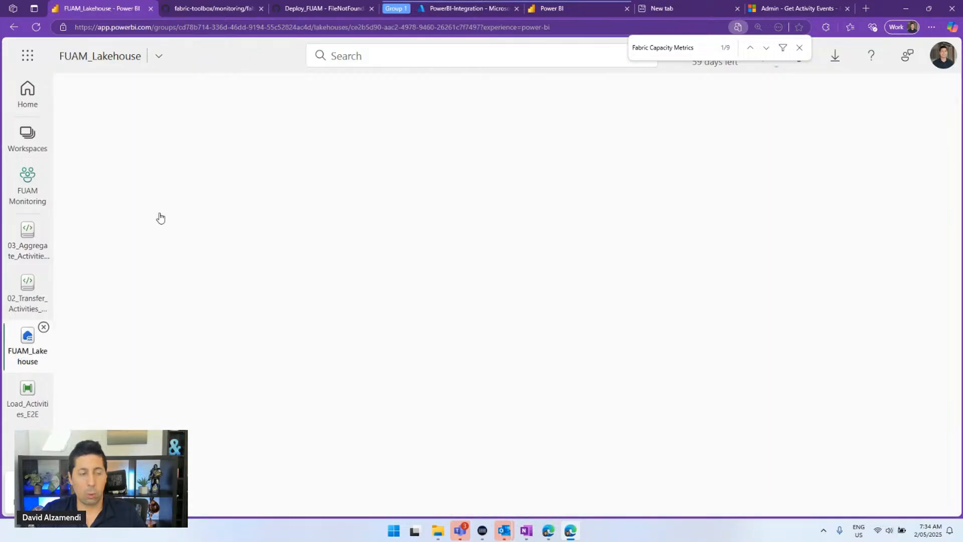
# Zoom out and browse the FUAM_Lakehouse tables in the Explorer
pyautogui.hotkey('ctrl', '-')
pyautogui.moveTo(273, 264); pyautogui.dragTo(307, 269)
pyautogui.scroll(-2, 173, 316)
pyautogui.scroll(-15, 173, 316)
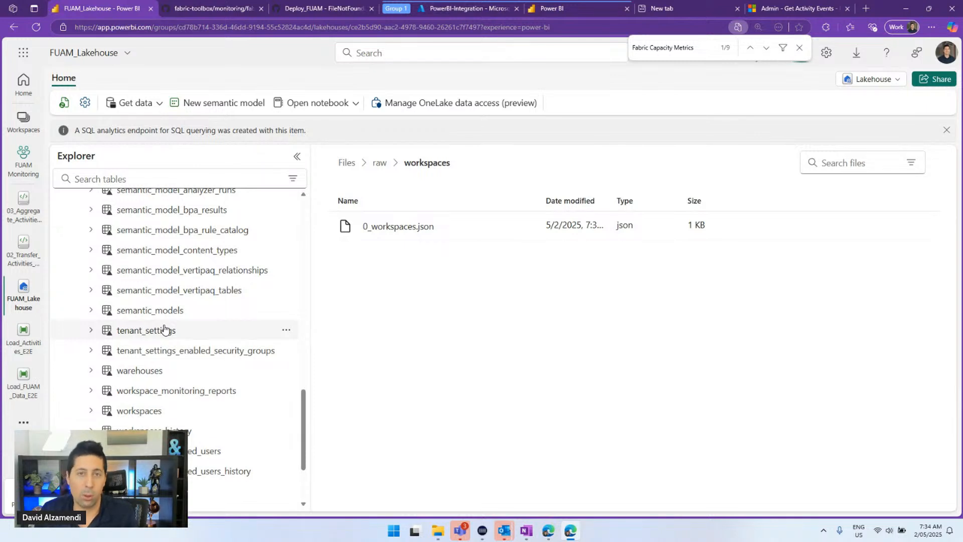
pyautogui.scroll(8, 168, 289)
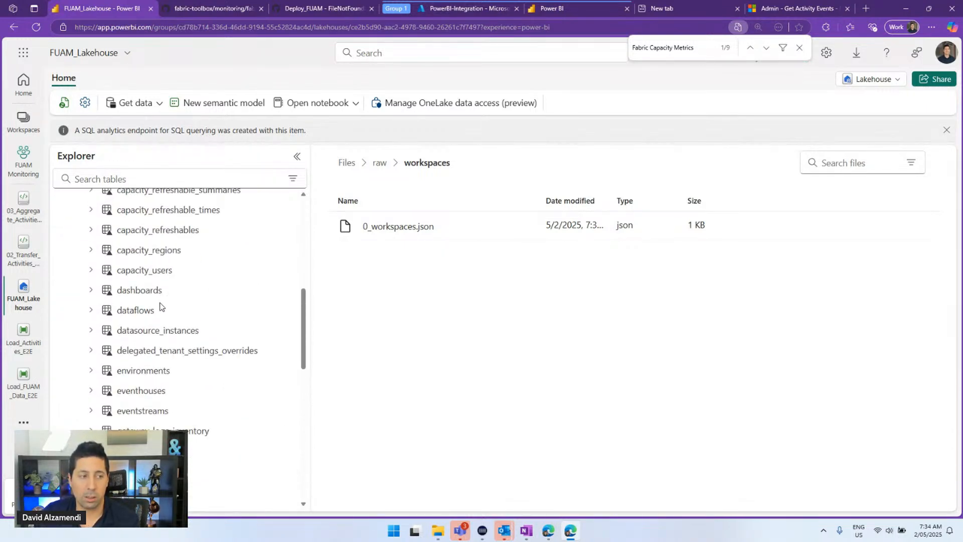
# Go to FUAM Monitoring and scroll its items to FUAM_Backup_Lakehouse and FUAM_Config_Lakehouse
pyautogui.click(23, 164)
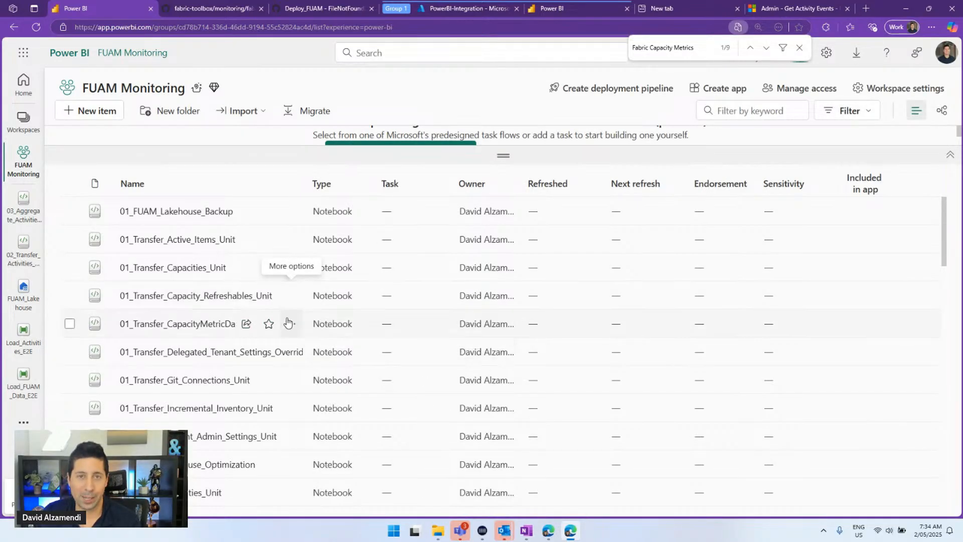
pyautogui.scroll(-4, 271, 331)
pyautogui.scroll(-5, 270, 333)
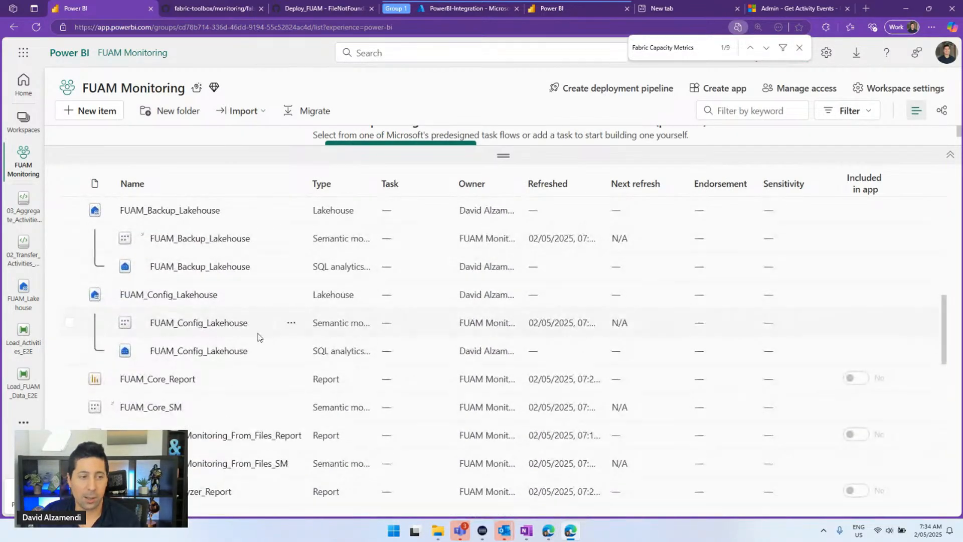
pyautogui.scroll(-3, 186, 298)
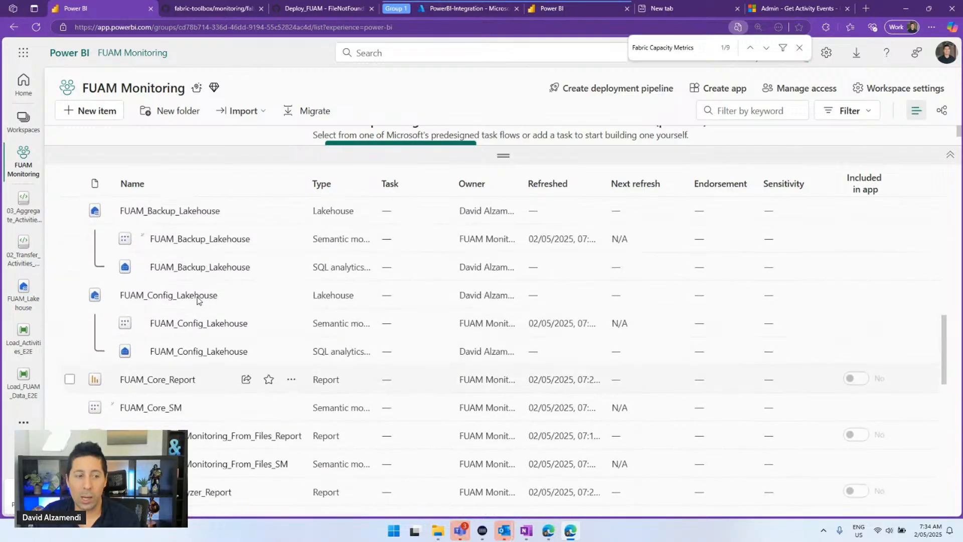
pyautogui.scroll(-1, 197, 300)
pyautogui.scroll(8, 198, 304)
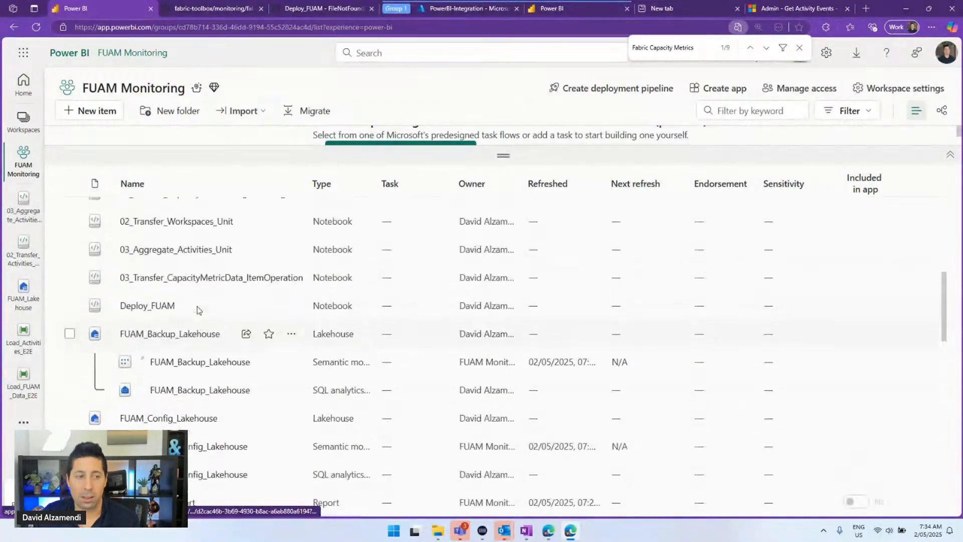
pyautogui.scroll(-3, 198, 310)
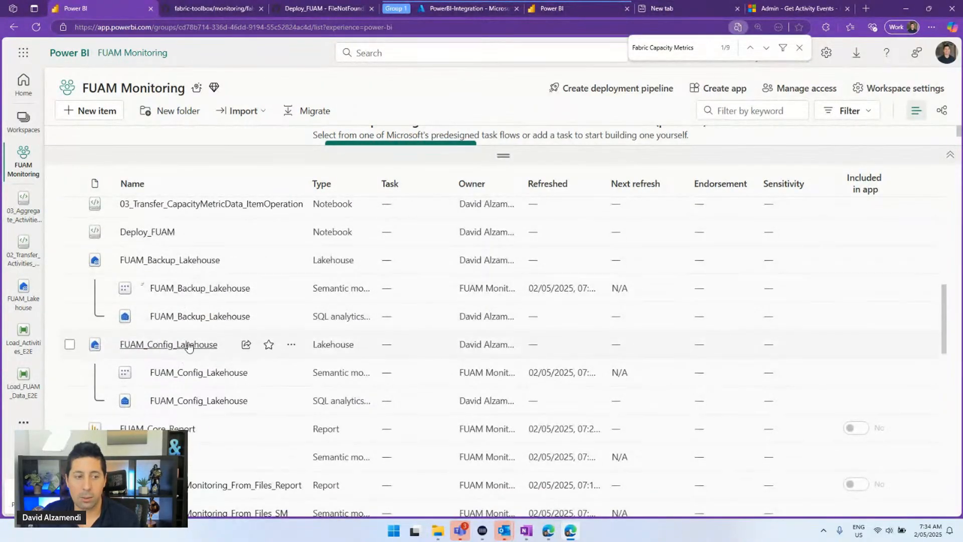
# Scroll FUAM_Config_Lakehouse's 674-row FUAM_Table_Definitions preview, then switch to Load_Activities_E2E
pyautogui.click(190, 345)
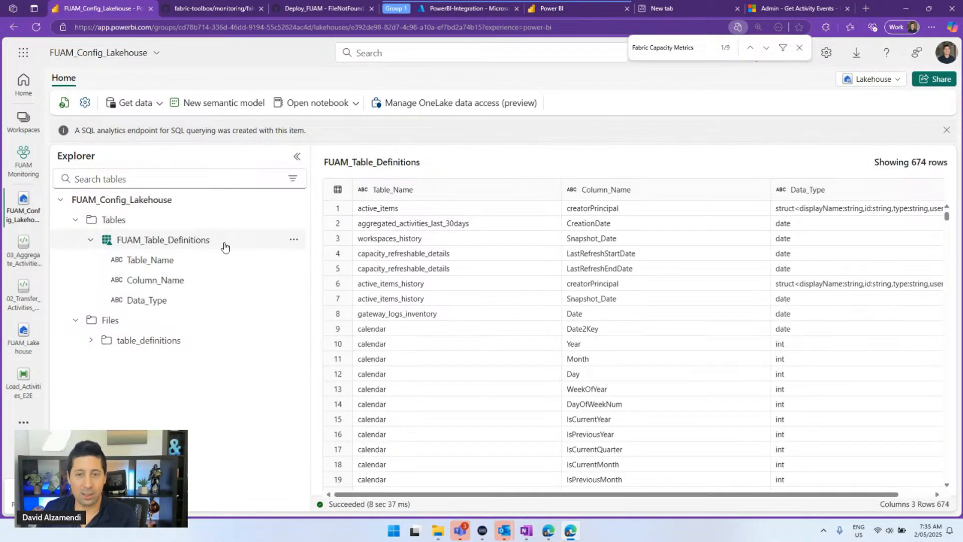
pyautogui.scroll(-10, 623, 350)
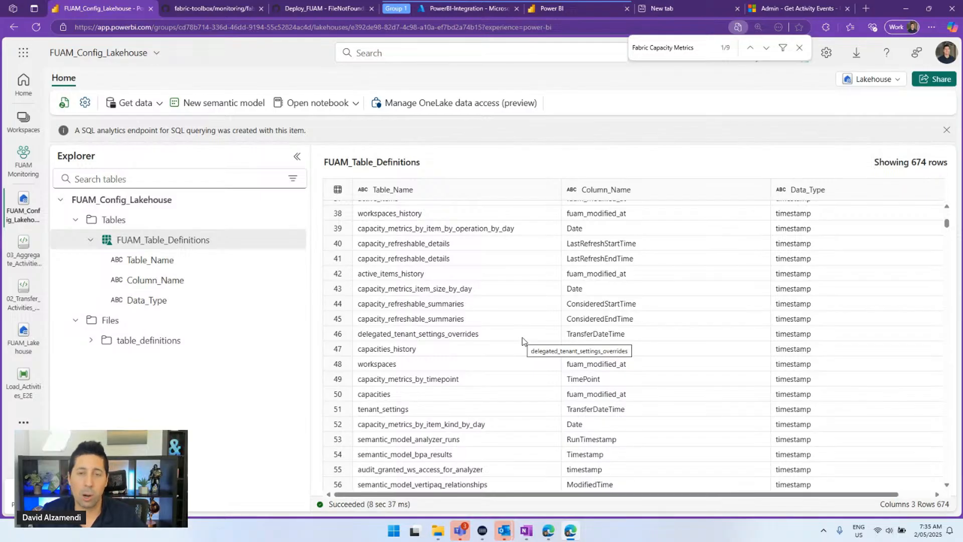
pyautogui.scroll(-20, 521, 339)
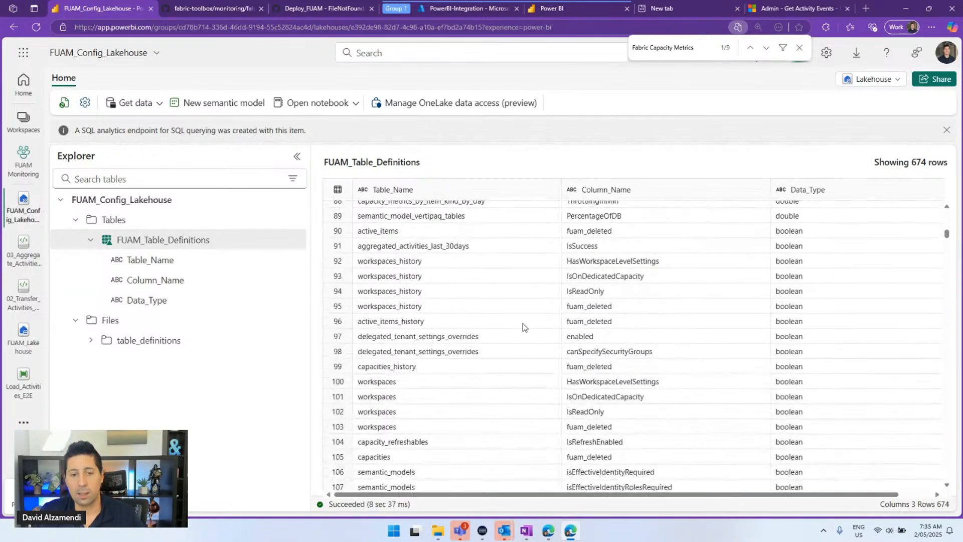
pyautogui.scroll(-14, 522, 322)
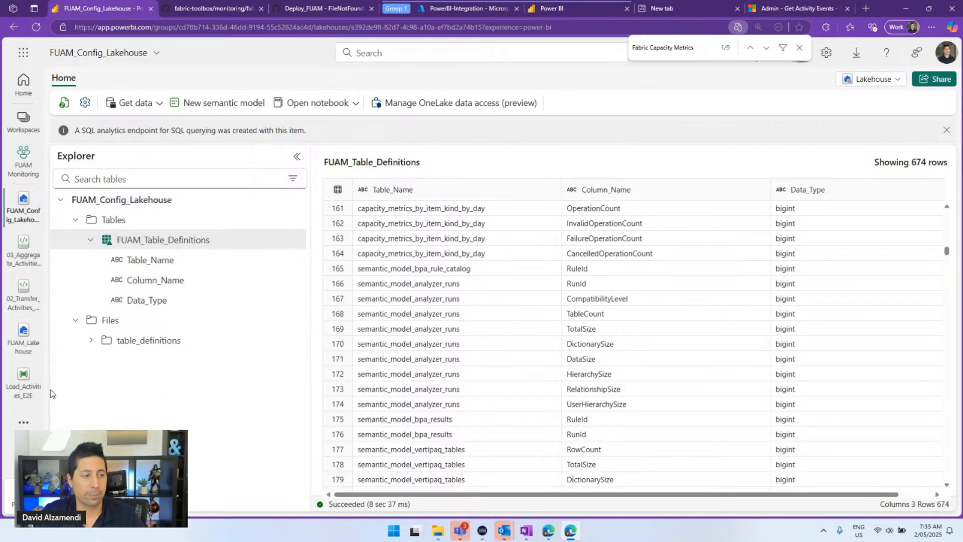
pyautogui.click(20, 389)
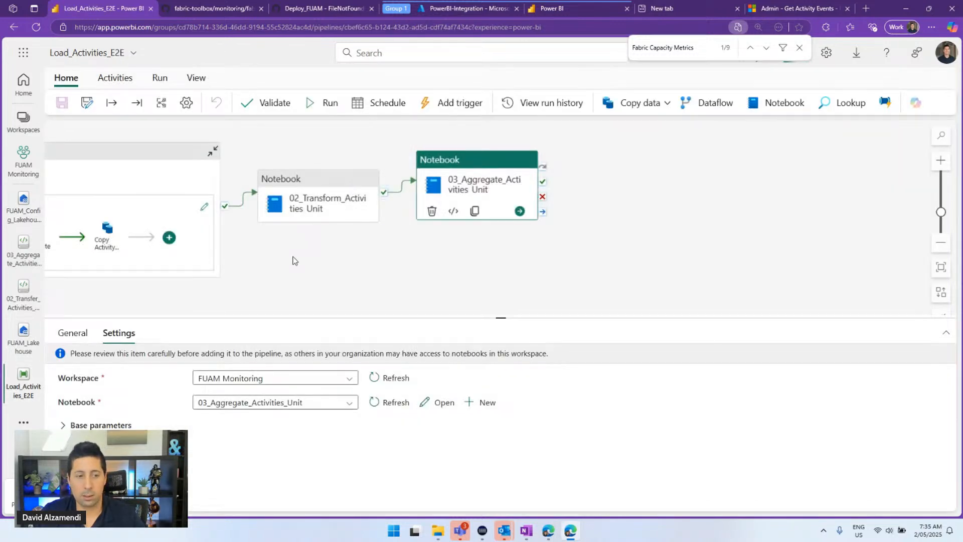
# Close Load_Activities_E2E and view Load_FUAM_Data_E2E's Load_Activities settings and run output
pyautogui.click(269, 271)
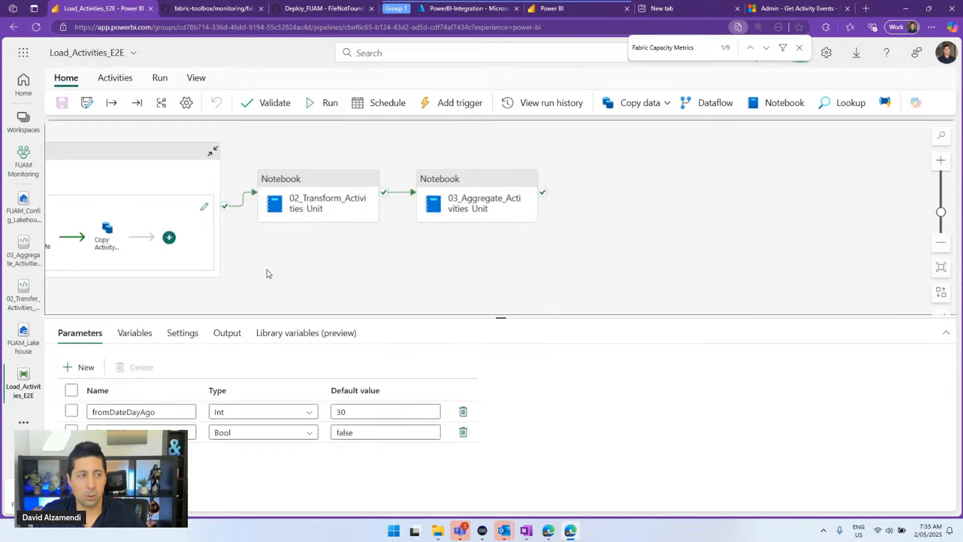
pyautogui.click(36, 368)
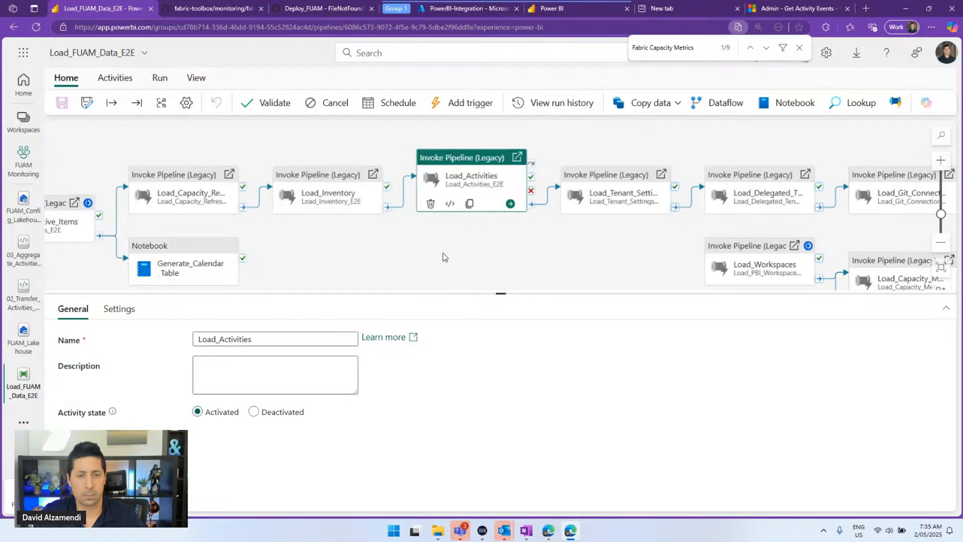
pyautogui.moveTo(443, 257); pyautogui.dragTo(509, 231)
pyautogui.click(121, 309)
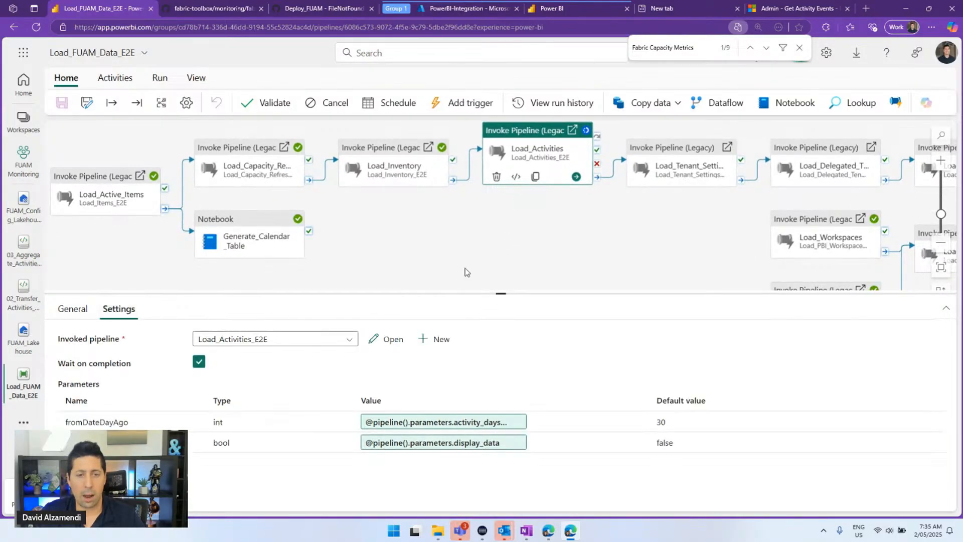
pyautogui.click(507, 241)
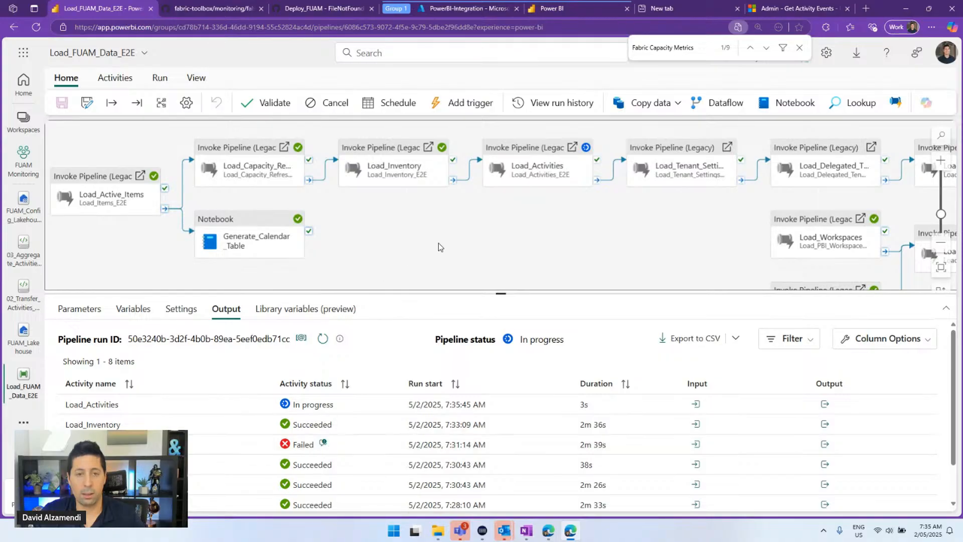
# Open the in-progress Load_Activities_E2E child run via its pipelineRunId and enlarge the Output pane
pyautogui.moveTo(483, 228); pyautogui.dragTo(481, 241)
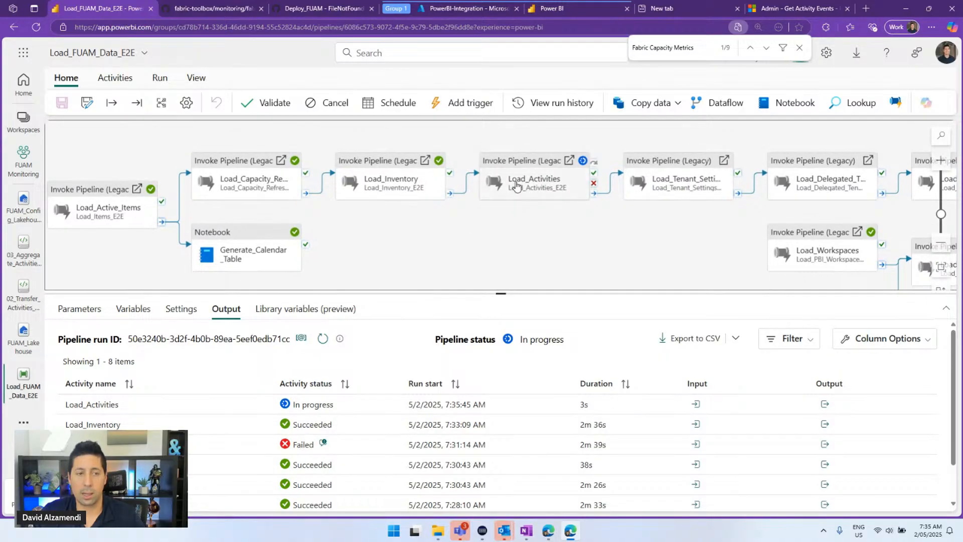
pyautogui.click(484, 189)
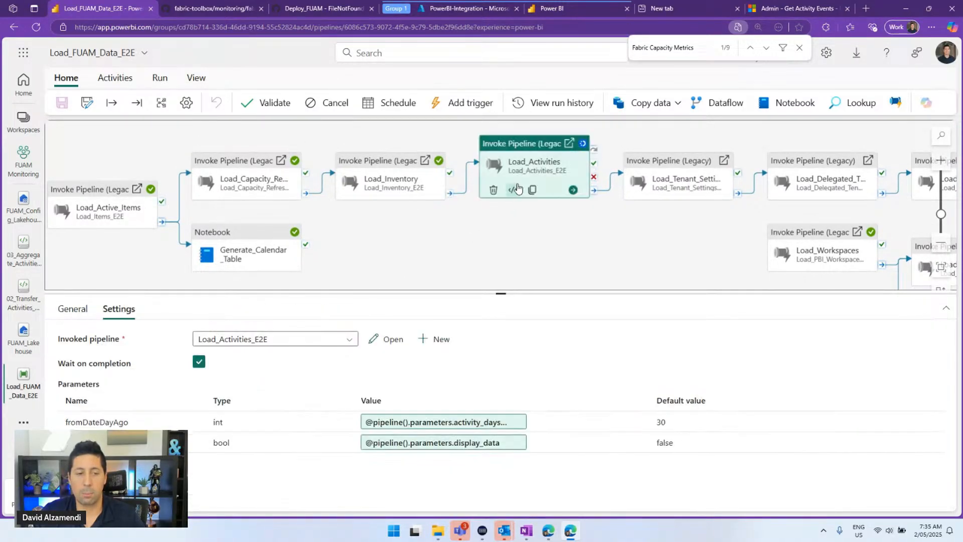
pyautogui.click(414, 252)
pyautogui.click(523, 171)
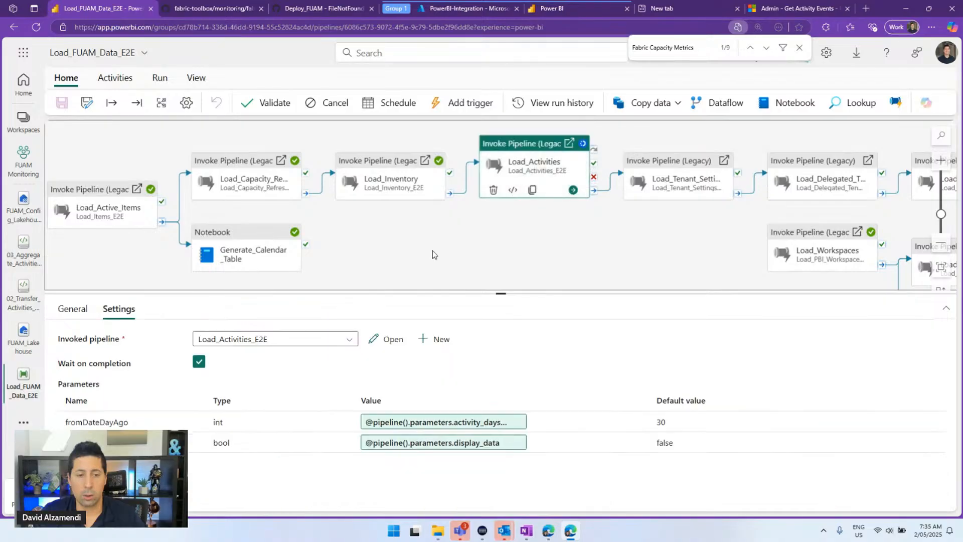
pyautogui.click(432, 251)
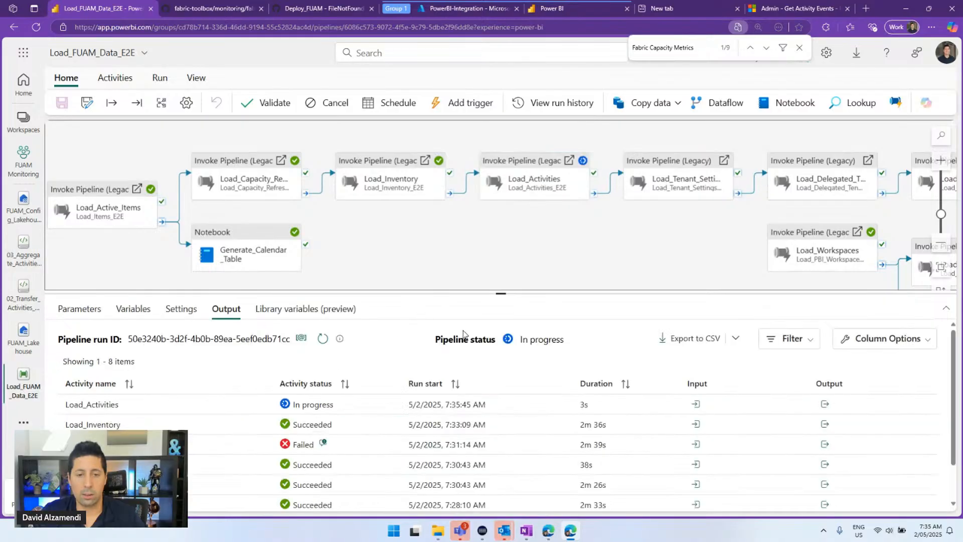
pyautogui.click(825, 405)
pyautogui.click(841, 298)
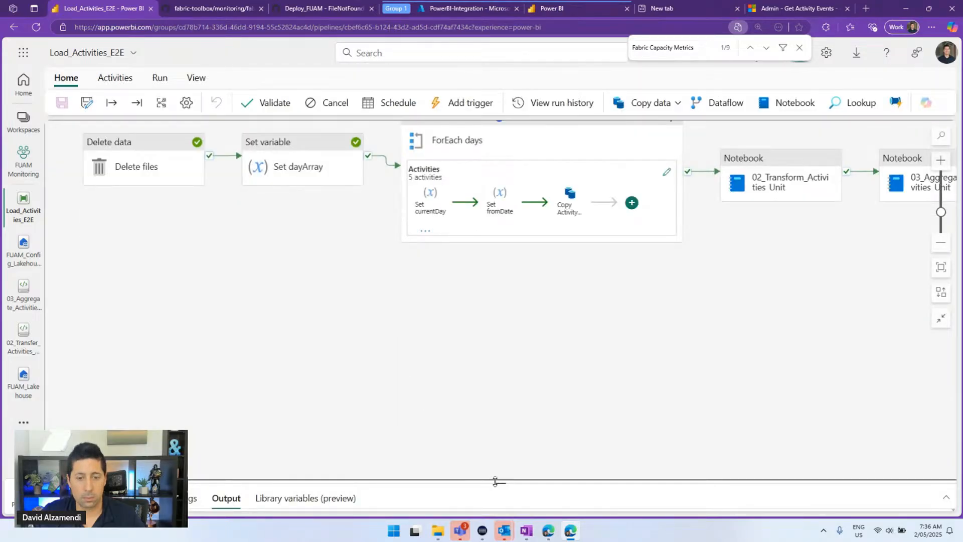
pyautogui.moveTo(498, 482); pyautogui.dragTo(500, 200)
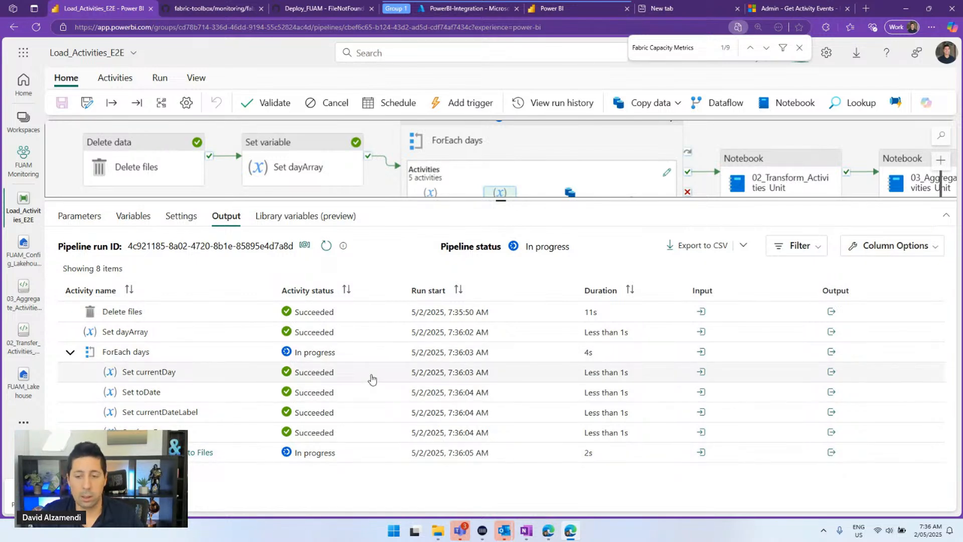
# Open and scroll through the Copy Activity Log to Files input JSON
pyautogui.click(701, 453)
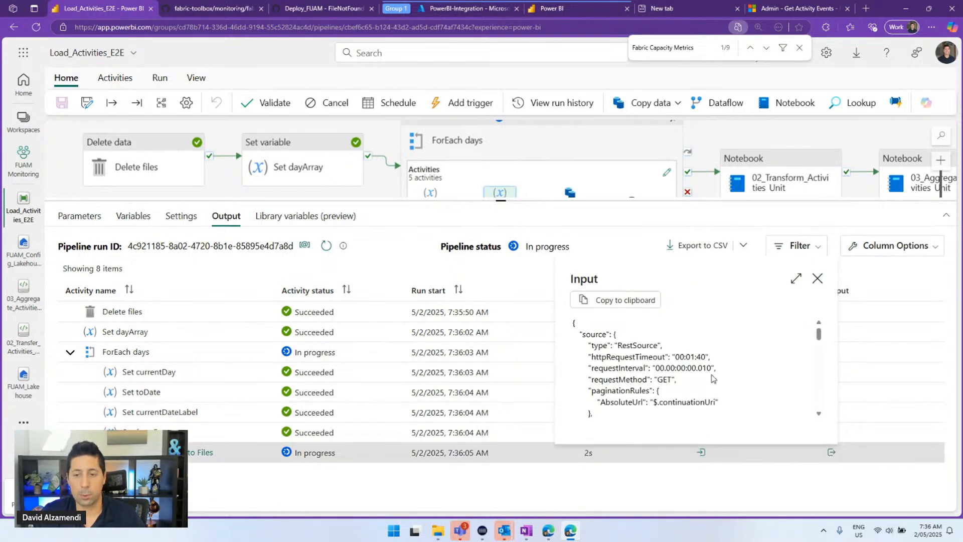
pyautogui.scroll(-10, 711, 384)
pyautogui.scroll(2, 712, 384)
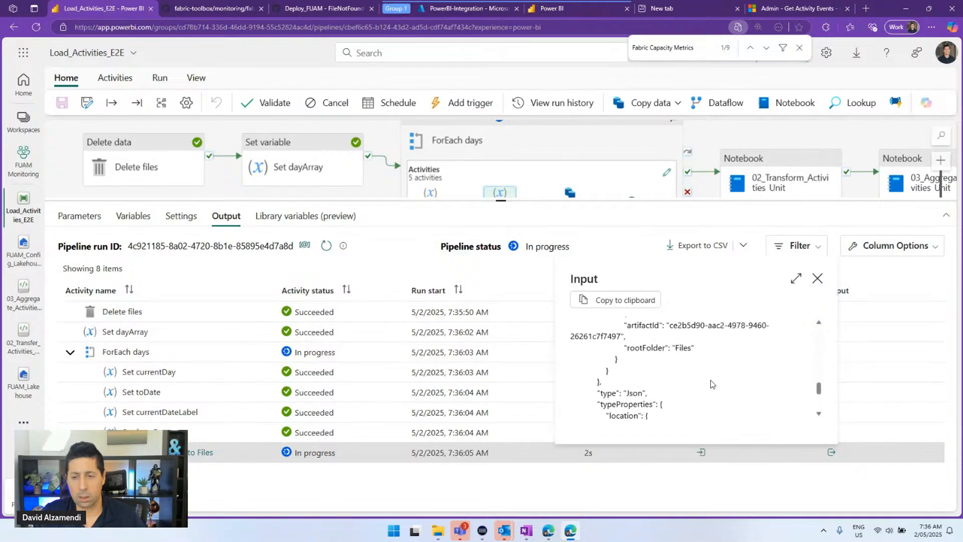
pyautogui.scroll(-1, 712, 384)
pyautogui.scroll(1, 713, 384)
pyautogui.scroll(-2, 713, 384)
pyautogui.scroll(-1, 711, 384)
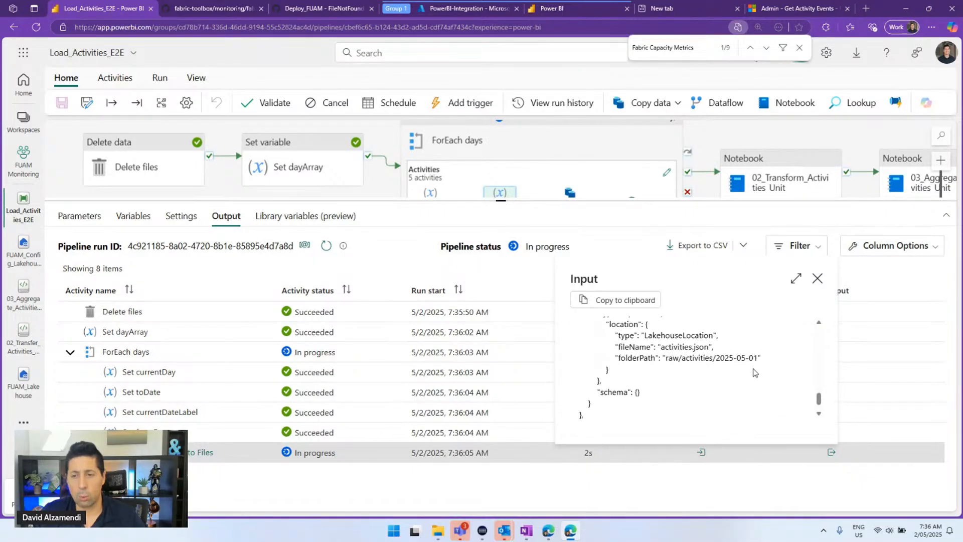
pyautogui.moveTo(762, 357); pyautogui.dragTo(617, 347)
pyautogui.scroll(5, 730, 355)
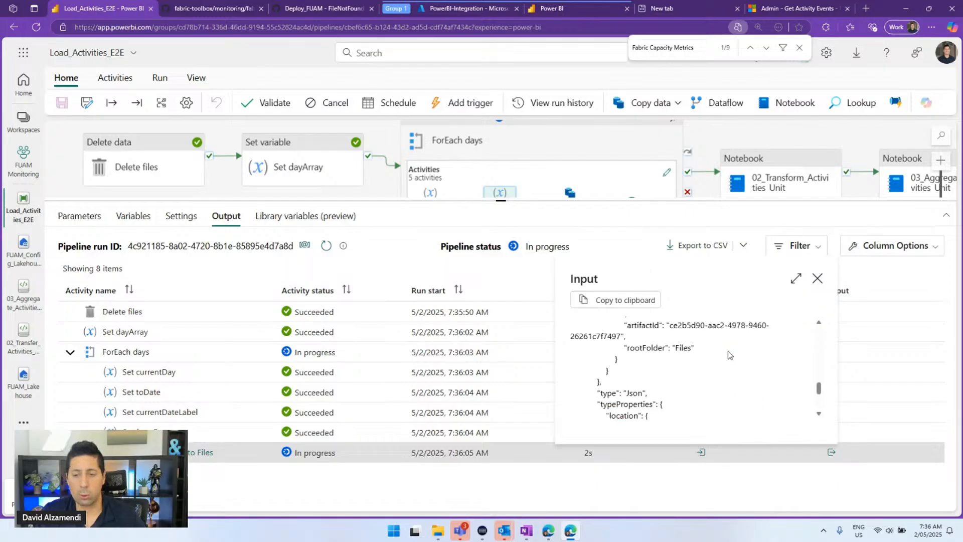
pyautogui.scroll(6, 730, 355)
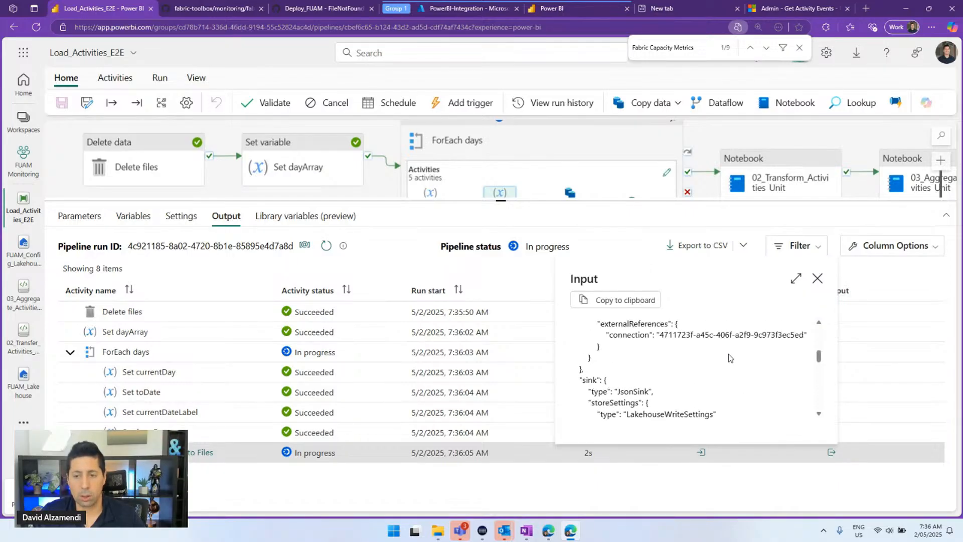
pyautogui.scroll(-4, 730, 361)
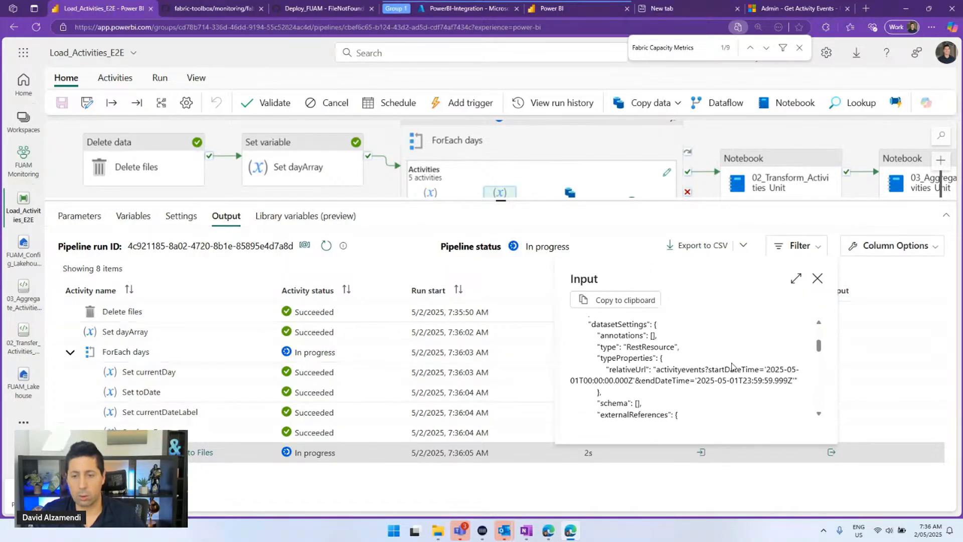
# Expand the input and mark the relativeUrl date range for 2025-05-01, then close it
pyautogui.click(795, 278)
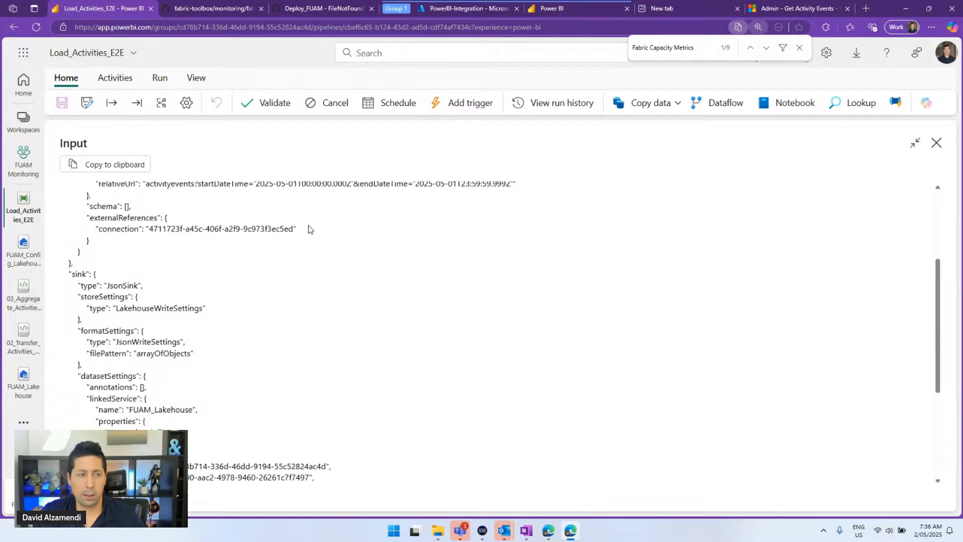
pyautogui.keyDown('ctrl'); pyautogui.scroll(2, 311, 230); pyautogui.keyUp('ctrl')
pyautogui.scroll(1, 359, 264)
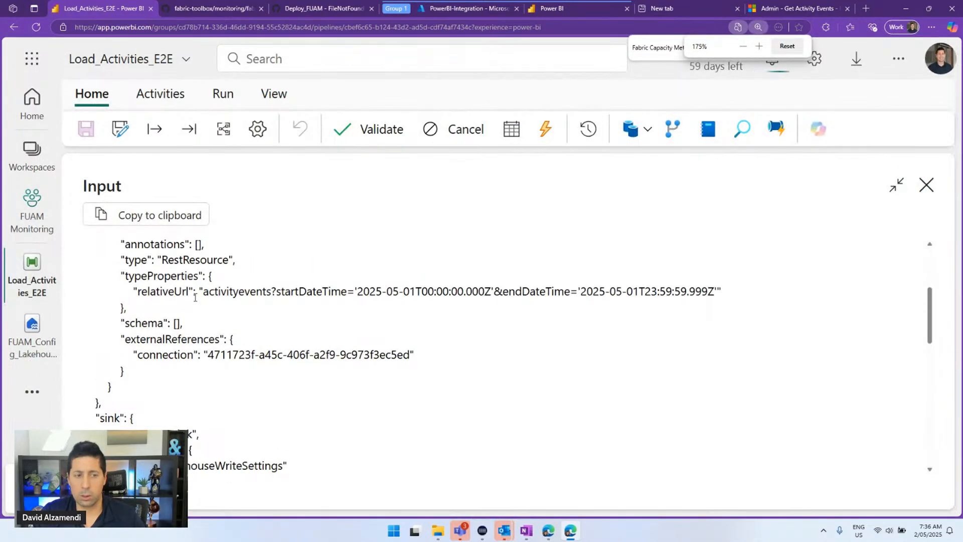
pyautogui.moveTo(199, 291); pyautogui.dragTo(721, 290)
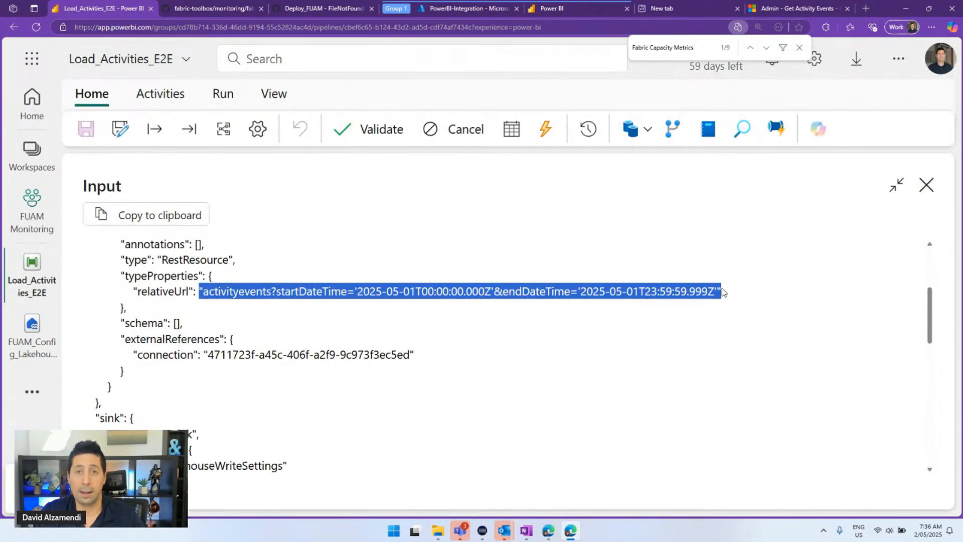
pyautogui.click(925, 187)
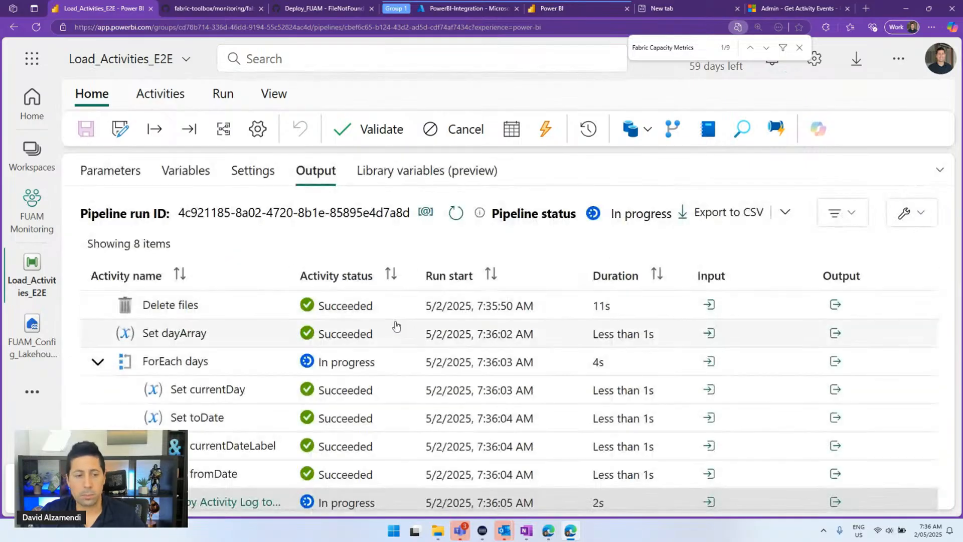
# Open the copy run details, REST to Lakehouse, and highlight Rows written: 2
pyautogui.click(243, 502)
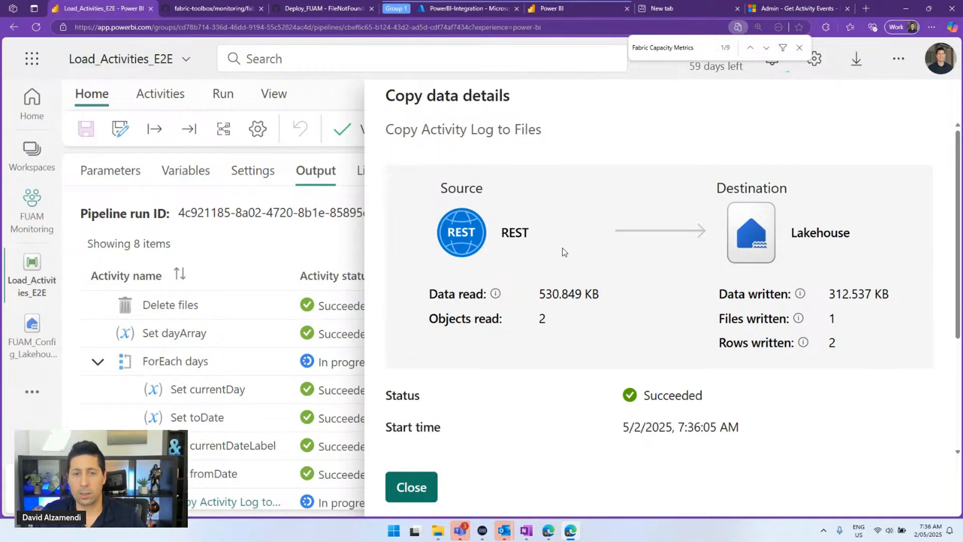
pyautogui.scroll(-3, 561, 247)
pyautogui.scroll(3, 568, 245)
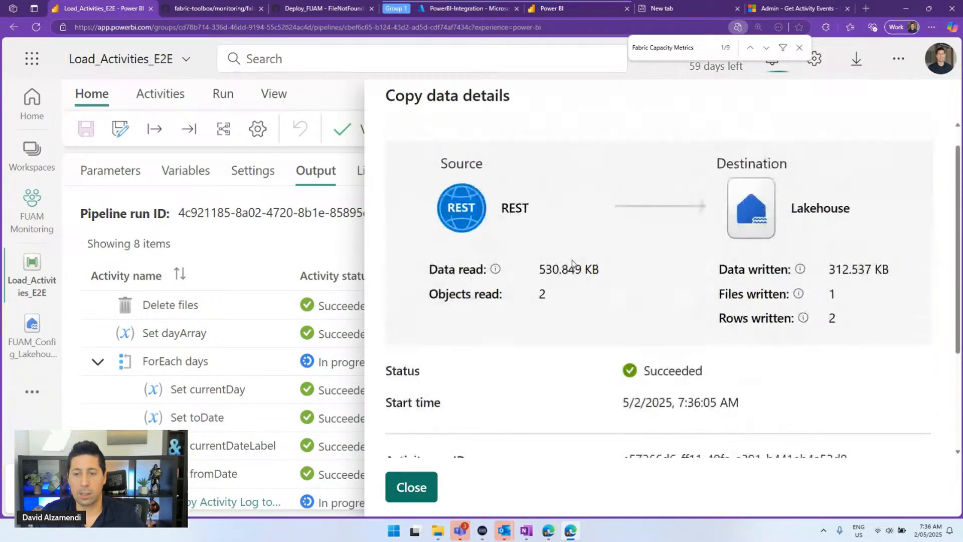
pyautogui.scroll(-1, 603, 339)
pyautogui.scroll(1, 604, 333)
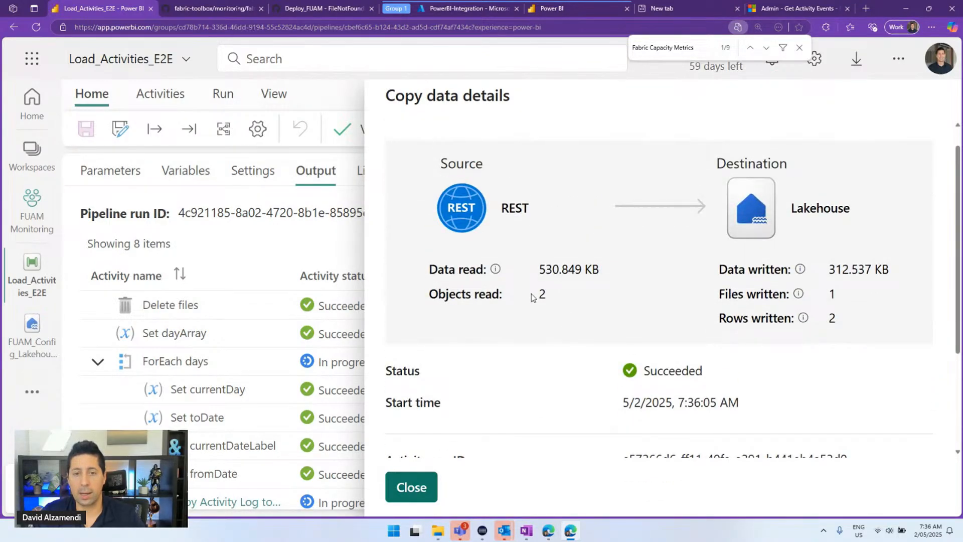
pyautogui.moveTo(533, 296); pyautogui.dragTo(572, 296)
pyautogui.doubleClick(832, 317)
# Check the throughput and 00:00:15 total duration, close the details and zoom out
pyautogui.scroll(-1, 720, 323)
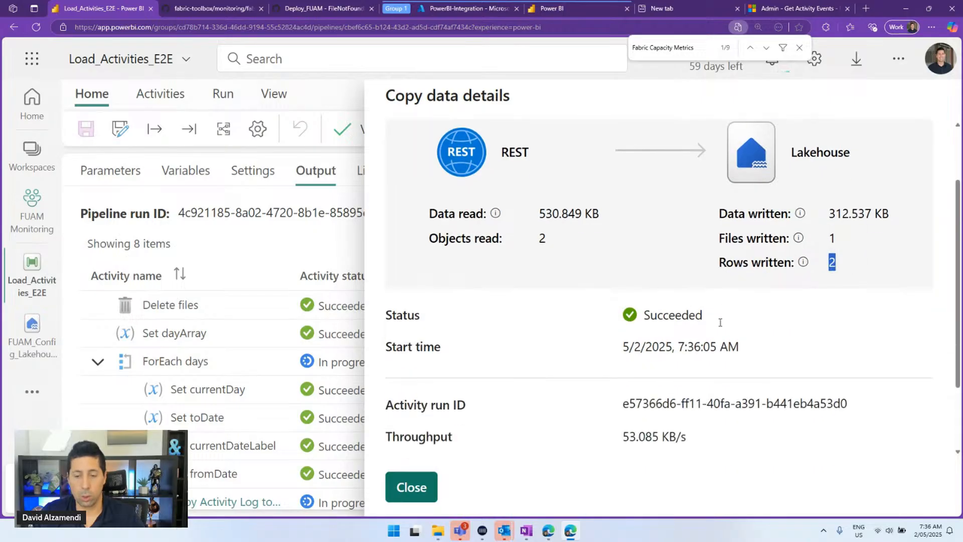
pyautogui.scroll(-2, 720, 322)
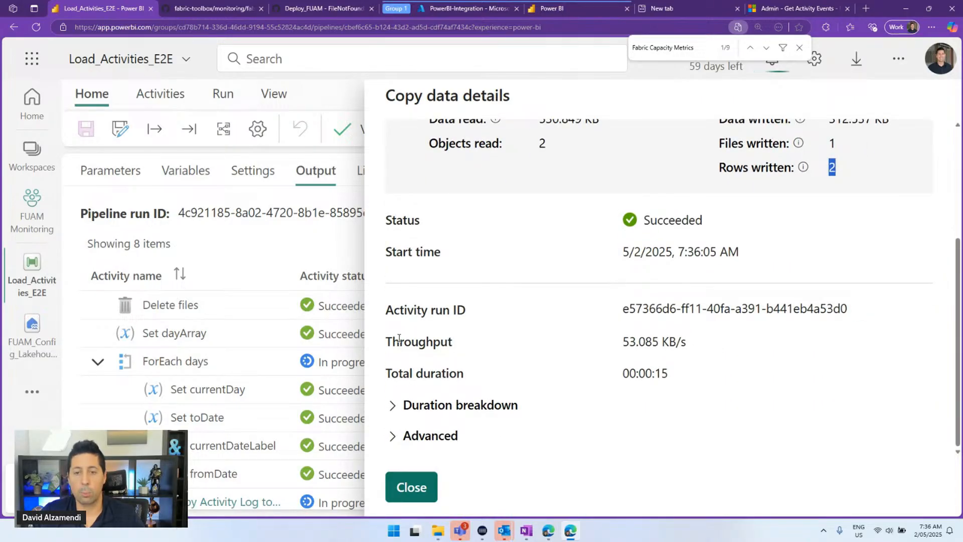
pyautogui.moveTo(399, 338); pyautogui.dragTo(689, 338)
pyautogui.doubleClick(689, 338)
pyautogui.click(627, 341)
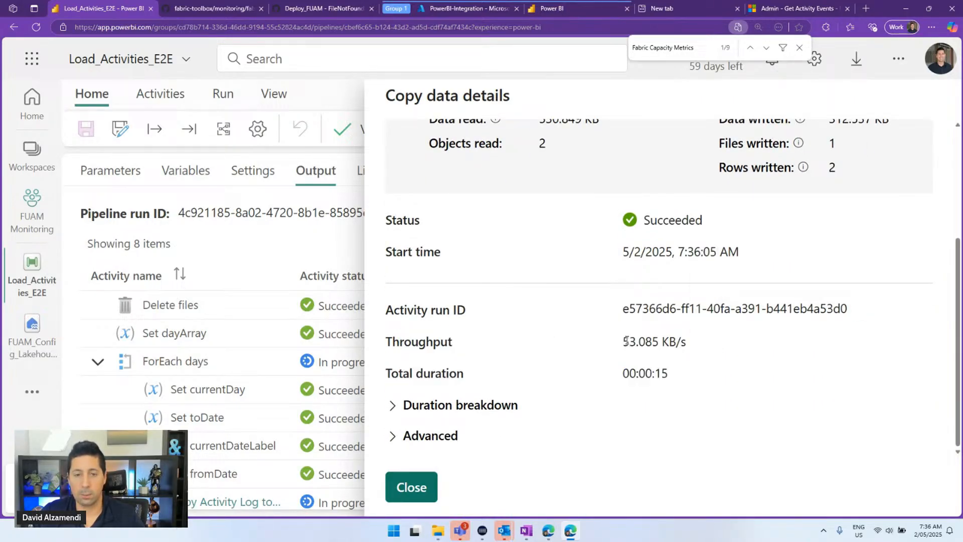
pyautogui.click(410, 487)
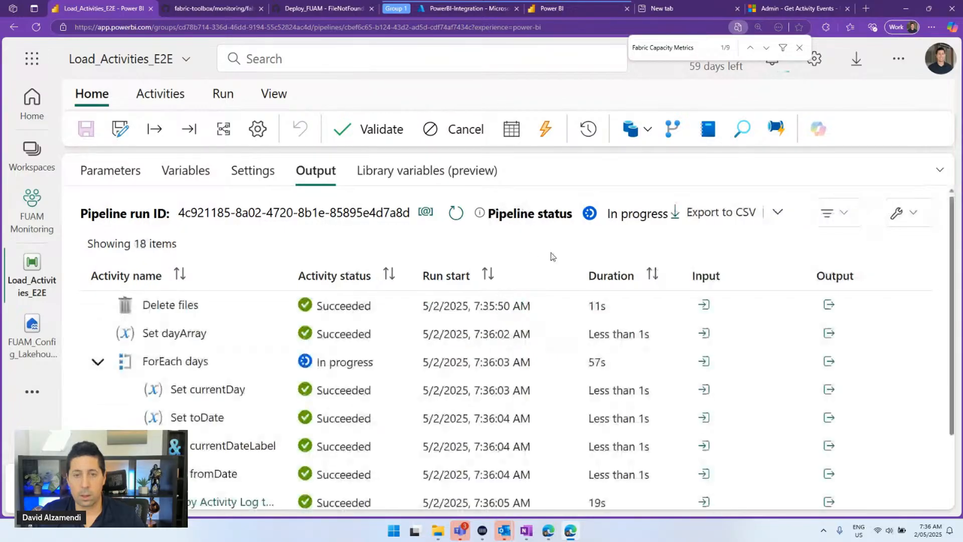
pyautogui.hotkey('ctrl', '-')
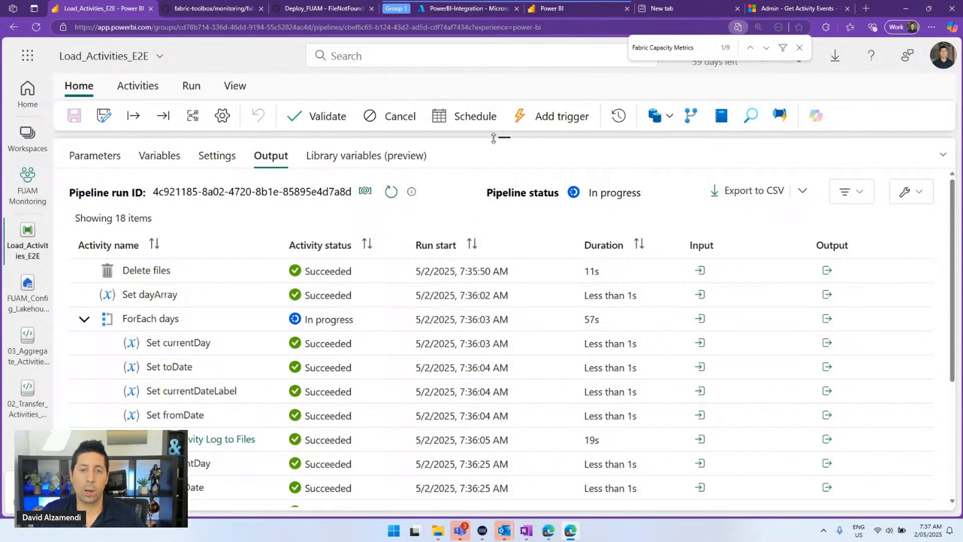
# Reveal and pan the Load_Activities_E2E canvas above the run output's 18 activity runs
pyautogui.moveTo(499, 135); pyautogui.dragTo(499, 283)
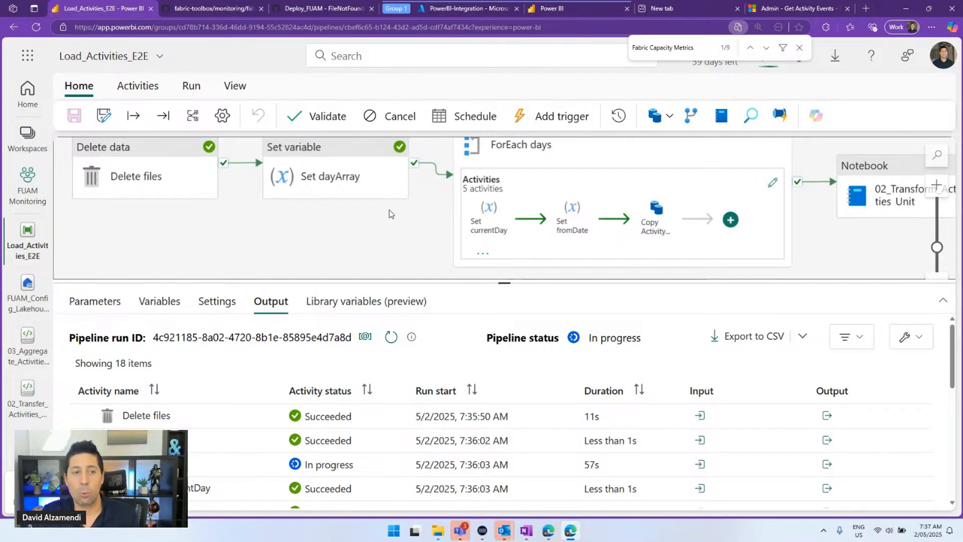
pyautogui.moveTo(385, 225); pyautogui.dragTo(343, 242)
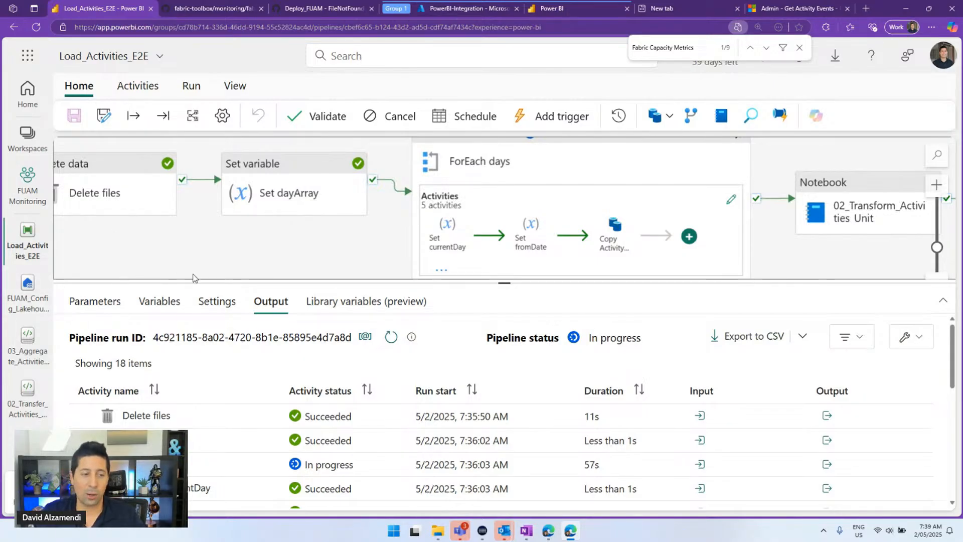
# Refresh the activity runs, close Load_Activities_E2E and both activity notebooks, and switch to Load_FUAM_Data_E2E
pyautogui.click(393, 339)
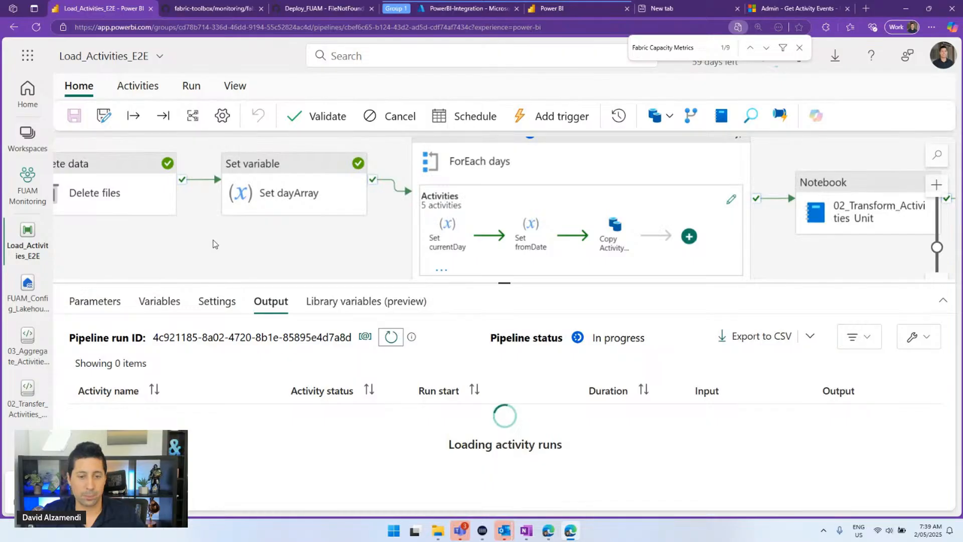
pyautogui.click(146, 235)
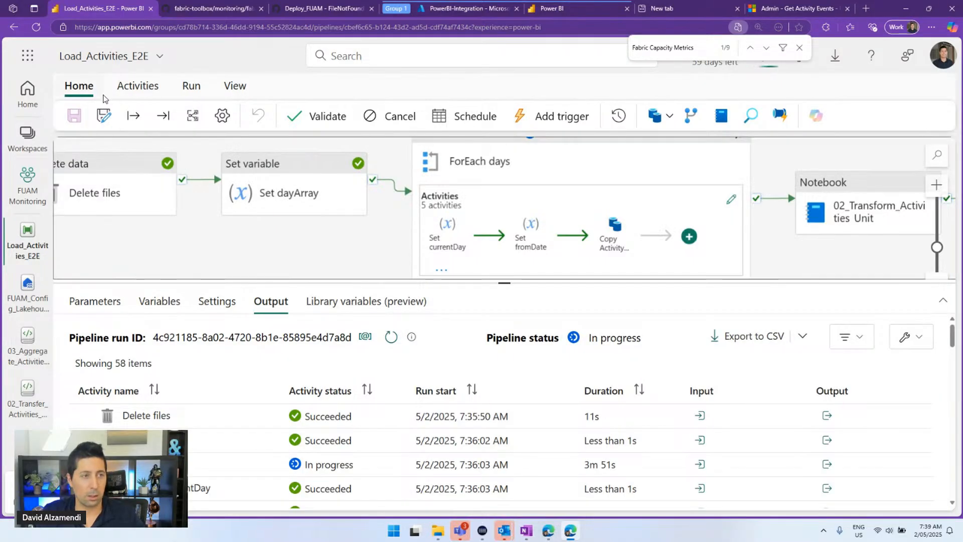
pyautogui.click(43, 222)
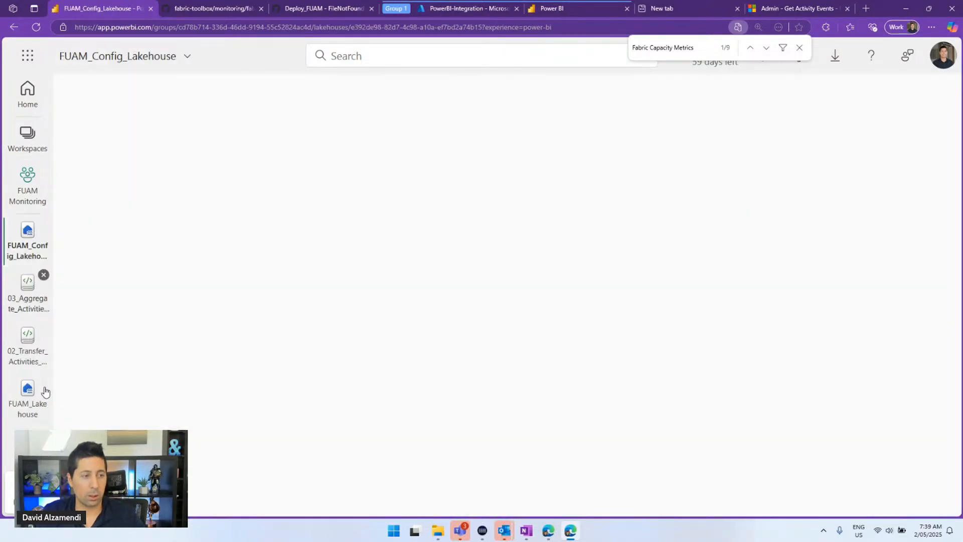
pyautogui.click(44, 275)
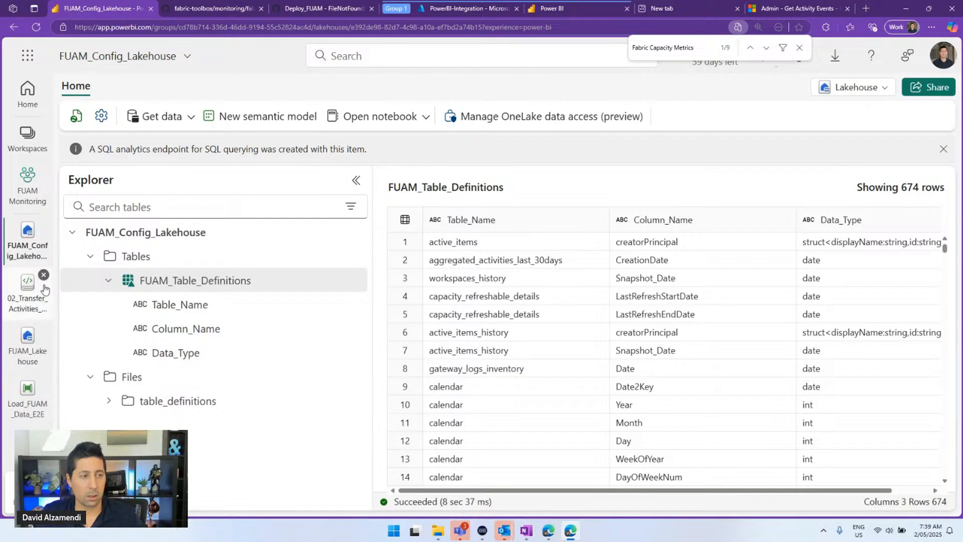
pyautogui.click(44, 275)
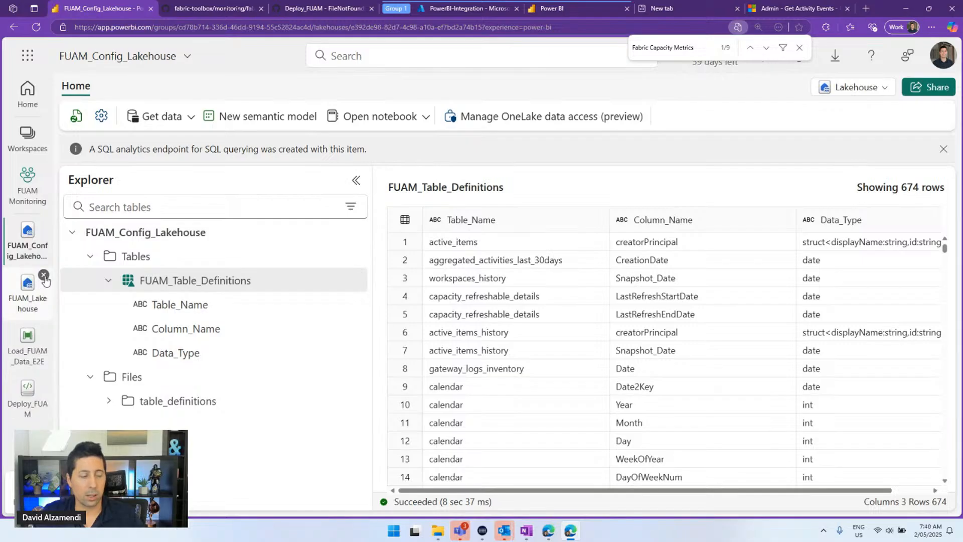
pyautogui.click(29, 346)
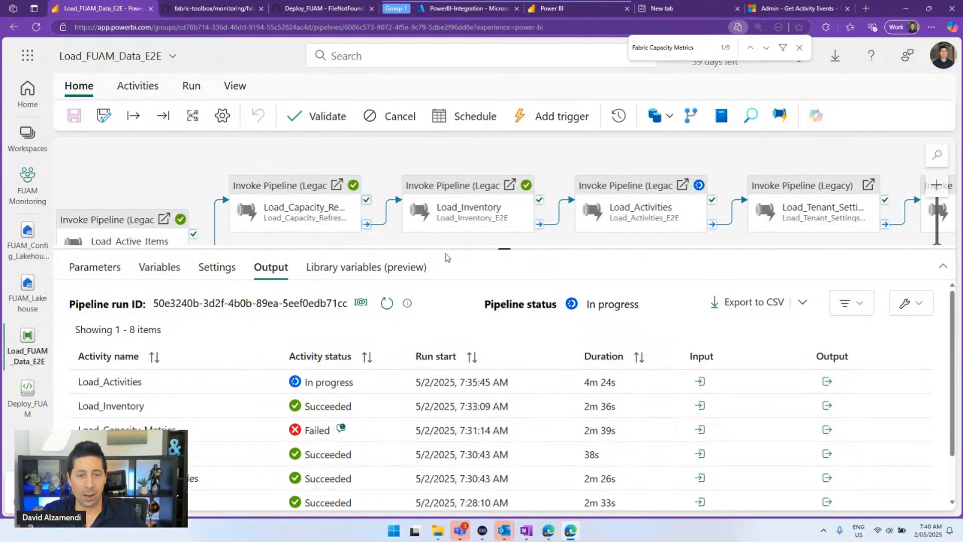
# Copy the Load_Capacity_Metrics error details, then follow its pipelineRunId link to the child run
pyautogui.moveTo(446, 252); pyautogui.dragTo(445, 201)
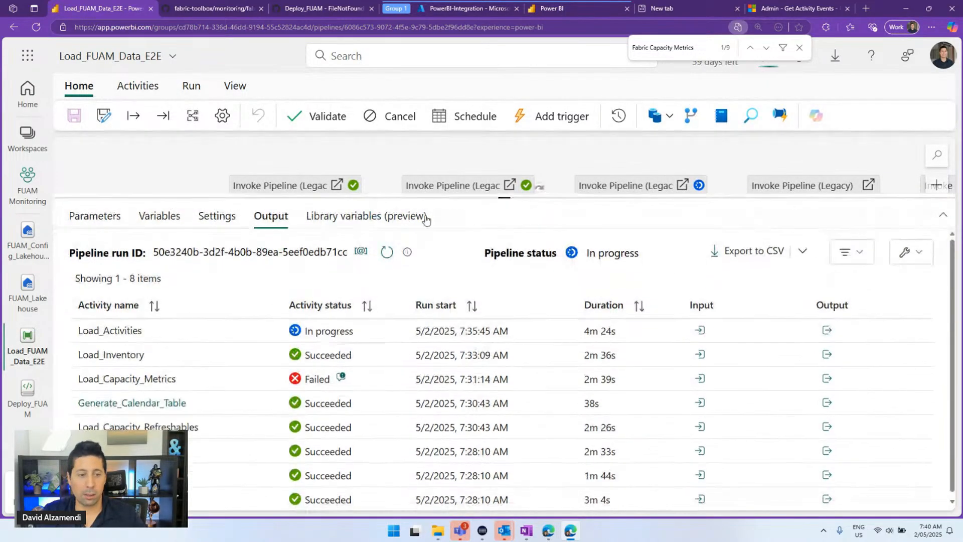
pyautogui.click(342, 378)
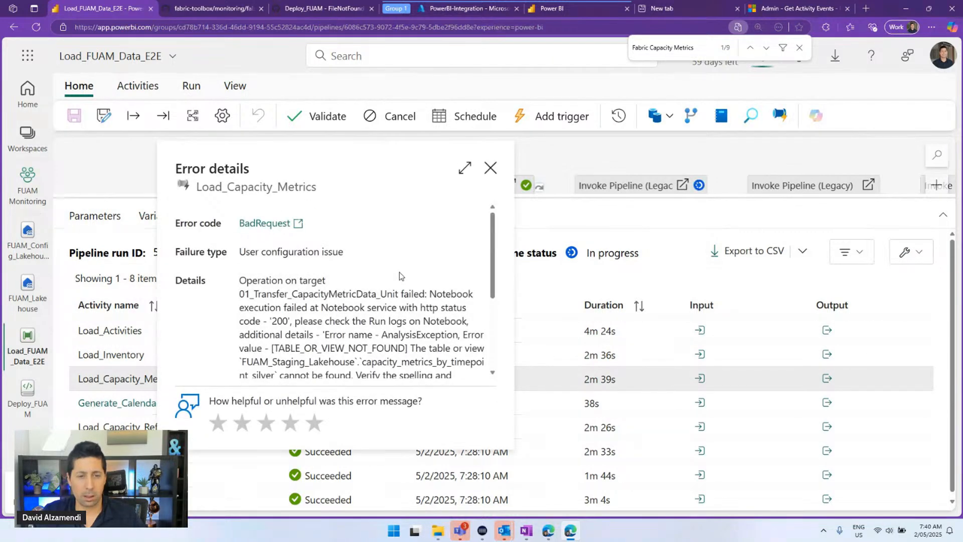
pyautogui.click(466, 169)
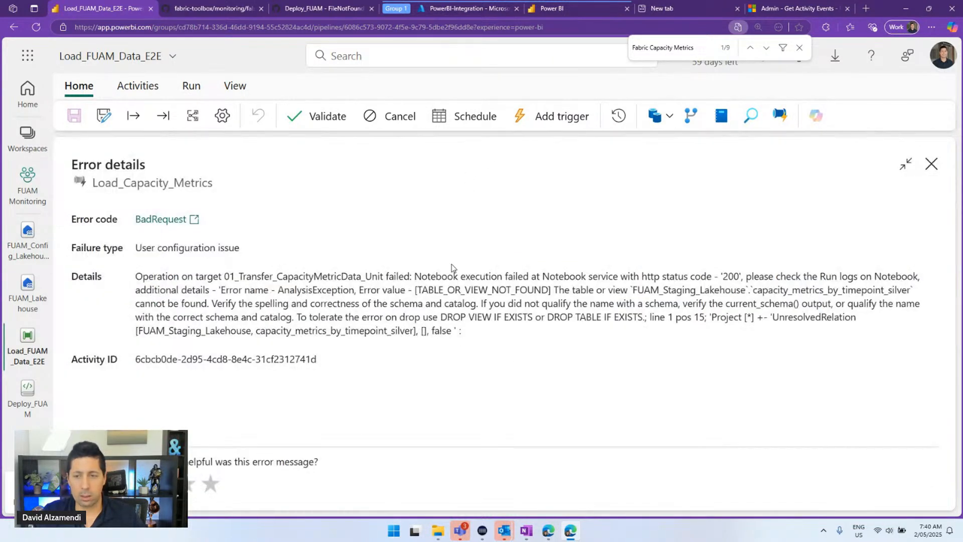
pyautogui.click(459, 274)
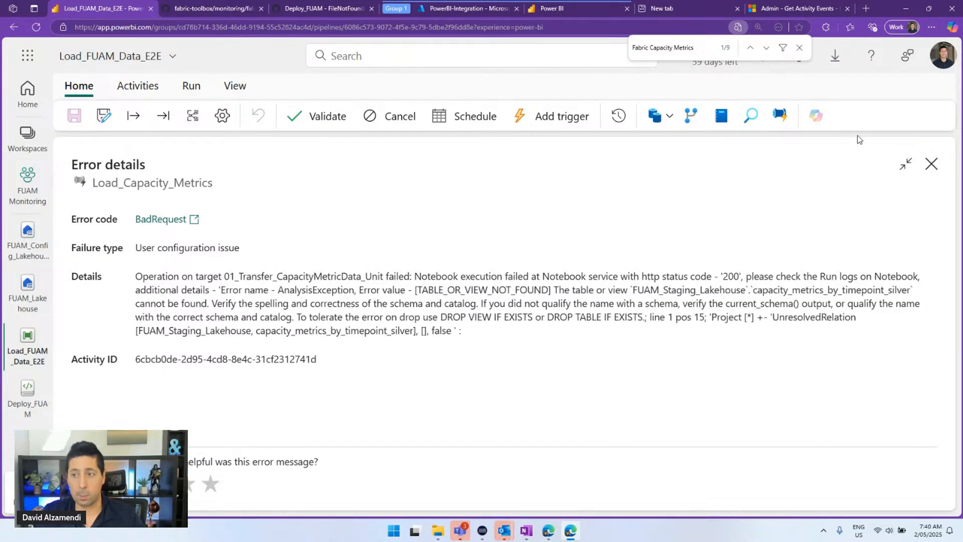
pyautogui.click(931, 164)
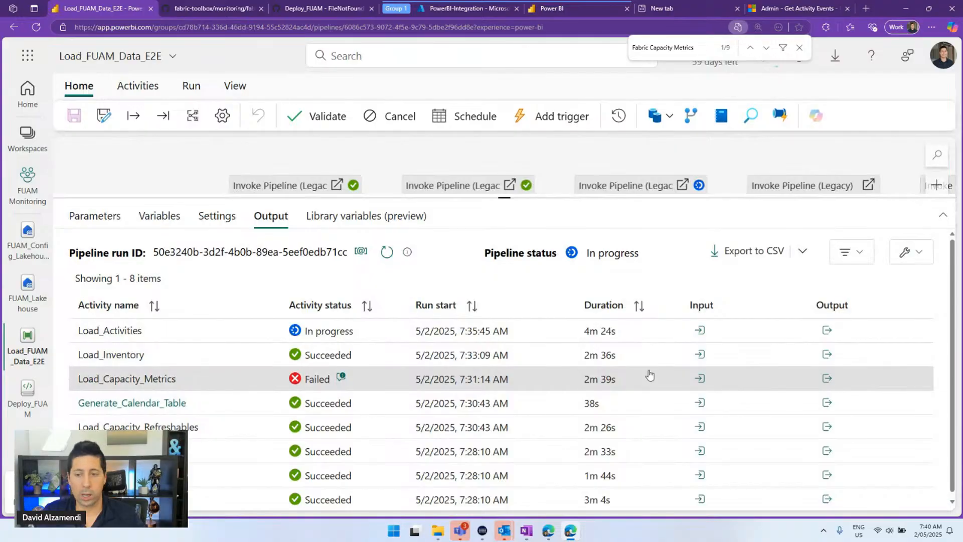
pyautogui.click(827, 378)
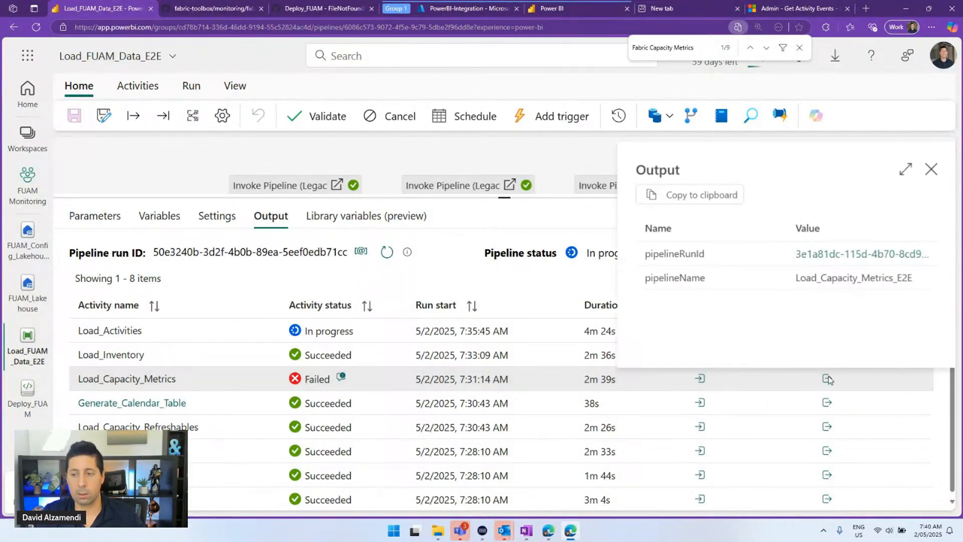
pyautogui.click(852, 254)
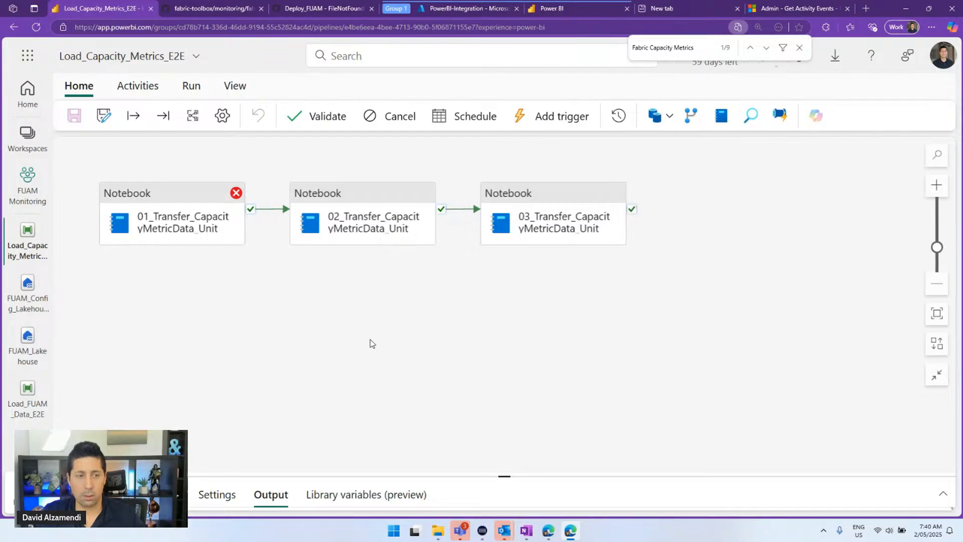
# Open the 01_Transfer_CapacityMetricData_Timepoints_Unit notebook from the failed first activity's settings
pyautogui.moveTo(494, 474); pyautogui.dragTo(512, 292)
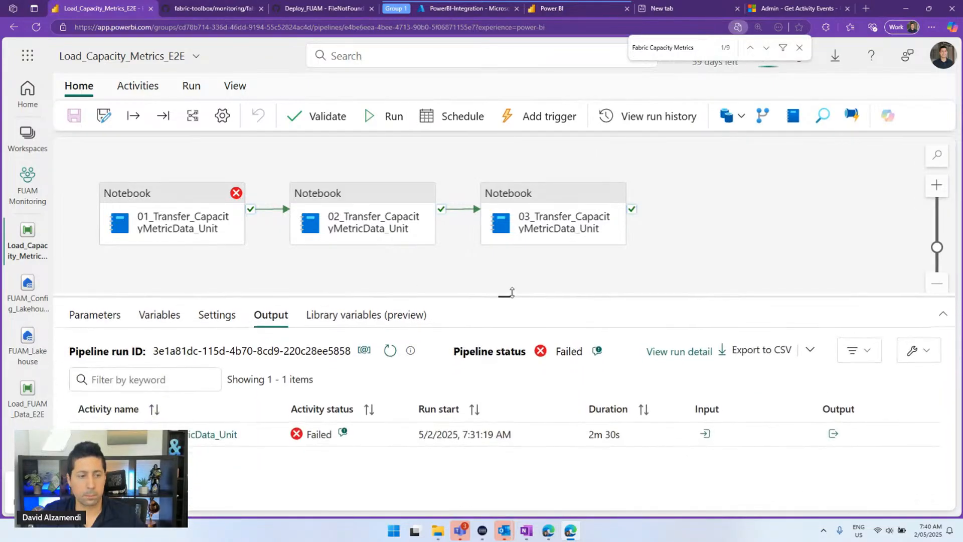
pyautogui.click(172, 235)
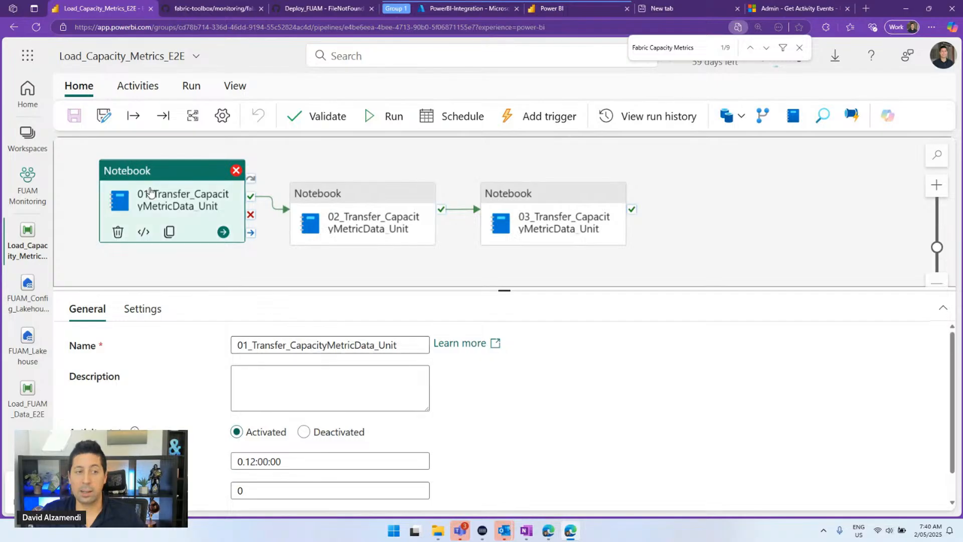
pyautogui.click(185, 283)
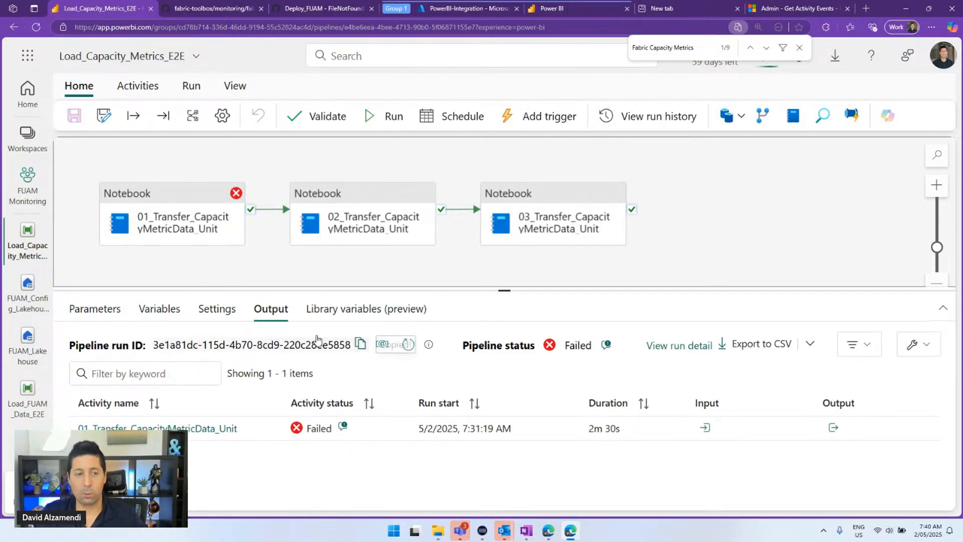
pyautogui.click(203, 220)
pyautogui.click(144, 309)
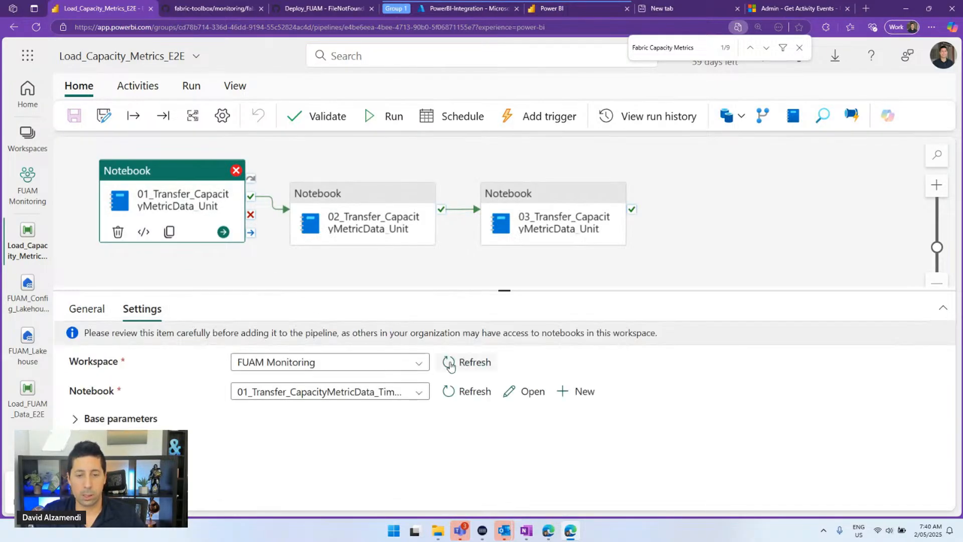
pyautogui.click(509, 391)
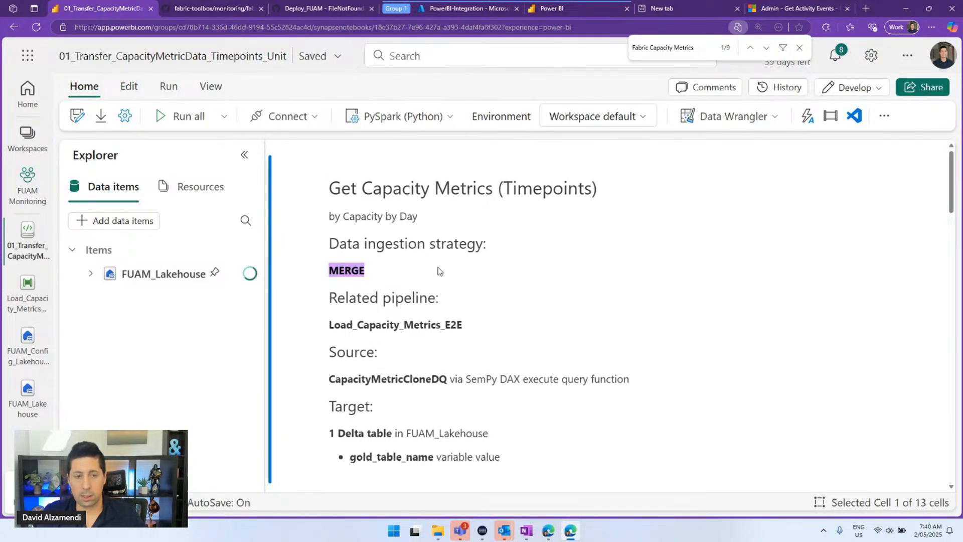
# Check the notebook's Parameters cell (metric_workspace default v30), then go back to Load_Capacity_Metrics_E2E
pyautogui.scroll(-3, 436, 273)
pyautogui.scroll(-4, 437, 271)
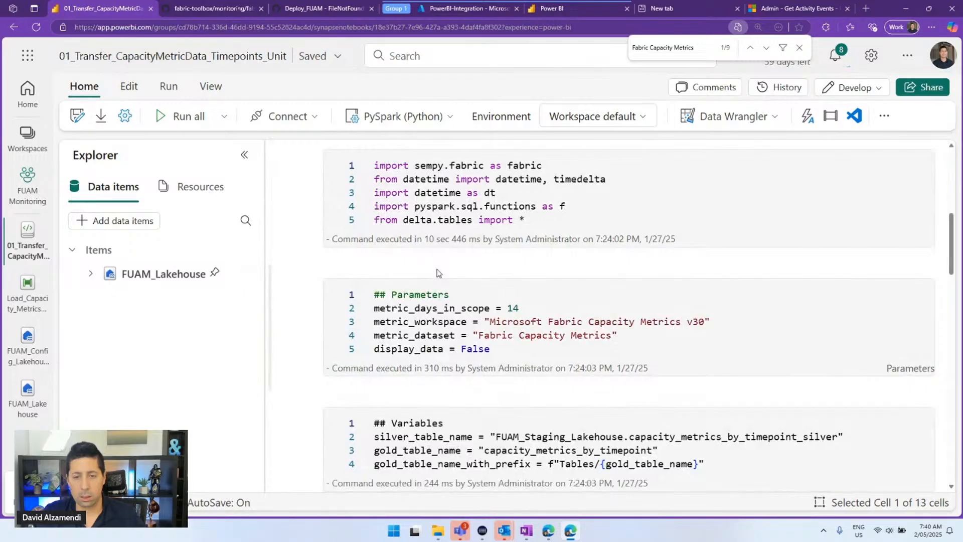
pyautogui.scroll(-1, 437, 270)
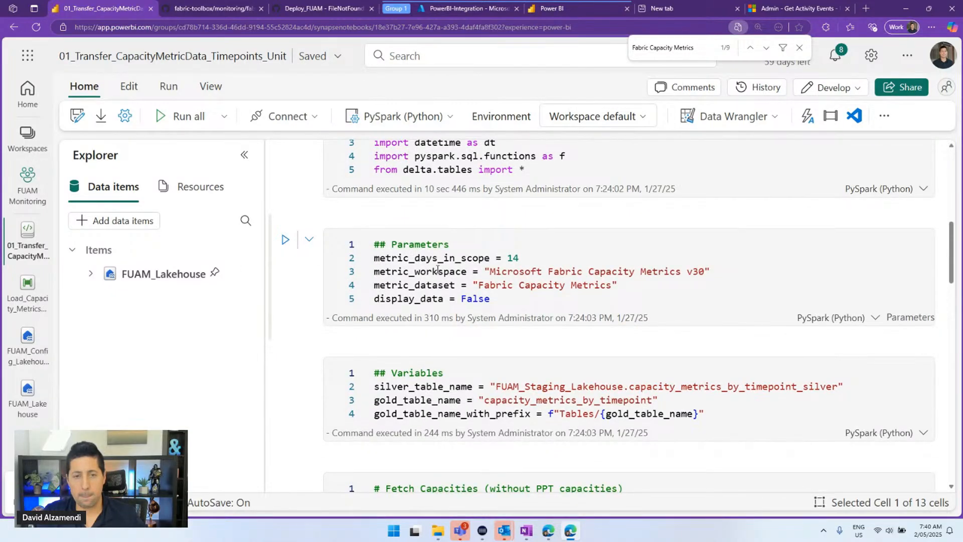
pyautogui.click(431, 271)
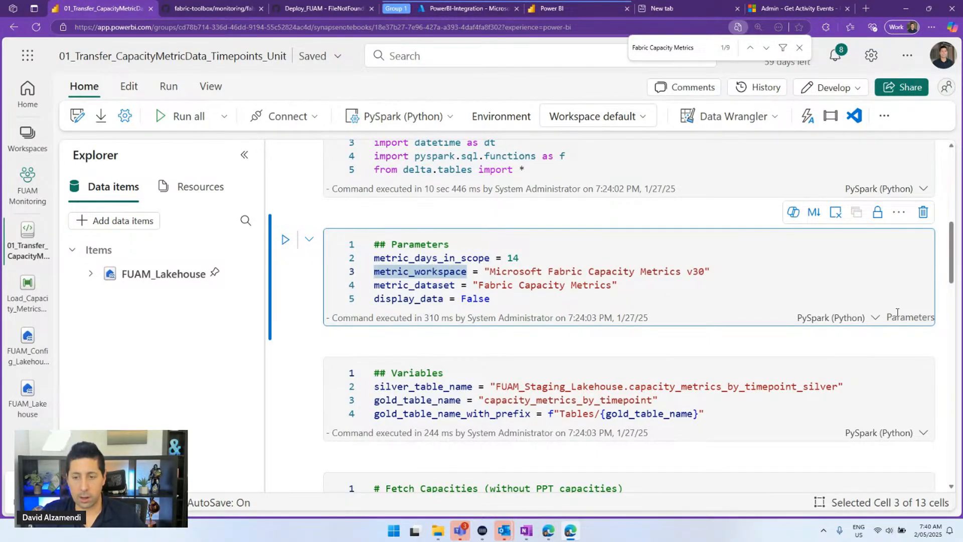
pyautogui.scroll(-1, 897, 312)
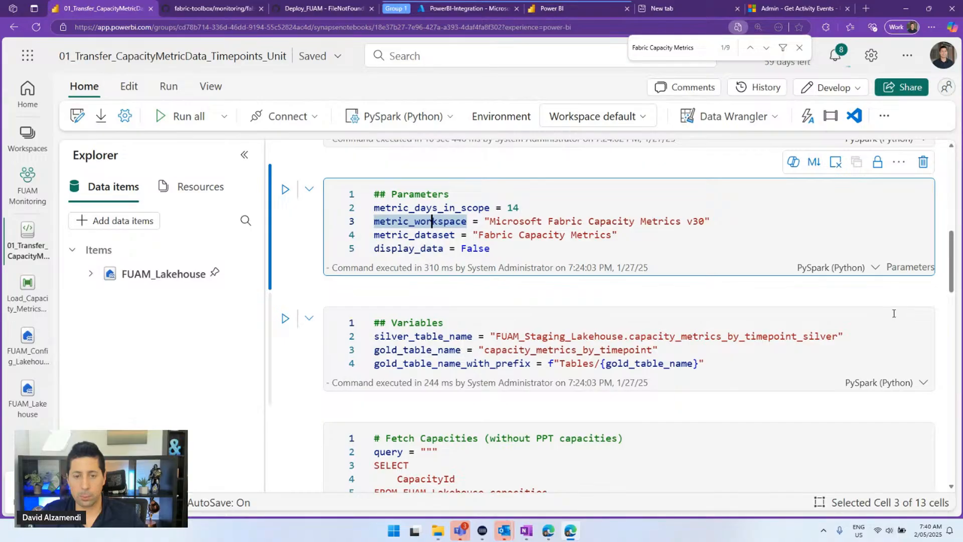
pyautogui.scroll(-3, 893, 312)
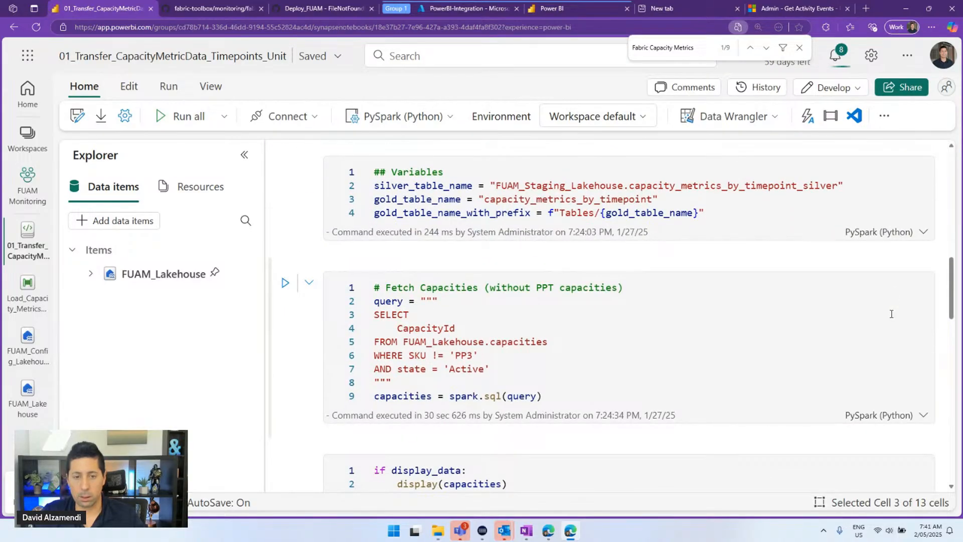
pyautogui.scroll(2, 892, 315)
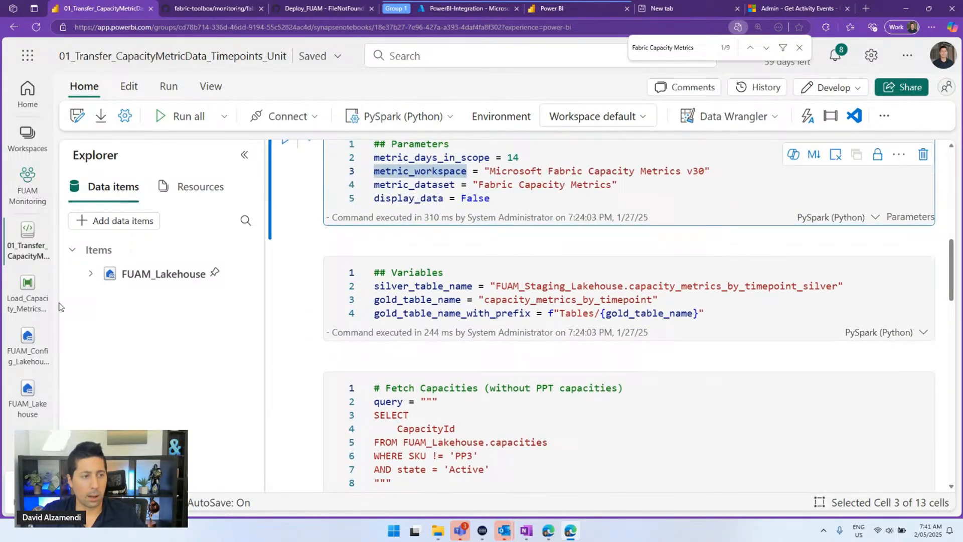
pyautogui.click(29, 300)
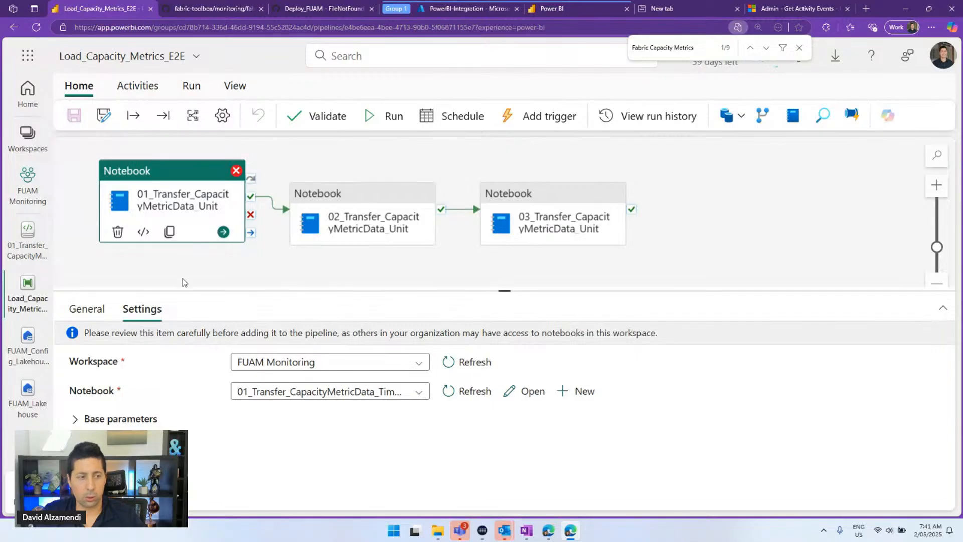
# Copy the error naming missing table capacity_metrics_by_timepoint_silver, then bring up the run parameters
pyautogui.click(182, 281)
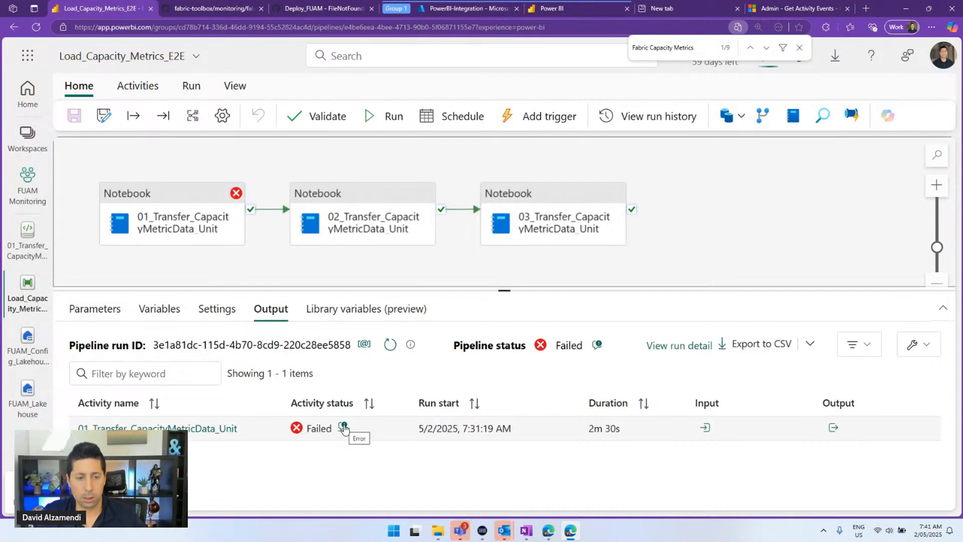
pyautogui.click(344, 428)
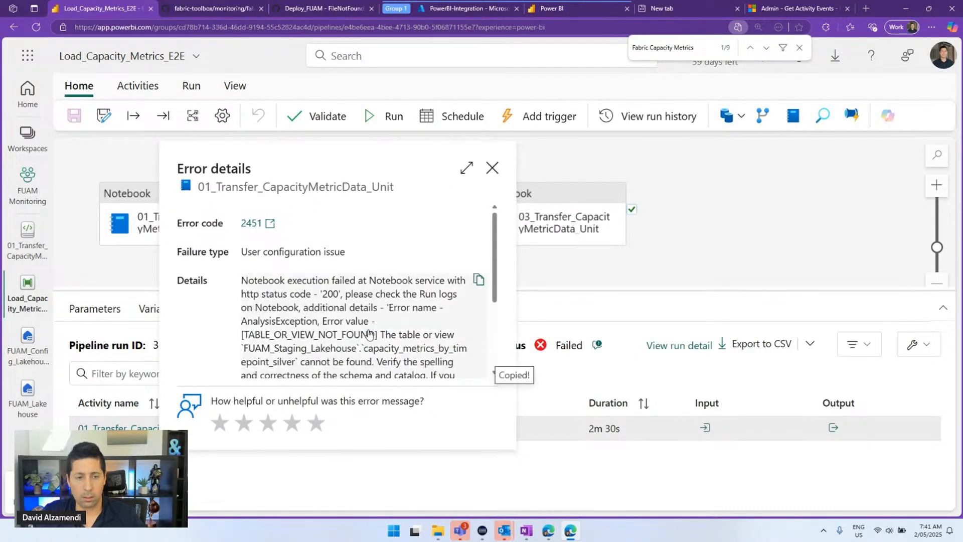
pyautogui.click(436, 287)
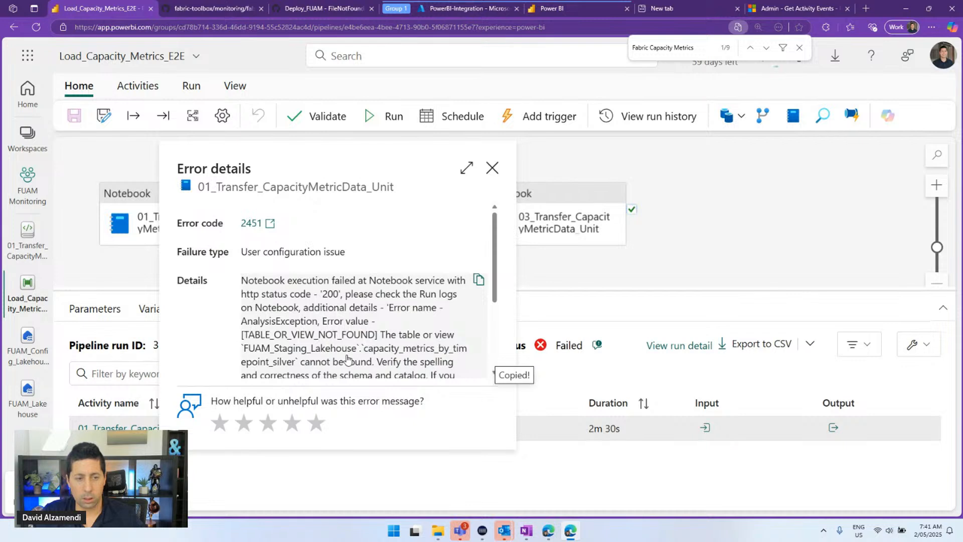
pyautogui.doubleClick(366, 354)
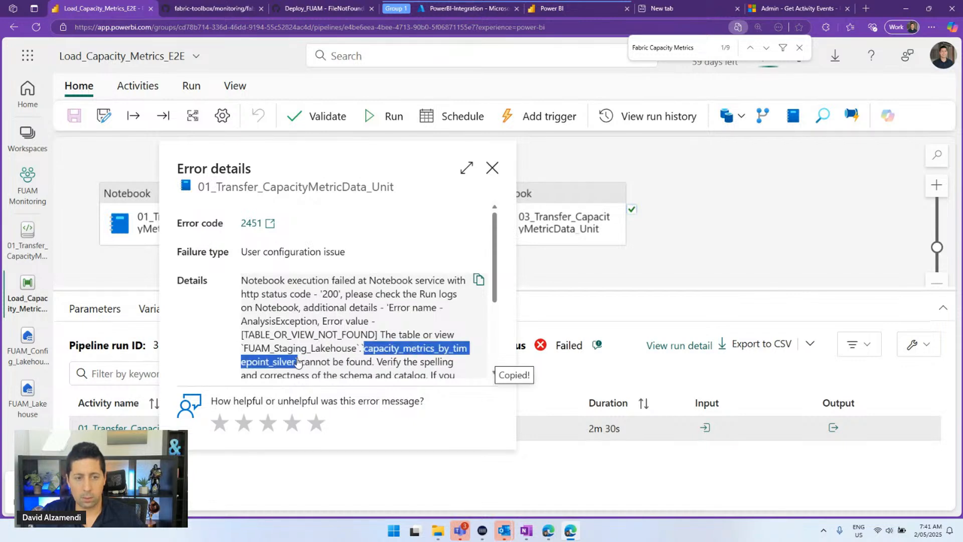
pyautogui.scroll(-2, 421, 266)
pyautogui.click(478, 209)
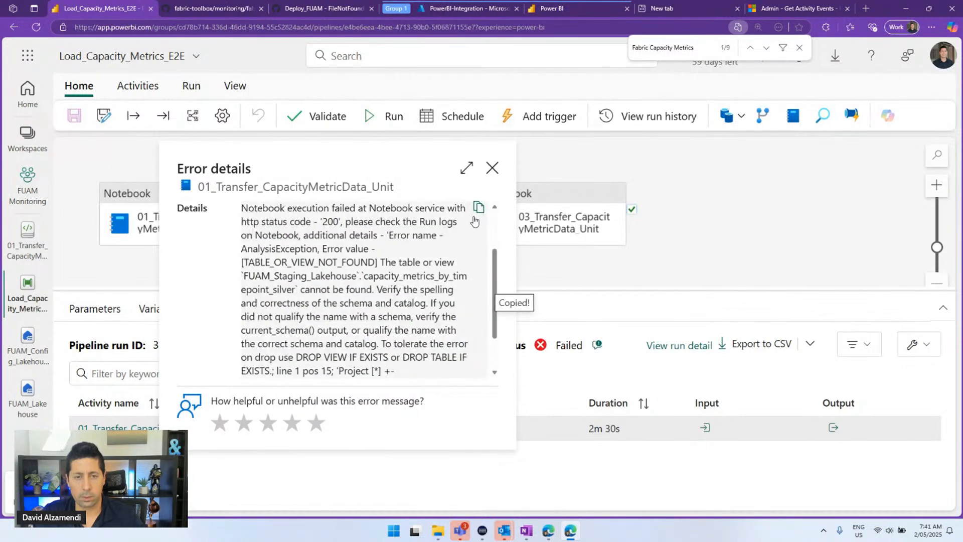
pyautogui.hotkey('alt', 'Tab')
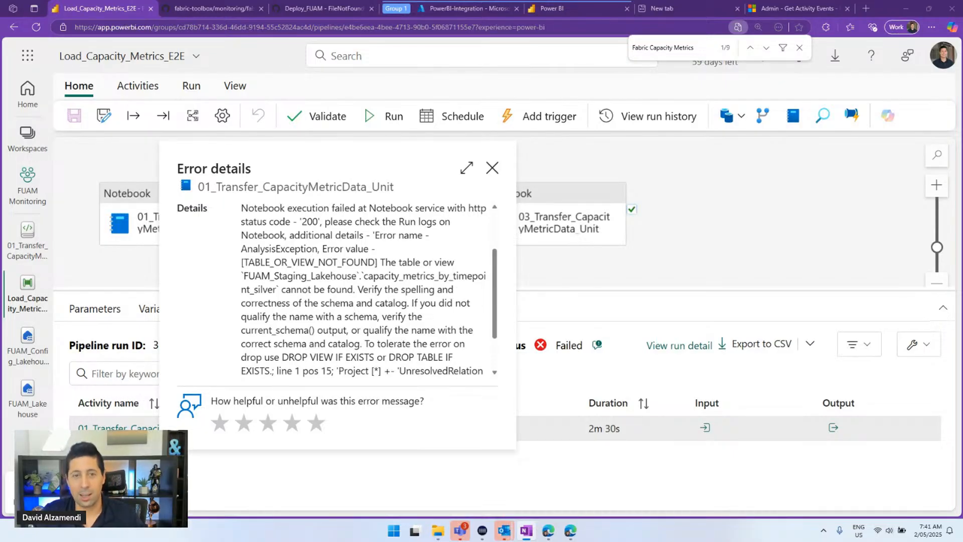
pyautogui.click(491, 169)
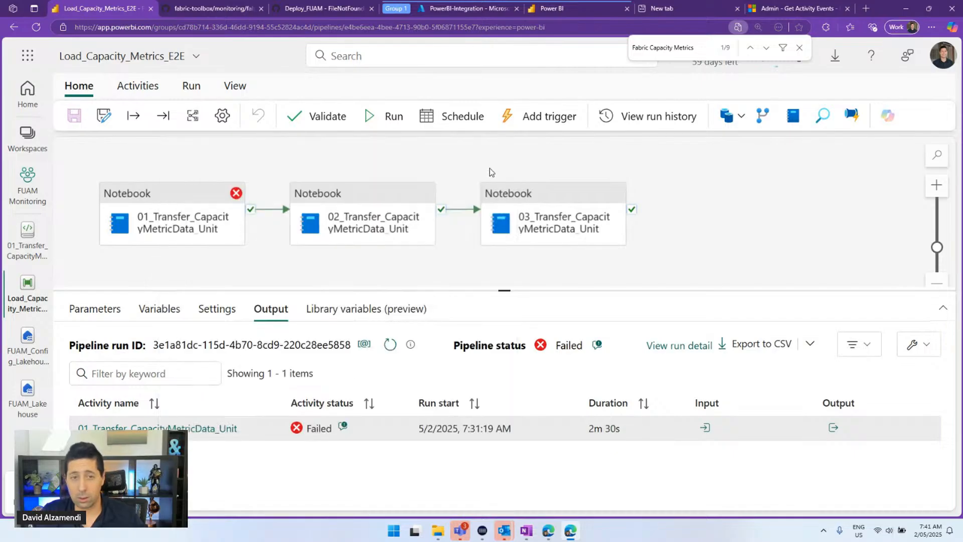
pyautogui.click(389, 118)
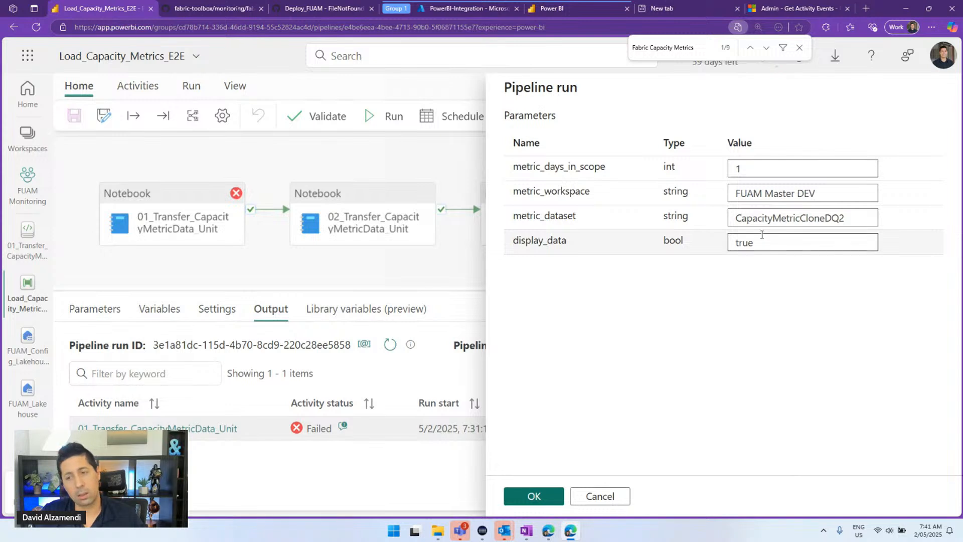
# Cancel the run, check parameter defaults, close both lakehouses, and return to Load_FUAM_Data_E2E
pyautogui.click(607, 497)
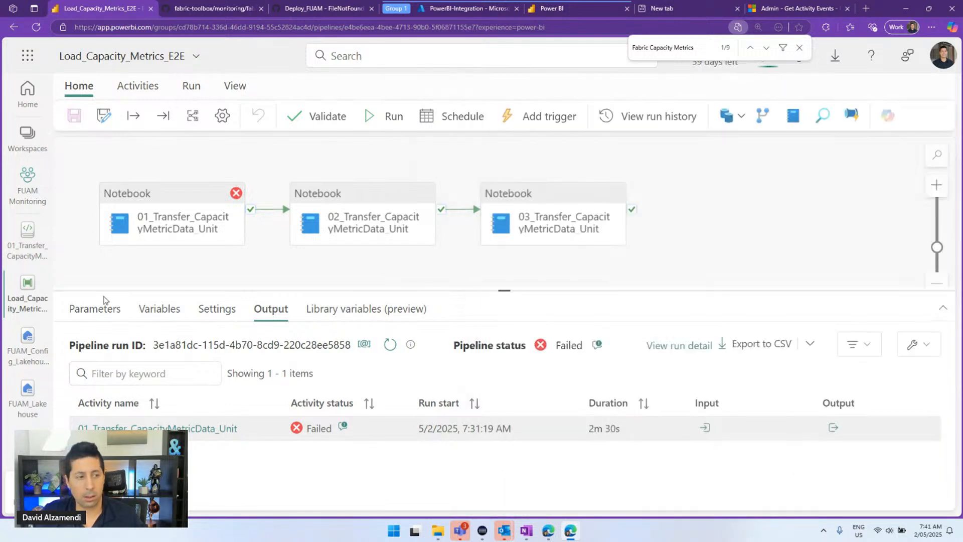
pyautogui.click(93, 311)
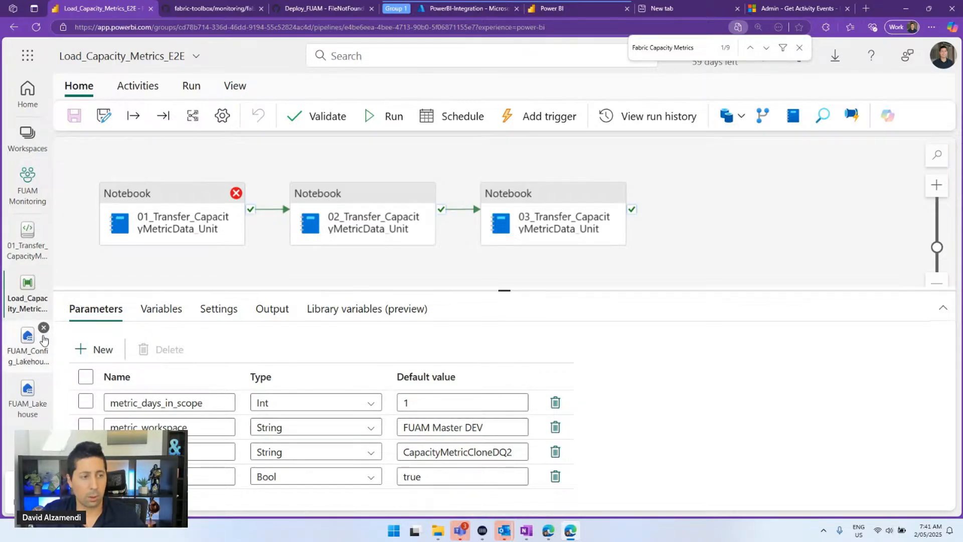
pyautogui.click(43, 327)
pyautogui.click(43, 329)
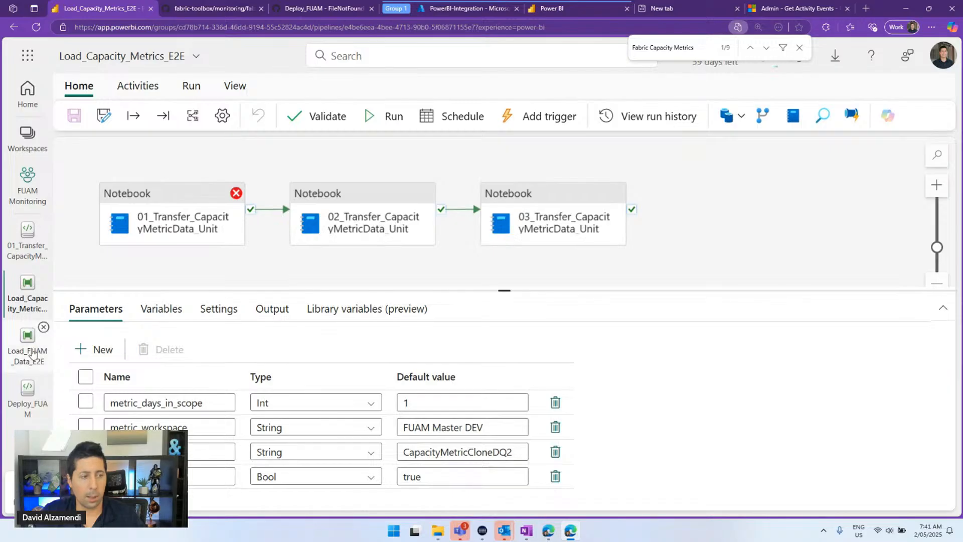
pyautogui.click(28, 345)
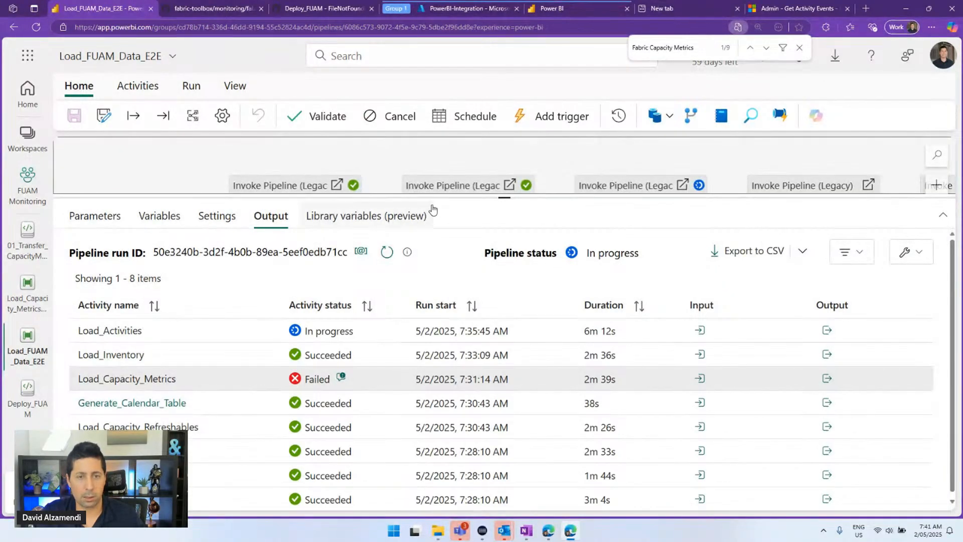
# Review Load_FUAM_Data_E2E's parameter defaults and what Load_Capacity_Refreshables invokes and passes
pyautogui.moveTo(428, 195); pyautogui.dragTo(426, 291)
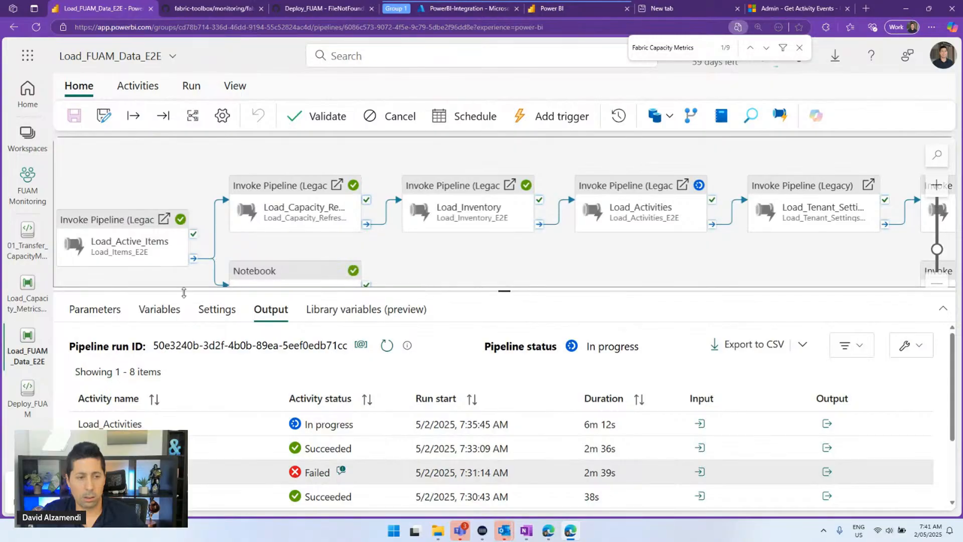
pyautogui.click(95, 309)
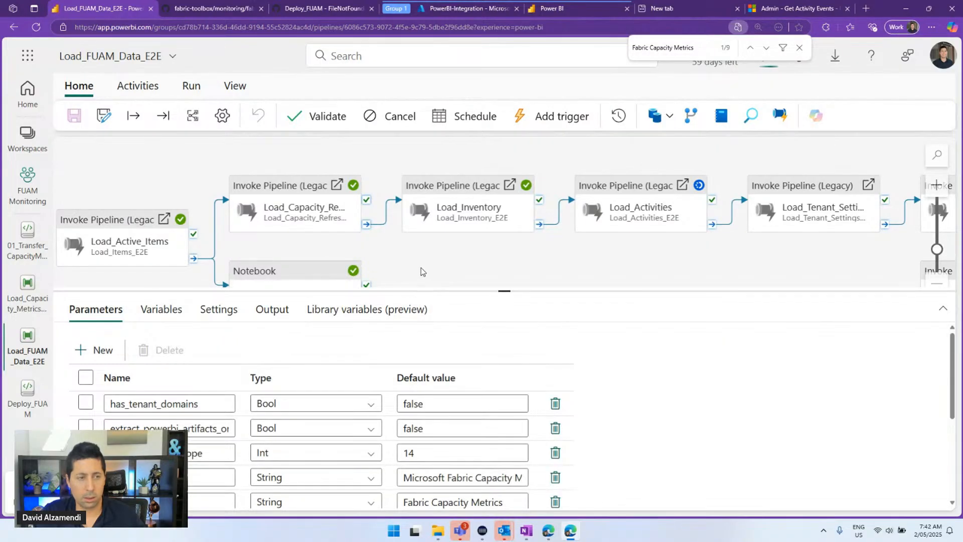
pyautogui.moveTo(421, 272); pyautogui.dragTo(509, 239)
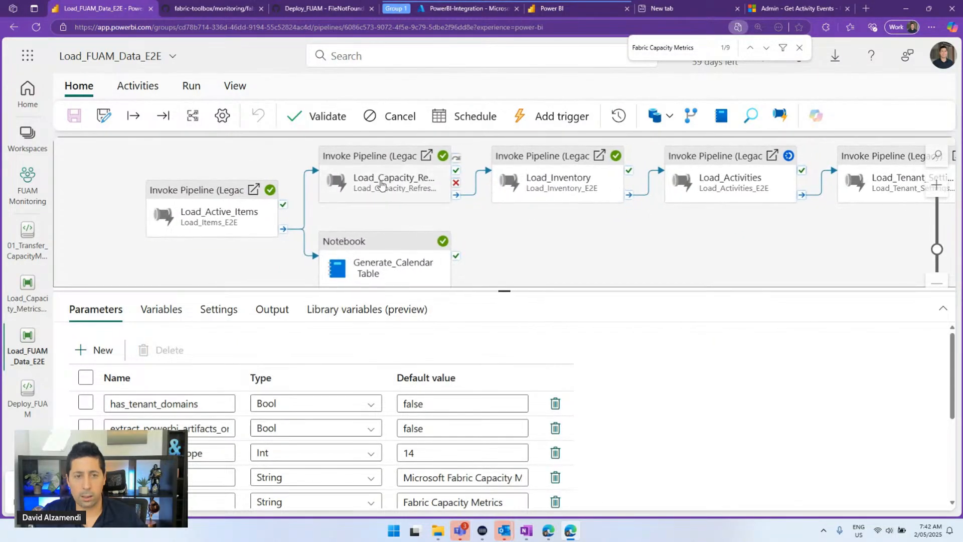
pyautogui.click(381, 184)
pyautogui.moveTo(509, 290); pyautogui.dragTo(504, 249)
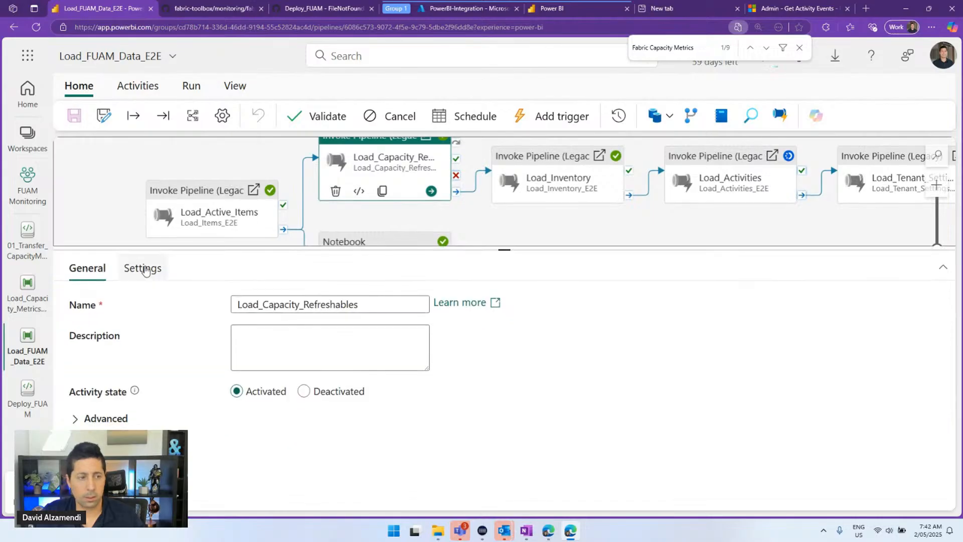
pyautogui.click(143, 268)
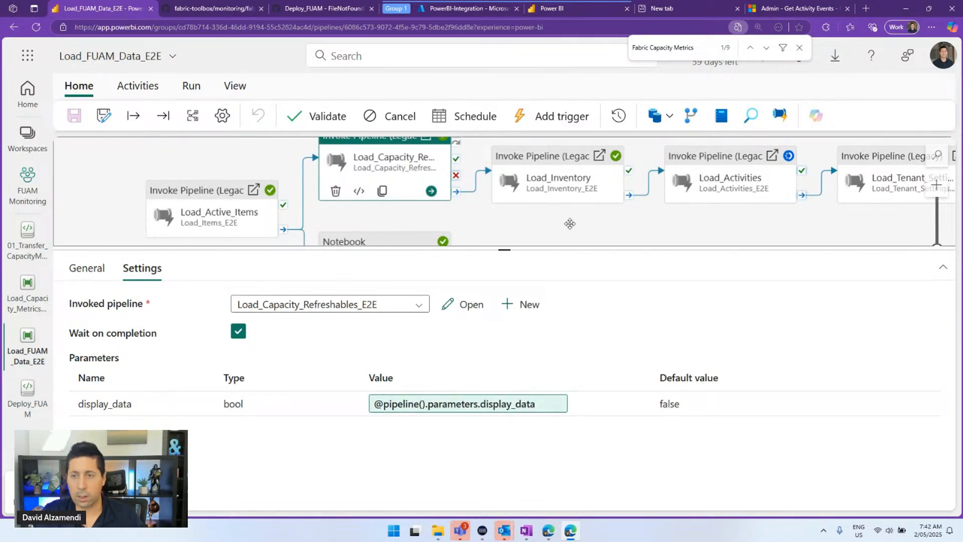
# Find the failed Load_Capacity_Metrics activity and view the parameters it passes to Load_Capacity_Metrics_E2E
pyautogui.hscroll(5, 570, 224)
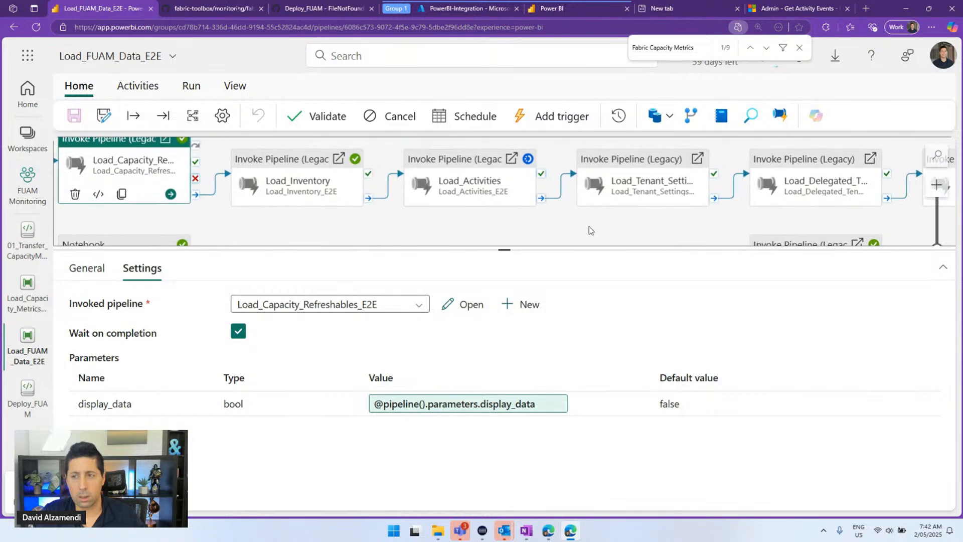
pyautogui.moveTo(751, 229); pyautogui.dragTo(722, 145)
pyautogui.scroll(-3, 659, 201)
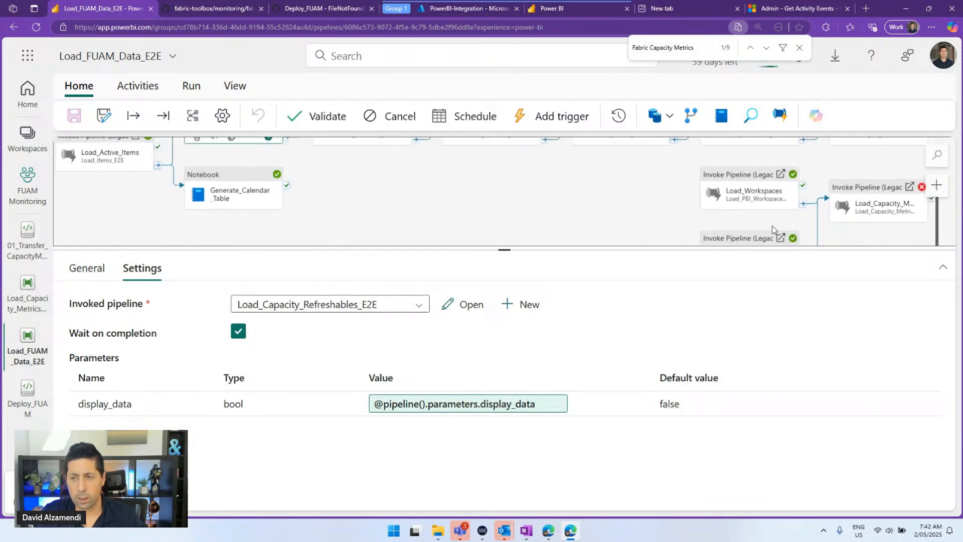
pyautogui.moveTo(772, 226); pyautogui.dragTo(456, 193)
pyautogui.click(658, 193)
pyautogui.moveTo(736, 211); pyautogui.dragTo(537, 211)
pyautogui.click(142, 268)
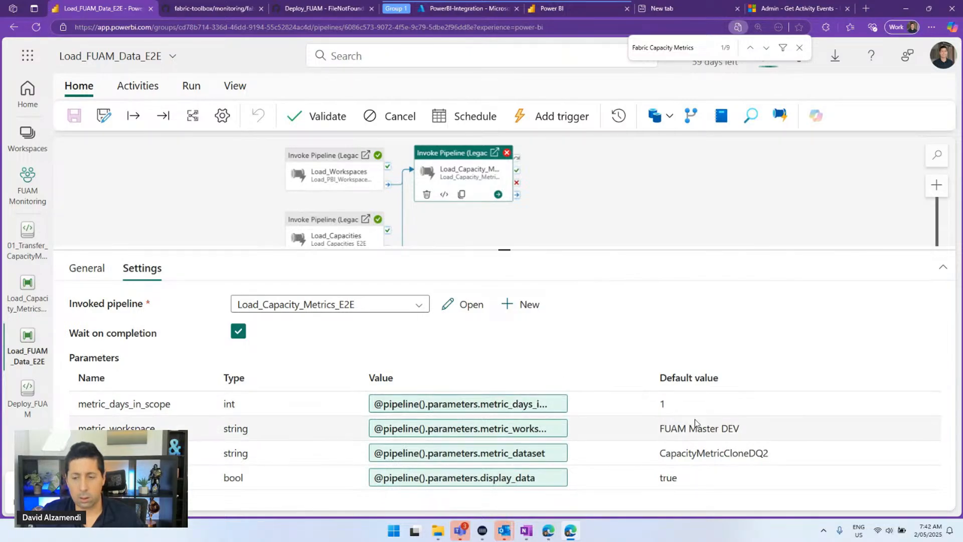
# Inspect the metric_workspace, metric_dataset and display_data expressions without changes, then reopen Load_Capacity_Metrics_E2E
pyautogui.click(479, 430)
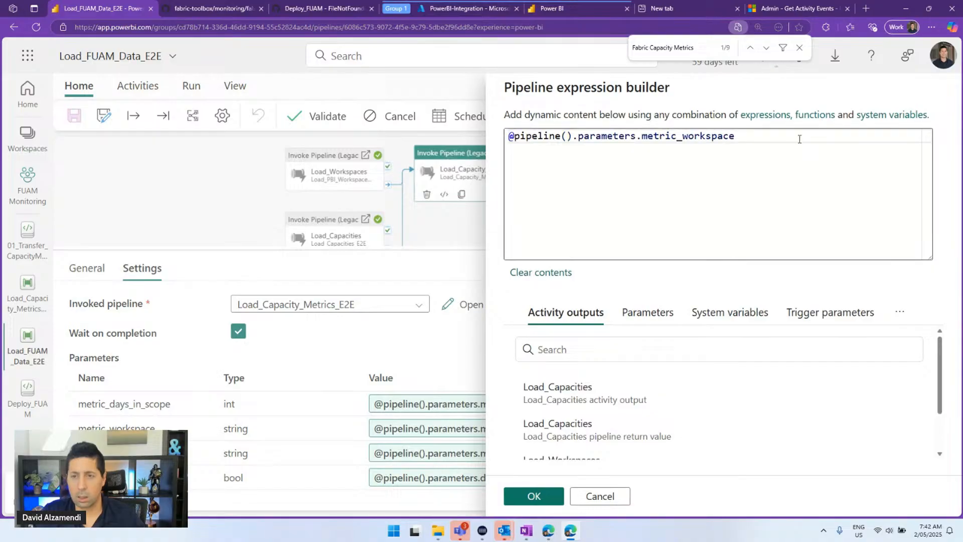
pyautogui.moveTo(745, 154); pyautogui.dragTo(525, 136)
pyautogui.click(591, 495)
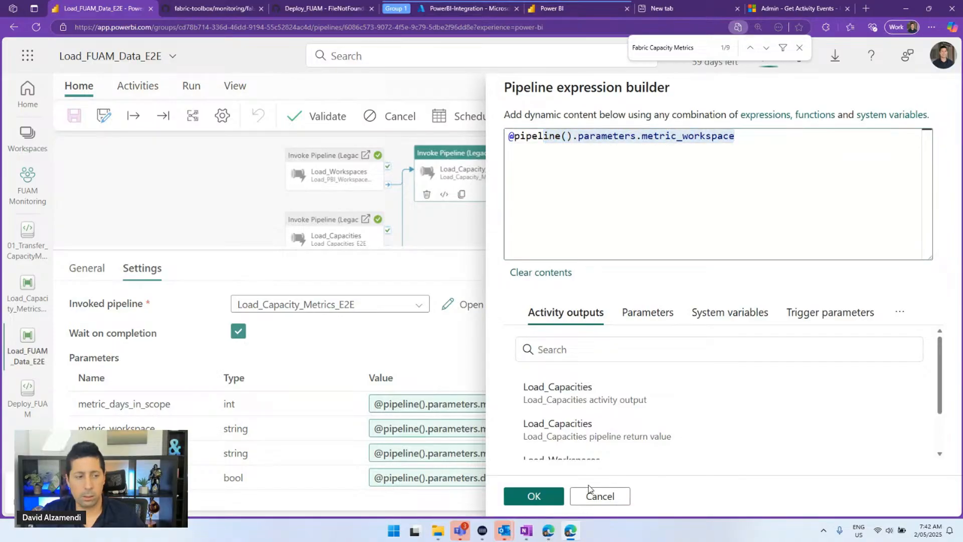
pyautogui.click(489, 452)
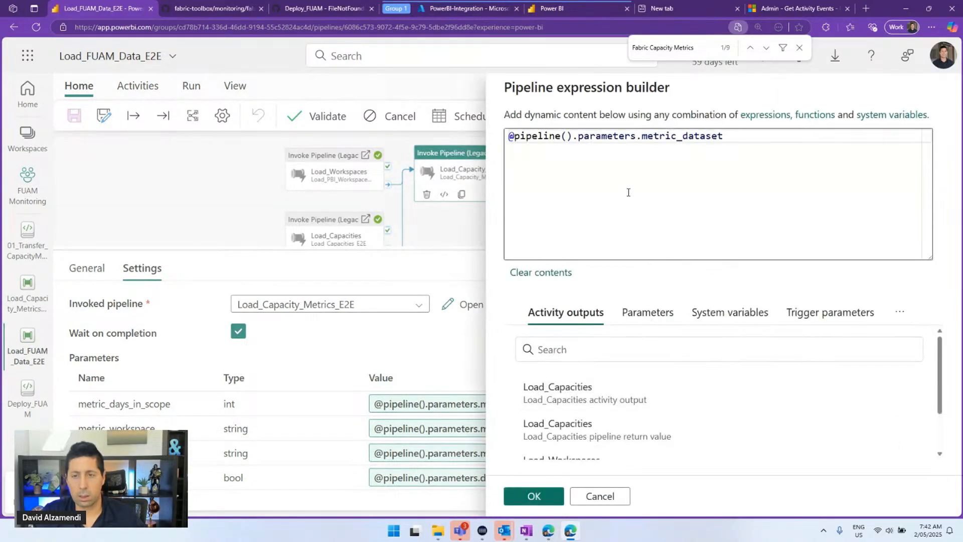
pyautogui.moveTo(772, 177); pyautogui.dragTo(504, 179)
pyautogui.click(598, 502)
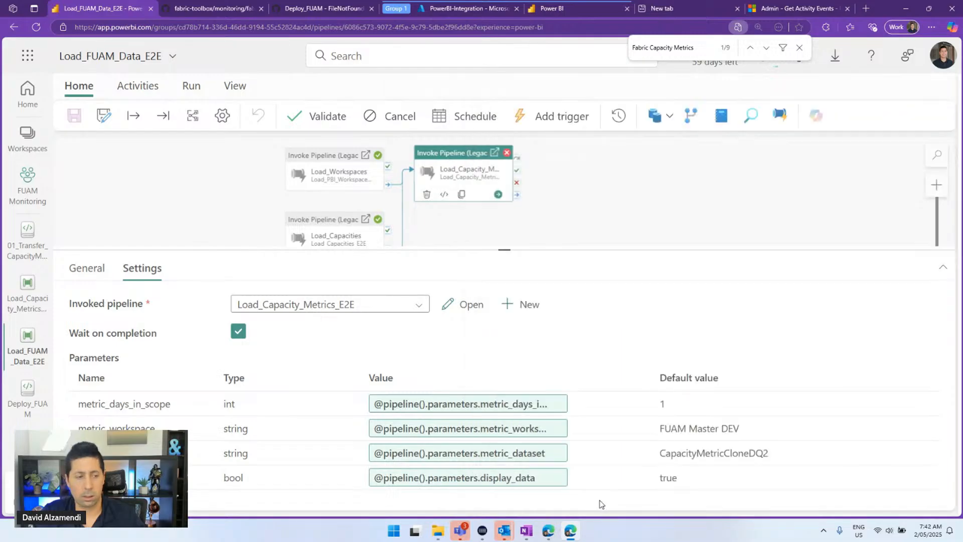
pyautogui.click(399, 478)
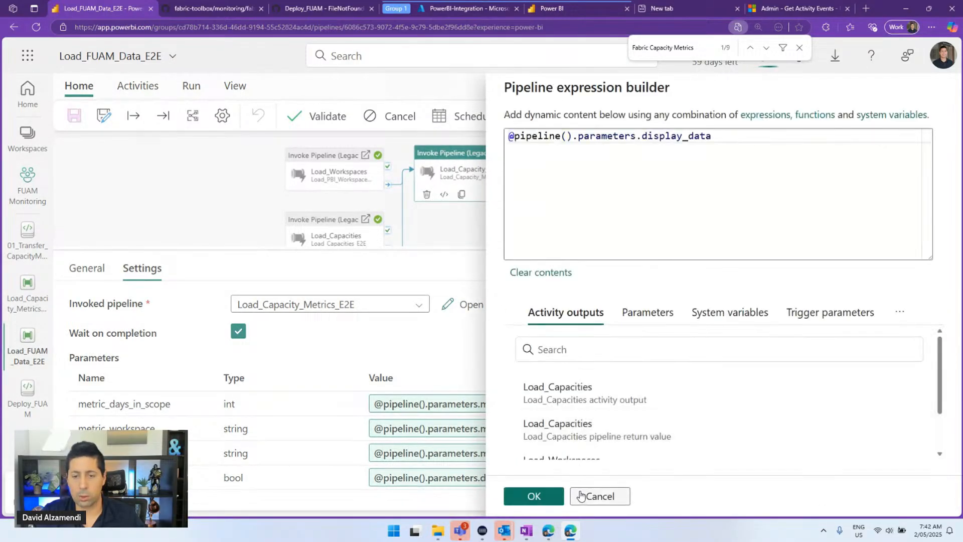
pyautogui.click(596, 496)
pyautogui.click(137, 185)
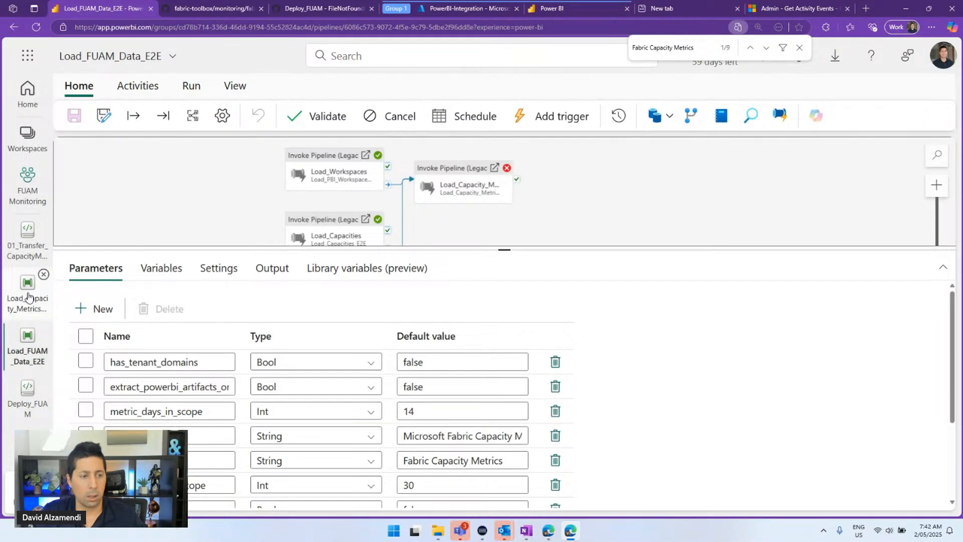
pyautogui.click(28, 296)
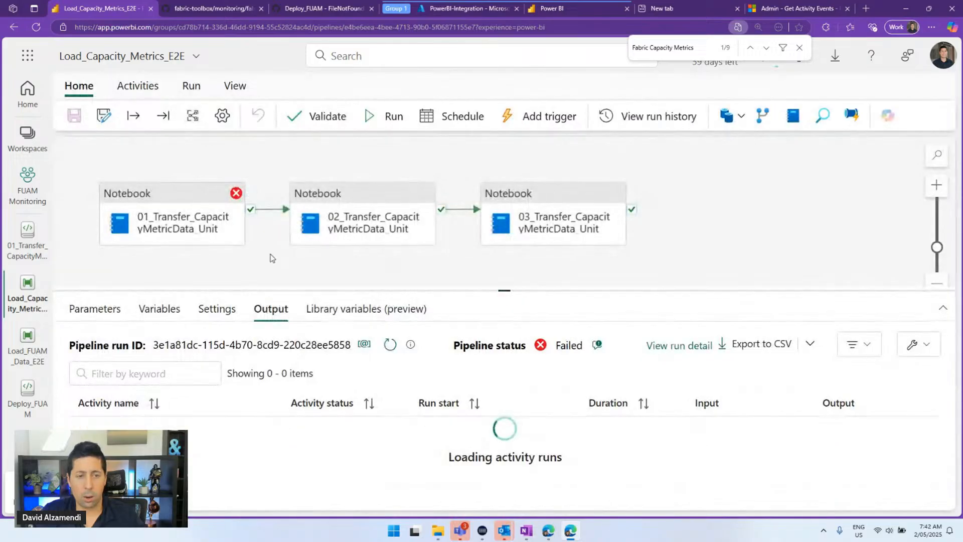
# Copy the workspace name 'Microsoft Fabric Capacity Metrics' from that workspace's settings
pyautogui.click(95, 308)
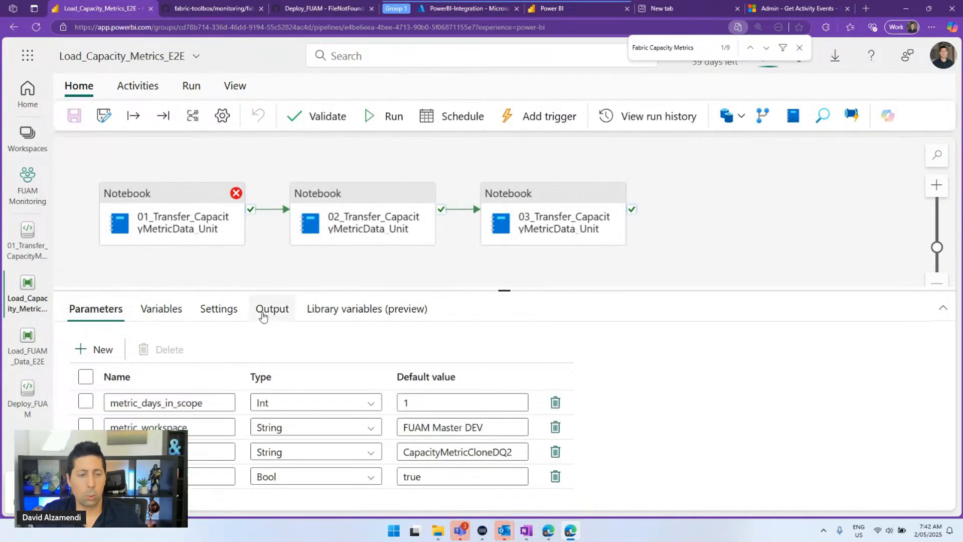
pyautogui.click(27, 137)
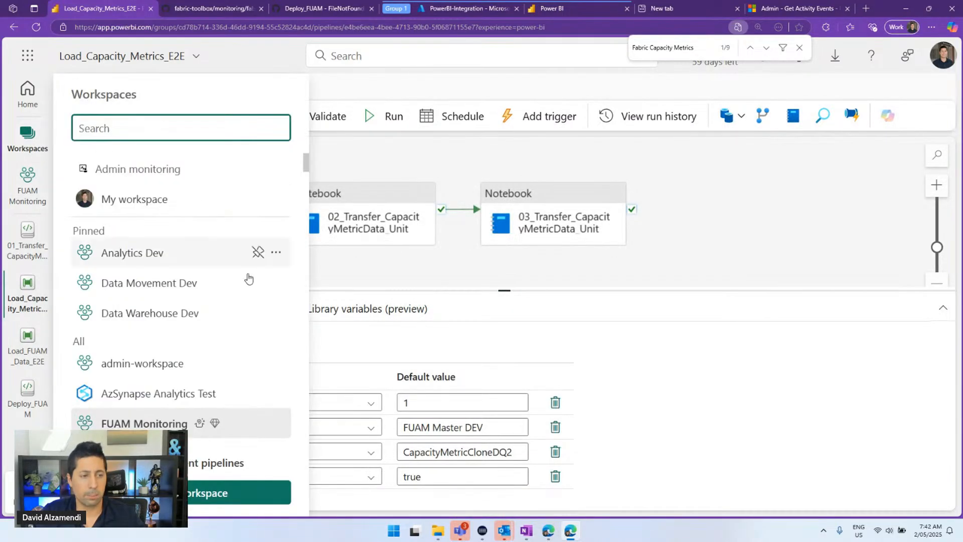
pyautogui.scroll(-3, 214, 290)
pyautogui.click(276, 362)
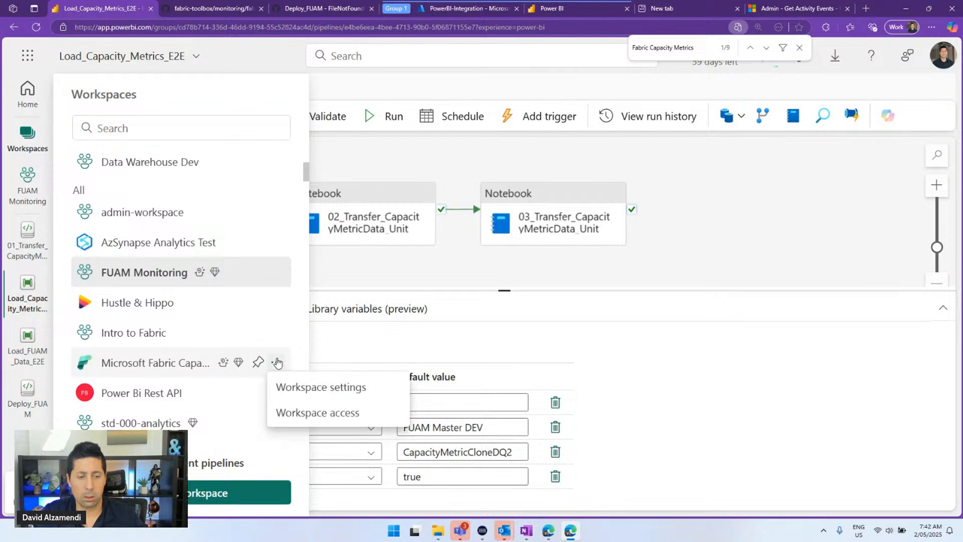
pyautogui.click(311, 387)
pyautogui.moveTo(601, 337); pyautogui.dragTo(381, 338)
pyautogui.hotkey('ctrl', 'c')
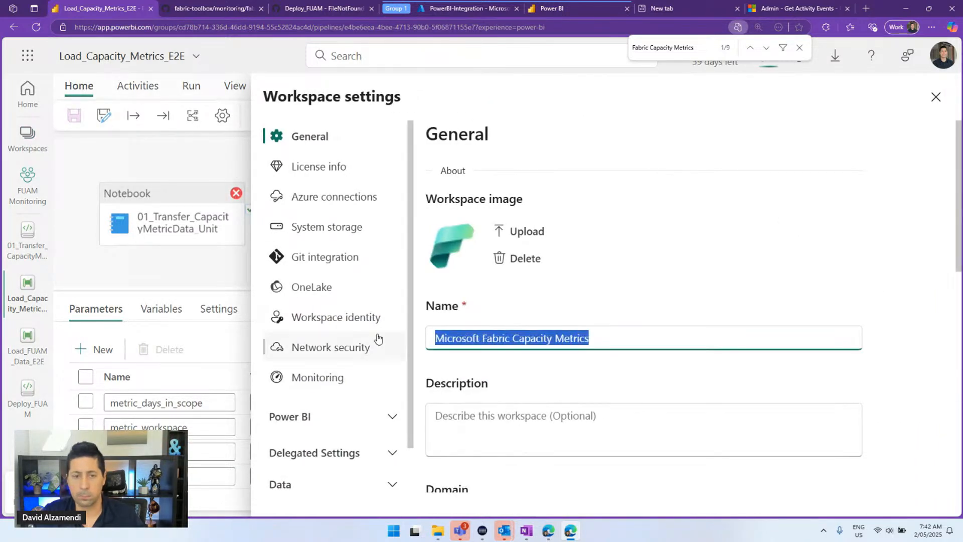
pyautogui.click(175, 282)
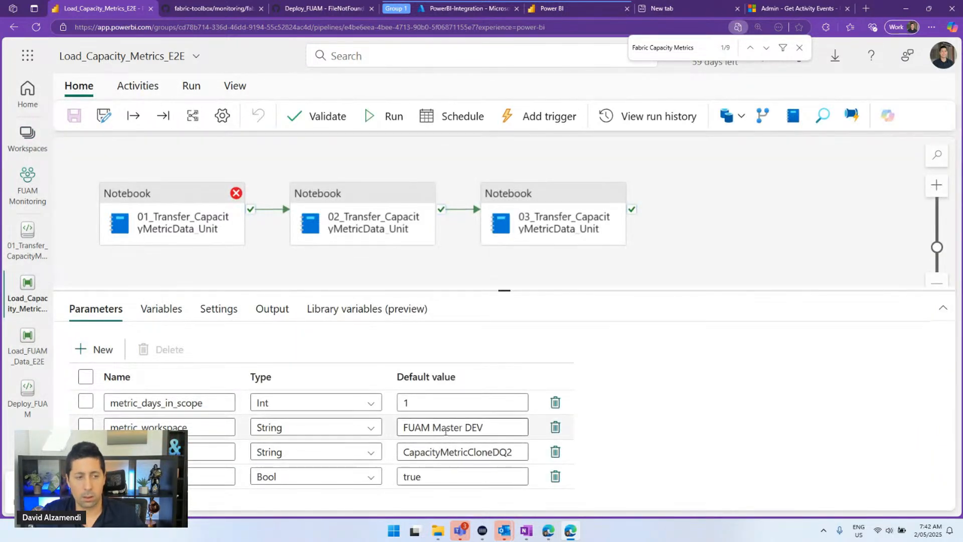
# Paste it as metric_workspace's default value, then go to the Microsoft Fabric Capacity Metrics workspace
pyautogui.click(446, 427)
pyautogui.hotkey('ctrl', 'a')
pyautogui.hotkey('ctrl', 'v')
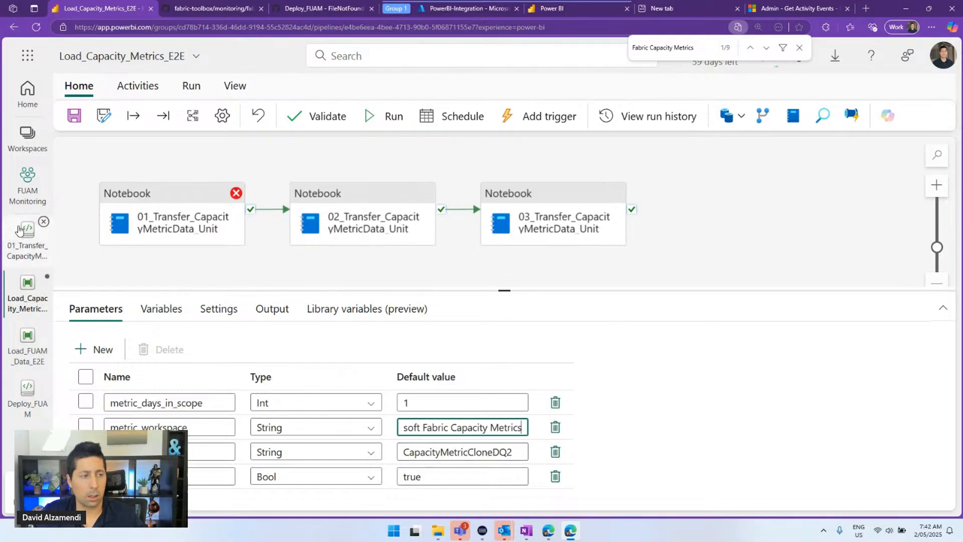
pyautogui.click(28, 139)
pyautogui.scroll(-3, 151, 331)
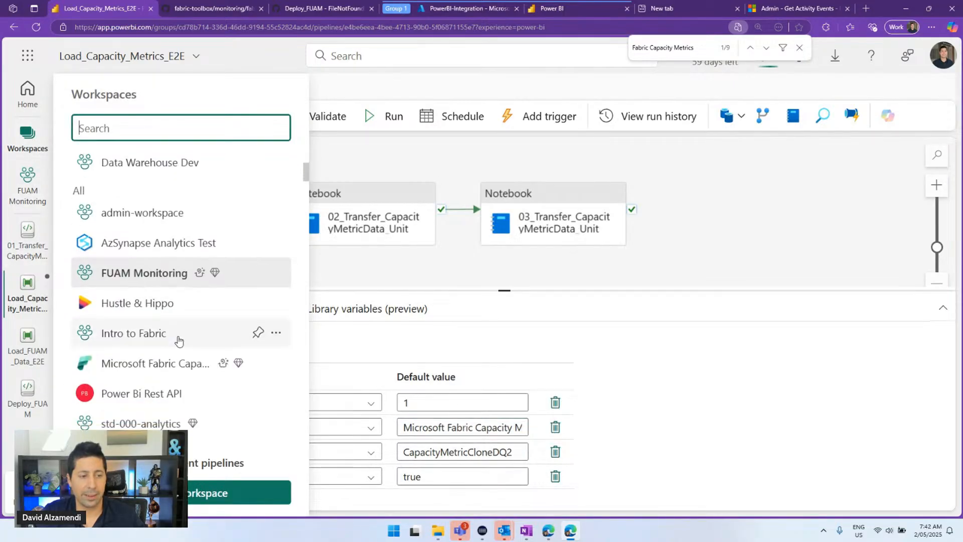
pyautogui.click(165, 365)
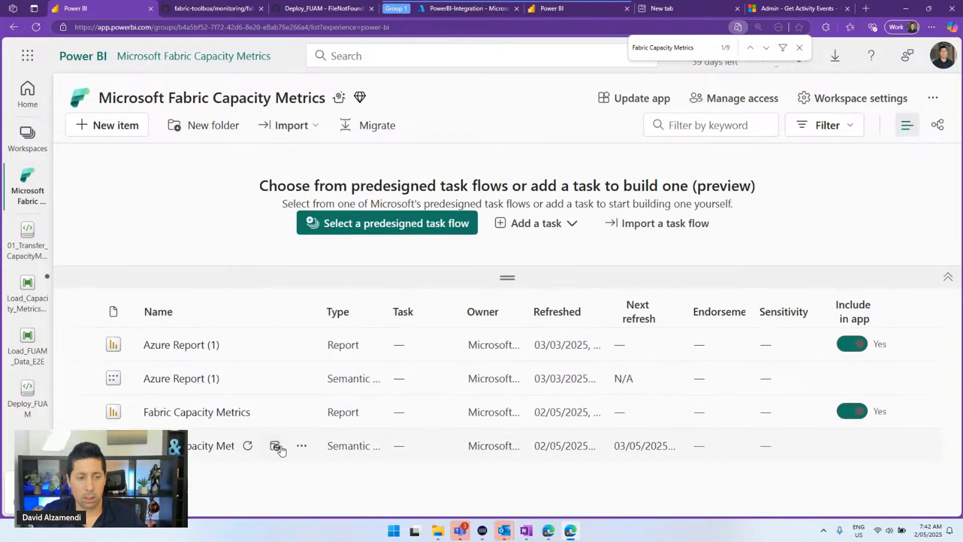
# Copy the semantic model name, paste 'Fabric Capacity Metrics' into metric_dataset's default, and save
pyautogui.moveTo(142, 445); pyautogui.dragTo(266, 483)
pyautogui.hotkey('ctrl', 'c')
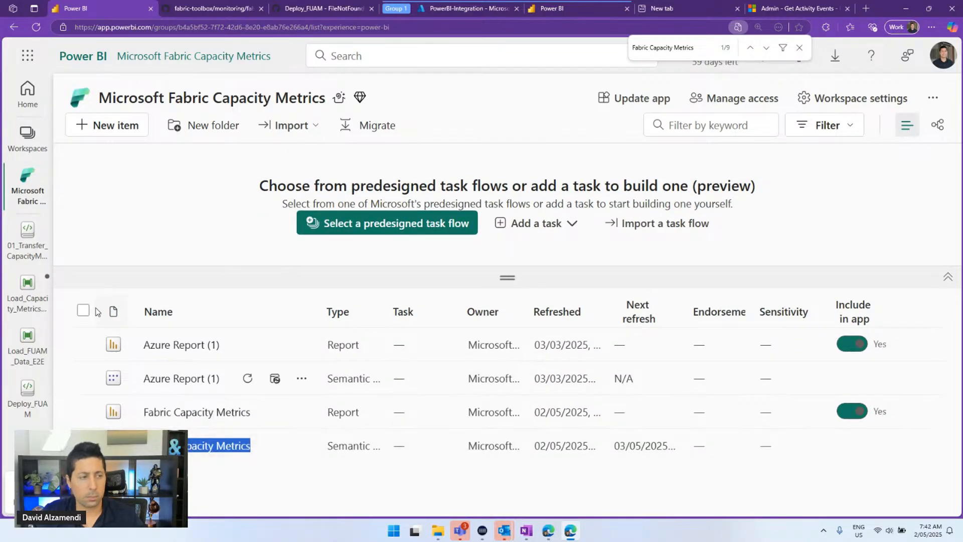
pyautogui.click(29, 256)
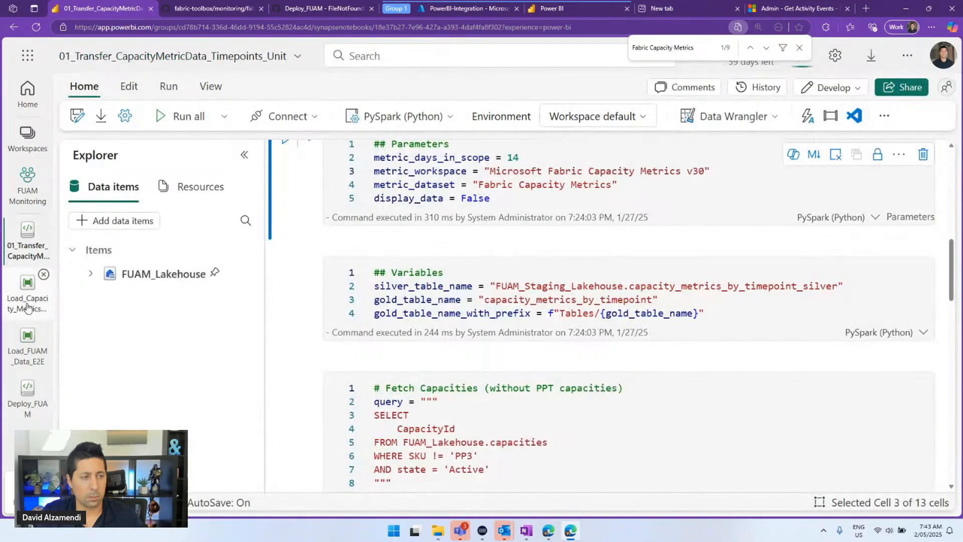
pyautogui.click(28, 307)
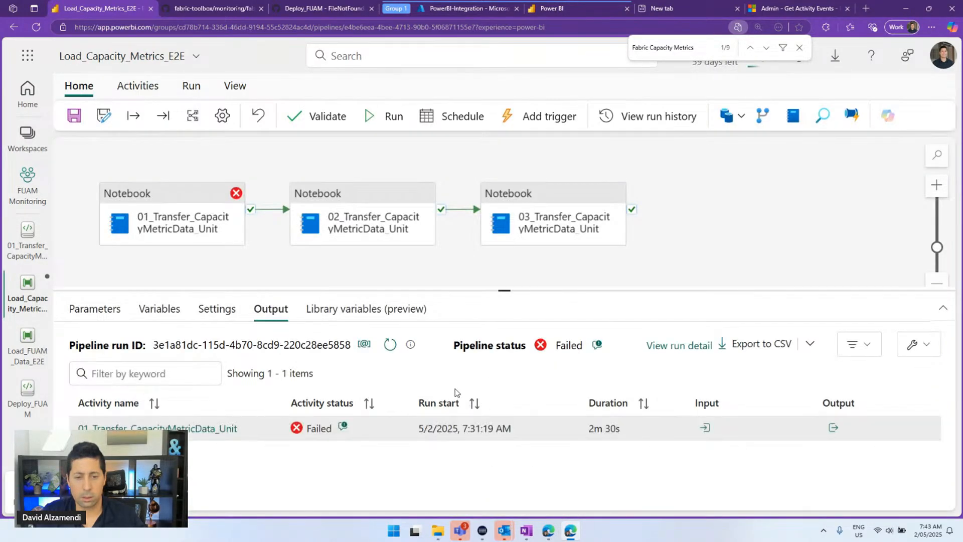
pyautogui.click(87, 308)
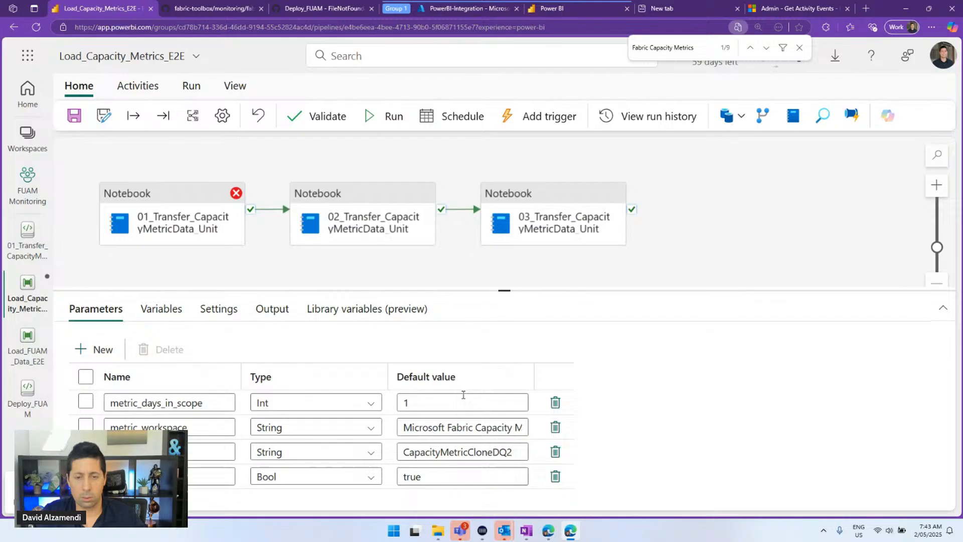
pyautogui.doubleClick(471, 452)
pyautogui.hotkey('ctrl', 'v')
pyautogui.click(75, 116)
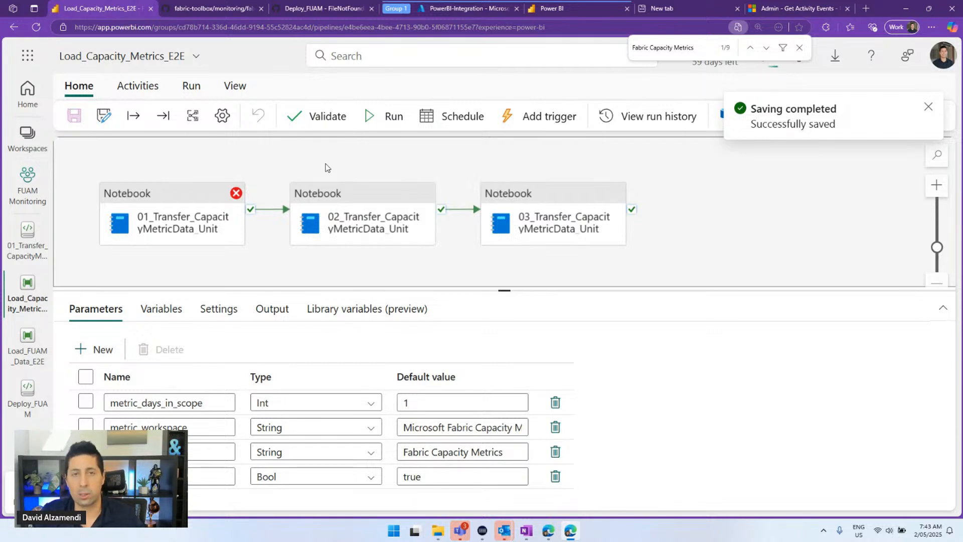
# Run Load_Capacity_Metrics_E2E with the corrected defaults and select its first notebook activity
pyautogui.click(377, 125)
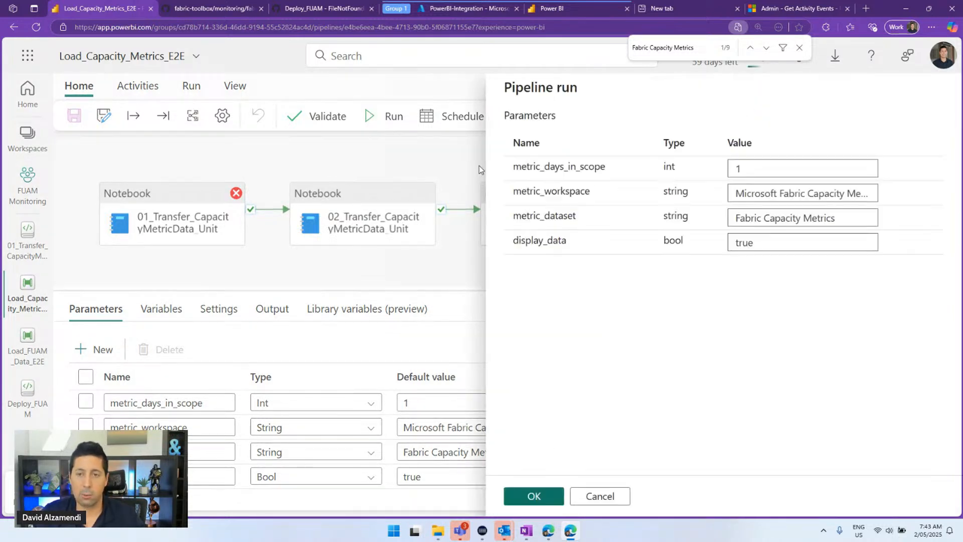
pyautogui.click(532, 496)
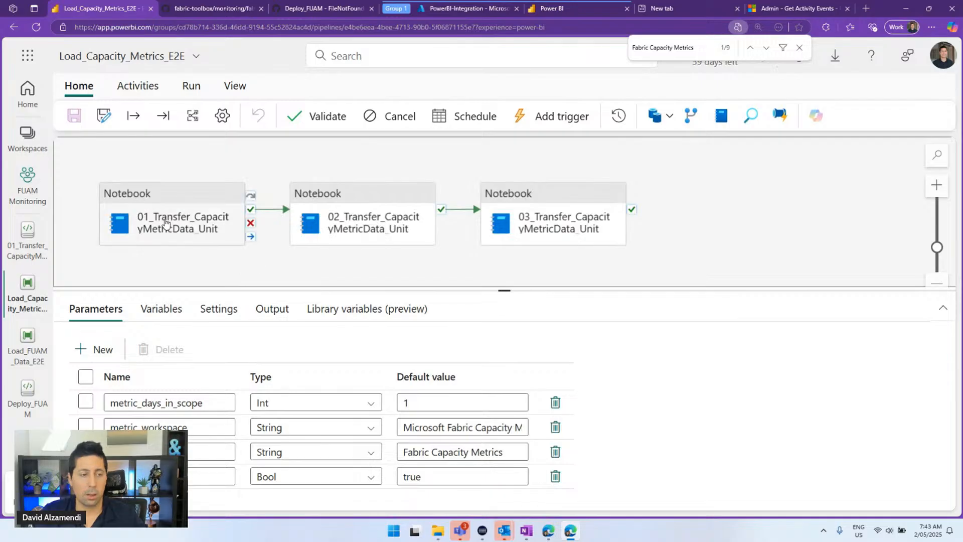
pyautogui.click(165, 222)
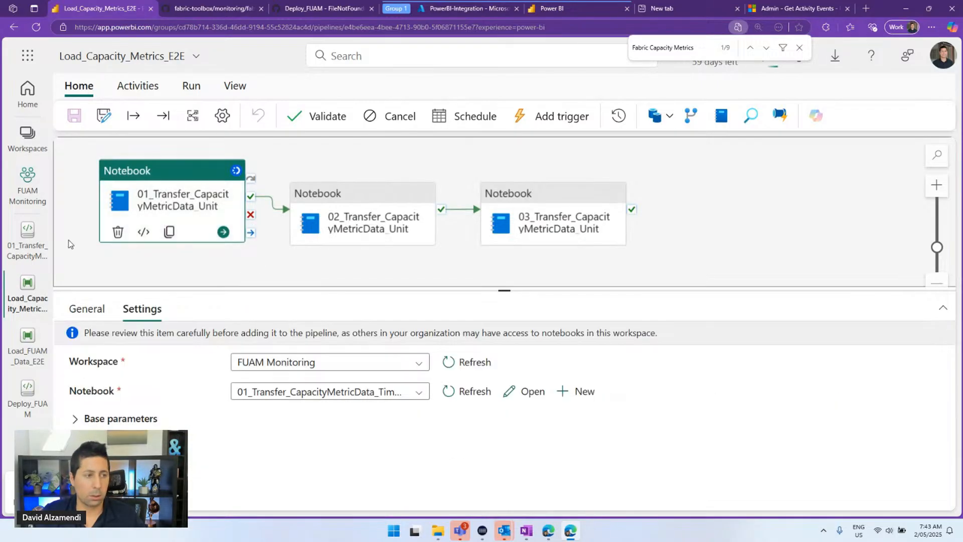
# Open the 01_Transfer_CapacityMetricData_Timepoints_Unit notebook and find capacity_metrics_by_timepoint_silver in it
pyautogui.click(28, 241)
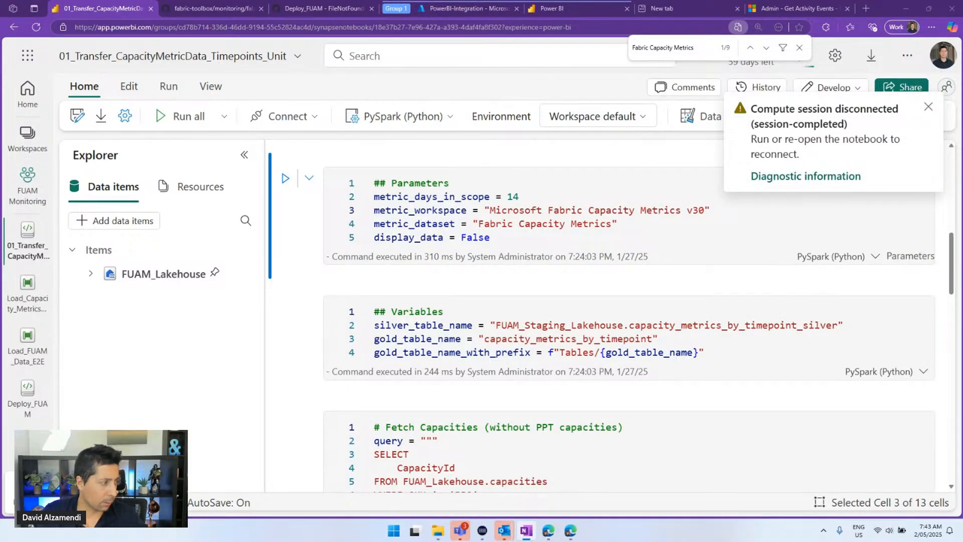
pyautogui.hotkey('ctrl', 'f')
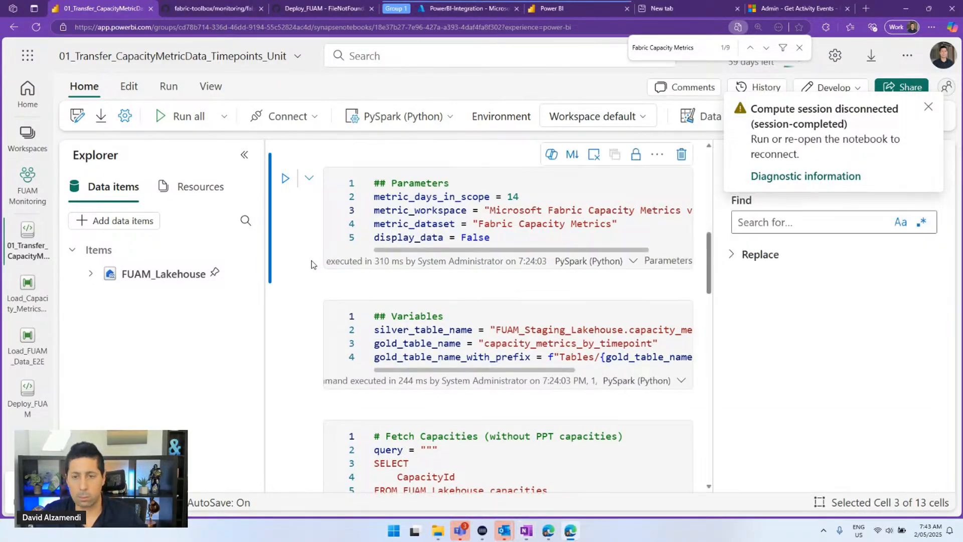
pyautogui.write('capacity_metrics_by_timepoint_silver')
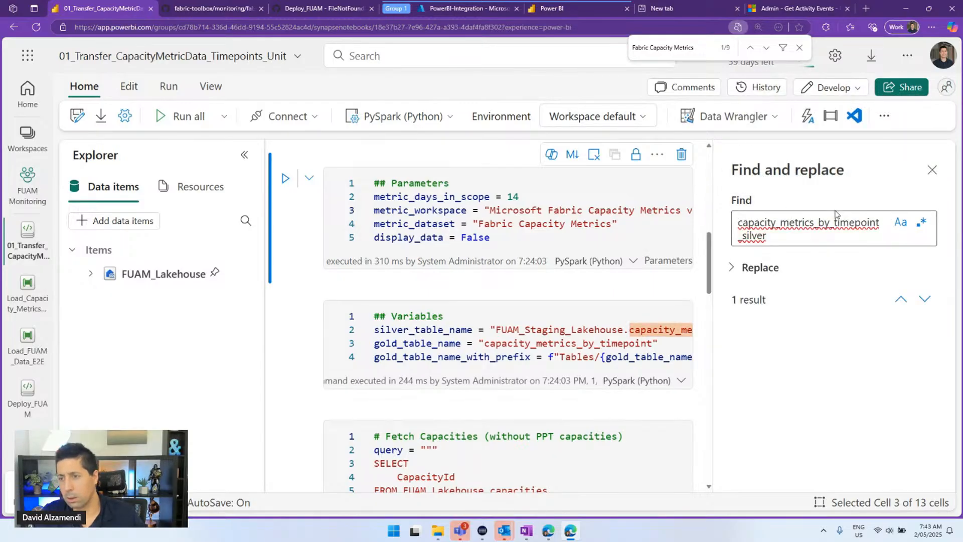
pyautogui.click(924, 299)
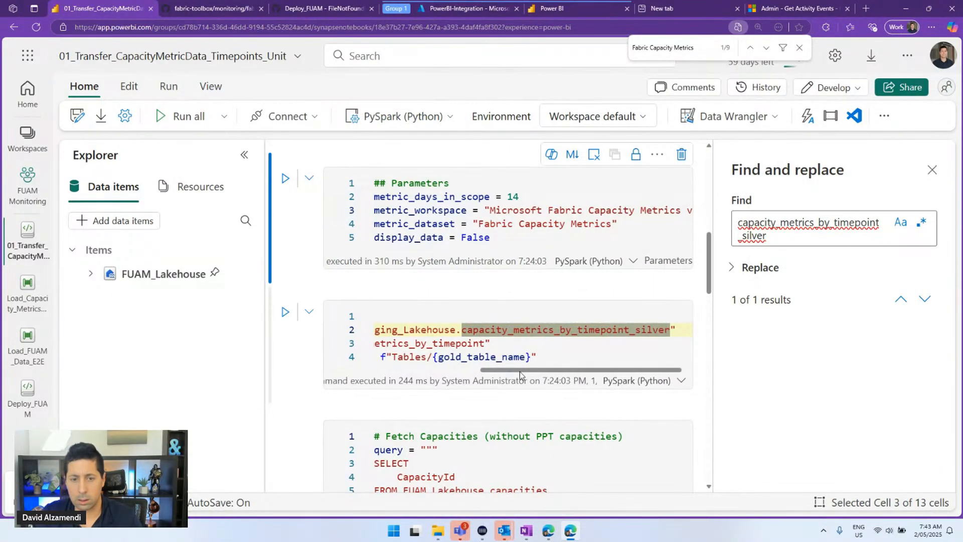
# Select the silver_table_name variable that holds the capacity_metrics_by_timepoint_silver name
pyautogui.moveTo(501, 370); pyautogui.dragTo(421, 372)
pyautogui.scroll(-3, 436, 253)
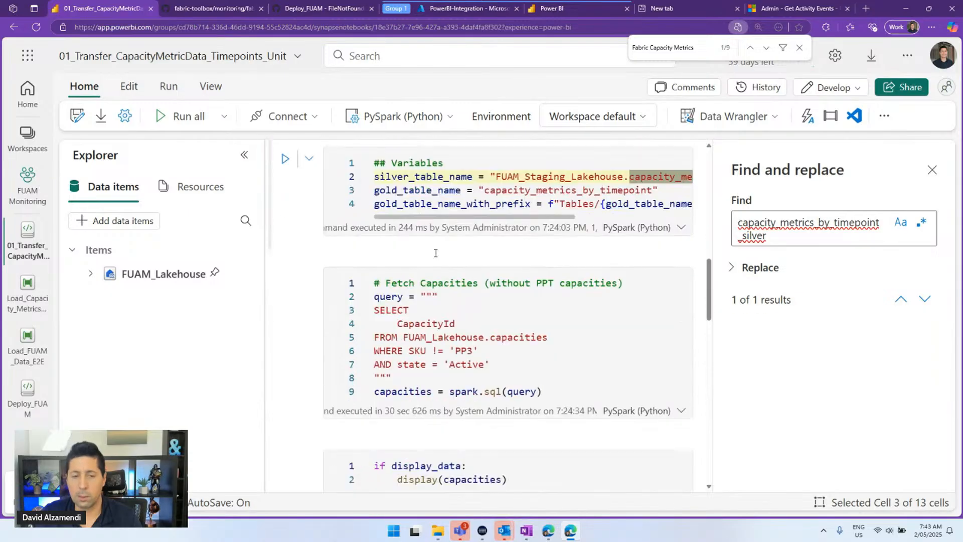
pyautogui.scroll(-7, 435, 252)
pyautogui.scroll(2, 436, 251)
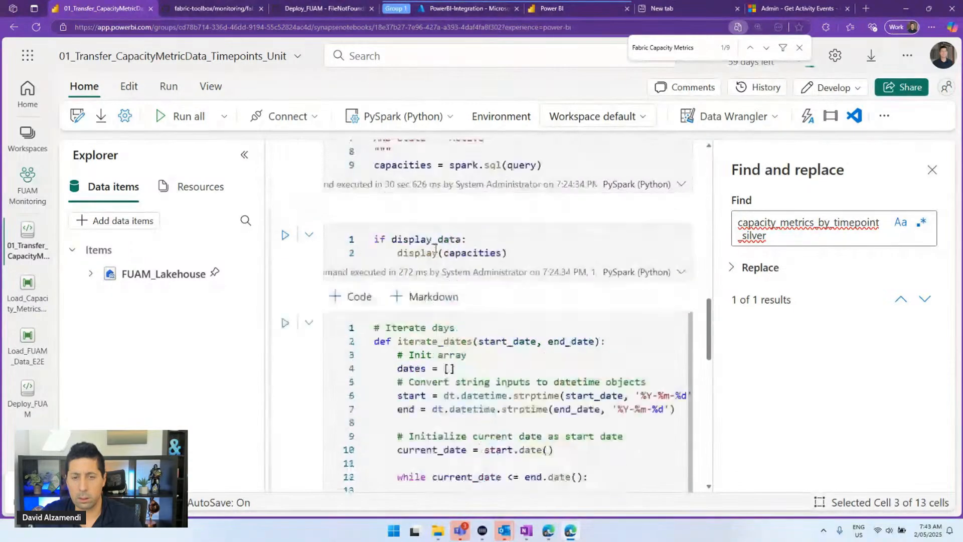
pyautogui.scroll(6, 435, 249)
pyautogui.doubleClick(414, 279)
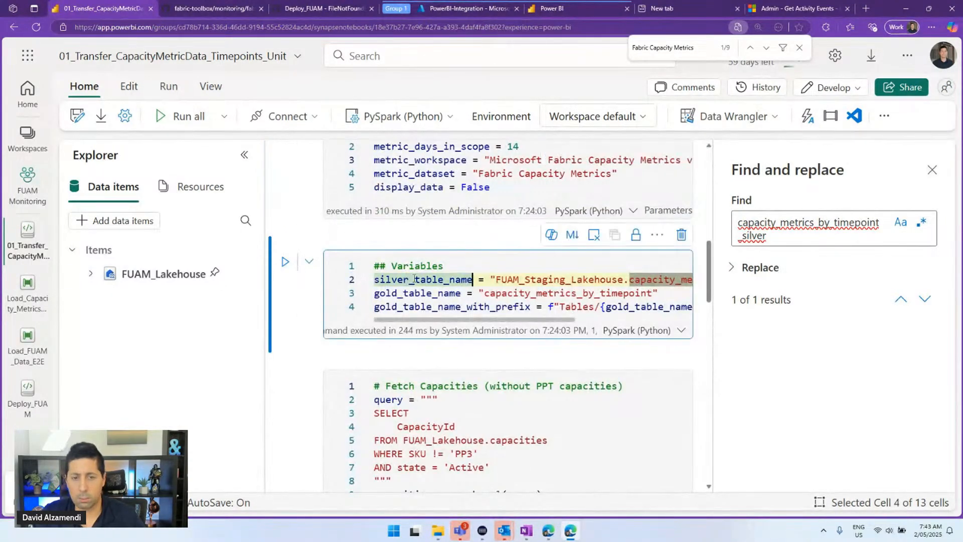
# Search the notebook for silver_table_name and jump to its next use, zoomed out
pyautogui.hotkey('ctrl', 'c')
pyautogui.tripleClick(808, 228)
pyautogui.hotkey('ctrl', 'v')
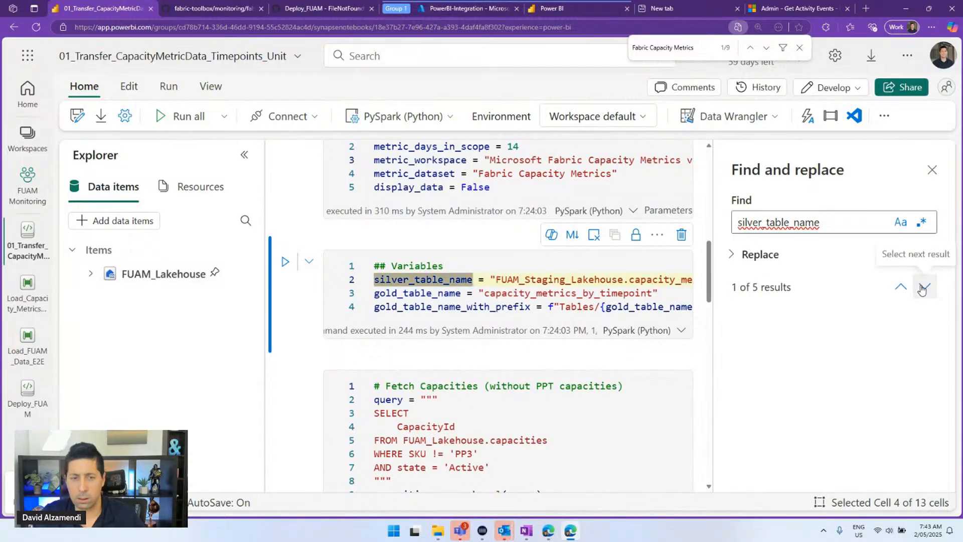
pyautogui.click(923, 287)
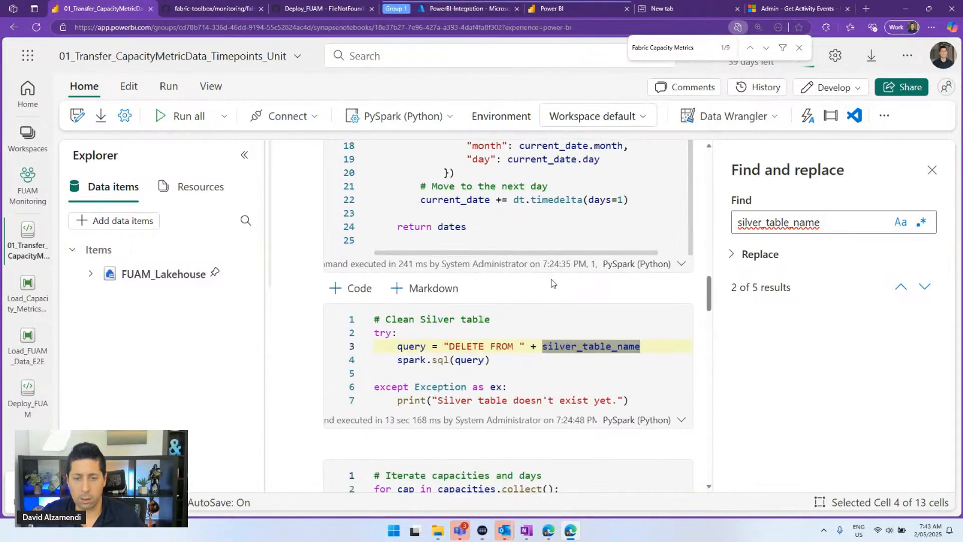
pyautogui.hotkey('ctrl', '-')
pyautogui.hotkey('ctrl', '-')
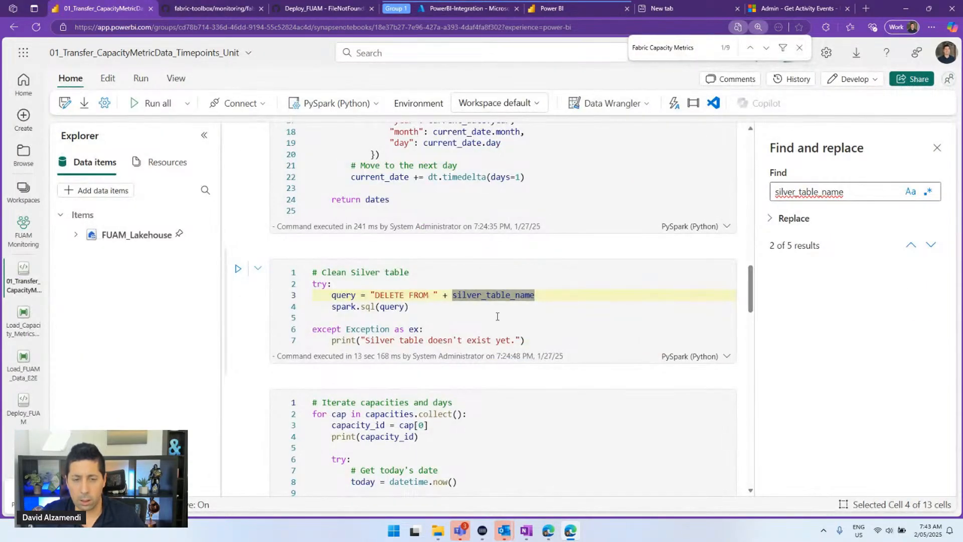
# Inspect the DELETE query on silver_table_name in the Clean Silver table cell
pyautogui.click(497, 317)
pyautogui.moveTo(416, 307); pyautogui.dragTo(305, 290)
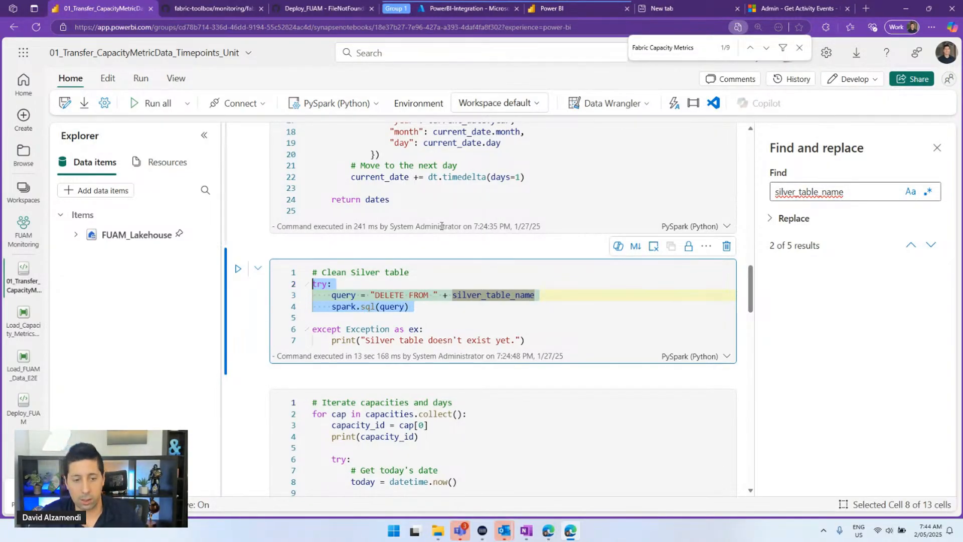
pyautogui.scroll(-8, 438, 228)
pyautogui.scroll(-3, 438, 228)
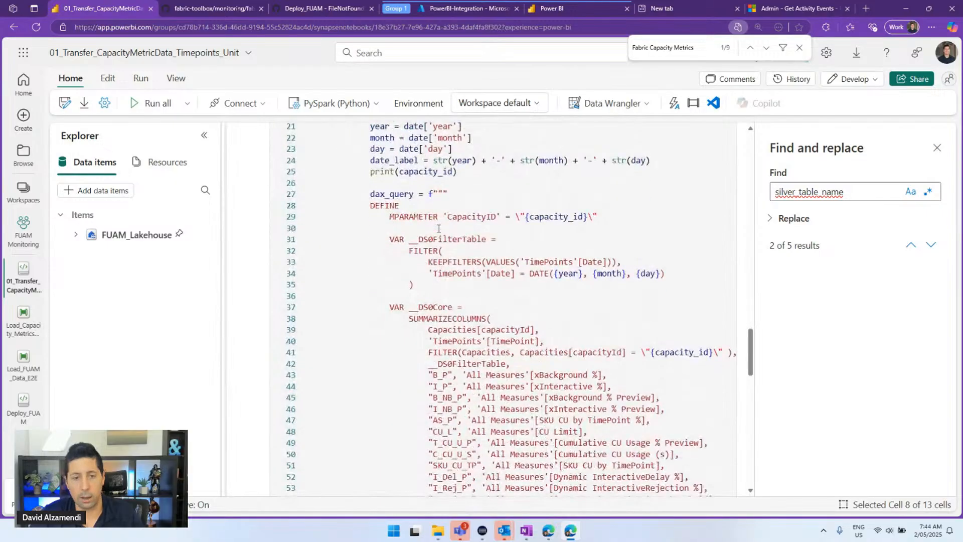
pyautogui.scroll(-5, 438, 228)
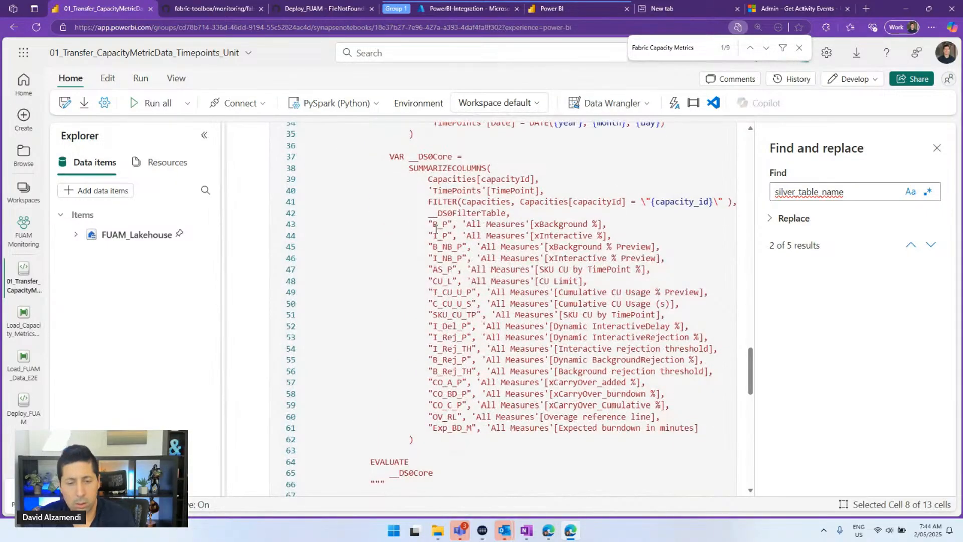
pyautogui.scroll(12, 435, 234)
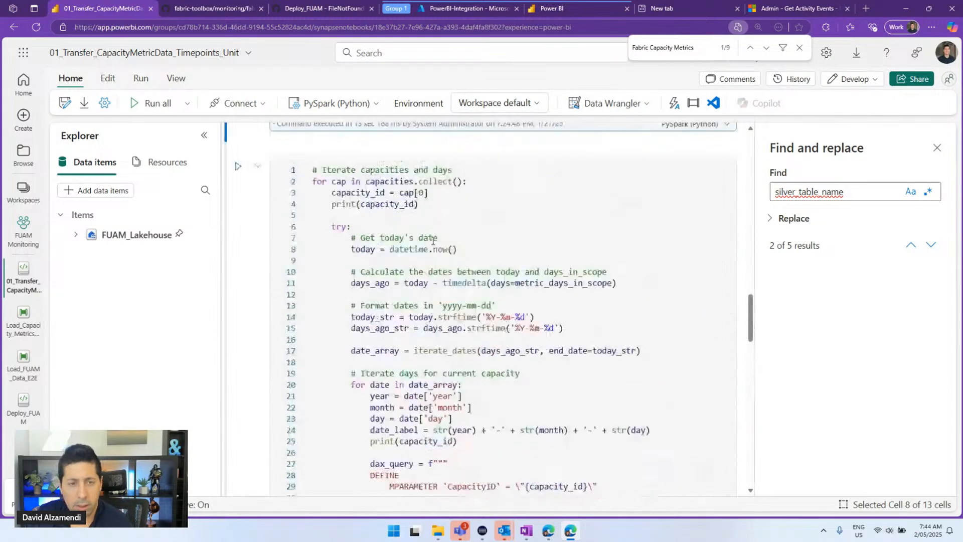
pyautogui.scroll(-2, 432, 240)
pyautogui.scroll(3, 432, 240)
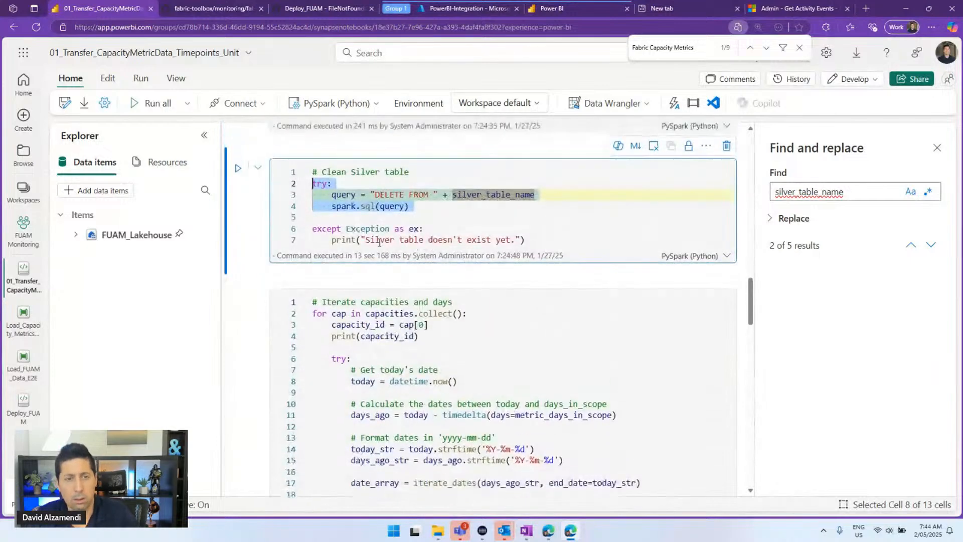
pyautogui.click(354, 221)
pyautogui.scroll(-18, 454, 206)
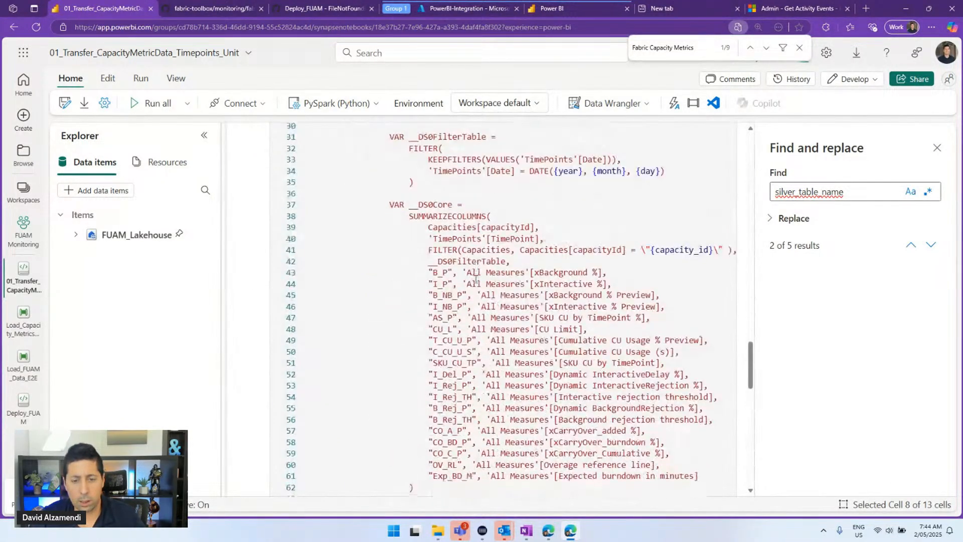
# Trace silver_table_name to FUAM_Staging_Lakehouse in the Variables cell, then switch to FUAM Monitoring
pyautogui.click(931, 245)
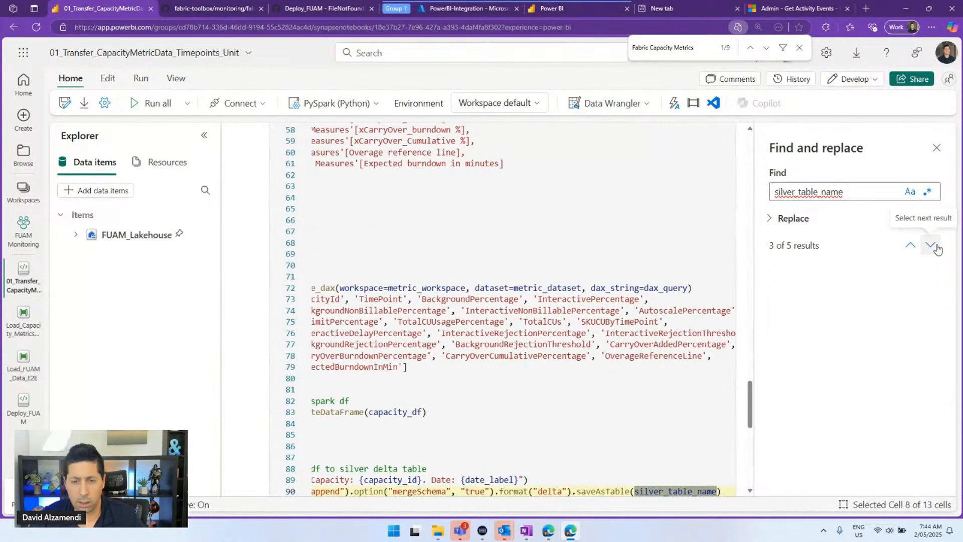
pyautogui.scroll(-3, 626, 321)
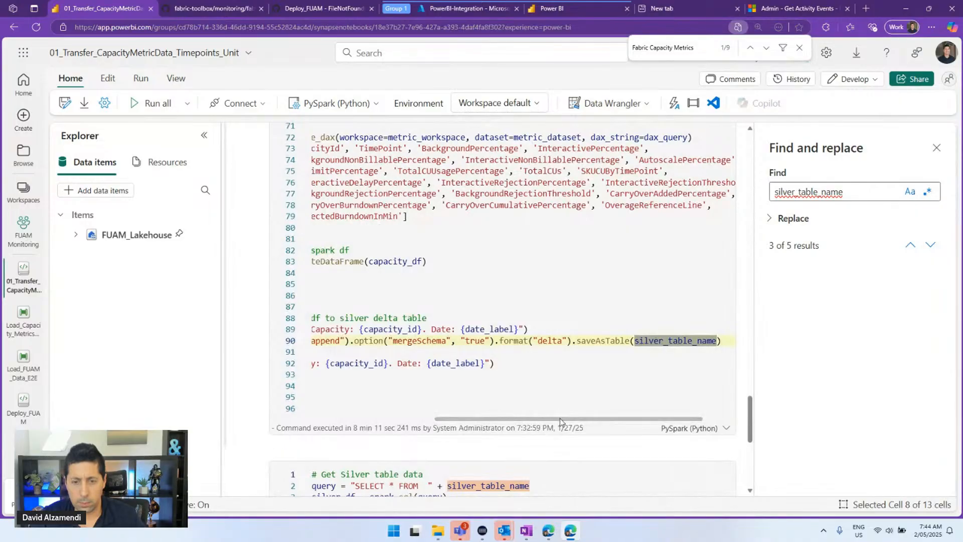
pyautogui.scroll(-3, 499, 424)
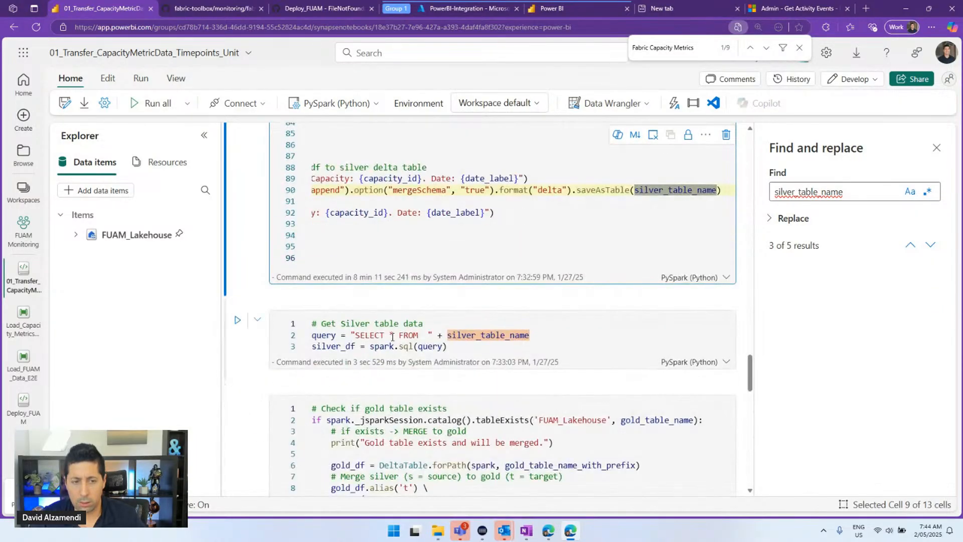
pyautogui.scroll(-10, 400, 320)
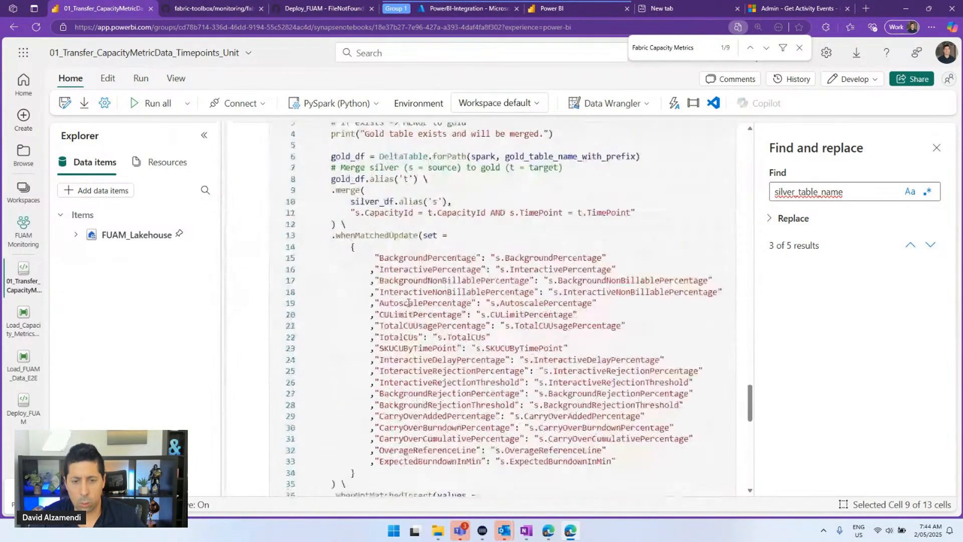
pyautogui.scroll(-15, 418, 312)
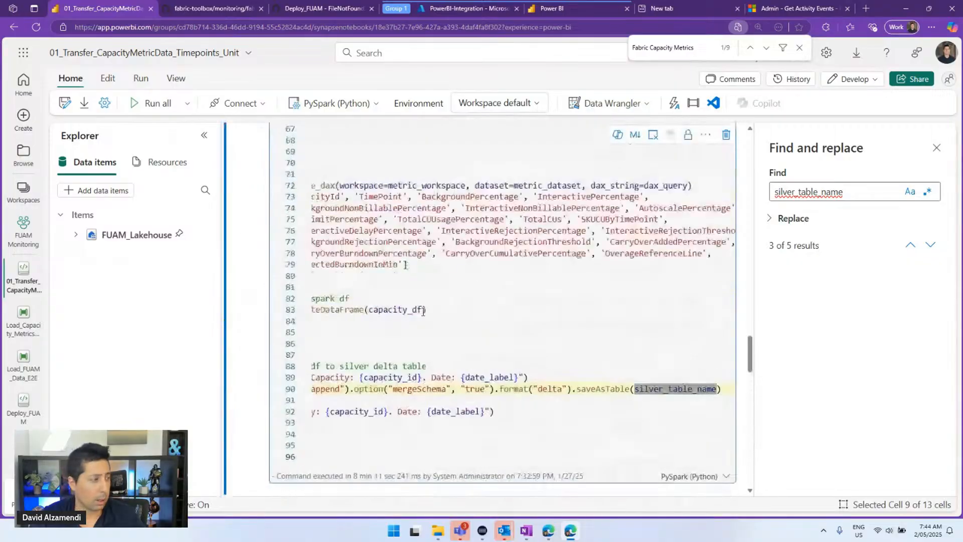
pyautogui.scroll(20, 422, 311)
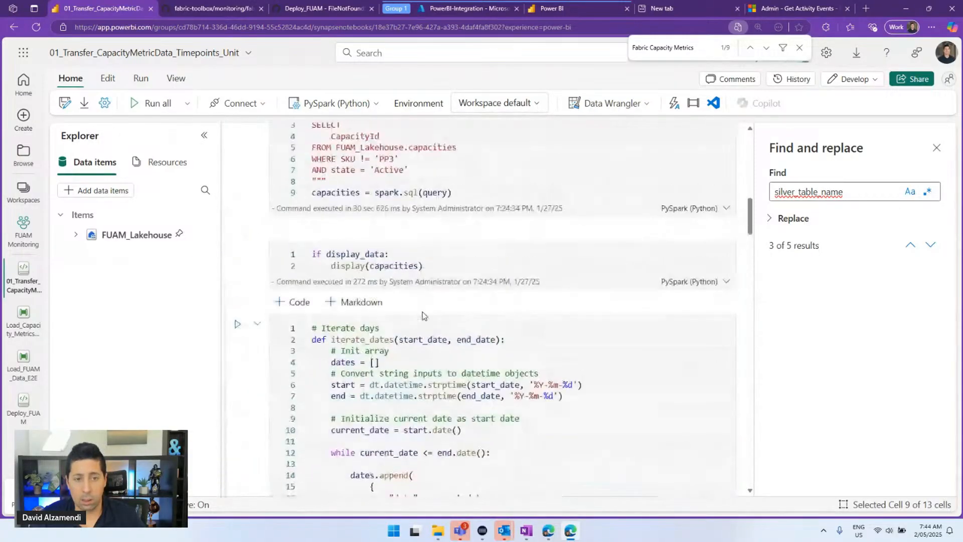
pyautogui.scroll(2, 423, 315)
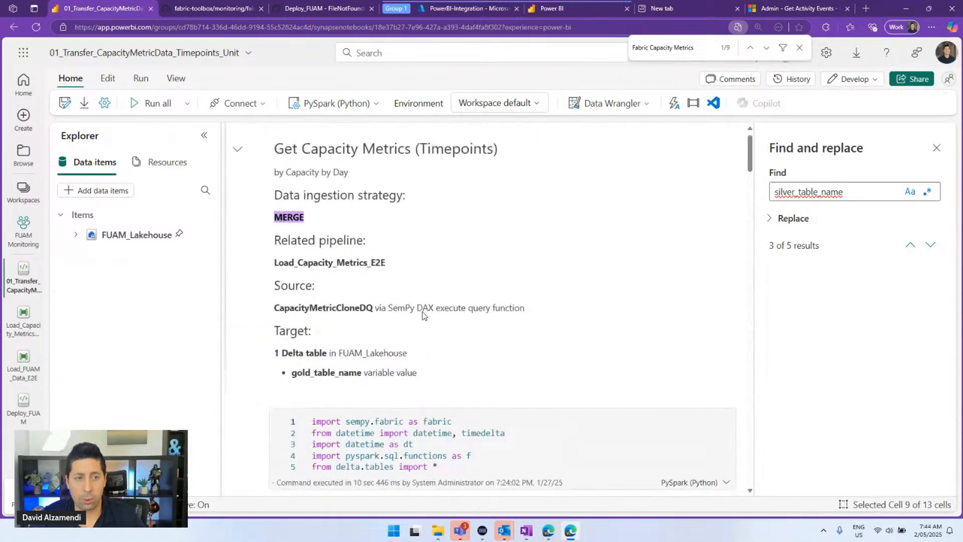
pyautogui.scroll(-3, 423, 315)
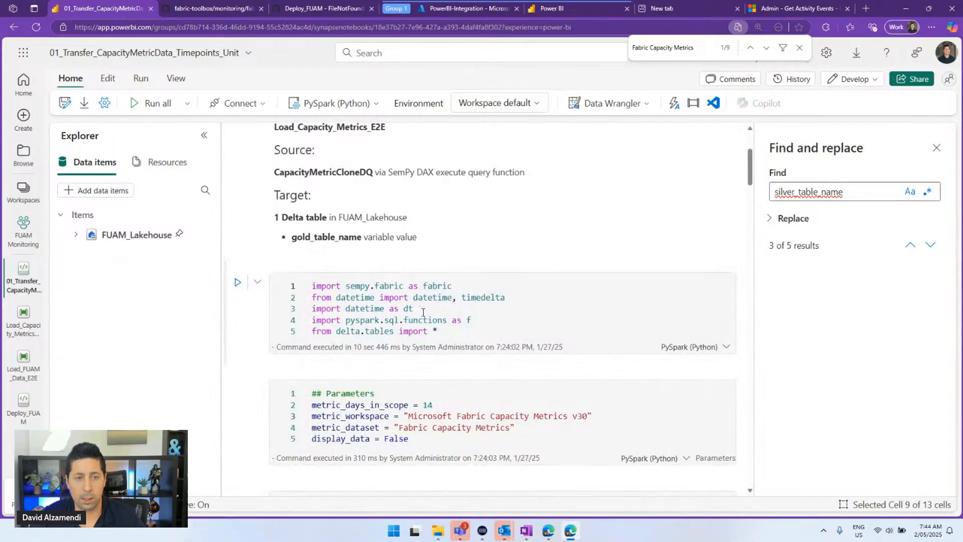
pyautogui.scroll(-2, 419, 313)
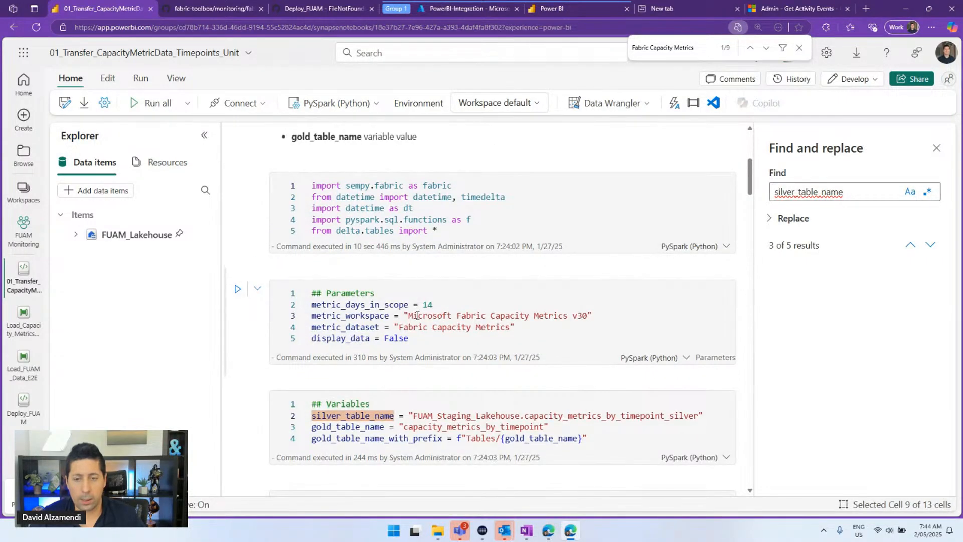
pyautogui.doubleClick(448, 415)
pyautogui.hotkey('ctrl', 'c')
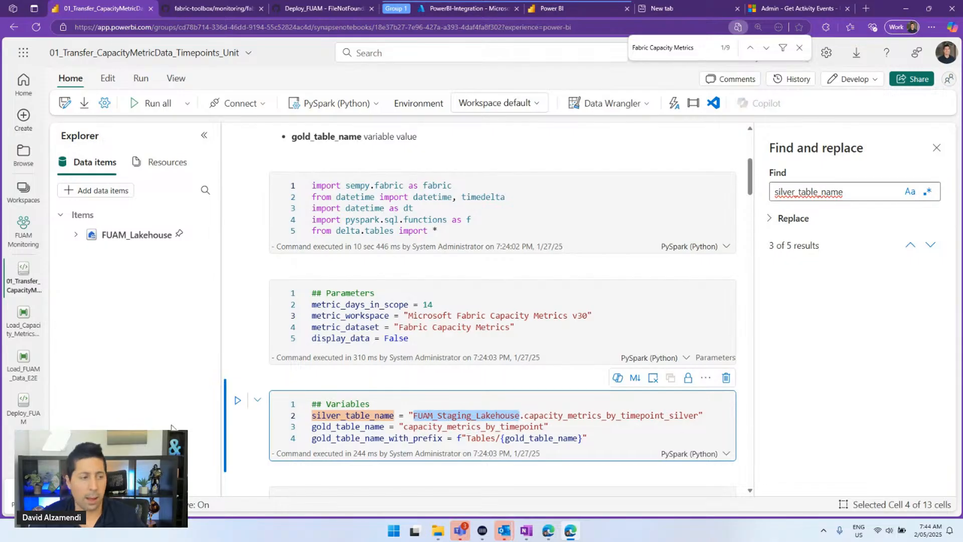
pyautogui.click(23, 236)
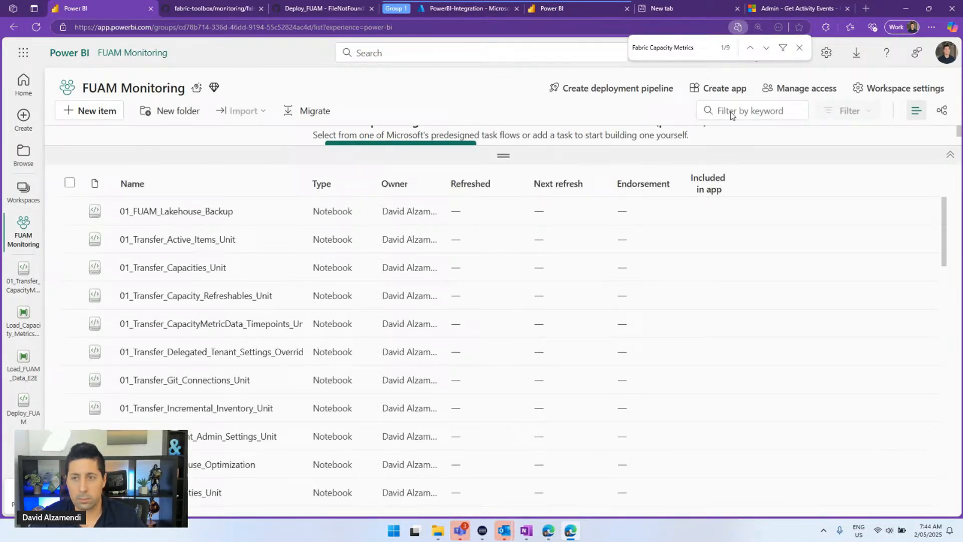
# Filter the FUAM Monitoring workspace to FUAM_Staging_Lakehouse and open that lakehouse
pyautogui.click(731, 111)
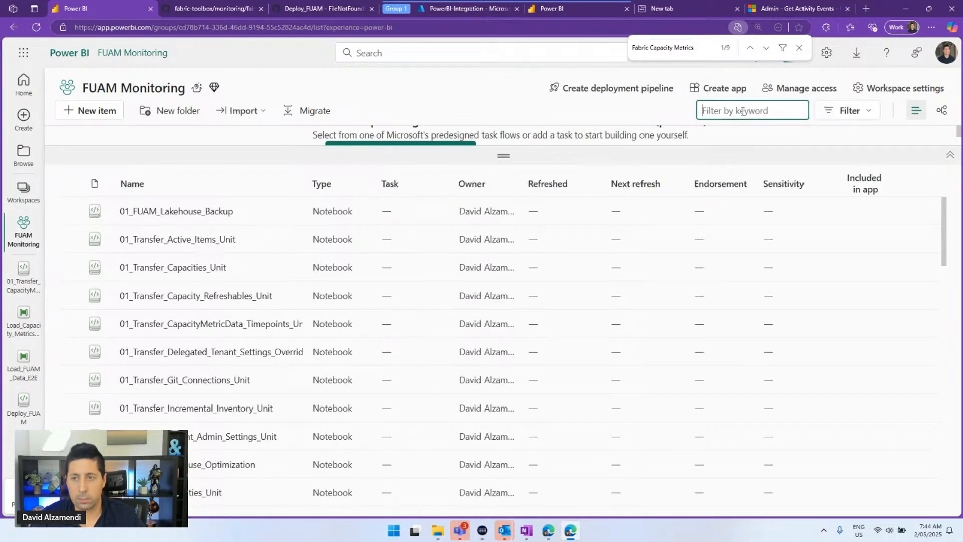
pyautogui.hotkey('ctrl', 'v')
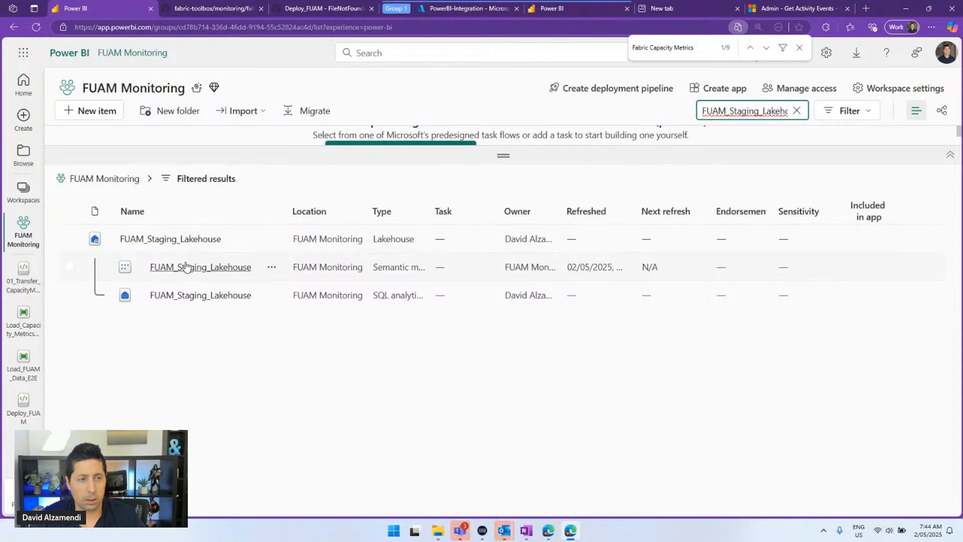
pyautogui.click(186, 244)
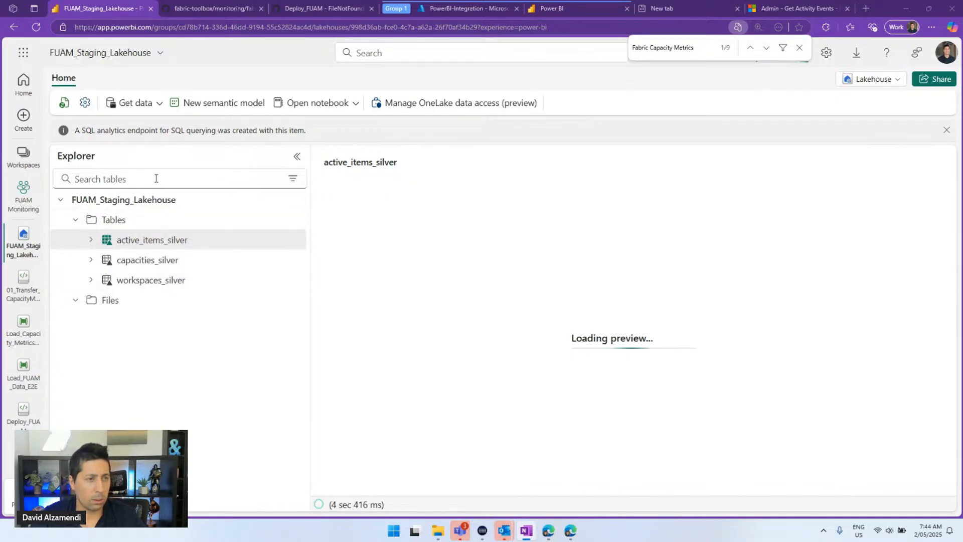
# Search the lakehouse tables for capacity_metrics_by_timepoint_silver, find none, and clear the search
pyautogui.click(160, 179)
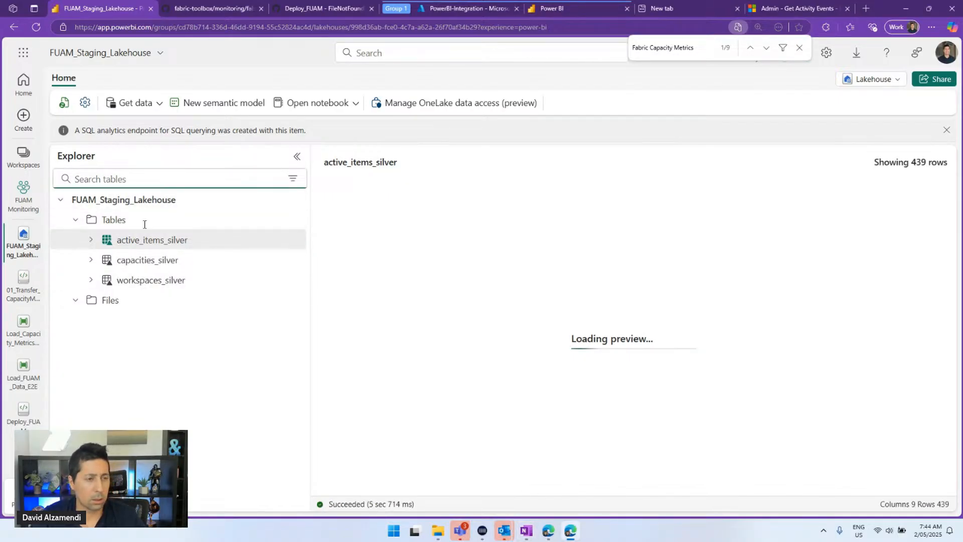
pyautogui.write('capacity_metrics_by_timepoint_silver')
pyautogui.press('BackSpace')
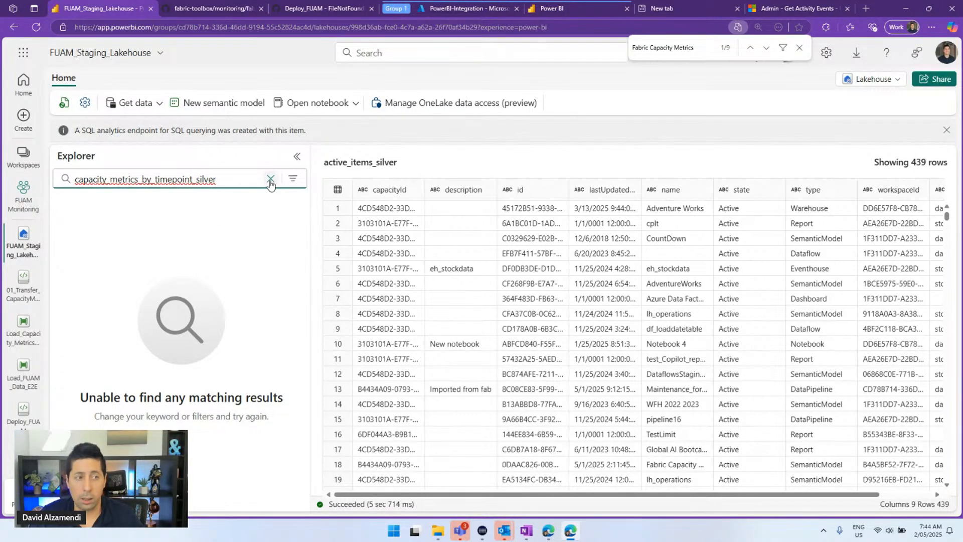
pyautogui.hotkey('ctrl', 'a')
pyautogui.press('BackSpace')
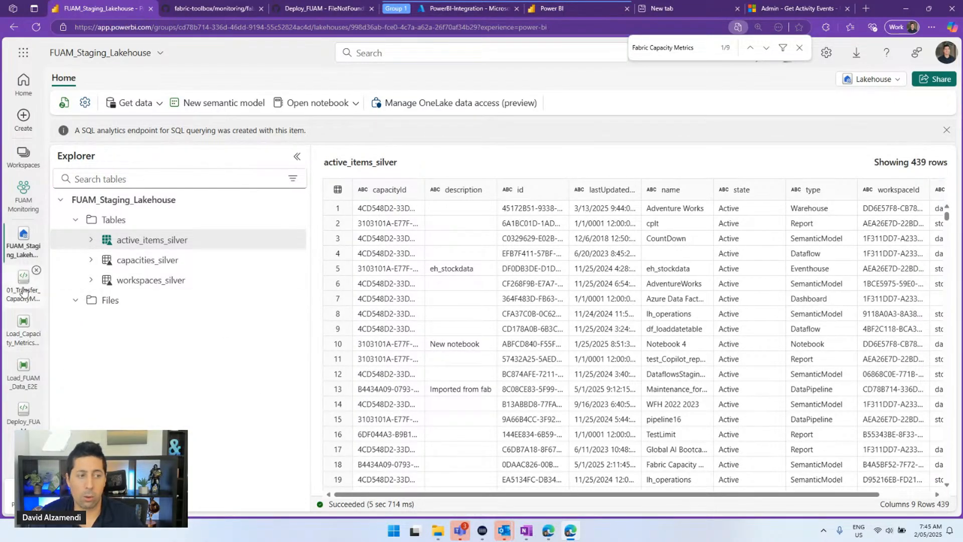
# Reopen Load_Capacity_Metrics_E2E with an enlarged Output panel showing the failed 01_Transfer_CapacityMetricData_Unit run
pyautogui.click(22, 336)
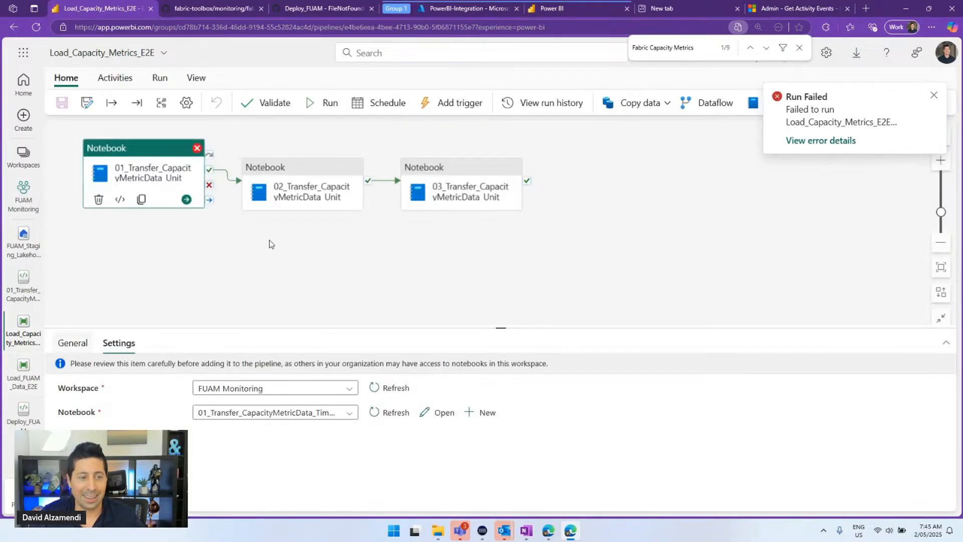
pyautogui.click(283, 289)
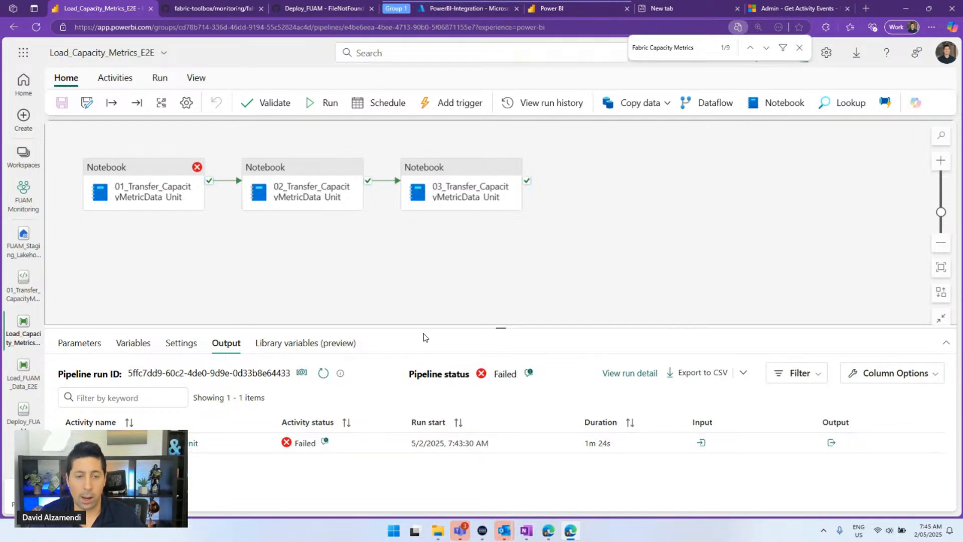
pyautogui.moveTo(424, 327); pyautogui.dragTo(429, 281)
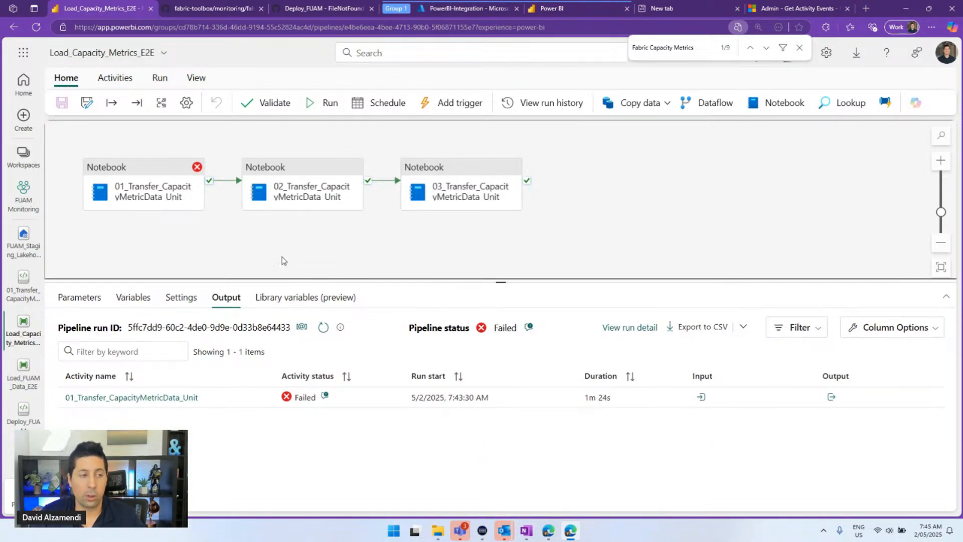
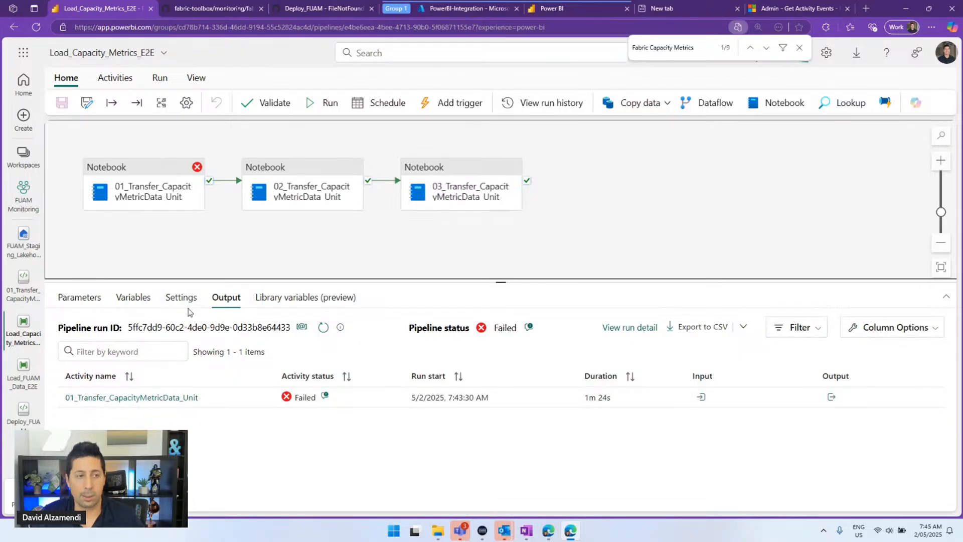
# Revisit FUAM_Staging_Lakehouse and the 01_Transfer_CapacityMetricData_Timepoints_Unit notebook
pyautogui.click(23, 243)
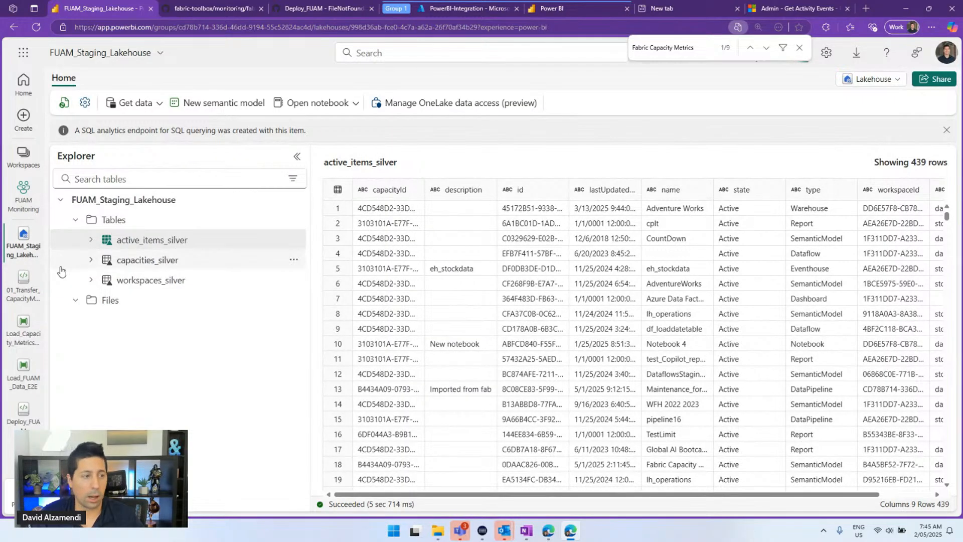
pyautogui.click(23, 294)
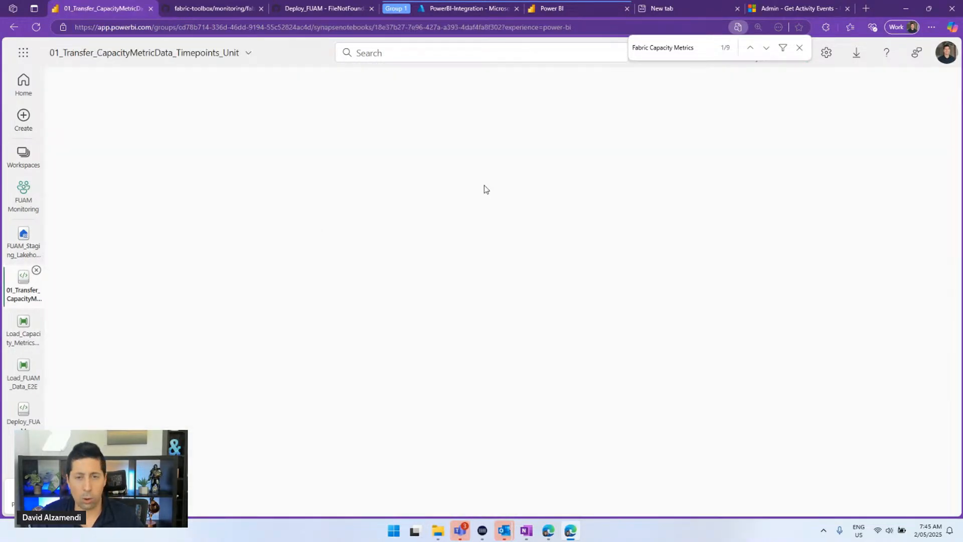
pyautogui.scroll(-1, 420, 294)
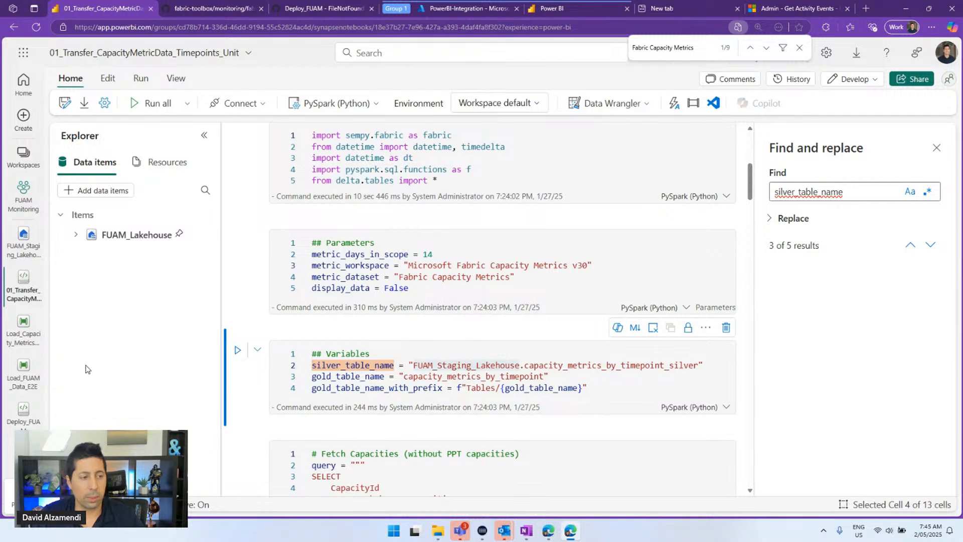
# Return to the FUAM Monitoring workspace, zoom out, and open the Deploy_FUAM notebook
pyautogui.click(18, 203)
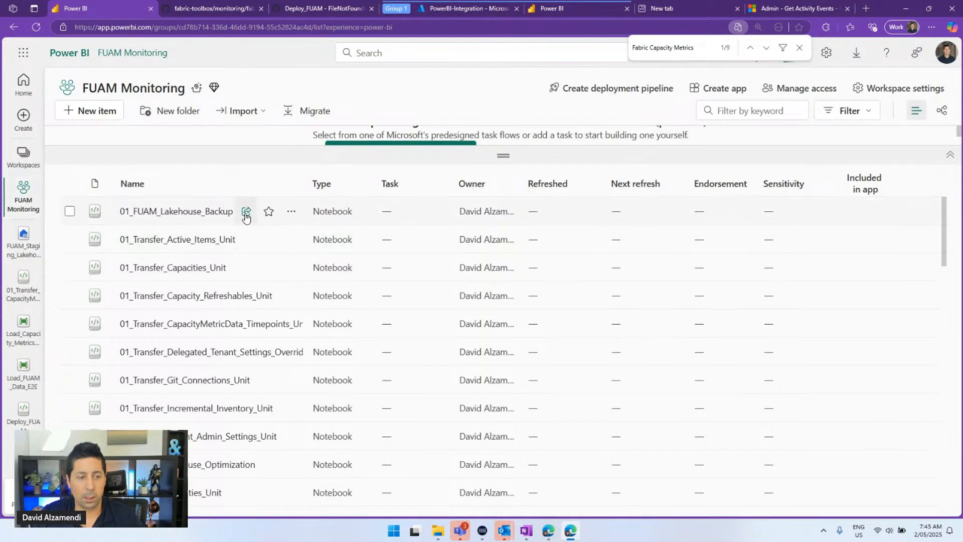
pyautogui.hotkey('ctrl', '-')
pyautogui.scroll(-5, 213, 220)
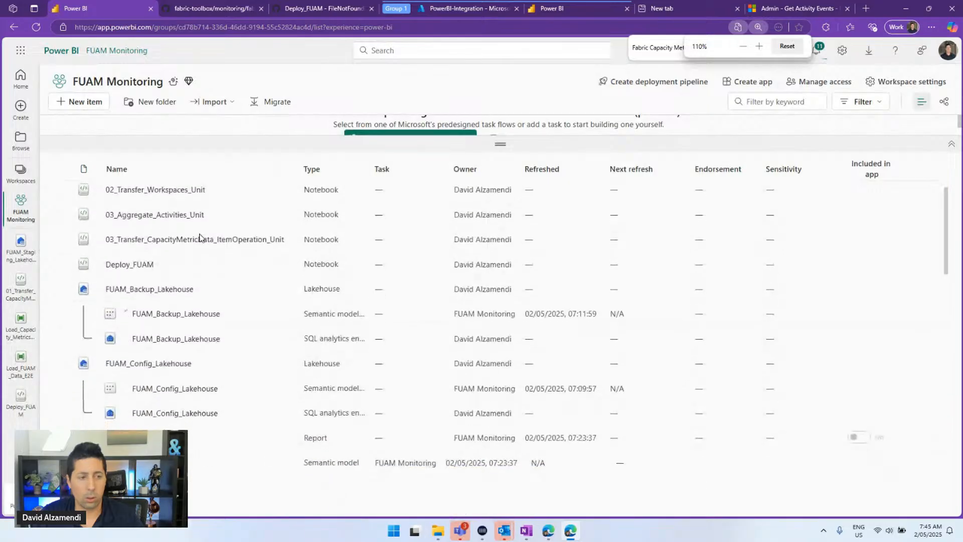
pyautogui.click(128, 273)
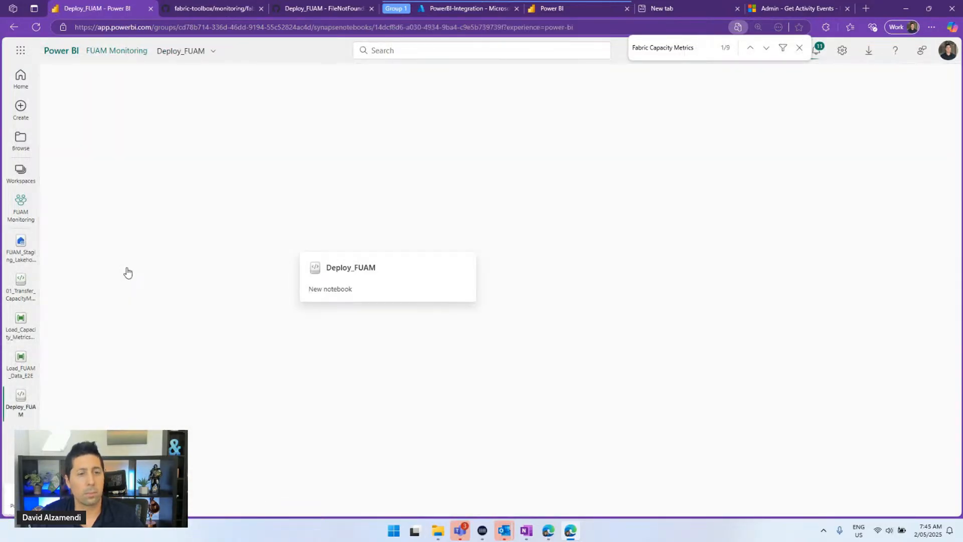
# Search the Deploy_FUAM notebook for capacity_metrics_by_timepoint_silver
pyautogui.scroll(-14, 647, 289)
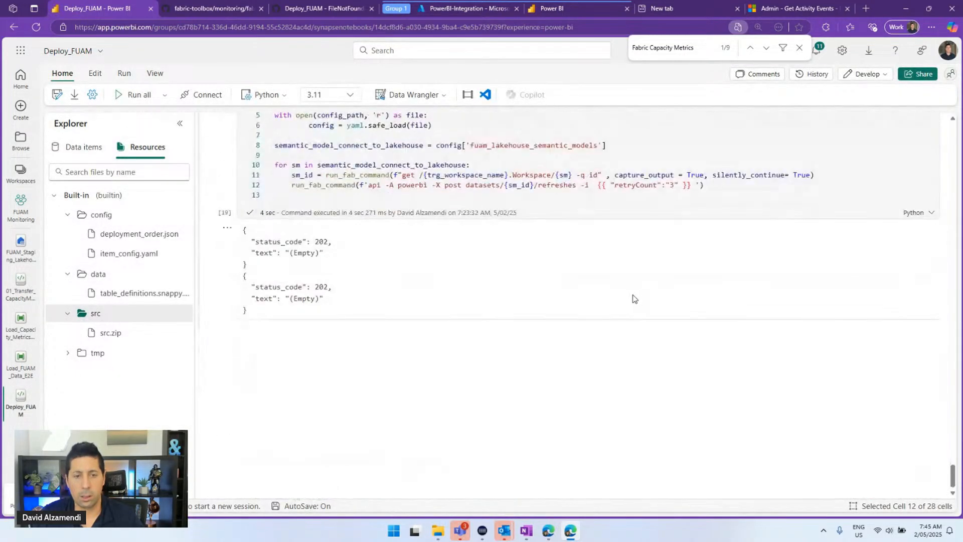
pyautogui.hotkey('ctrl', 'f')
pyautogui.write('capacity_metrics_by_timepoint_silver')
pyautogui.scroll(8, 559, 286)
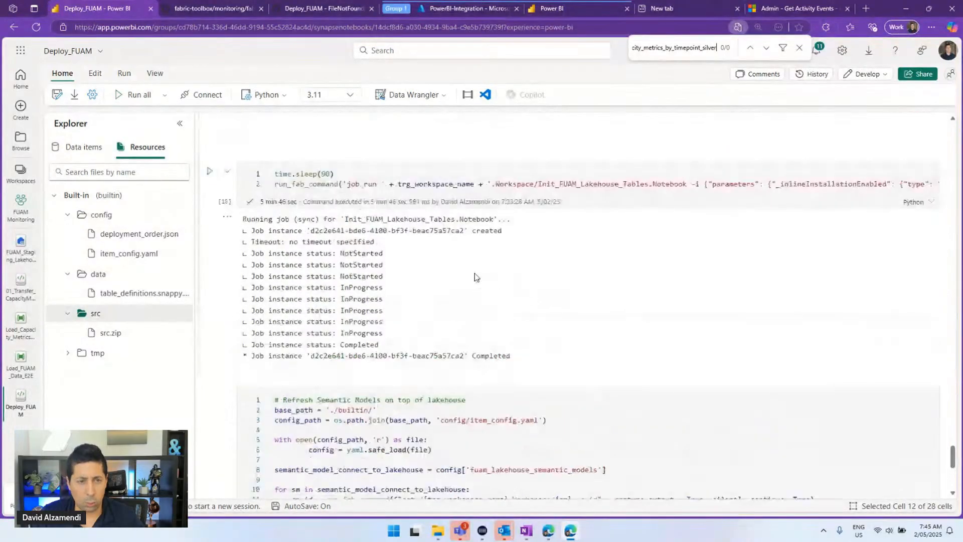
pyautogui.scroll(-6, 469, 281)
# Inspect the Init_FUAM_Lakehouse_Tables job cell and its Completed output after 5 min 46 sec
pyautogui.click(438, 217)
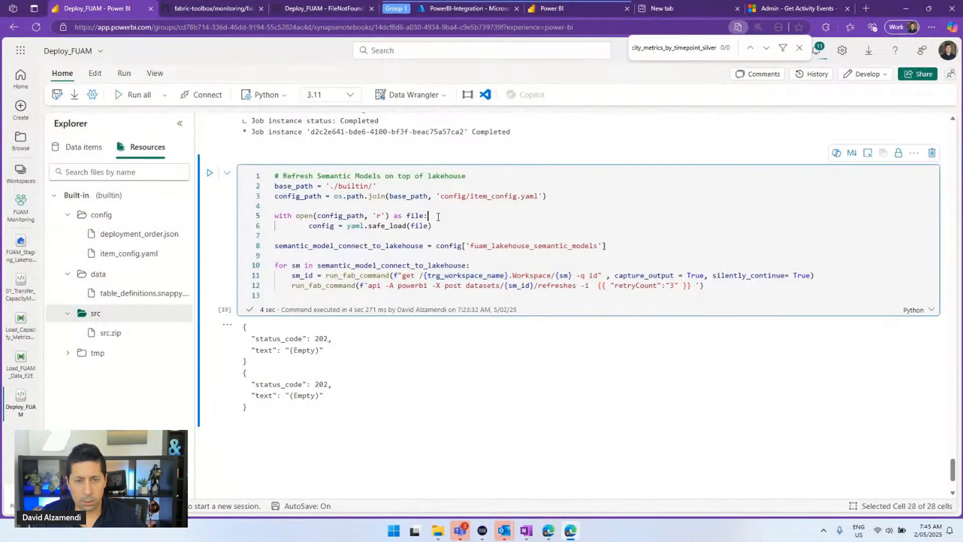
pyautogui.scroll(6, 420, 219)
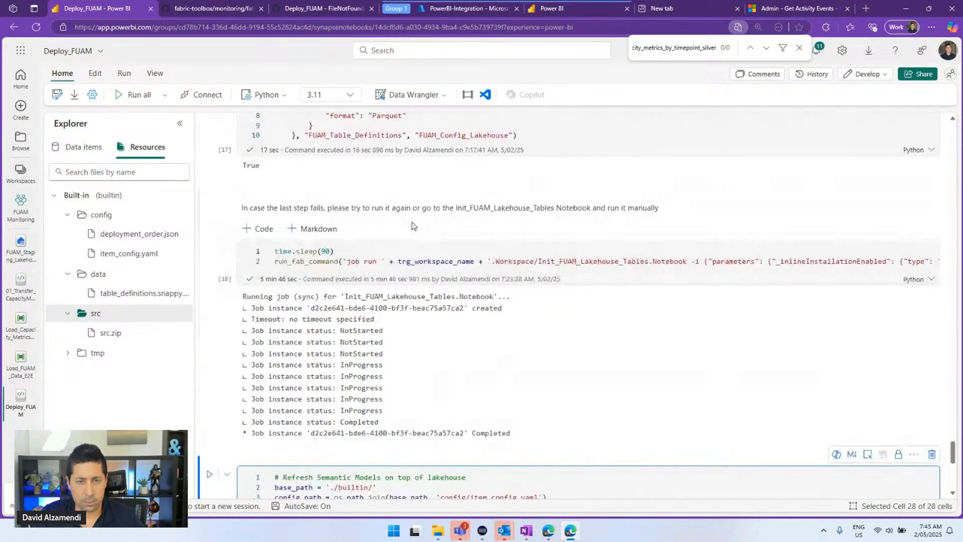
pyautogui.moveTo(631, 275); pyautogui.dragTo(750, 276)
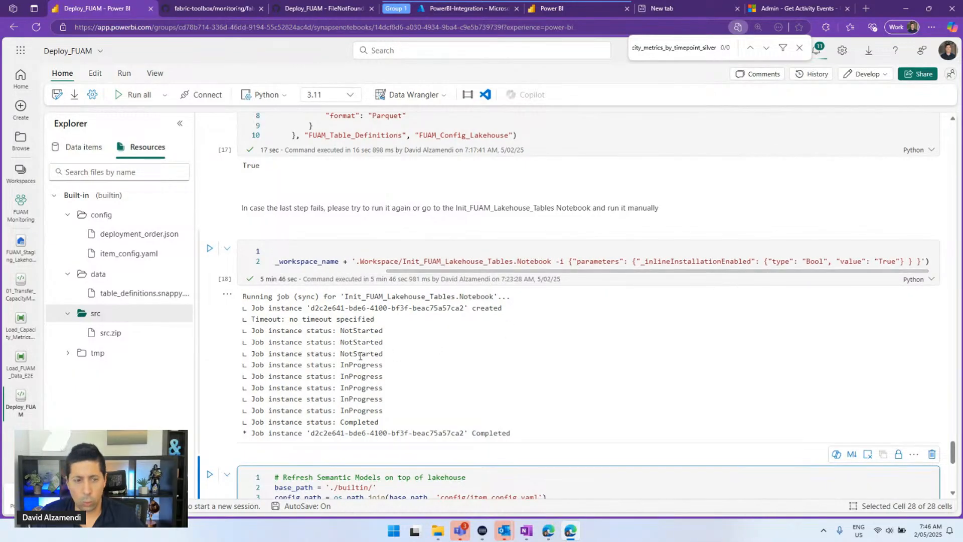
pyautogui.click(355, 350)
pyautogui.scroll(-1, 355, 350)
pyautogui.scroll(1, 354, 350)
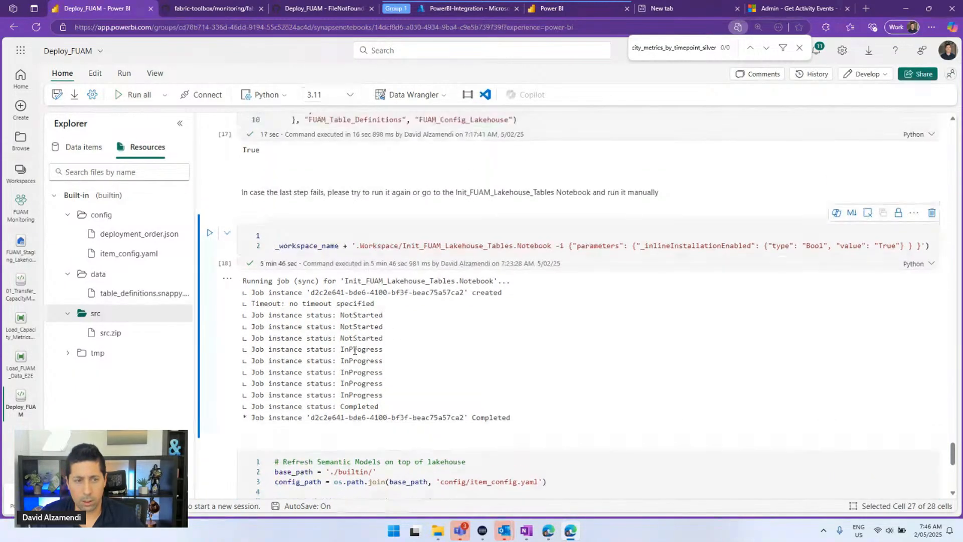
pyautogui.doubleClick(415, 296)
pyautogui.click(521, 314)
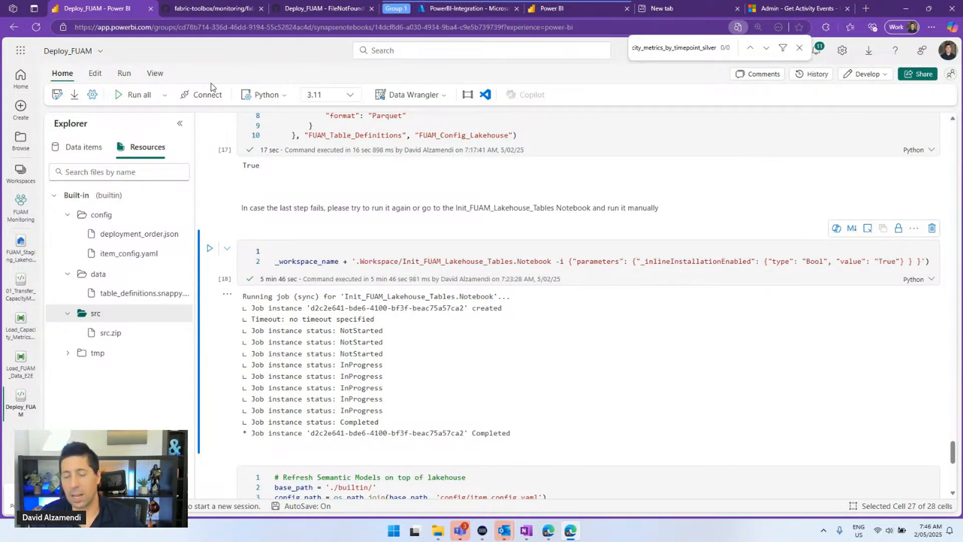
# Search the fabric-toolbox GitHub issues page for the timepoint silver table
pyautogui.click(198, 12)
pyautogui.scroll(10, 300, 149)
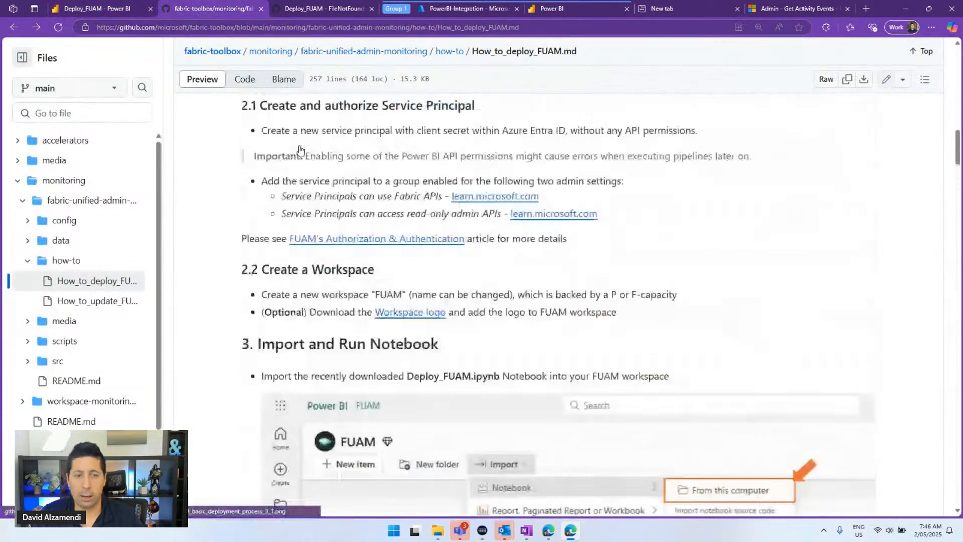
pyautogui.scroll(15, 301, 149)
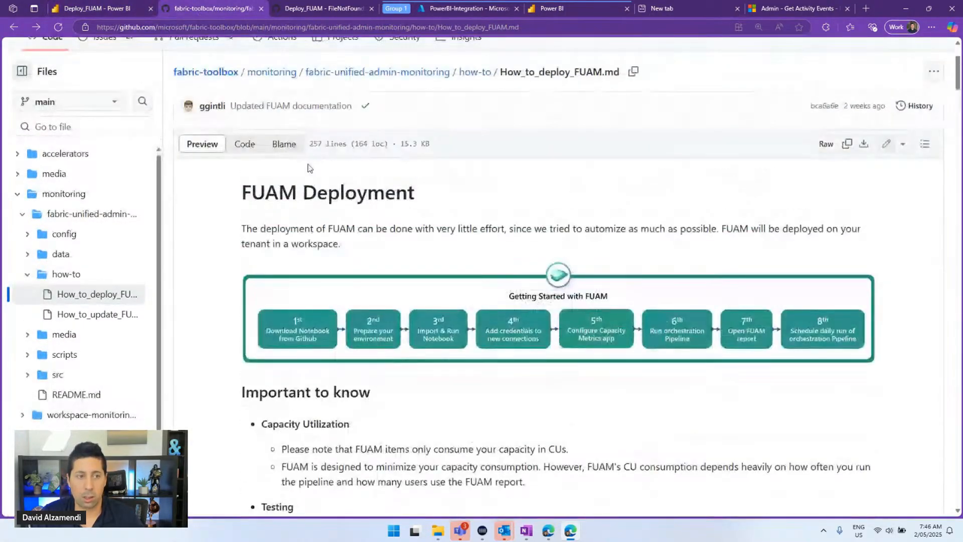
pyautogui.scroll(2, 308, 168)
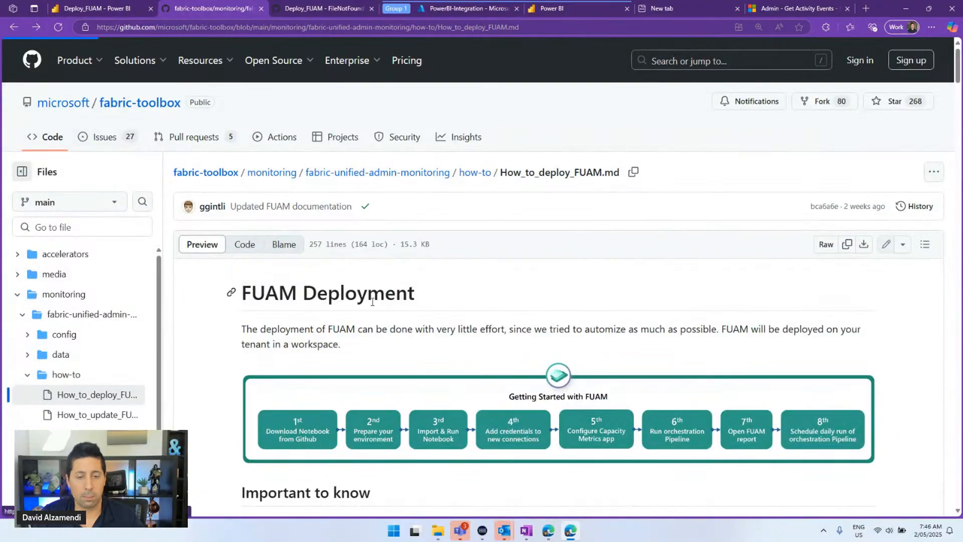
pyautogui.hotkey('ctrl', 'f')
pyautogui.hotkey('ctrl', 'v')
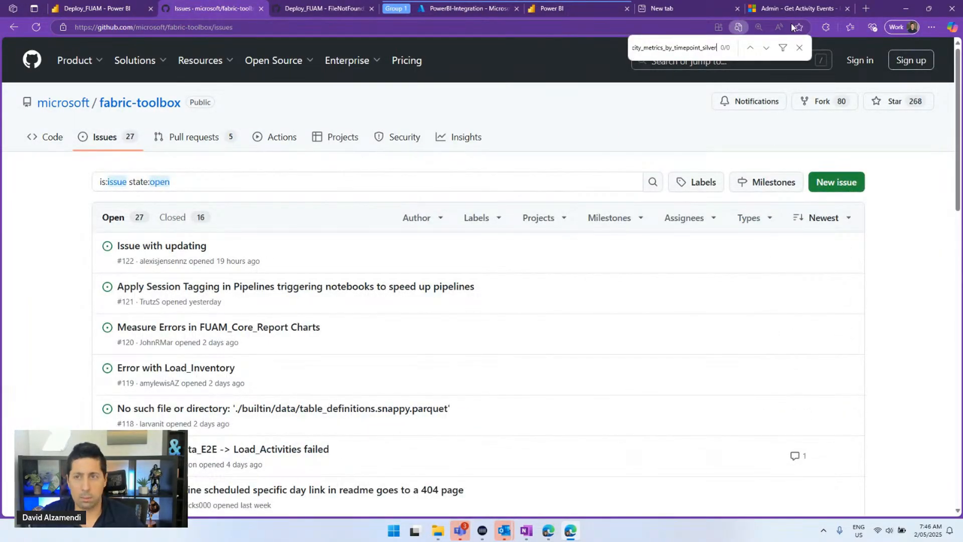
pyautogui.press('Home')
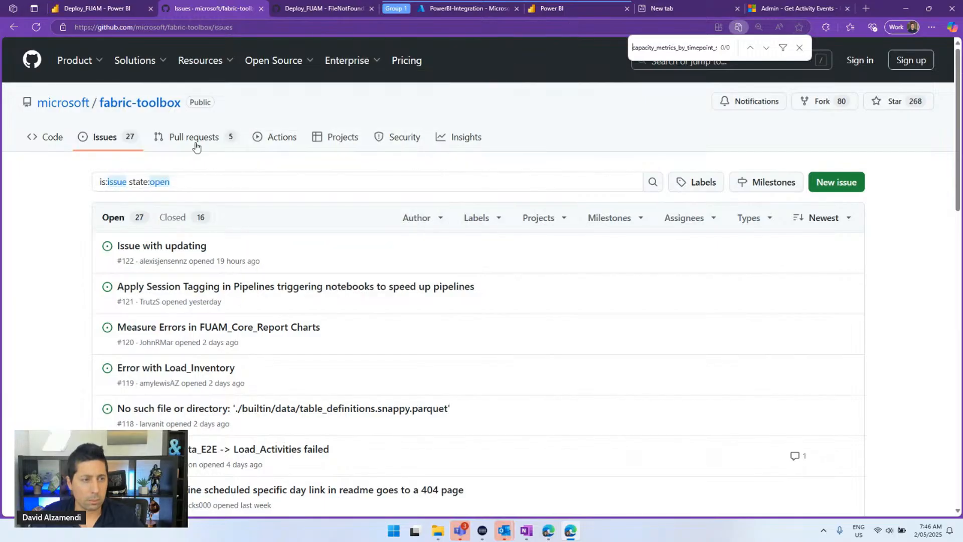
# Browse the 16 closed issues, then go back to the Deploy_FUAM notebook
pyautogui.click(172, 217)
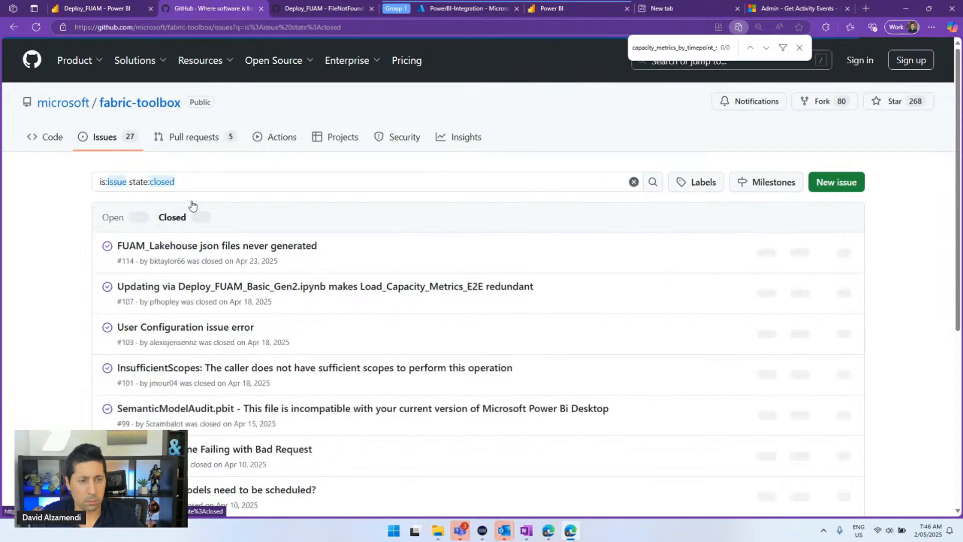
pyautogui.scroll(-3, 231, 190)
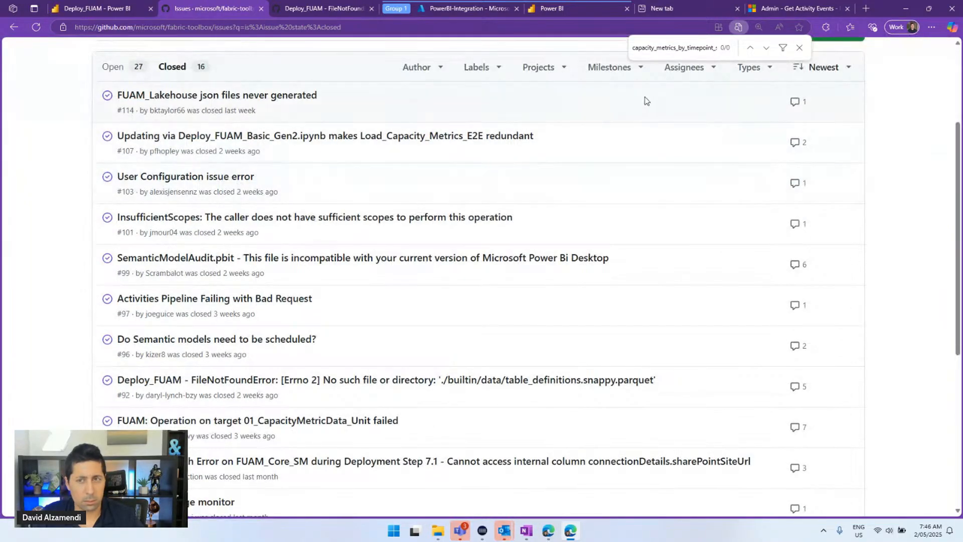
pyautogui.doubleClick(676, 49)
pyautogui.write('capacity_metrics_by_timepoint_silver')
pyautogui.scroll(-4, 528, 167)
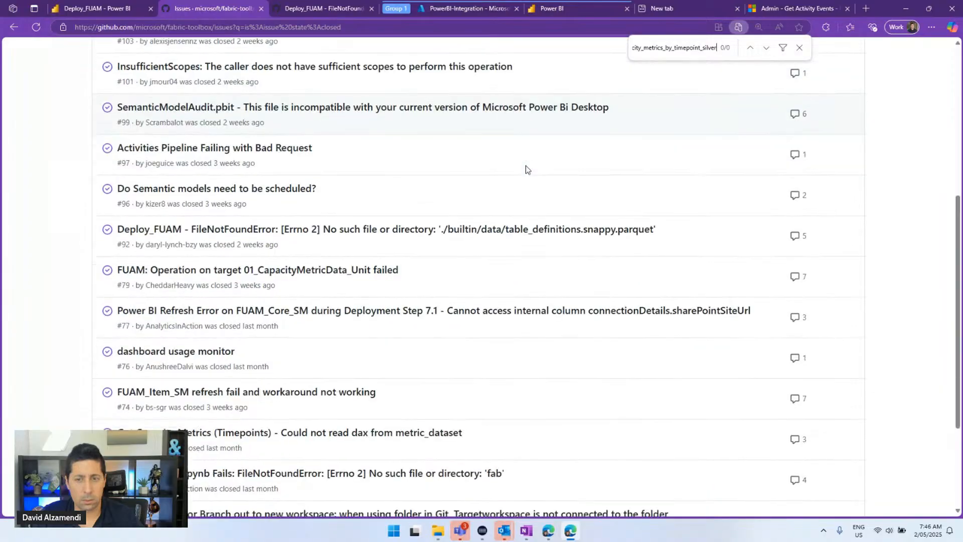
pyautogui.scroll(-3, 525, 168)
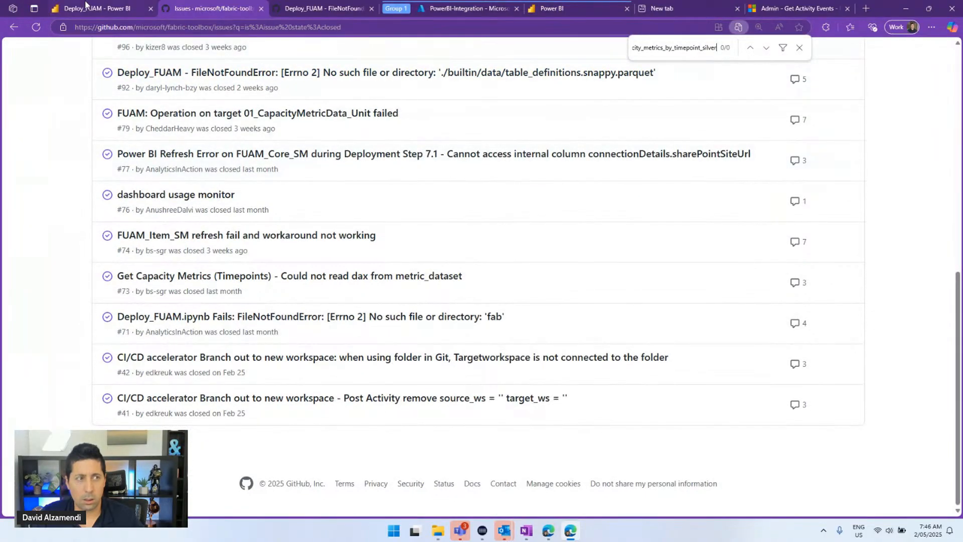
pyautogui.click(87, 7)
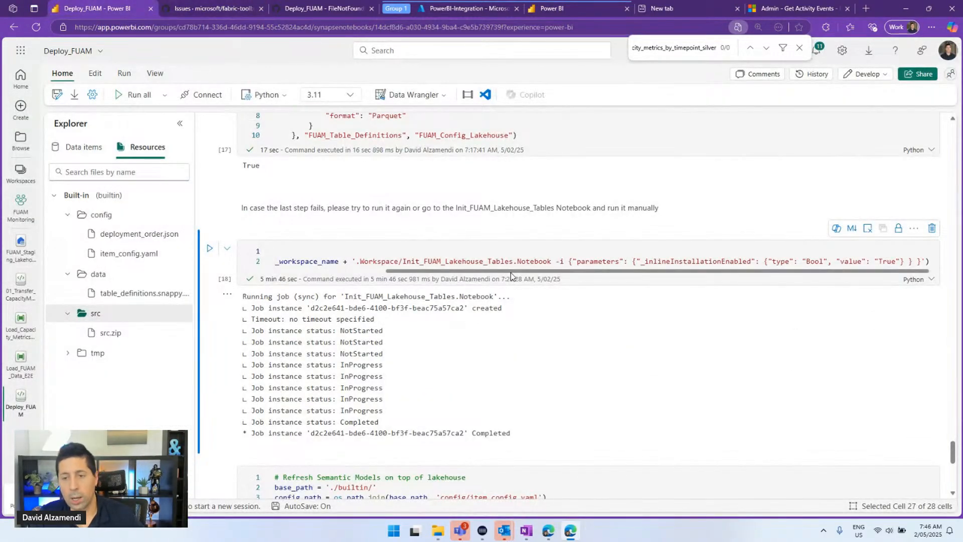
pyautogui.moveTo(460, 272); pyautogui.dragTo(302, 275)
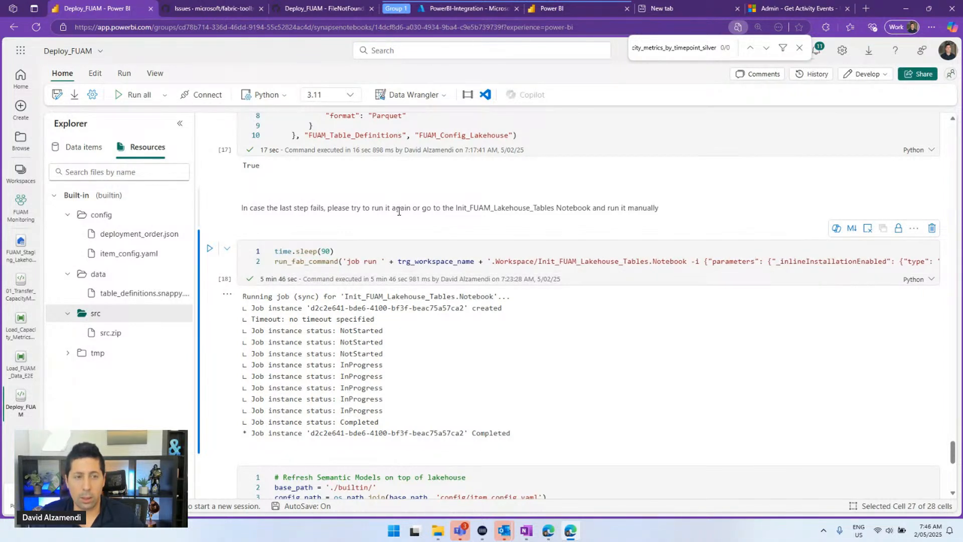
pyautogui.click(424, 261)
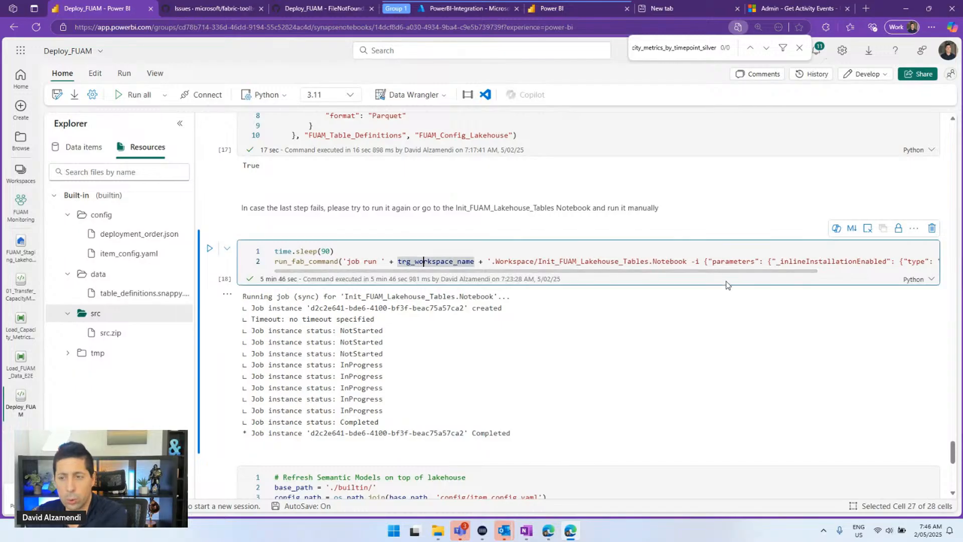
pyautogui.moveTo(742, 281); pyautogui.dragTo(600, 282)
pyautogui.scroll(2, 500, 205)
pyautogui.scroll(1, 493, 204)
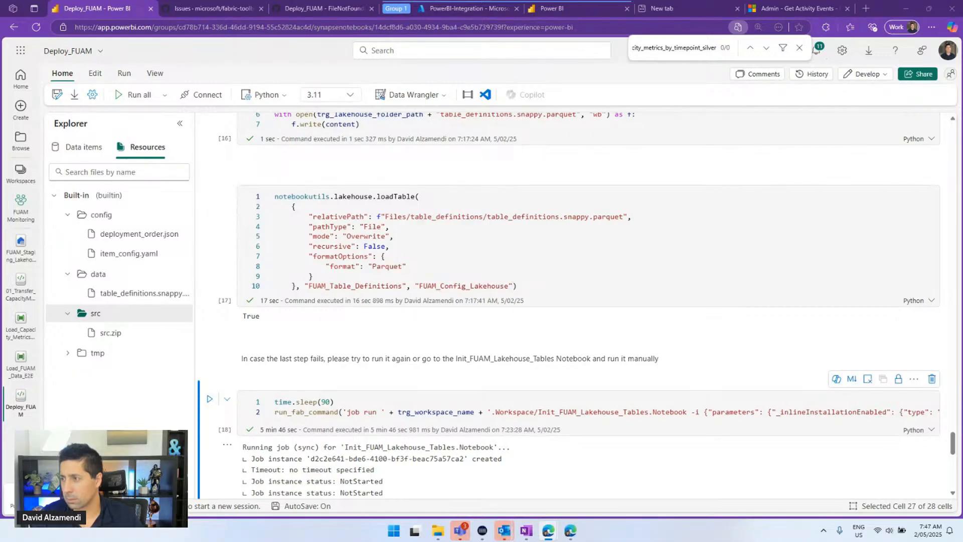
# Maximize the other FUAM workspace window and open FUAM_Staging_Lakehouse
pyautogui.moveTo(962, 107); pyautogui.dragTo(315, 108)
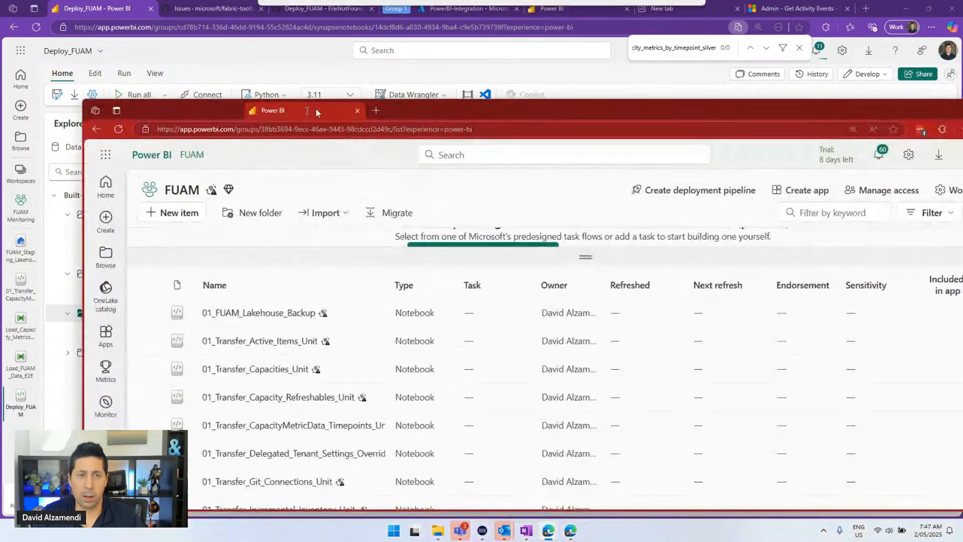
pyautogui.doubleClick(393, 104)
pyautogui.scroll(-15, 261, 289)
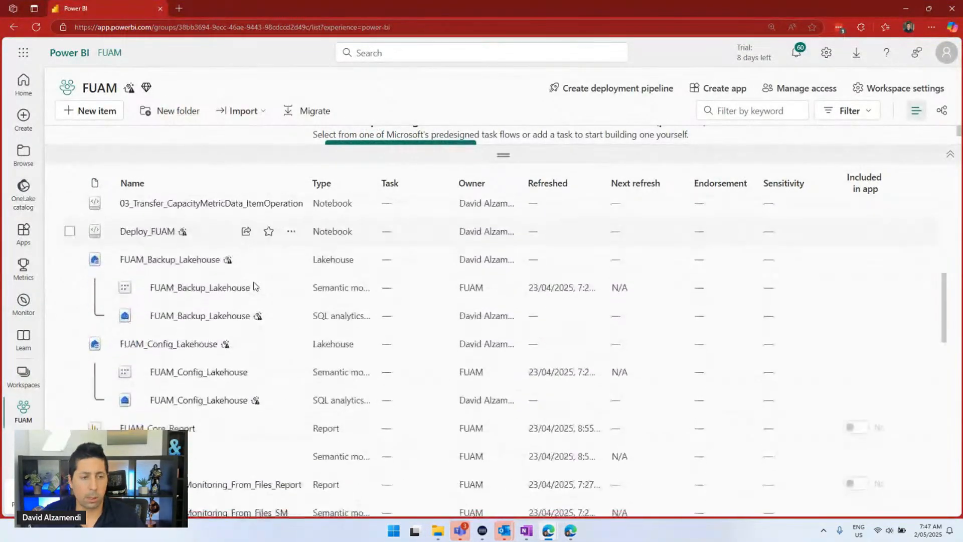
pyautogui.scroll(-4, 253, 275)
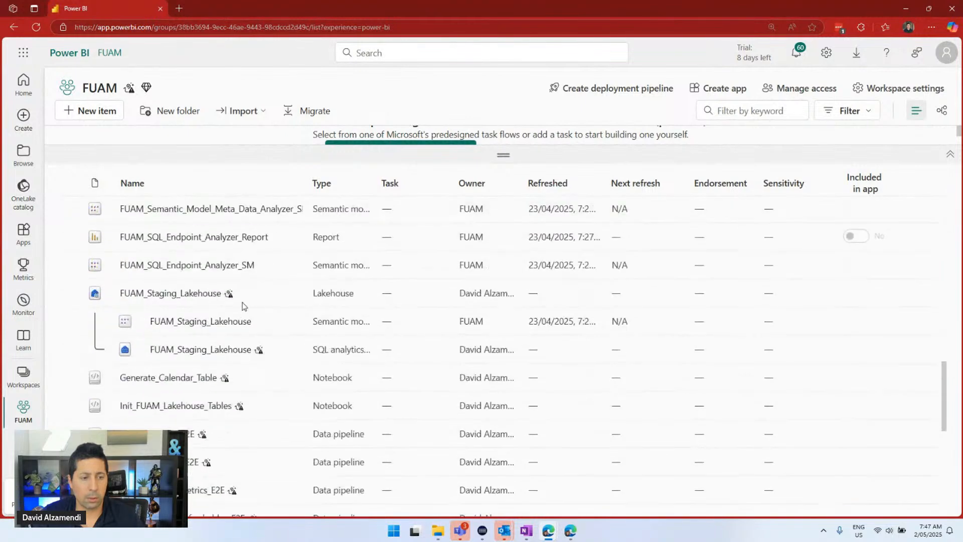
pyautogui.click(242, 294)
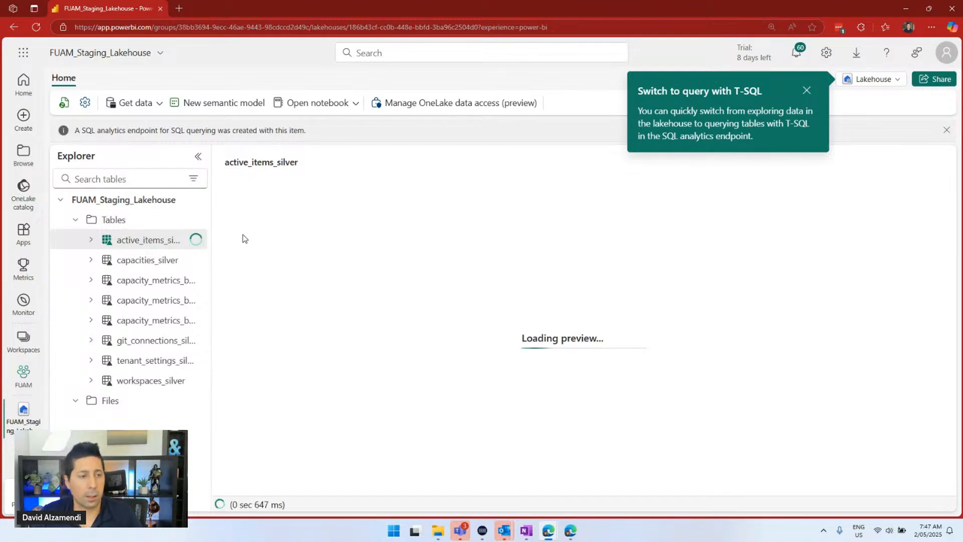
# Find capacity_metrics_by_timepoint_silver in the table list and expand its columns
pyautogui.moveTo(210, 244); pyautogui.dragTo(366, 251)
pyautogui.hotkey('ctrl', 'f')
pyautogui.write('capacity_metrics_by_timepoint_silver')
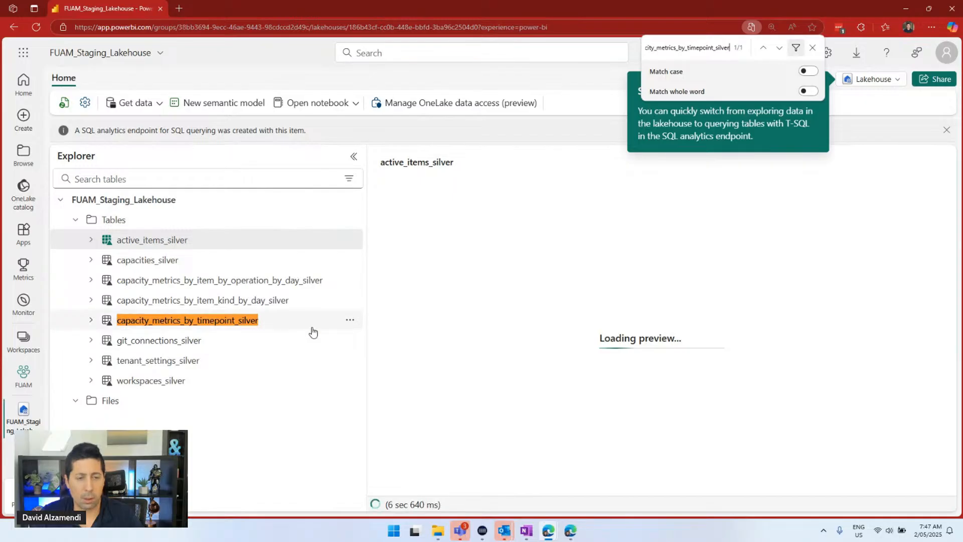
pyautogui.click(350, 322)
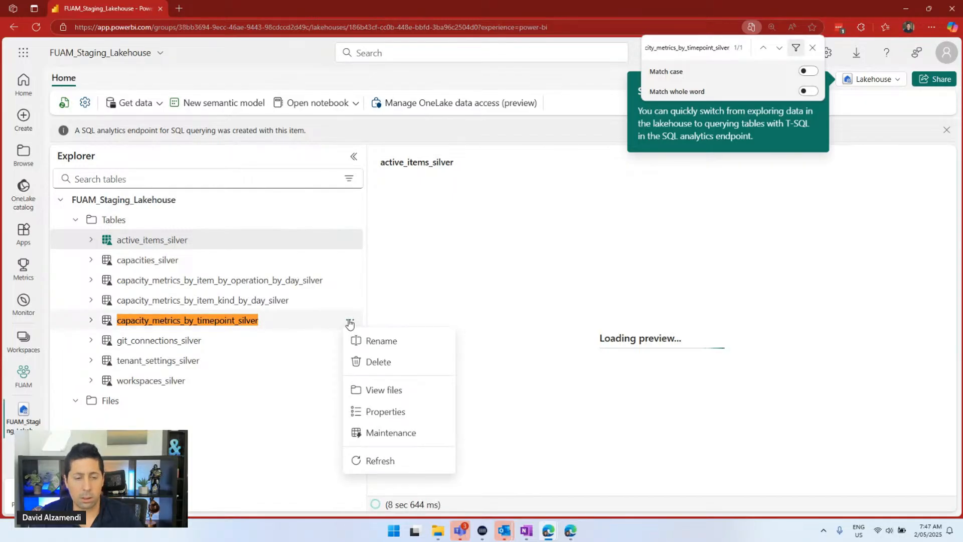
pyautogui.click(90, 320)
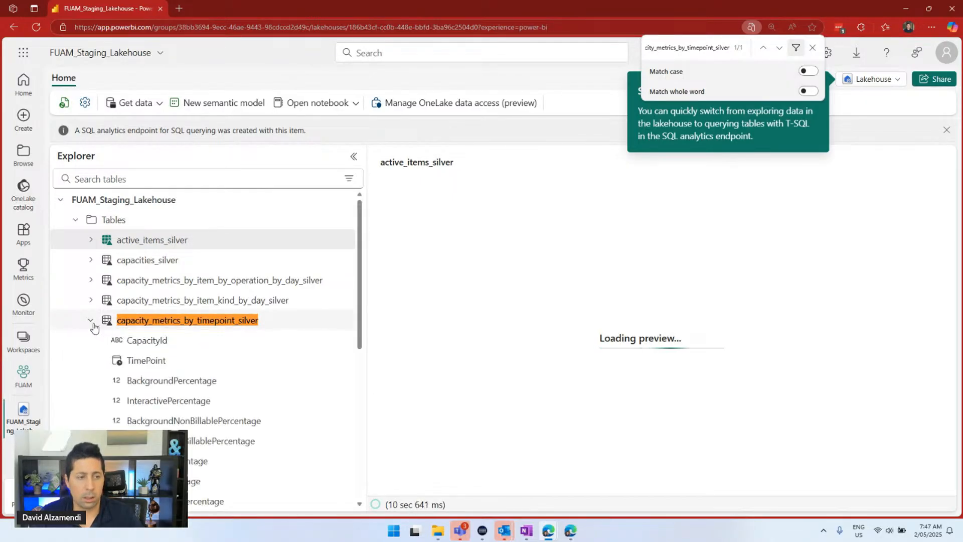
pyautogui.scroll(-2, 123, 321)
pyautogui.scroll(-4, 123, 321)
pyautogui.scroll(5, 123, 322)
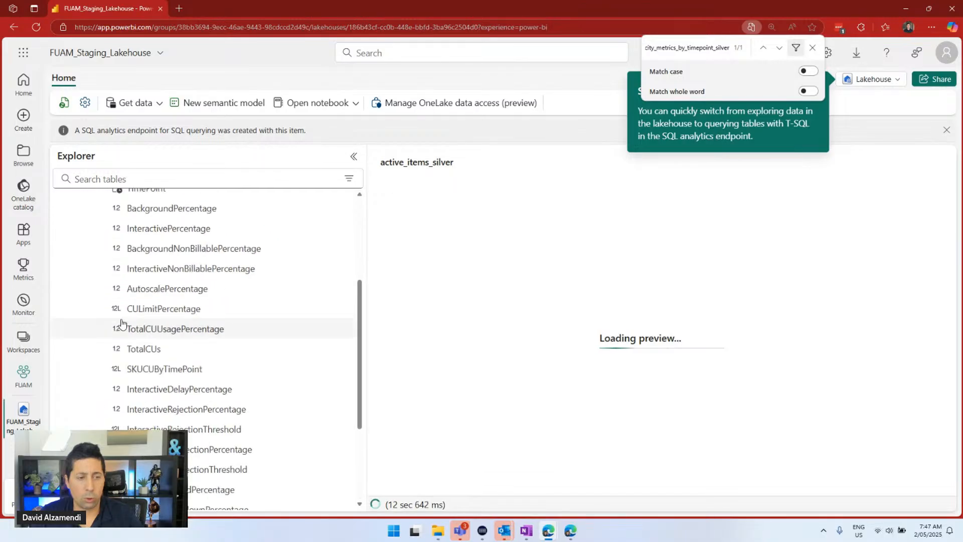
pyautogui.moveTo(432, 1); pyautogui.dragTo(962, 105)
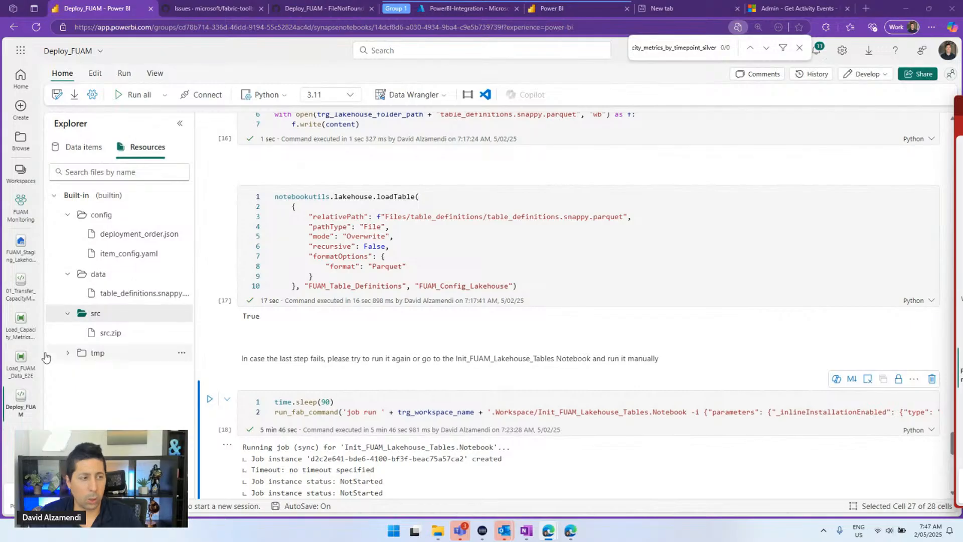
# Check Load_Capacity_Metrics_E2E parameters, then refresh the Load_FUAM_Data_E2E run statuses
pyautogui.click(21, 323)
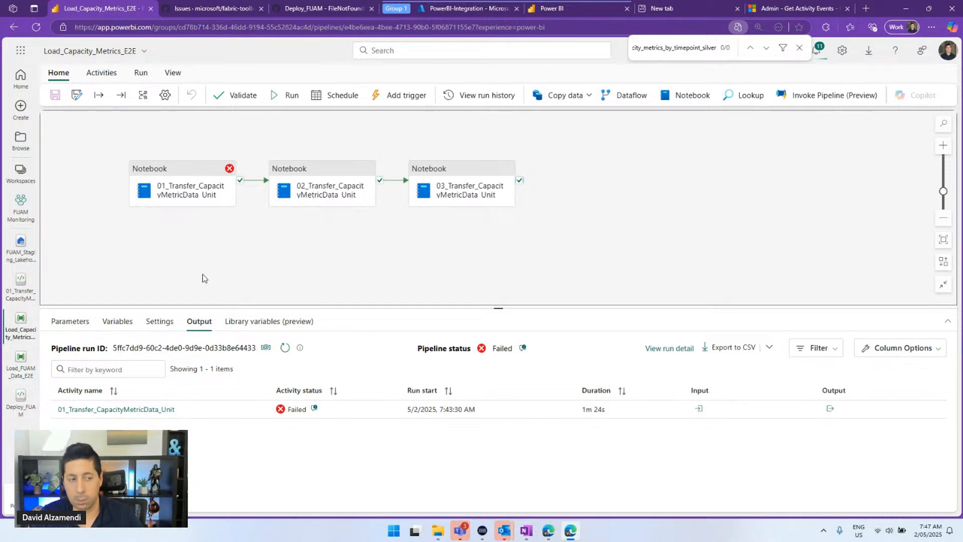
pyautogui.click(69, 324)
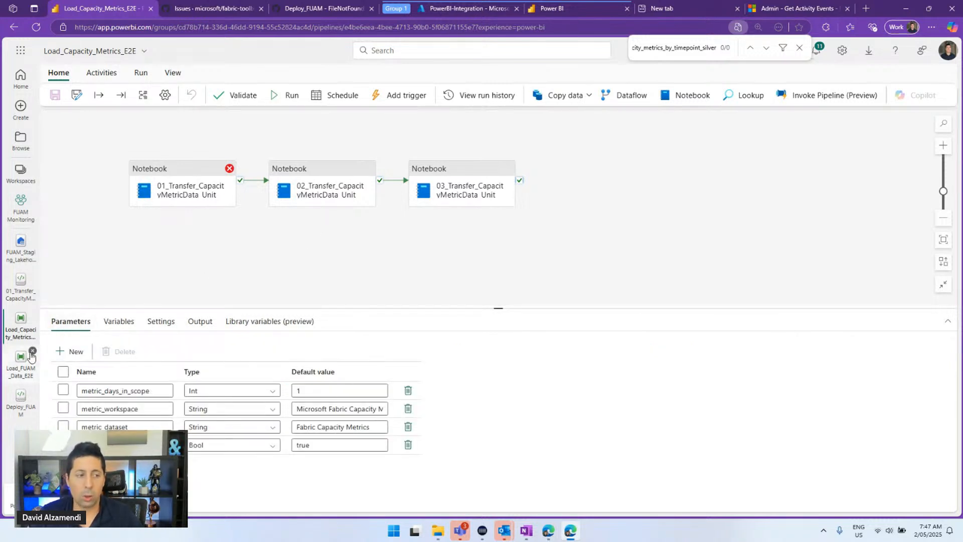
pyautogui.click(20, 373)
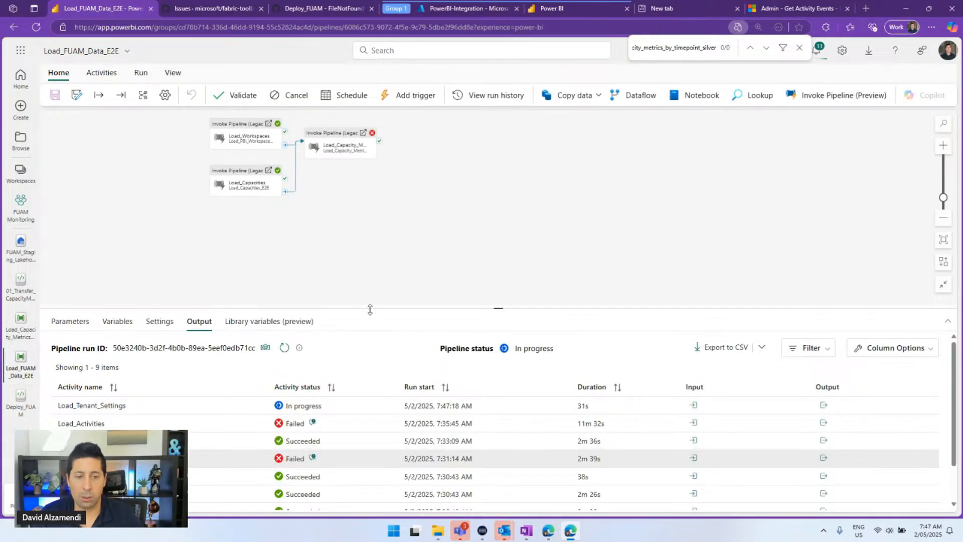
pyautogui.moveTo(369, 310); pyautogui.dragTo(411, 206)
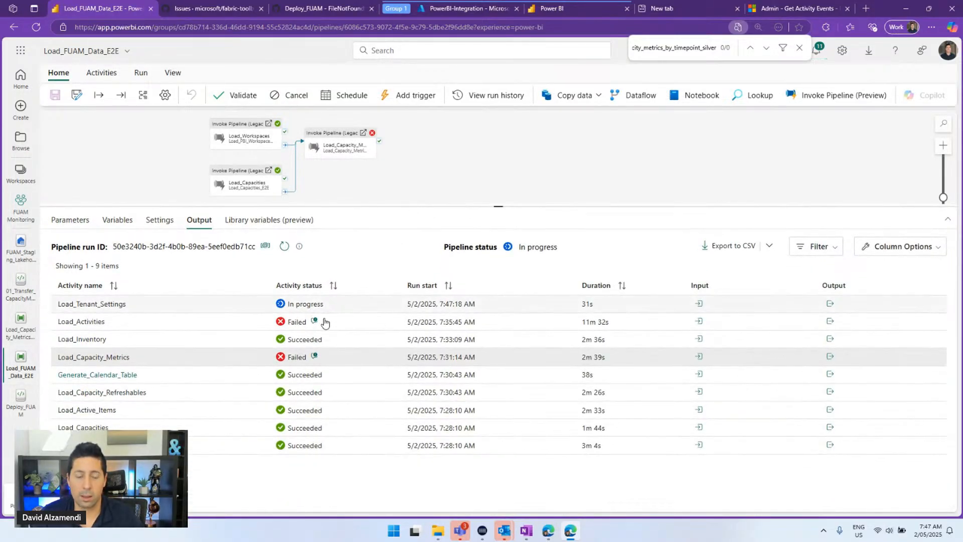
pyautogui.click(285, 247)
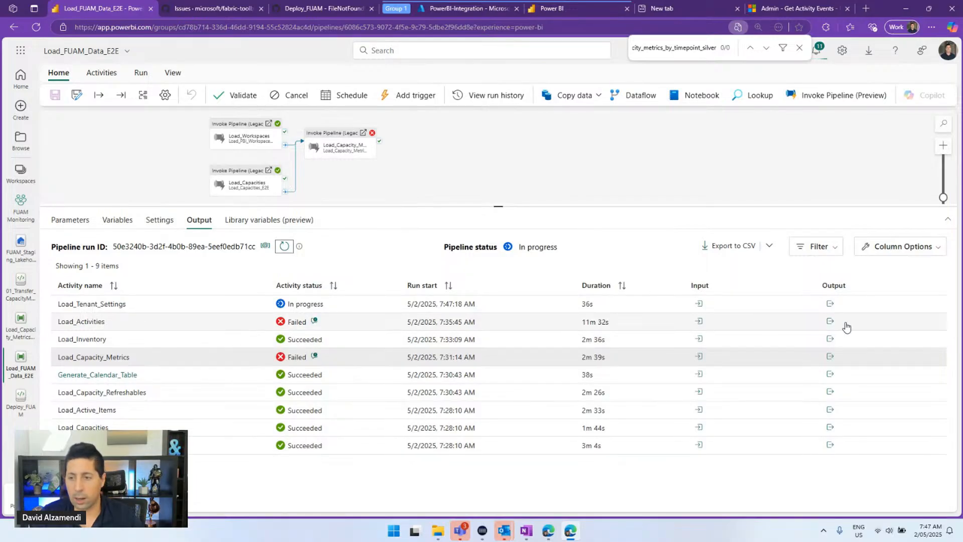
# Follow the failed Load_Activities run into Load_Activities_E2E and review its 148 activity runs
pyautogui.click(830, 322)
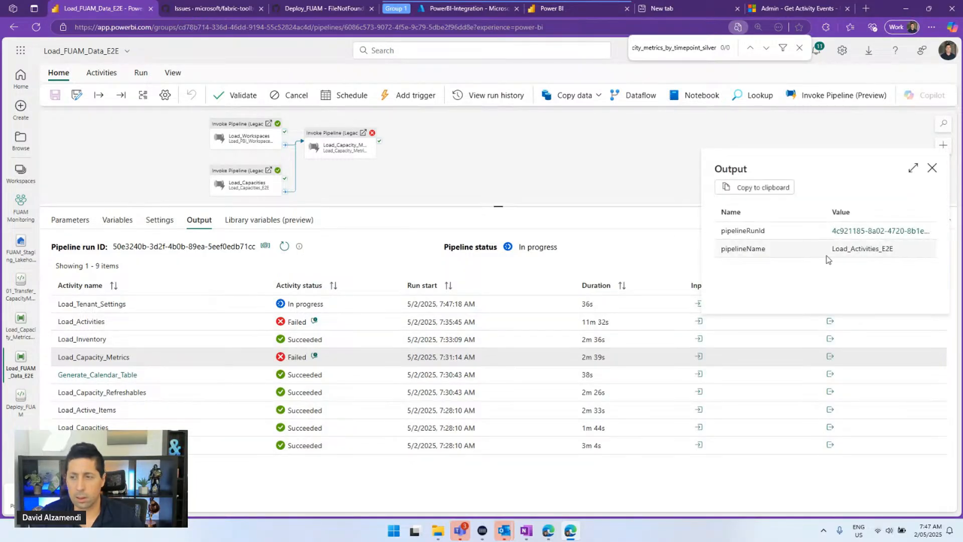
pyautogui.click(847, 231)
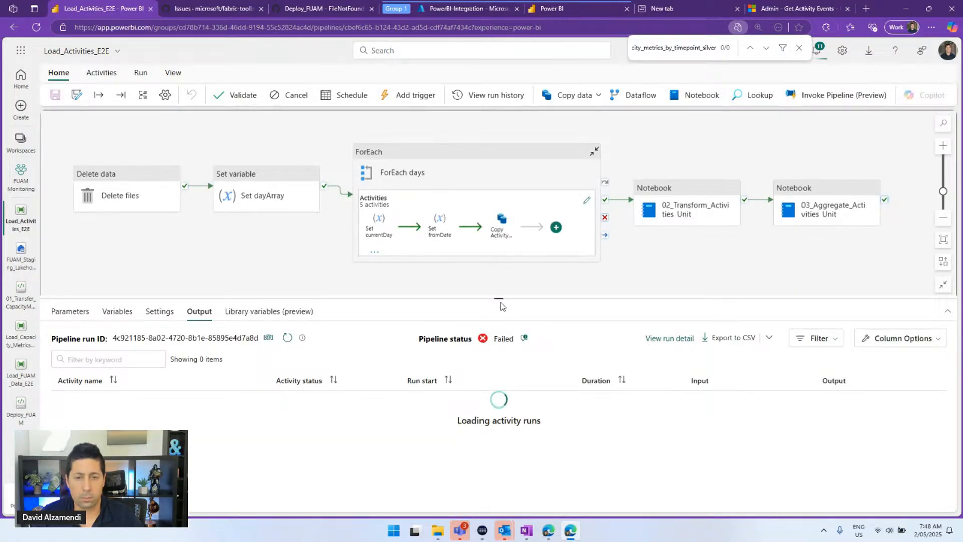
pyautogui.moveTo(501, 301); pyautogui.dragTo(502, 190)
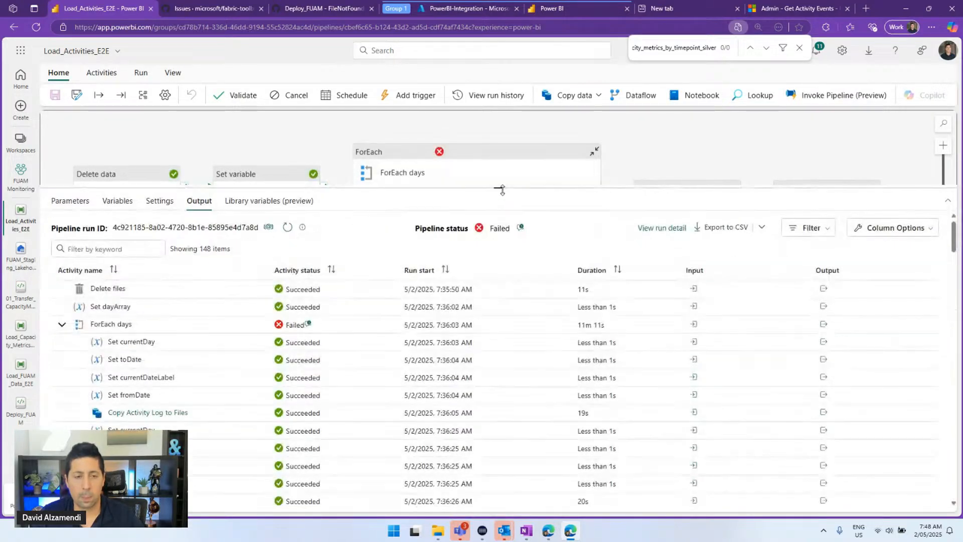
pyautogui.scroll(-10, 269, 348)
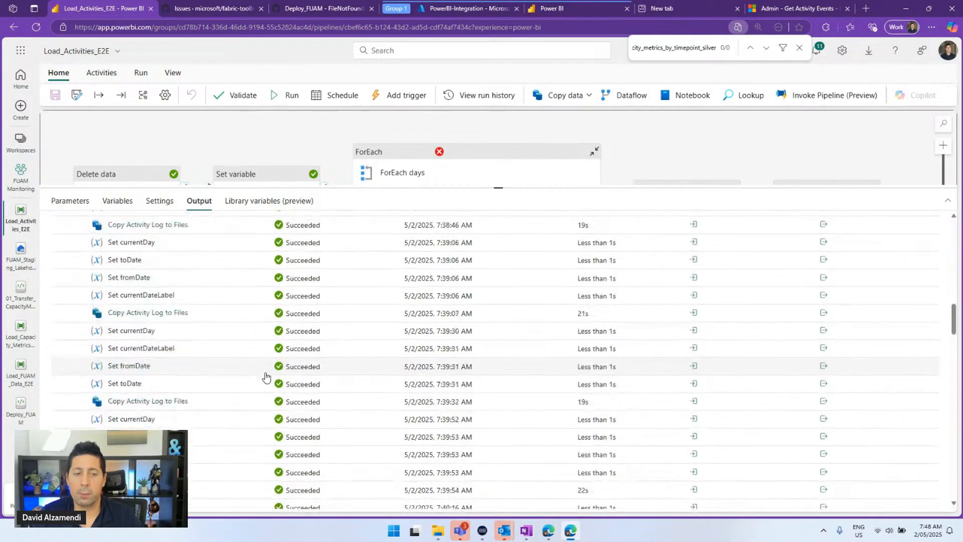
pyautogui.scroll(-6, 265, 376)
pyautogui.scroll(12, 263, 373)
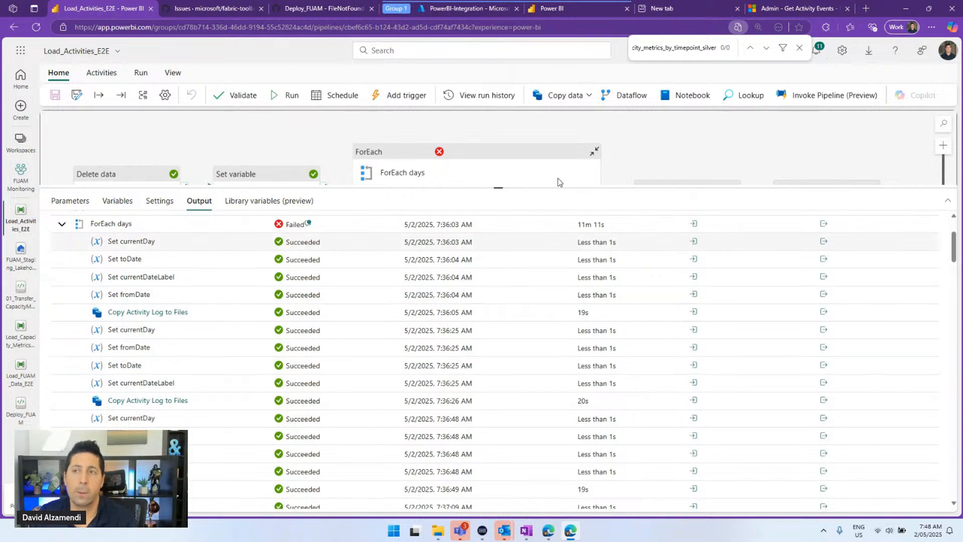
pyautogui.click(802, 8)
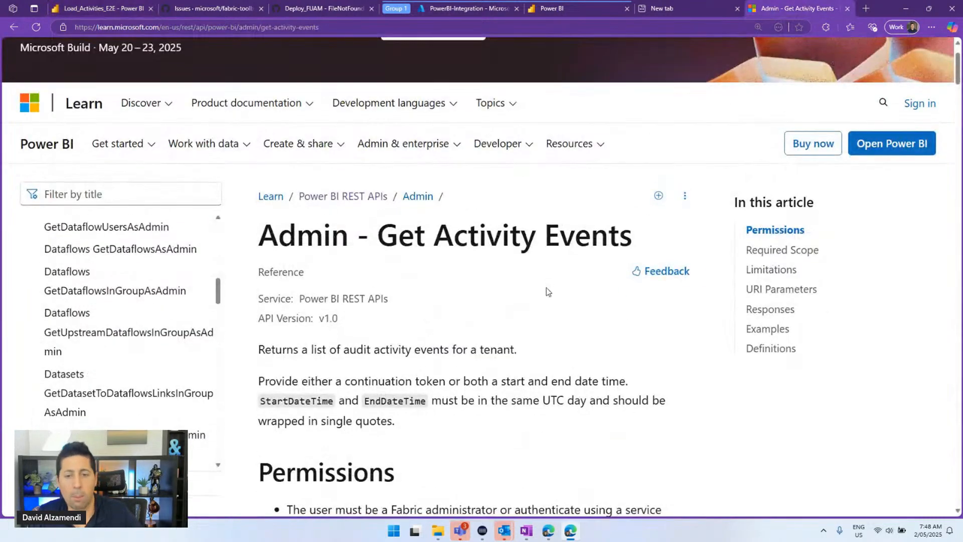
# Search the Get Activity Events reference for 'days', review its parameters and examples, then close it
pyautogui.scroll(-3, 546, 281)
pyautogui.hotkey('ctrl', 'f')
pyautogui.write('days')
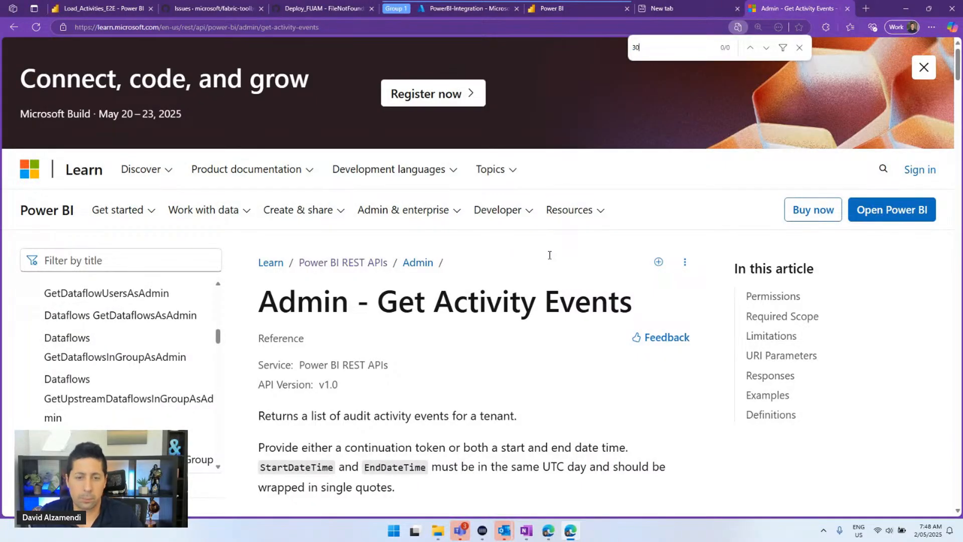
pyautogui.scroll(-20, 549, 255)
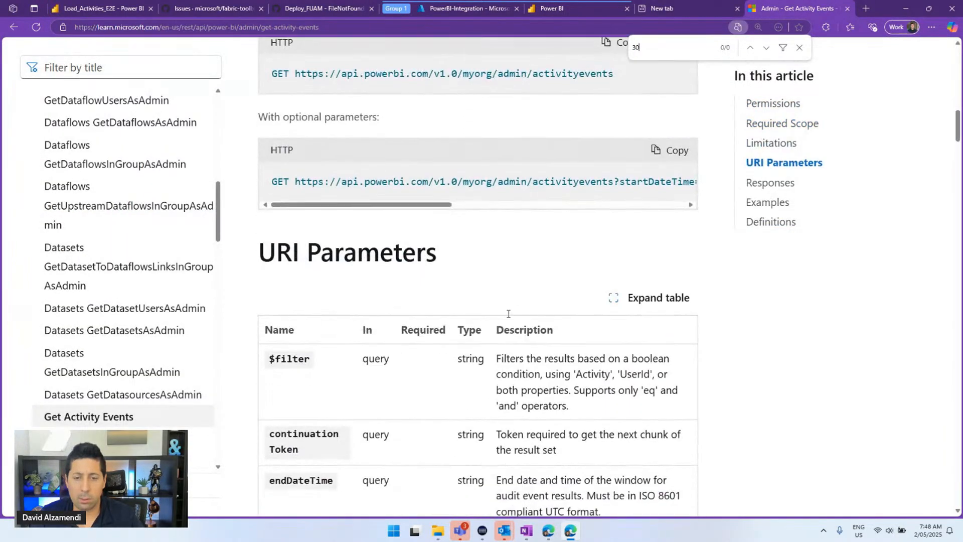
pyautogui.scroll(-15, 508, 313)
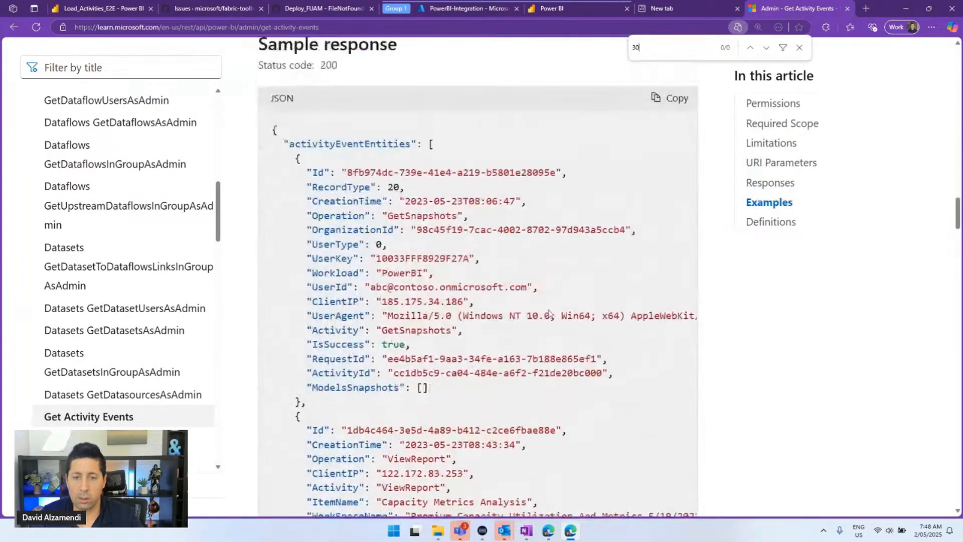
pyautogui.scroll(8, 549, 313)
pyautogui.click(848, 8)
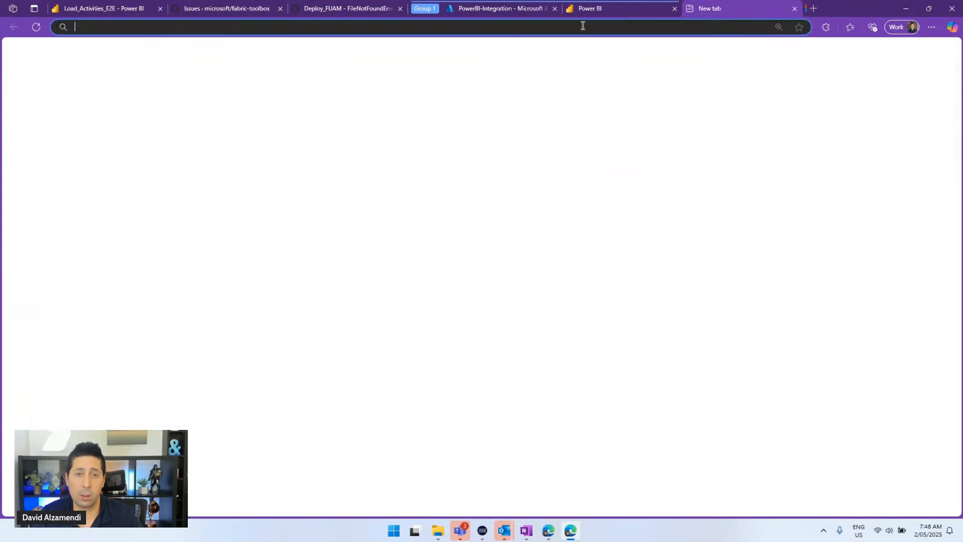
pyautogui.click(588, 11)
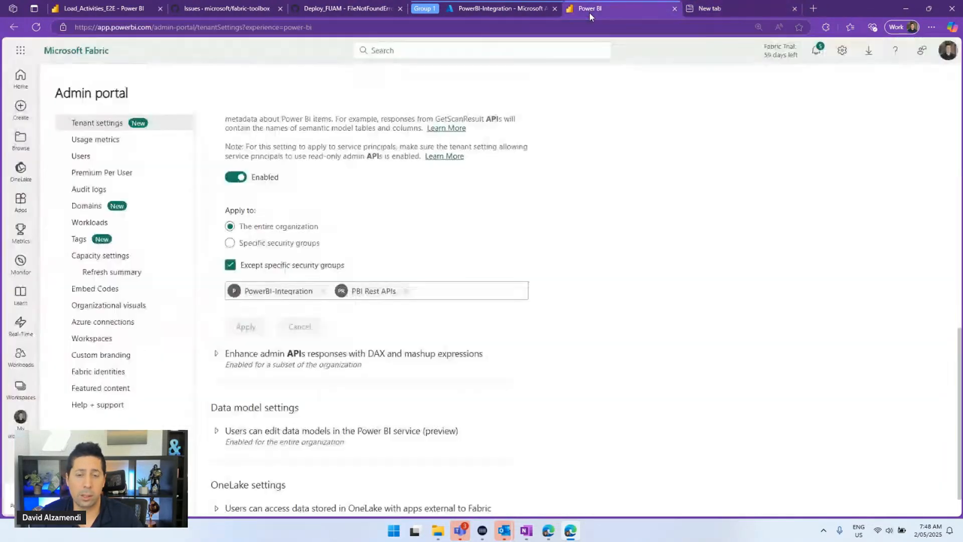
# Sort the Load_Activities_E2E activity runs by status with failures first
pyautogui.click(145, 8)
pyautogui.scroll(-5, 298, 308)
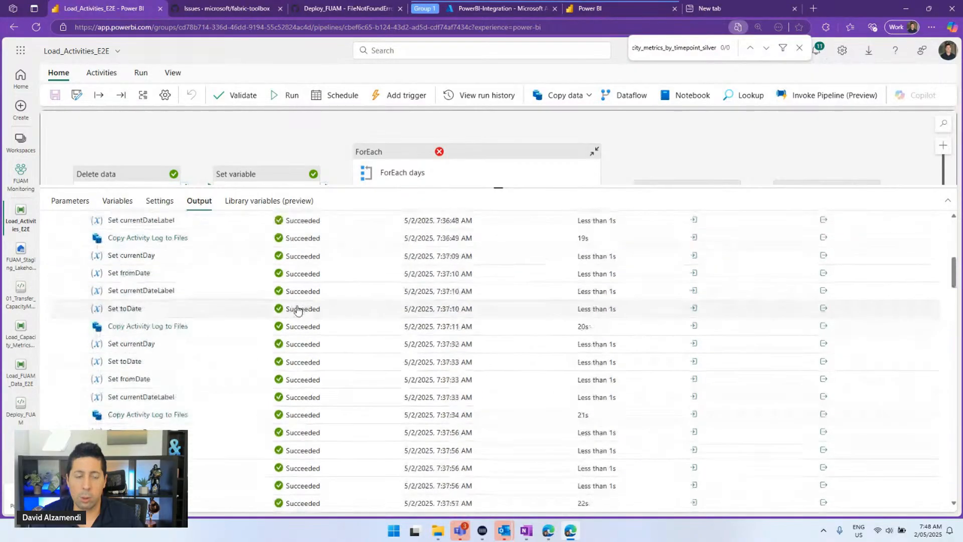
pyautogui.scroll(6, 297, 308)
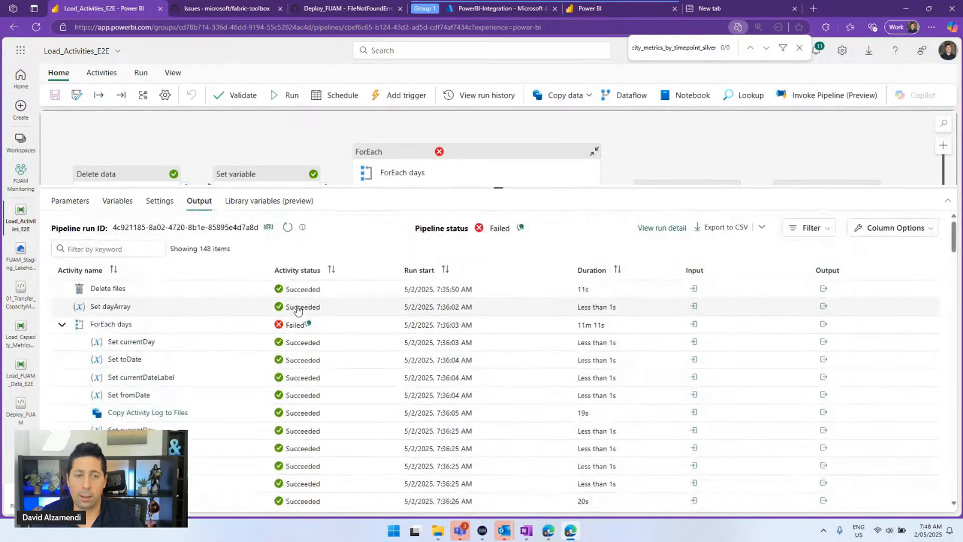
pyautogui.click(306, 271)
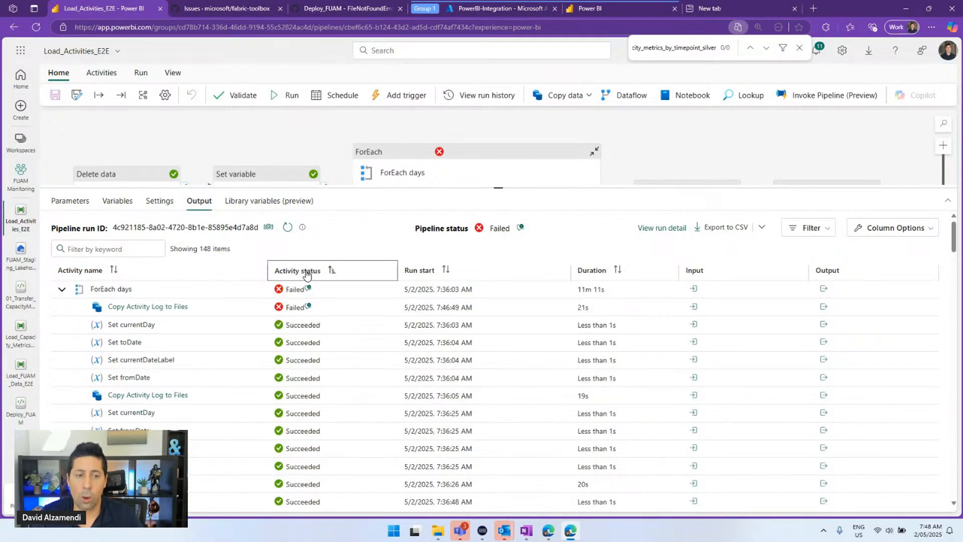
# Inspect the startDateTime and endDateTime range in the failed Copy Activity Log to Files input
pyautogui.click(693, 307)
pyautogui.click(776, 153)
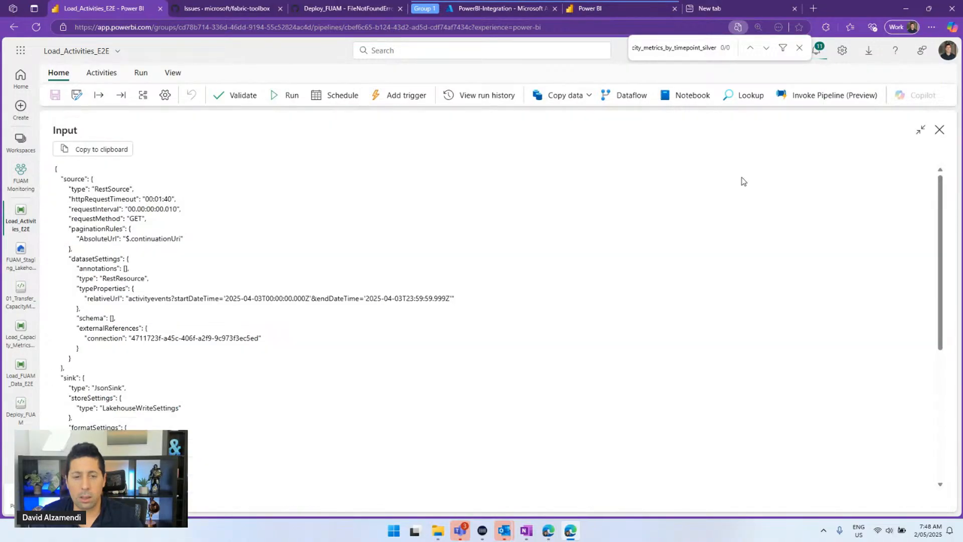
pyautogui.moveTo(217, 298); pyautogui.dragTo(484, 303)
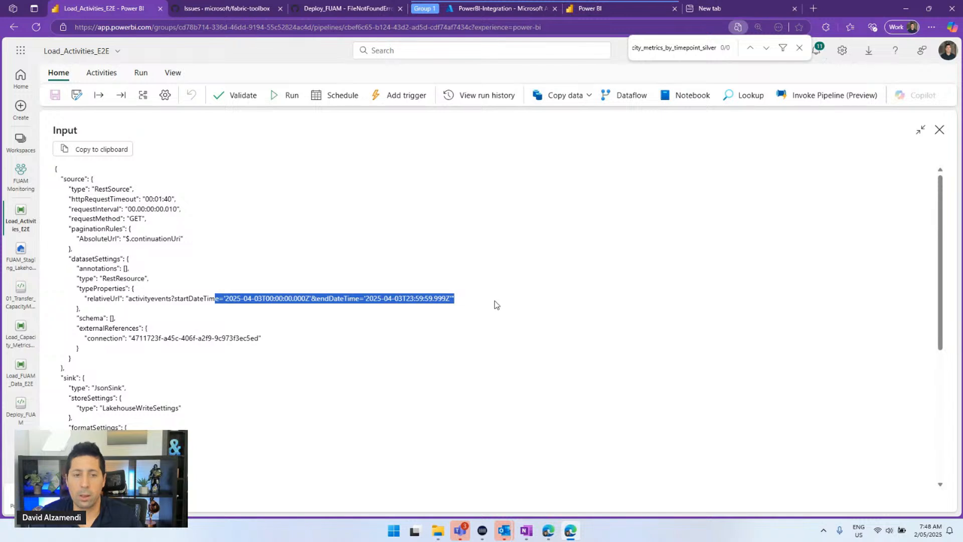
pyautogui.click(939, 130)
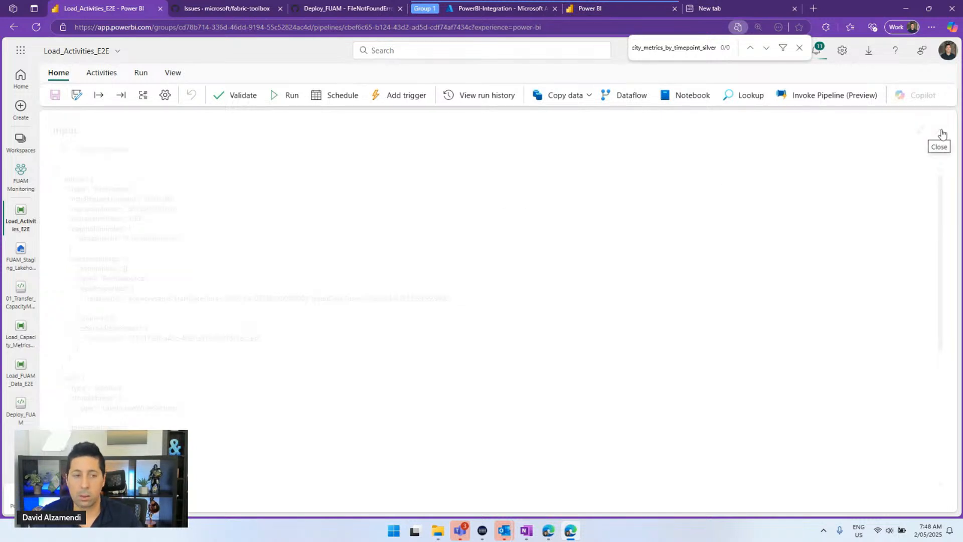
pyautogui.moveTo(245, 159); pyautogui.dragTo(267, 144)
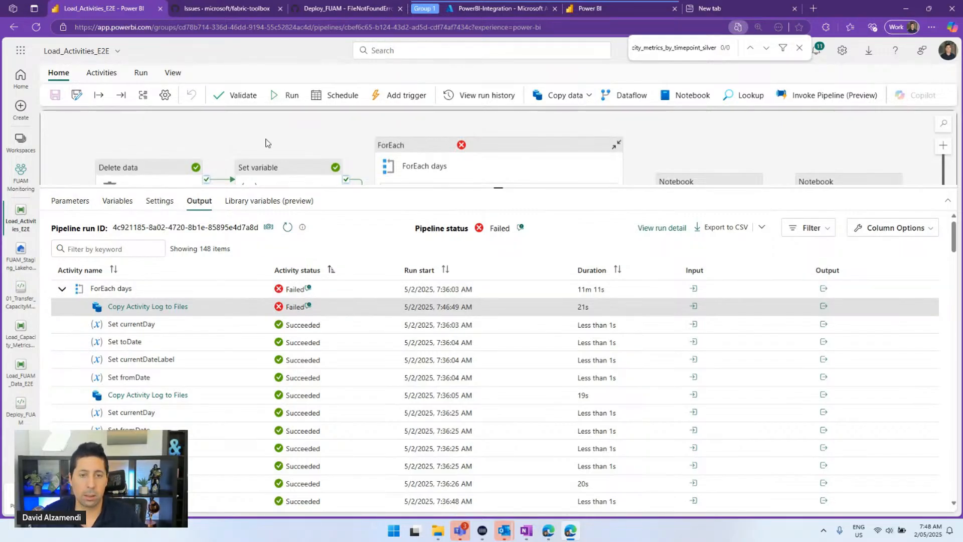
pyautogui.moveTo(267, 142); pyautogui.dragTo(234, 135)
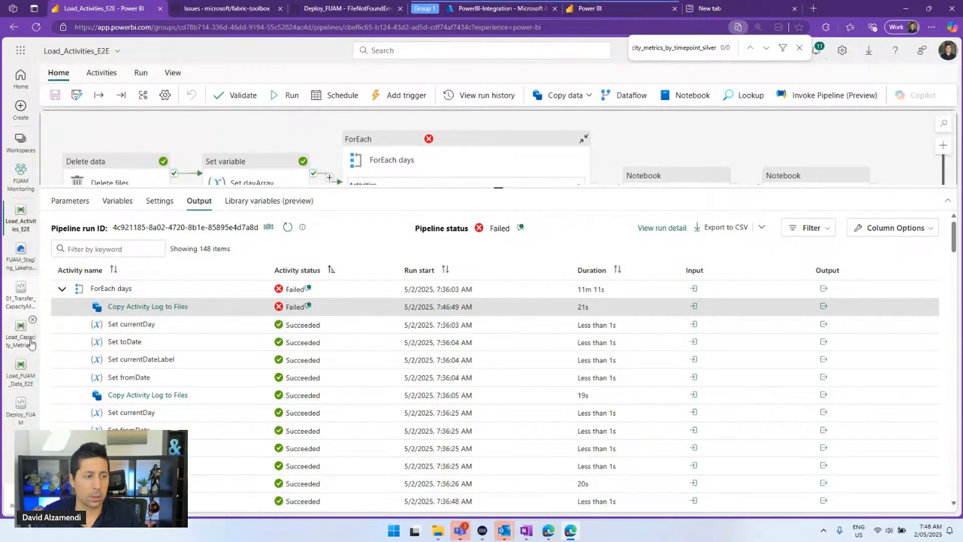
pyautogui.click(18, 370)
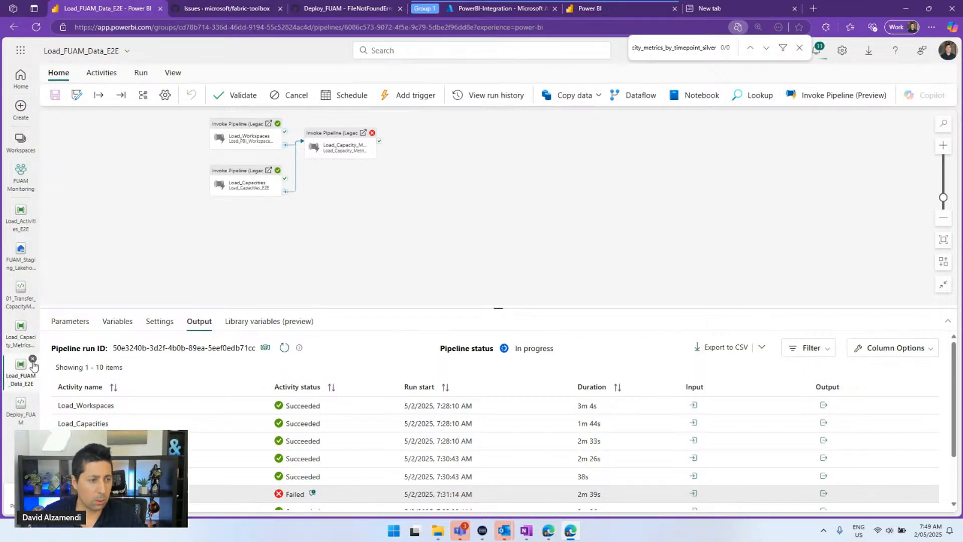
pyautogui.moveTo(206, 264); pyautogui.dragTo(246, 296)
pyautogui.moveTo(190, 215); pyautogui.dragTo(171, 250)
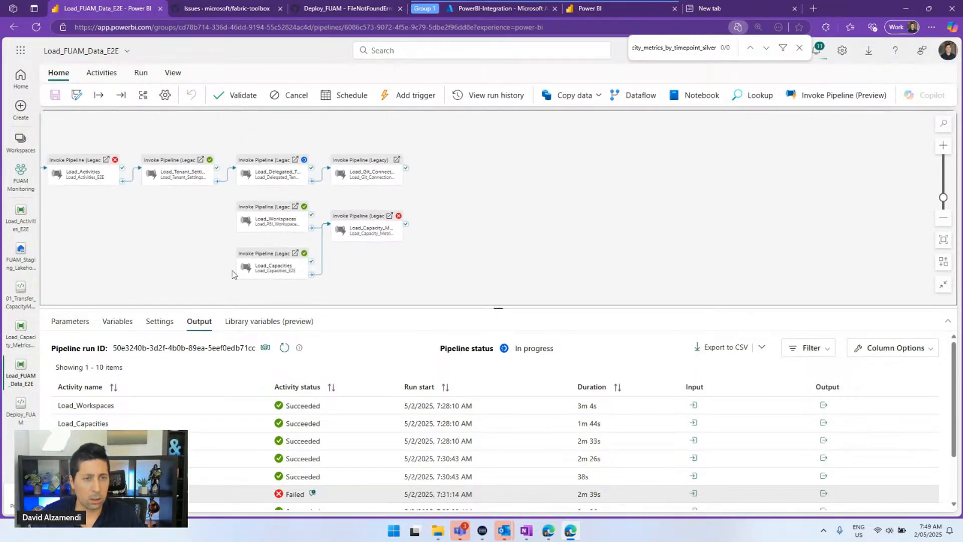
pyautogui.click(284, 349)
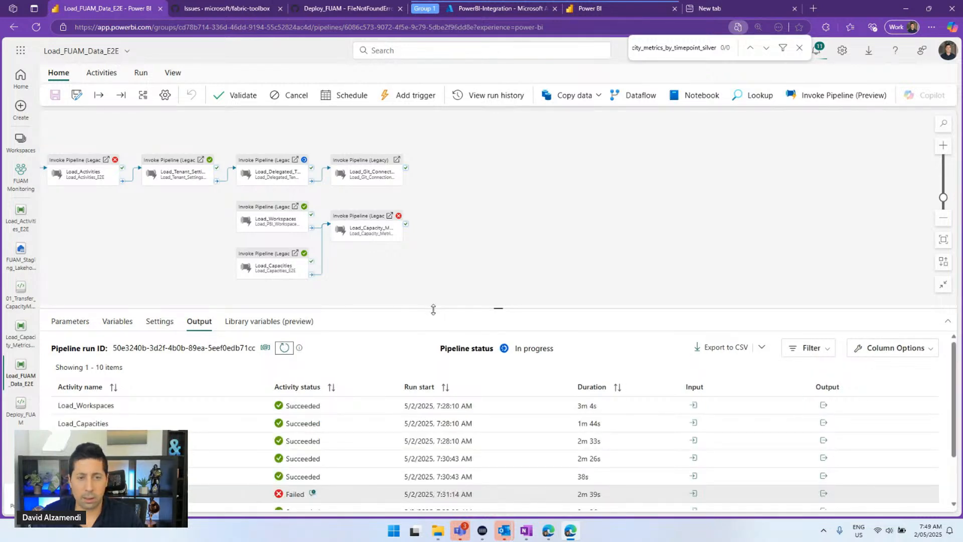
pyautogui.moveTo(433, 309); pyautogui.dragTo(433, 150)
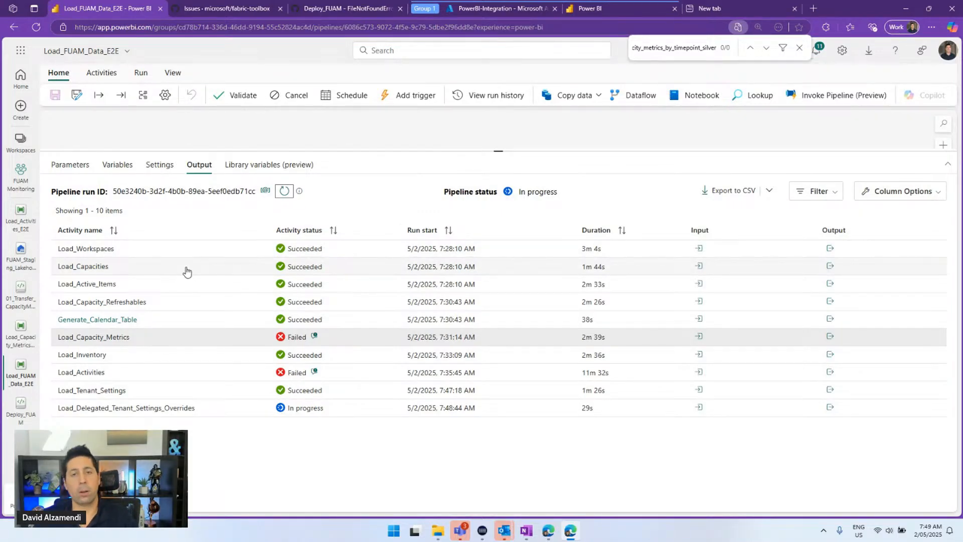
pyautogui.moveTo(499, 152); pyautogui.dragTo(351, 332)
pyautogui.scroll(5, 209, 185)
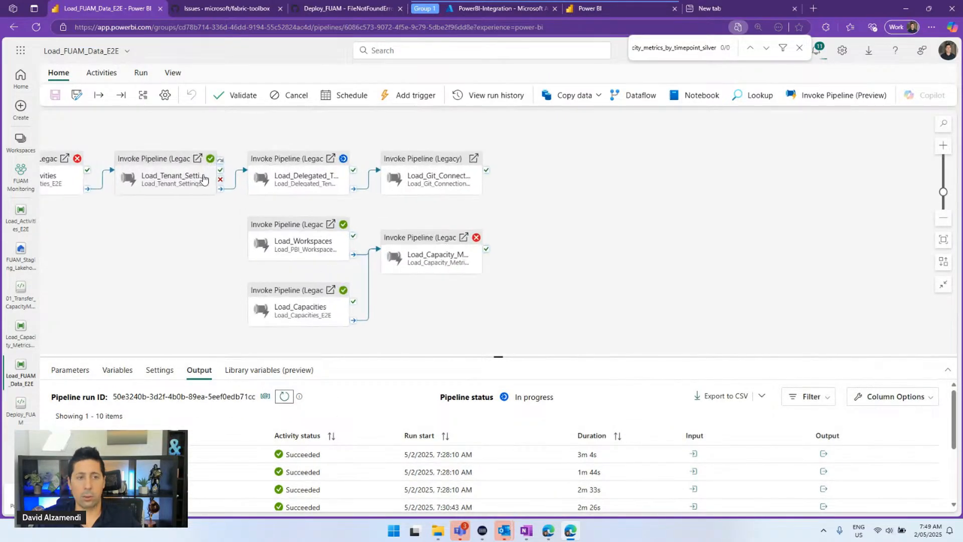
pyautogui.scroll(5, 209, 185)
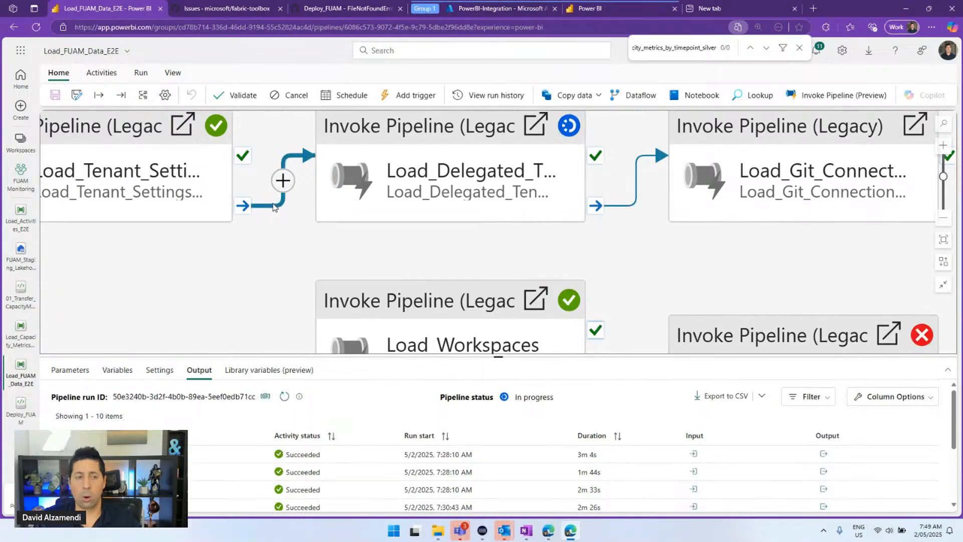
pyautogui.scroll(2, 268, 219)
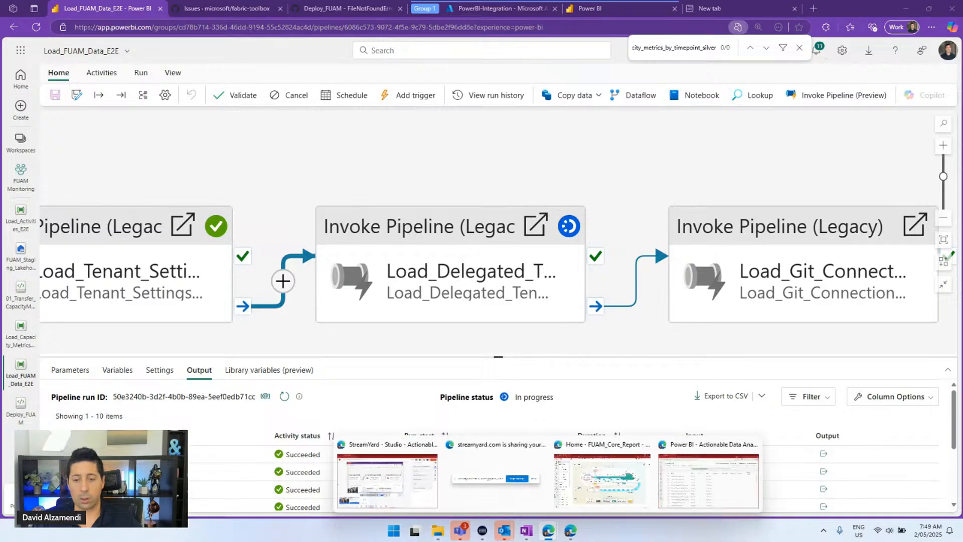
pyautogui.moveTo(547, 535)
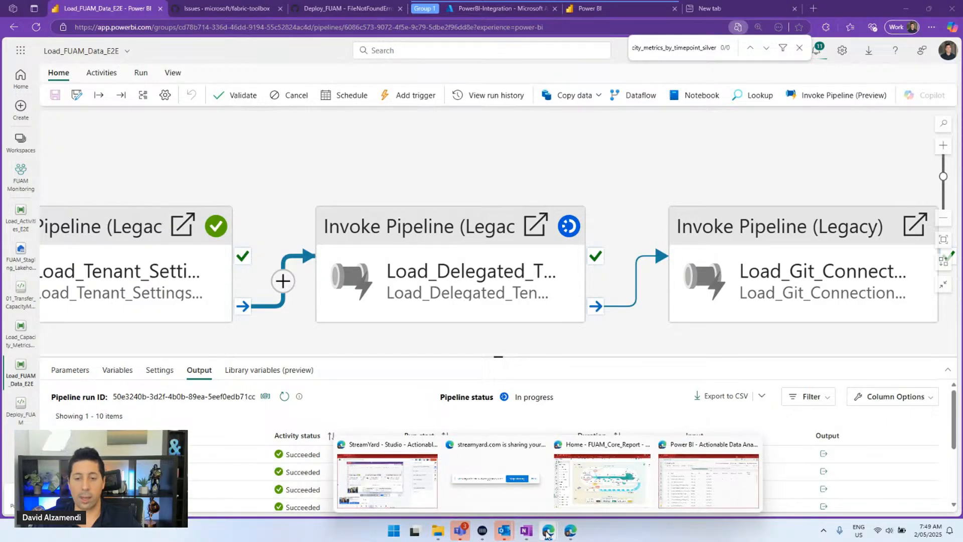
pyautogui.click(604, 481)
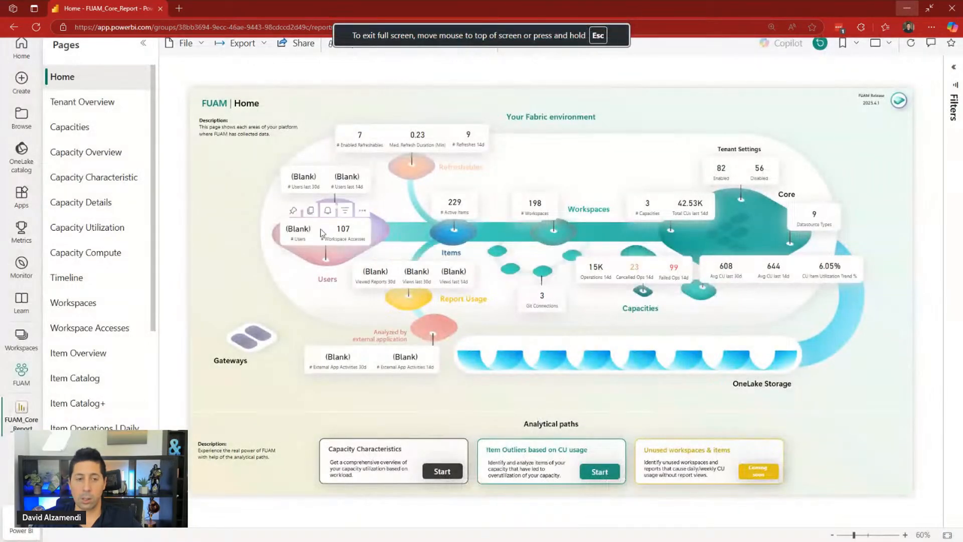
# View the Capacities, Workspaces and Item Overview pages of FUAM_Core_Report
pyautogui.scroll(1, 384, 239)
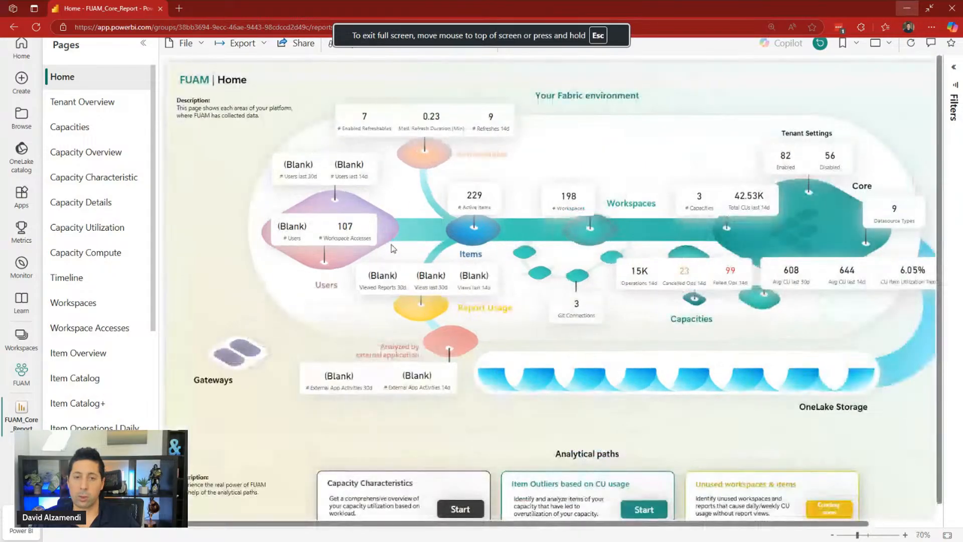
pyautogui.scroll(1, 402, 245)
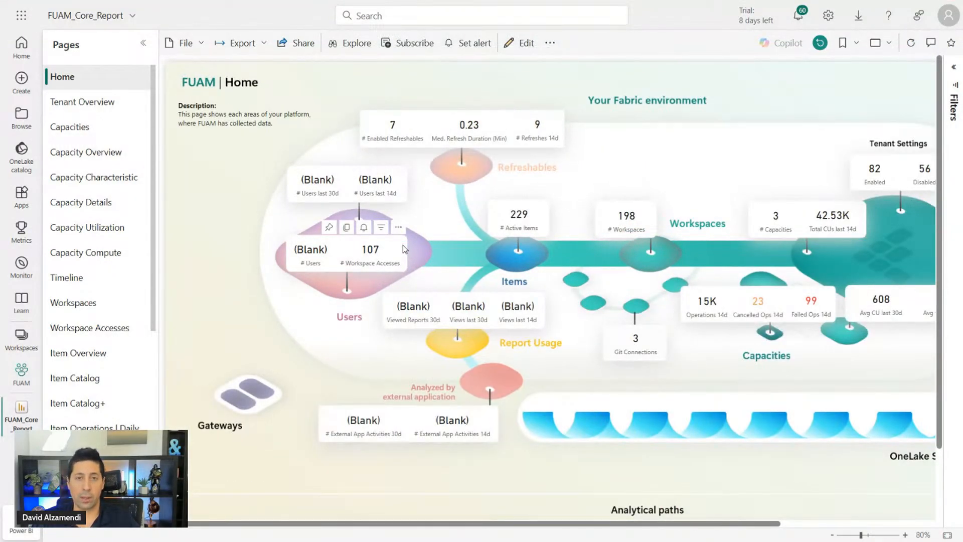
pyautogui.click(113, 128)
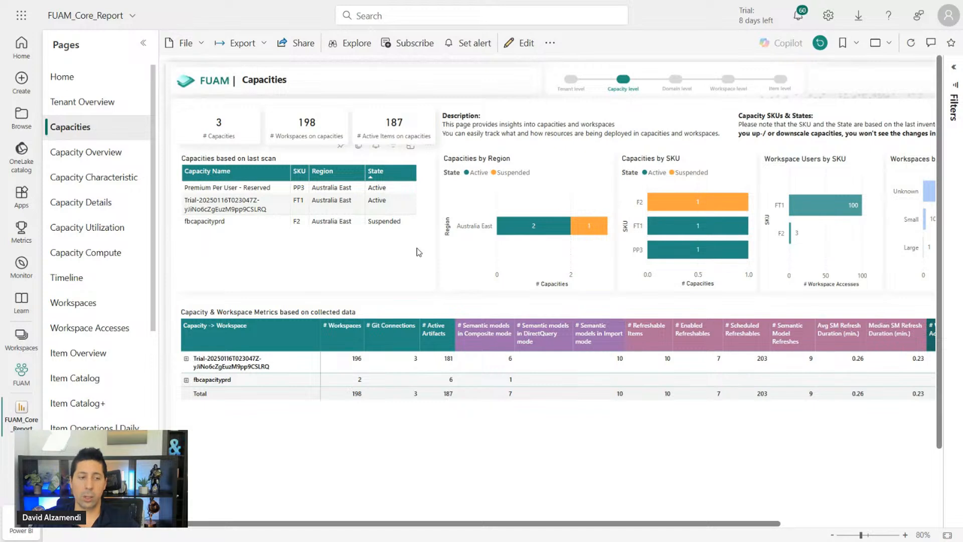
pyautogui.click(79, 302)
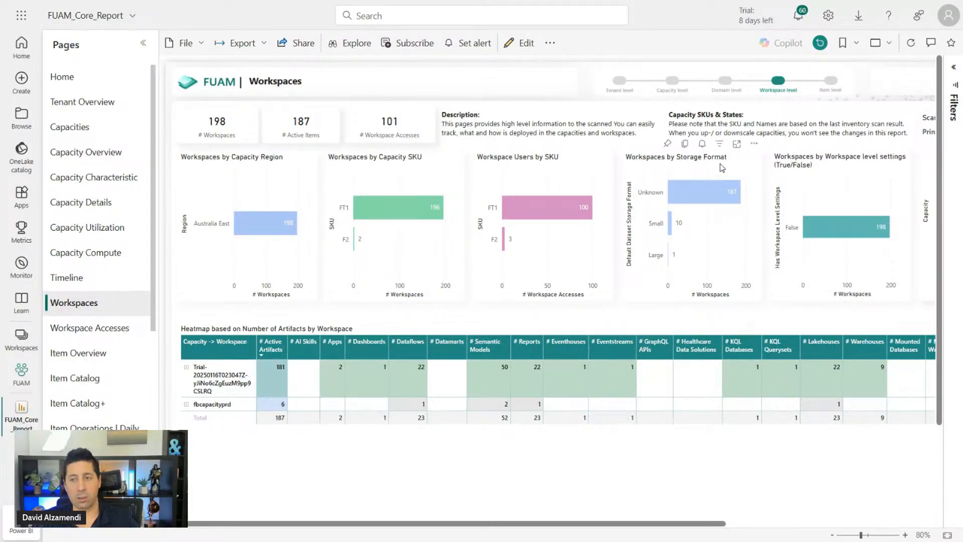
pyautogui.scroll(-1, 117, 262)
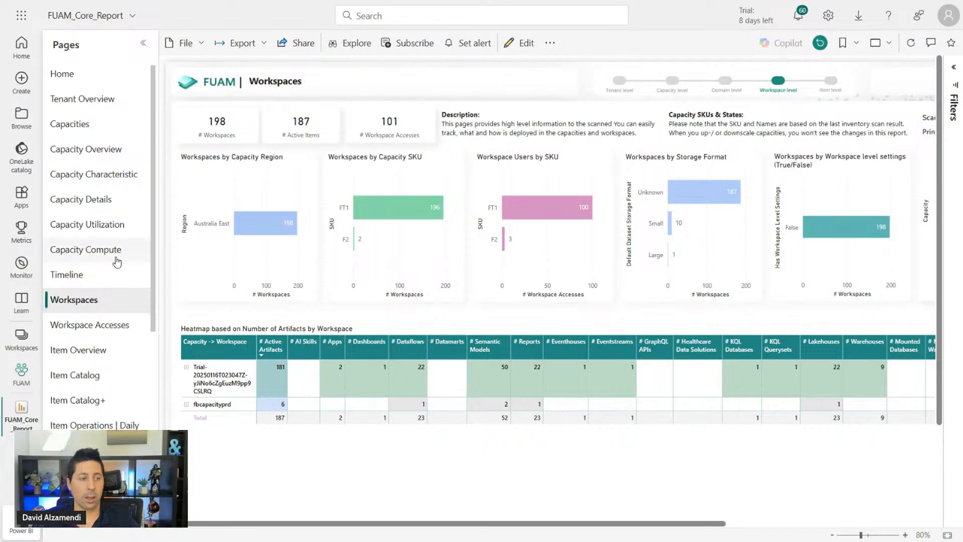
pyautogui.scroll(-2, 117, 263)
pyautogui.click(107, 254)
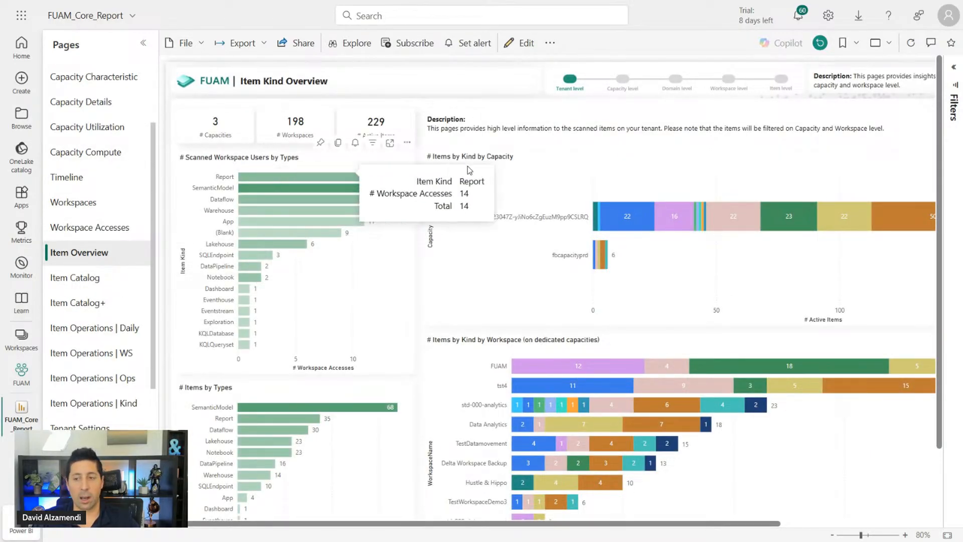
# Filter the page to the Data Warehouse Dev workspace and then remove that filter
pyautogui.click(952, 67)
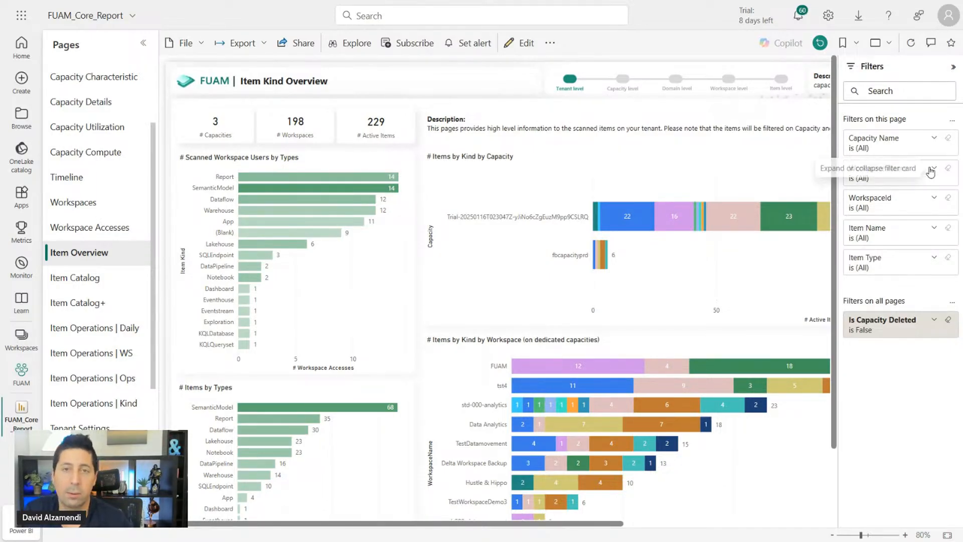
pyautogui.click(930, 171)
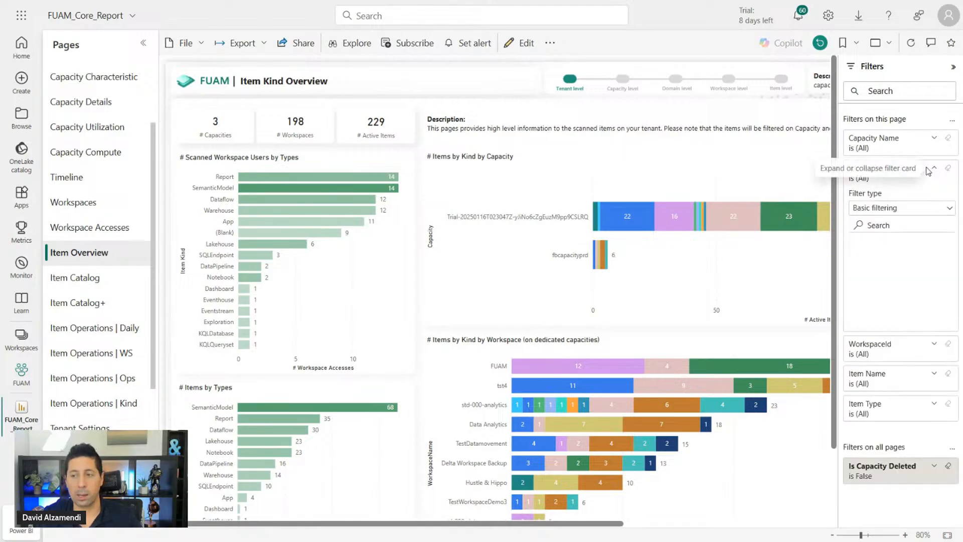
pyautogui.click(897, 288)
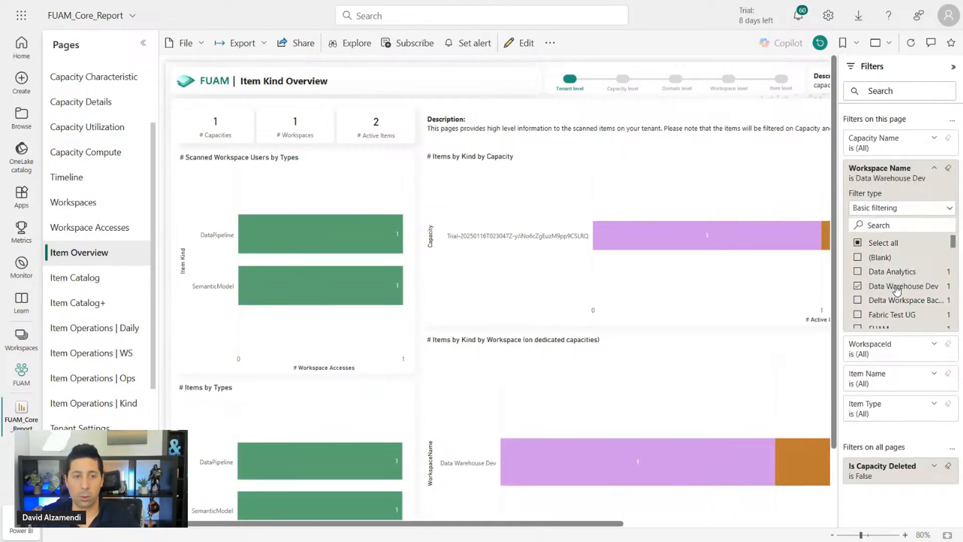
pyautogui.click(897, 285)
pyautogui.click(934, 167)
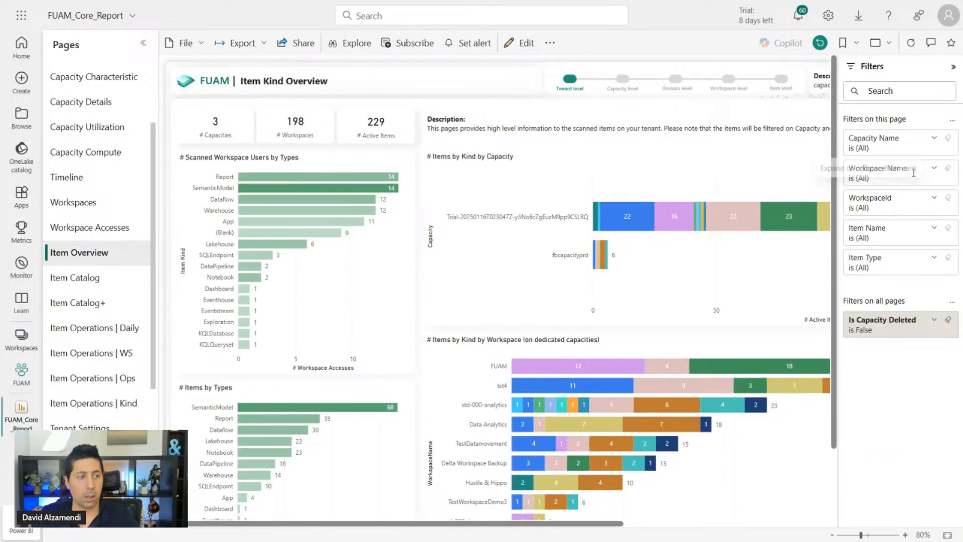
# Open the Tenant Settings page and scroll the 23/04/2025 vs 28/04/2025 snapshot matrix
pyautogui.scroll(-3, 74, 236)
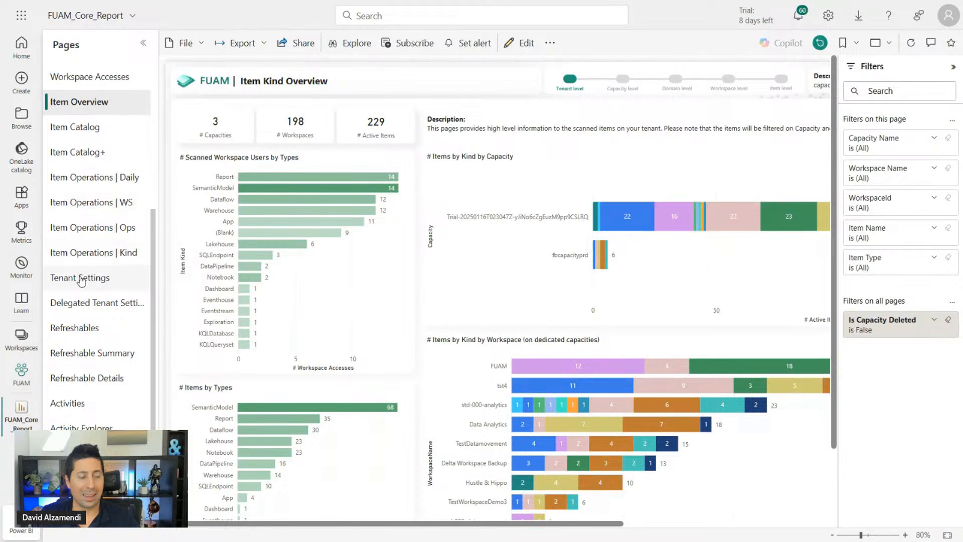
pyautogui.click(81, 279)
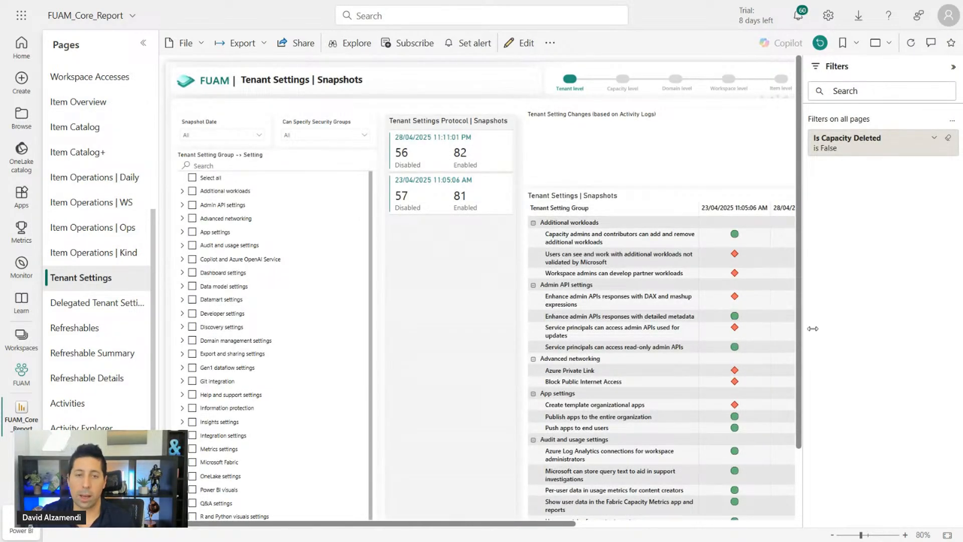
pyautogui.moveTo(812, 328); pyautogui.dragTo(846, 326)
pyautogui.moveTo(584, 524); pyautogui.dragTo(702, 524)
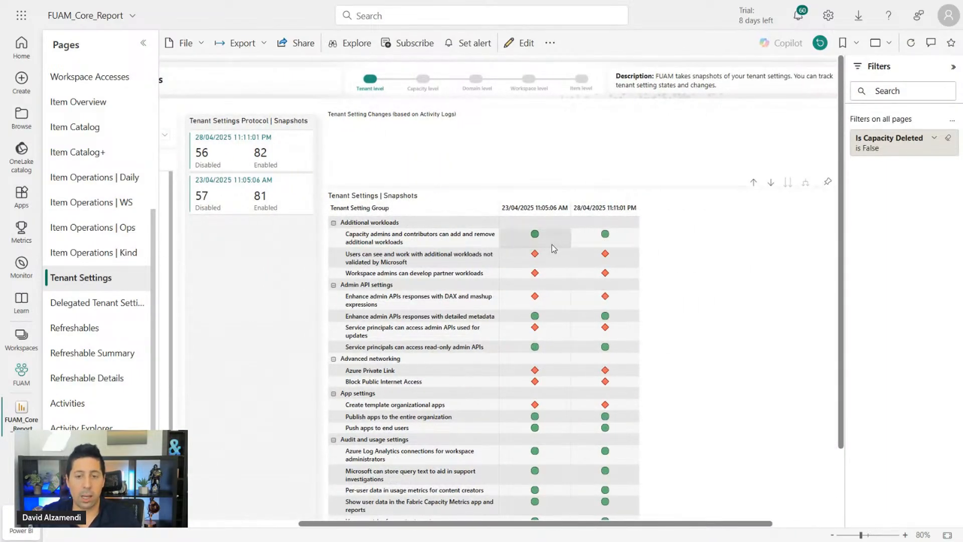
pyautogui.scroll(-6, 553, 244)
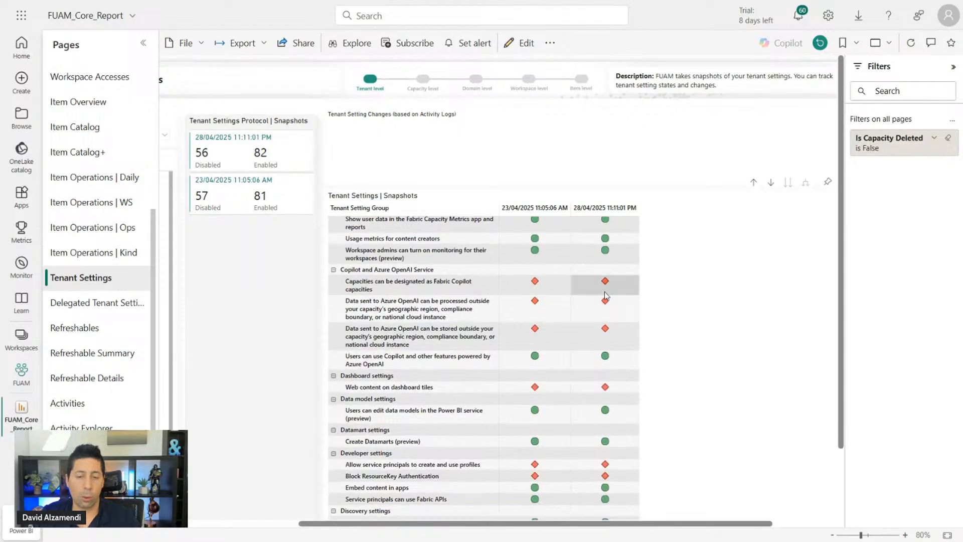
pyautogui.scroll(-20, 603, 290)
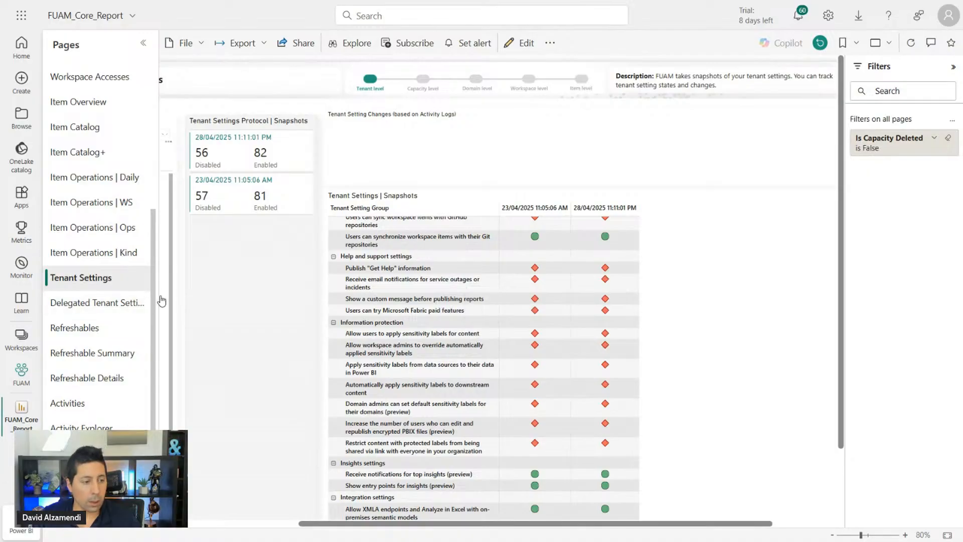
pyautogui.scroll(-3, 145, 312)
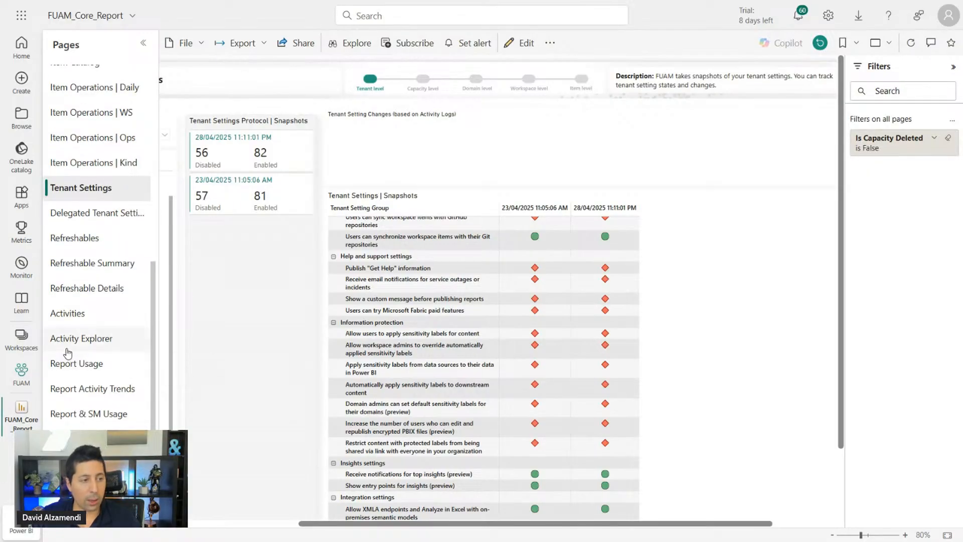
pyautogui.click(72, 314)
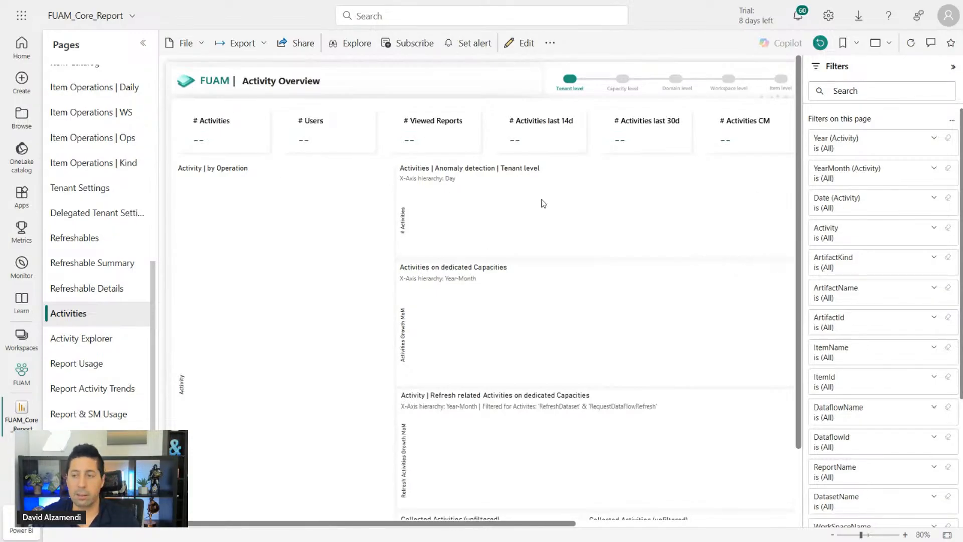
# Scroll the empty Activities and Best Practice Analyzer pages, then go back to the FUAM workspace
pyautogui.scroll(-3, 430, 290)
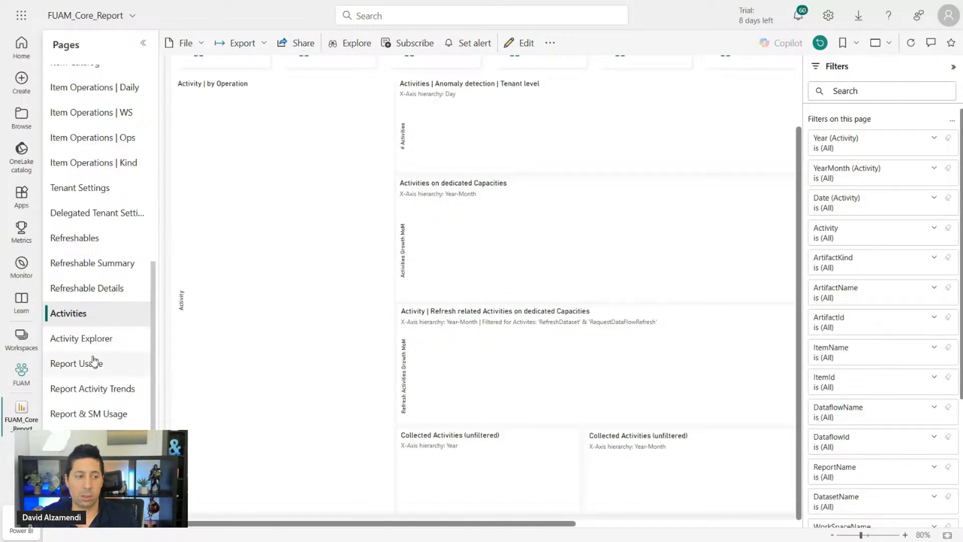
pyautogui.click(70, 369)
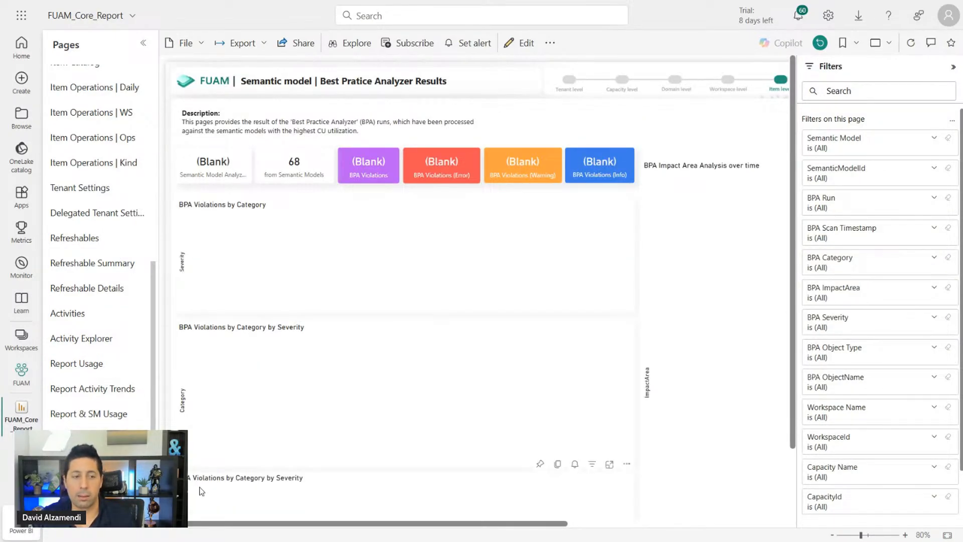
pyautogui.scroll(-2, 559, 303)
pyautogui.scroll(2, 555, 312)
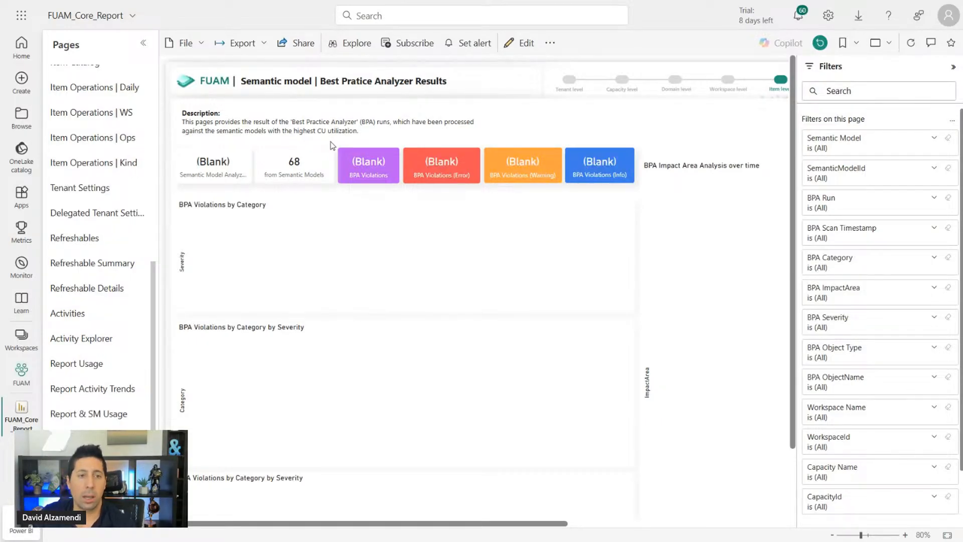
pyautogui.moveTo(241, 5)
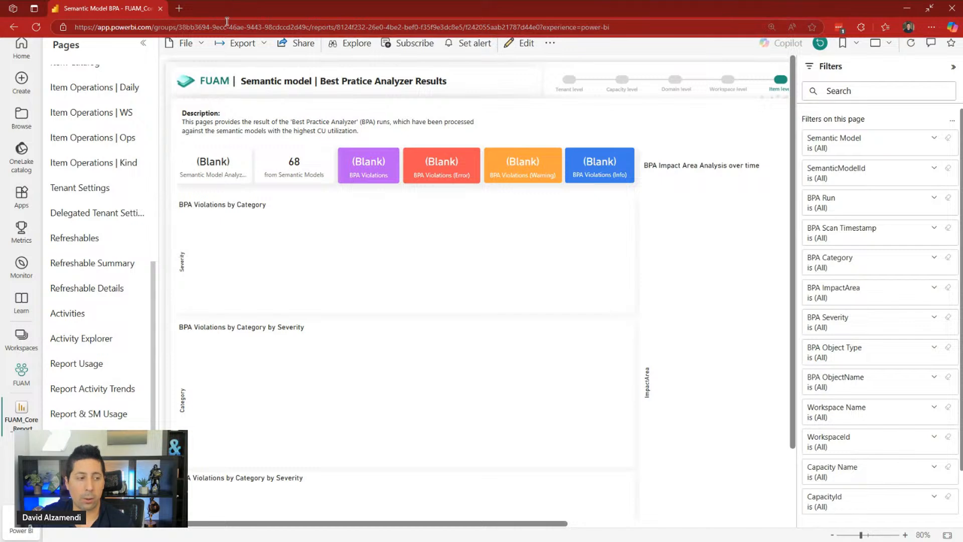
pyautogui.click(21, 371)
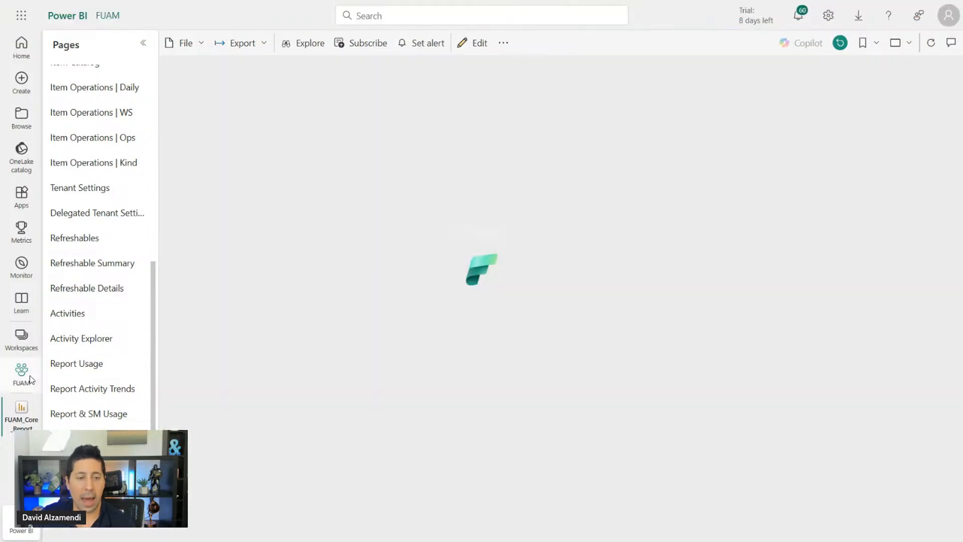
# Clear the accidental page selection, leave full-screen view and minimize the browser window
pyautogui.hotkey('ctrl', 'a')
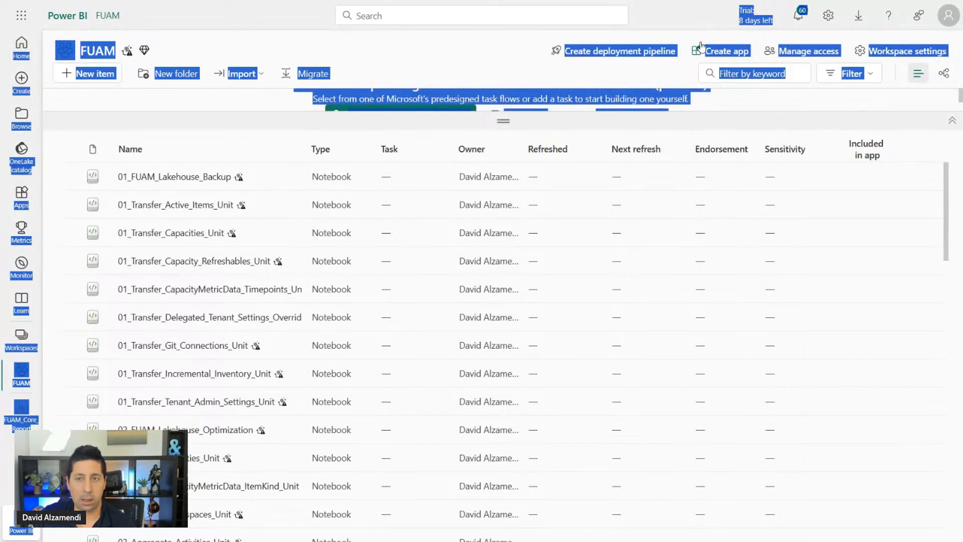
pyautogui.click(665, 16)
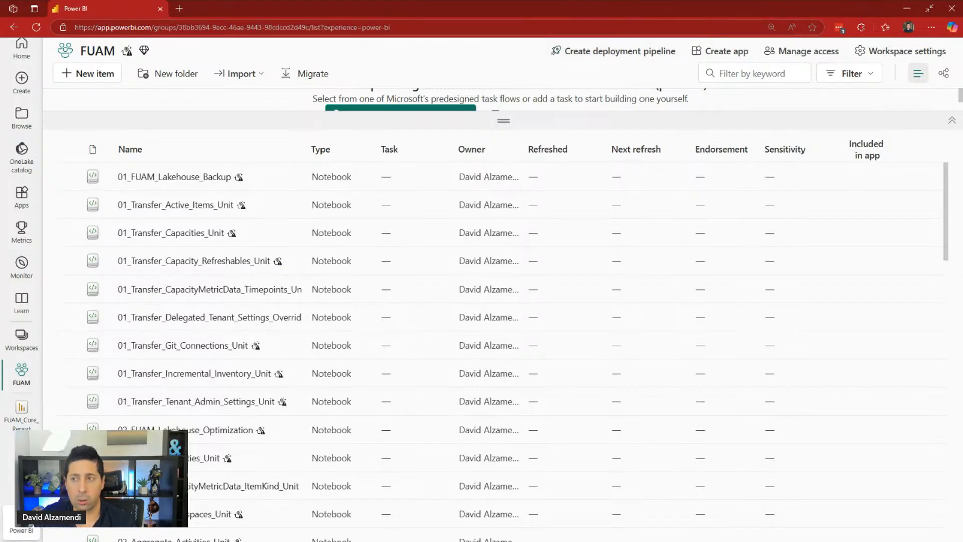
pyautogui.click(929, 8)
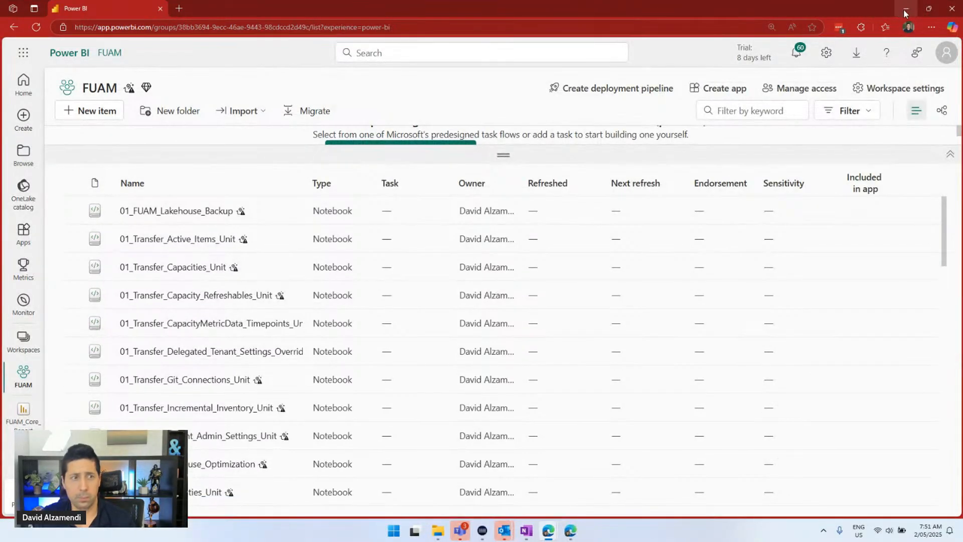
pyautogui.click(905, 11)
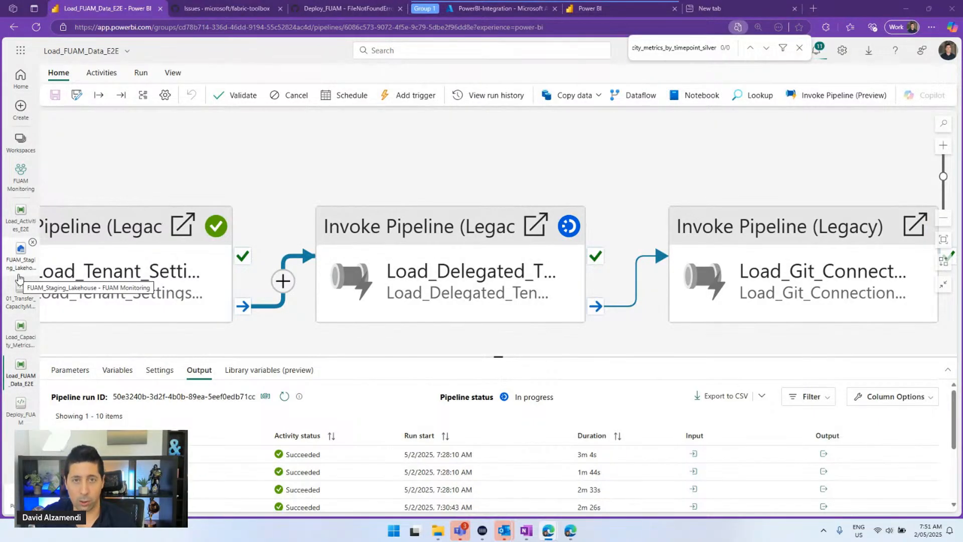
# Browse the FUAM Monitoring workspace's items, then reopen the Load_FUAM_Data_E2E pipeline
pyautogui.click(19, 180)
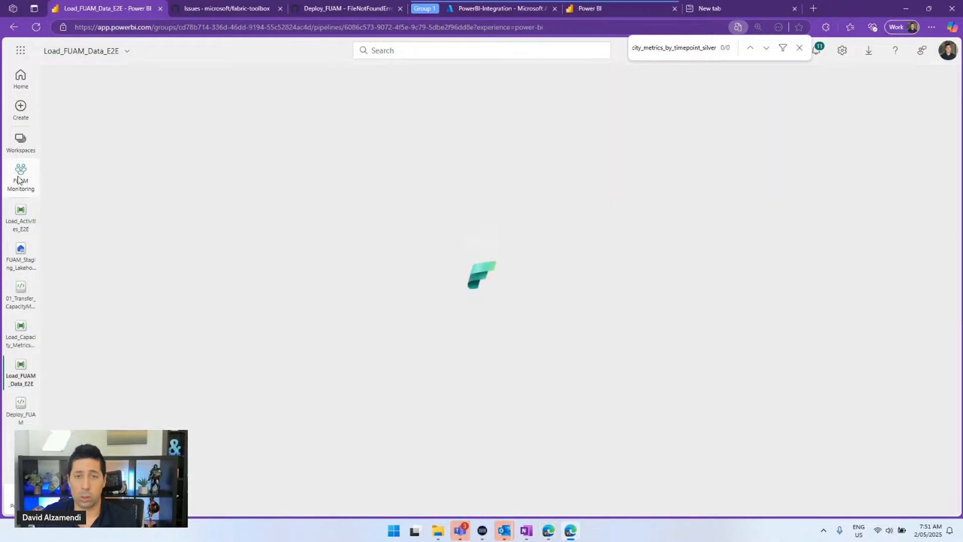
pyautogui.scroll(-15, 164, 275)
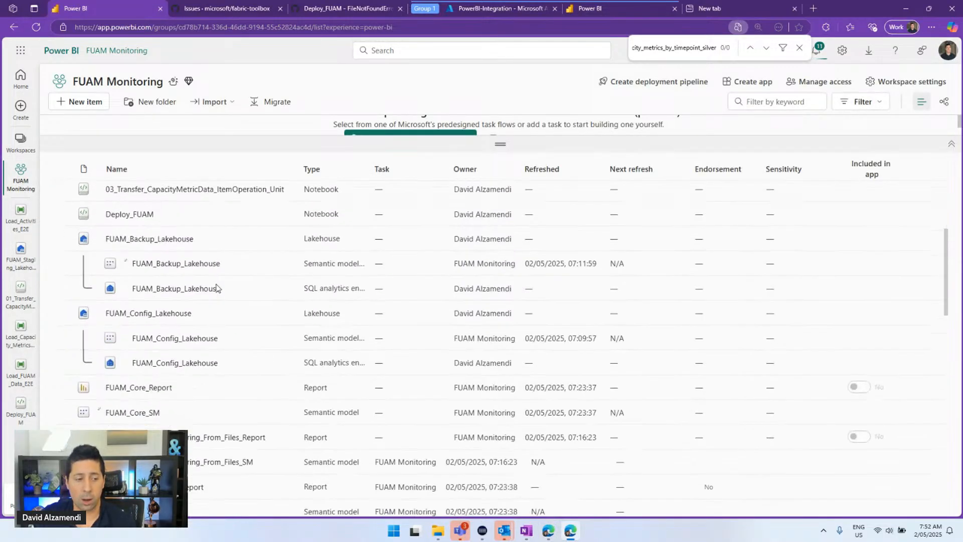
pyautogui.scroll(-1, 208, 296)
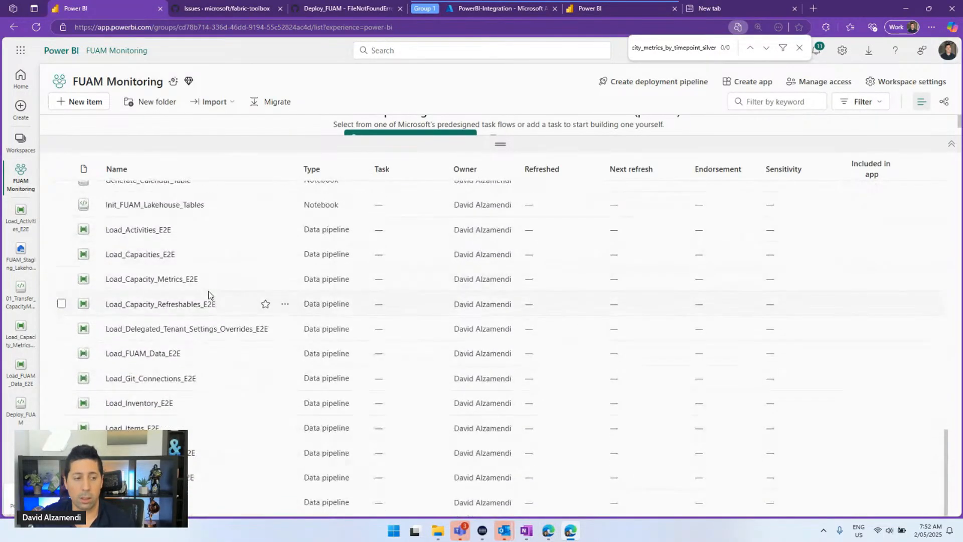
pyautogui.scroll(6, 204, 300)
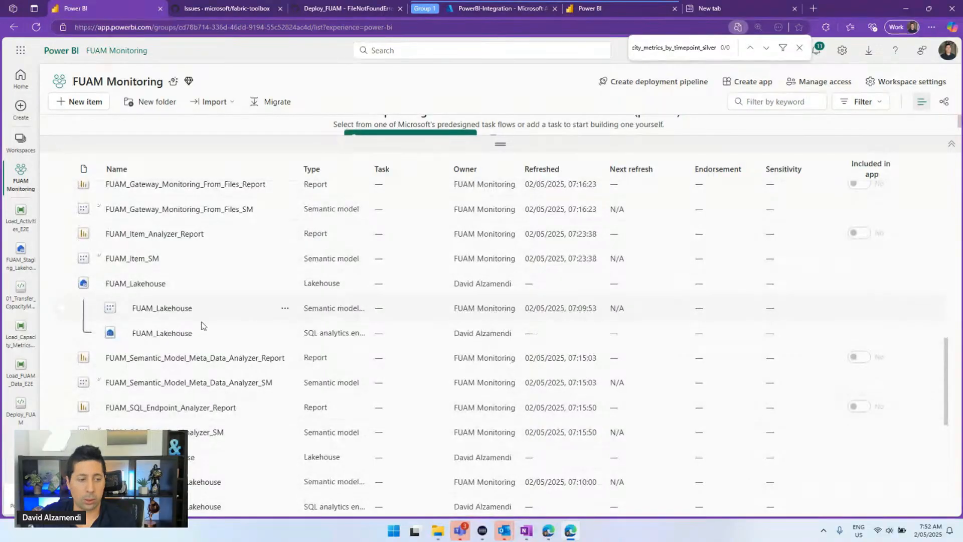
pyautogui.scroll(-8, 197, 431)
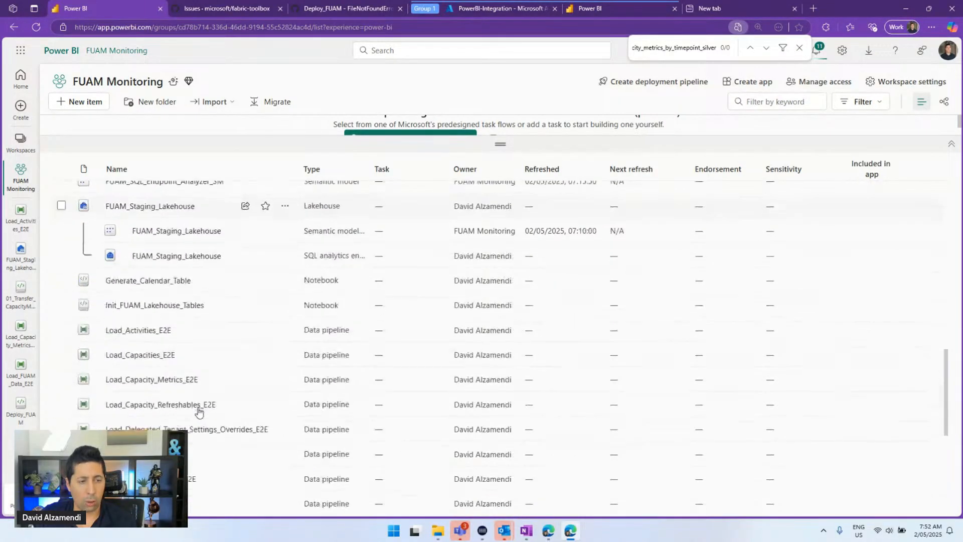
pyautogui.scroll(15, 195, 416)
pyautogui.scroll(-3, 196, 409)
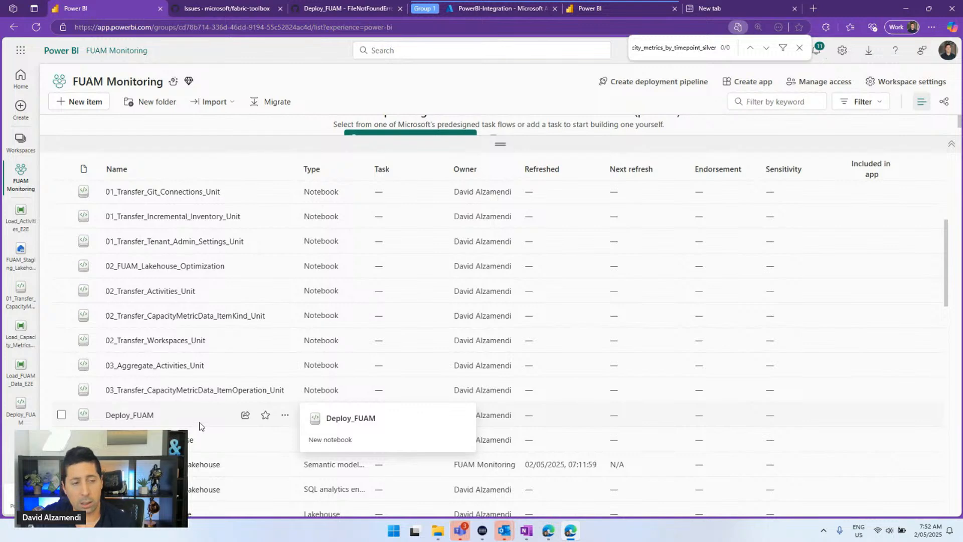
pyautogui.scroll(2, 199, 421)
pyautogui.scroll(1, 203, 426)
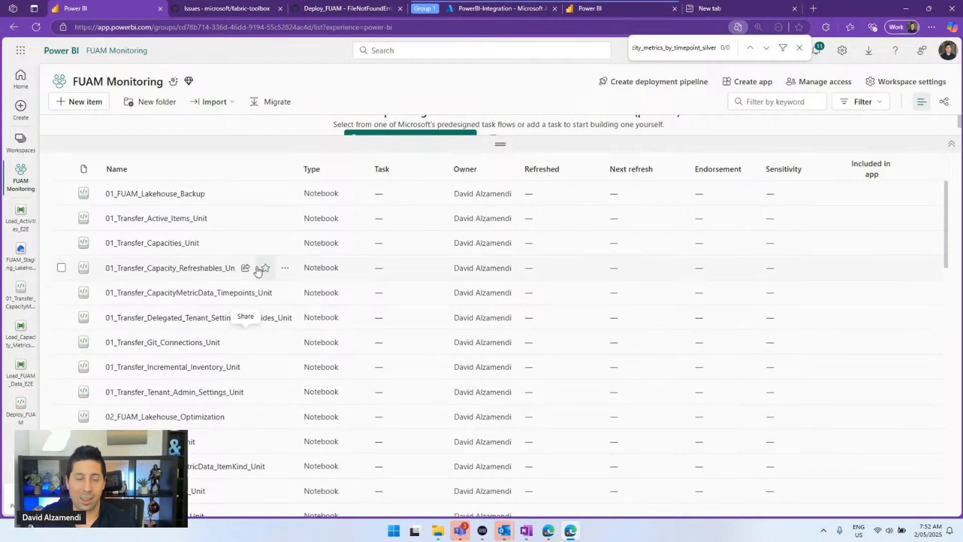
pyautogui.scroll(-1, 260, 273)
pyautogui.scroll(-3, 260, 278)
pyautogui.scroll(-1, 256, 285)
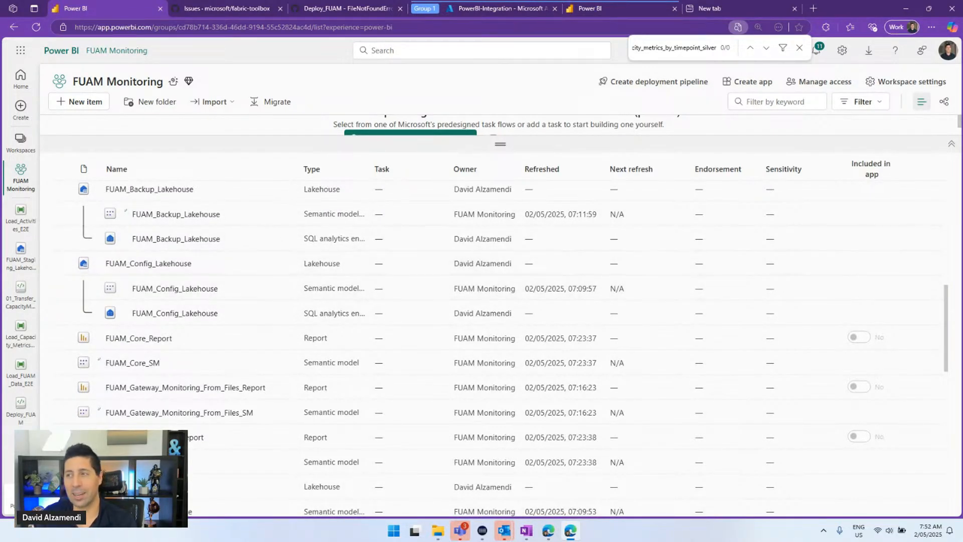
pyautogui.hotkey('alt', 'Tab')
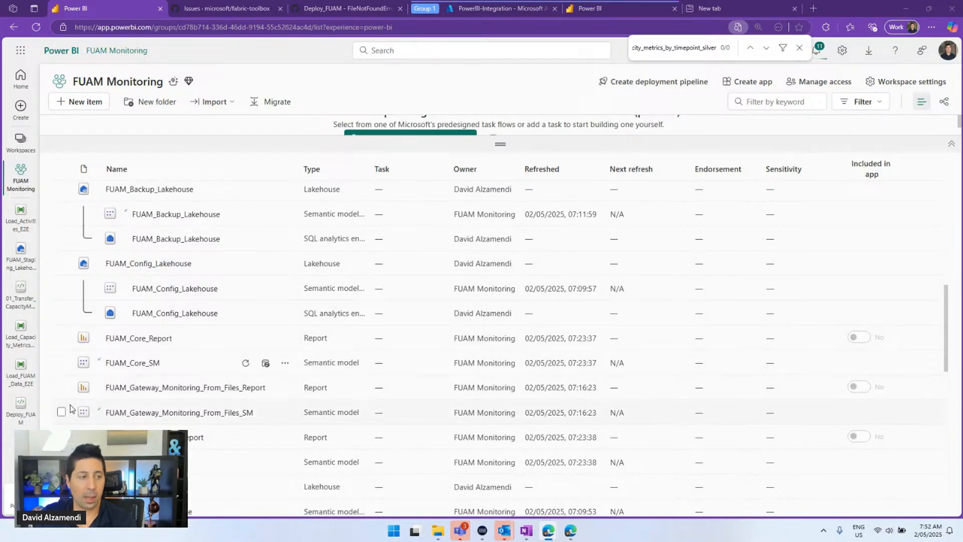
pyautogui.click(22, 383)
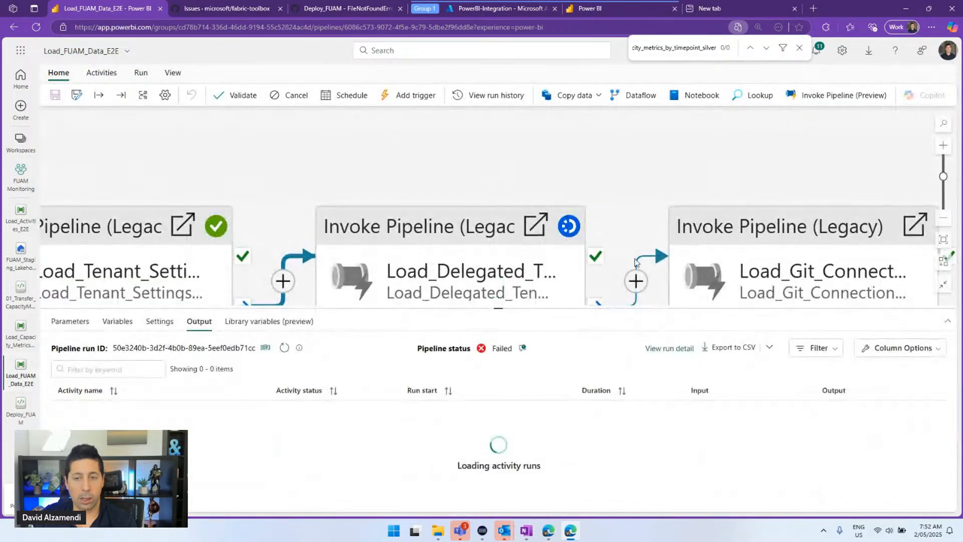
# Refresh the pipeline run status and enlarge the run list to show all 11 activities
pyautogui.click(285, 347)
pyautogui.moveTo(625, 192); pyautogui.dragTo(432, 126)
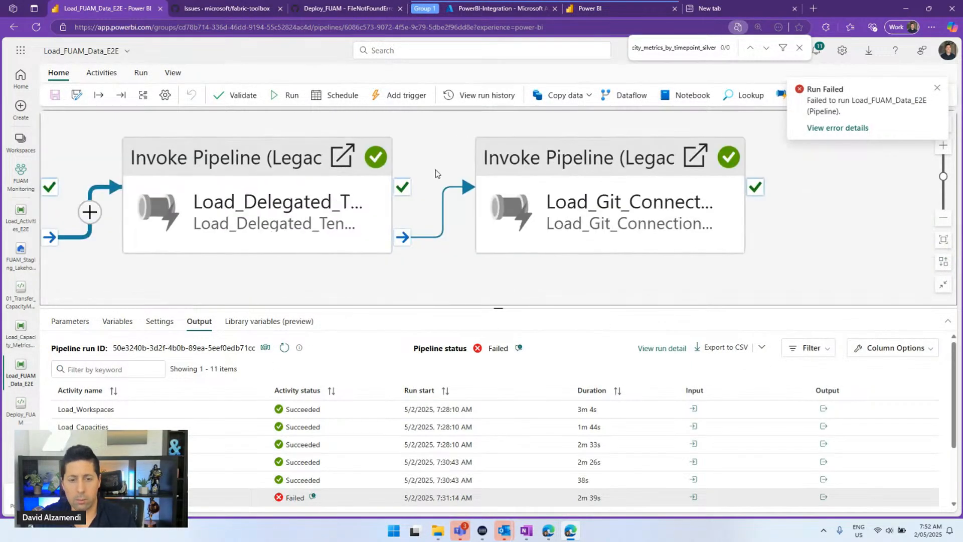
pyautogui.moveTo(441, 306); pyautogui.dragTo(435, 187)
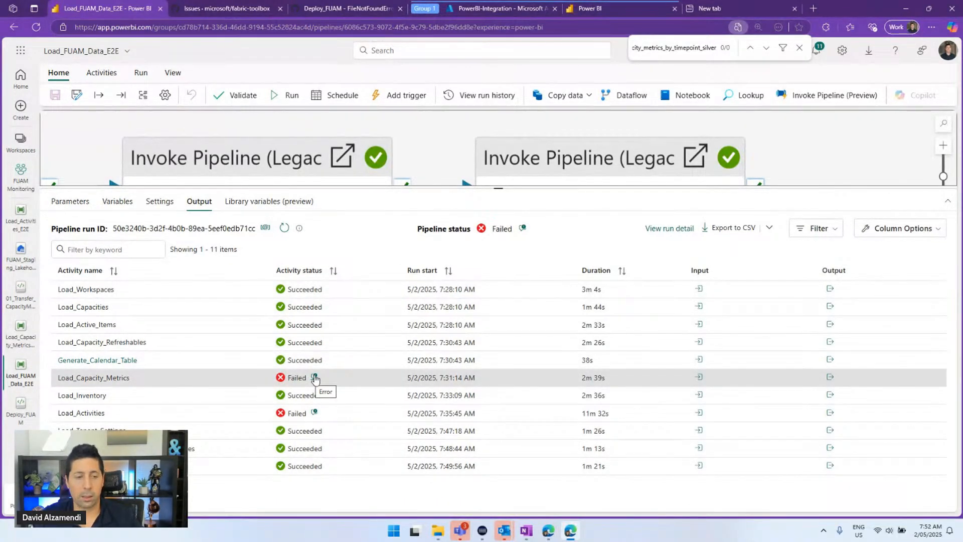
# Follow the failed Load_Capacity_Metrics activity into Load_Capacity_Metrics_E2E and inspect its three transfer notebooks
pyautogui.click(830, 379)
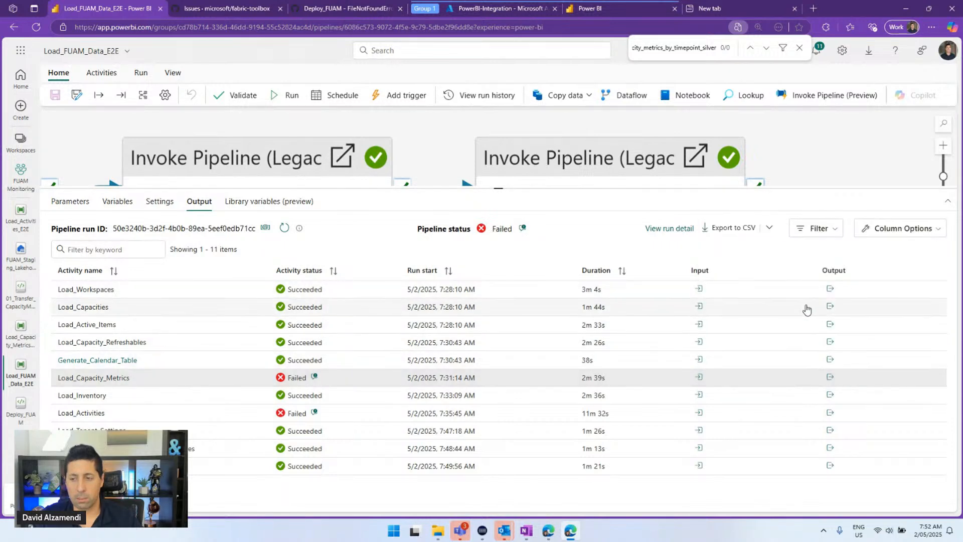
pyautogui.click(858, 290)
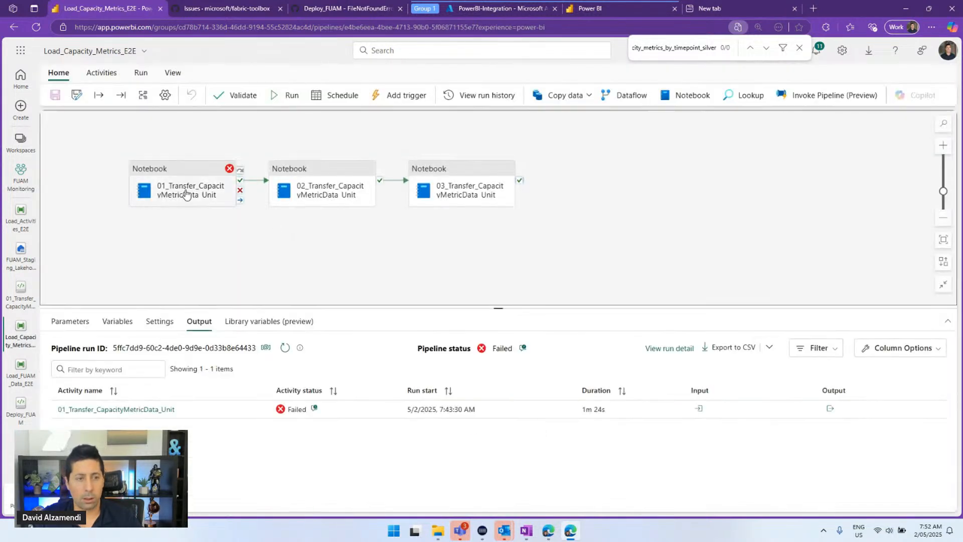
pyautogui.click(189, 187)
pyautogui.click(356, 183)
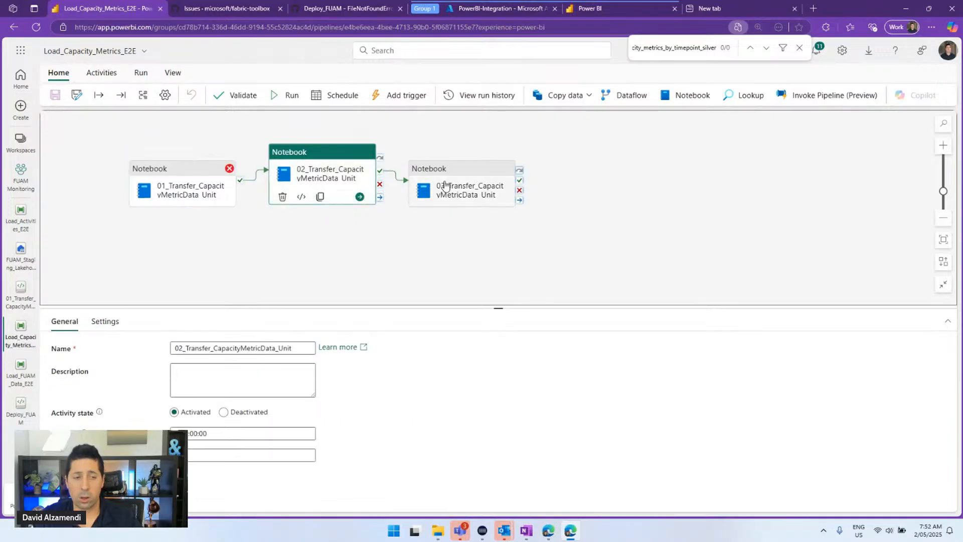
pyautogui.click(446, 185)
pyautogui.click(161, 193)
pyautogui.click(181, 280)
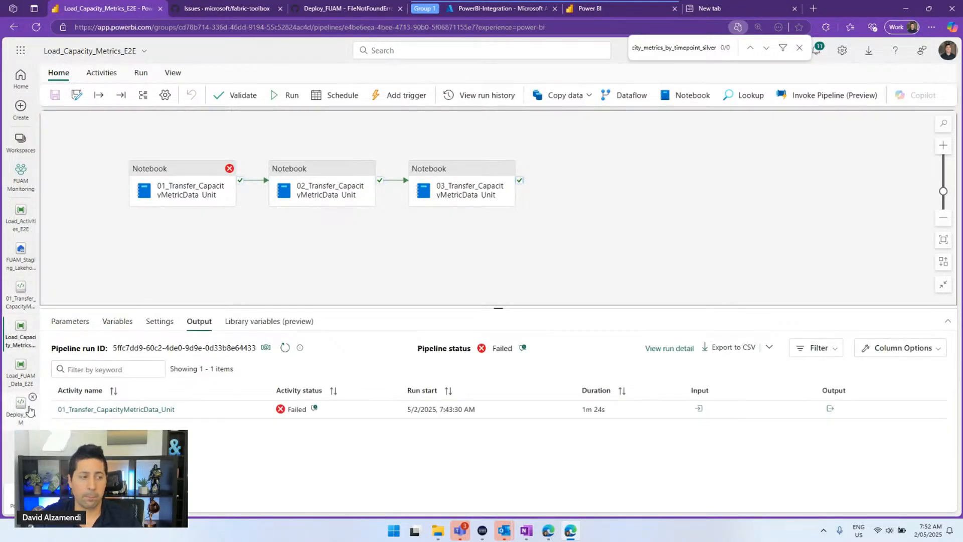
# Close the Load_FUAM_Data_E2E pipeline and switch to the Deploy_FUAM notebook
pyautogui.click(32, 357)
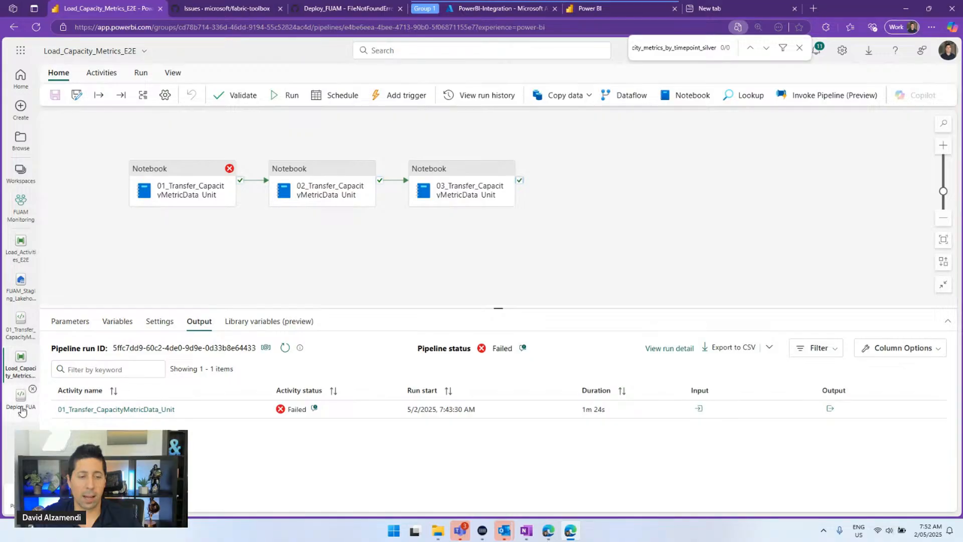
pyautogui.click(28, 386)
pyautogui.scroll(-4, 588, 321)
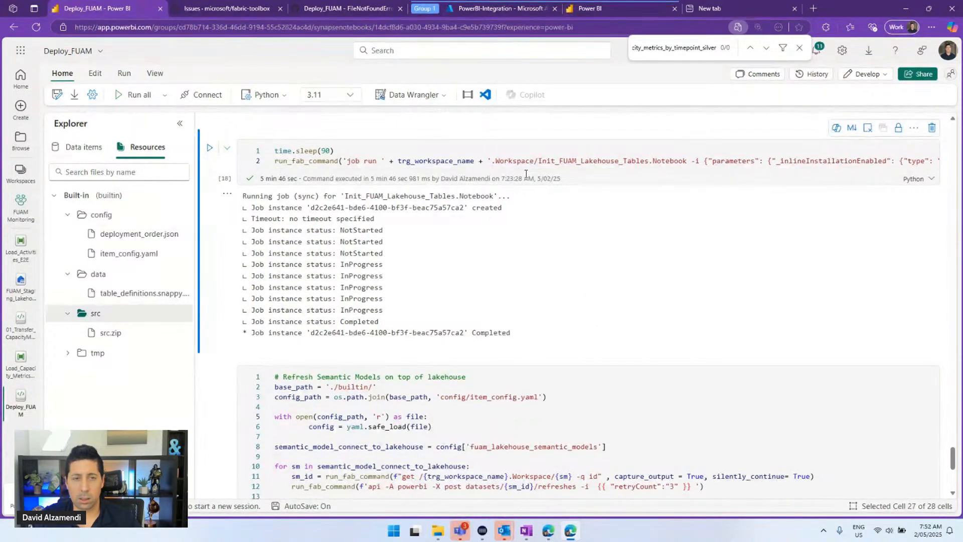
# Review Deploy_FUAM's table_definitions resource file and loadTable cell targeting FUAM_Config_Lakehouse
pyautogui.scroll(4, 493, 229)
pyautogui.scroll(3, 494, 229)
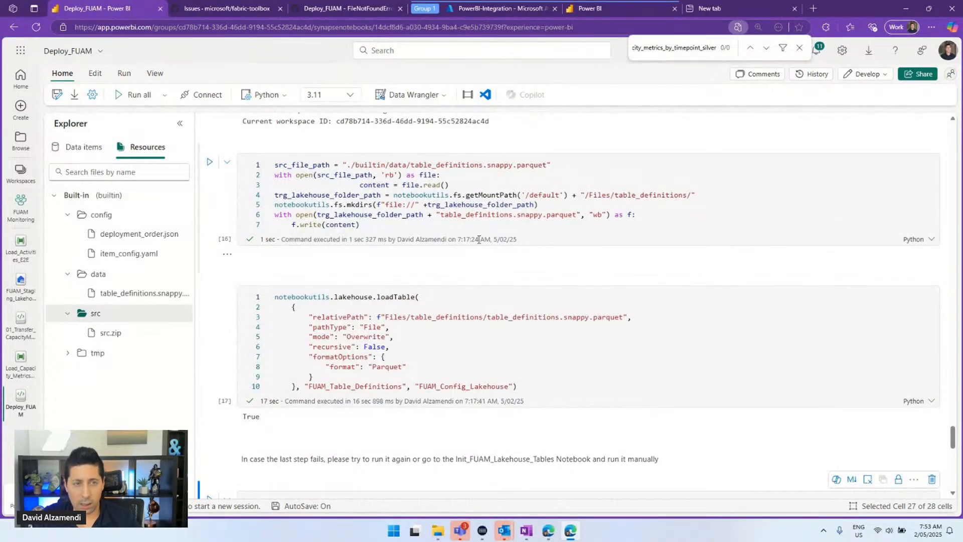
pyautogui.scroll(1, 479, 239)
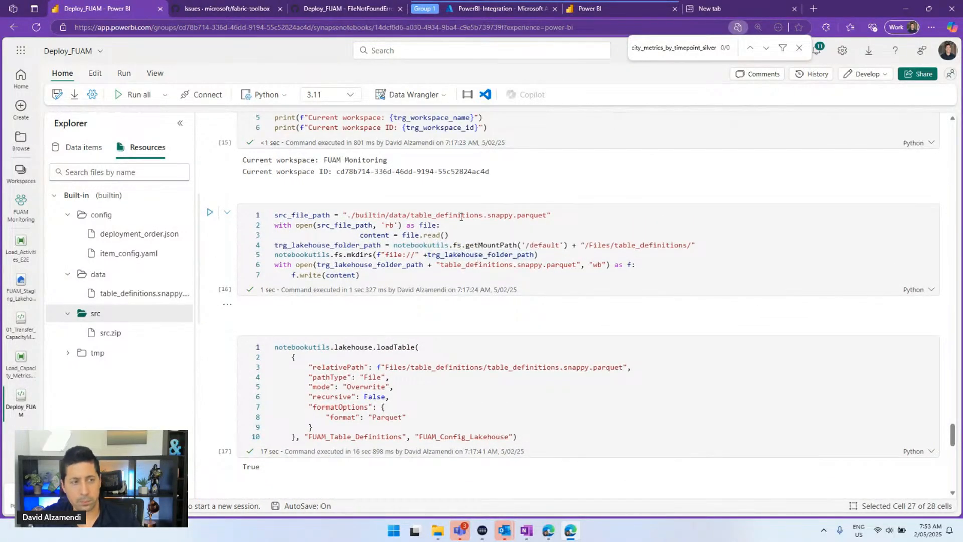
pyautogui.scroll(1, 463, 234)
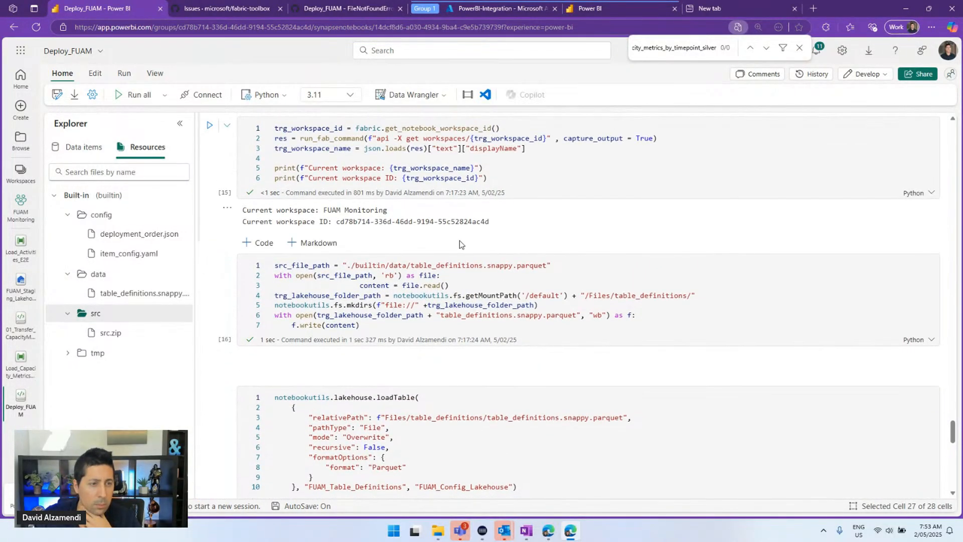
pyautogui.click(118, 296)
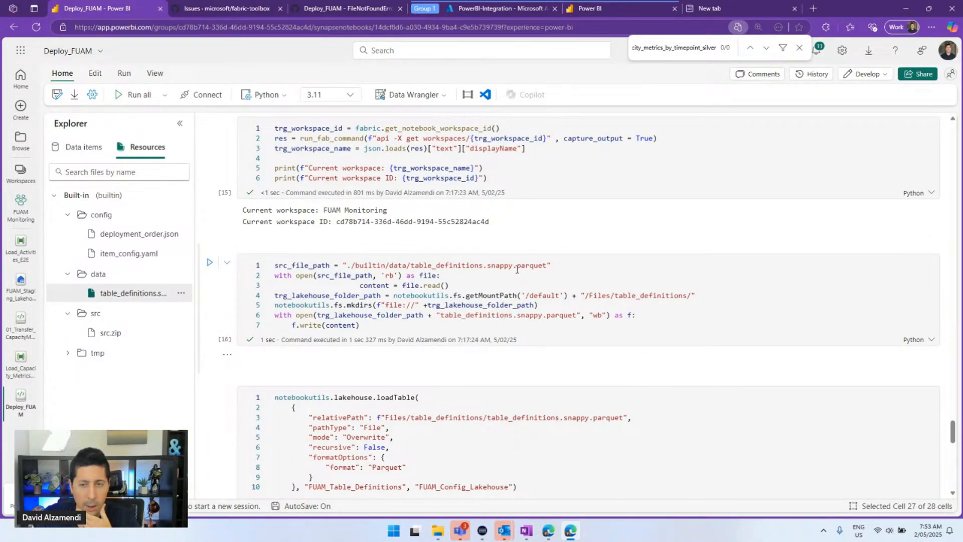
pyautogui.scroll(-1, 552, 266)
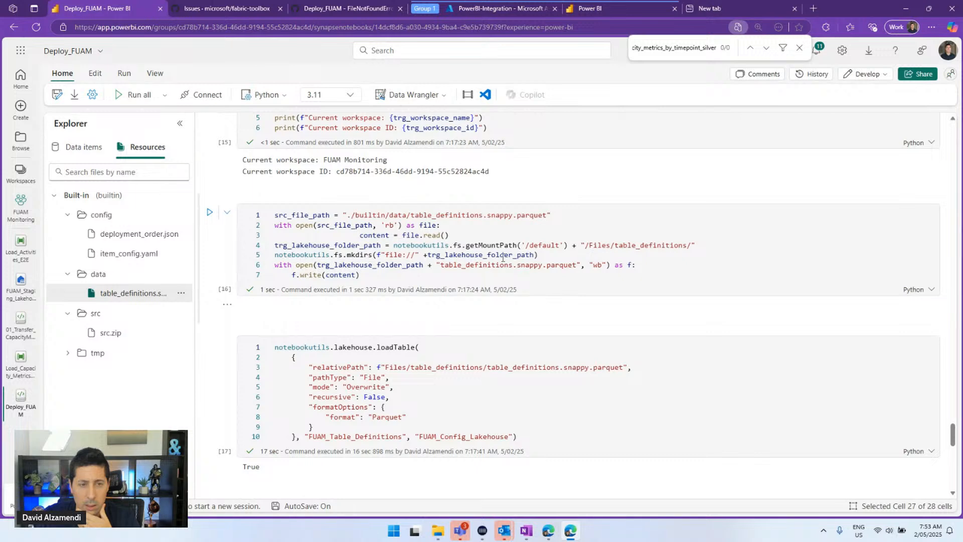
pyautogui.scroll(-1, 438, 260)
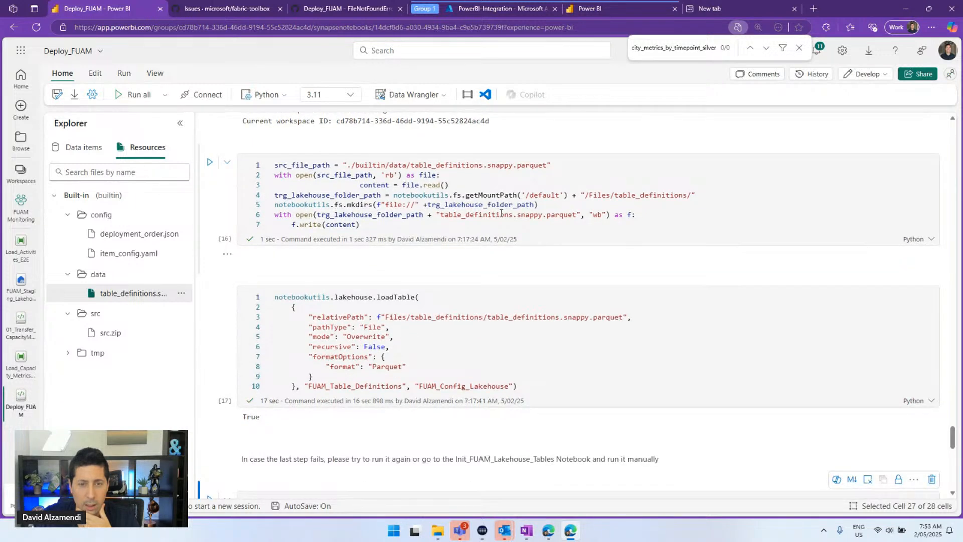
pyautogui.scroll(-1, 462, 208)
pyautogui.click(406, 266)
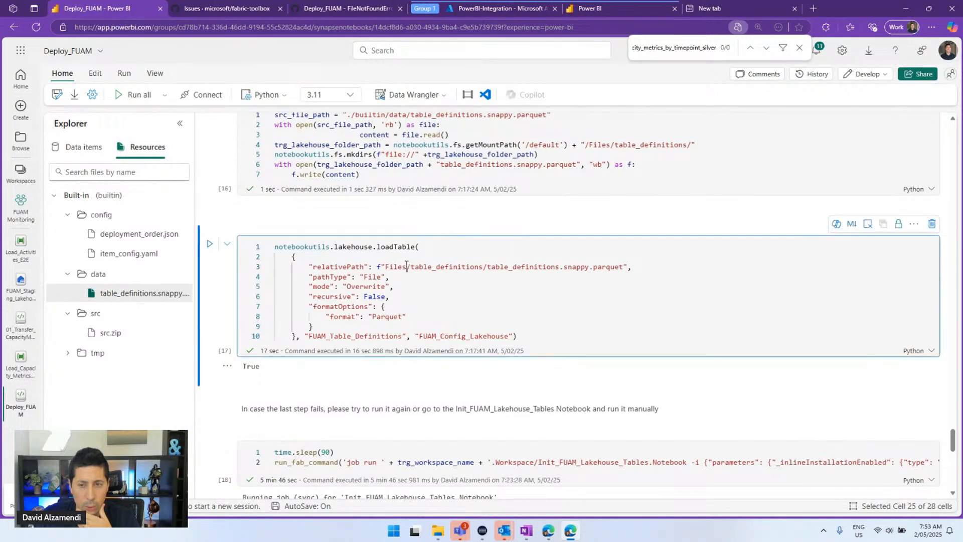
pyautogui.scroll(-1, 417, 296)
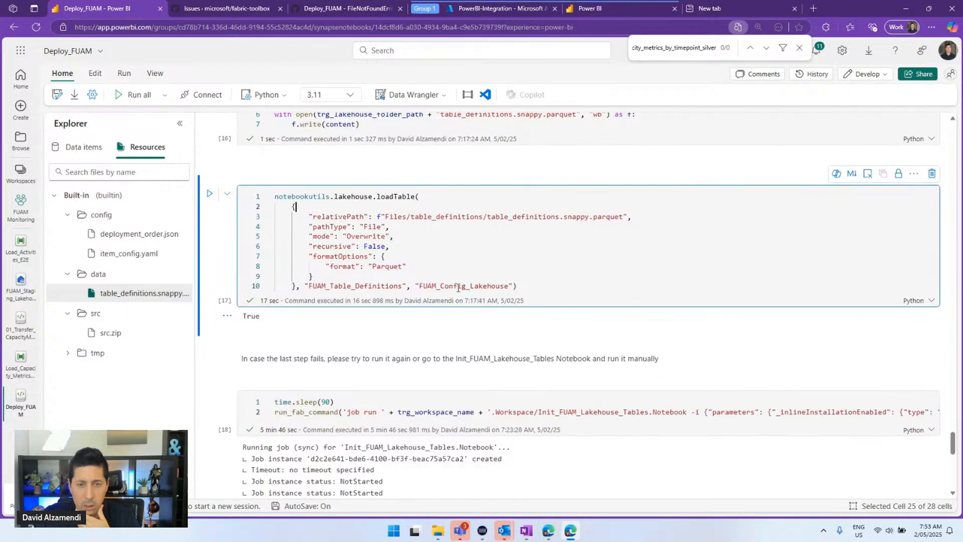
pyautogui.doubleClick(458, 287)
pyautogui.scroll(-3, 458, 237)
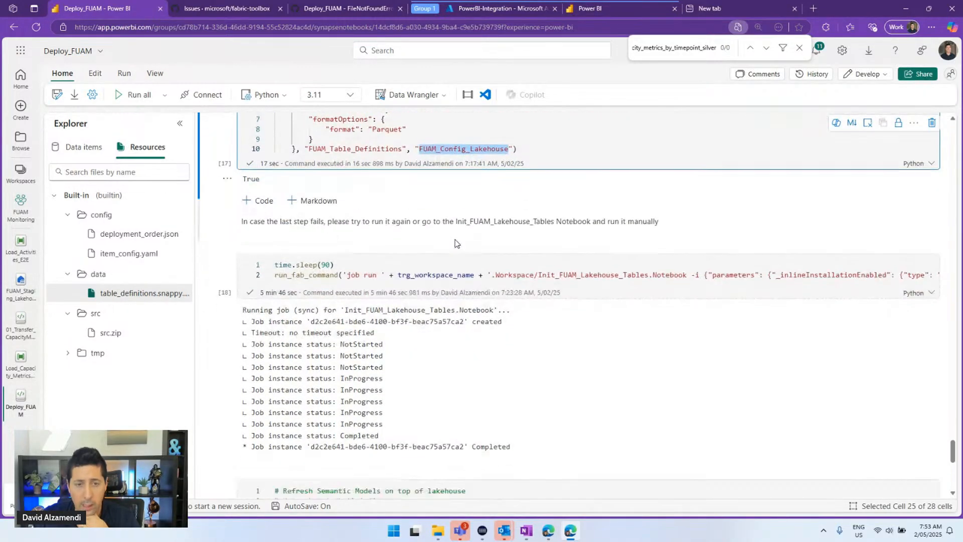
# Rerun the run_fab_command cell that launches Init_FUAM_Lakehouse_Tables after time.sleep(90)
pyautogui.click(317, 263)
pyautogui.doubleClick(317, 261)
pyautogui.scroll(-1, 317, 263)
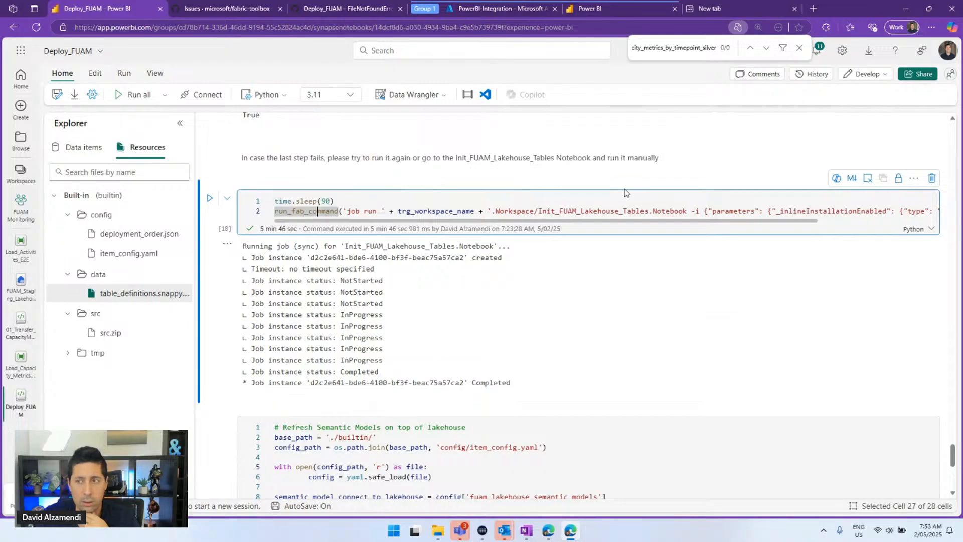
pyautogui.moveTo(716, 223); pyautogui.dragTo(636, 223)
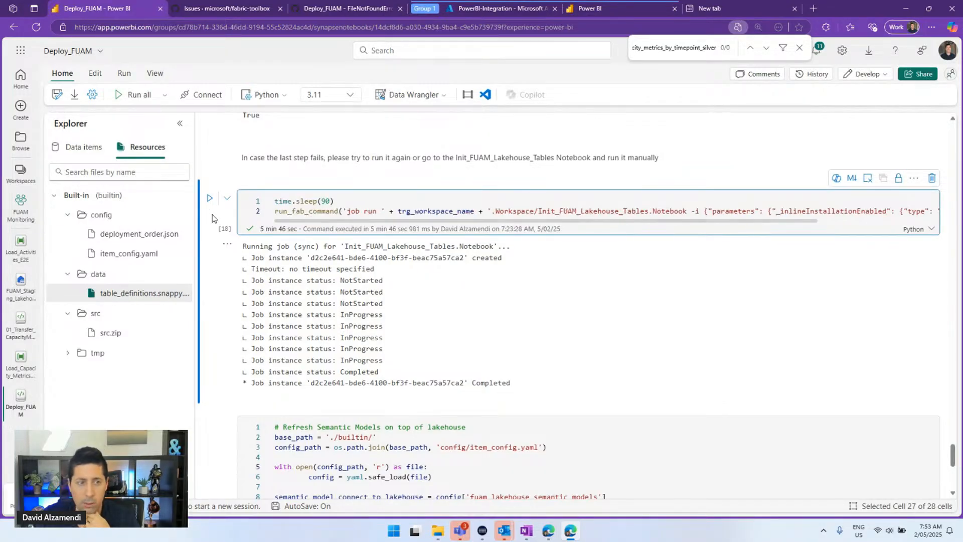
pyautogui.click(210, 201)
pyautogui.scroll(-1, 321, 223)
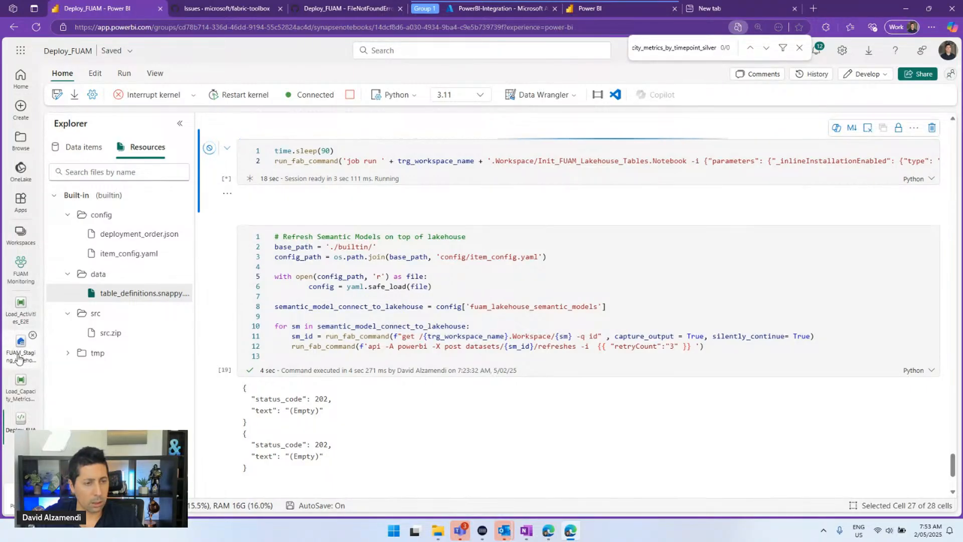
pyautogui.scroll(2, 401, 316)
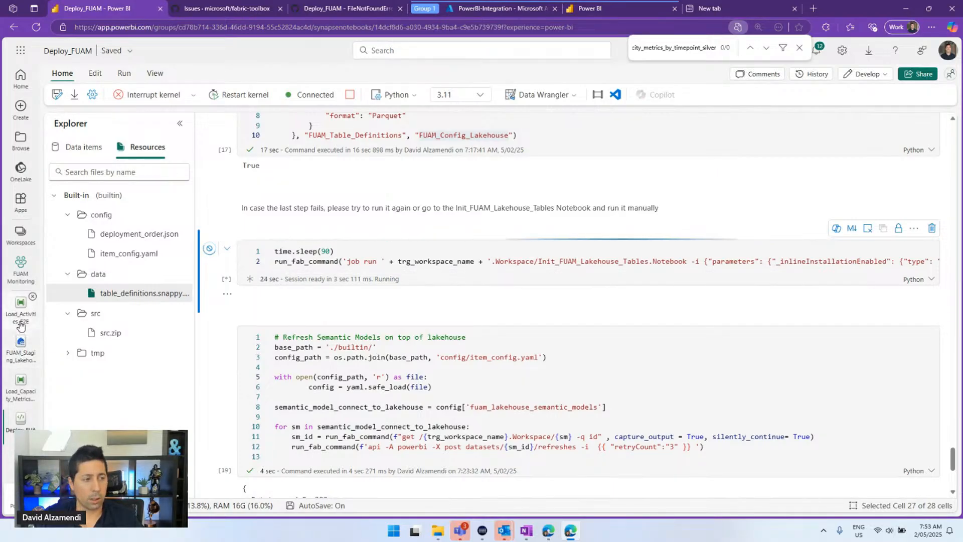
# Refresh FUAM_Staging_Lakehouse's table list three times, then open the Load_Capacity_Metrics_E2E run
pyautogui.click(18, 353)
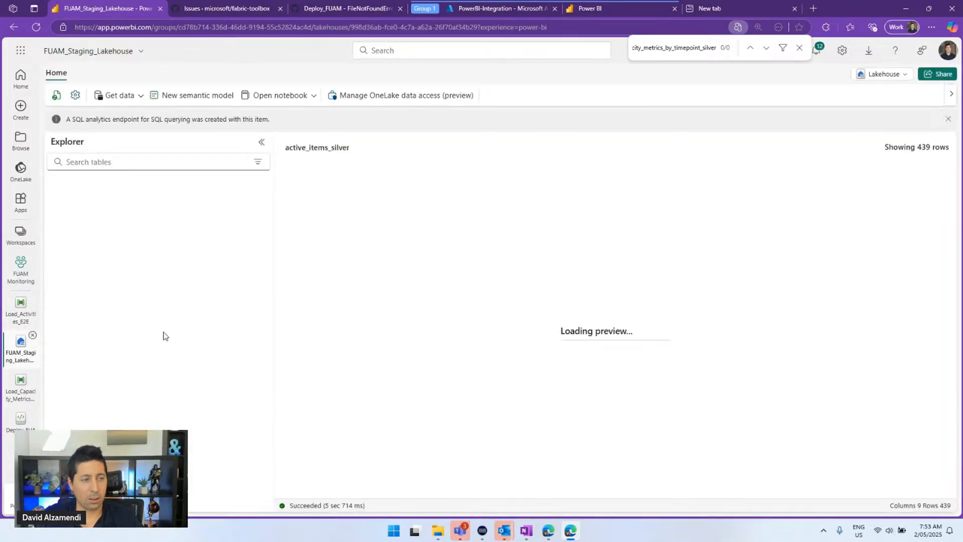
pyautogui.click(261, 215)
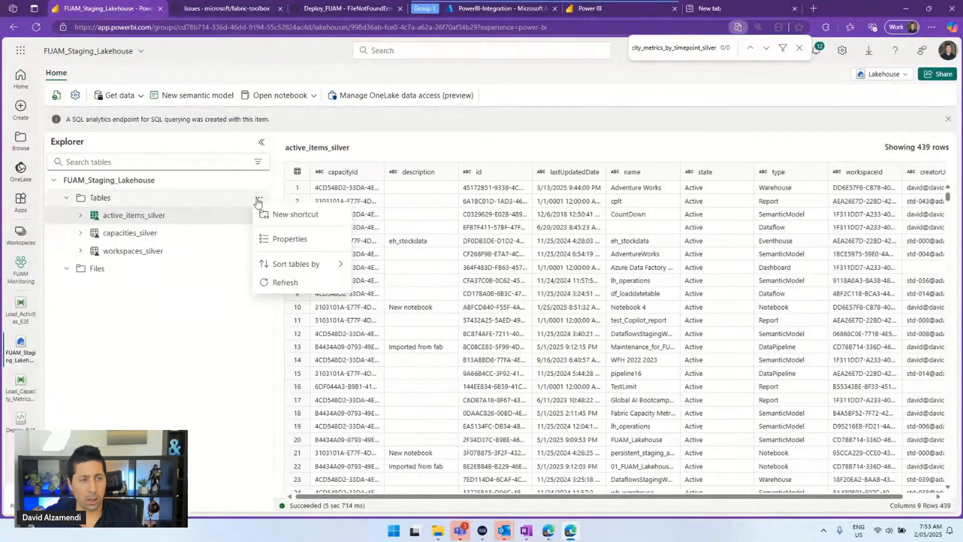
pyautogui.click(285, 284)
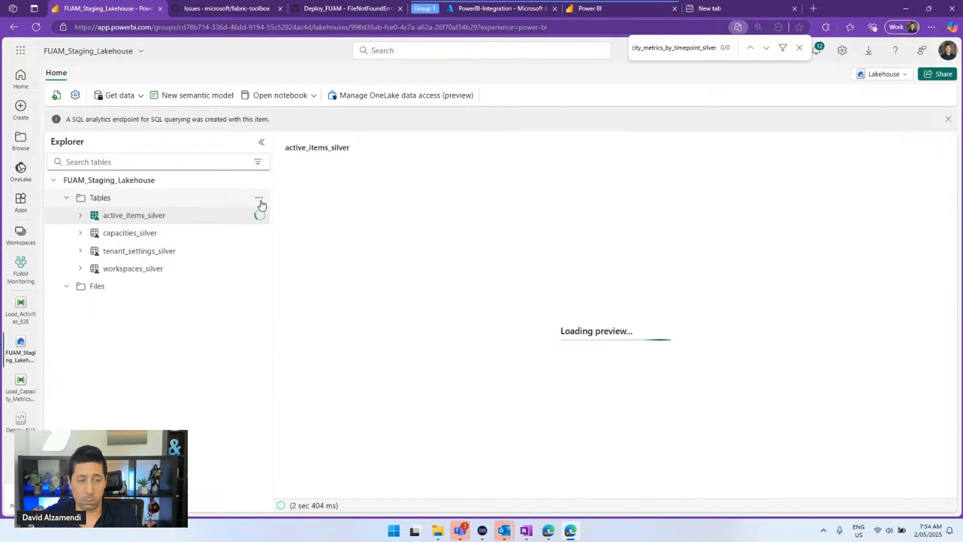
pyautogui.click(259, 199)
pyautogui.click(295, 286)
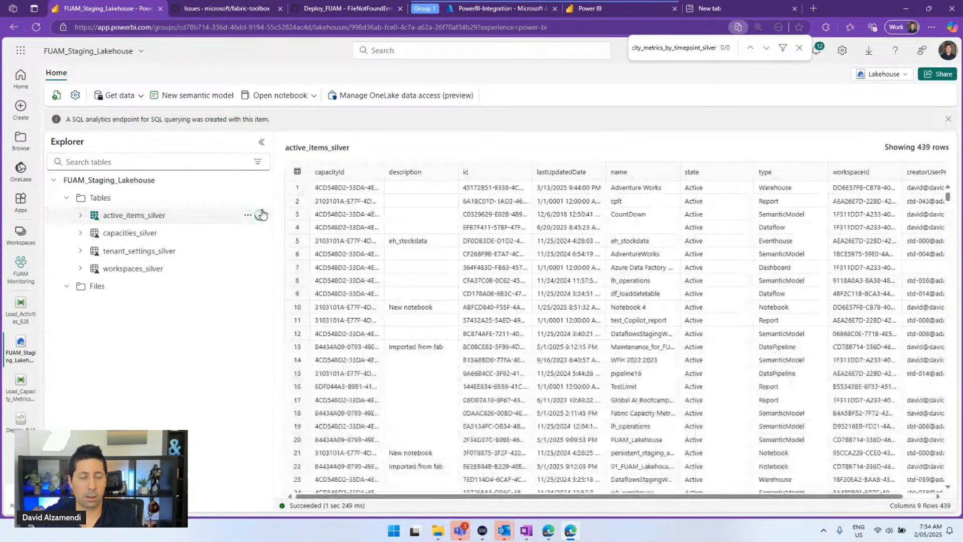
pyautogui.click(259, 201)
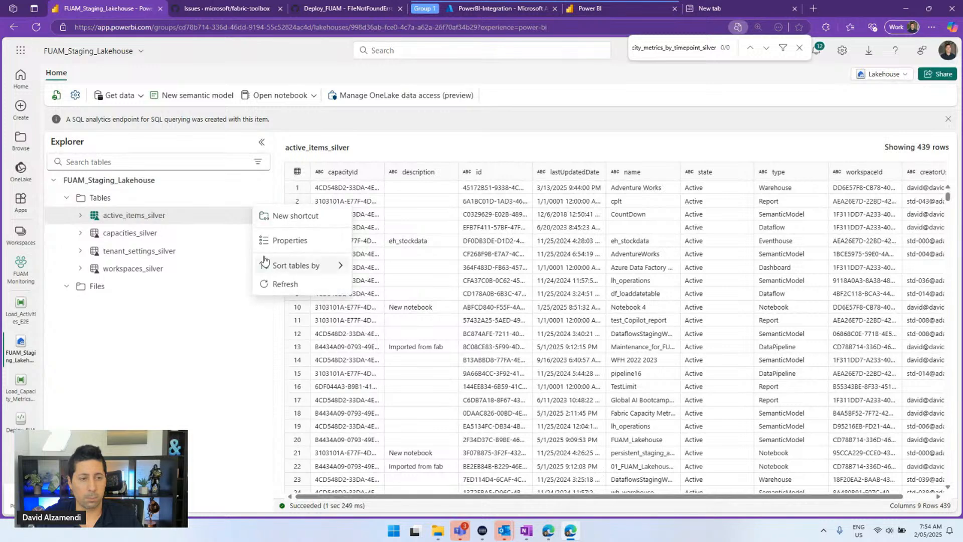
pyautogui.click(269, 283)
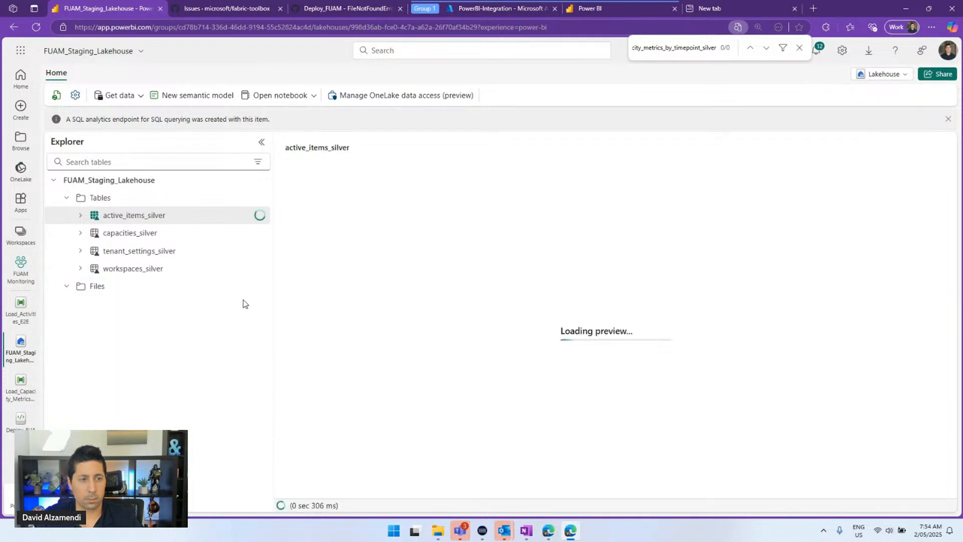
pyautogui.click(20, 396)
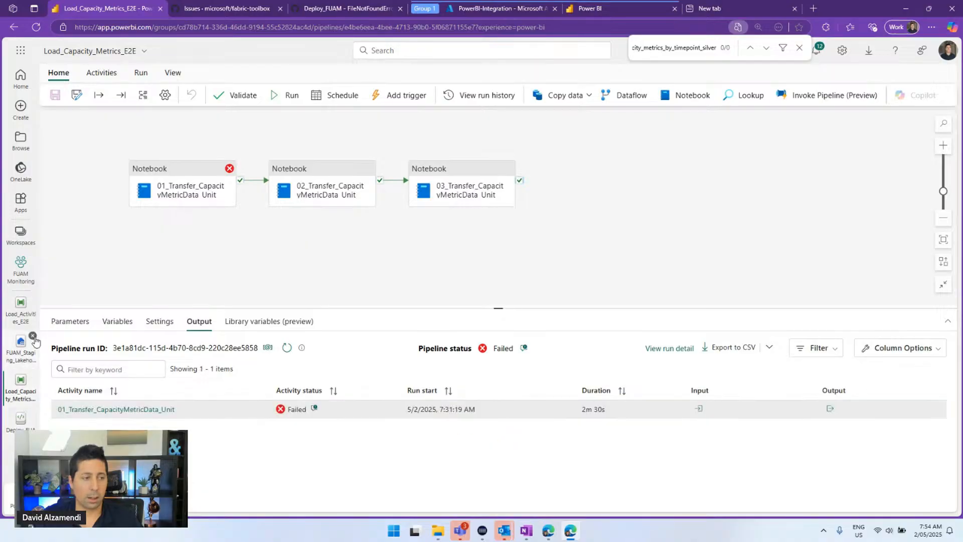
# In Deploy_FUAM, select the Init_FUAM_Lakehouse_Tables name in the notebook code
pyautogui.click(20, 419)
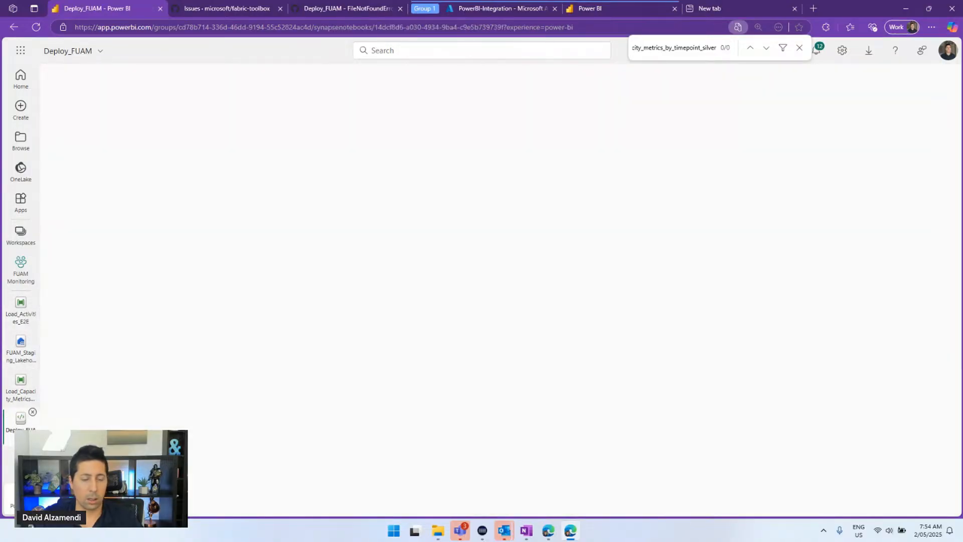
pyautogui.scroll(-3, 507, 310)
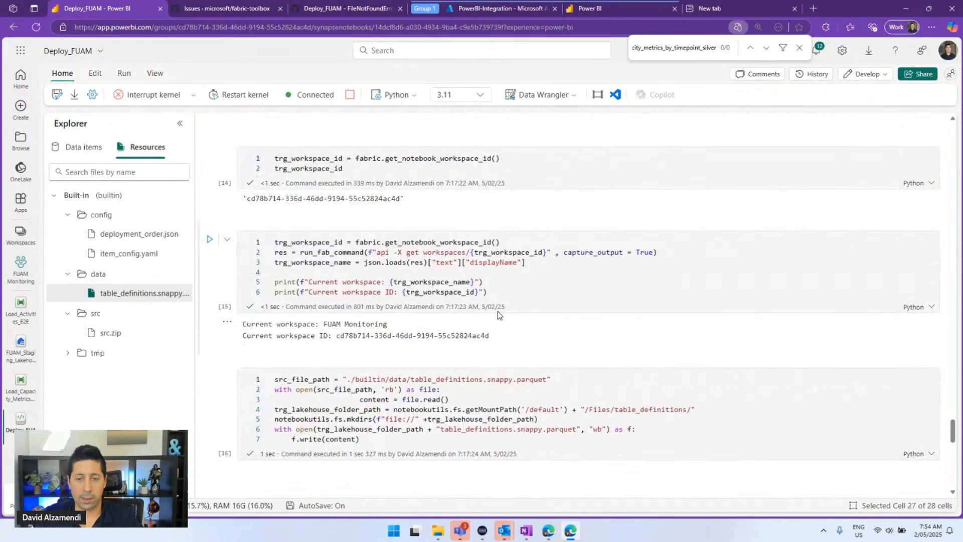
pyautogui.scroll(-1, 494, 313)
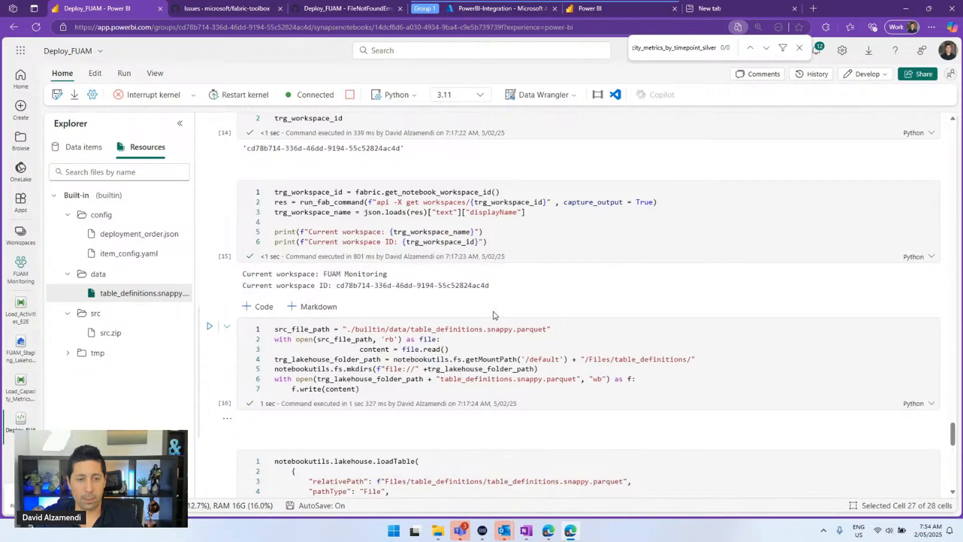
pyautogui.scroll(-4, 493, 311)
pyautogui.scroll(-6, 491, 311)
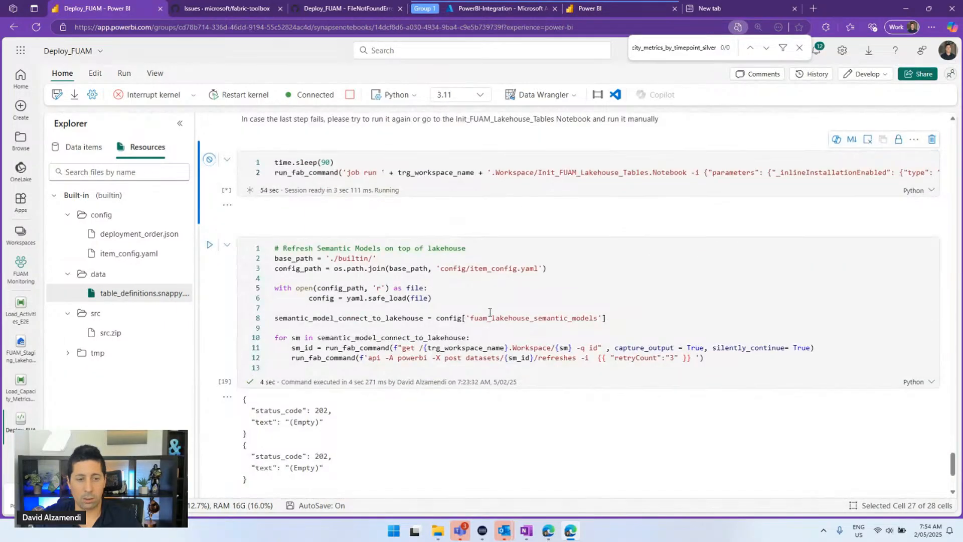
pyautogui.scroll(-1, 489, 316)
pyautogui.scroll(3, 490, 316)
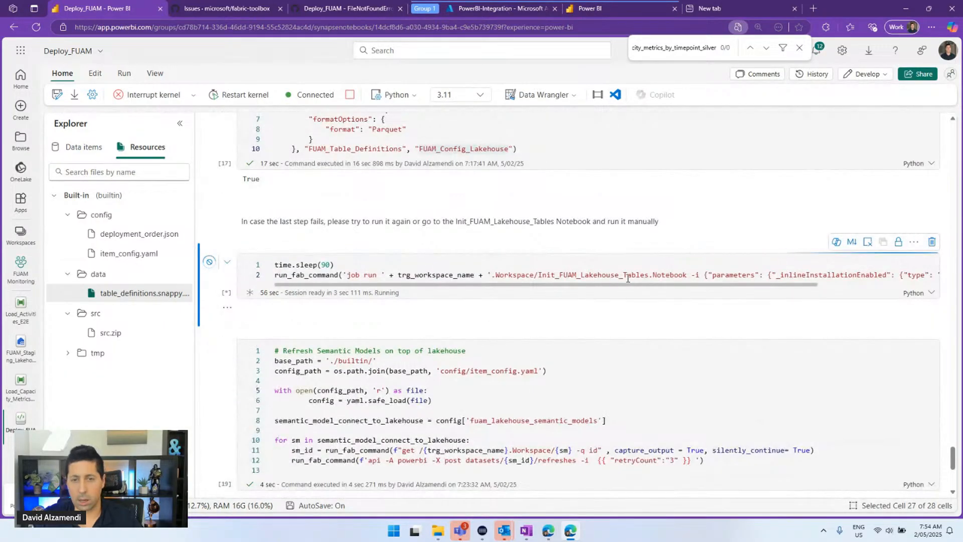
pyautogui.doubleClick(595, 276)
pyautogui.hotkey('ctrl', 'c')
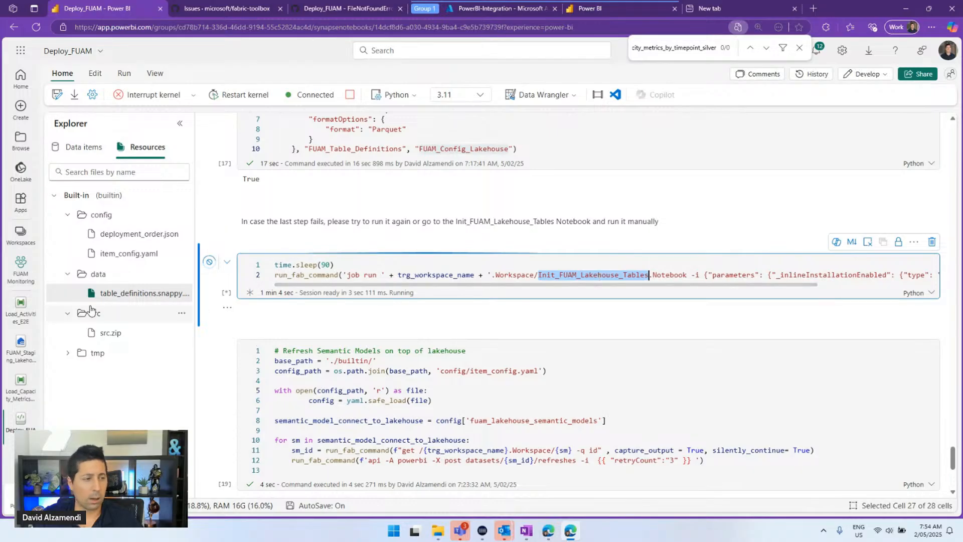
# Search the FUAM Monitoring item list for Init_FUAM_Lakehouse_Tables, then return to Deploy_FUAM
pyautogui.click(23, 263)
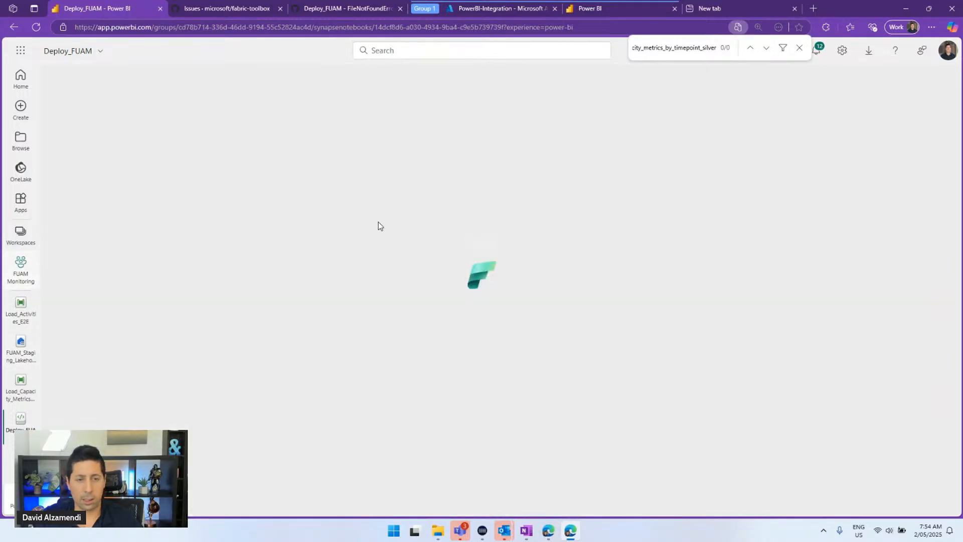
pyautogui.hotkey('ctrl', 'f')
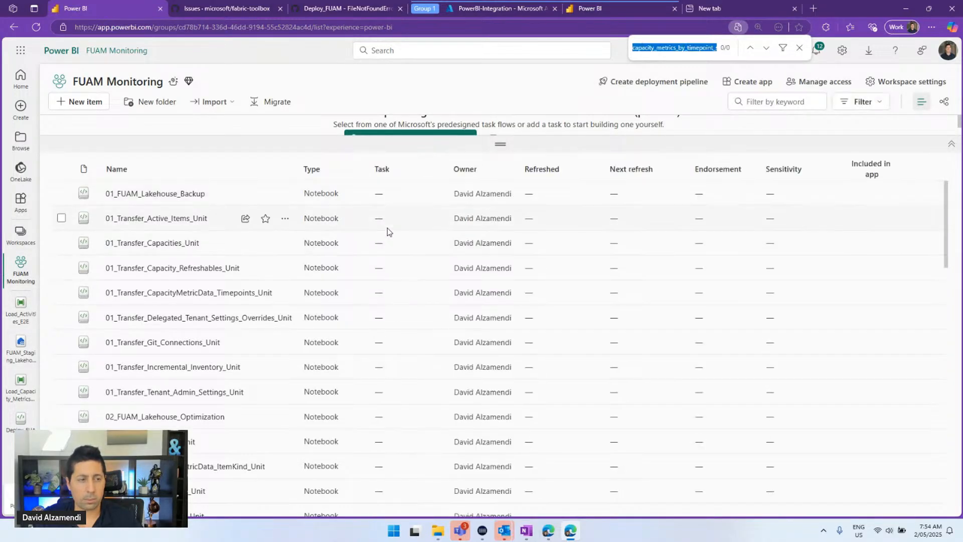
pyautogui.hotkey('ctrl', 'v')
pyautogui.scroll(-7, 415, 271)
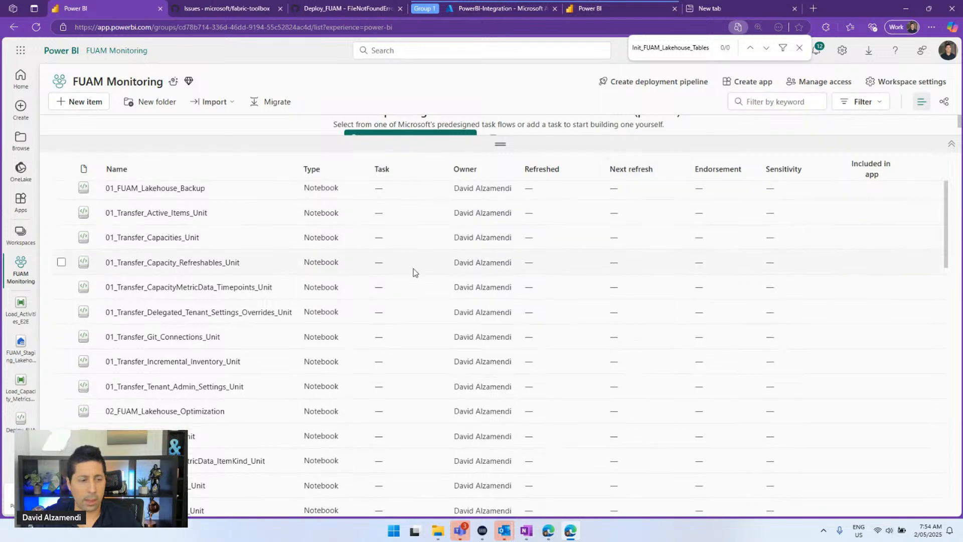
pyautogui.scroll(-10, 326, 310)
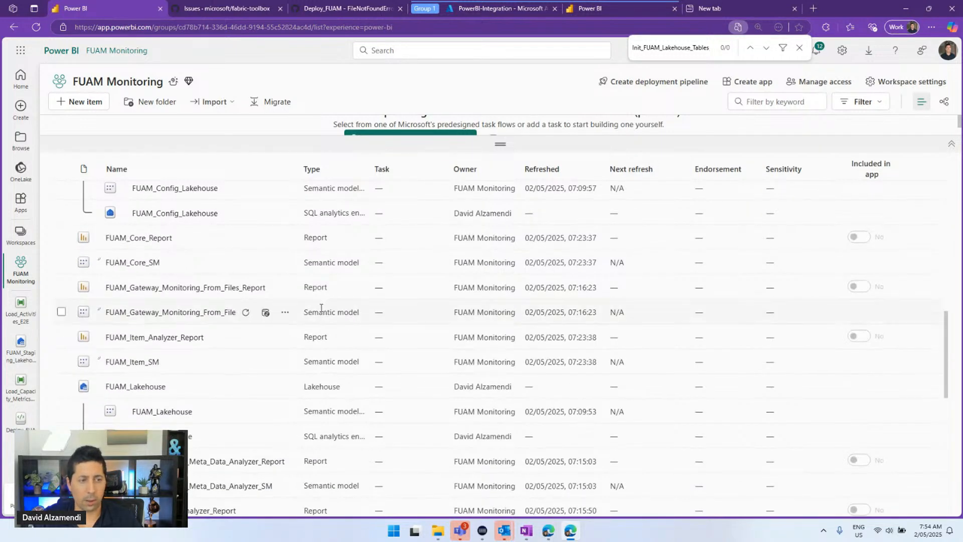
pyautogui.scroll(-3, 320, 308)
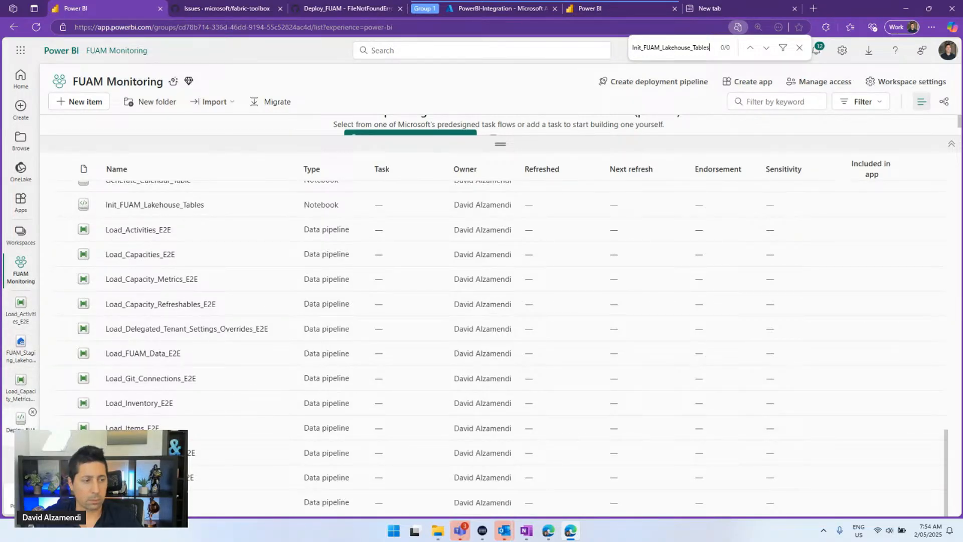
pyautogui.click(20, 418)
# Read the running Init_FUAM_Lakehouse_Tables run_fab_command cell, then reopen FUAM_Staging_Lakehouse
pyautogui.scroll(10, 432, 258)
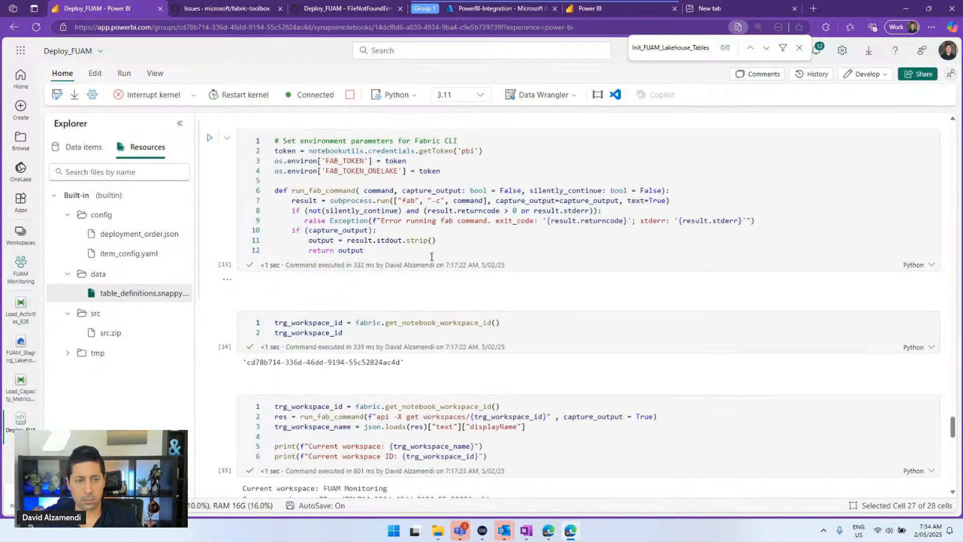
pyautogui.scroll(-7, 422, 250)
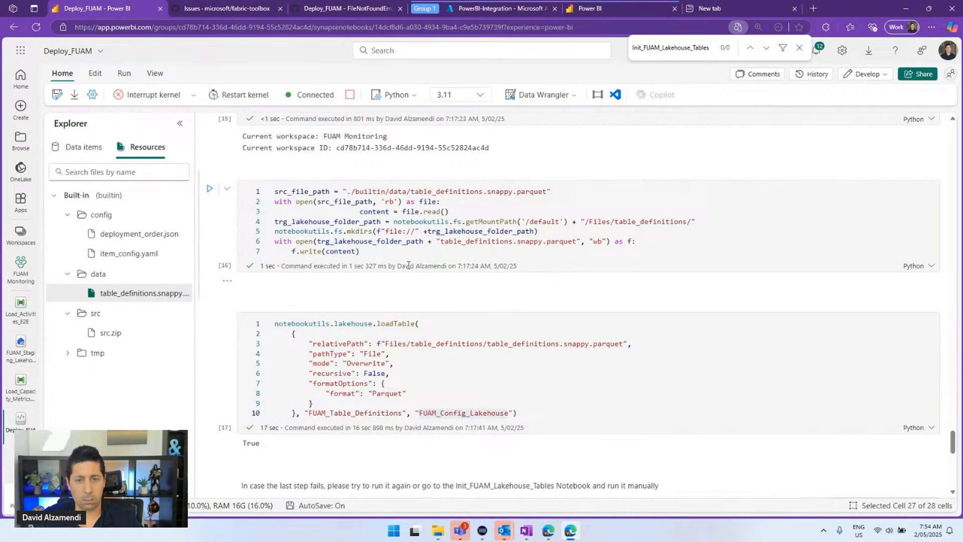
pyautogui.scroll(-9, 409, 264)
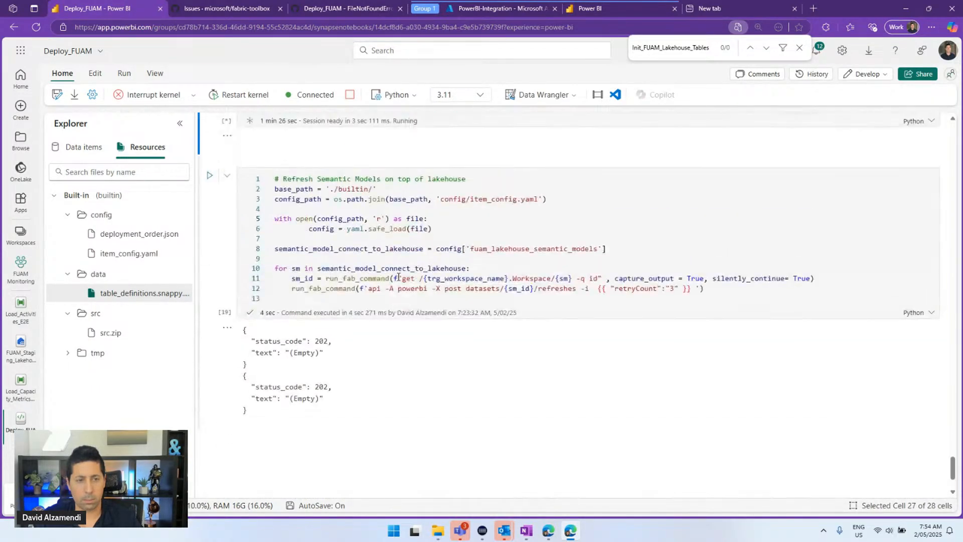
pyautogui.scroll(3, 399, 278)
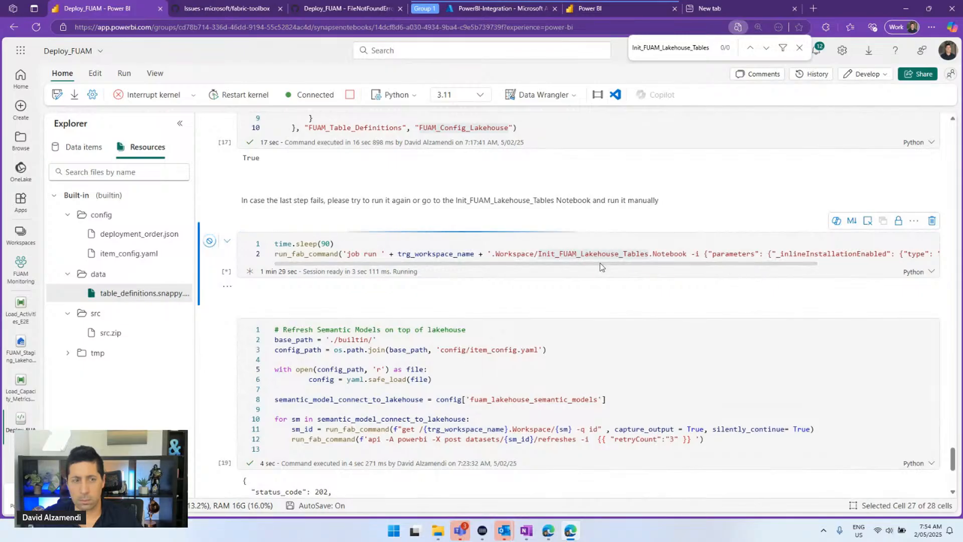
pyautogui.click(231, 290)
pyautogui.click(314, 260)
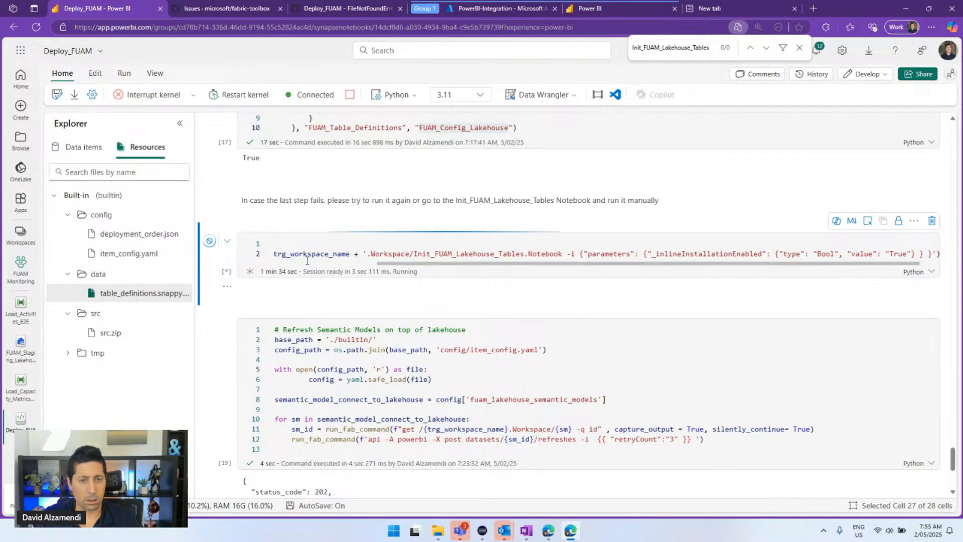
pyautogui.click(326, 247)
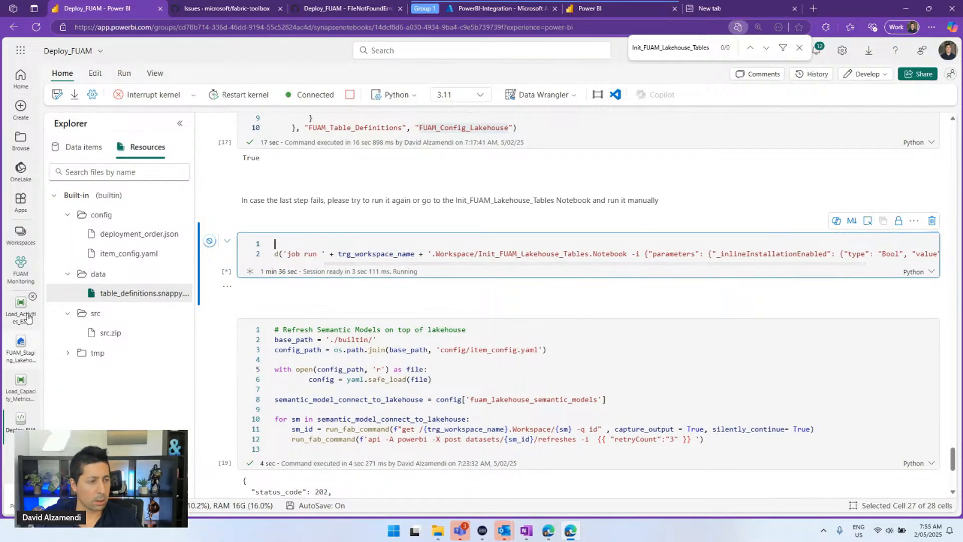
pyautogui.click(19, 359)
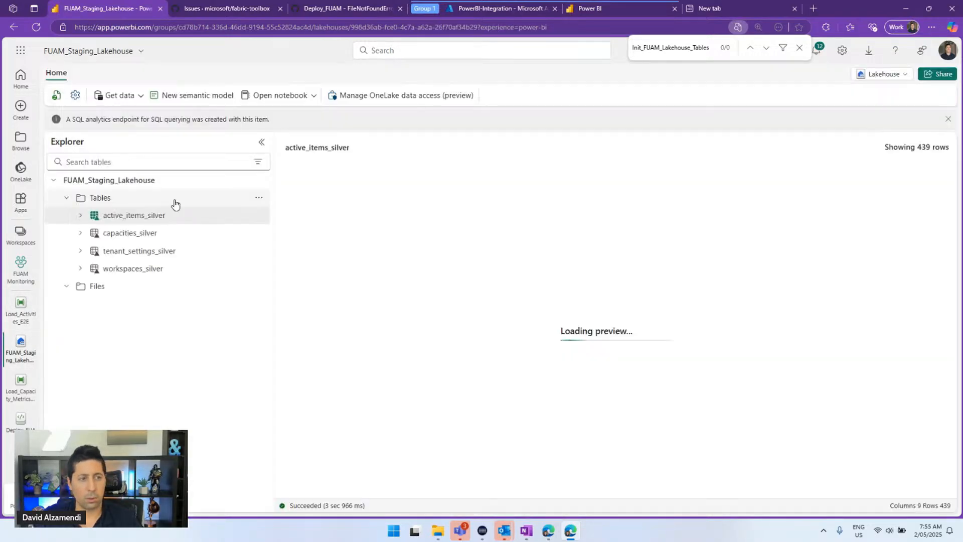
# Refresh the staging lakehouse tables, view the failed Load_Activities_E2E run, then open FUAM Monitoring
pyautogui.click(259, 197)
pyautogui.click(275, 282)
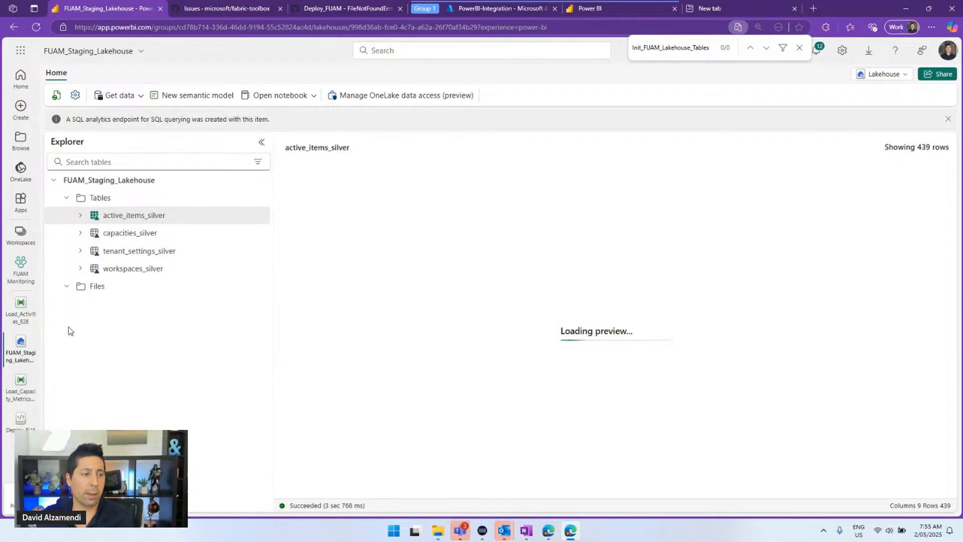
pyautogui.click(17, 319)
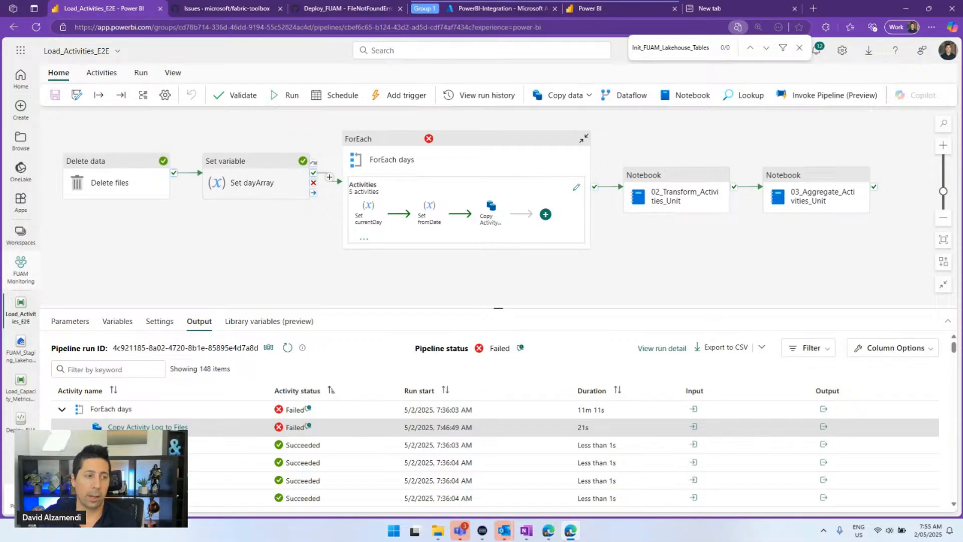
pyautogui.click(21, 268)
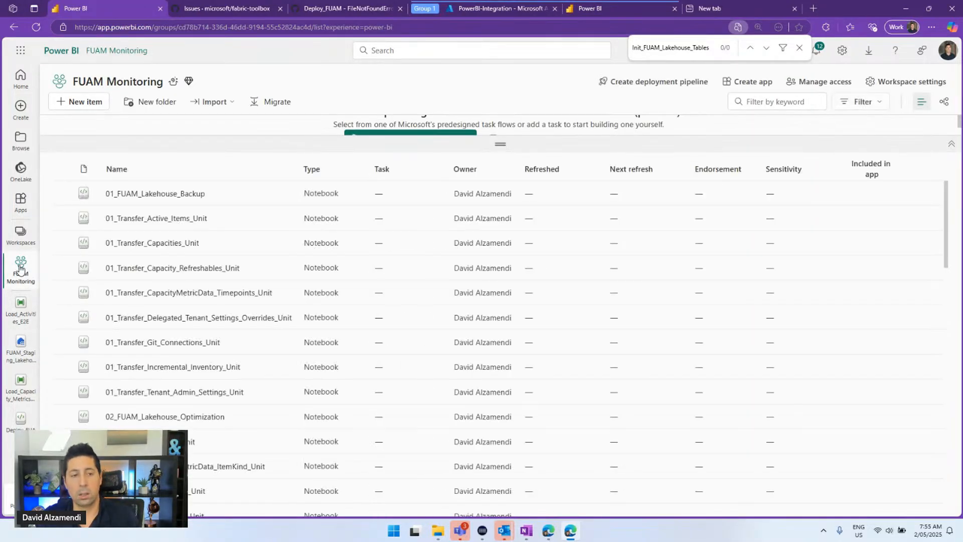
# Start refreshes of FUAM_Item_SM and a second FUAM semantic model, then open FUAM_Core_Report
pyautogui.scroll(-10, 170, 314)
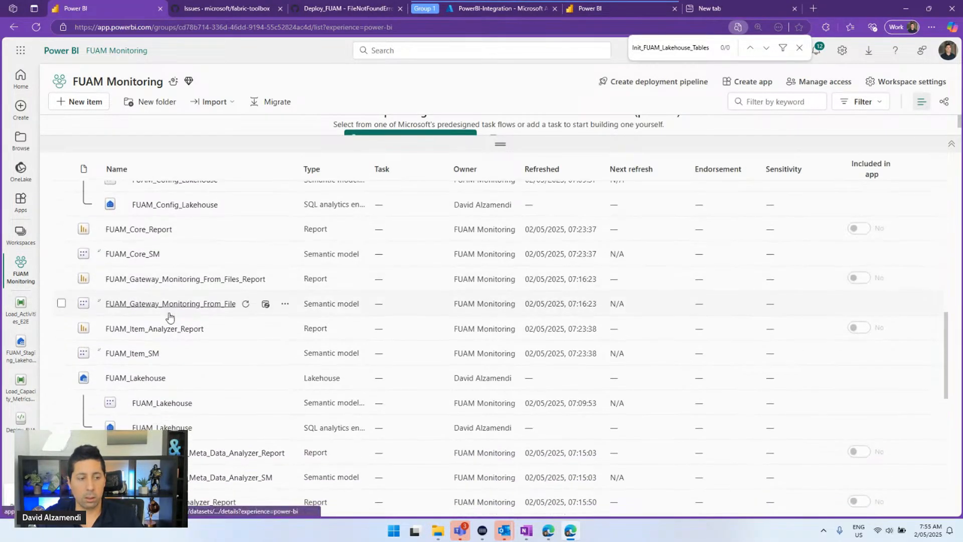
pyautogui.scroll(-3, 170, 316)
pyautogui.scroll(2, 171, 316)
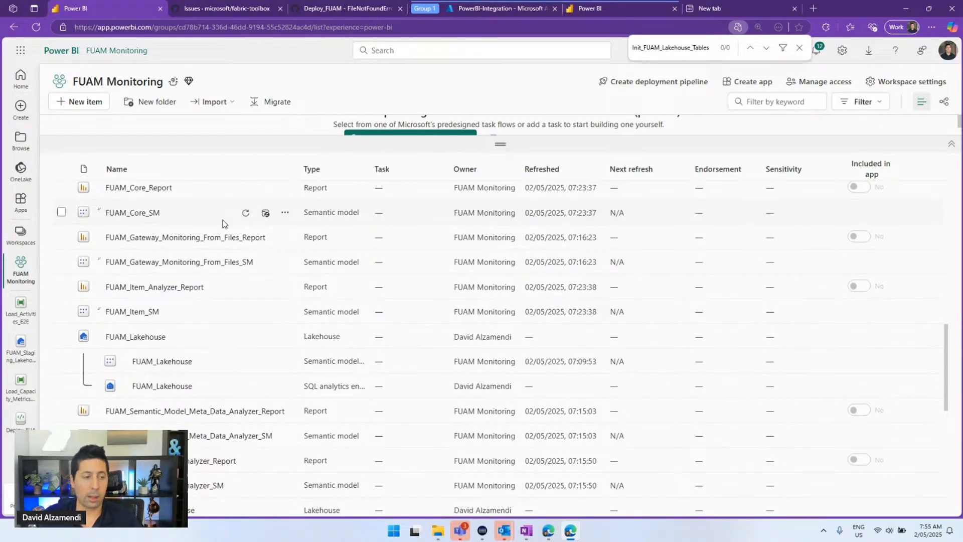
pyautogui.click(246, 312)
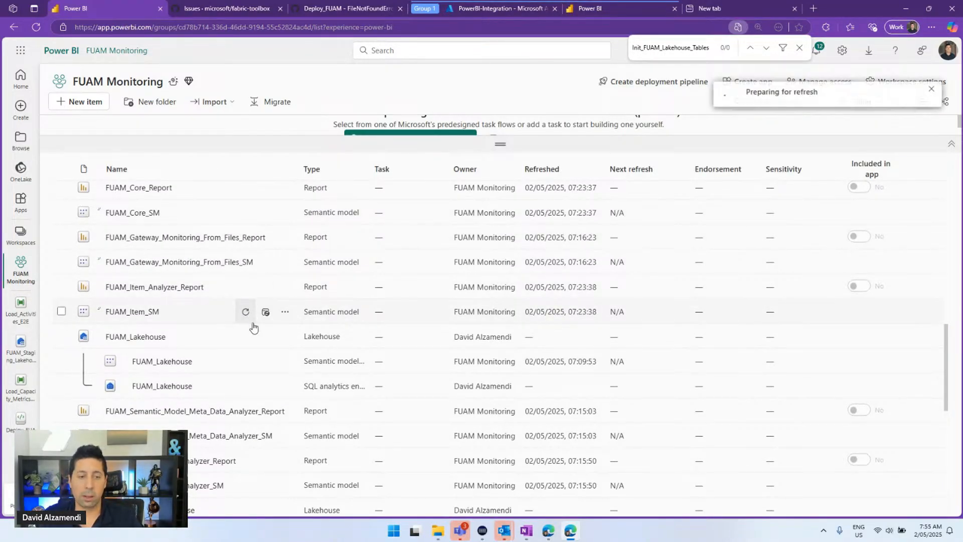
pyautogui.scroll(-1, 250, 394)
pyautogui.click(246, 387)
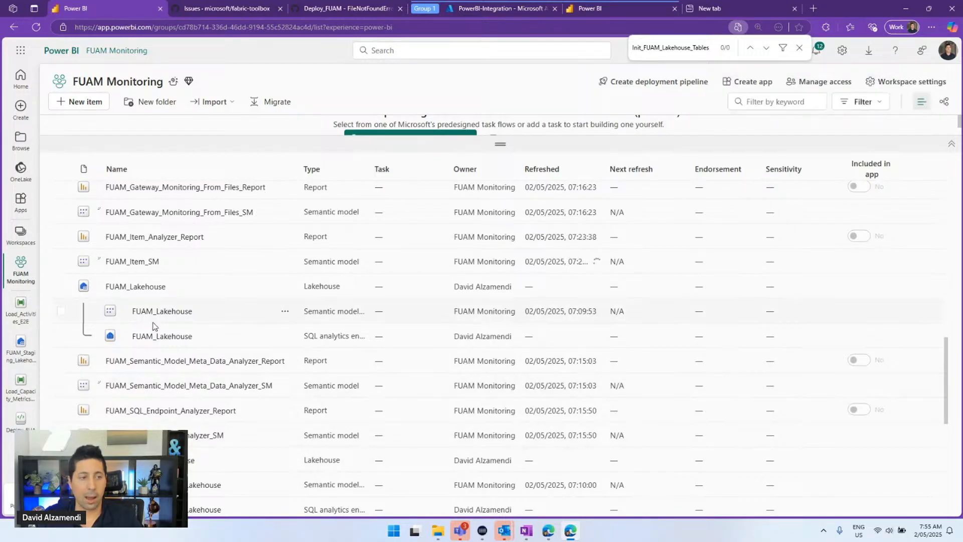
pyautogui.scroll(3, 138, 302)
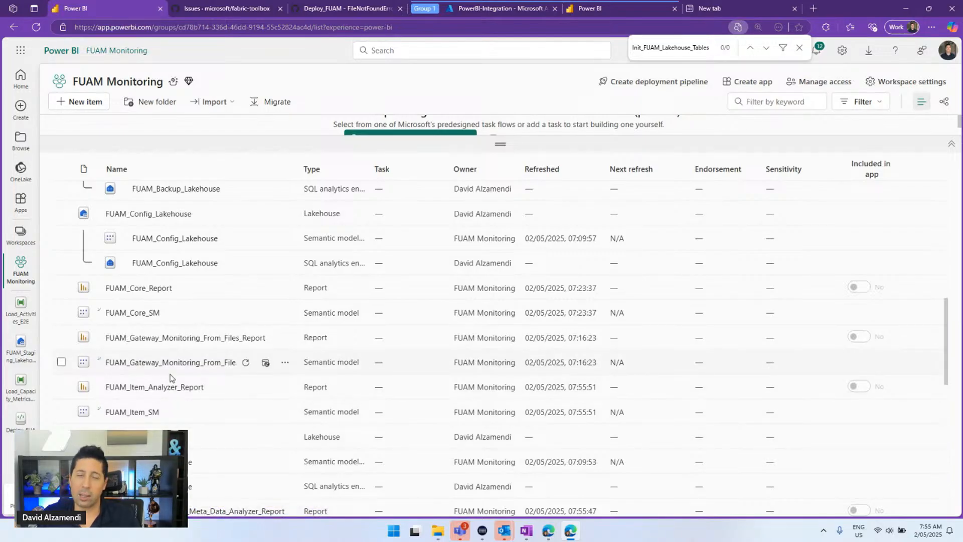
pyautogui.click(160, 292)
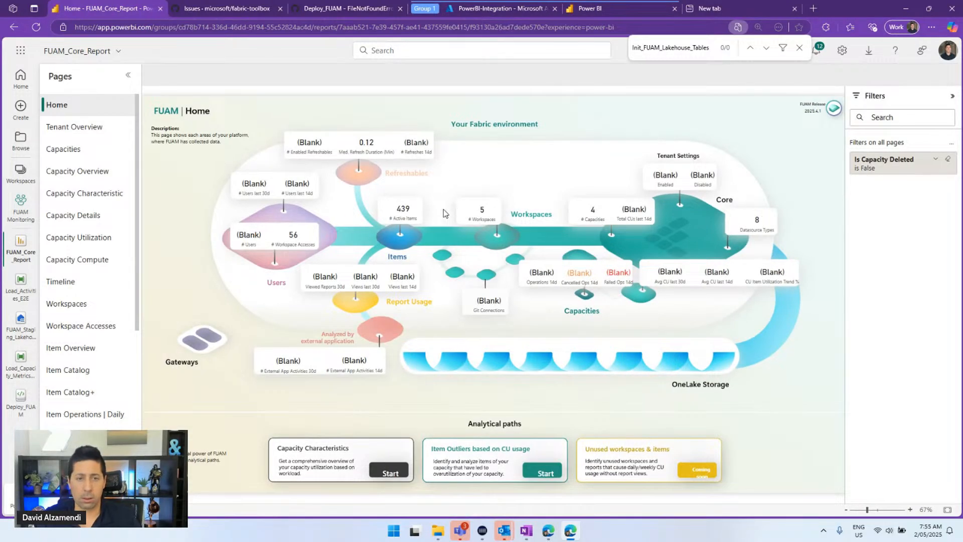
# Check the Workspace Accesses card's filters on the Home page, then hide the filter pane
pyautogui.click(295, 240)
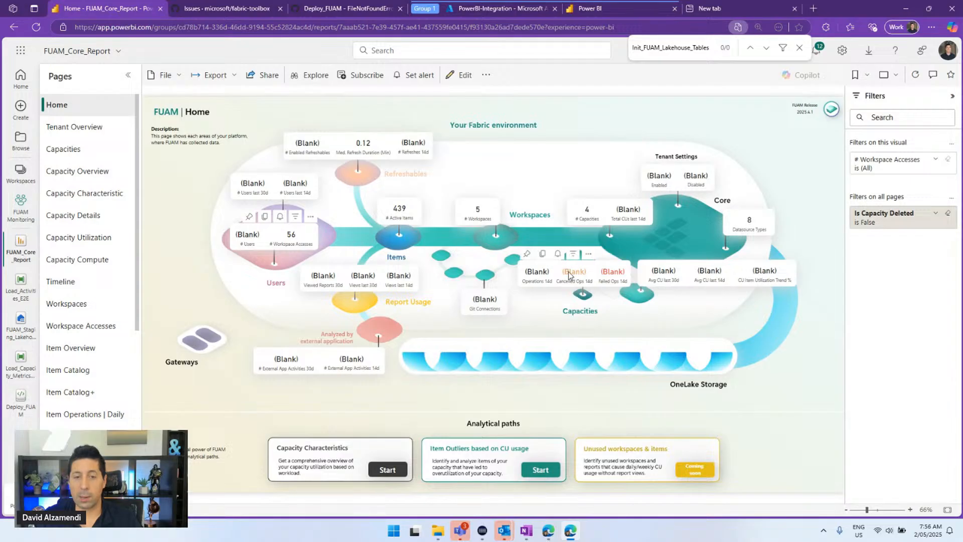
pyautogui.click(953, 96)
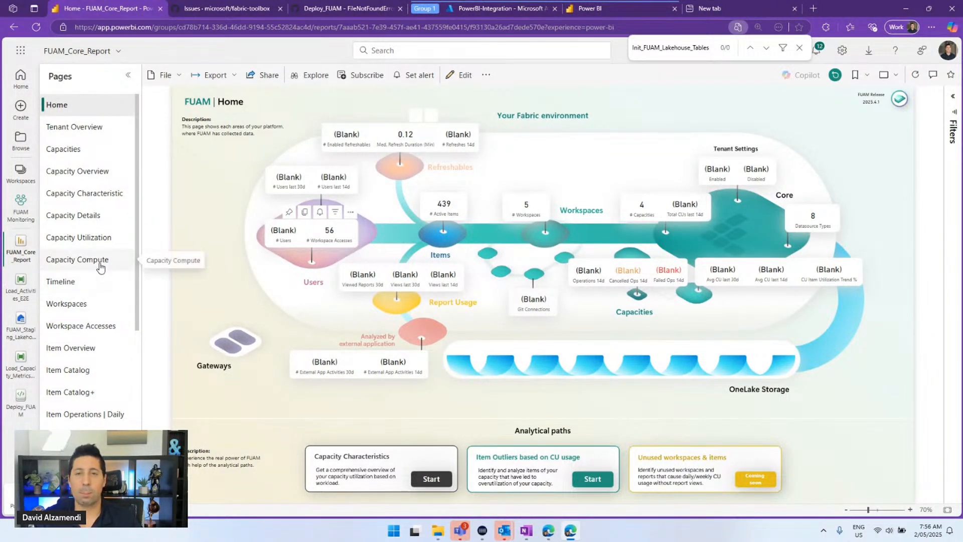
pyautogui.scroll(-6, 95, 305)
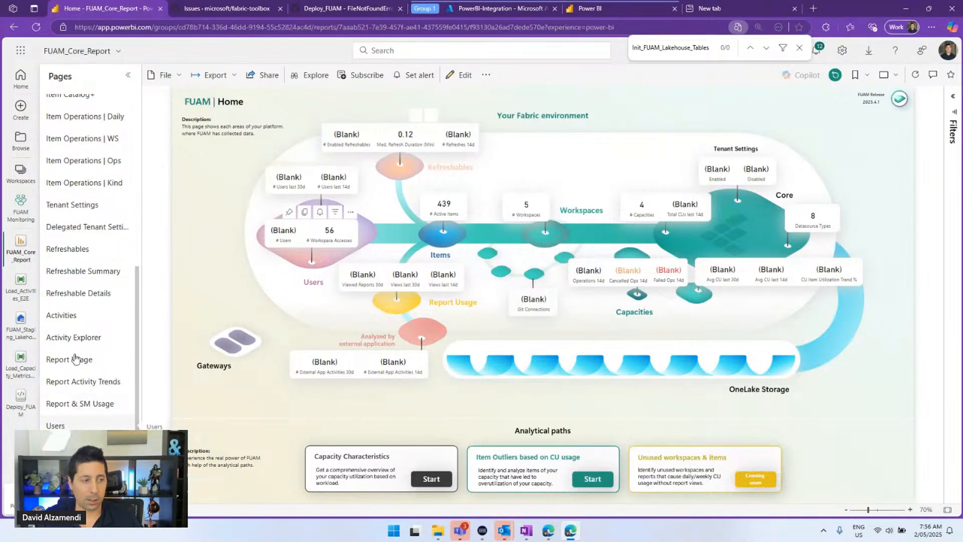
# On the Activities page, clear the Is Capacity Deleted filter
pyautogui.click(83, 316)
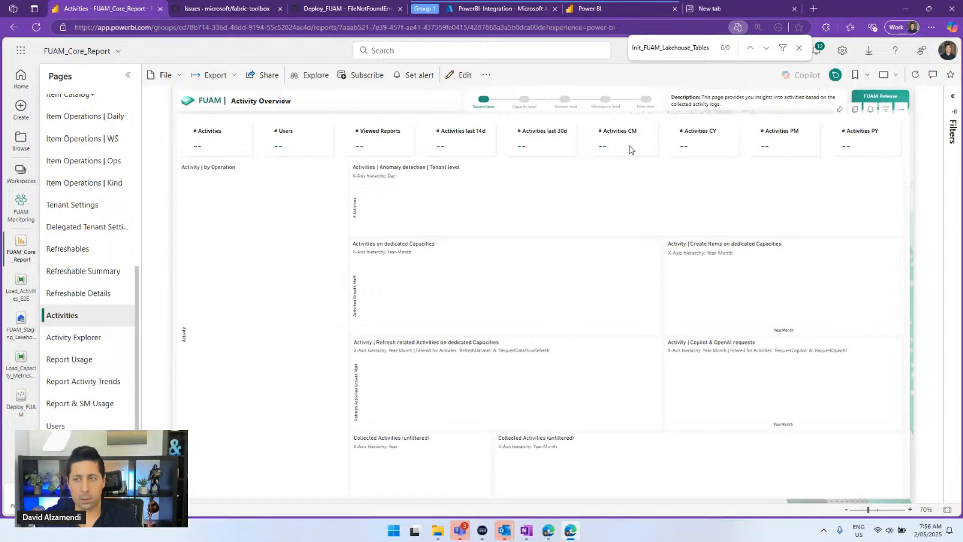
pyautogui.click(953, 97)
pyautogui.scroll(-3, 884, 302)
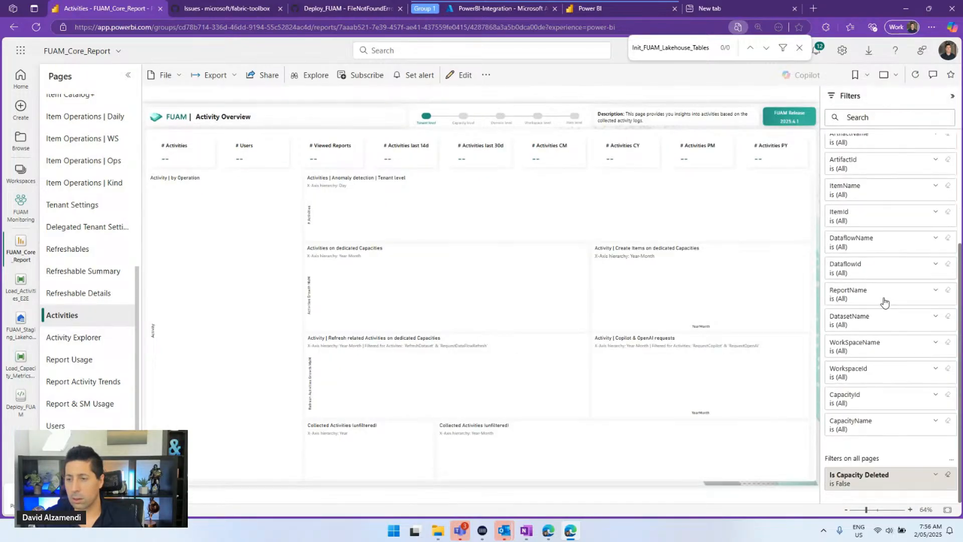
pyautogui.click(947, 480)
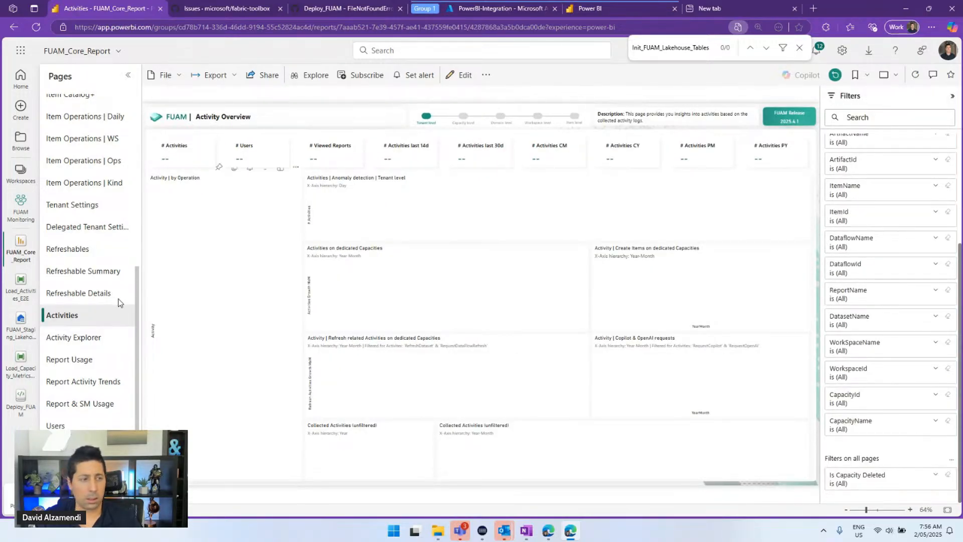
# Check the Refreshable Details and Item Overview pages, then return to Deploy_FUAM
pyautogui.click(102, 294)
pyautogui.scroll(5, 107, 255)
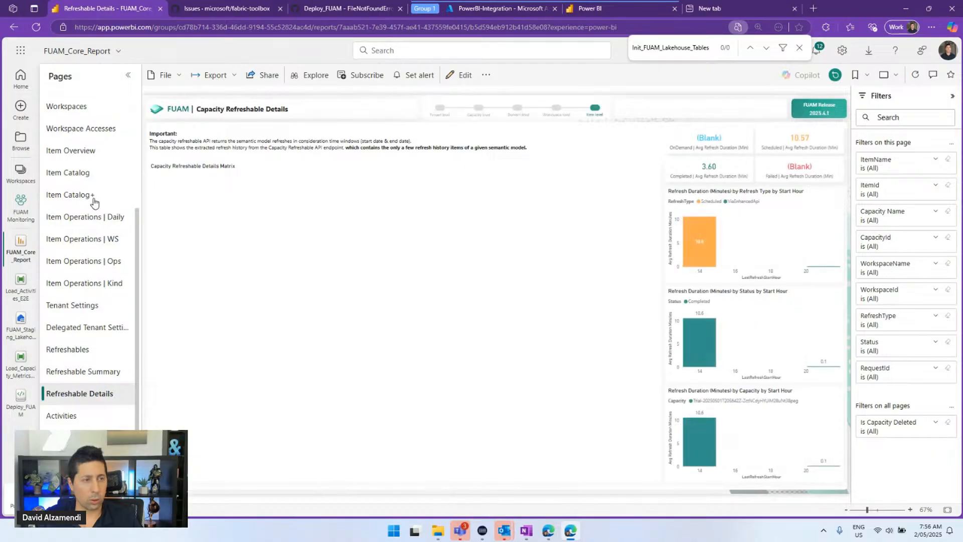
pyautogui.scroll(-5, 107, 274)
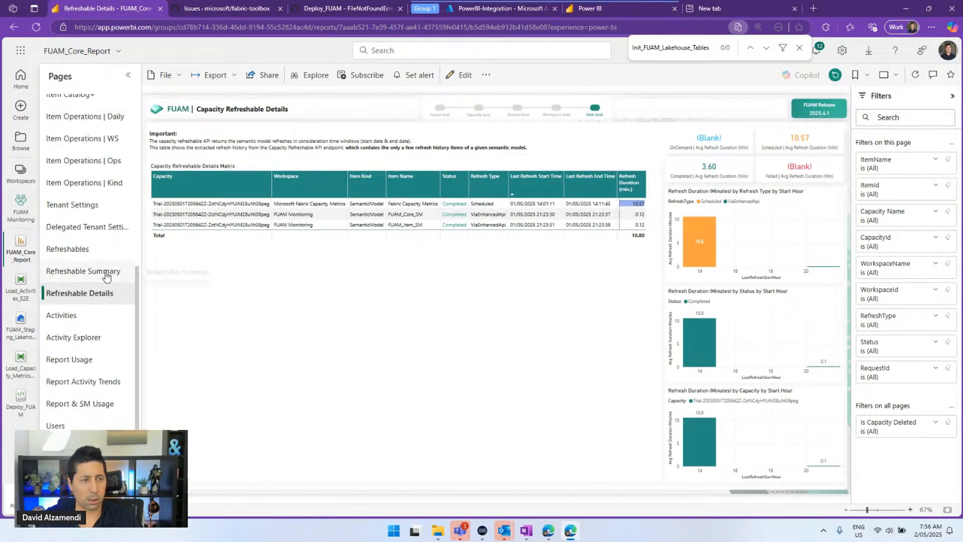
pyautogui.scroll(4, 104, 293)
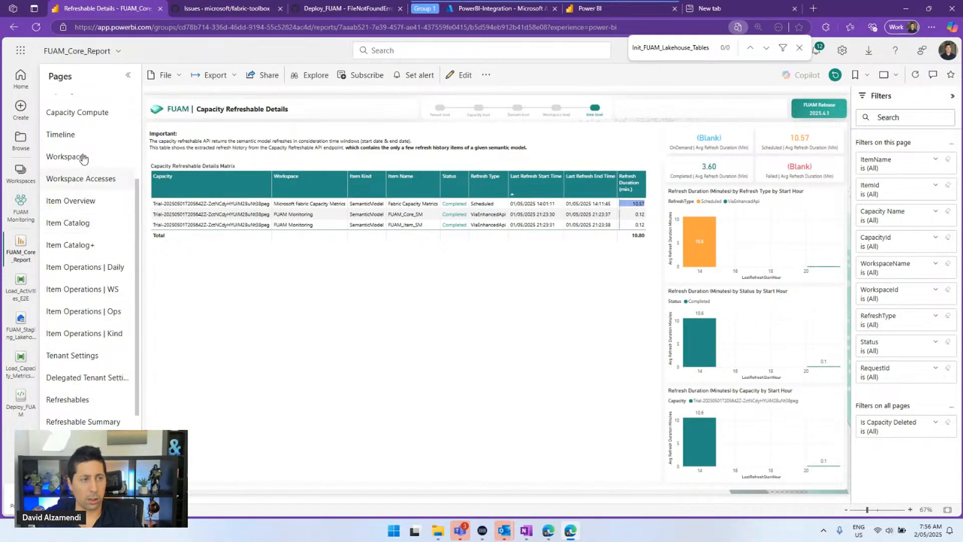
pyautogui.click(79, 201)
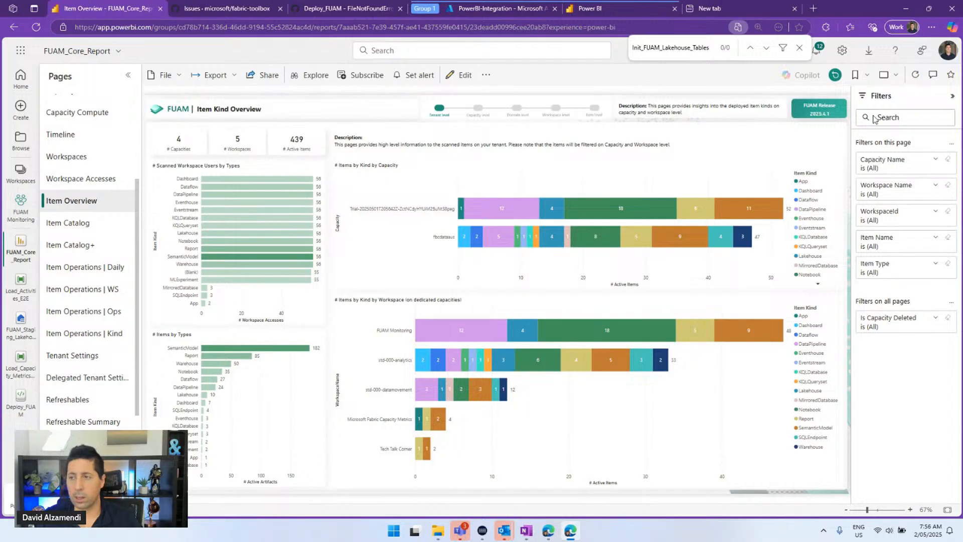
pyautogui.click(953, 97)
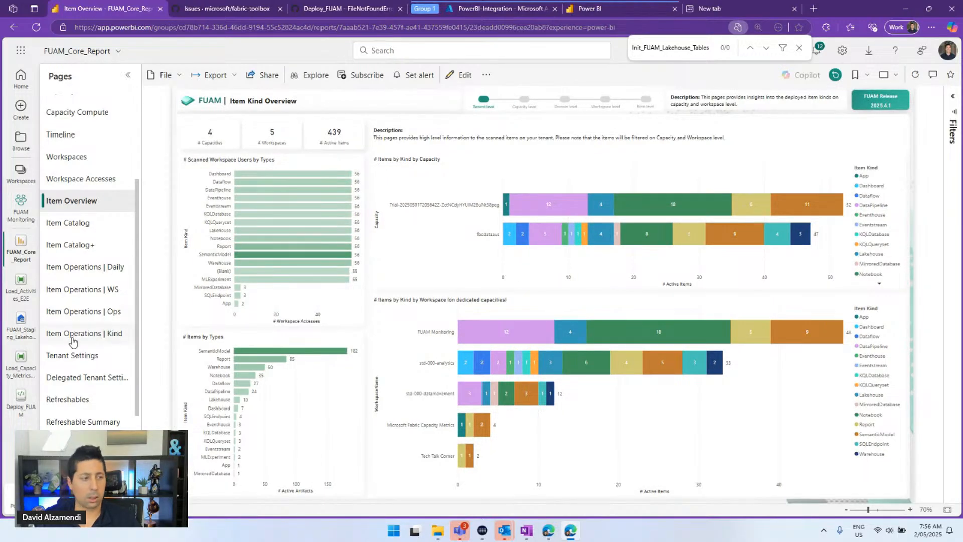
pyautogui.scroll(-3, 64, 377)
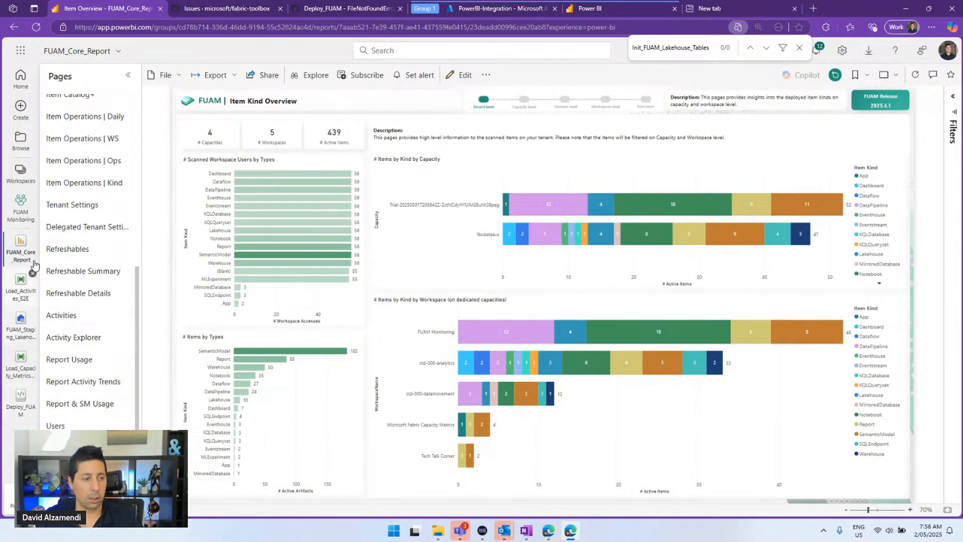
pyautogui.click(21, 409)
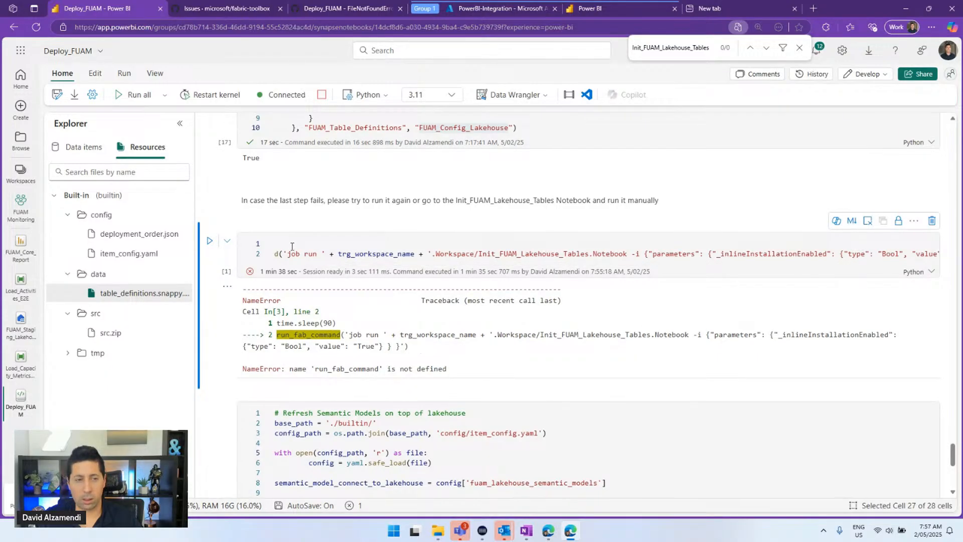
# Rerun Deploy_FUAM's connection-name cell and the Fabric CLI pip install cell
pyautogui.scroll(20, 292, 246)
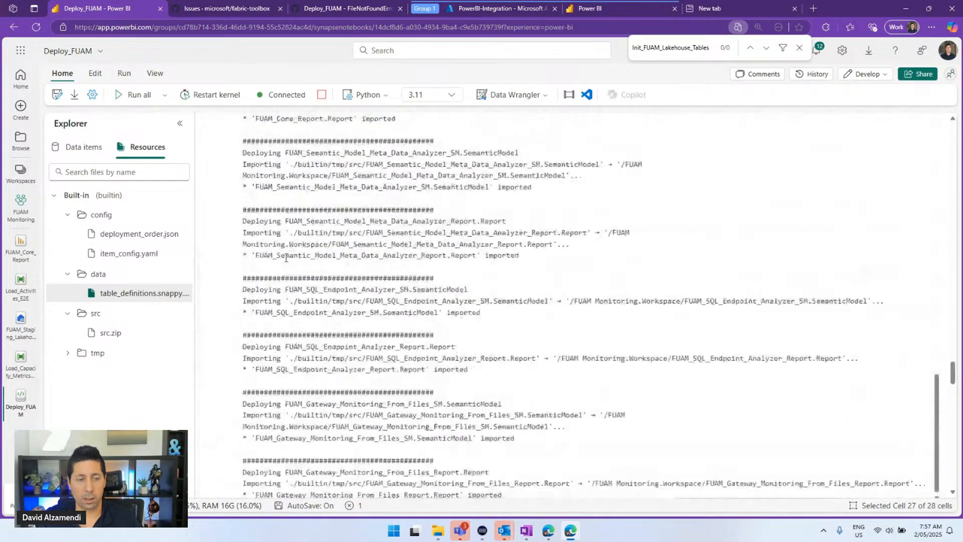
pyautogui.scroll(20, 286, 258)
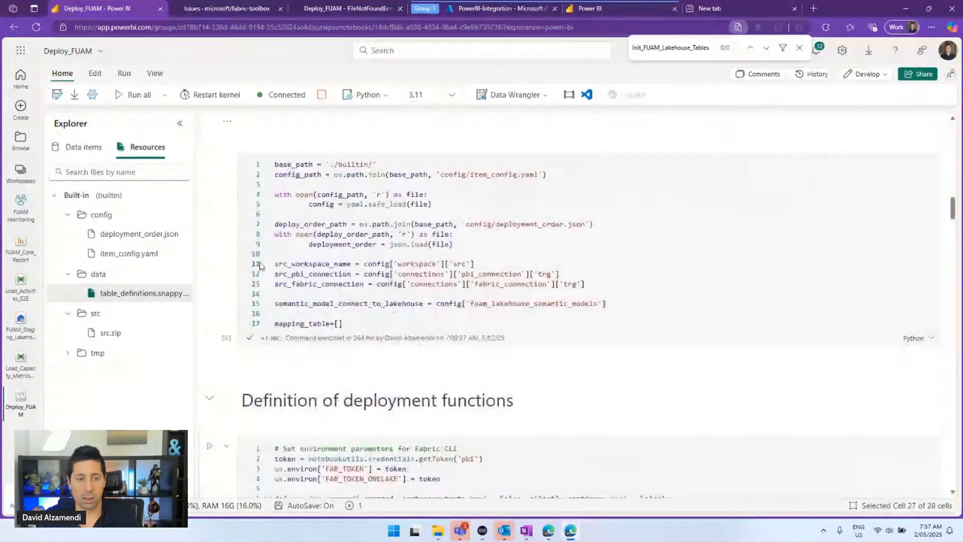
pyautogui.scroll(15, 260, 266)
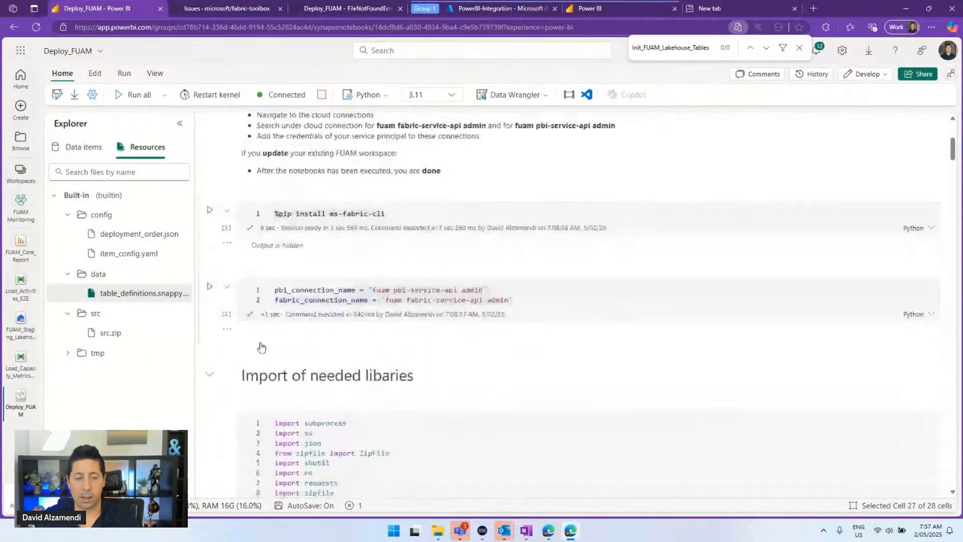
pyautogui.scroll(-1, 261, 346)
pyautogui.click(209, 244)
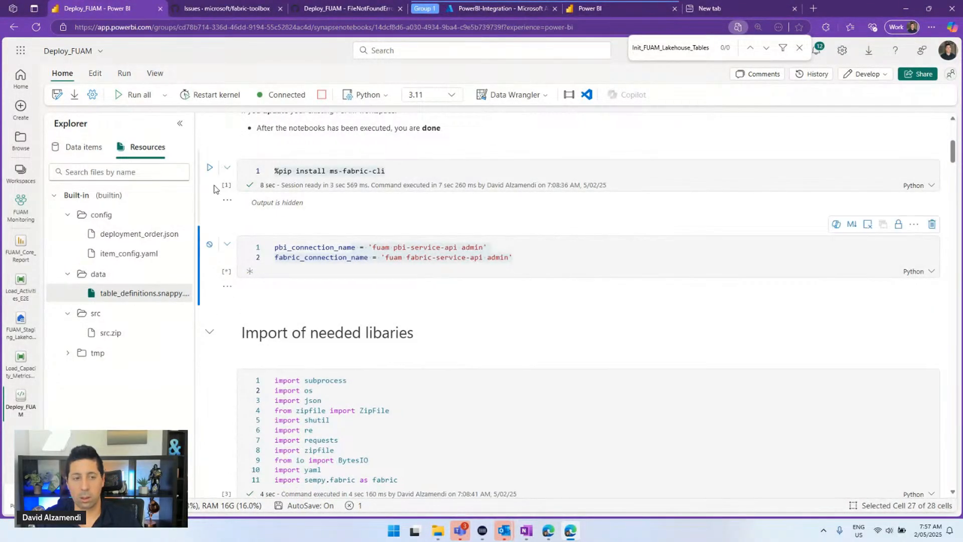
pyautogui.scroll(3, 234, 224)
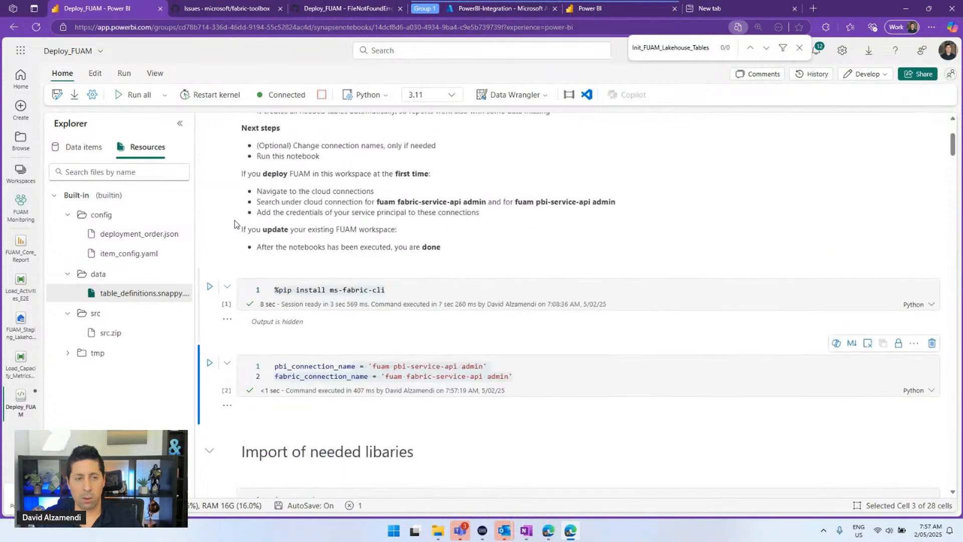
pyautogui.scroll(4, 235, 224)
pyautogui.scroll(-5, 235, 225)
pyautogui.click(210, 197)
# Go back to the FUAM Monitoring workspace's item list
pyautogui.scroll(-9, 236, 274)
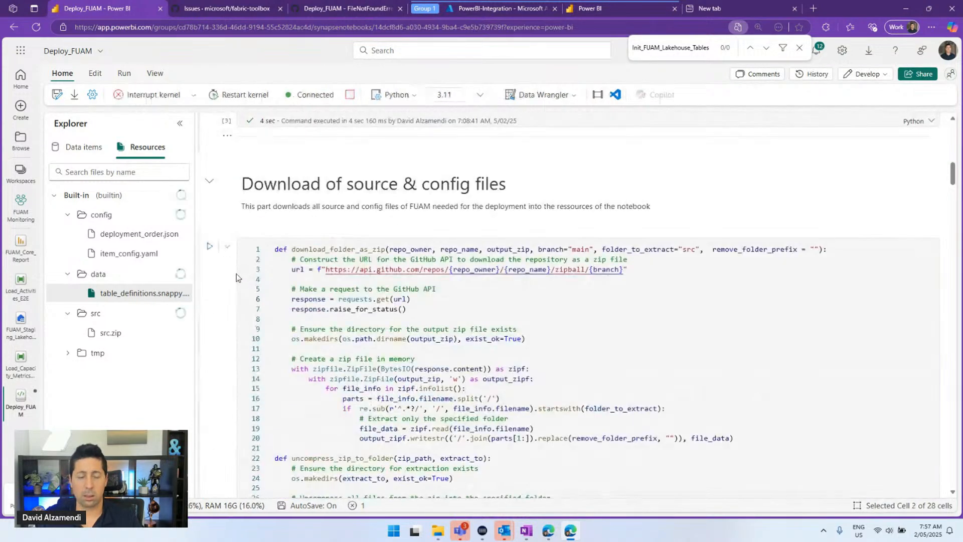
pyautogui.scroll(-15, 235, 277)
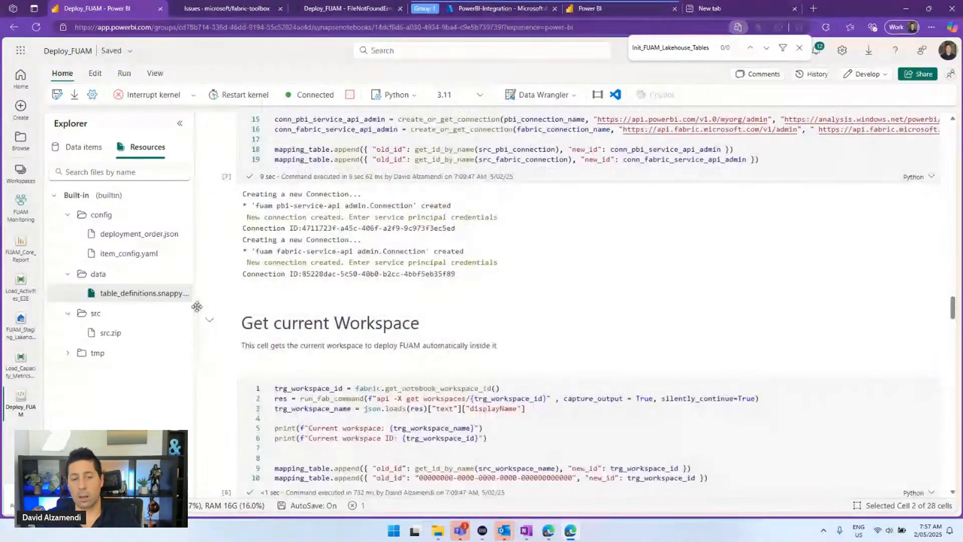
pyautogui.scroll(-10, 197, 307)
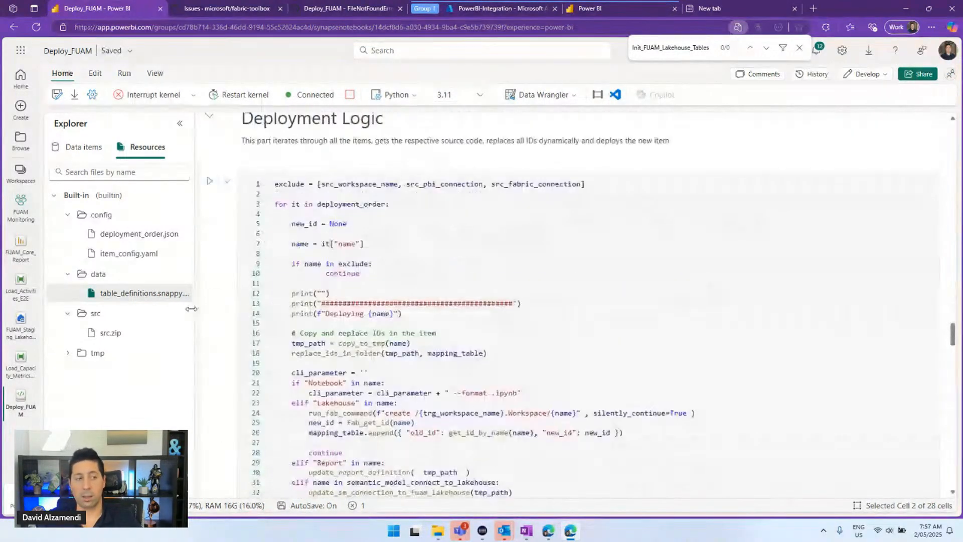
pyautogui.click(22, 248)
pyautogui.click(20, 208)
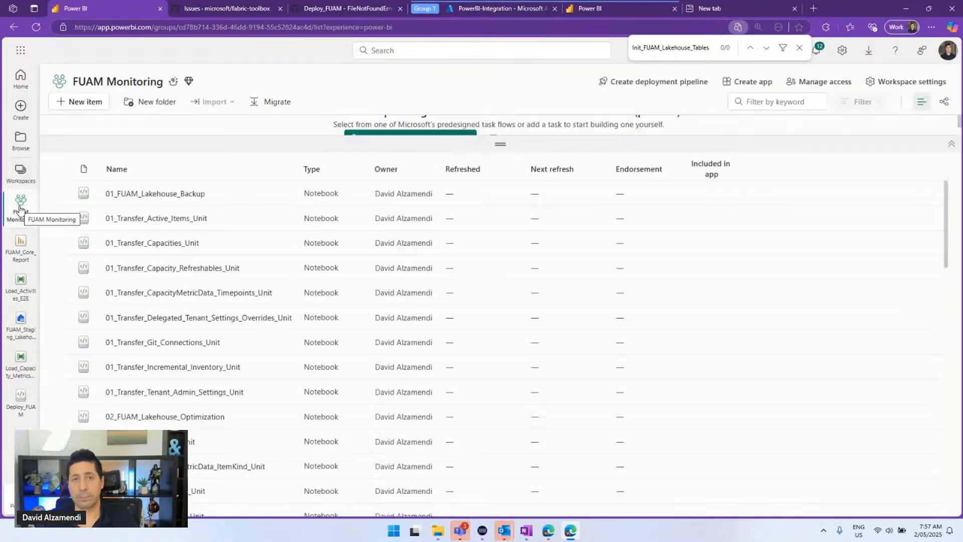